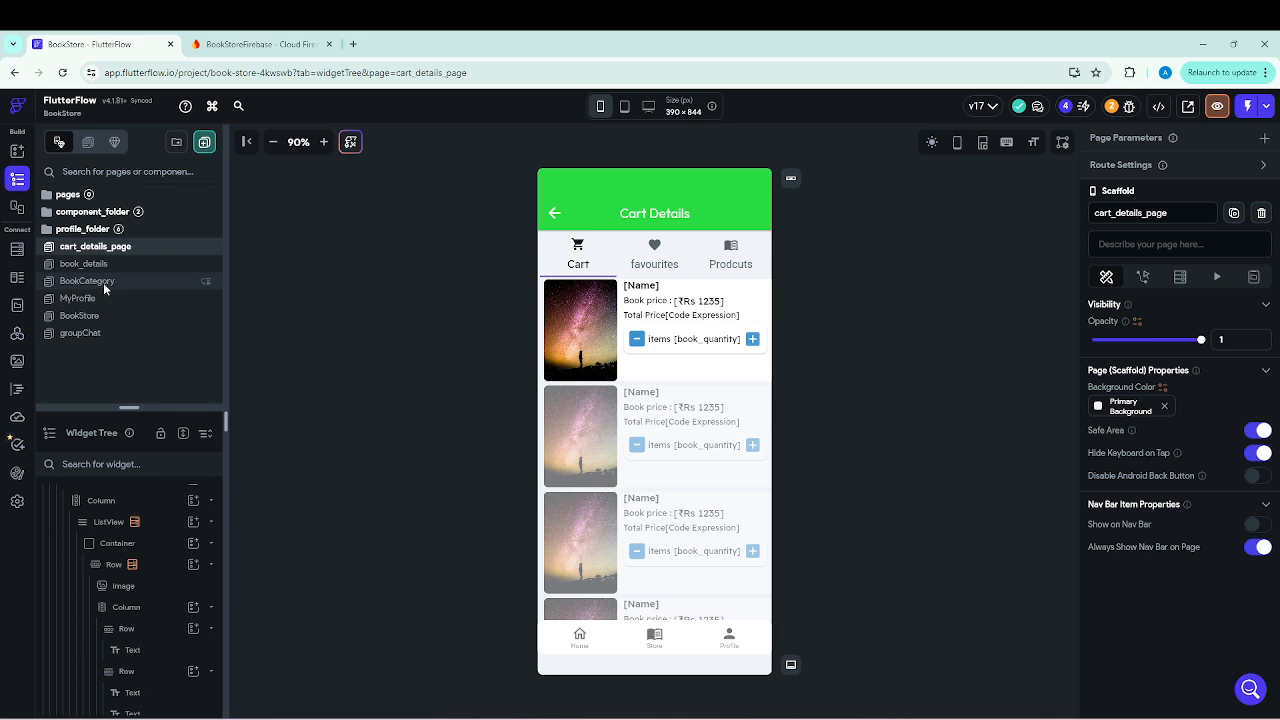
Open the BookCategory page, select the first book card's price text, and enlarge the widget tree area.
left_click(103, 282)
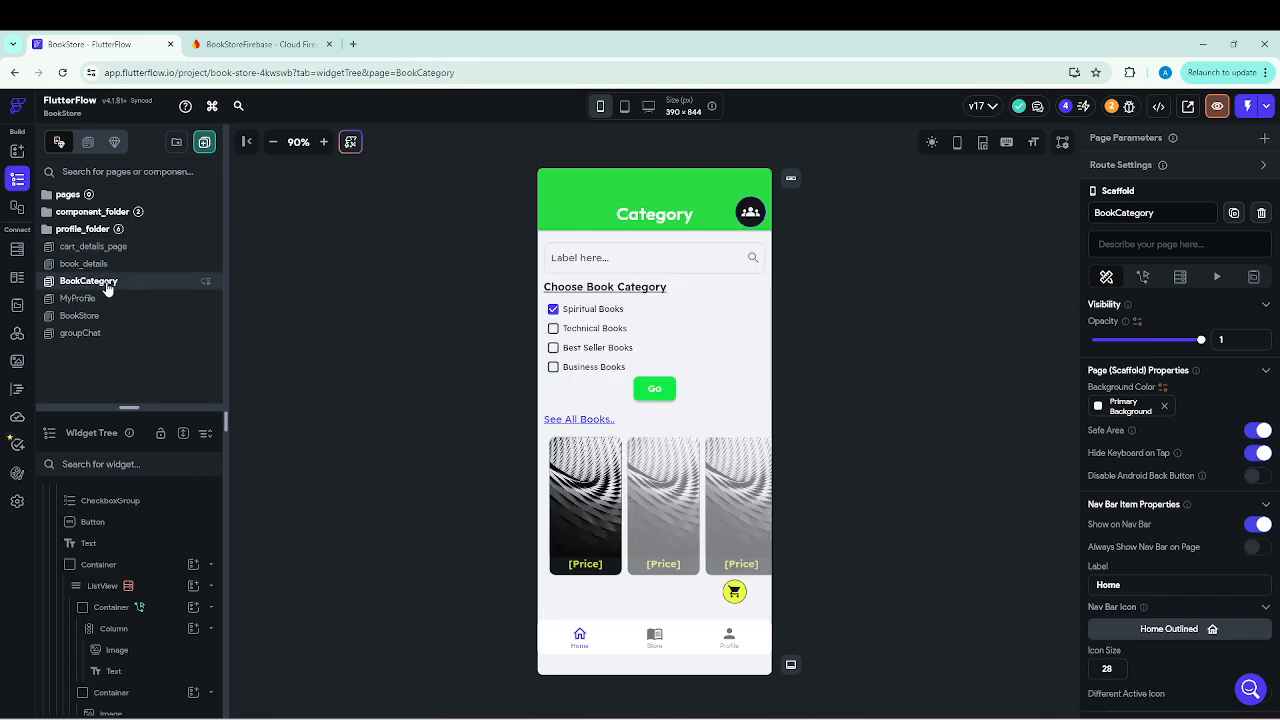
left_click(594, 569)
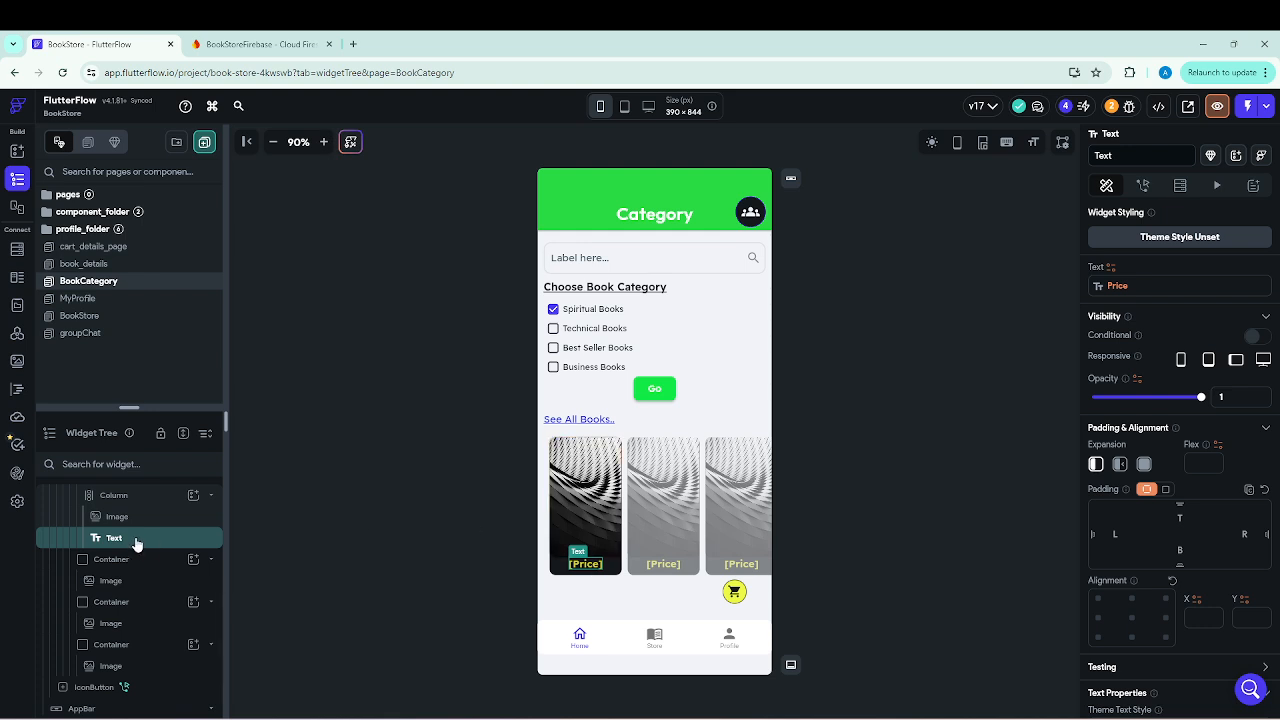
scroll(133, 540, "up", 1)
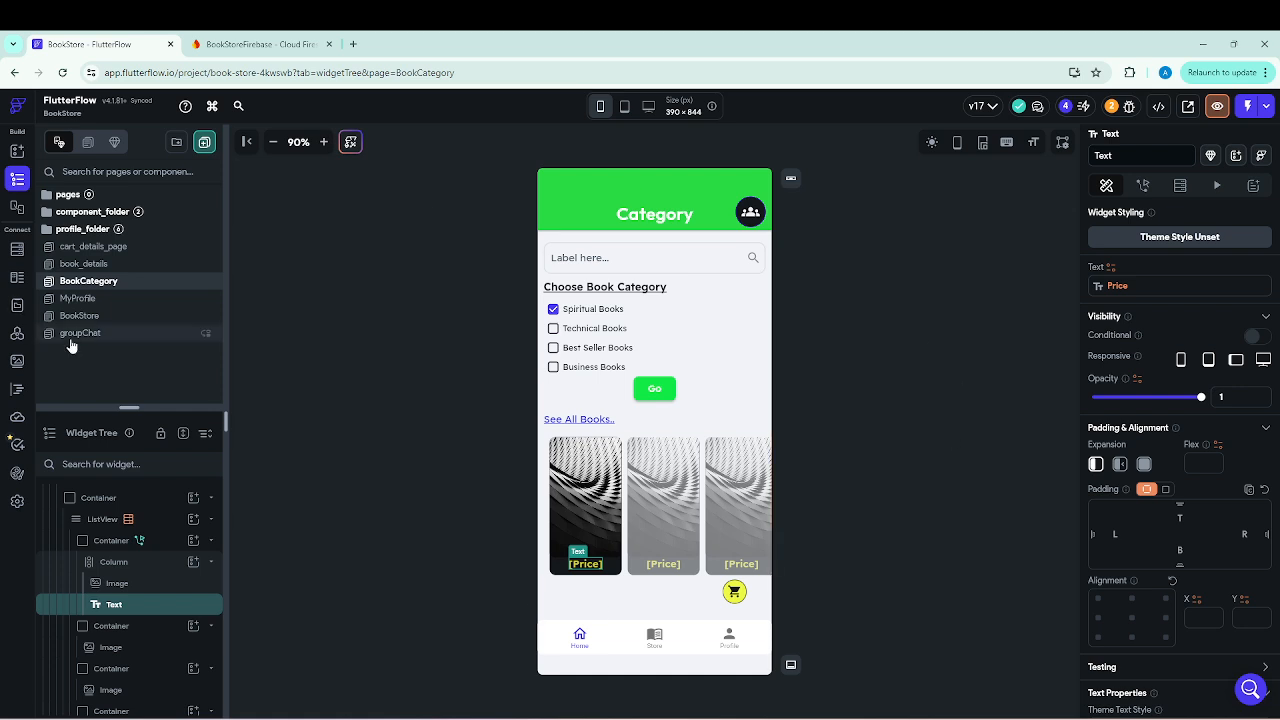
left_click_drag(157, 408, 152, 219)
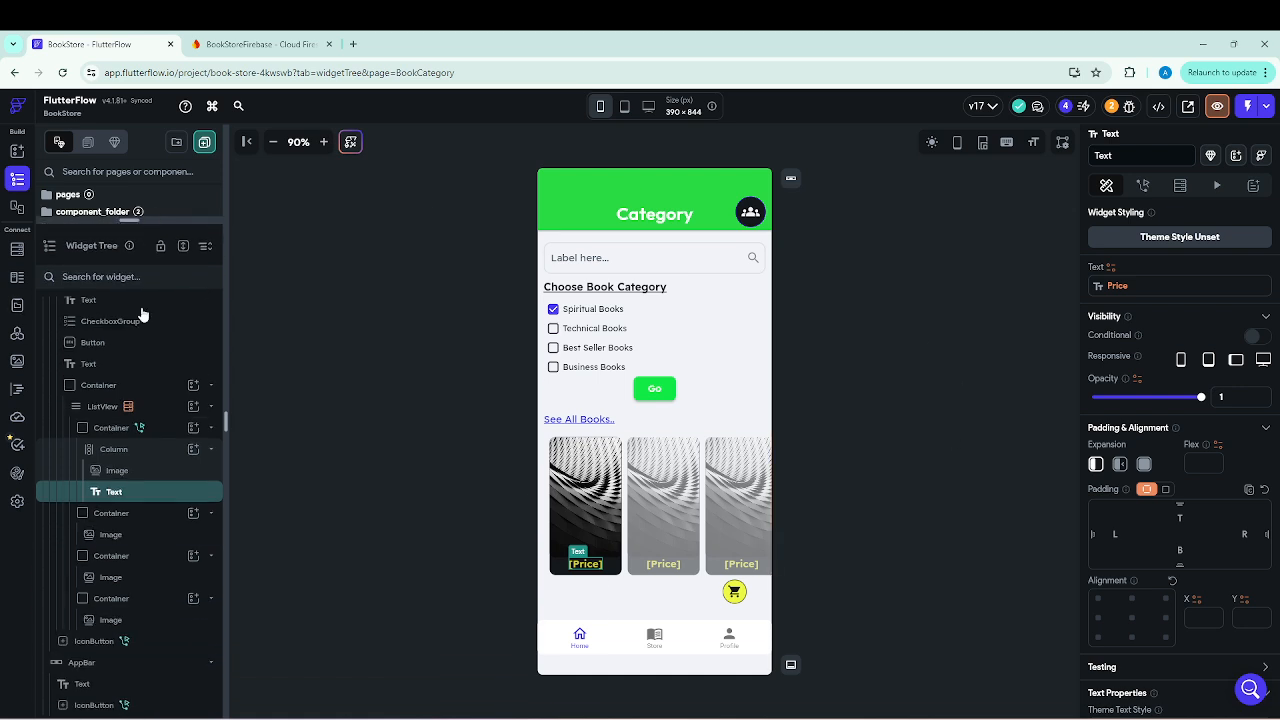
right_click(117, 495)
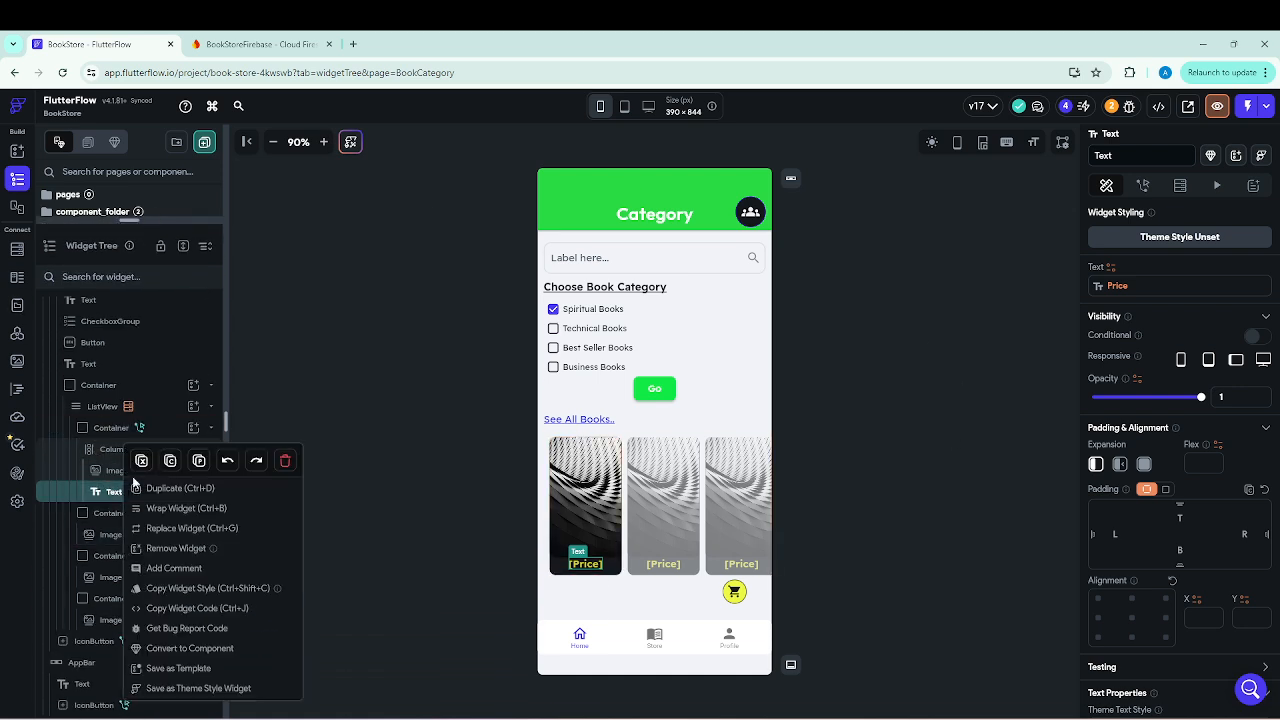
left_click(186, 510)
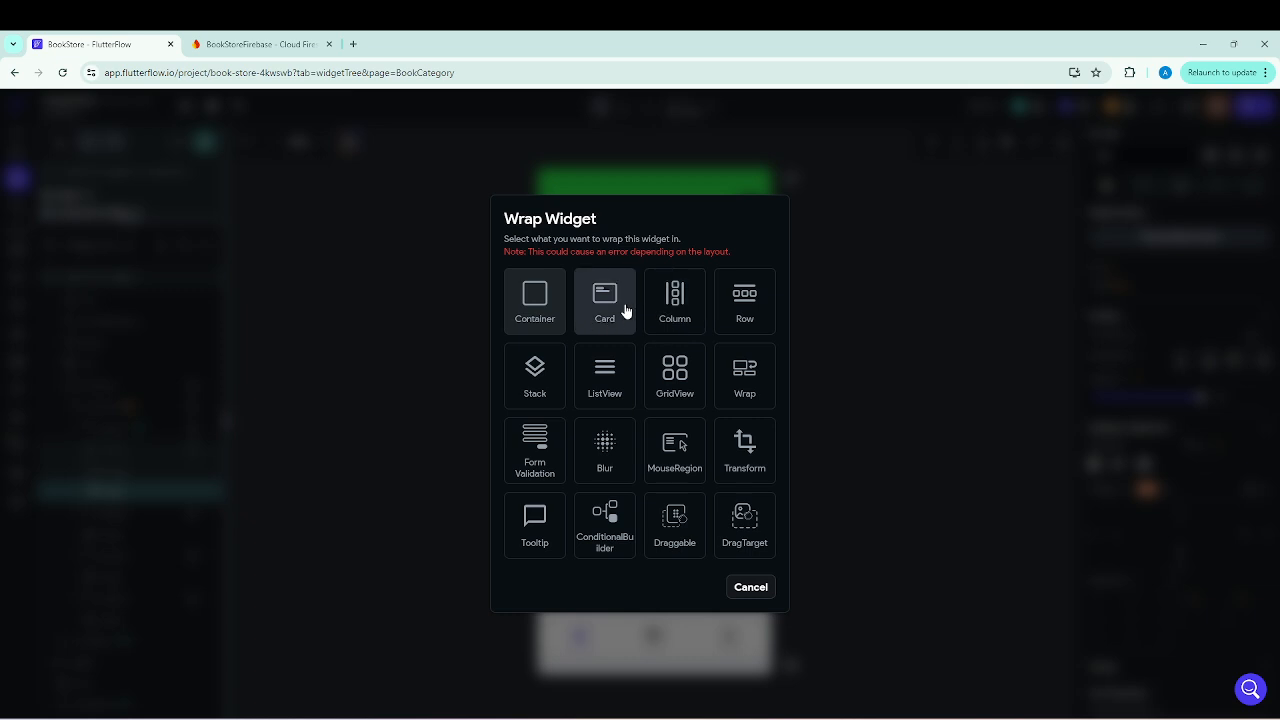
left_click(765, 593)
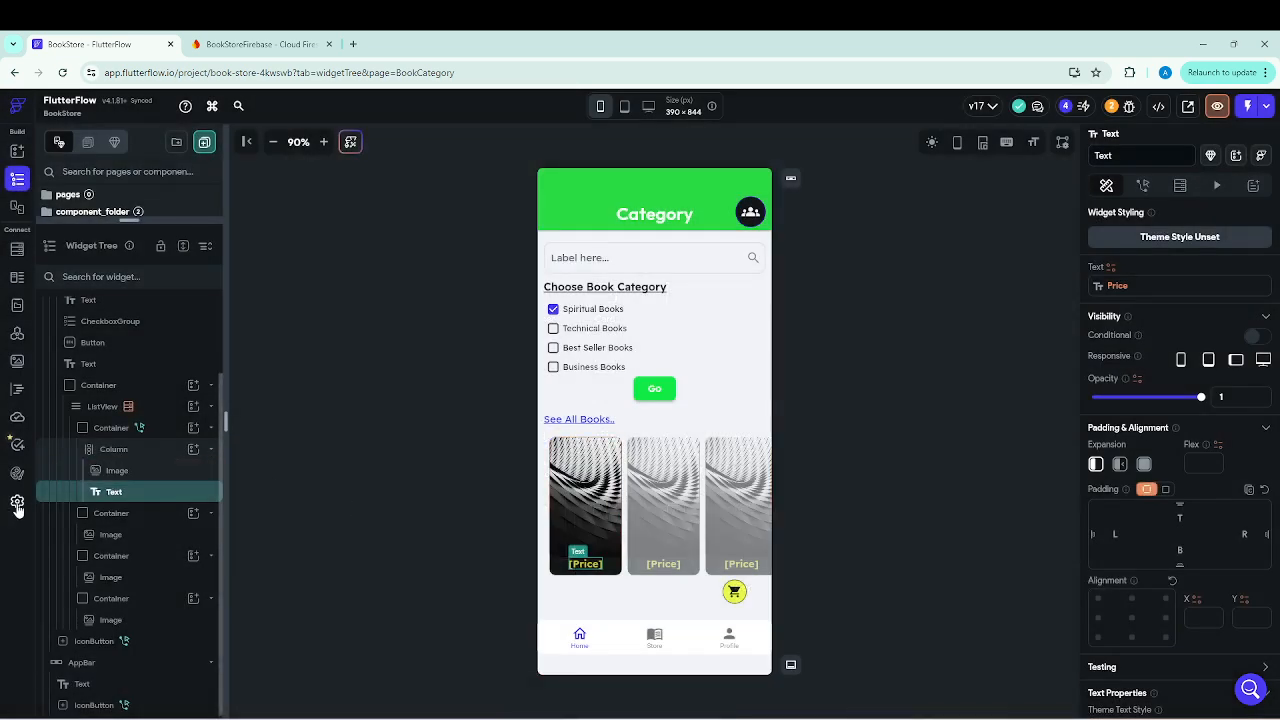
Add an IconButton to the book card's Column, below the price text.
left_click(194, 450)
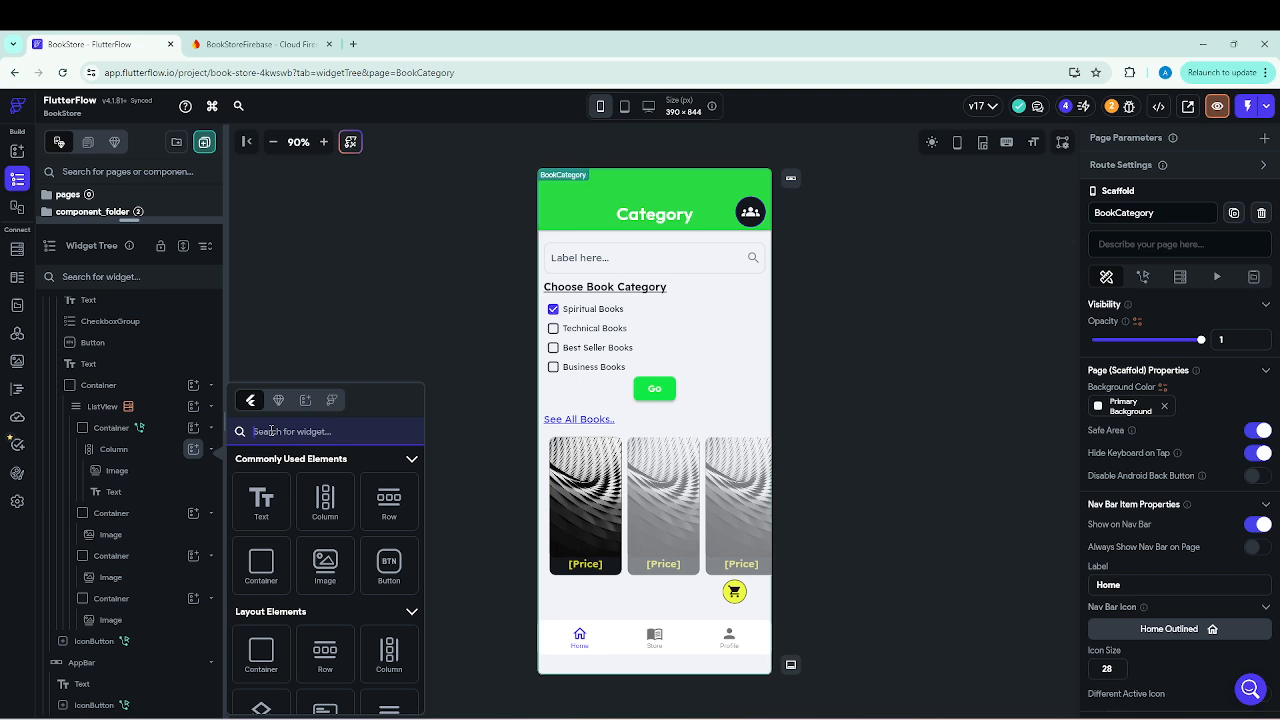
type("button")
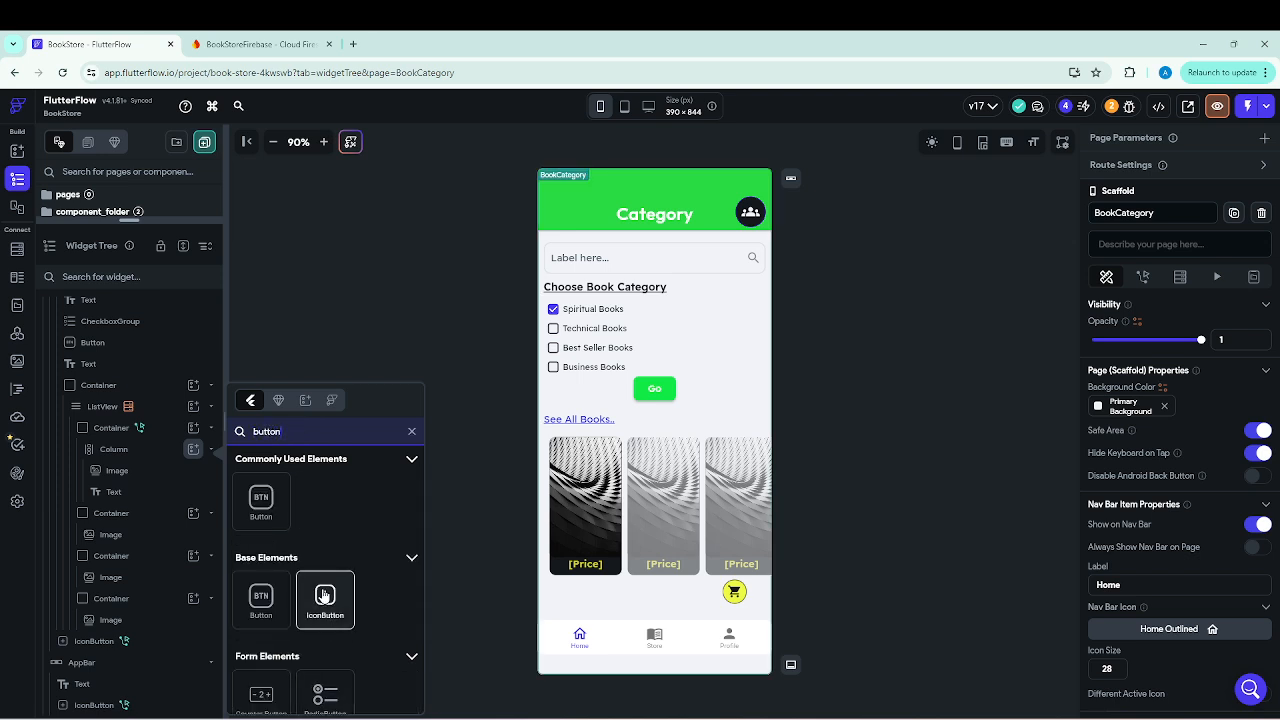
left_click(325, 600)
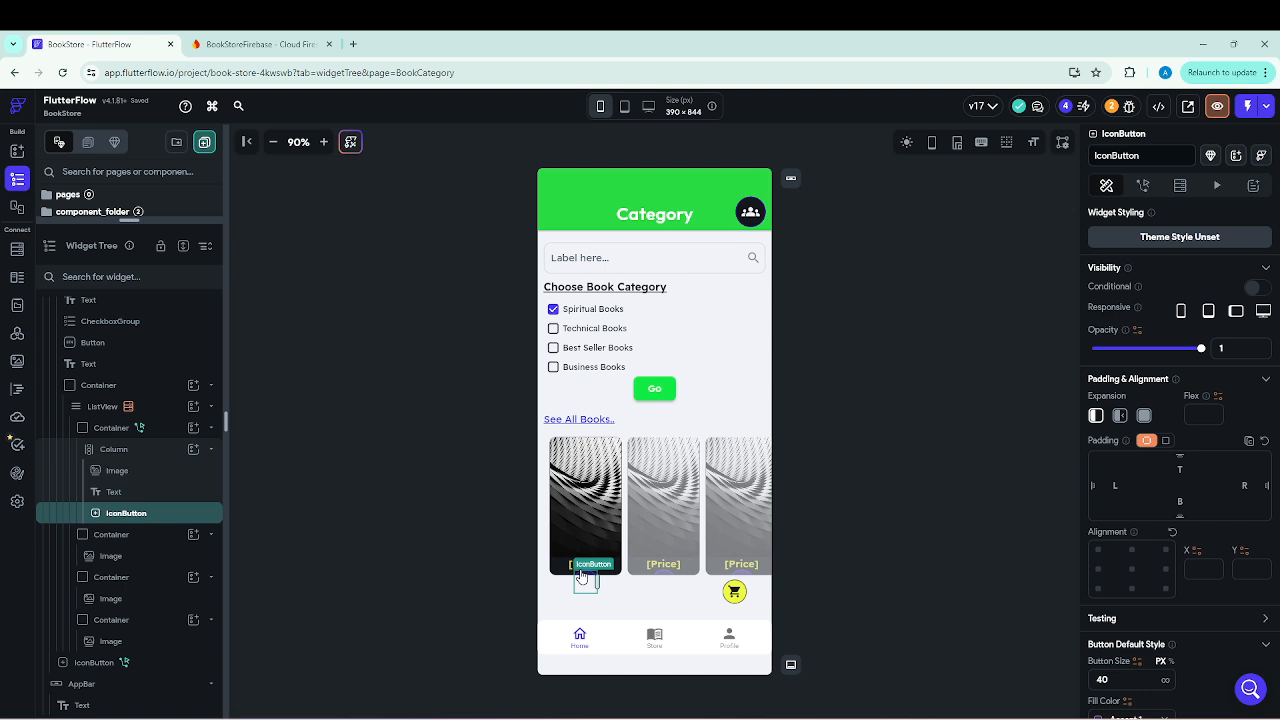
left_click(592, 588)
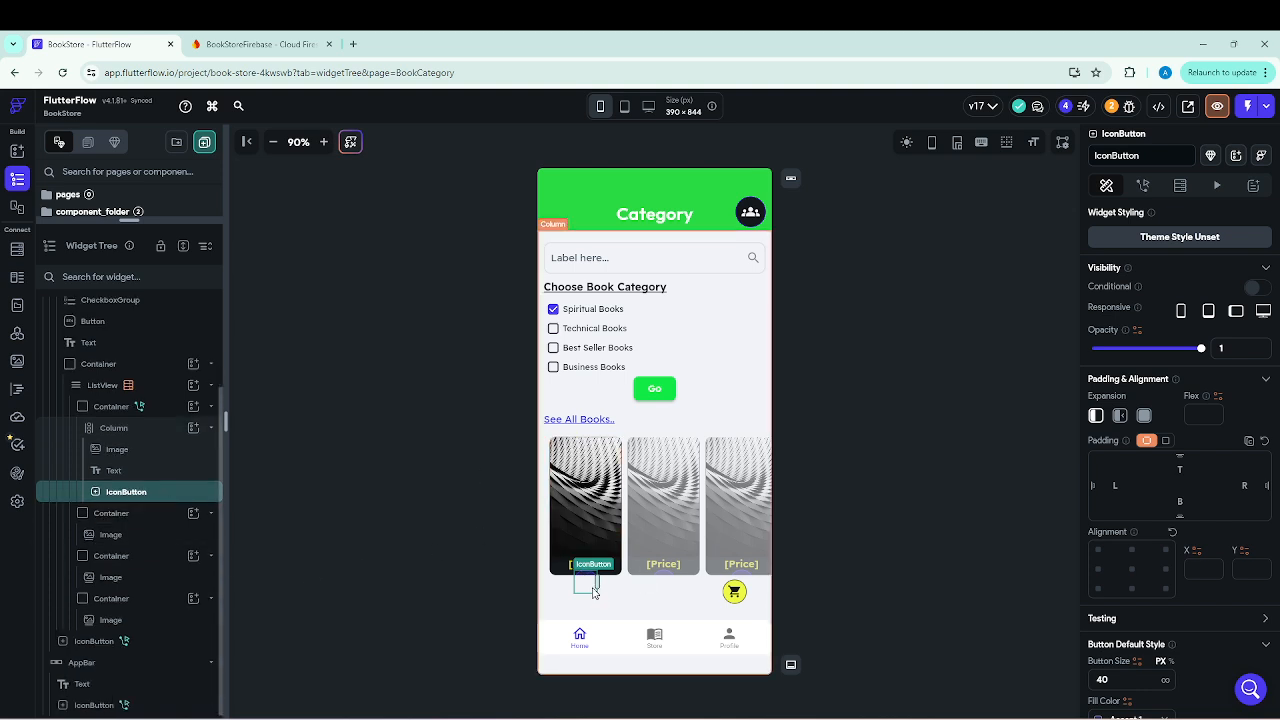
Set the height of the book card Container inside the ListView to 300 px.
left_click(118, 451)
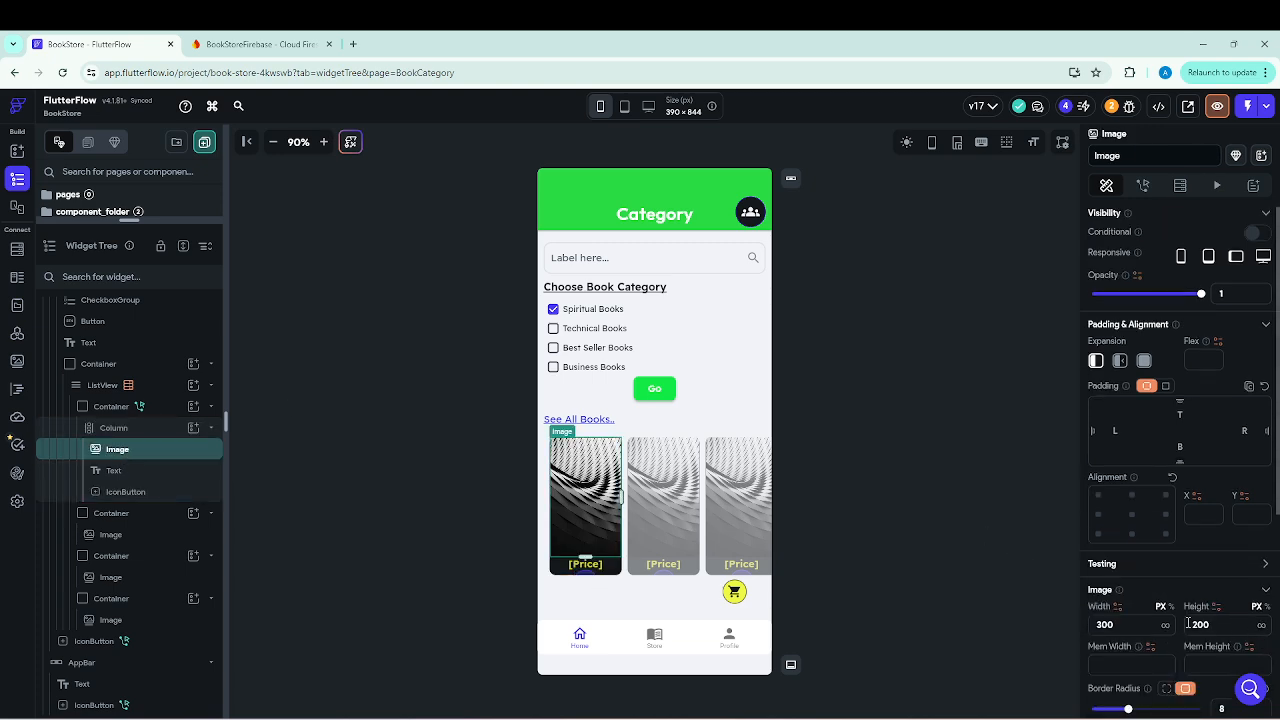
left_click(116, 408)
scroll(1140, 610, "down", 1)
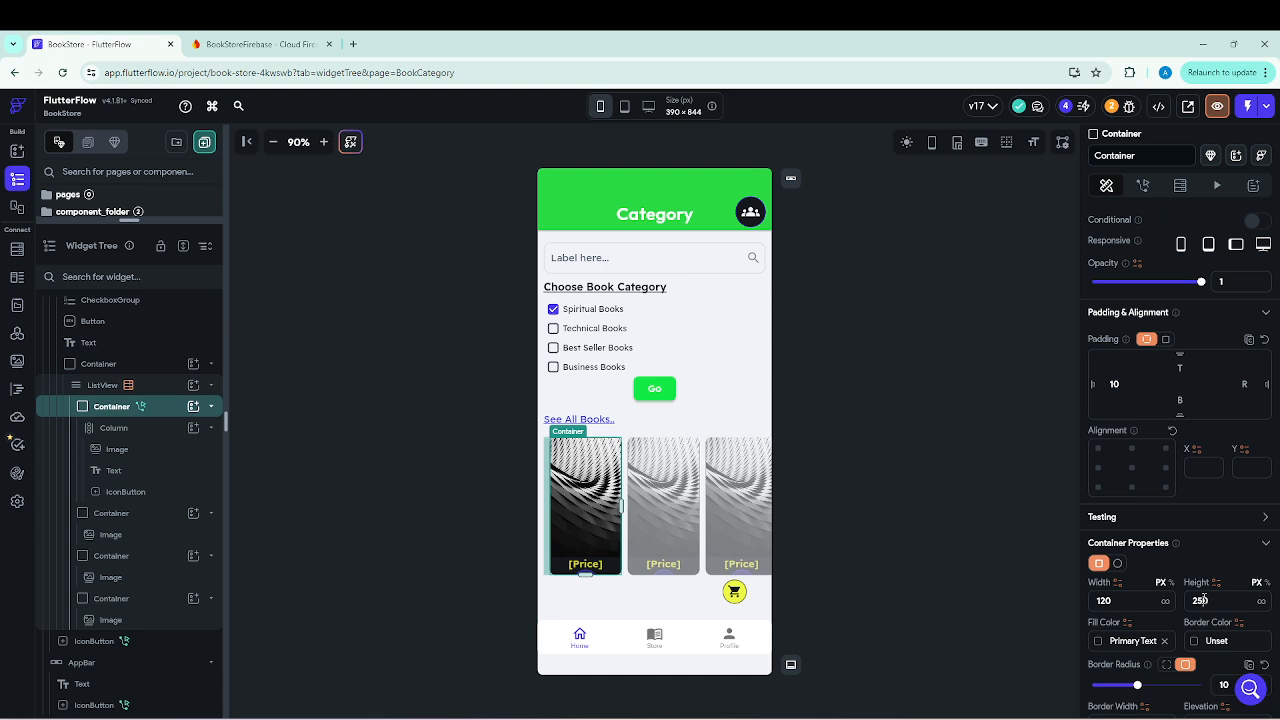
key("BackSpace")
key("BackSpace")
Try to change the height of the outer Container around the ListView by clearing its value.
left_click(98, 365)
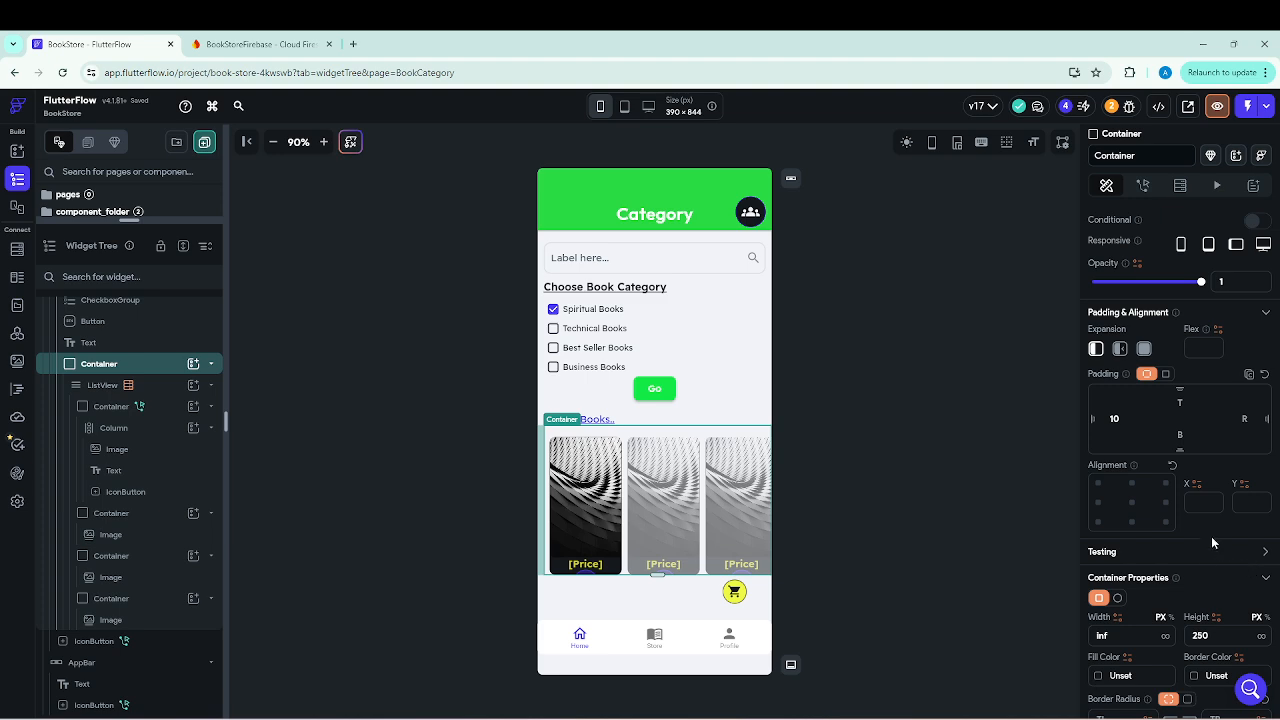
left_click(1210, 635)
key("BackSpace")
key("BackSpace")
key("BackSpace")
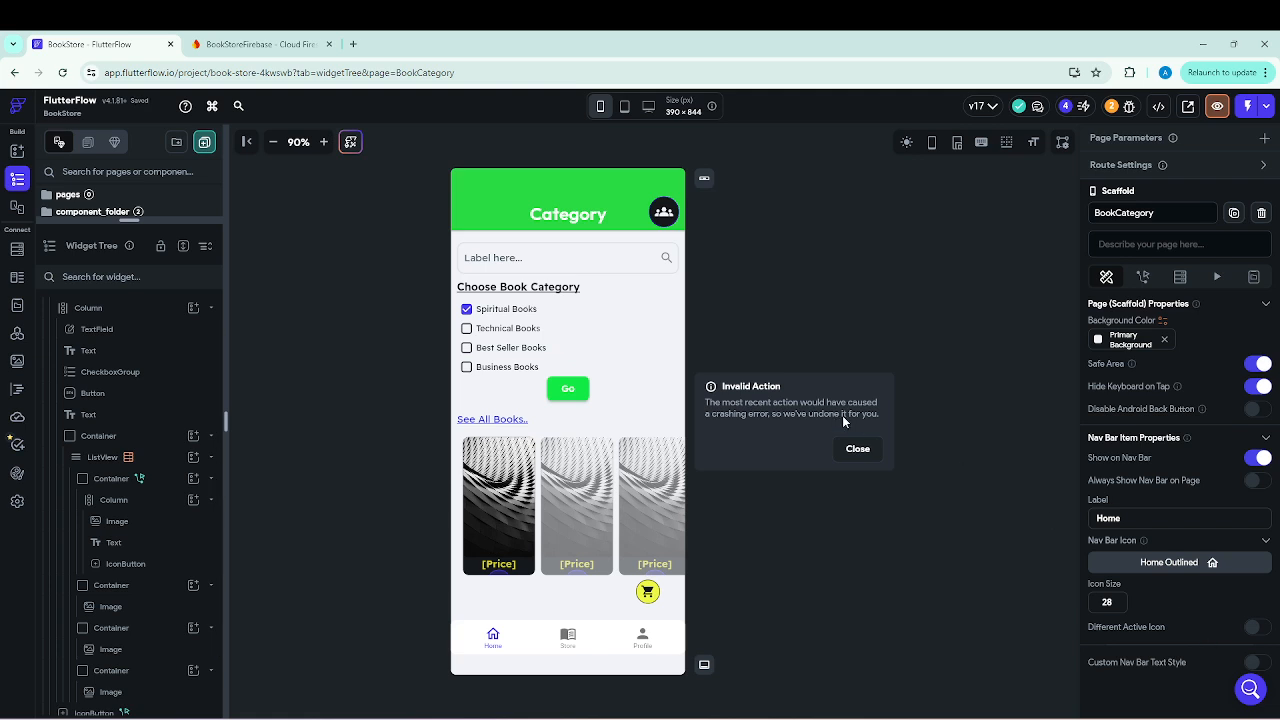
left_click(855, 448)
Set the height of the outer Container around the book ListView to 300 px.
left_click(117, 479)
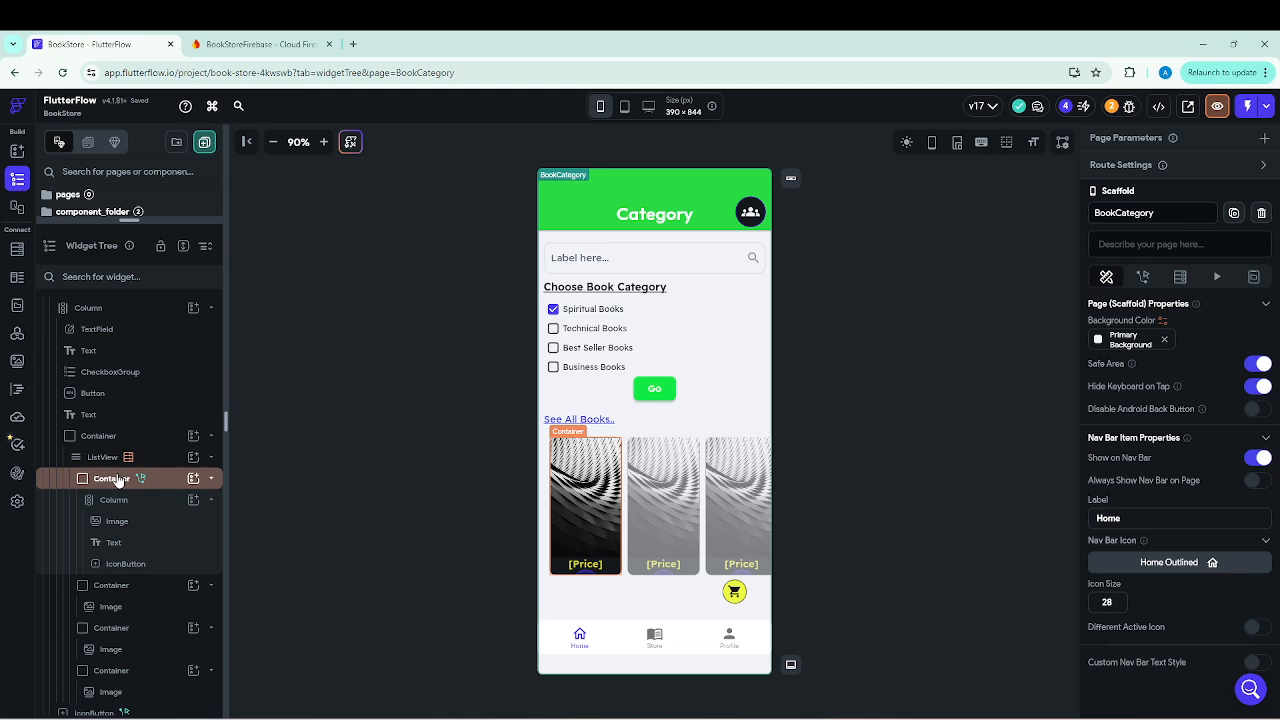
left_click(117, 479)
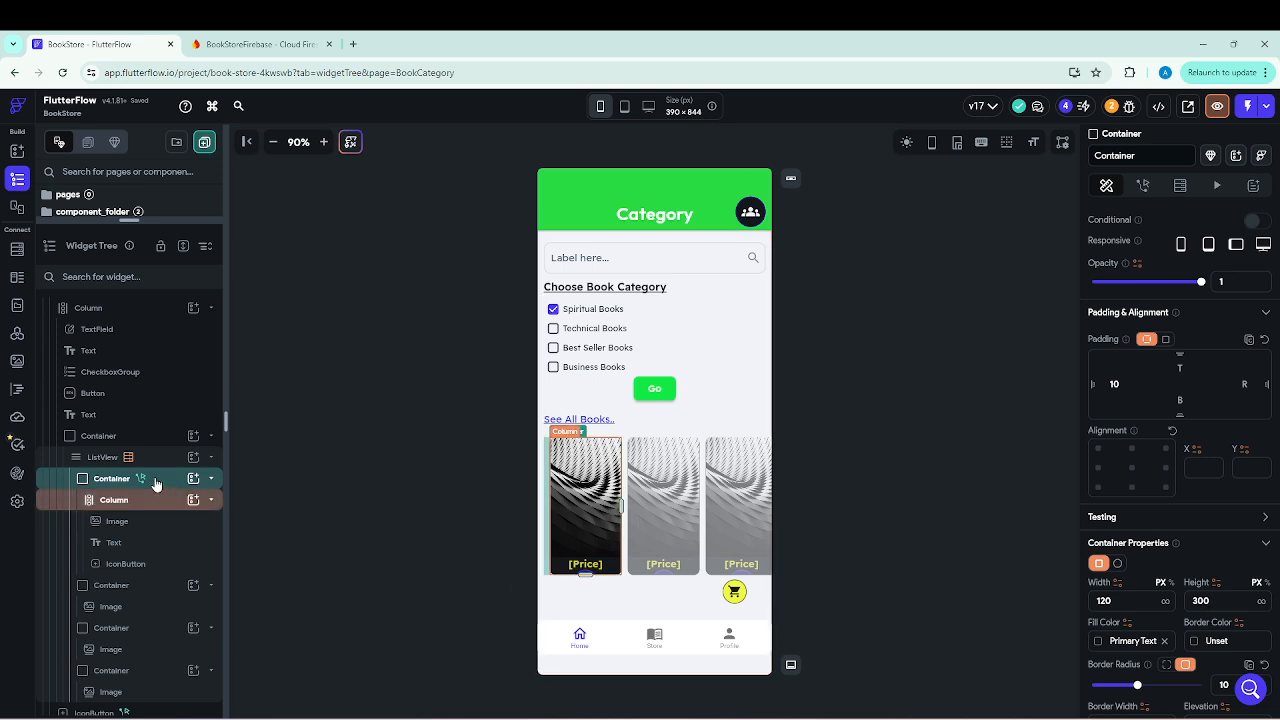
left_click(105, 437)
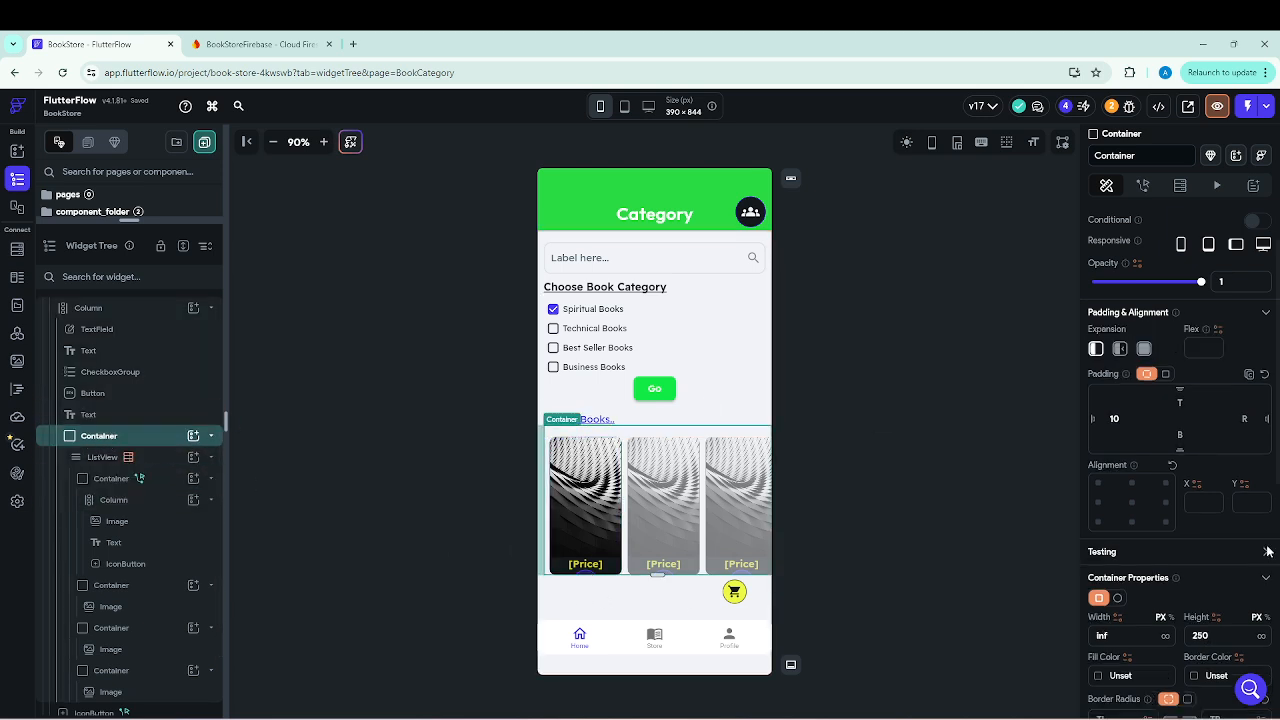
left_click(1203, 635)
key("BackSpace")
type("0")
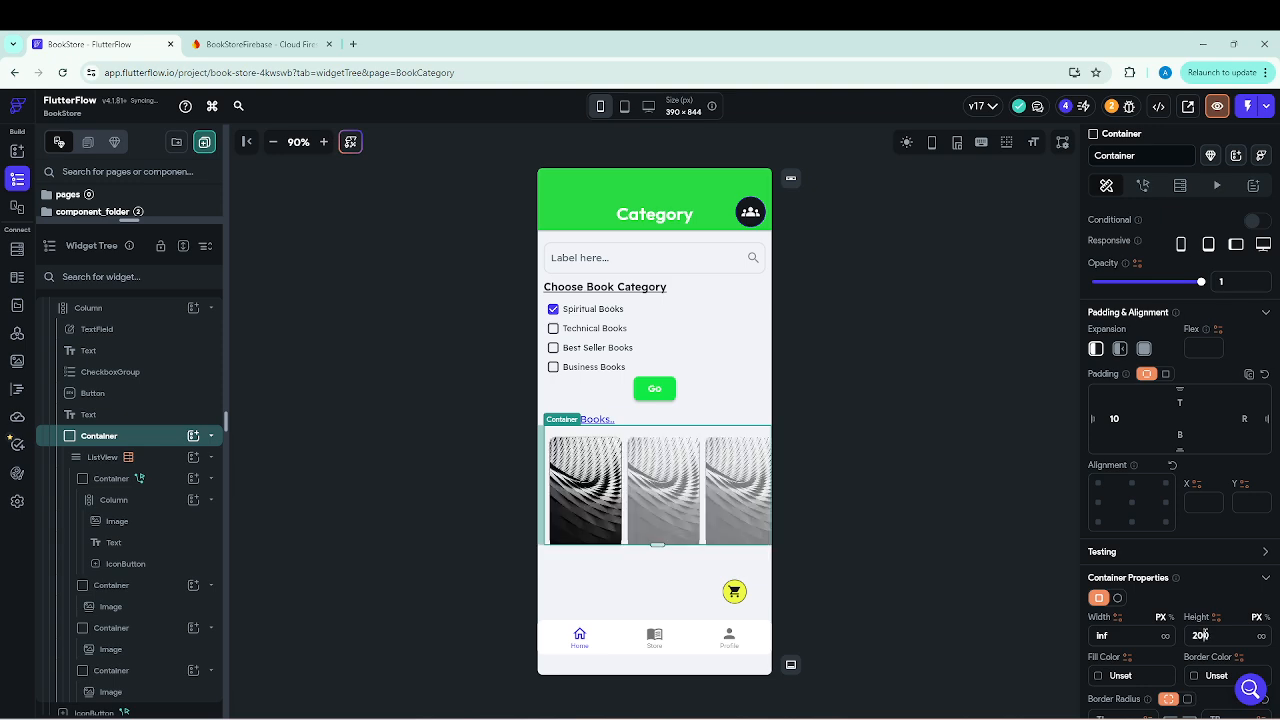
key("BackSpace")
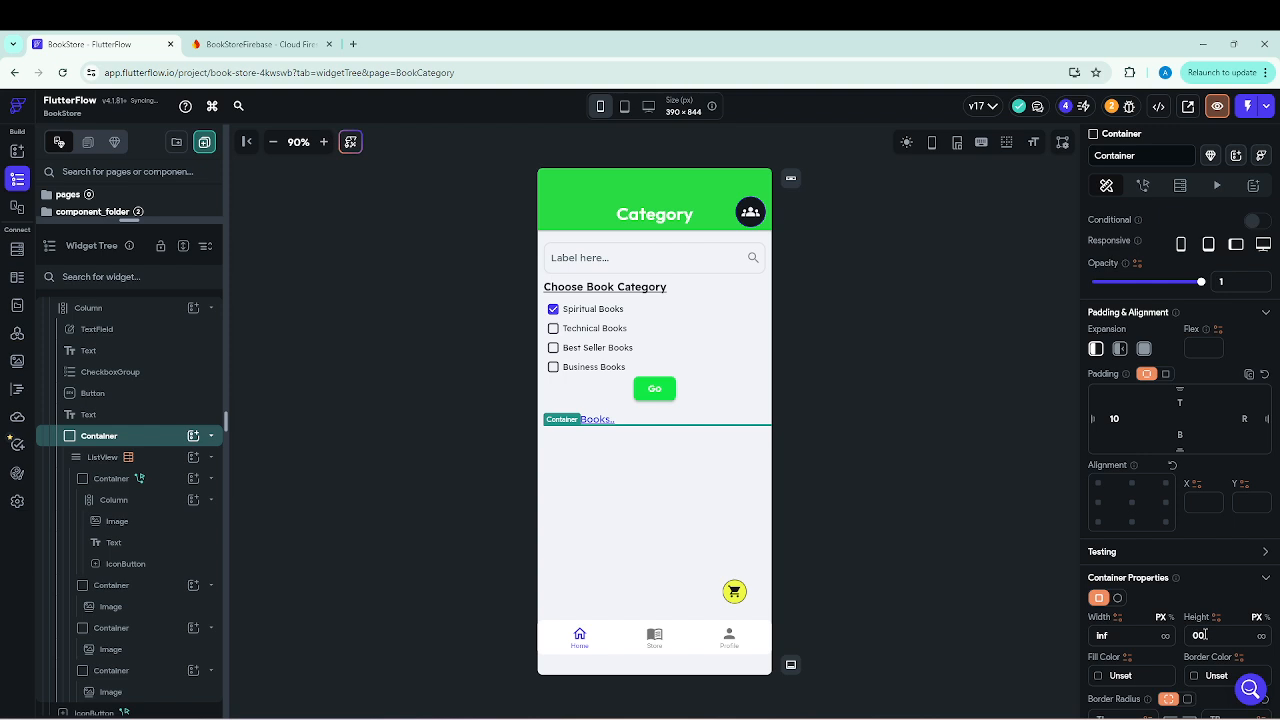
type("0")
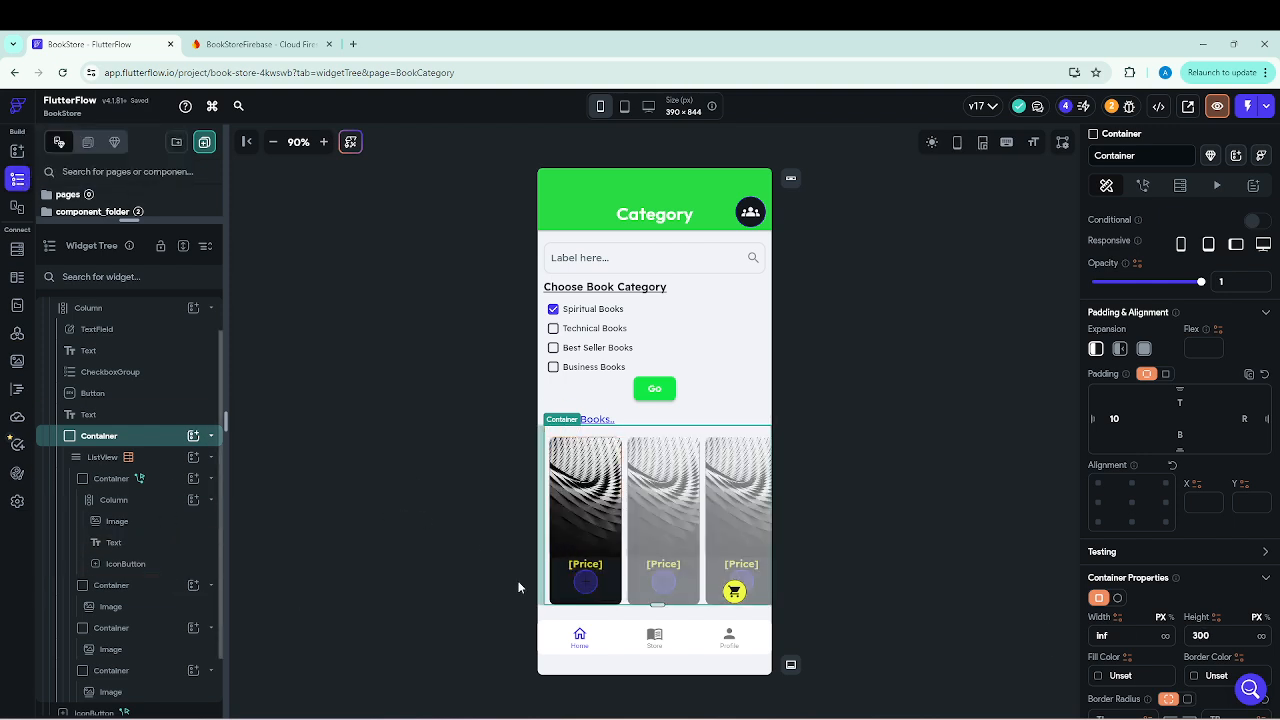
Wrap the book card's IconButton in a Row.
left_click(128, 566)
right_click(129, 571)
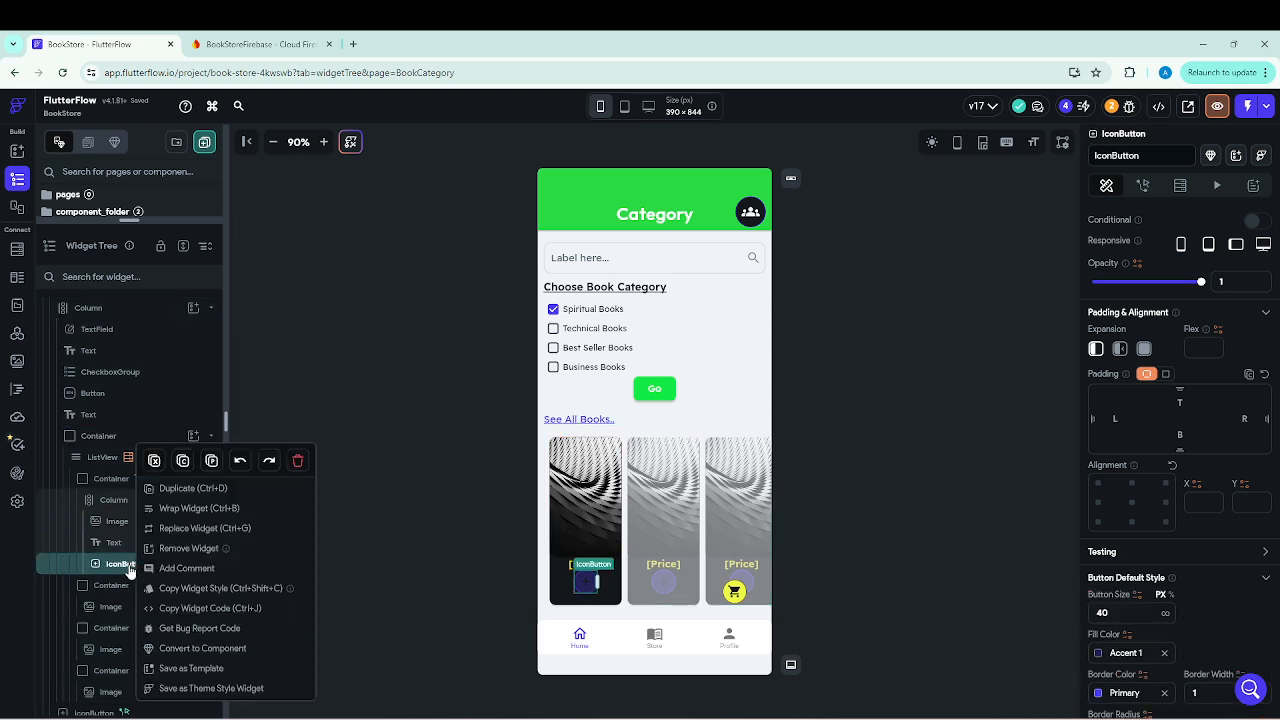
left_click(194, 509)
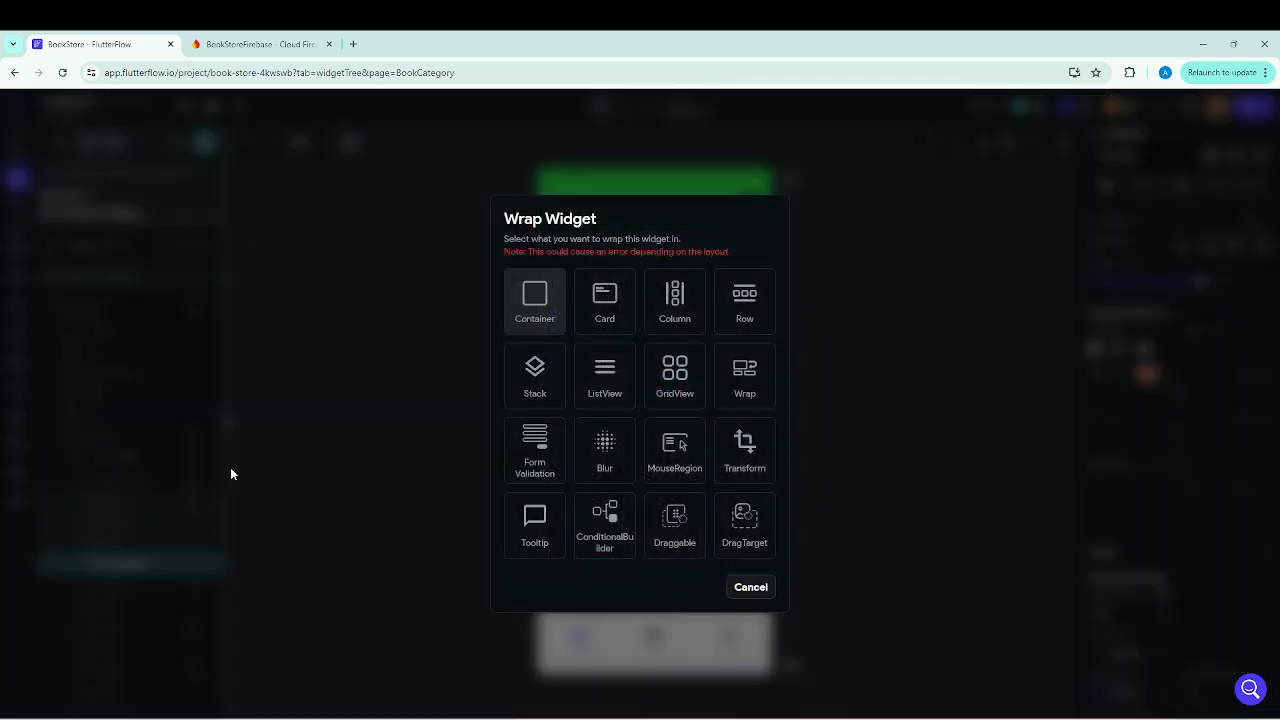
left_click(751, 300)
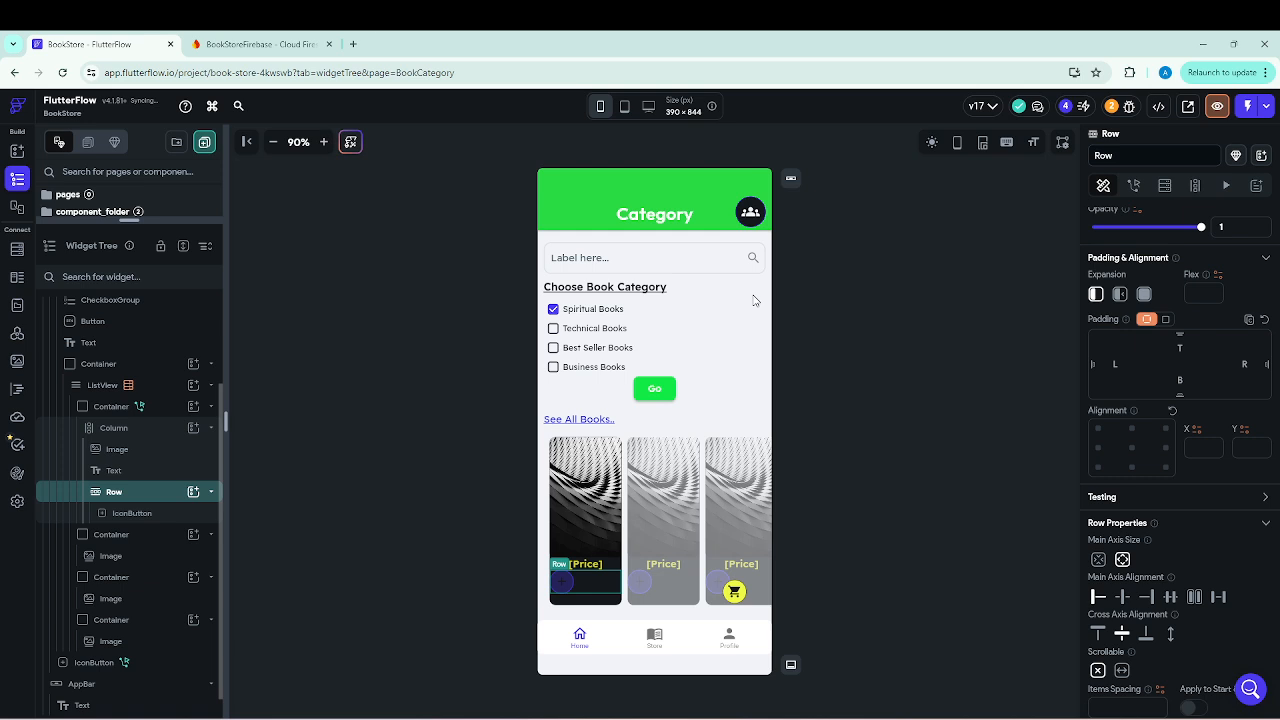
Search the icon library for "favourit" and assign the Favorite Border heart to the book card's IconButton.
left_click(132, 516)
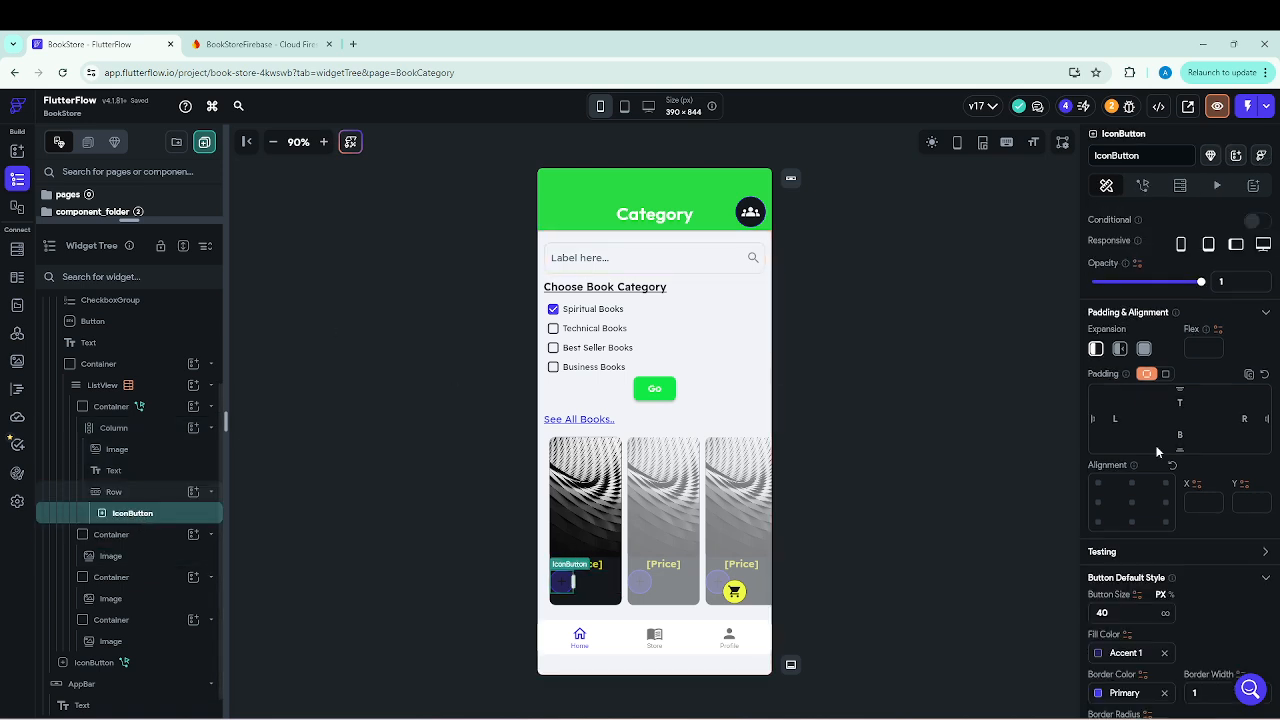
scroll(1160, 460, "down", 3)
left_click(1190, 520)
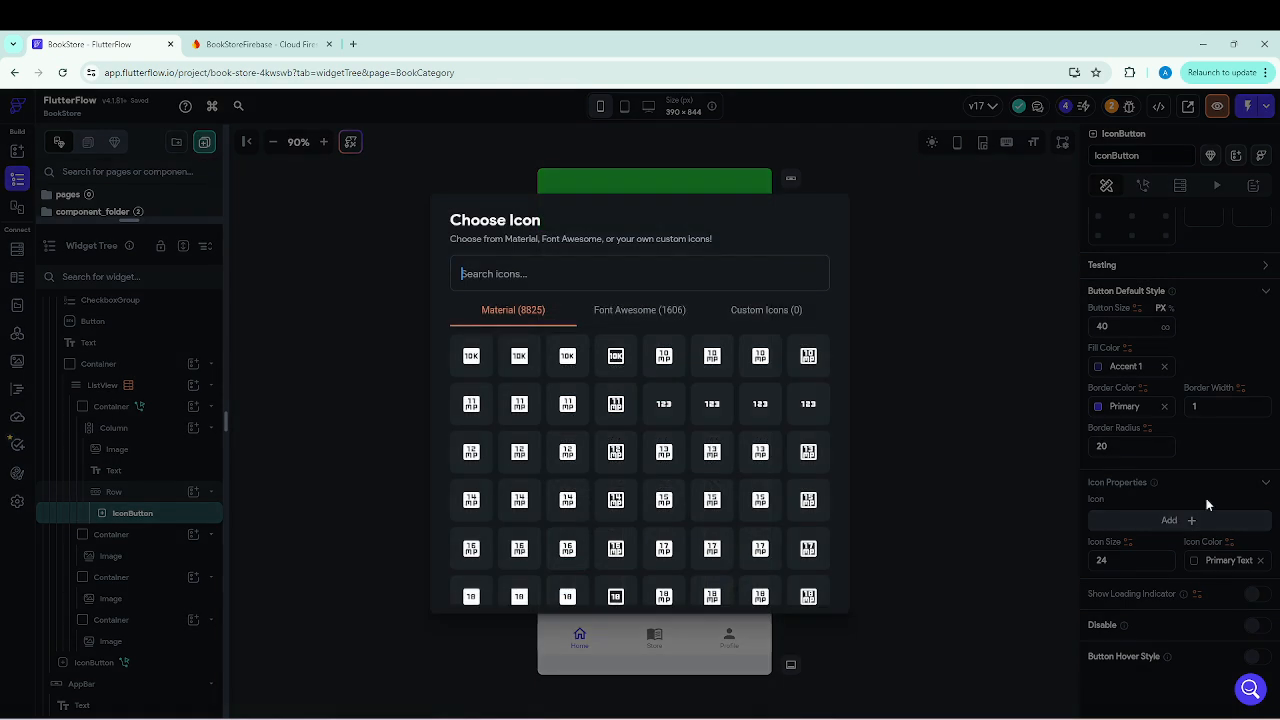
left_click(513, 272)
type("fa")
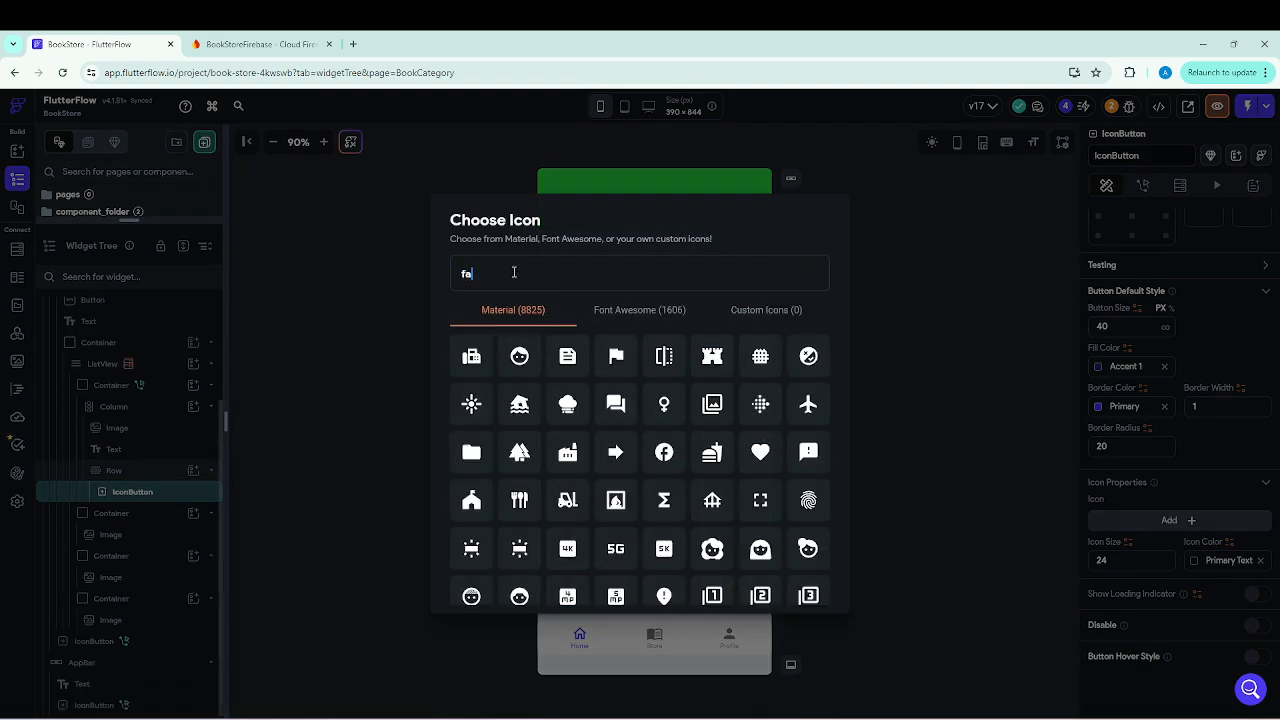
type("vourit")
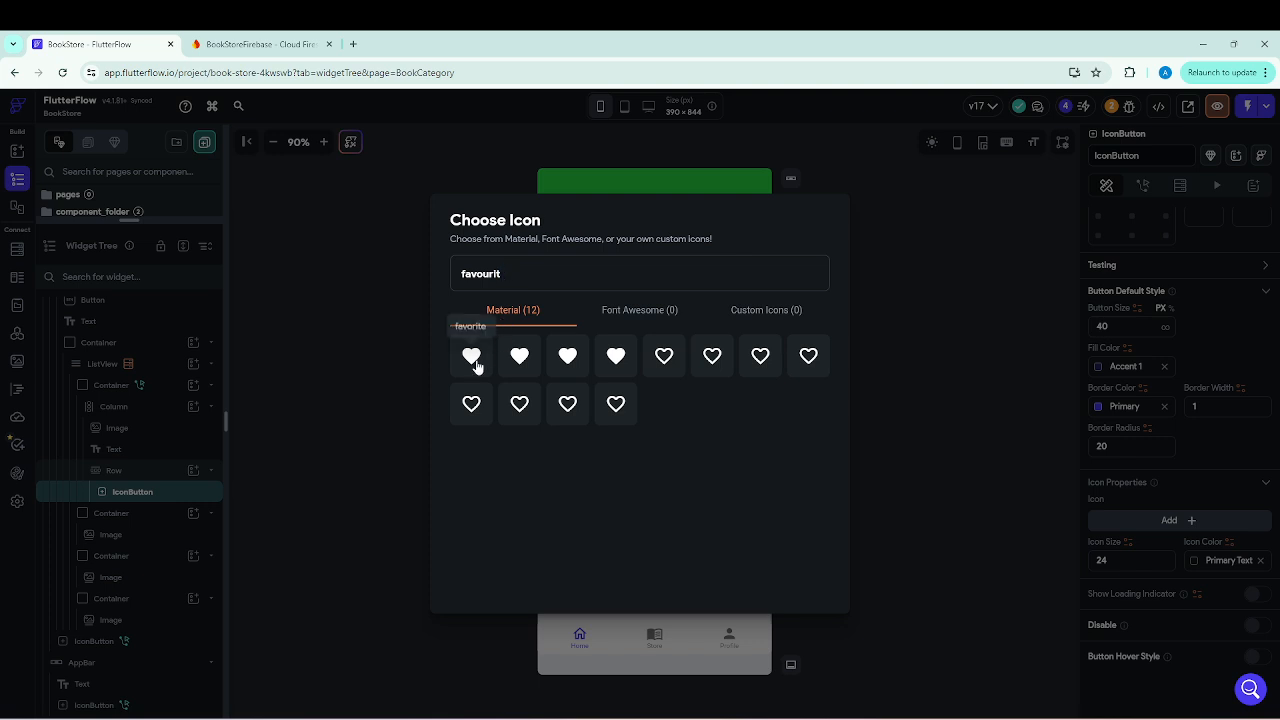
left_click(668, 358)
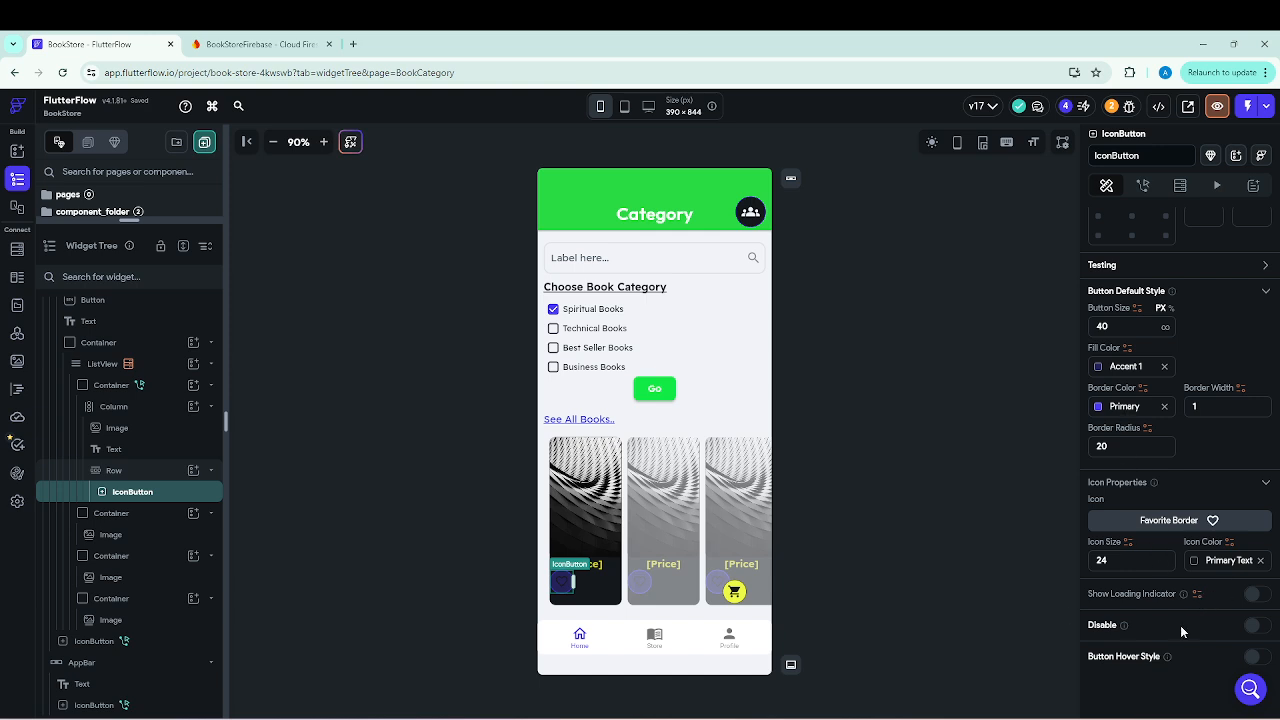
Set the heart icon's color to pink #F60B70 and select its hex code.
left_click(1195, 561)
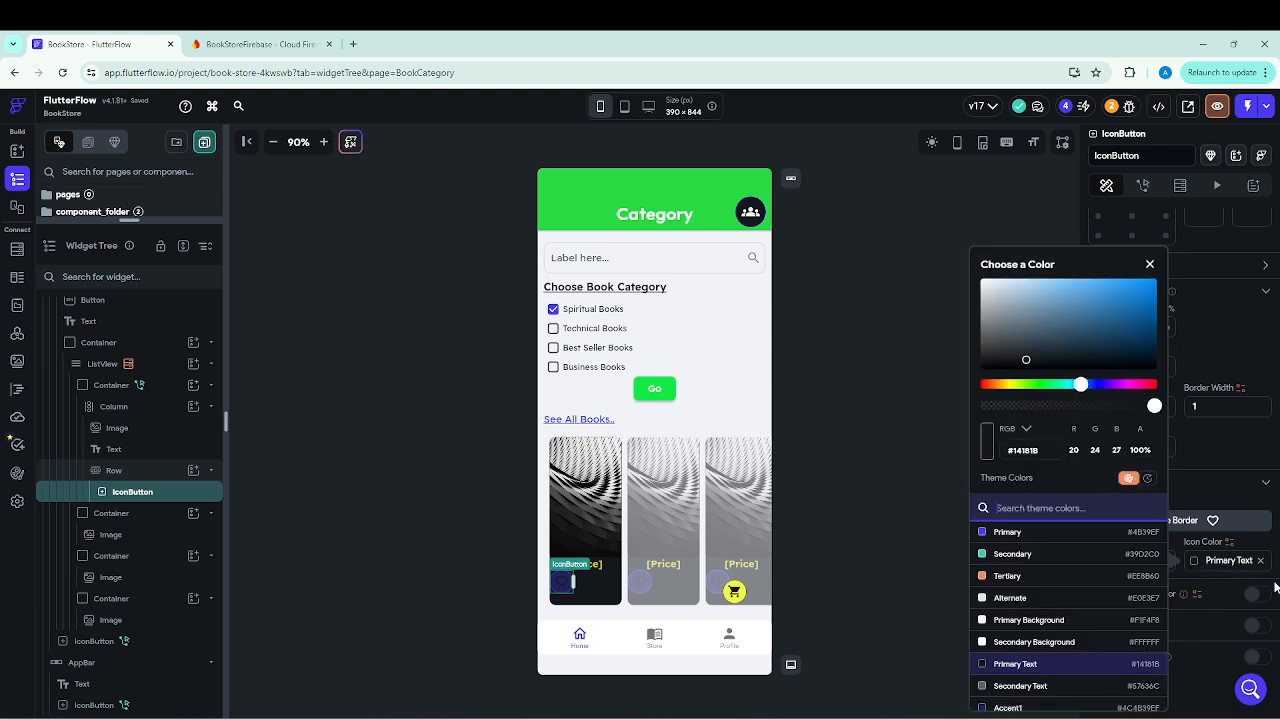
left_click(991, 386)
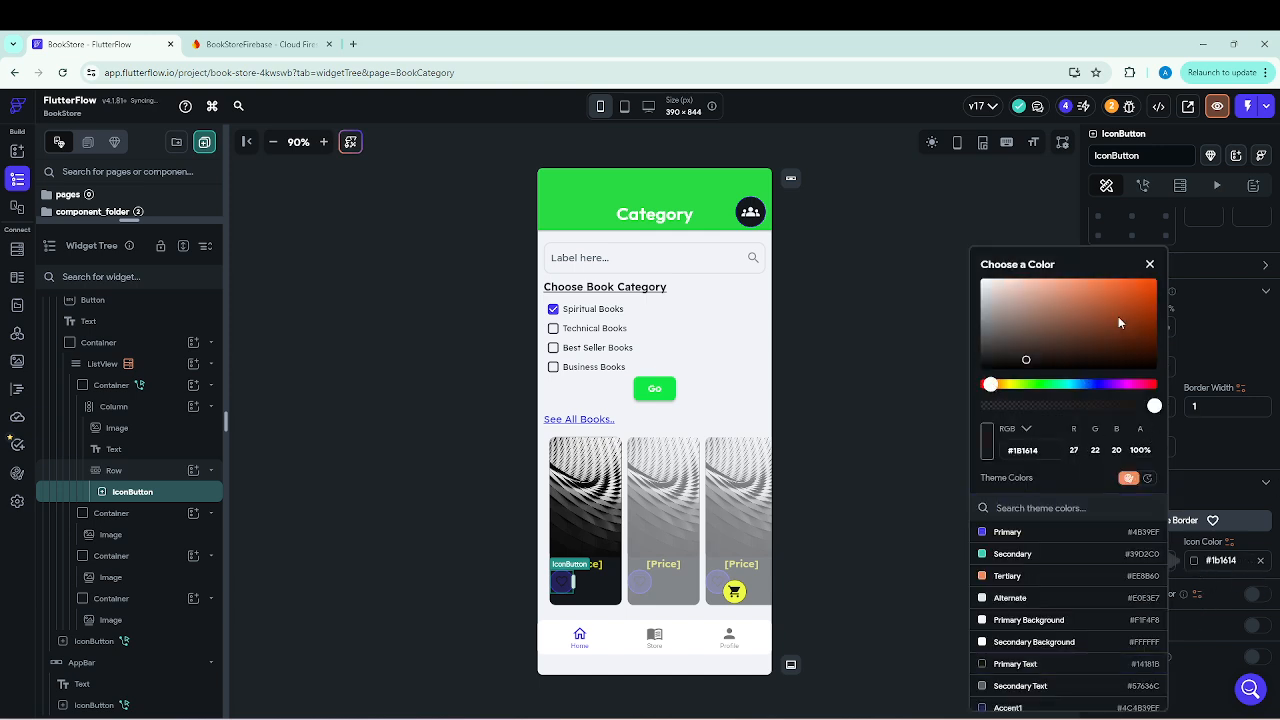
left_click(1143, 384)
left_click(1148, 288)
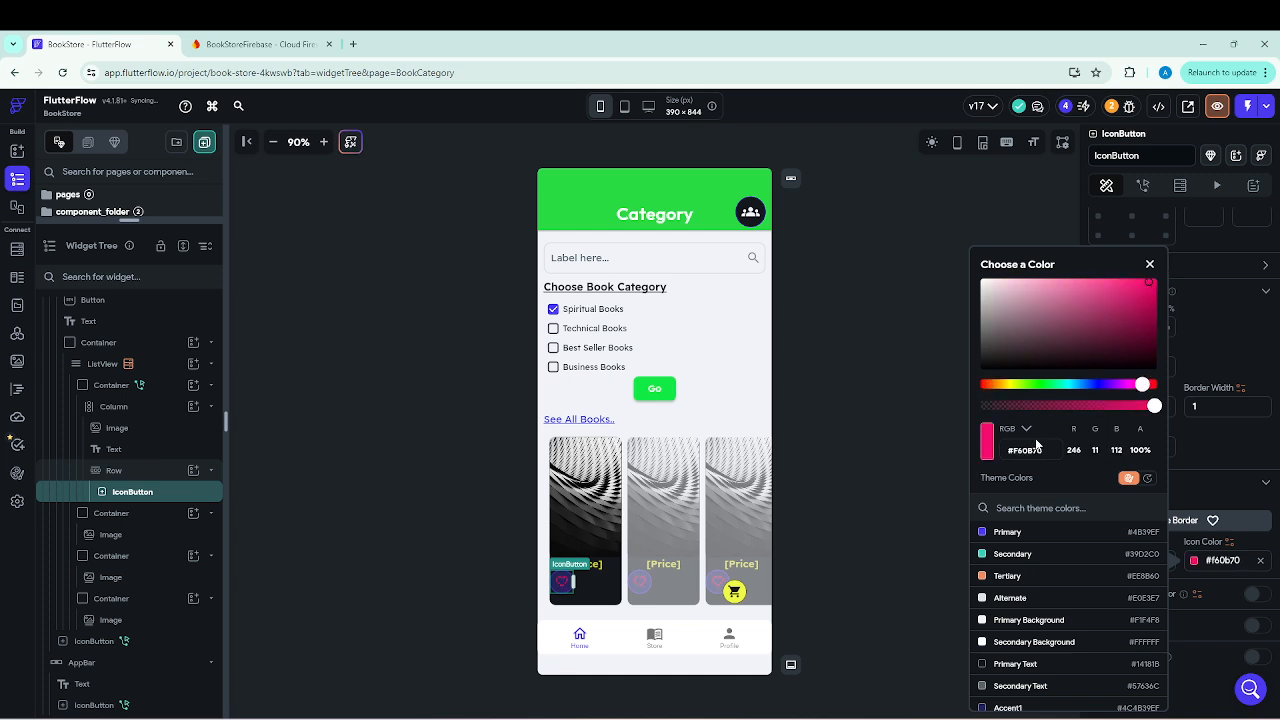
left_click_drag(1040, 450, 1006, 450)
left_click(1149, 264)
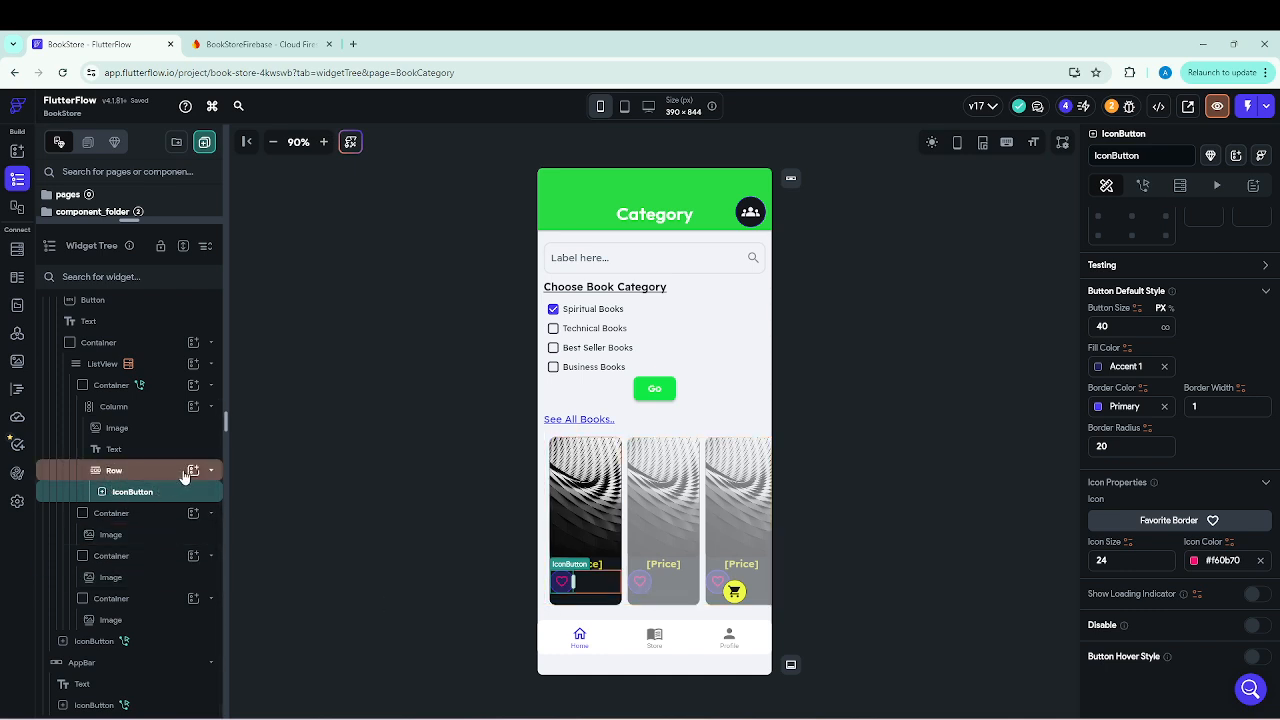
Duplicate the heart IconButton inside the book card's Row and dismiss the clipboard notices.
right_click(121, 492)
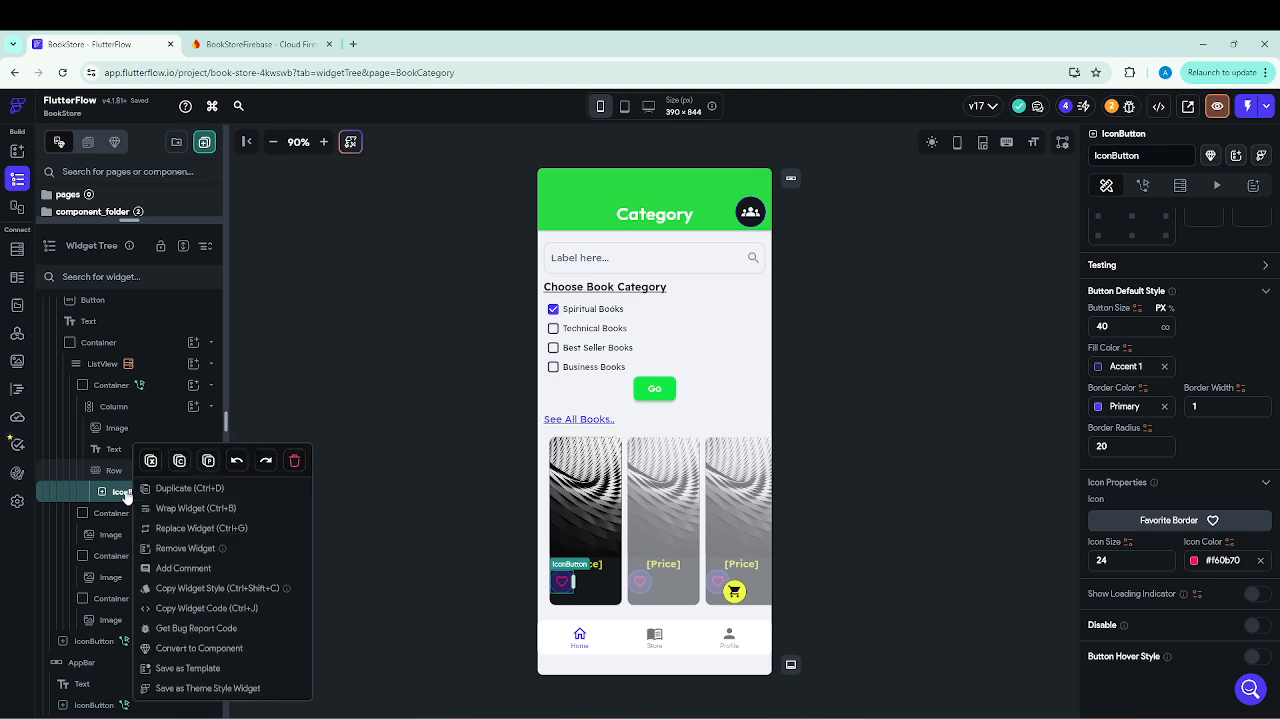
left_click(185, 490)
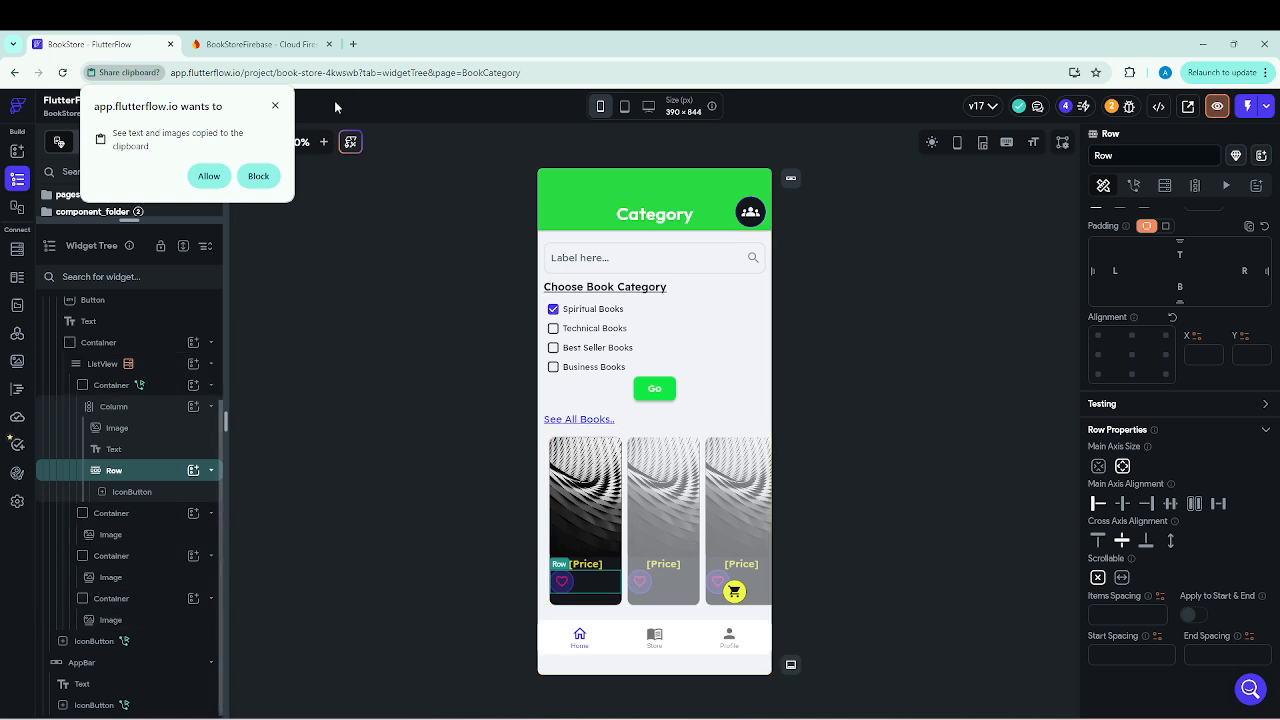
left_click(276, 107)
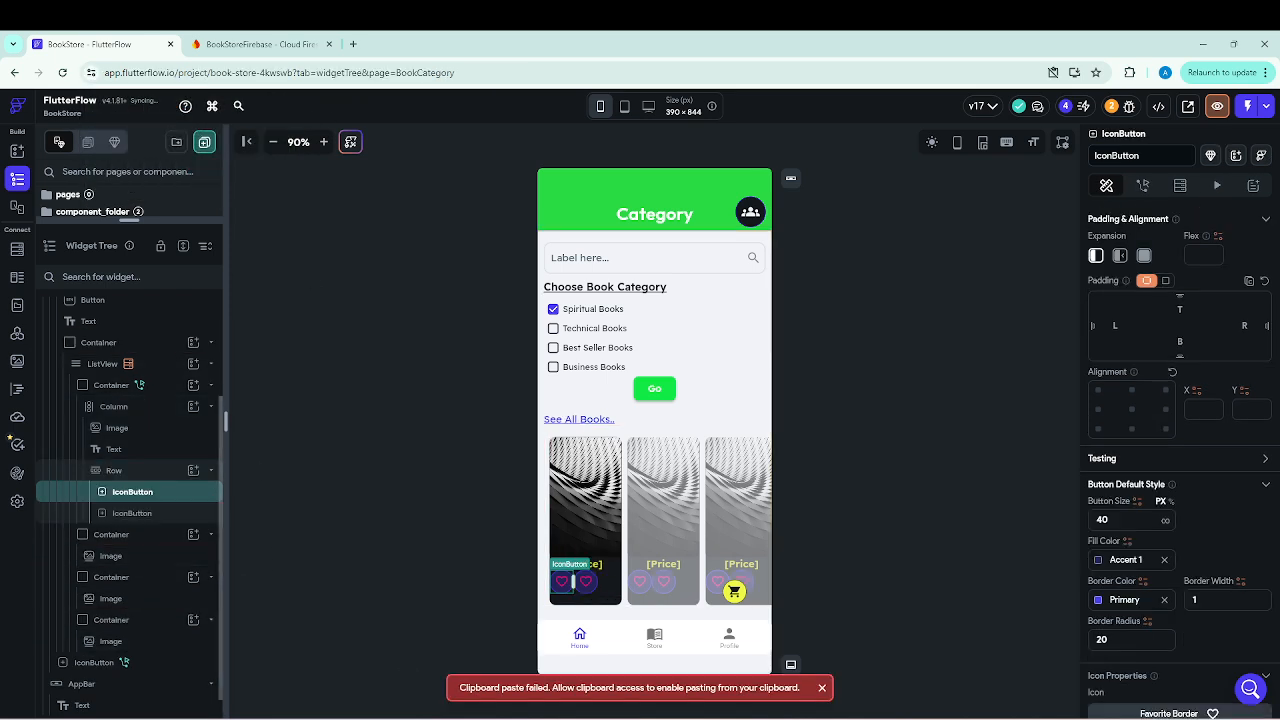
left_click(821, 687)
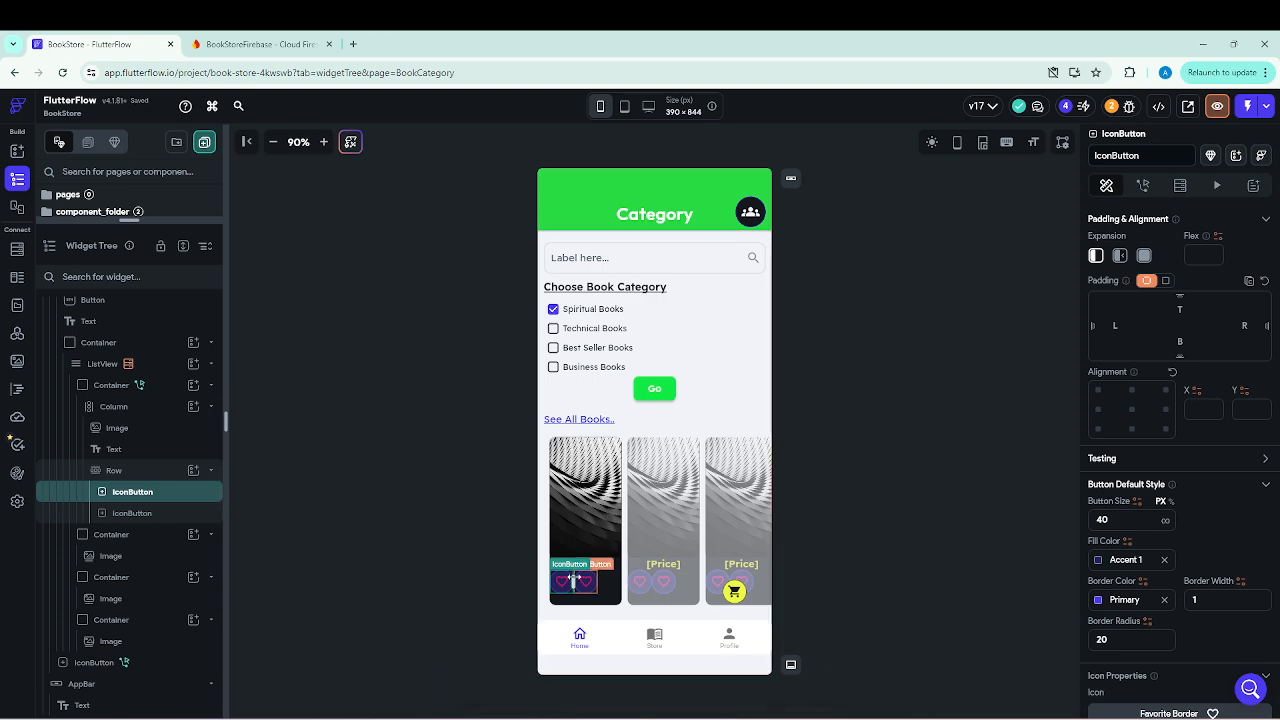
Search the icon library for "favourite" and assign the filled Favorite heart to the second IconButton in the Row.
left_click(138, 519)
scroll(1232, 658, "down", 1)
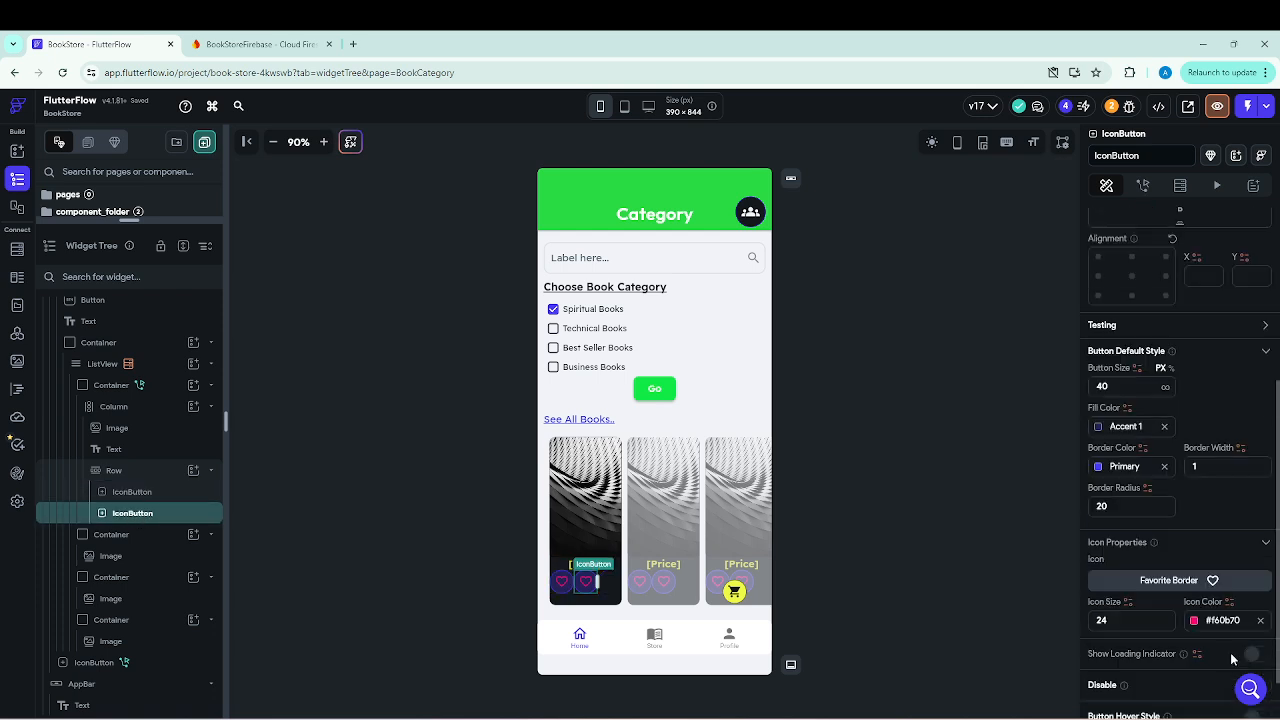
left_click(1180, 581)
left_click(504, 281)
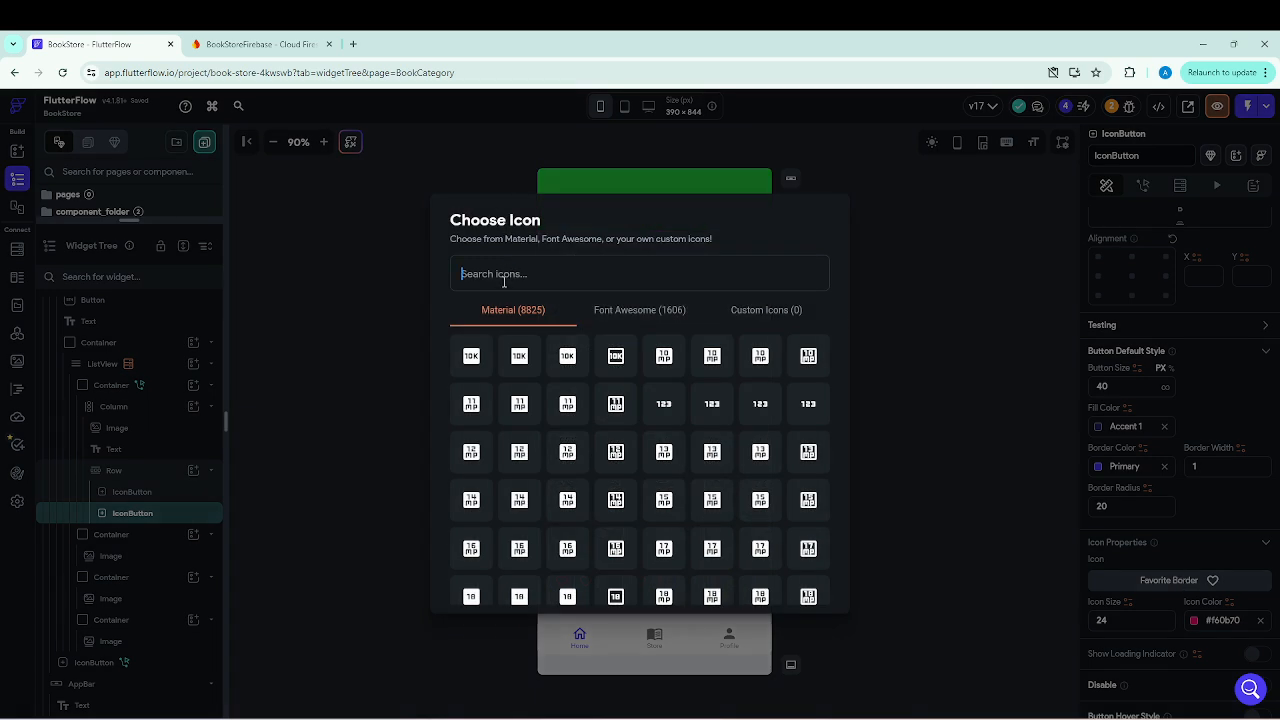
type("fav")
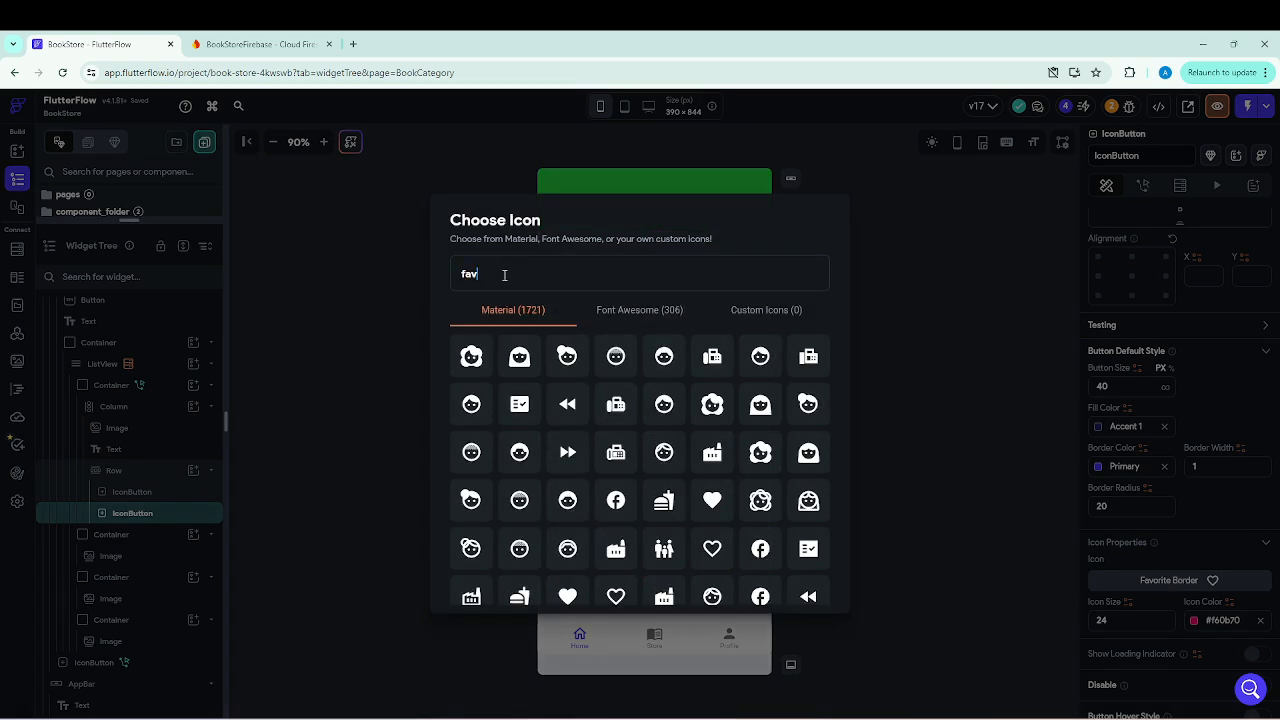
type("ourite")
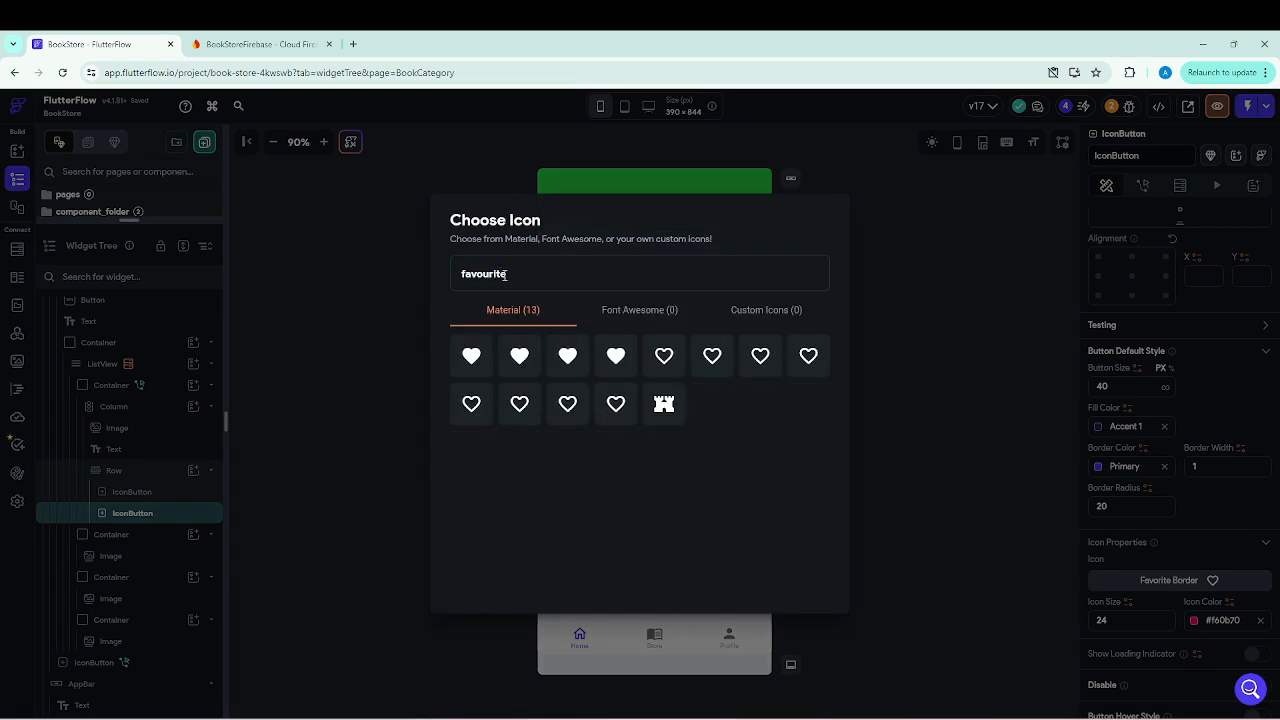
left_click(471, 356)
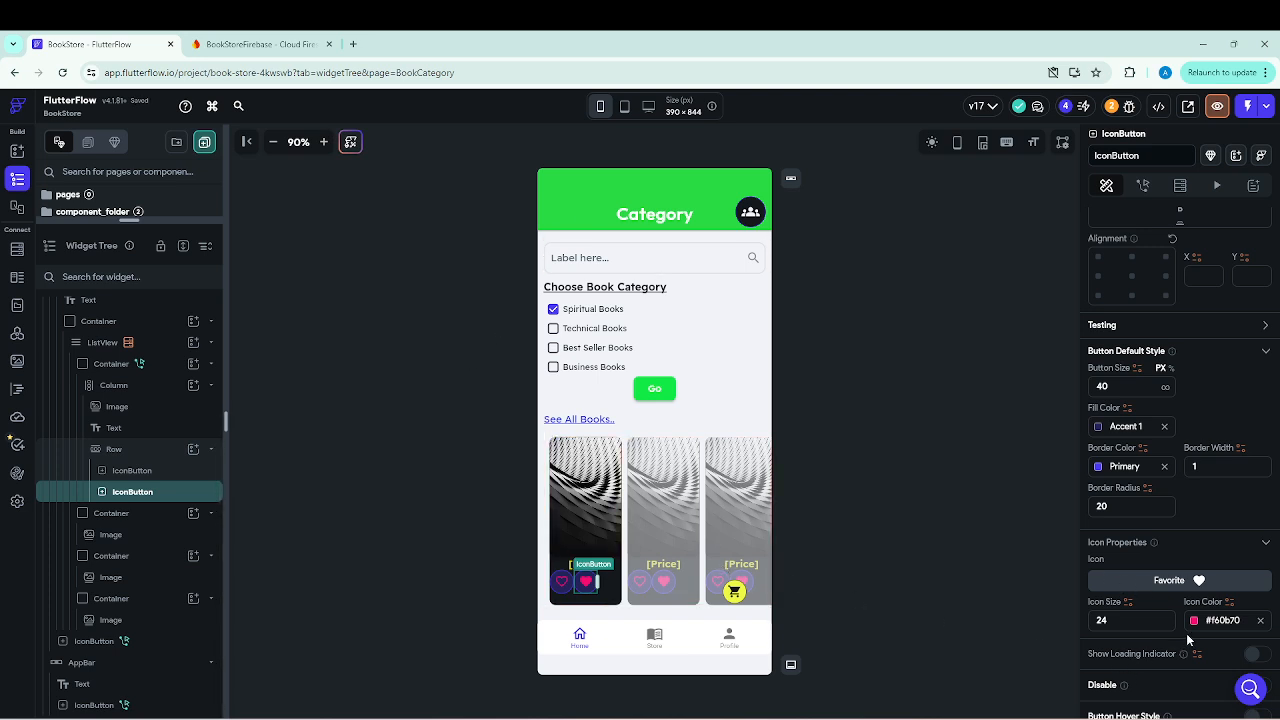
Center the book card Row's two heart buttons along its main axis.
left_click(116, 450)
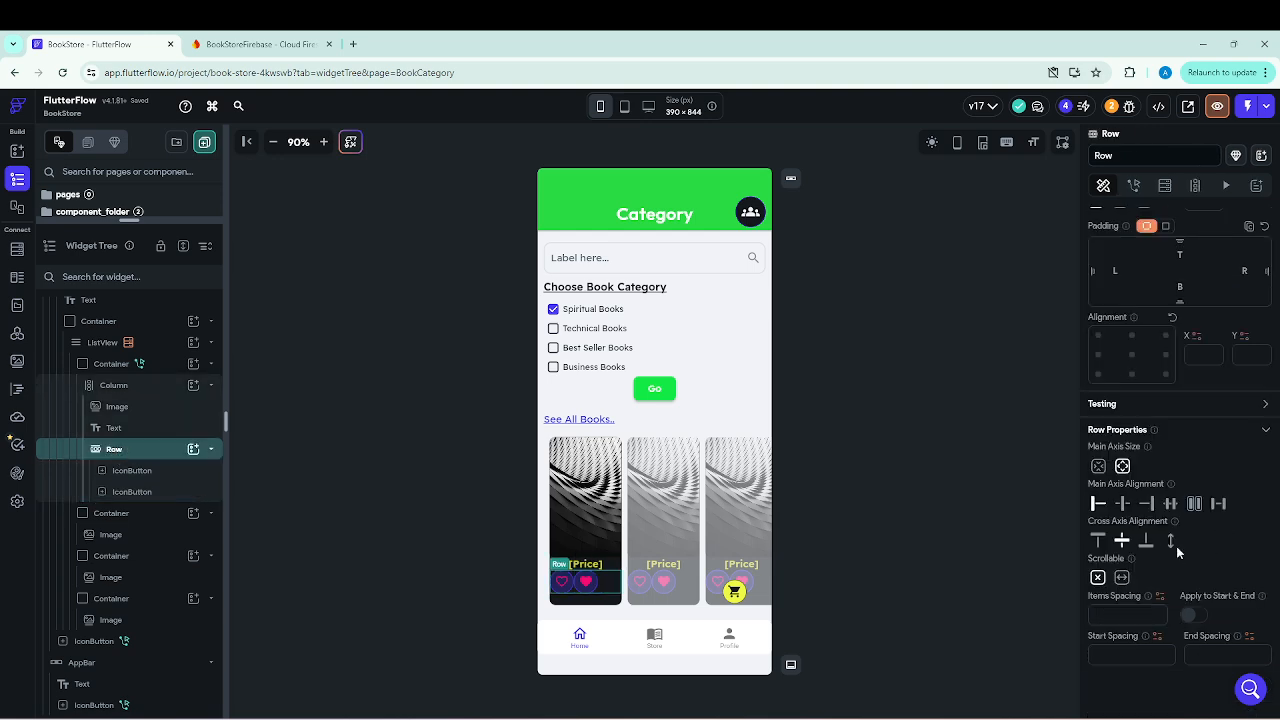
left_click(1123, 505)
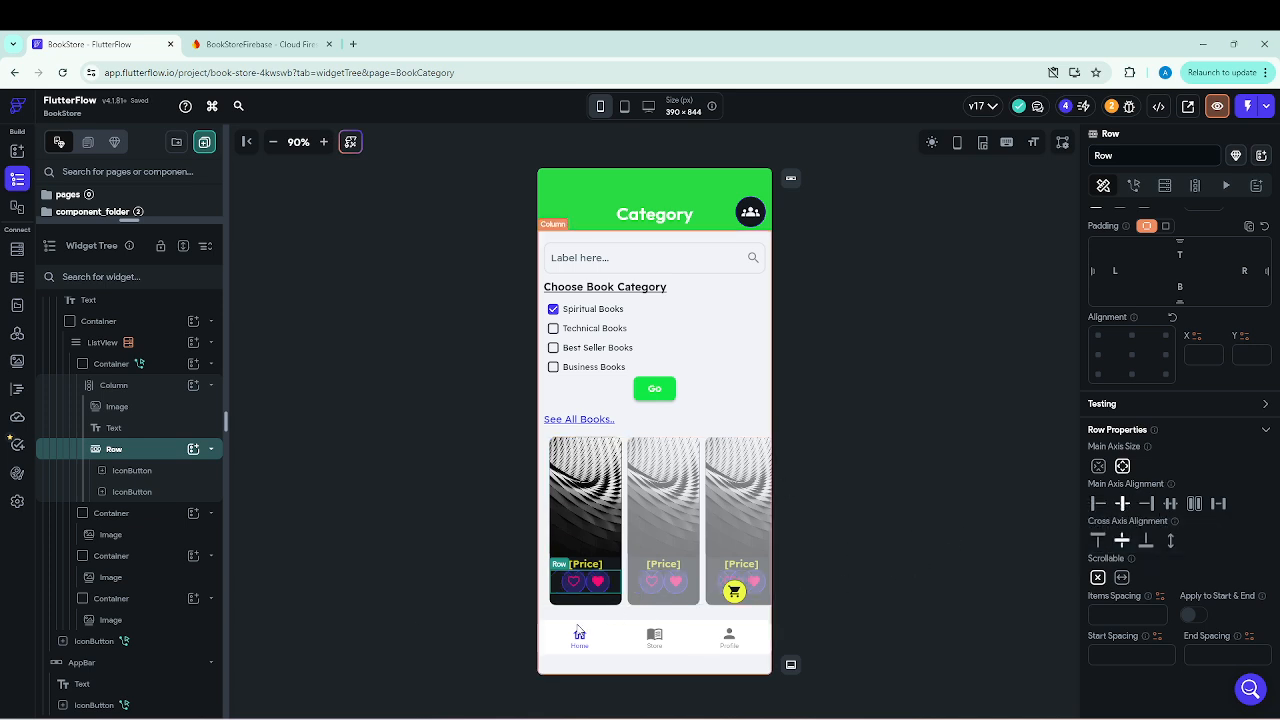
left_click(547, 622)
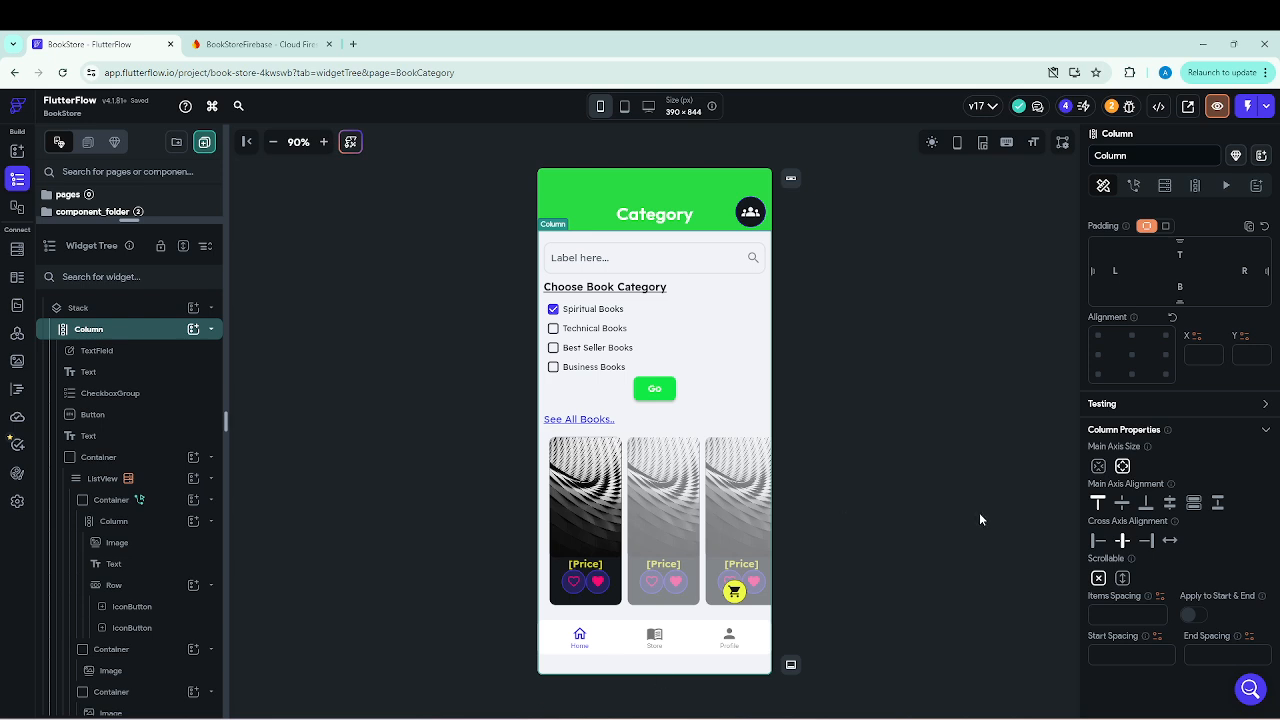
Add a favouriteItems field to the Books collection schema as a list of Document References to Users.
left_click(17, 250)
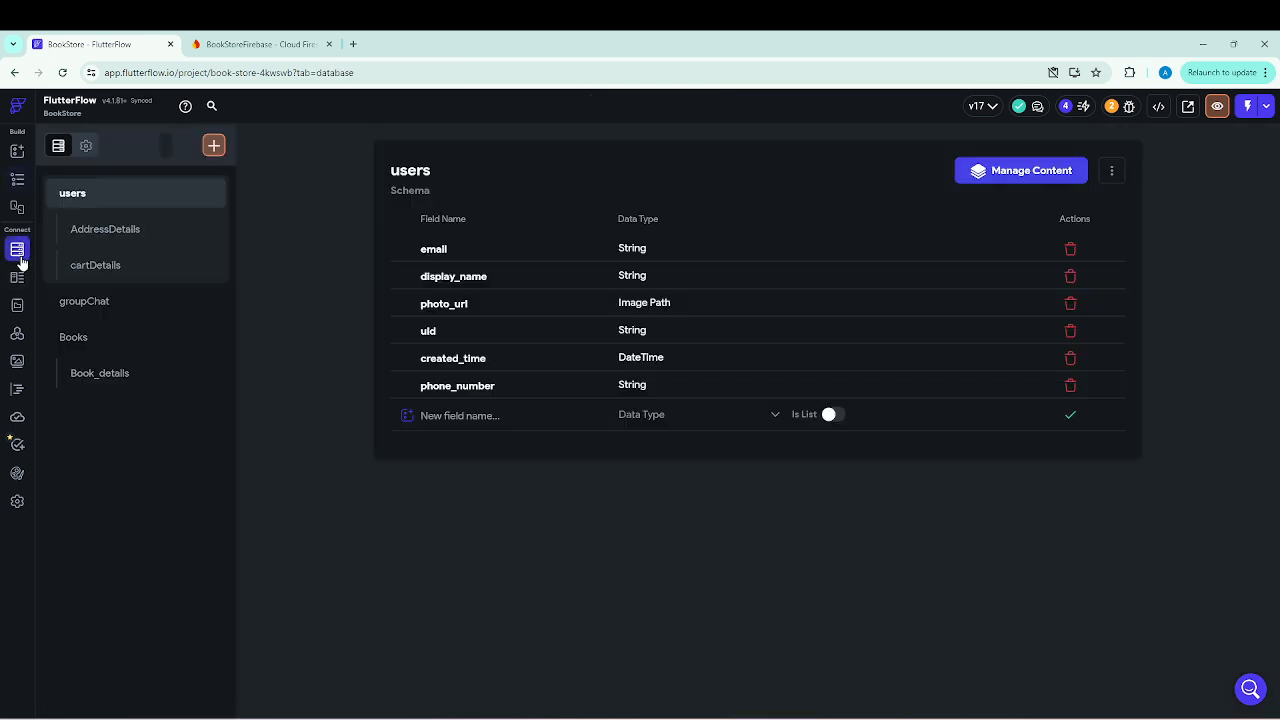
left_click(75, 339)
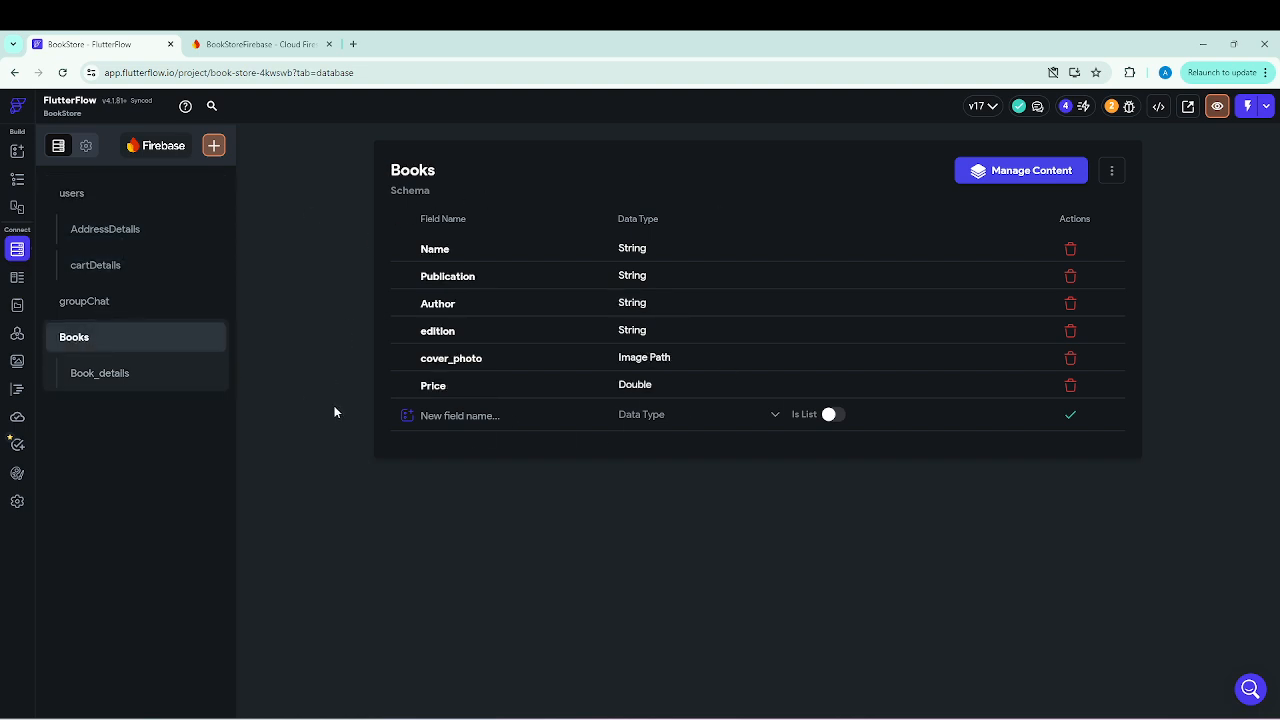
left_click(433, 416)
type("favouriteItems")
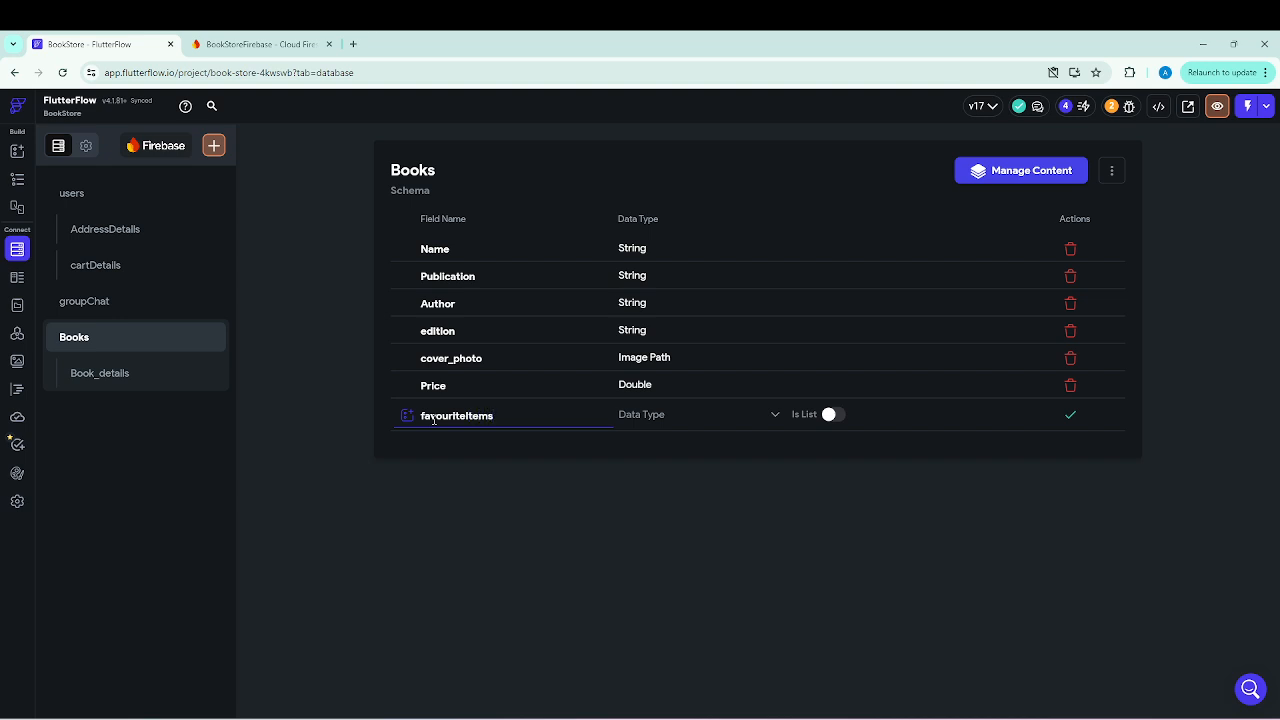
left_click(775, 420)
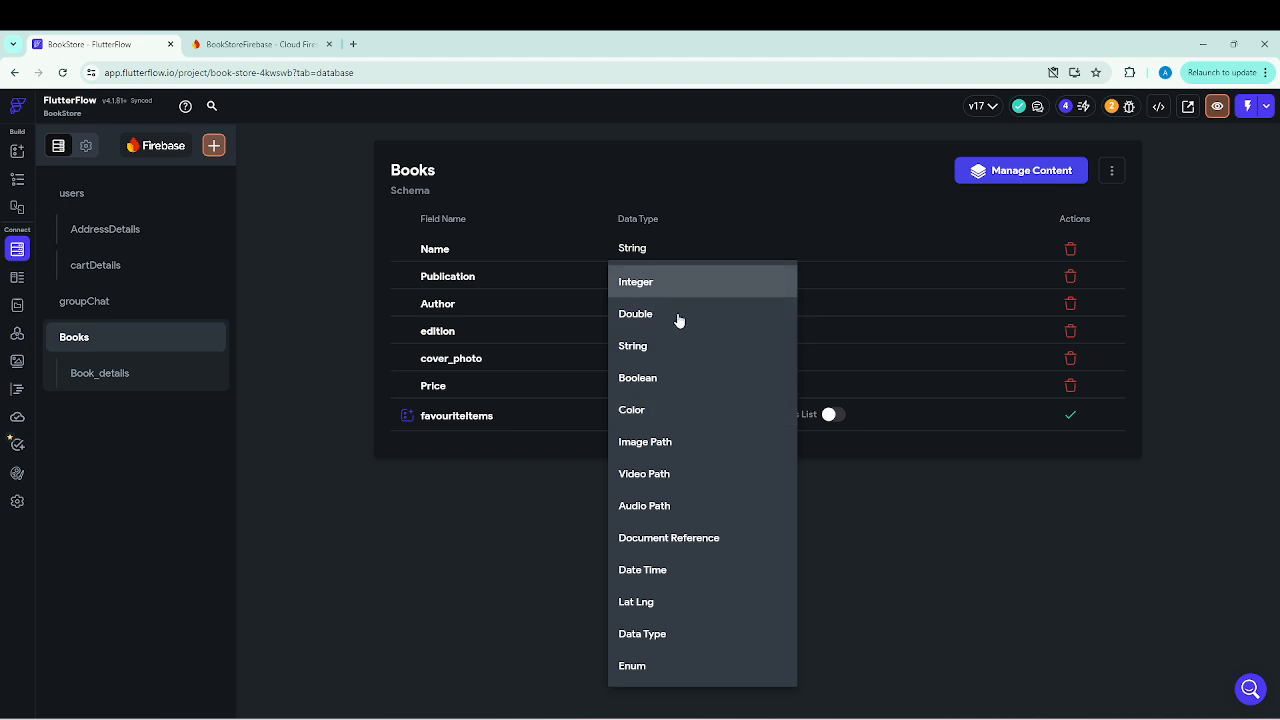
left_click(685, 540)
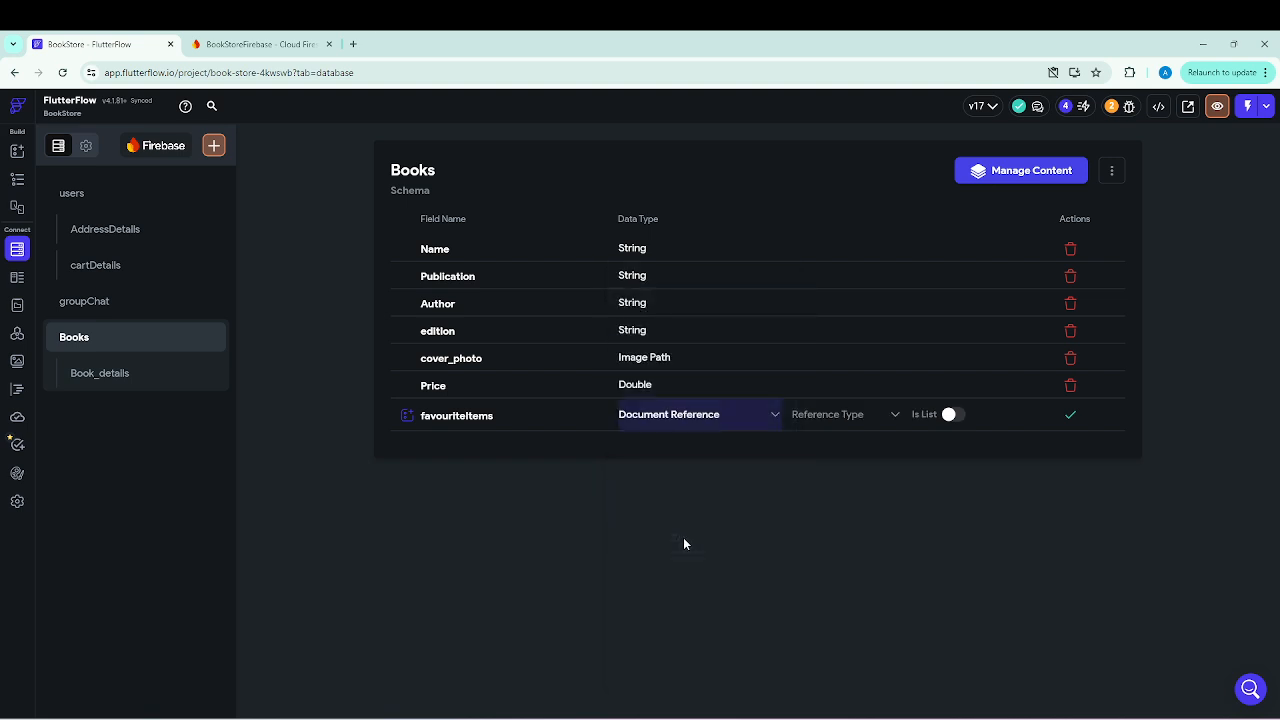
left_click(893, 418)
left_click(807, 420)
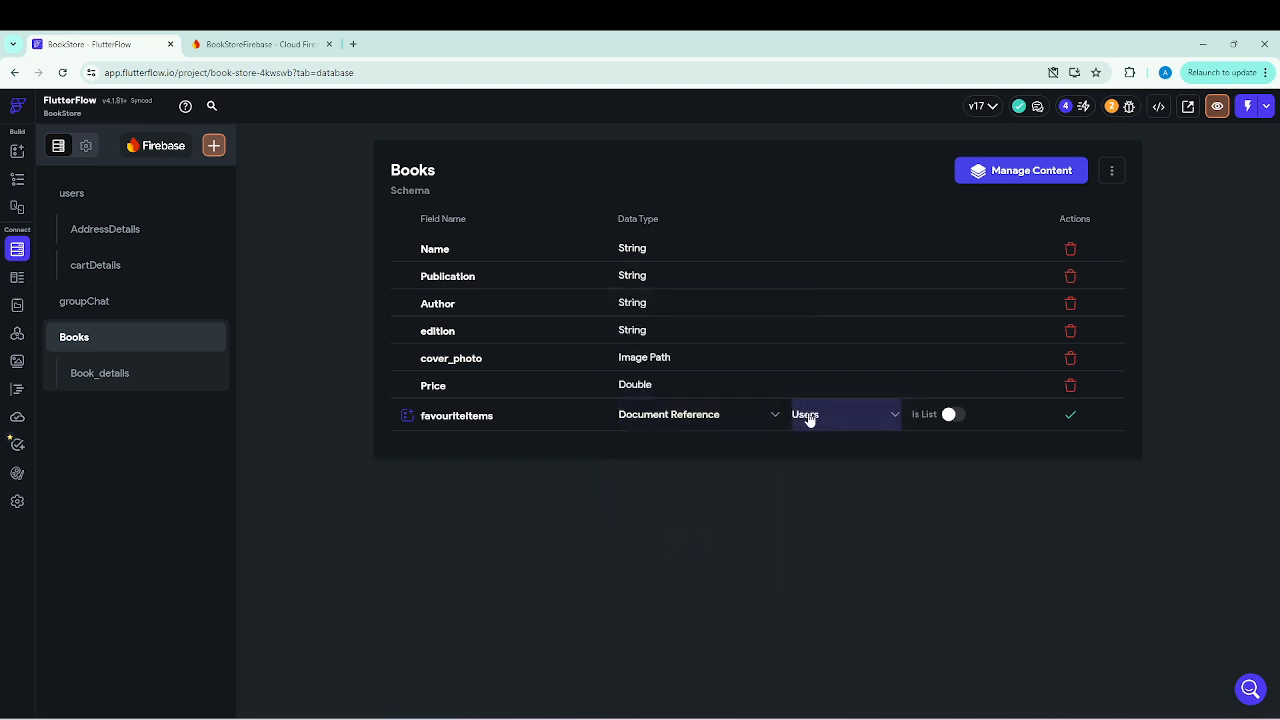
left_click(949, 415)
left_click(1070, 418)
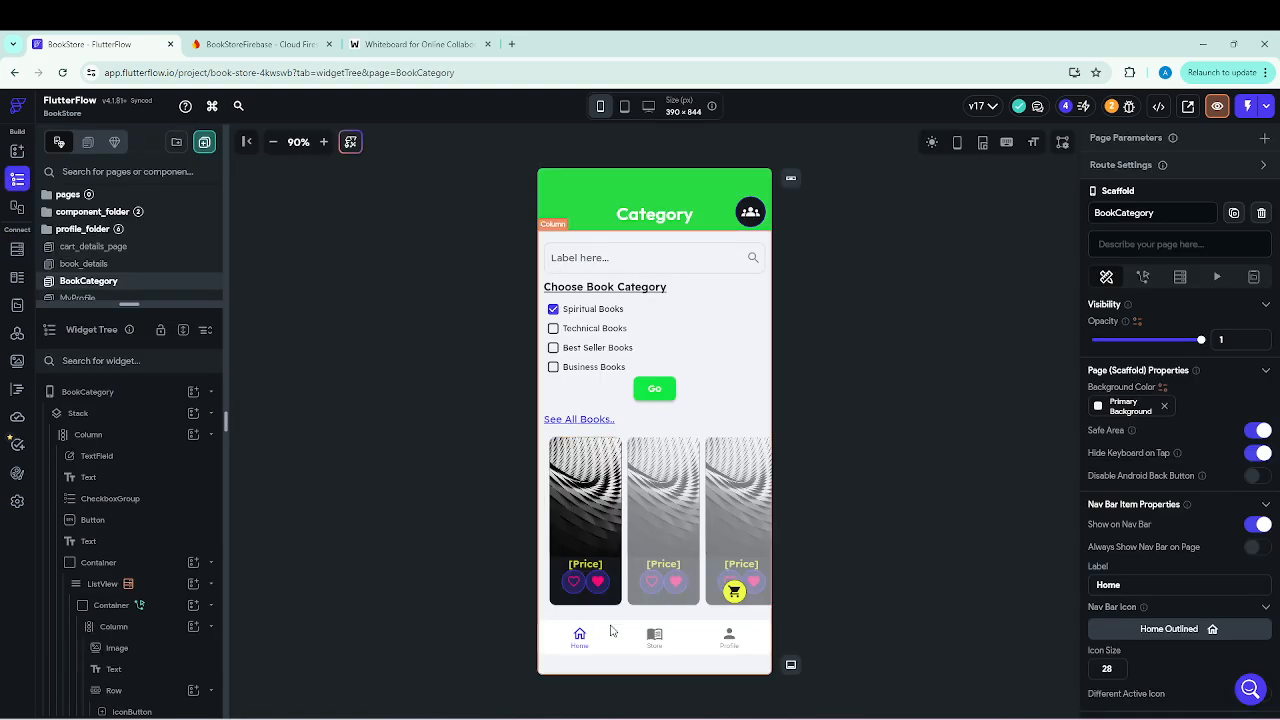
Give the outlined heart IconButton an On Tap action that makes a Firestore Update Document backend call.
left_click(577, 592)
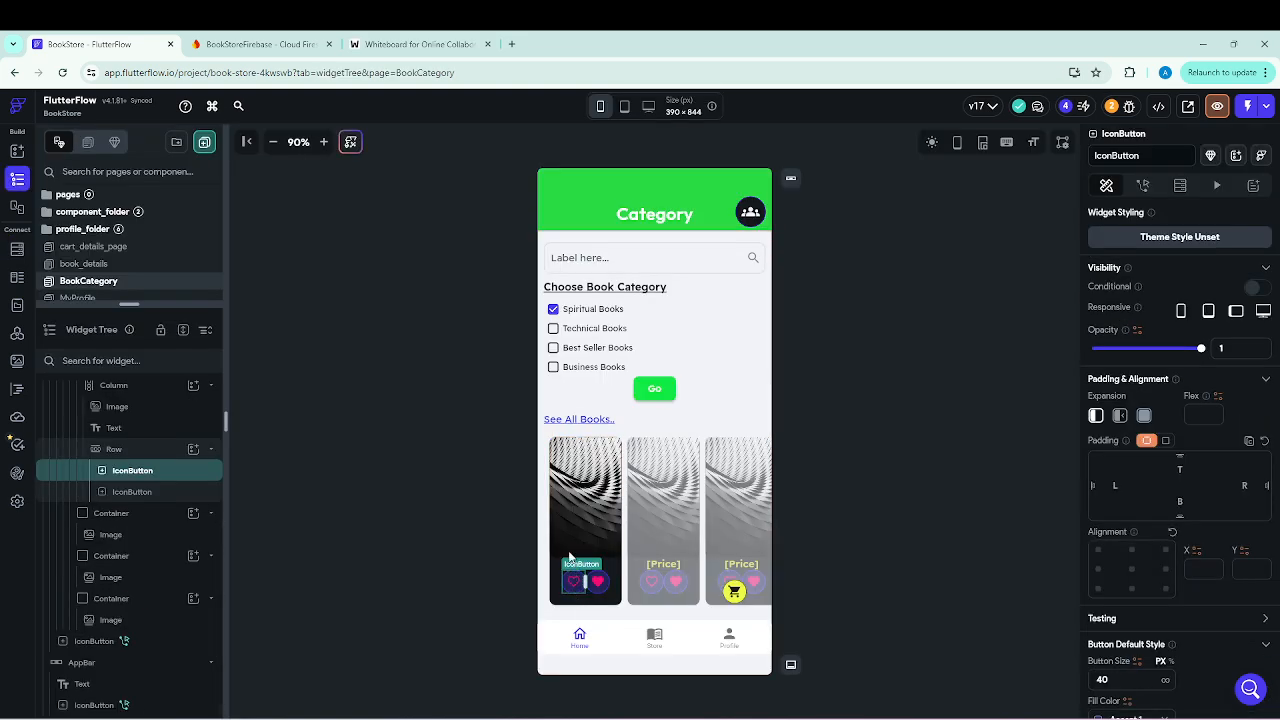
left_click(1143, 187)
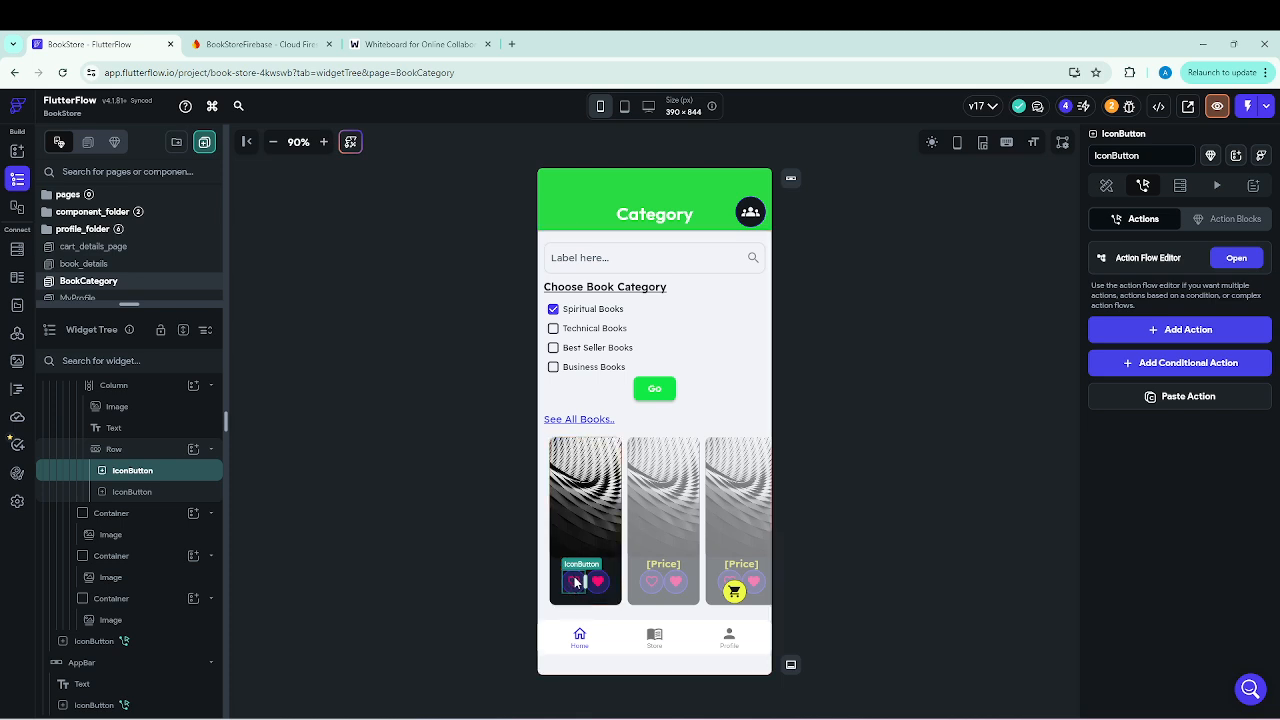
left_click(1190, 337)
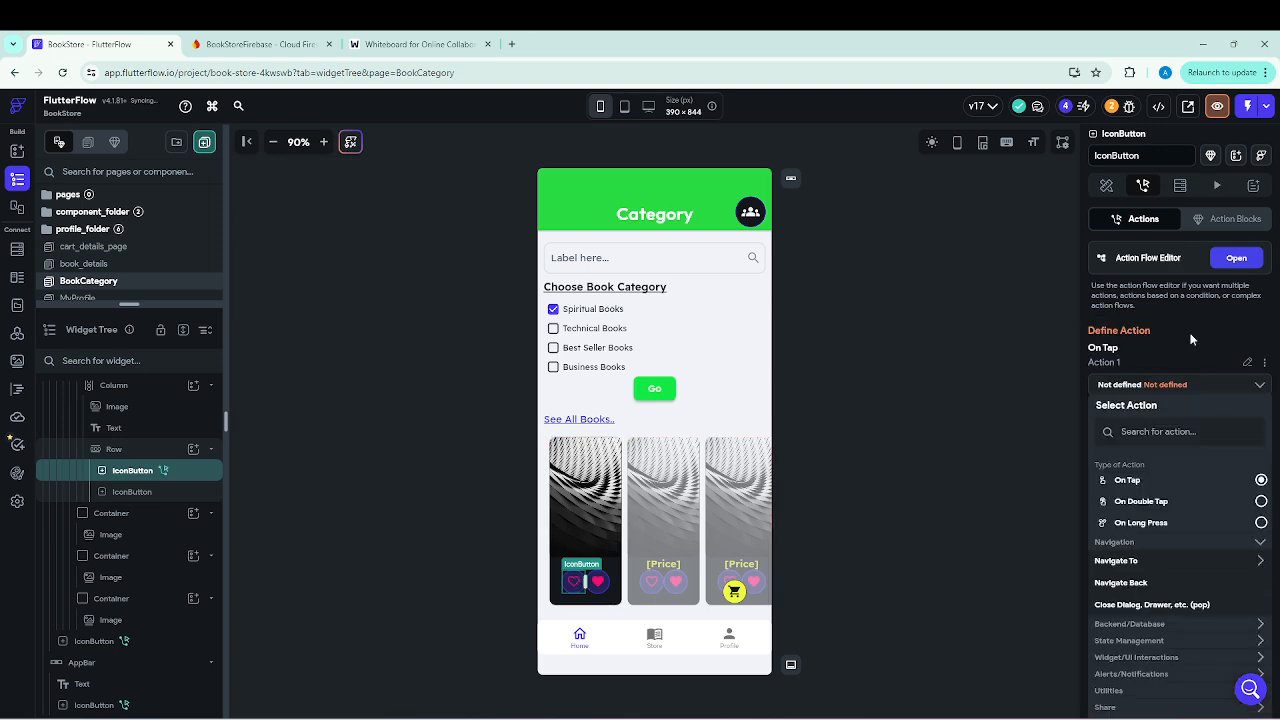
left_click(1240, 259)
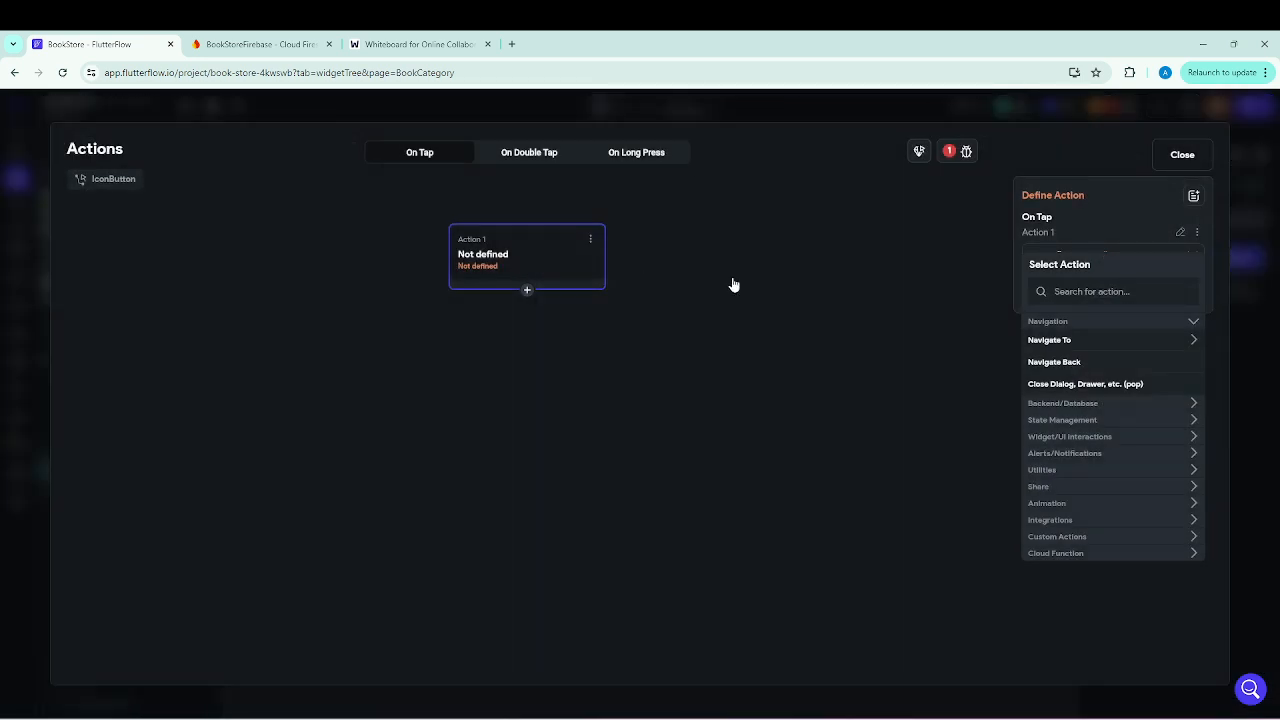
left_click(1087, 292)
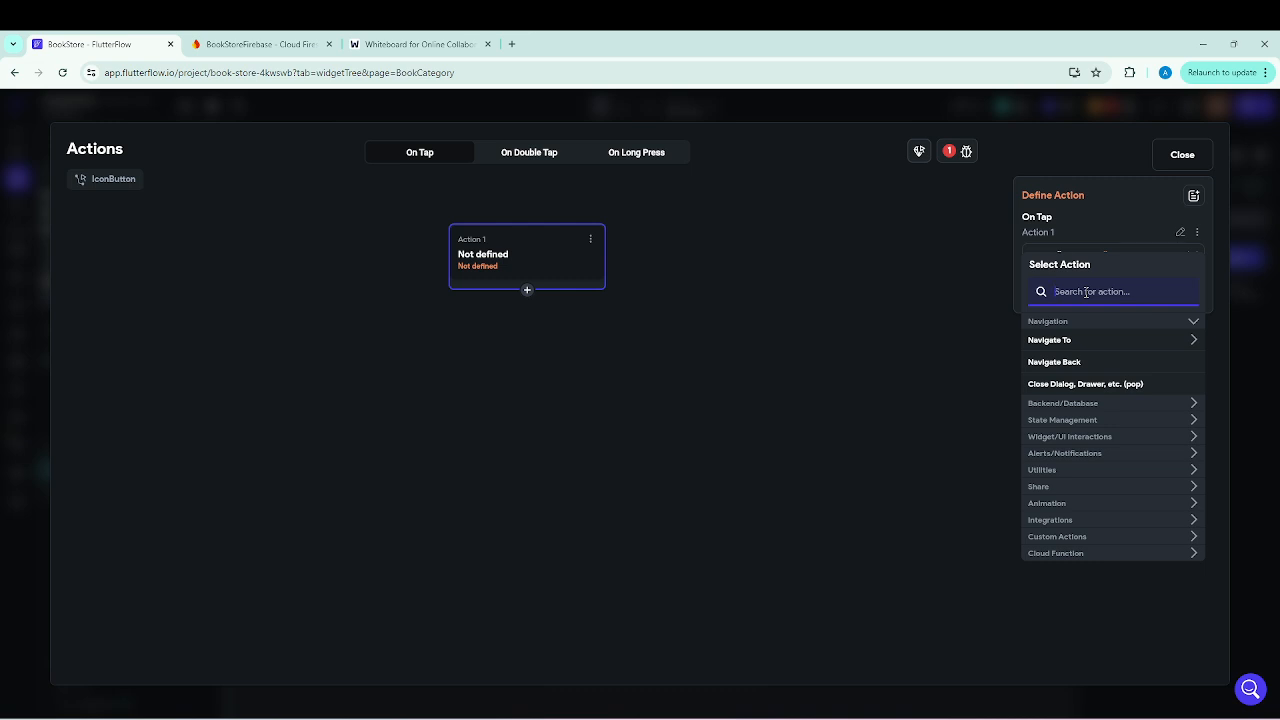
type("update")
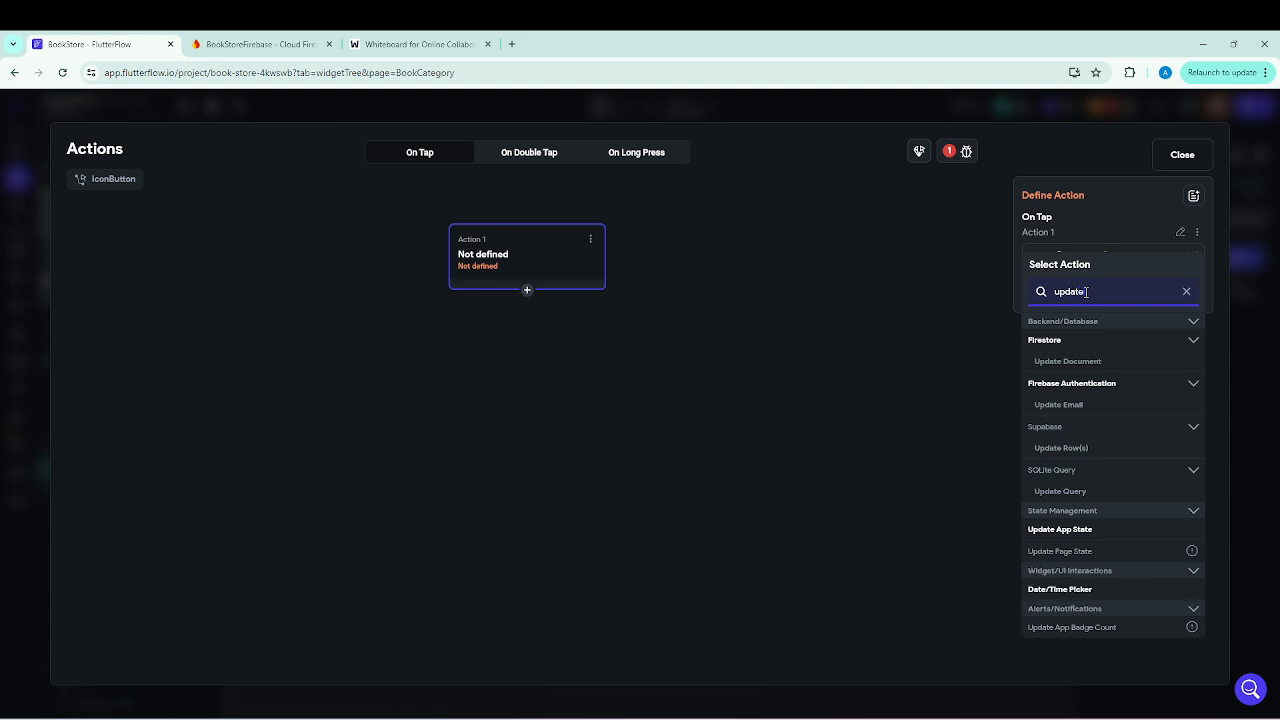
left_click(1080, 364)
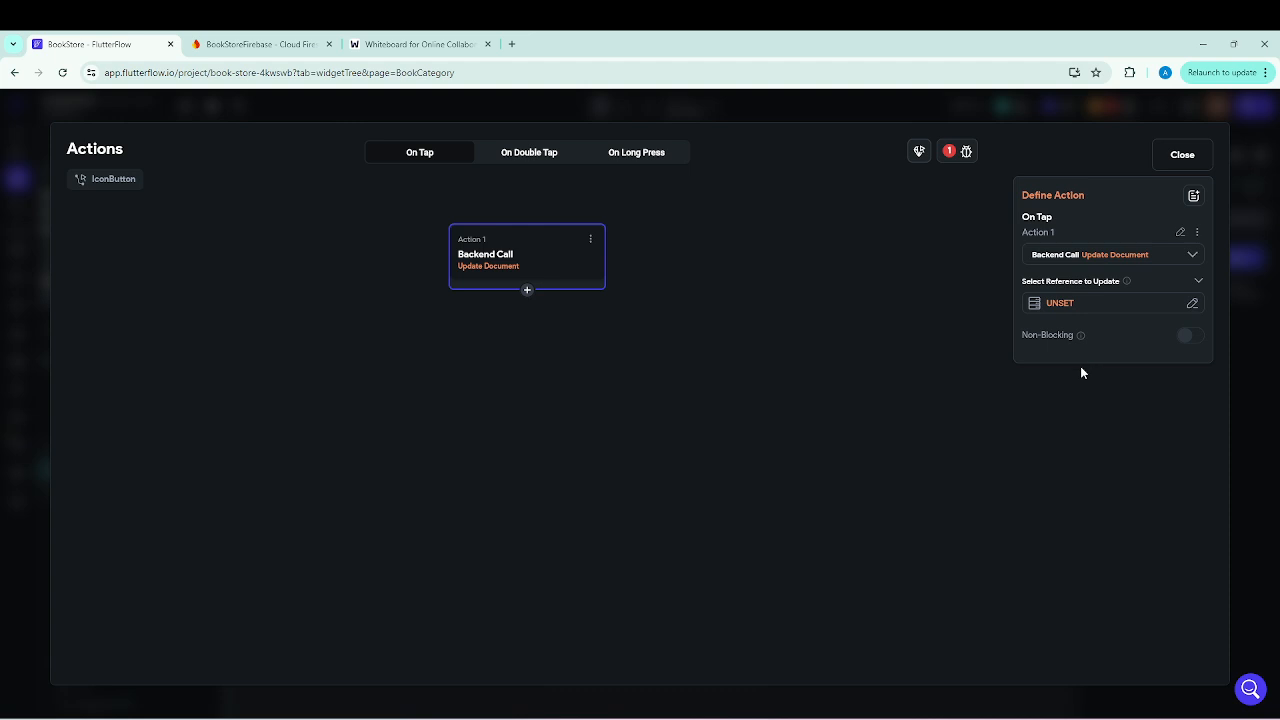
Set the Update Document action's reference to the Books Document's Reference.
left_click(1063, 303)
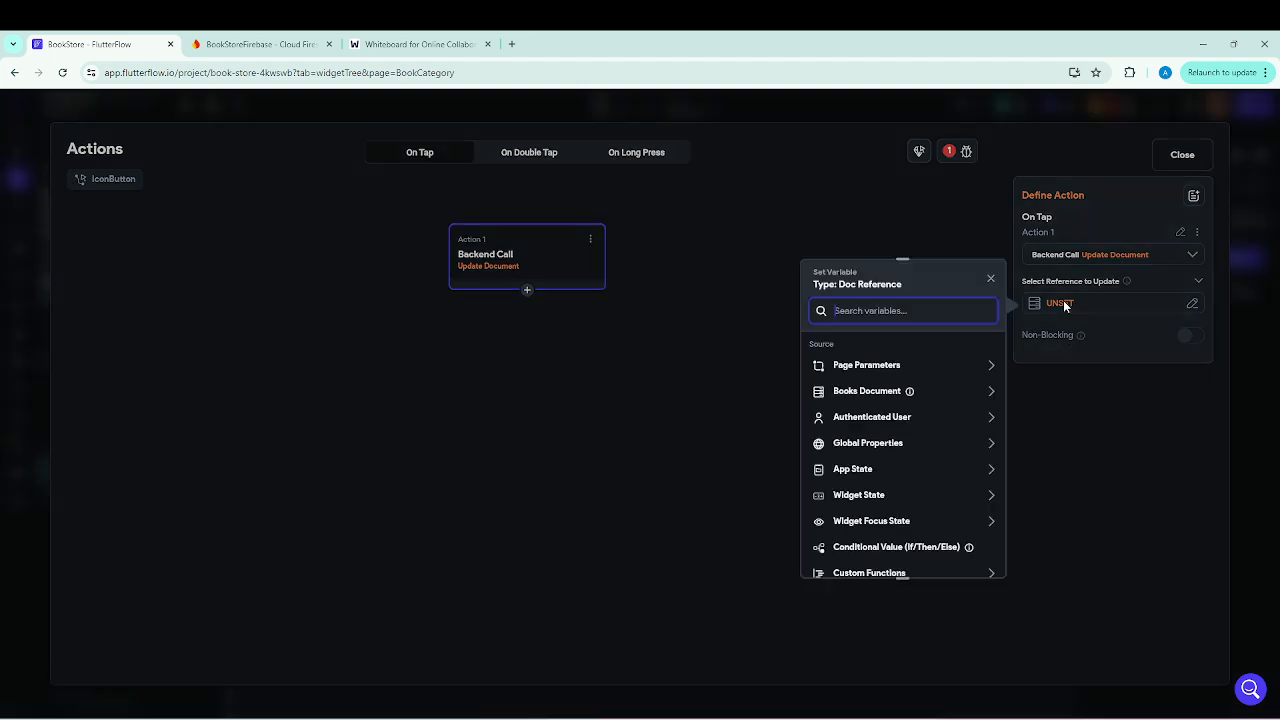
left_click(881, 398)
scroll(869, 472, "down", 1)
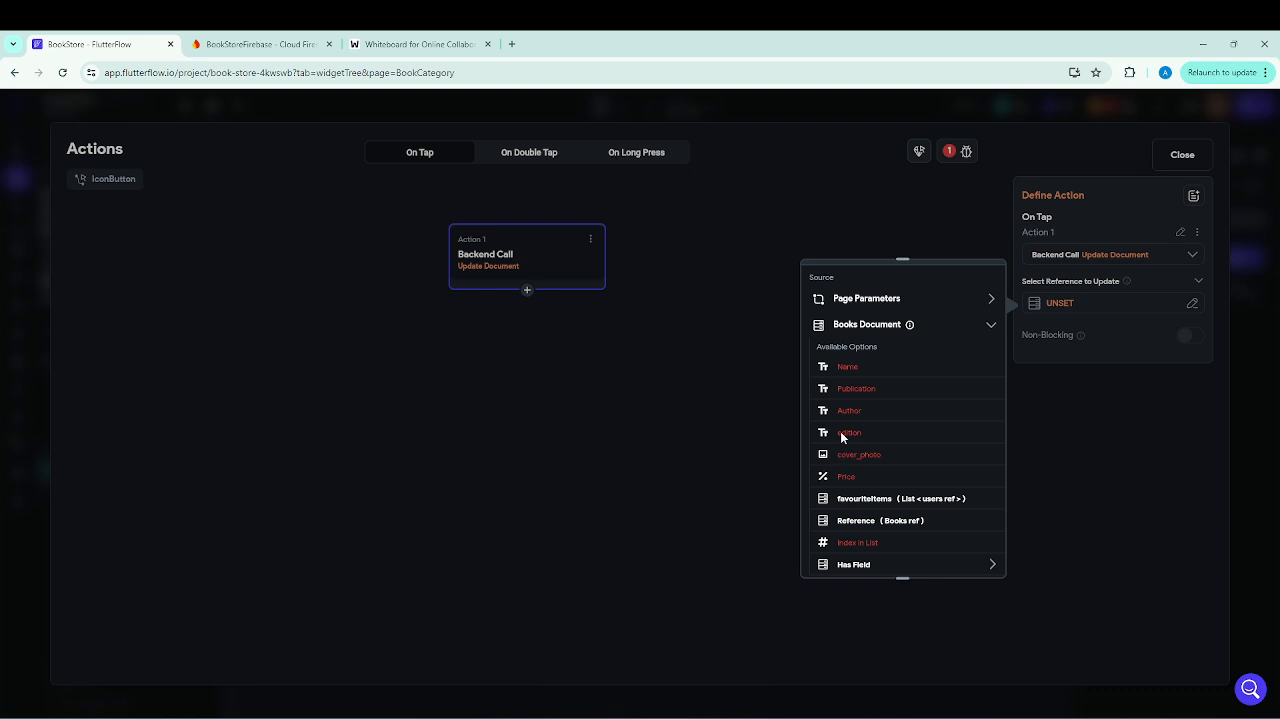
left_click(858, 522)
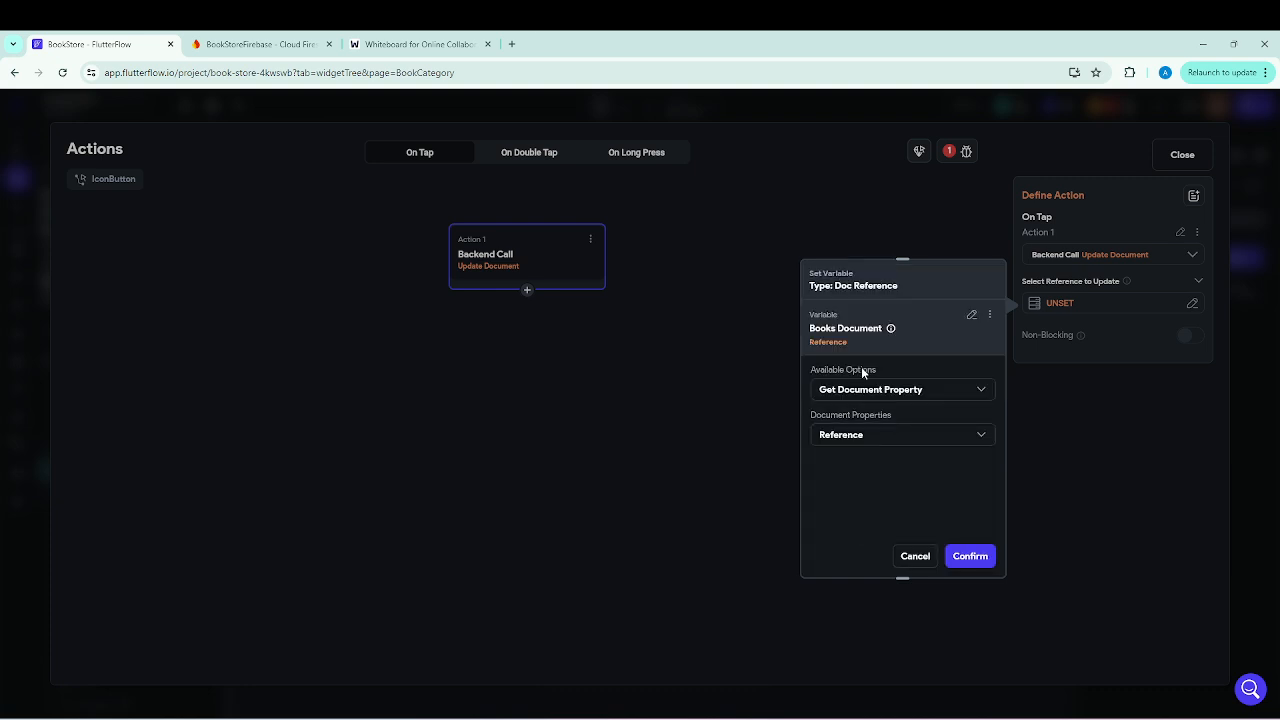
left_click(970, 556)
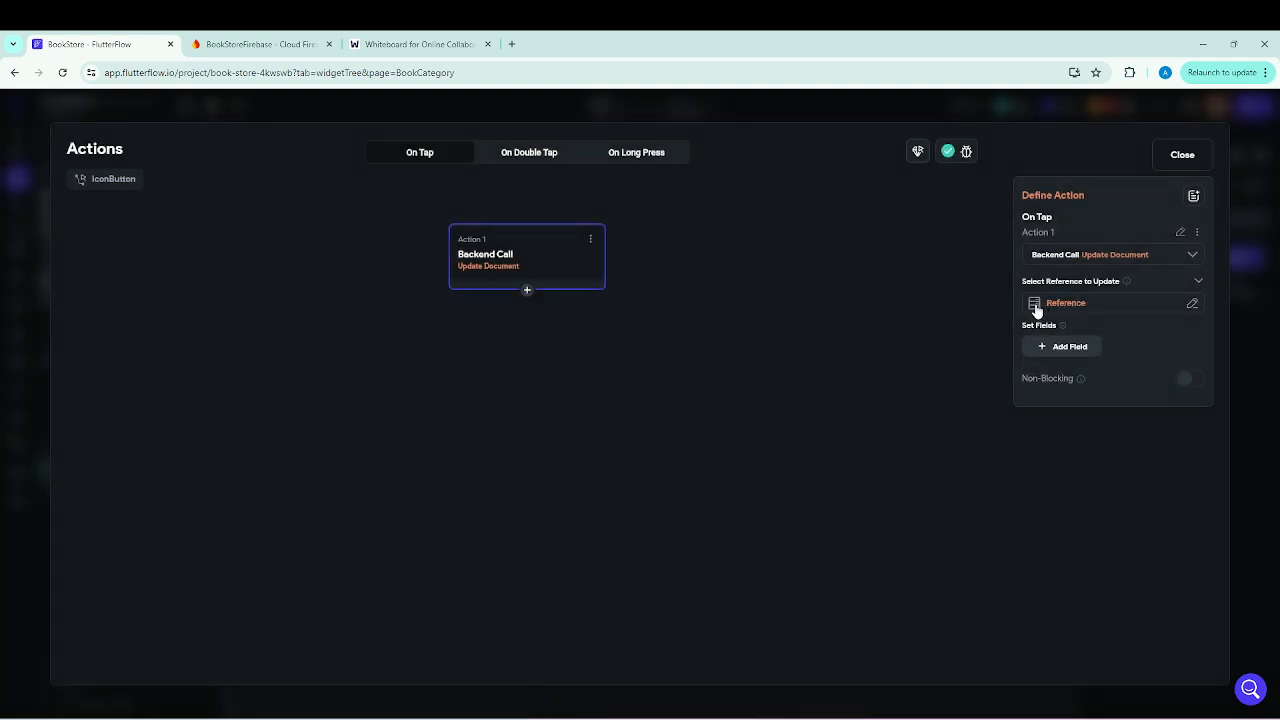
Add the favouriteItems field to the update action with list update type Add to Set.
left_click(1073, 355)
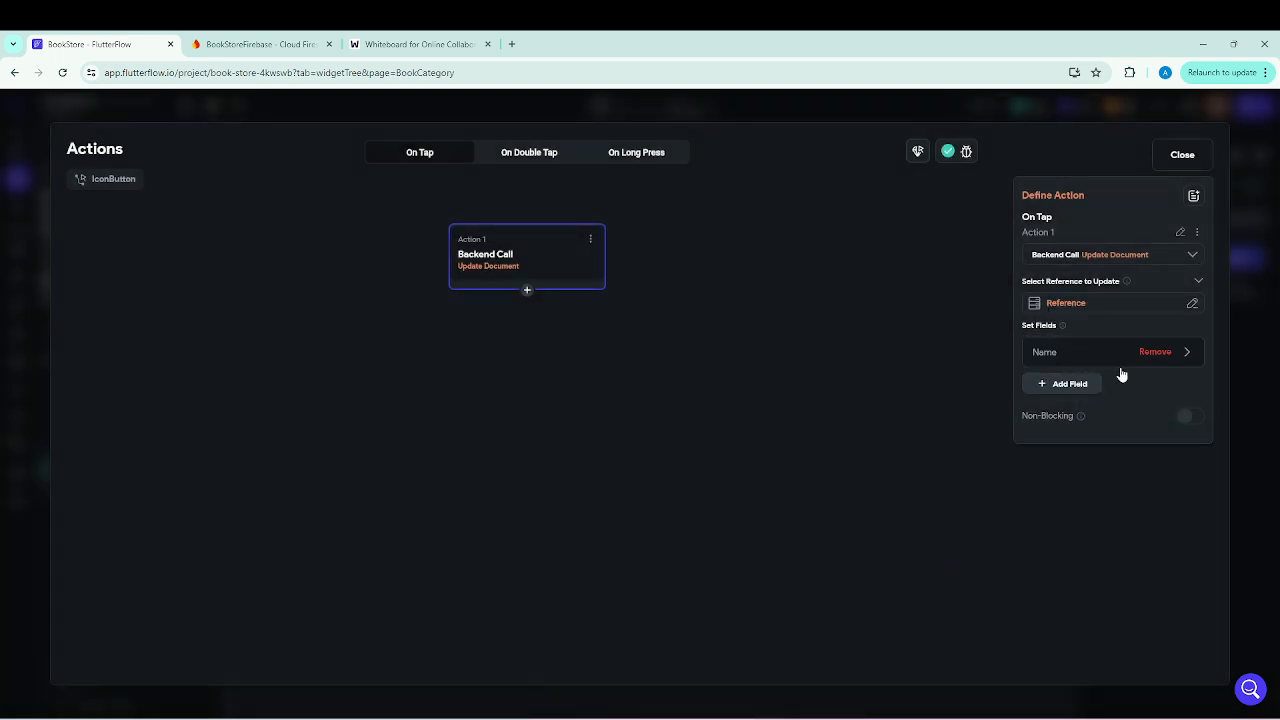
left_click(1189, 357)
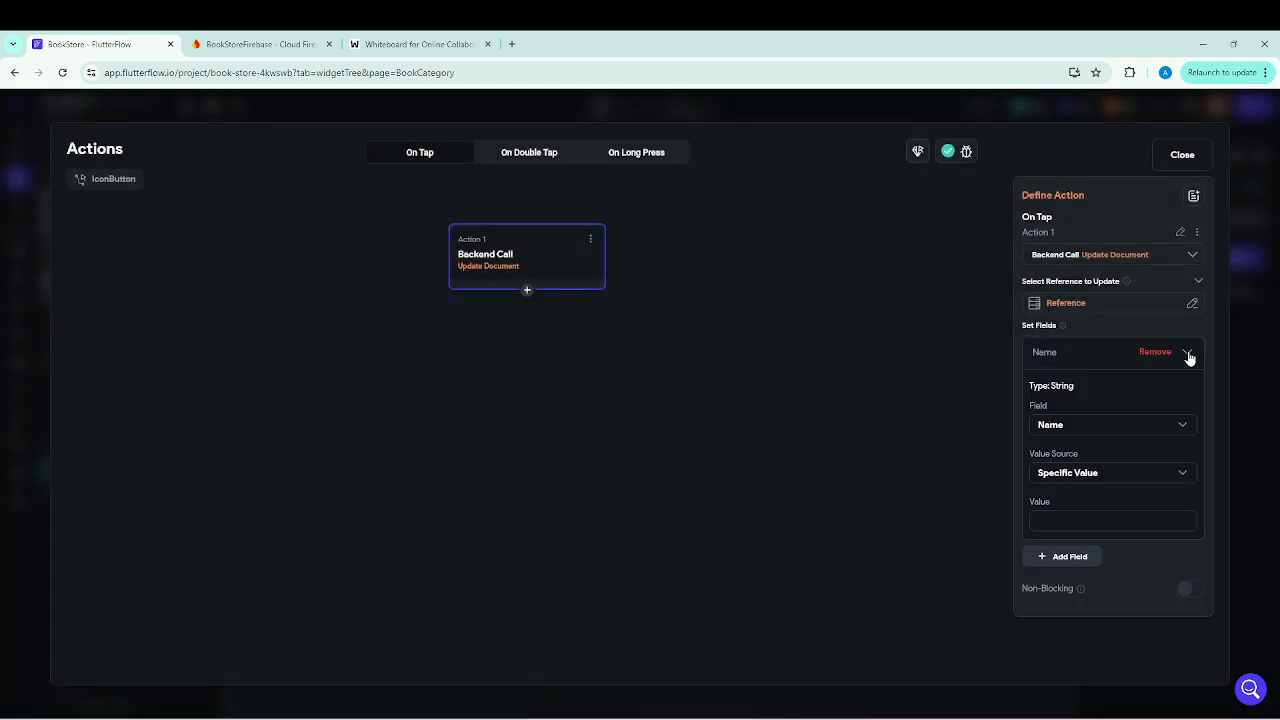
left_click(1055, 428)
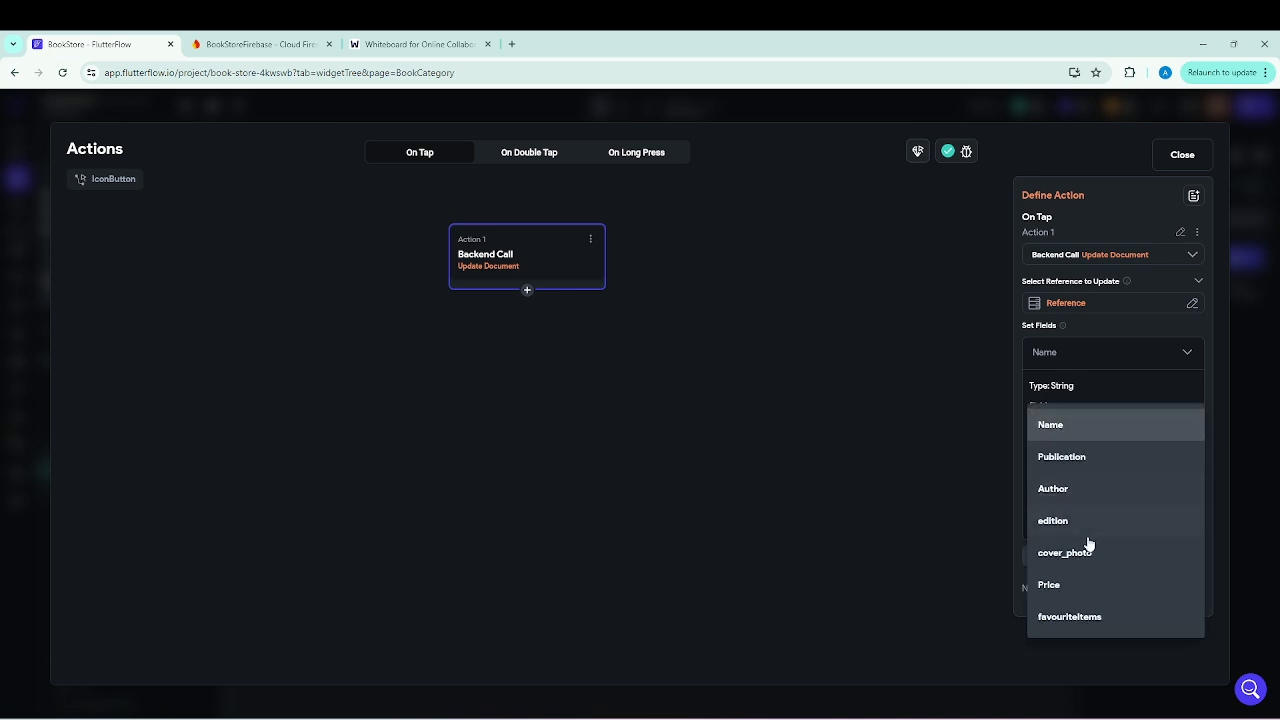
left_click(1071, 619)
left_click(1049, 474)
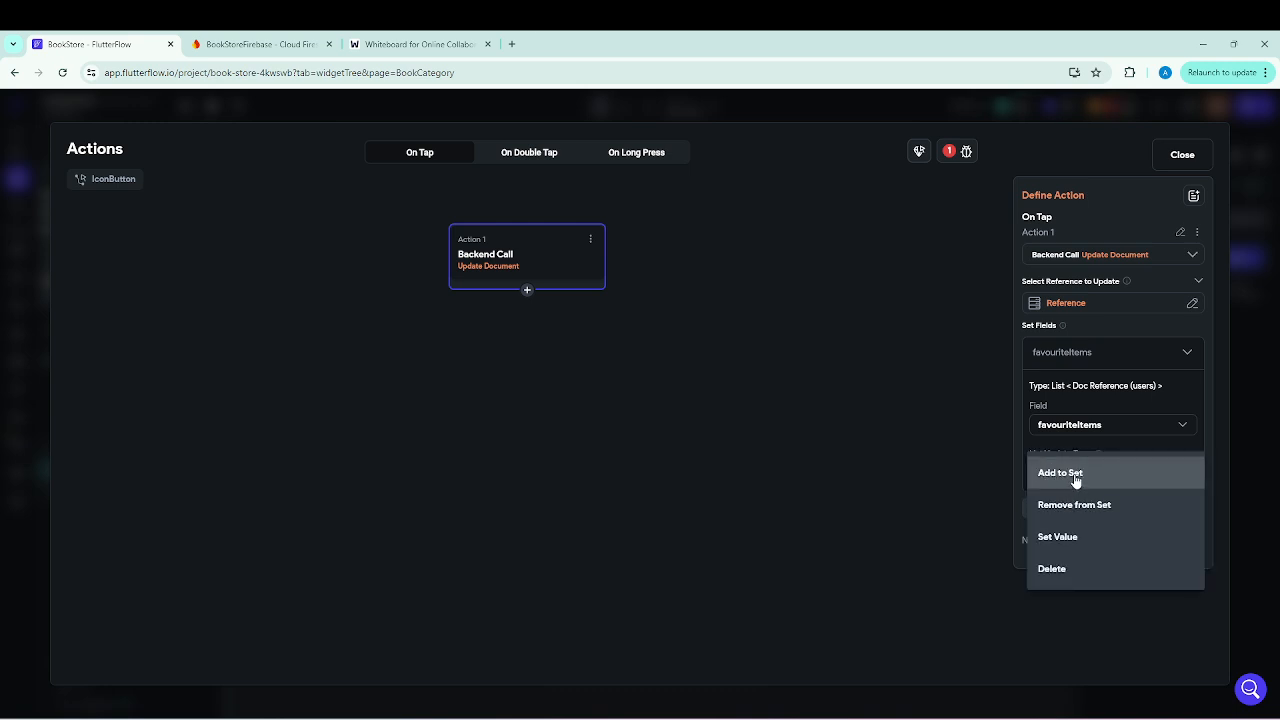
left_click(1076, 481)
Set the value added to favouriteItems to the Authenticated User's User Reference and close the action flow editor.
left_click(1068, 509)
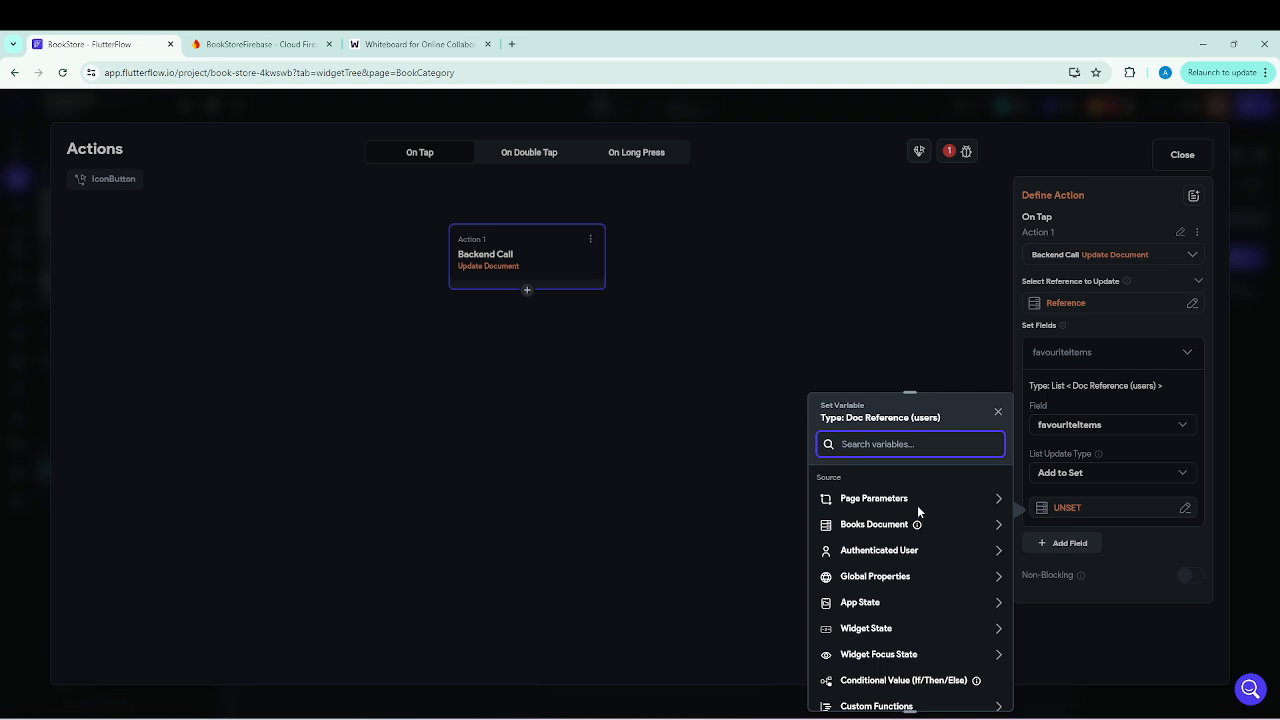
left_click(911, 561)
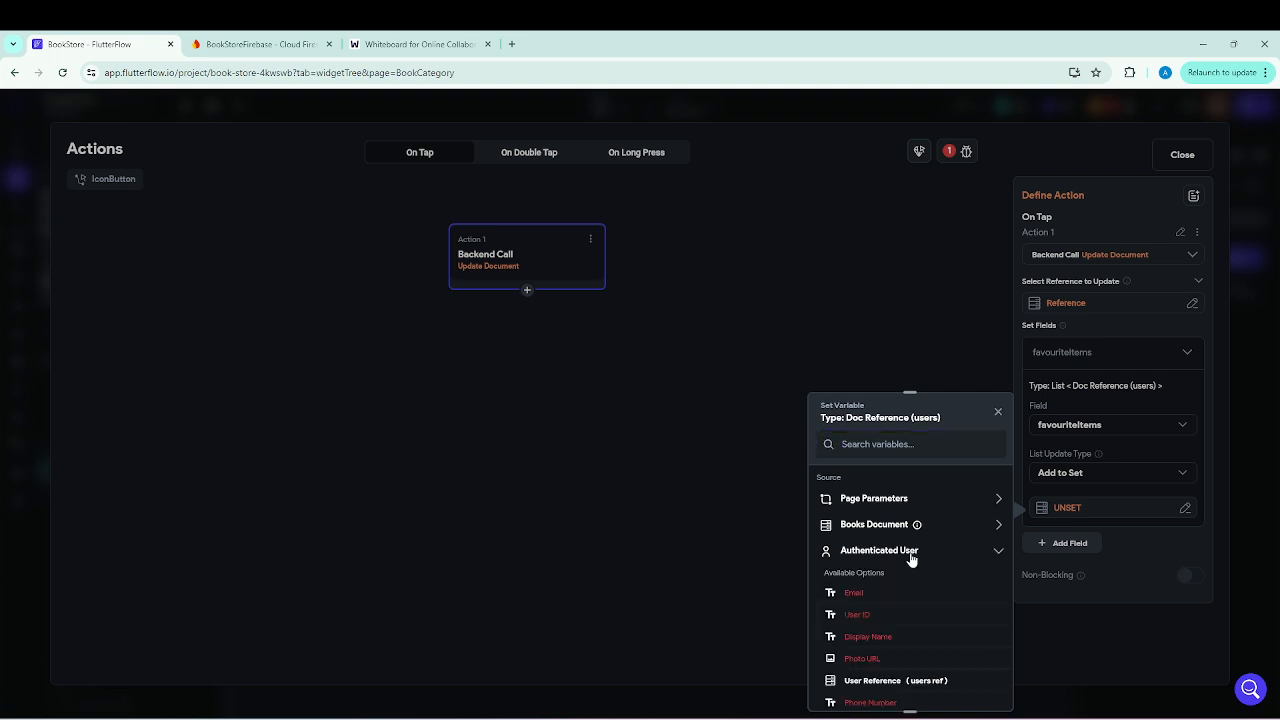
left_click(883, 684)
left_click(979, 689)
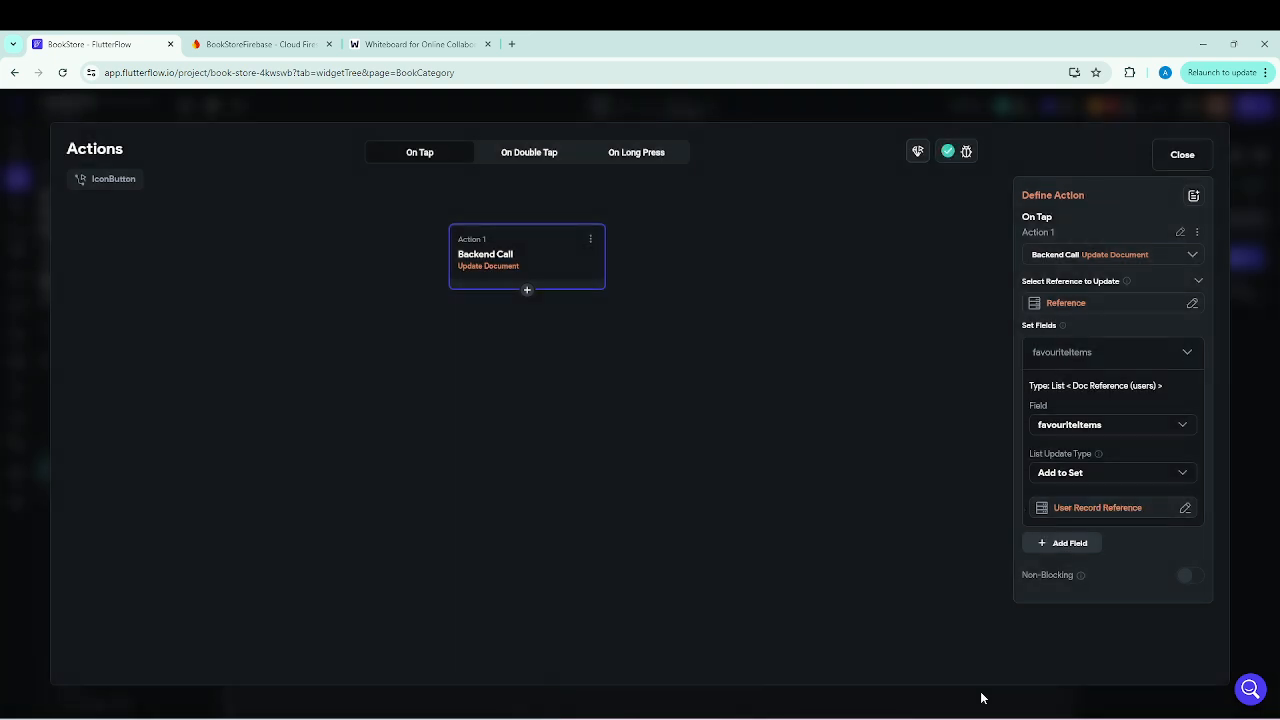
left_click(422, 46)
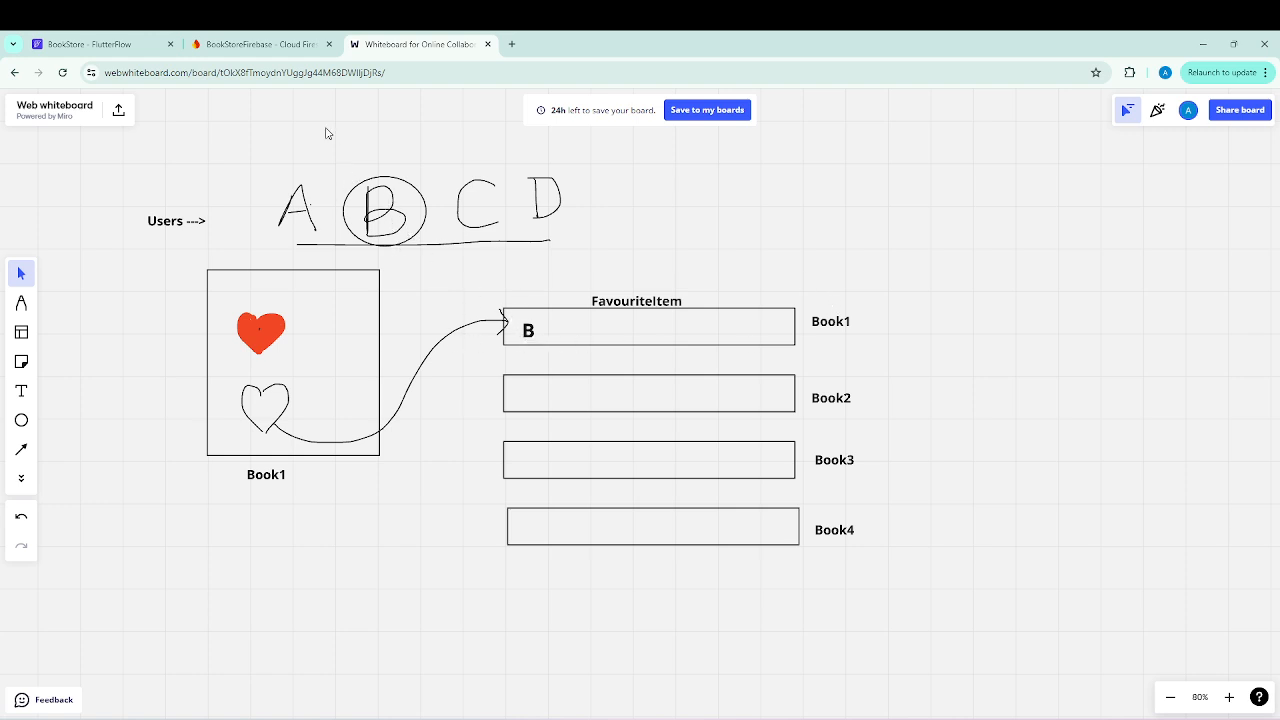
left_click(118, 45)
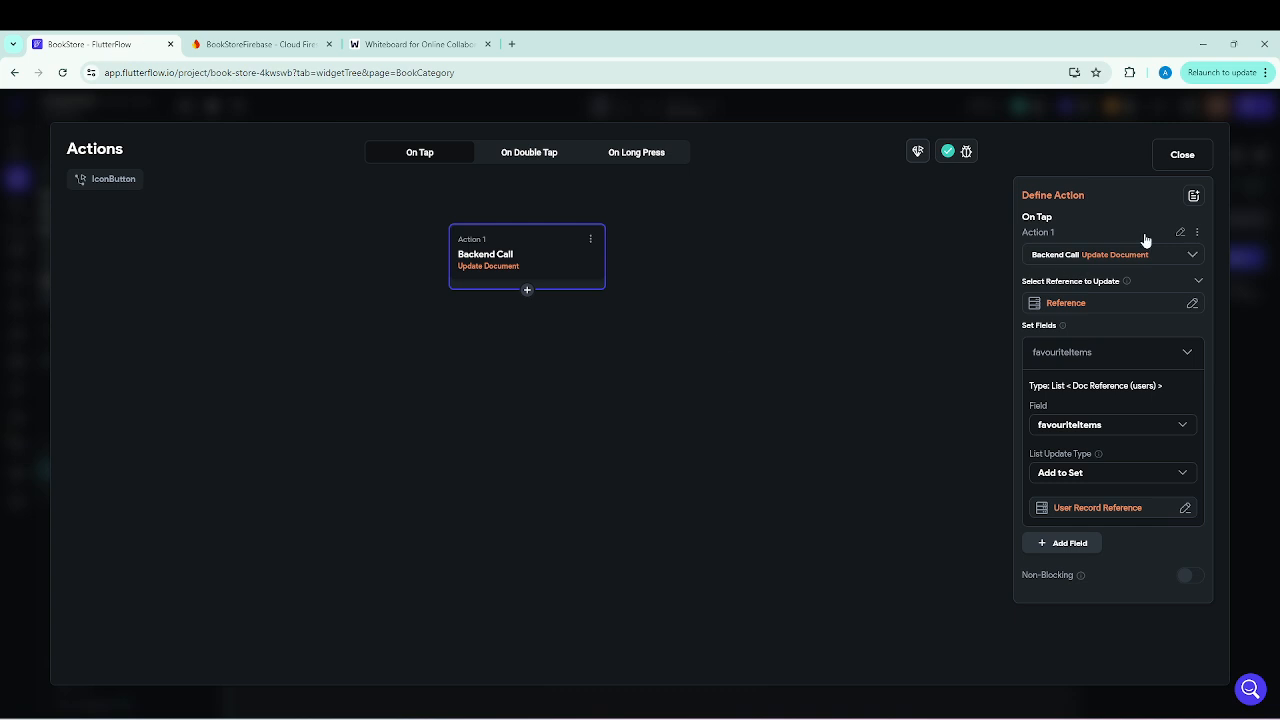
left_click(1181, 156)
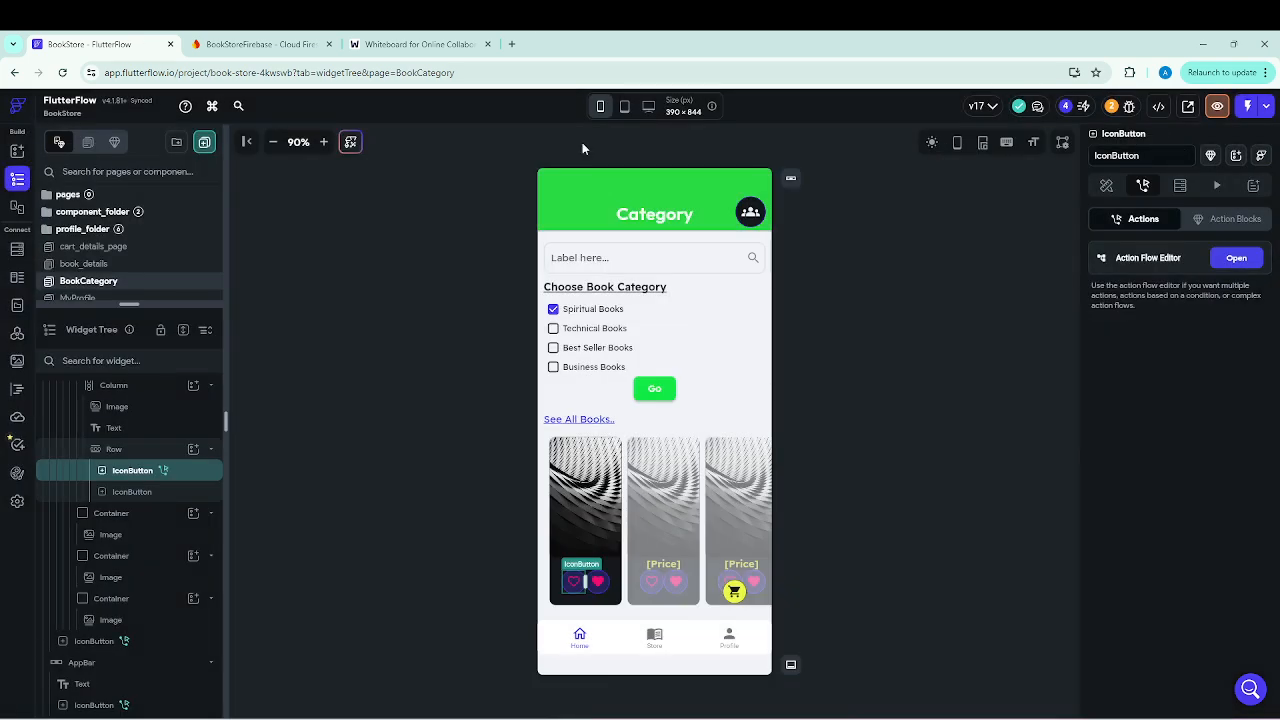
Give the filled heart IconButton on the book card an On Tap action that makes a Firestore Update Document backend call.
left_click(597, 585)
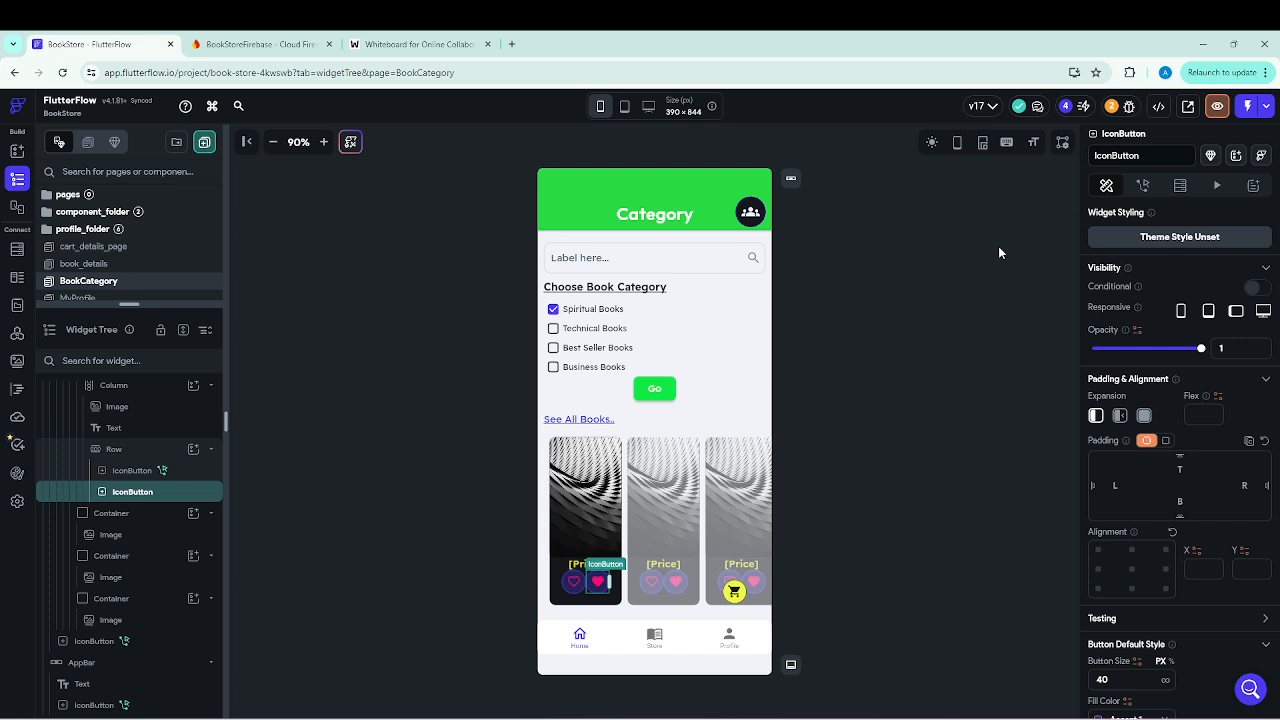
left_click(1152, 197)
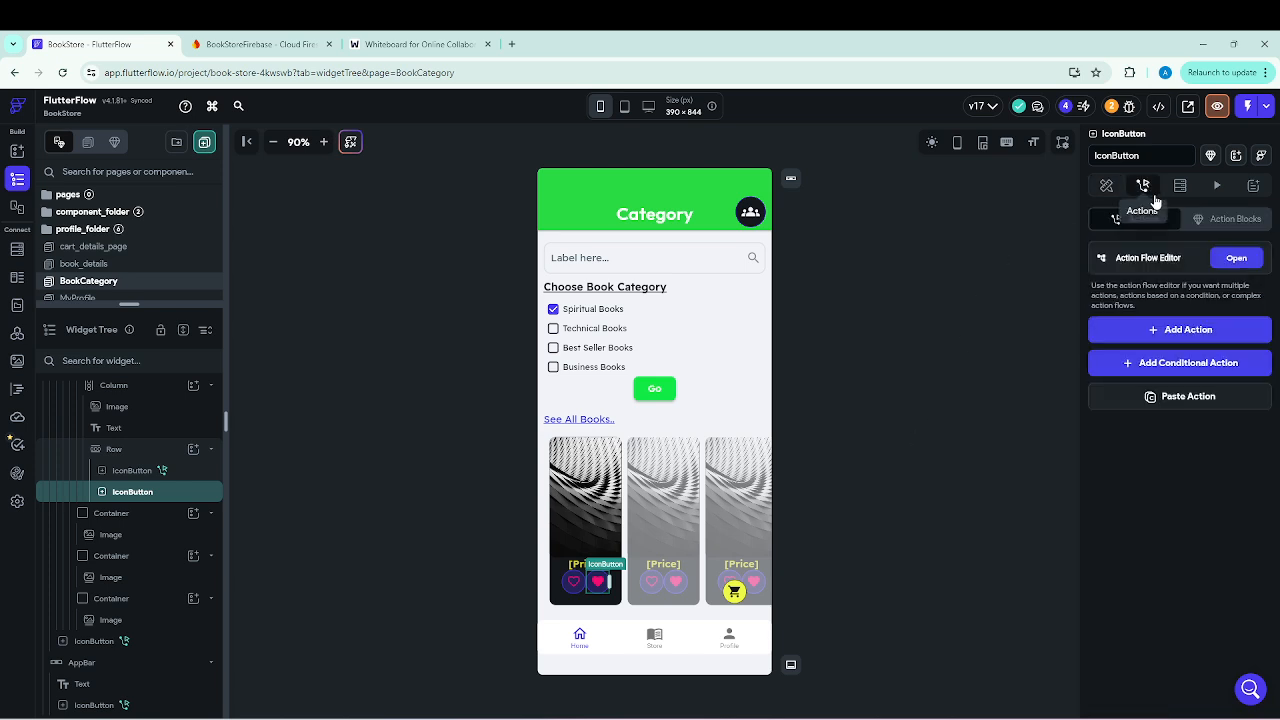
left_click(1187, 330)
left_click(1153, 431)
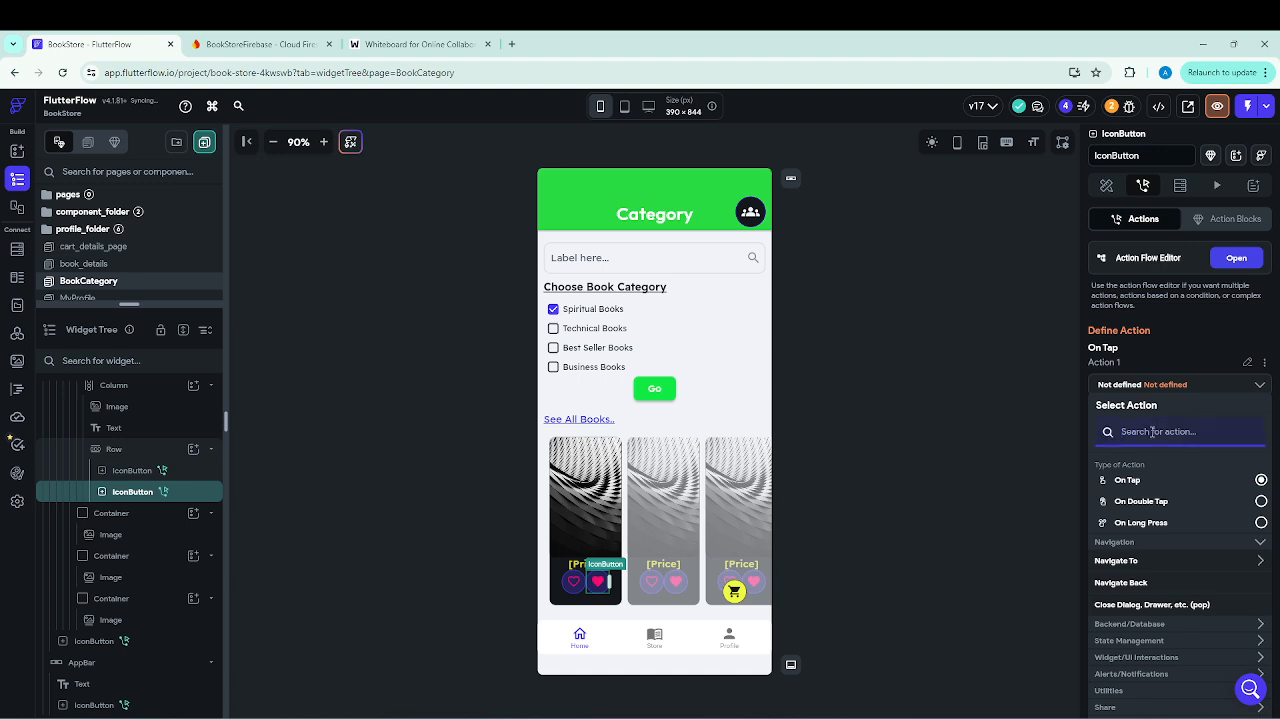
type("upda")
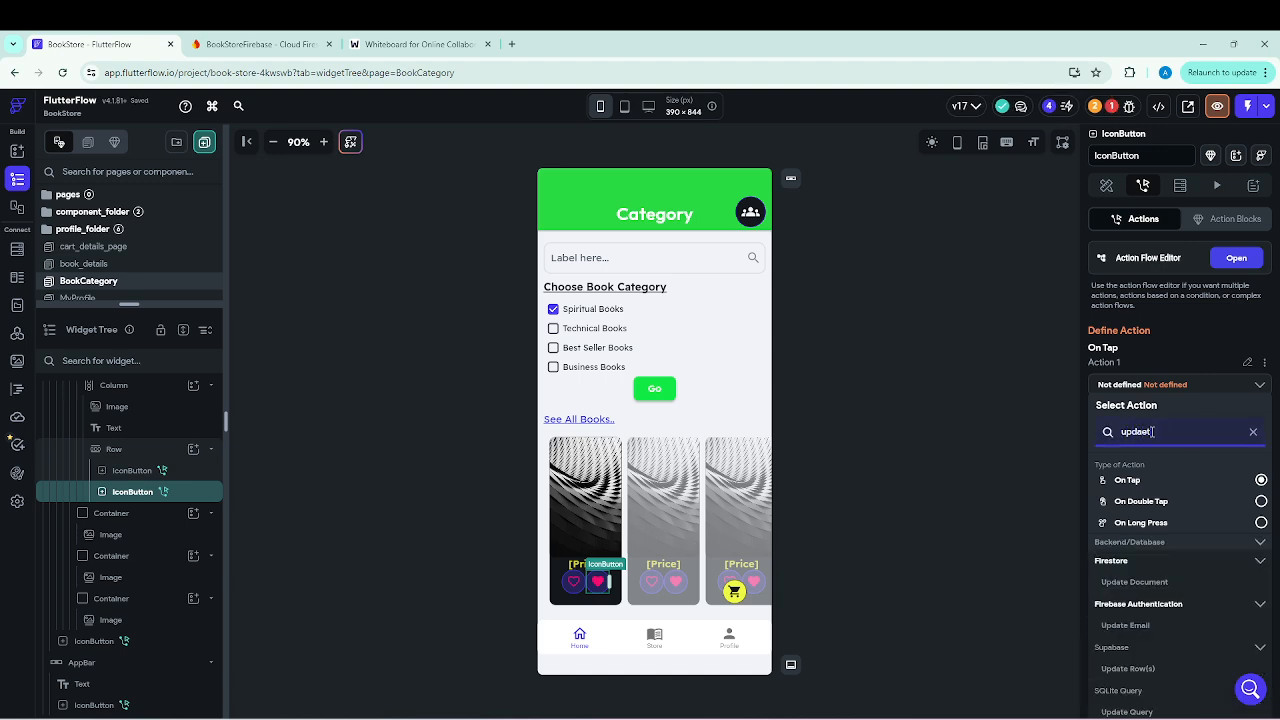
type("et")
left_click(1165, 584)
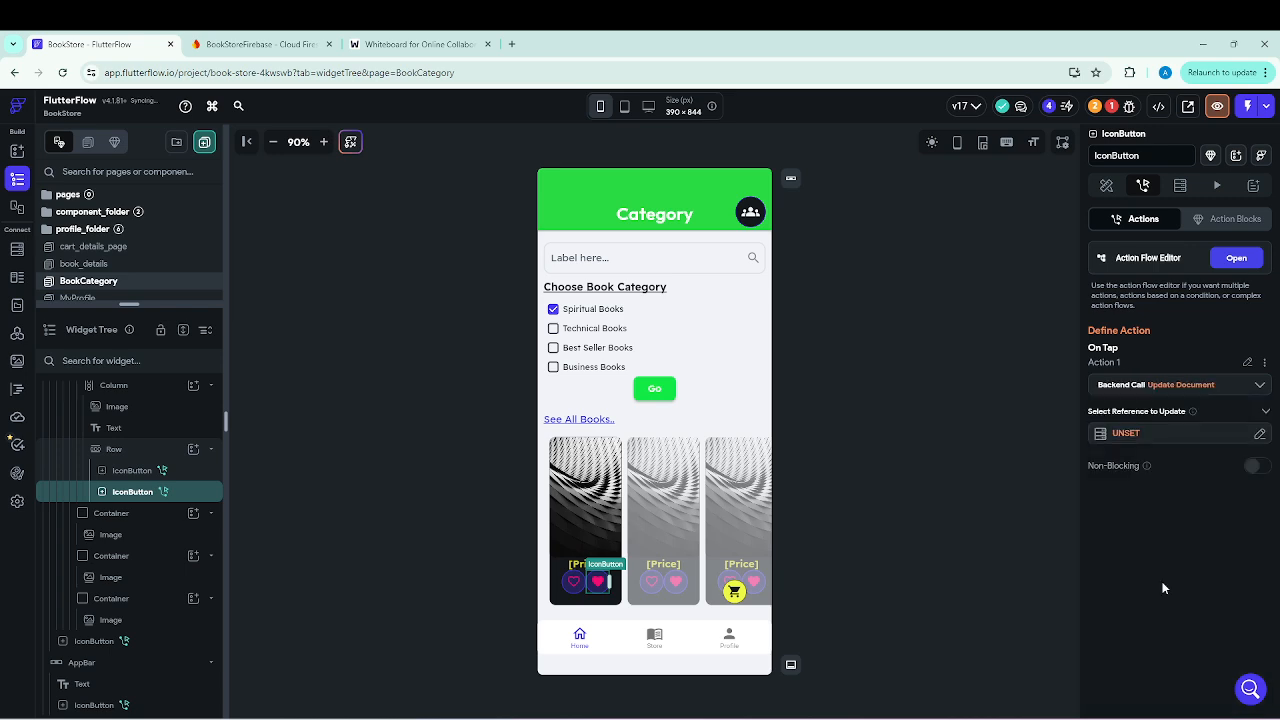
Set the filled heart's Update Document reference to the Books Document's Reference.
left_click(1136, 431)
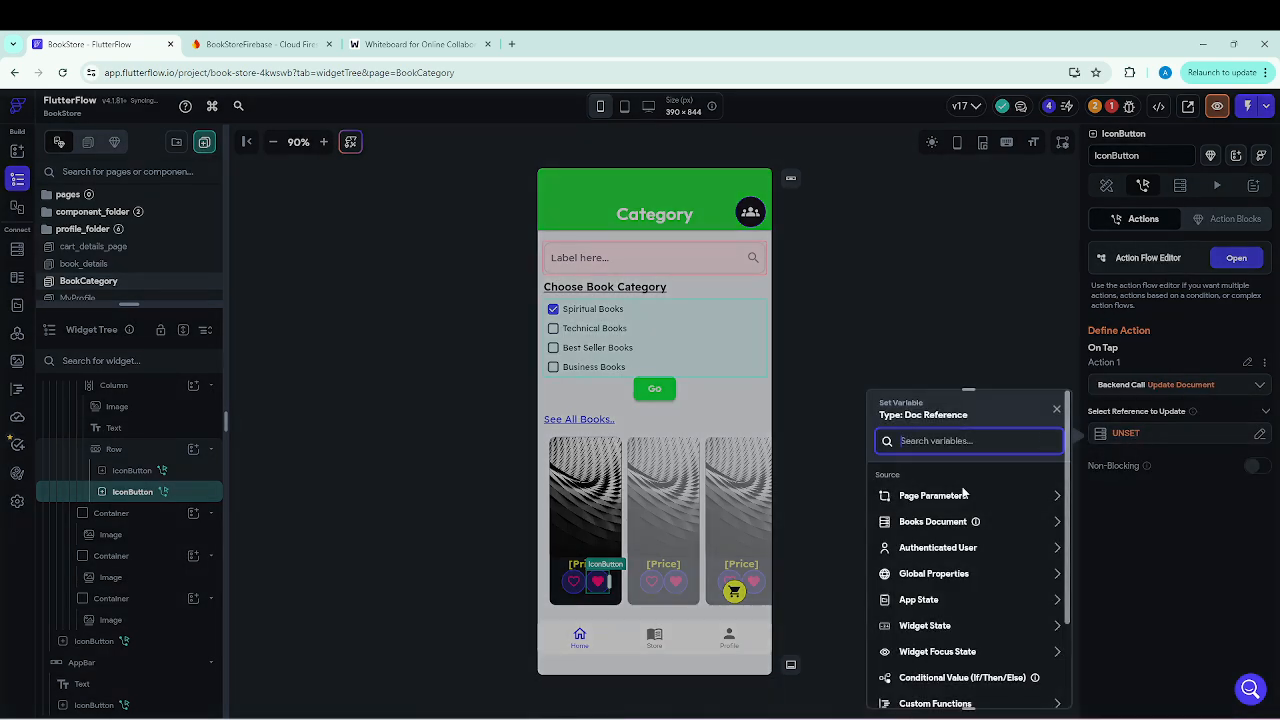
left_click(942, 524)
scroll(946, 528, "down", 2)
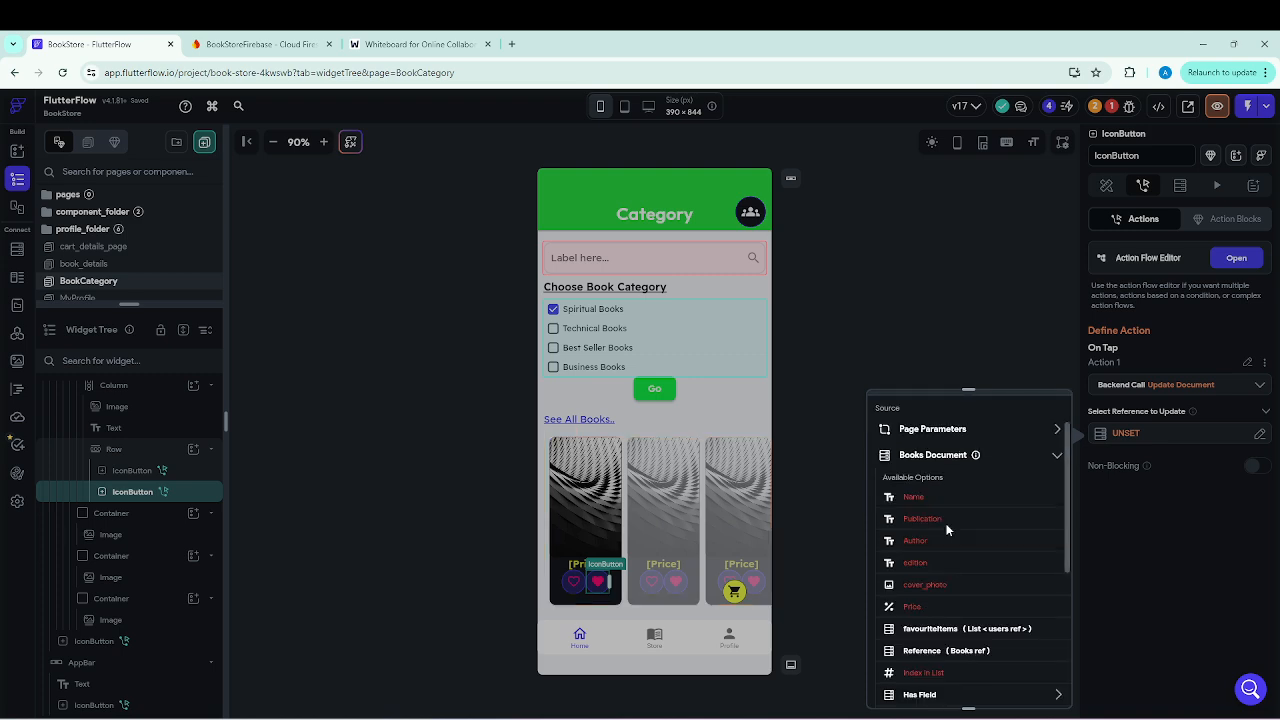
left_click(930, 656)
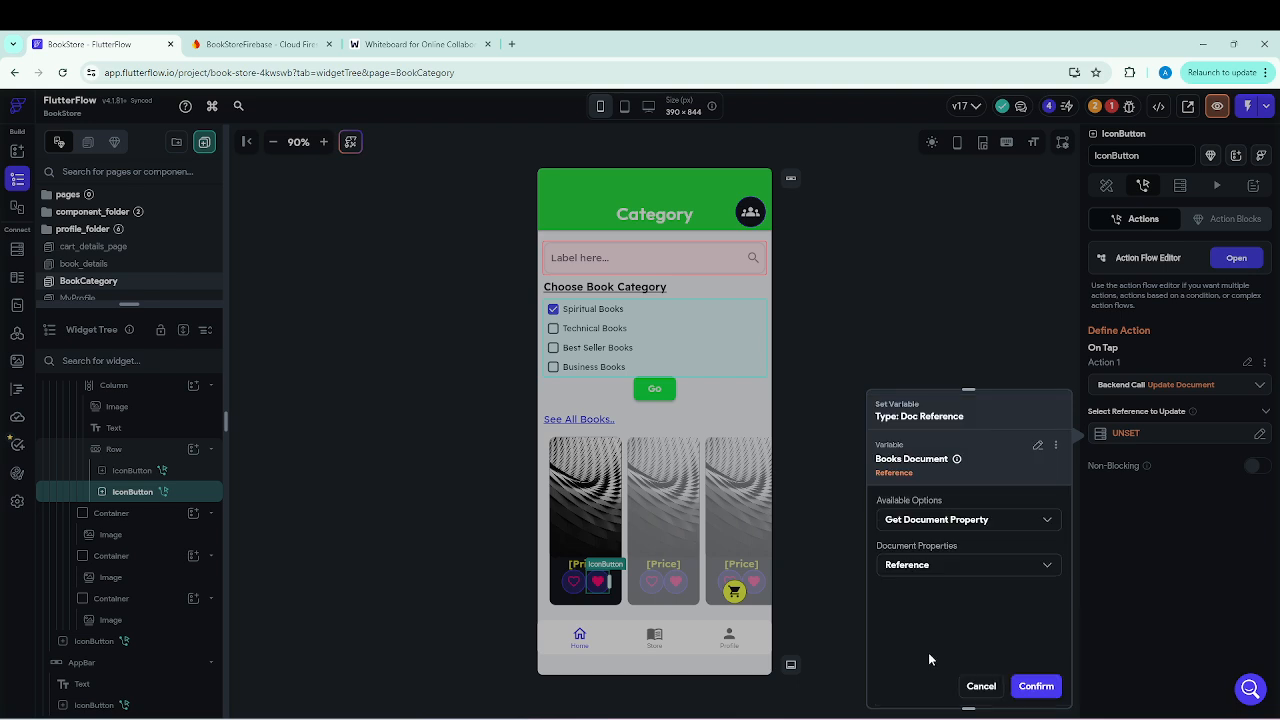
left_click(1038, 688)
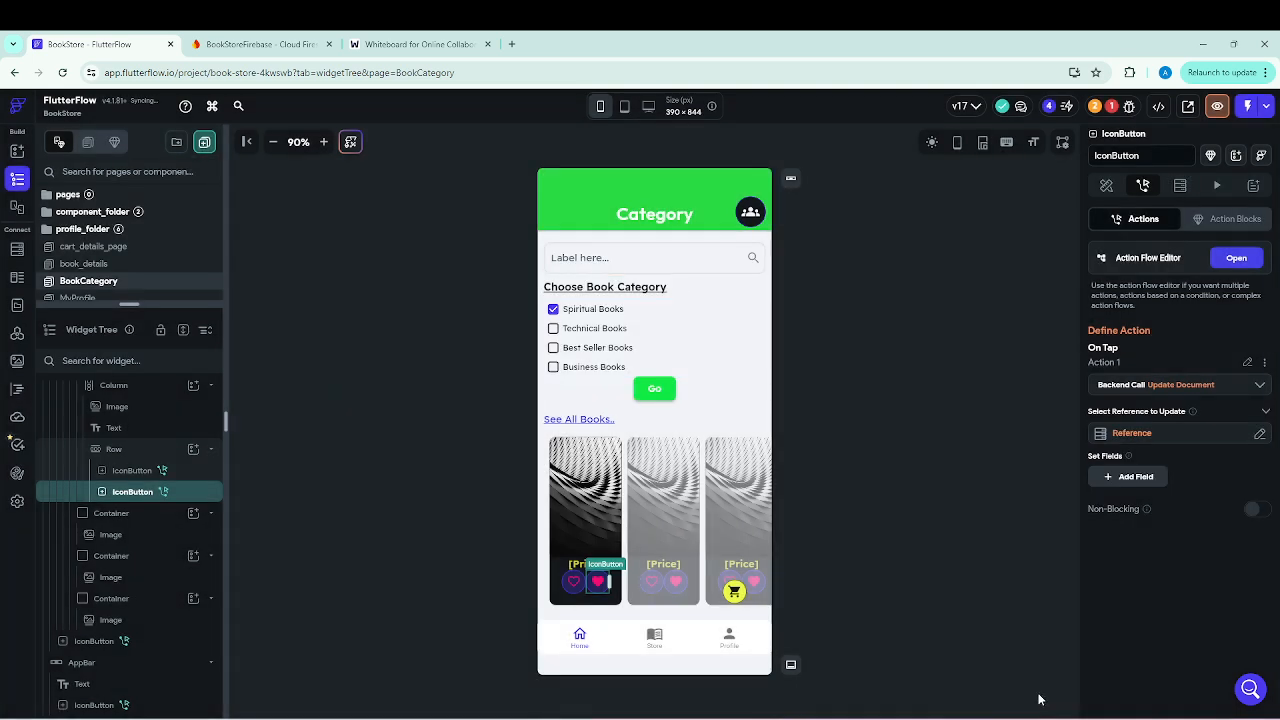
Add the favouriteItems field to the filled heart's update action with list update type Remove from Set.
left_click(1133, 477)
left_click(1110, 482)
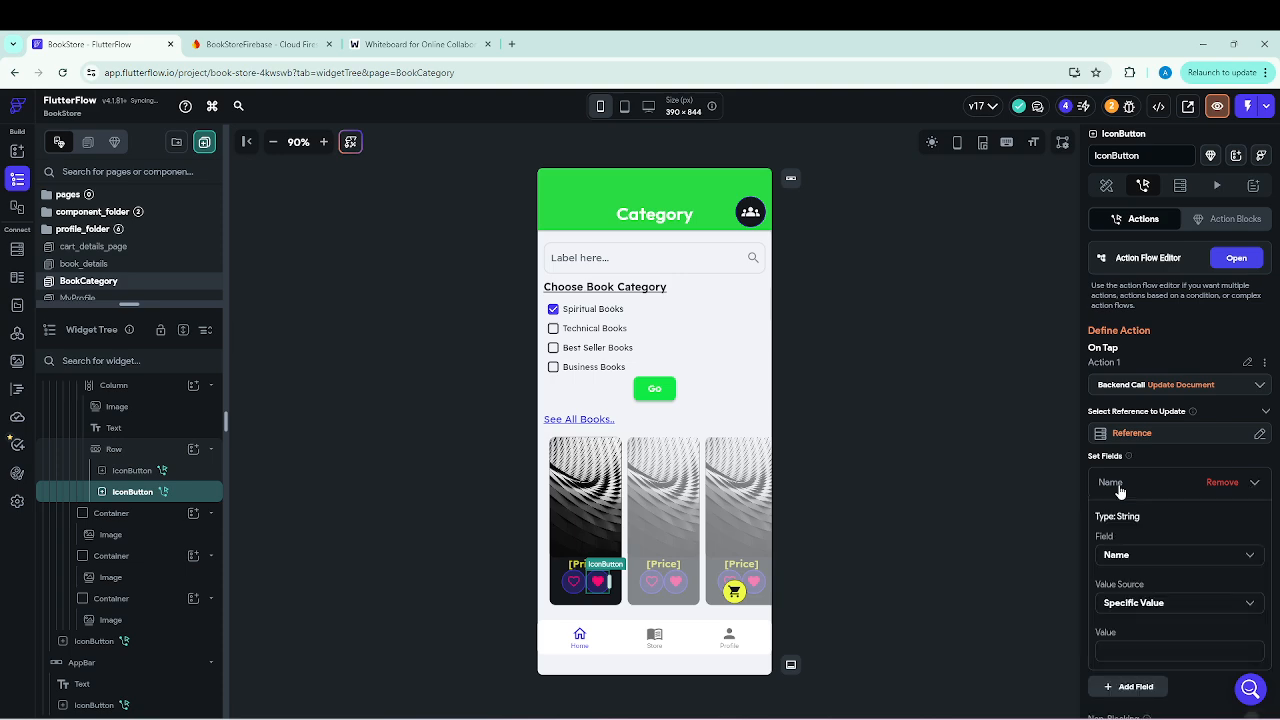
left_click(1121, 562)
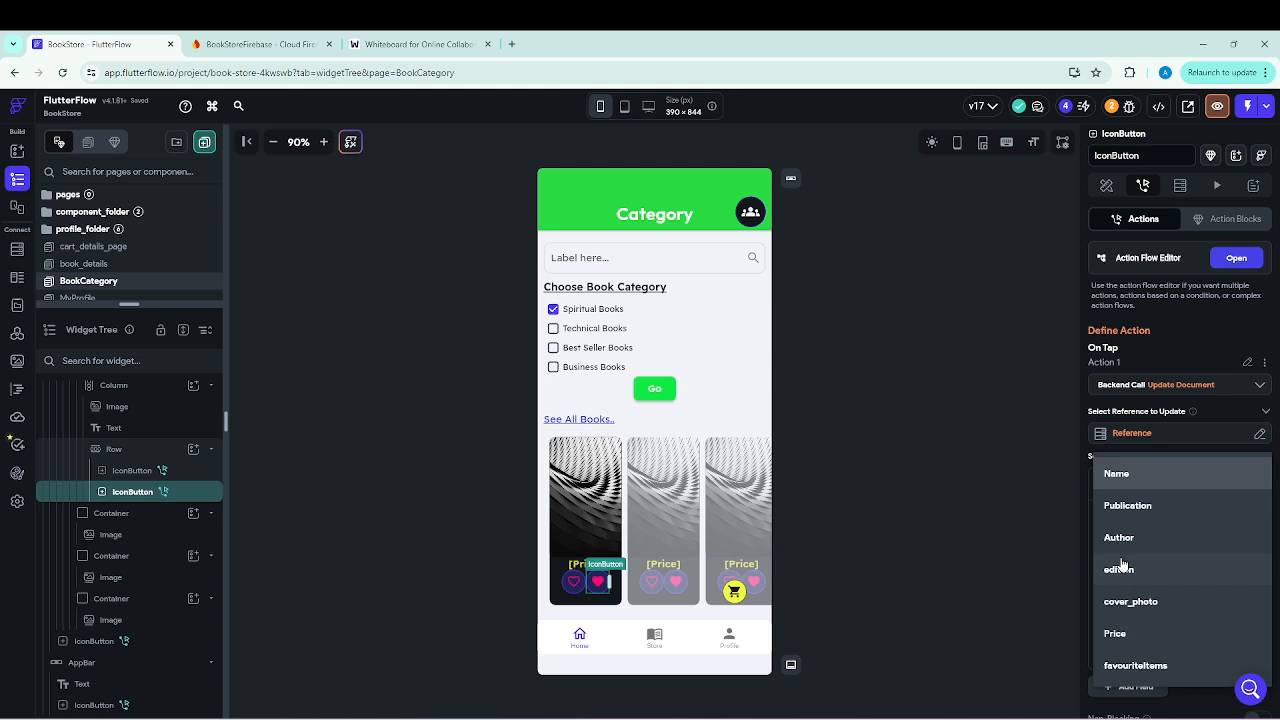
left_click(1142, 668)
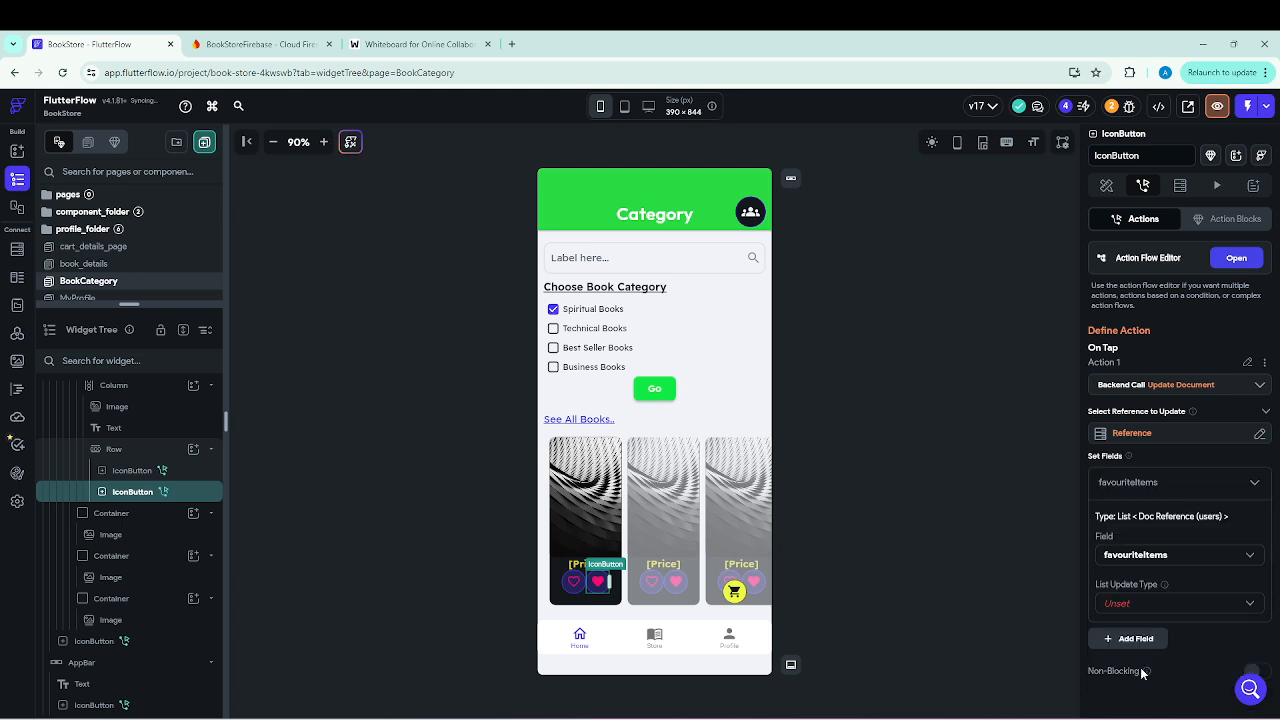
left_click(1251, 606)
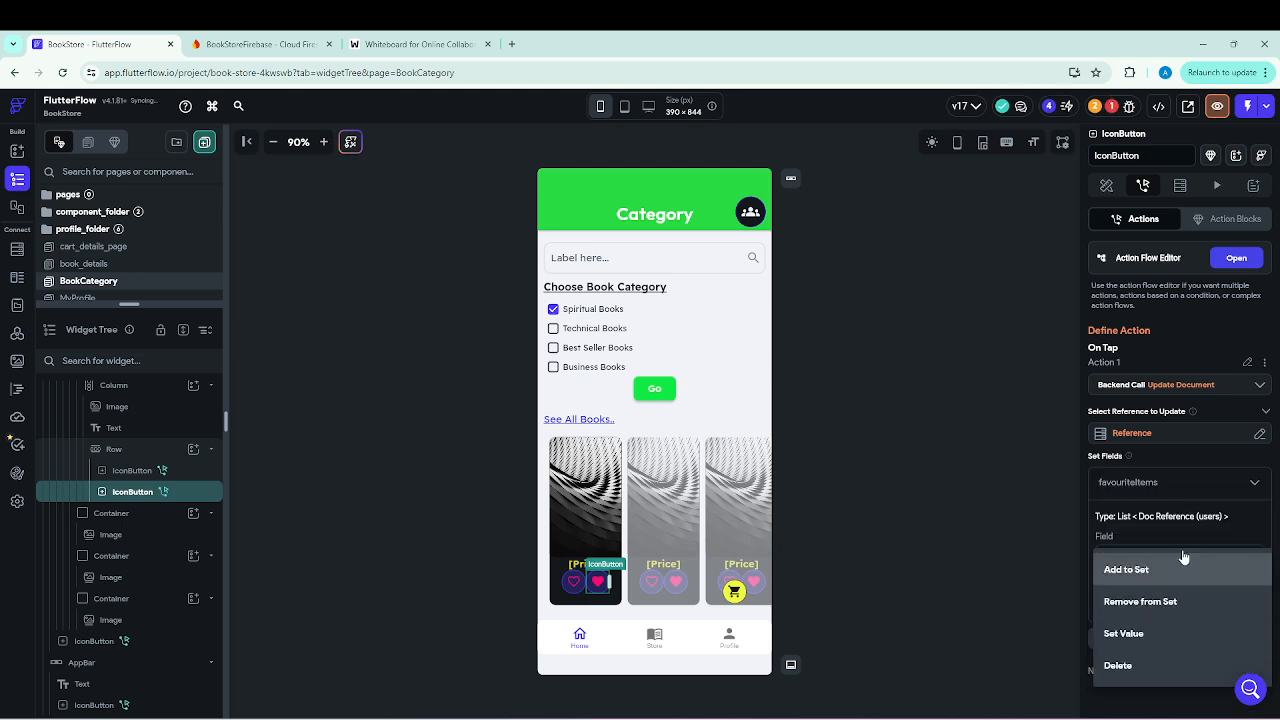
left_click(1129, 603)
Set the value removed from favouriteItems to the Authenticated User's User Reference, and check the logic against the whiteboard sketch.
left_click(1131, 640)
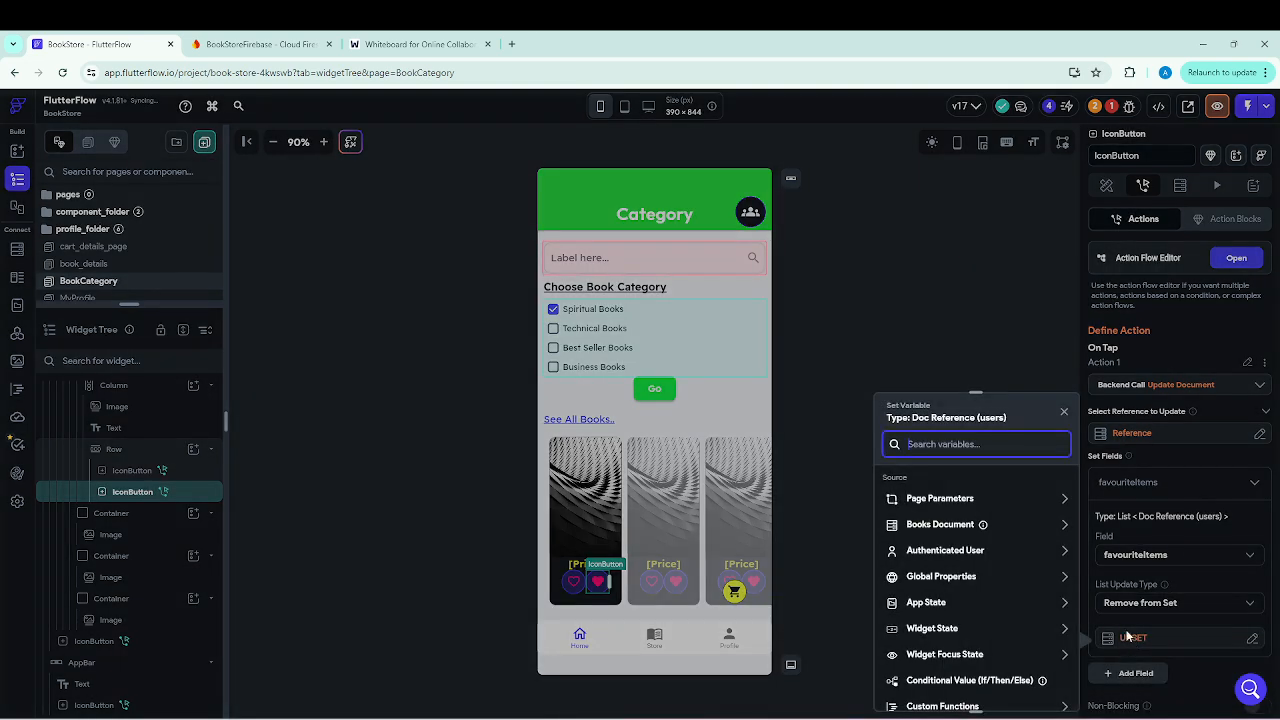
left_click(951, 558)
scroll(955, 630, "down", 2)
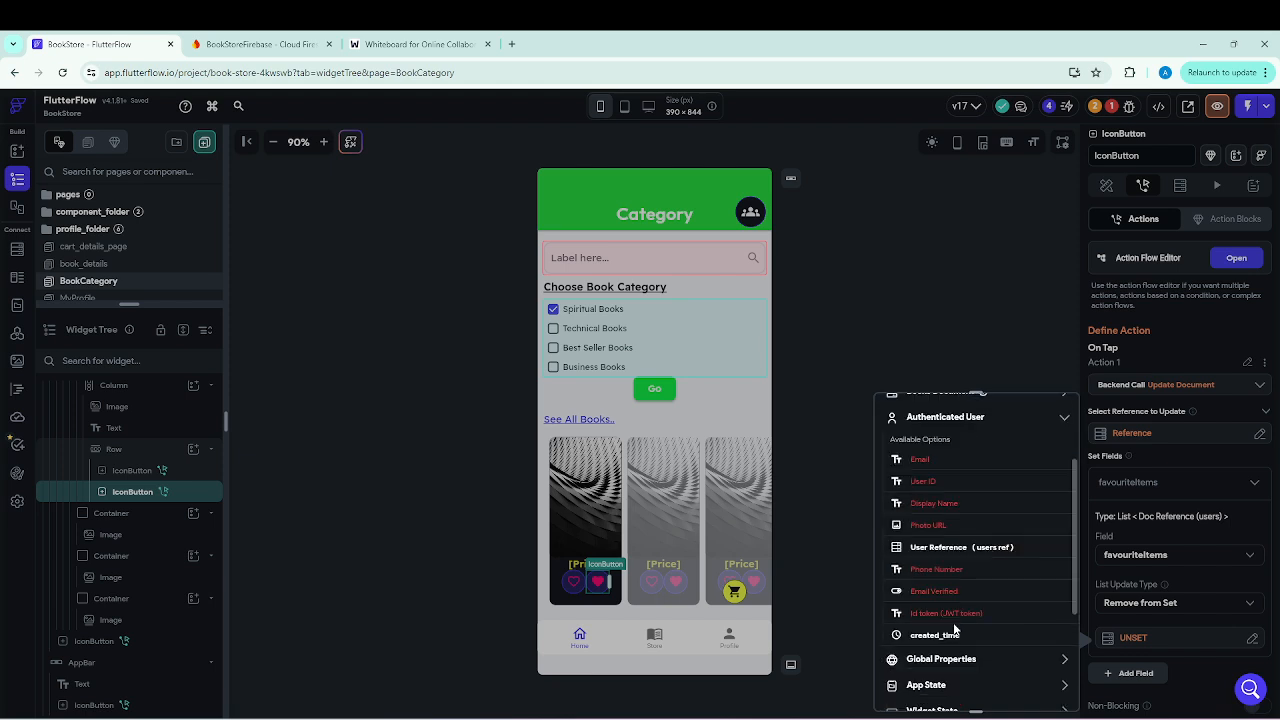
left_click(957, 550)
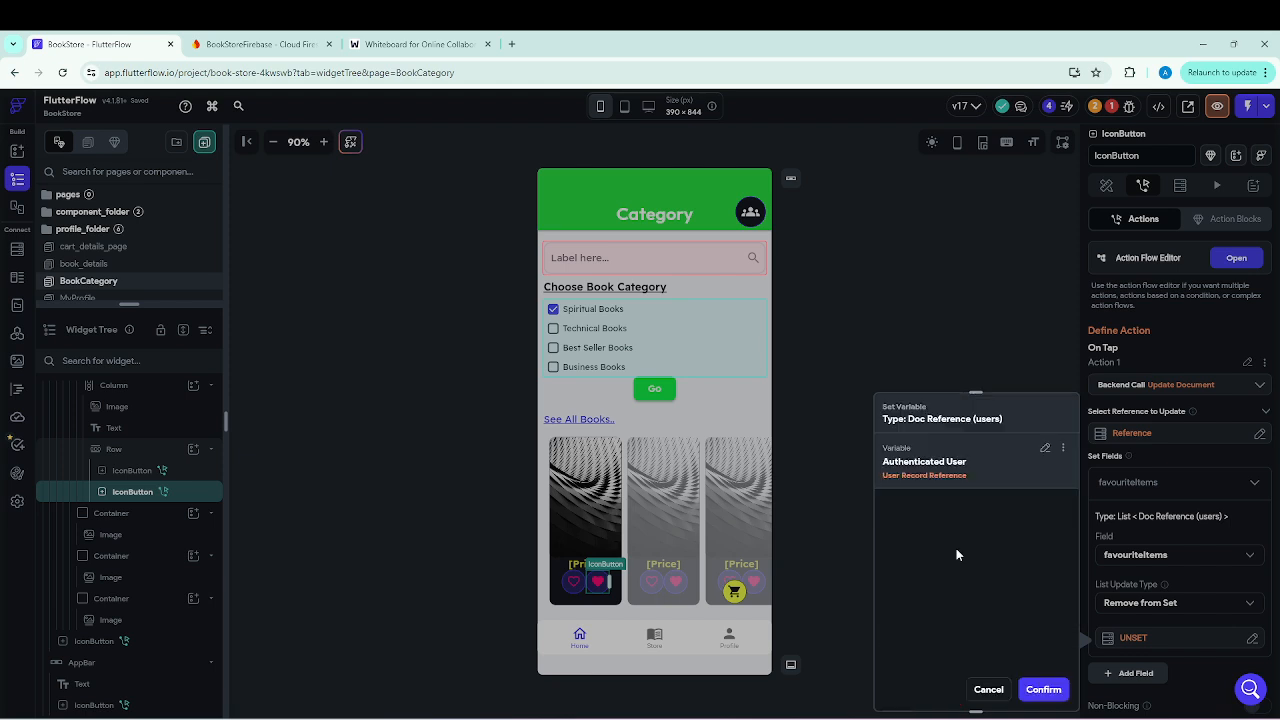
left_click(1043, 690)
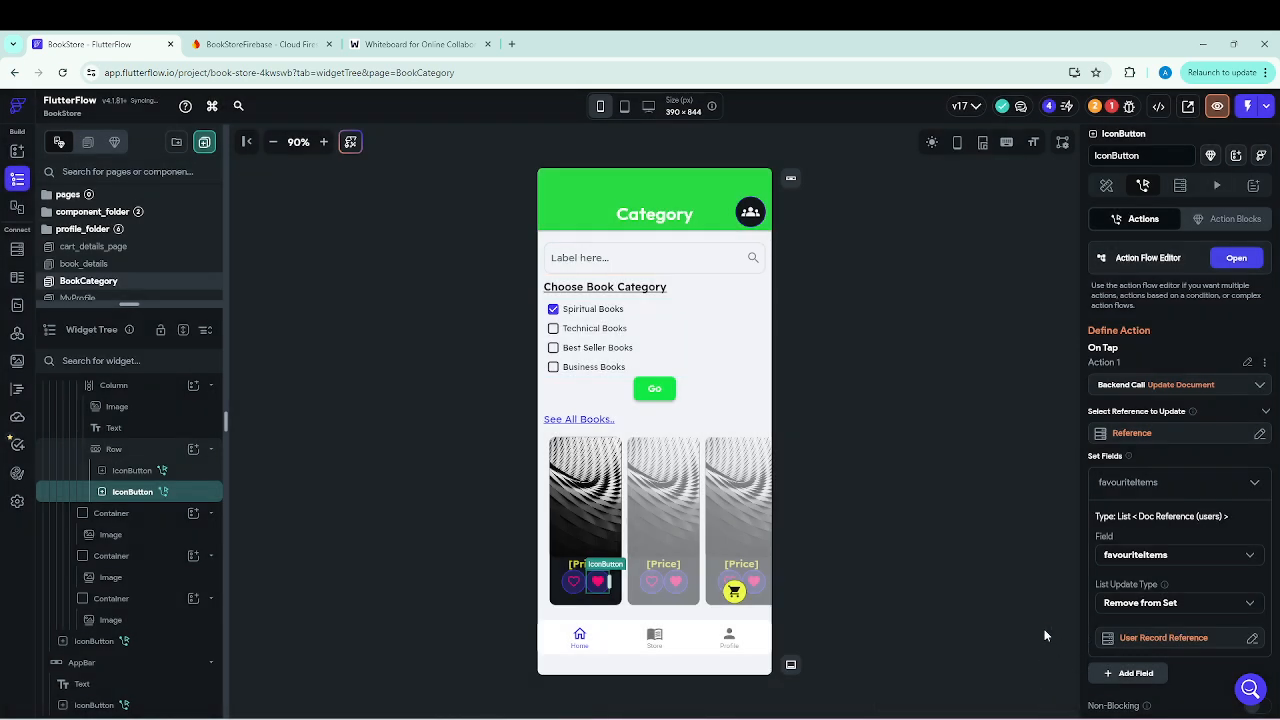
left_click(418, 44)
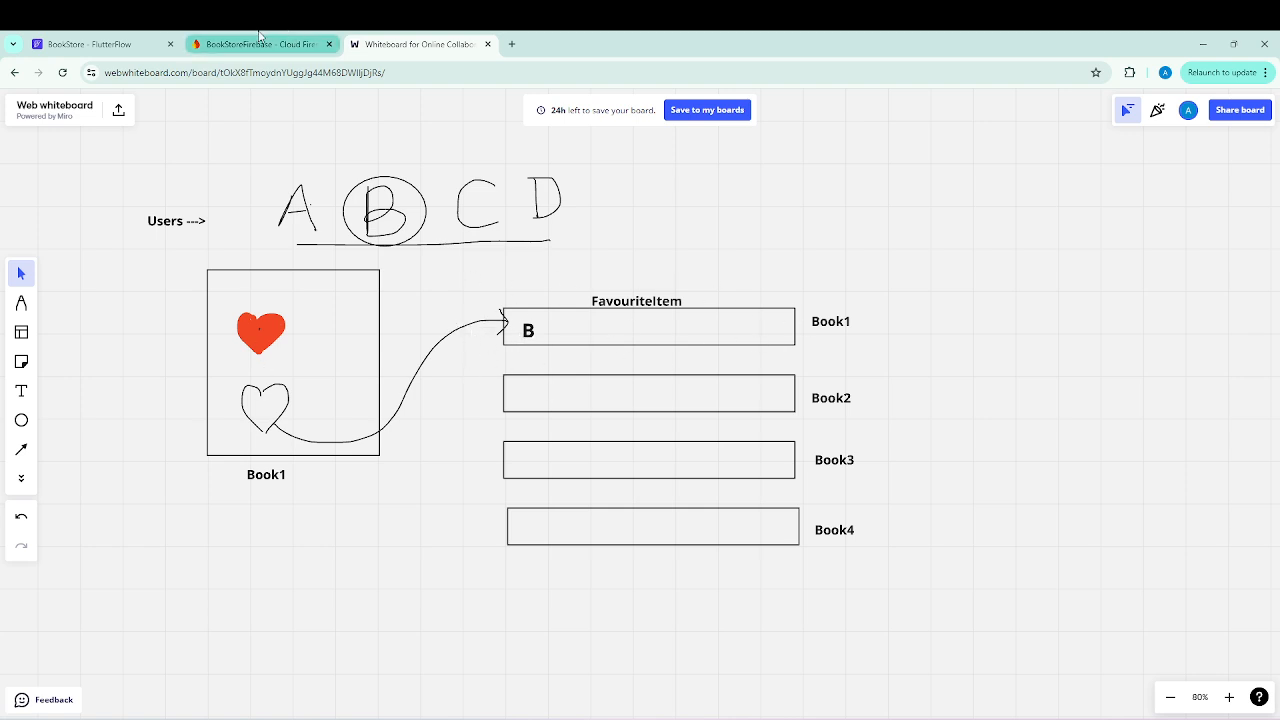
left_click(95, 47)
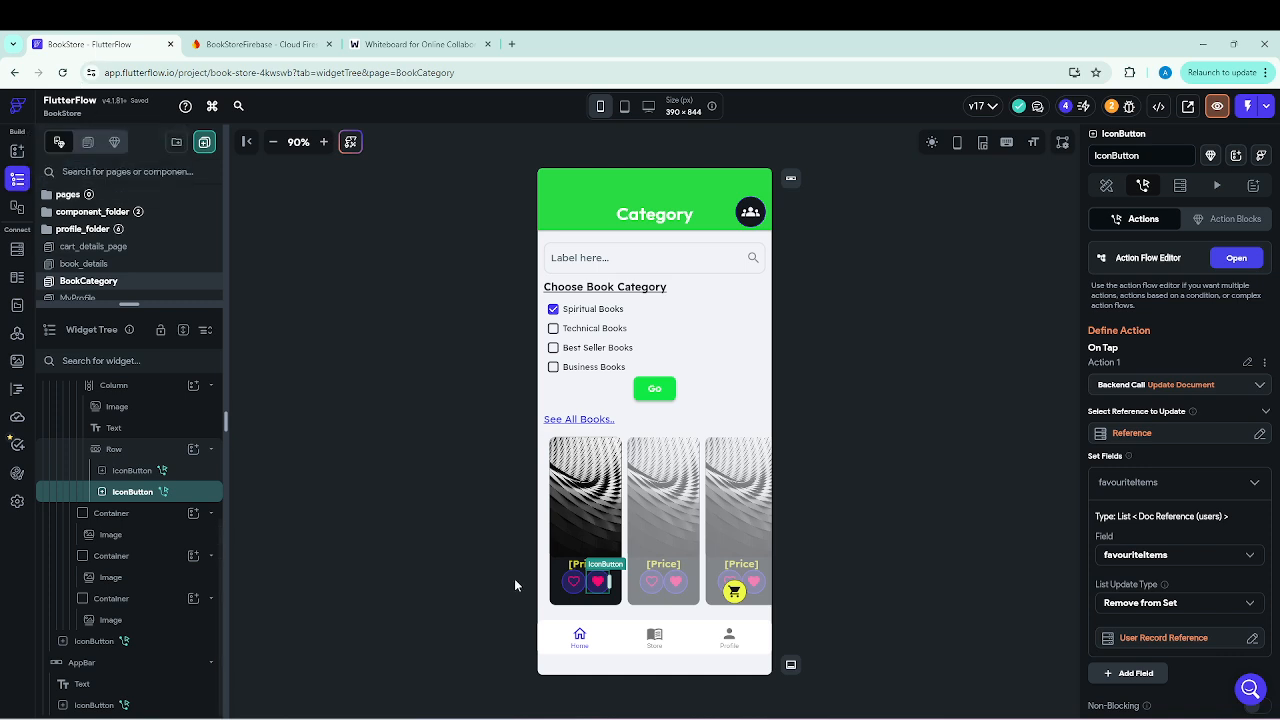
Open the cart_details_page, enlarge the widget tree area and display the favourites tab.
left_click(329, 343)
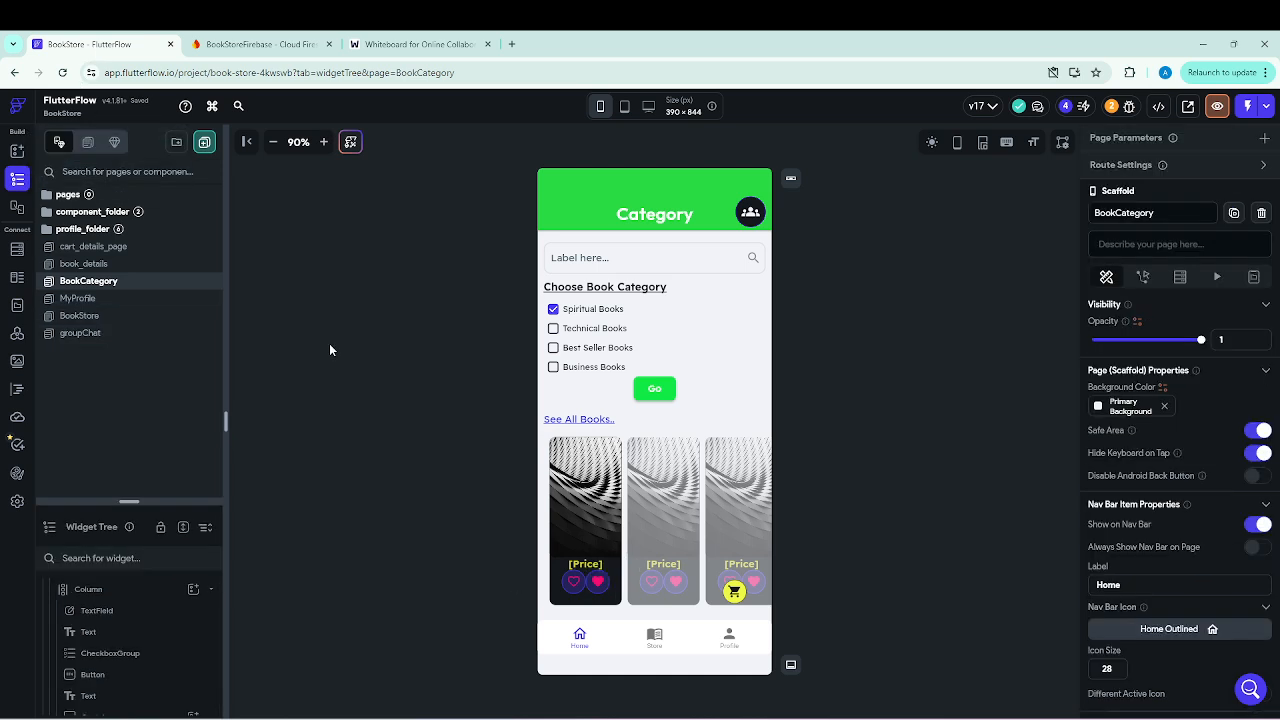
left_click(104, 250)
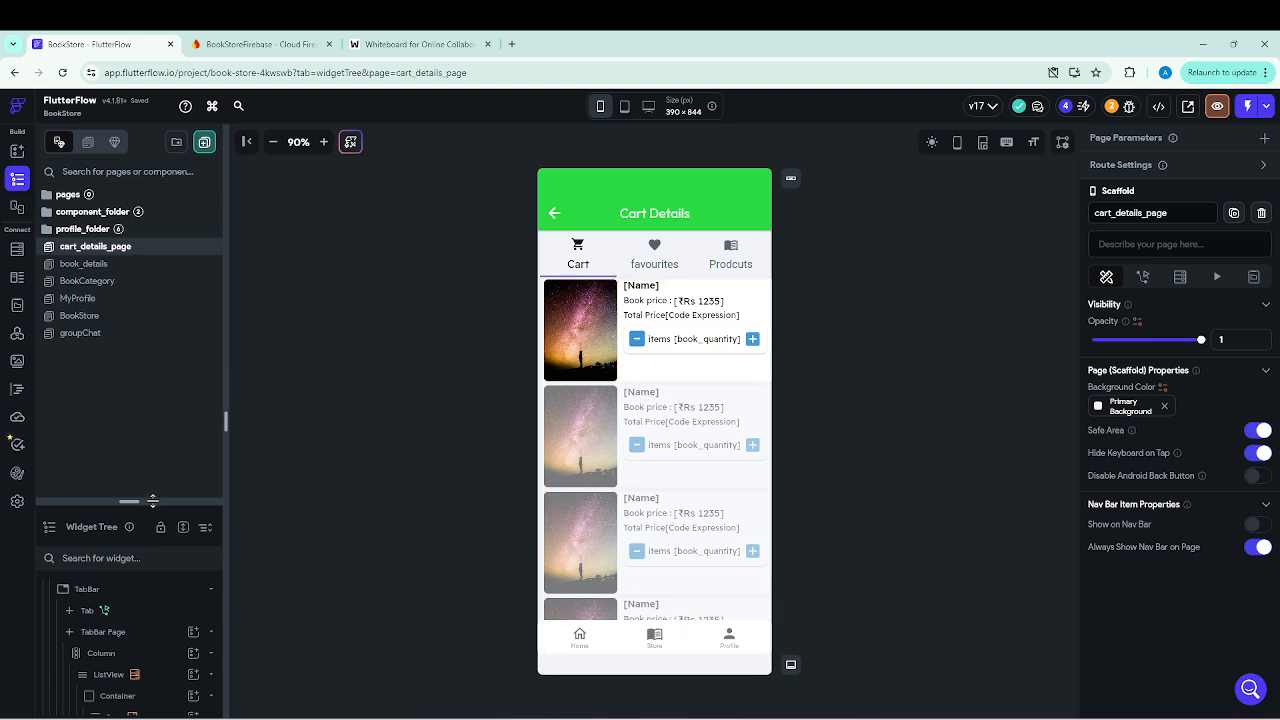
left_click_drag(152, 500, 153, 342)
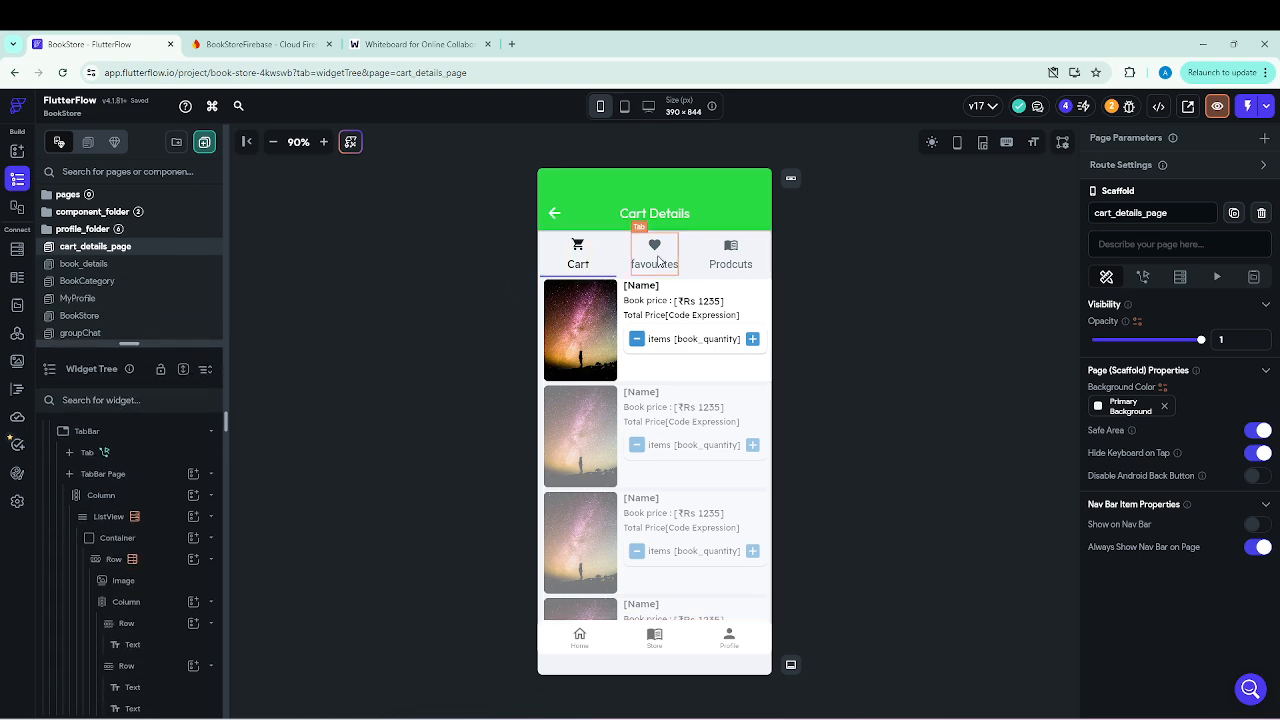
left_click(657, 259)
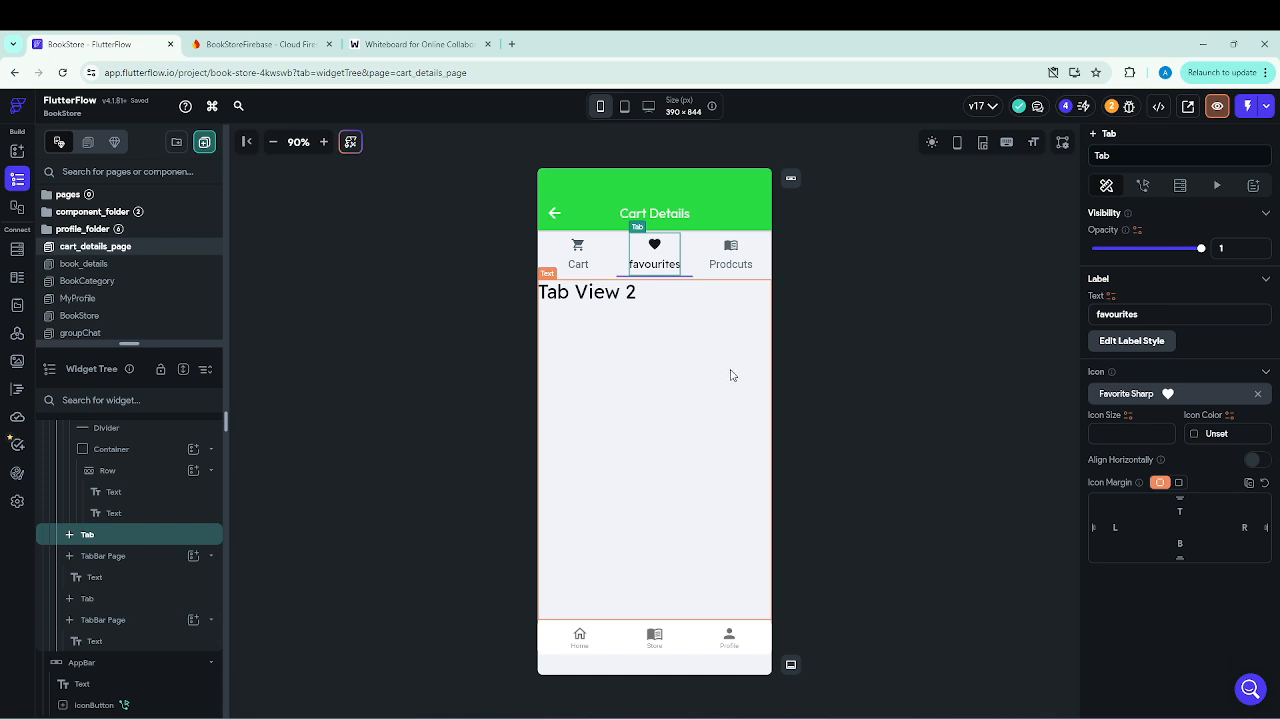
Copy the Column that holds the book ListView in the Cart tab's TabBar Page.
left_click(577, 250)
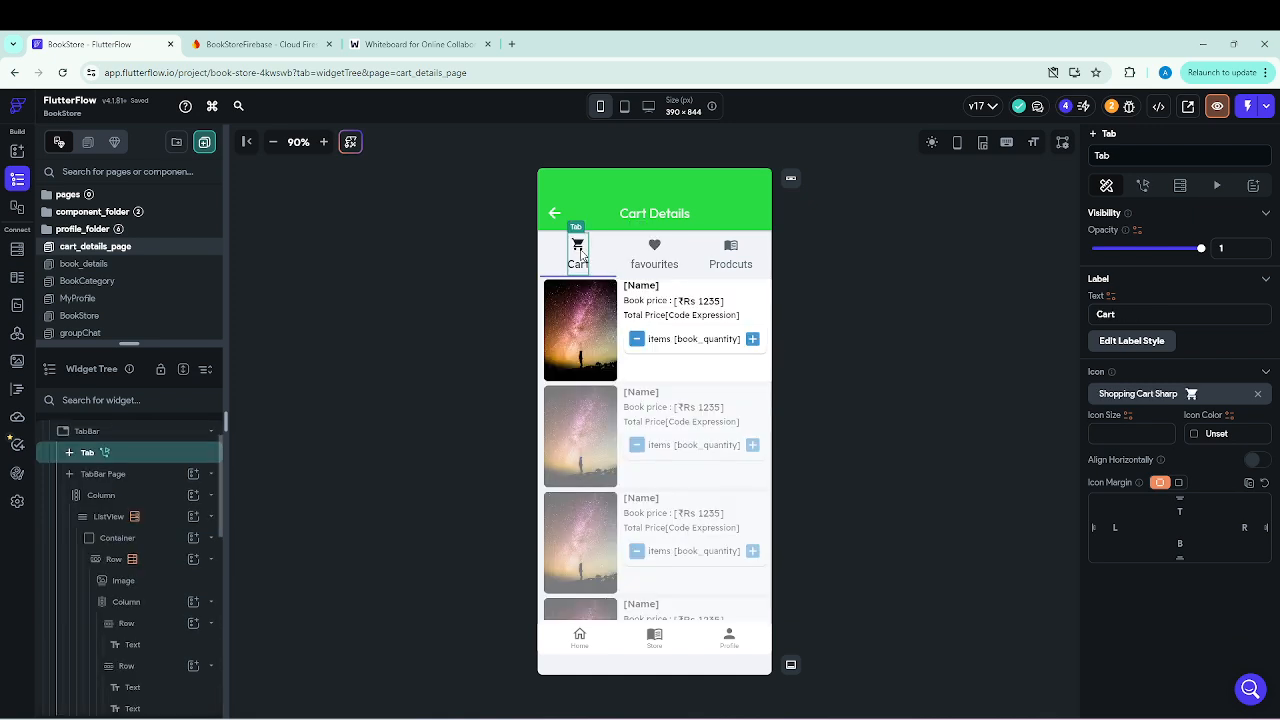
left_click(104, 497)
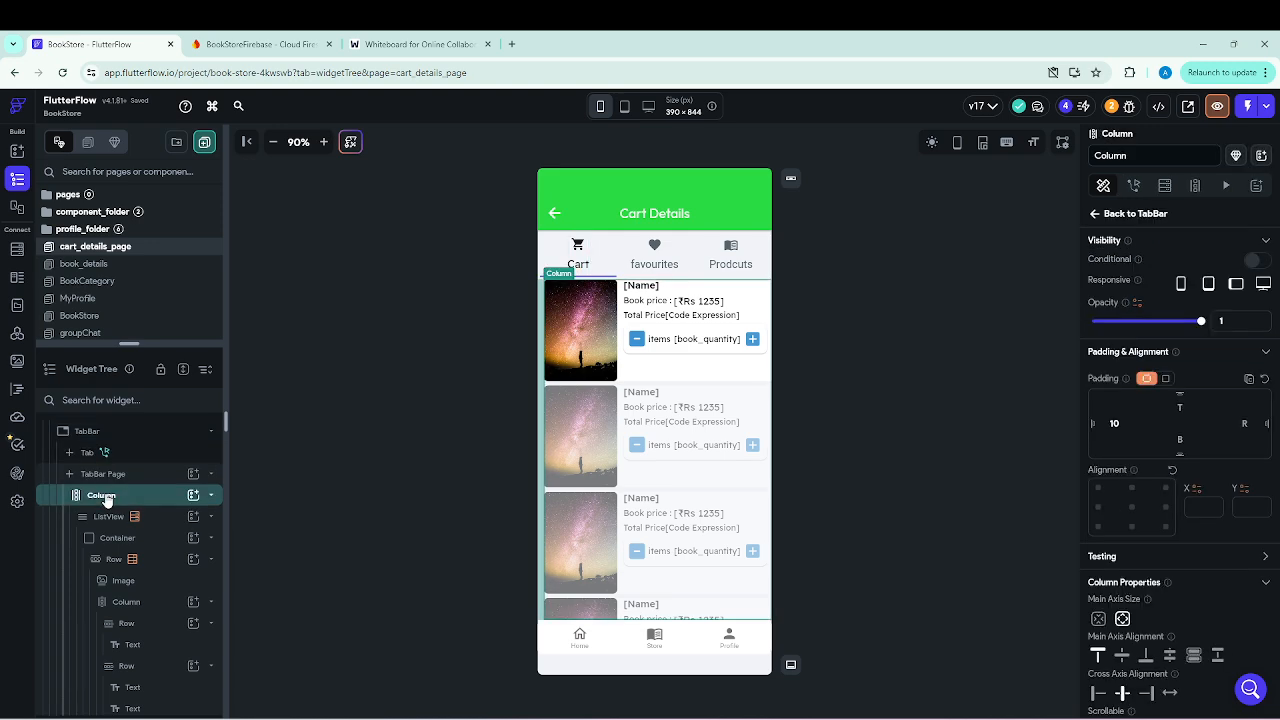
right_click(109, 499)
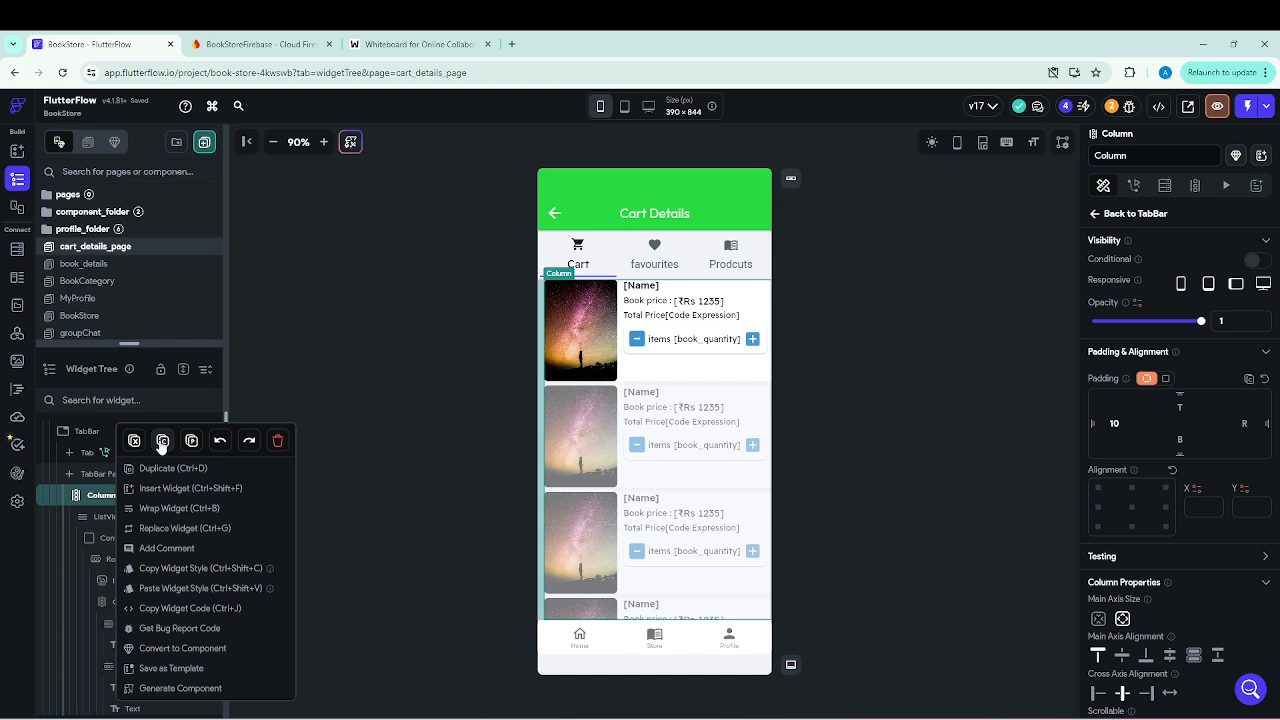
left_click(165, 442)
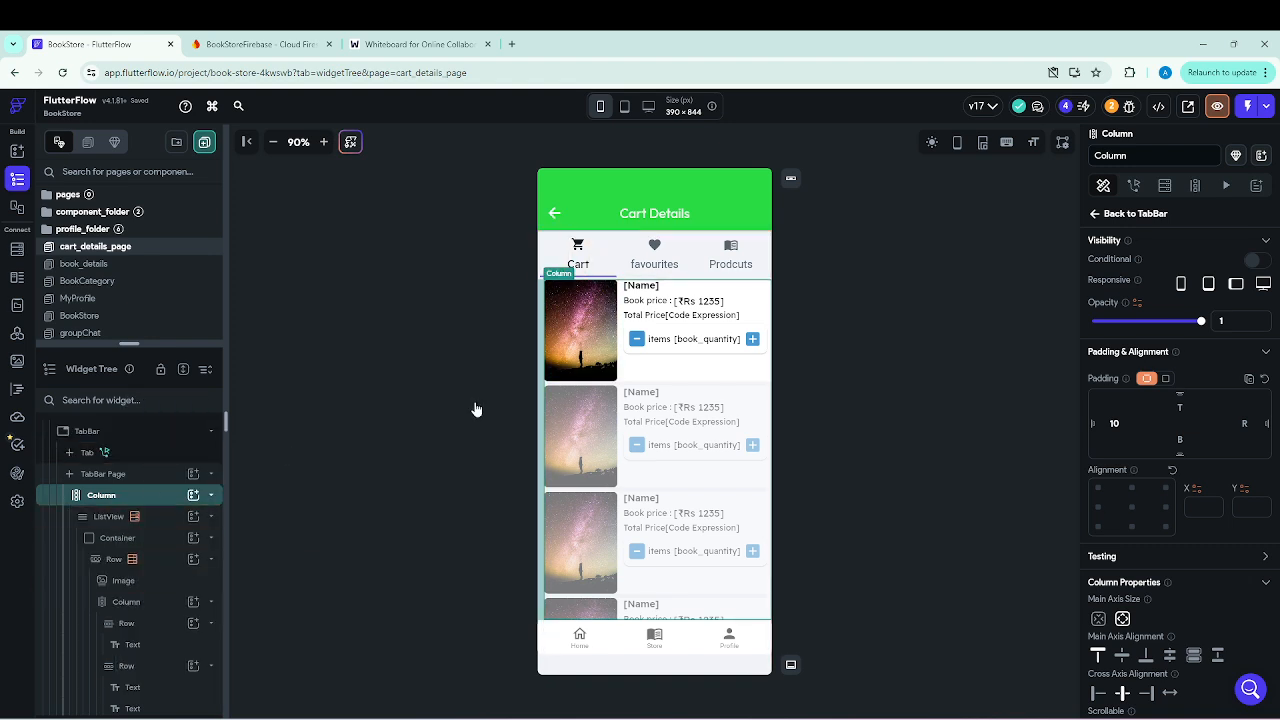
Paste the copied Column into the favourites tab's TabBar Page, replacing its placeholder Text.
left_click(644, 263)
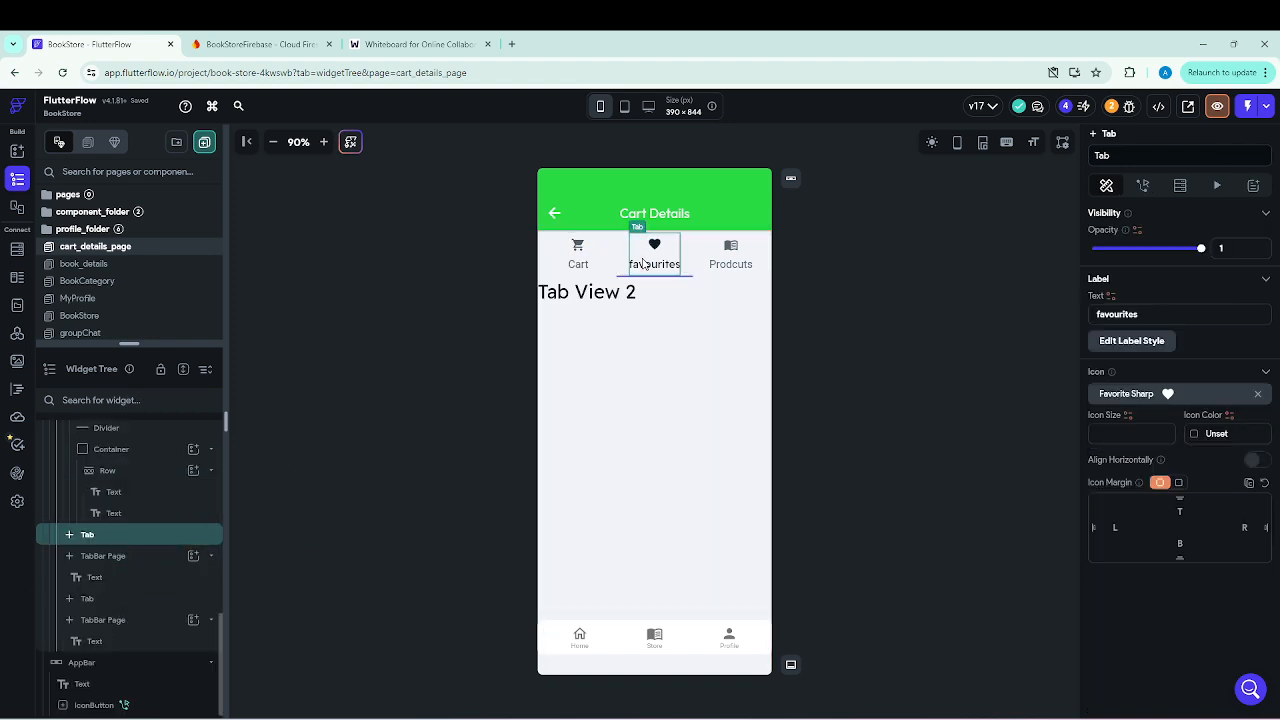
left_click(110, 558)
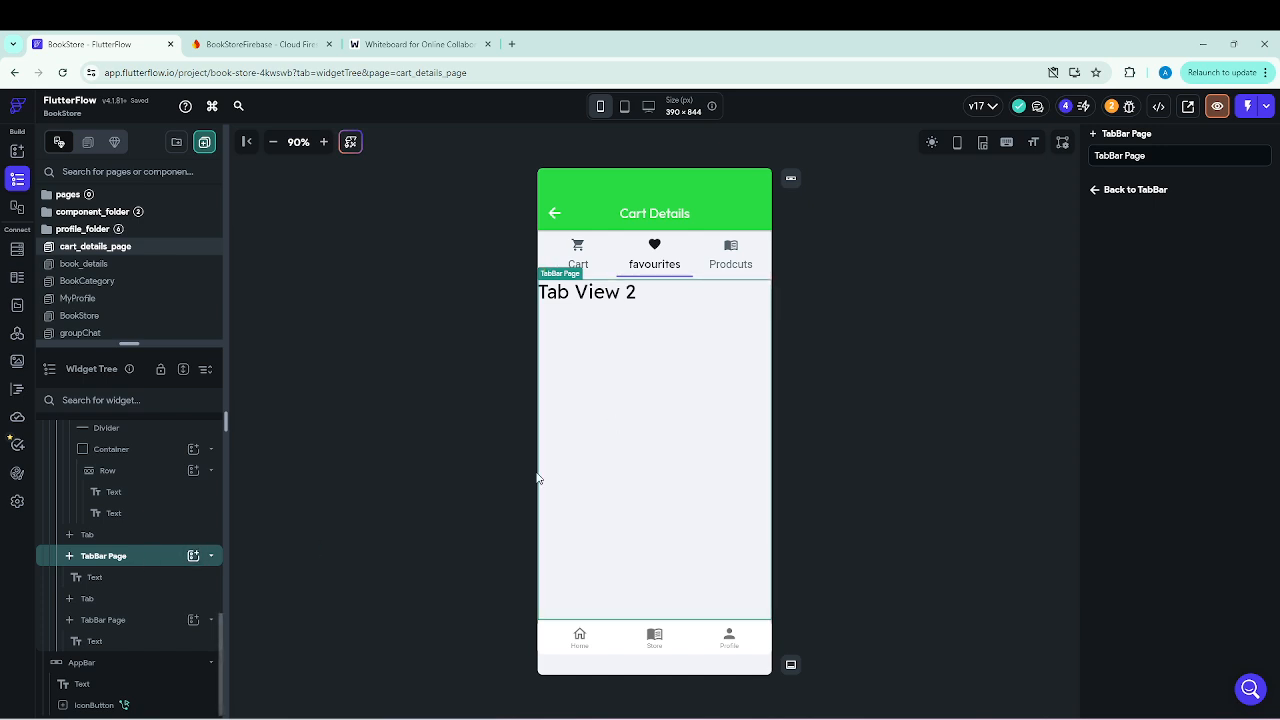
right_click(596, 429)
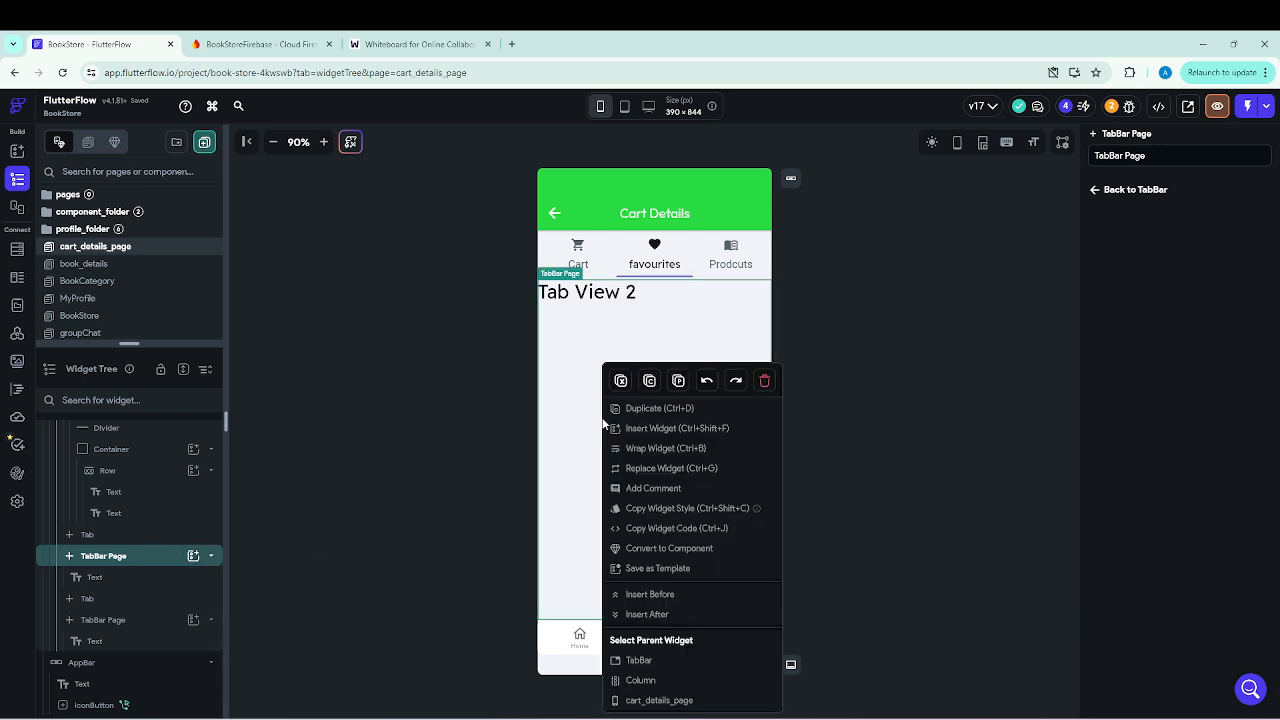
left_click(679, 382)
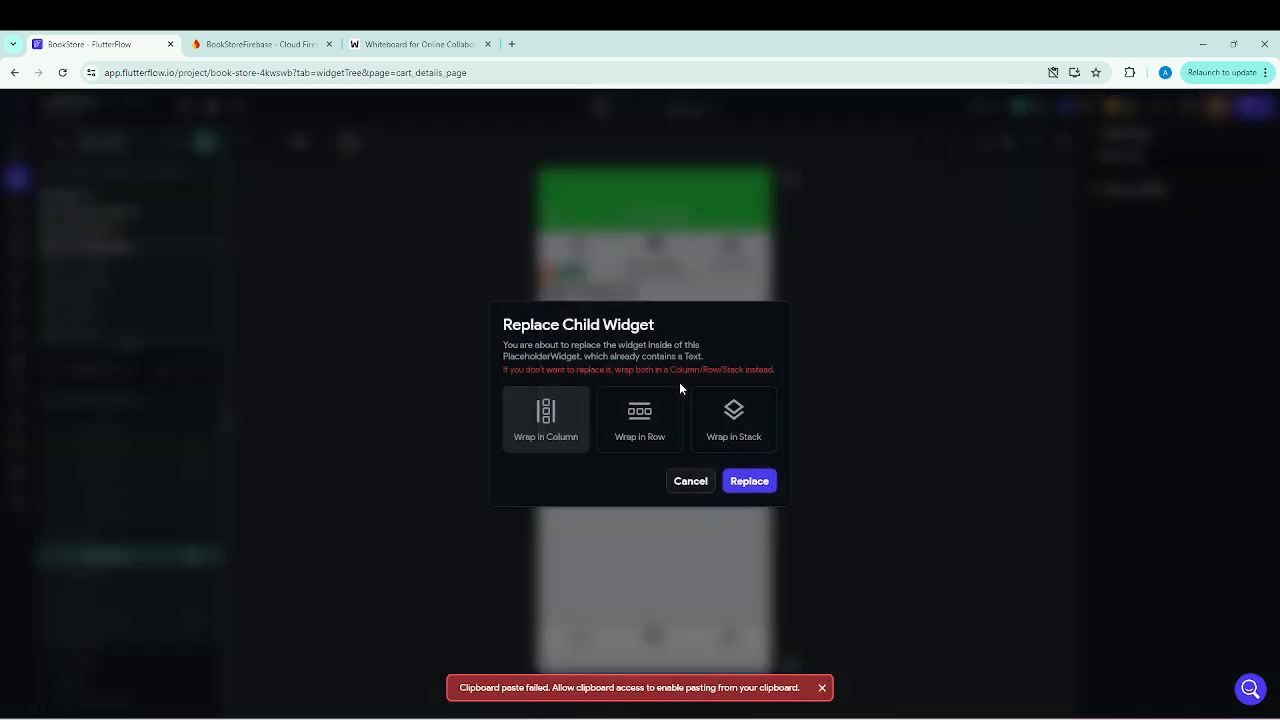
left_click(752, 484)
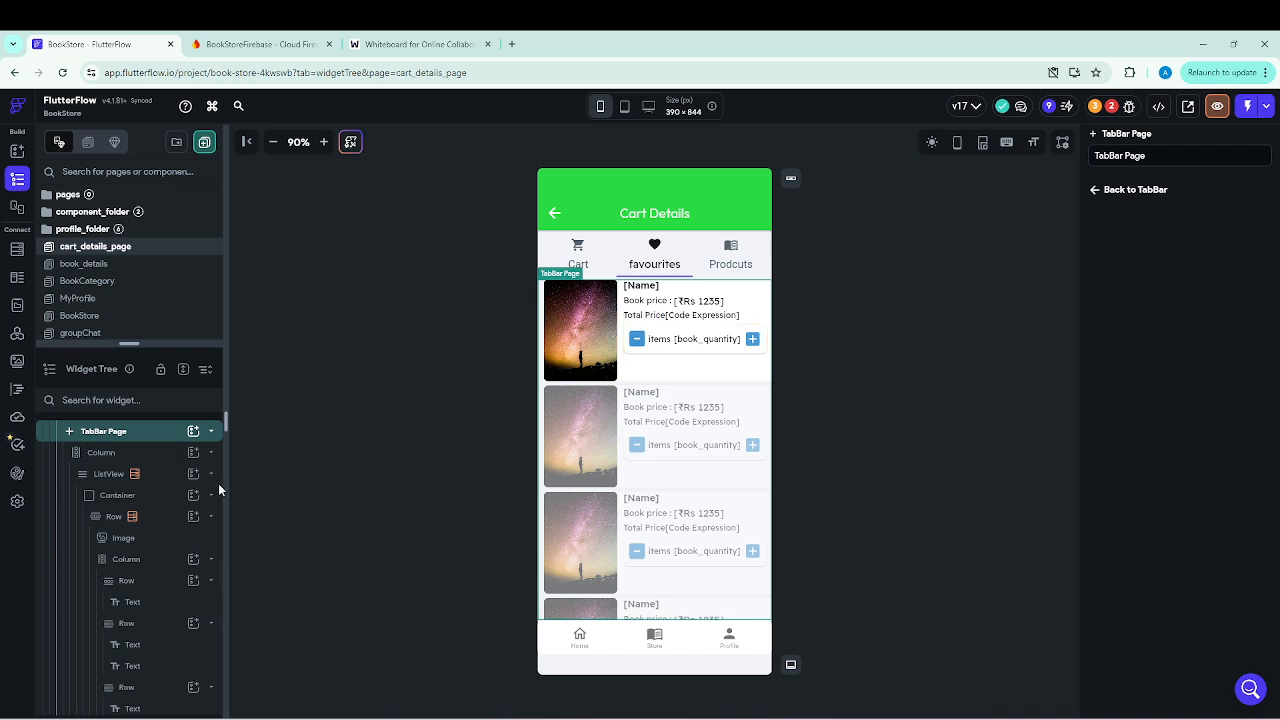
Review the cartDetails backend query on the favourites tab's ListView and remove it from the widget.
scroll(120, 515, "up", 2)
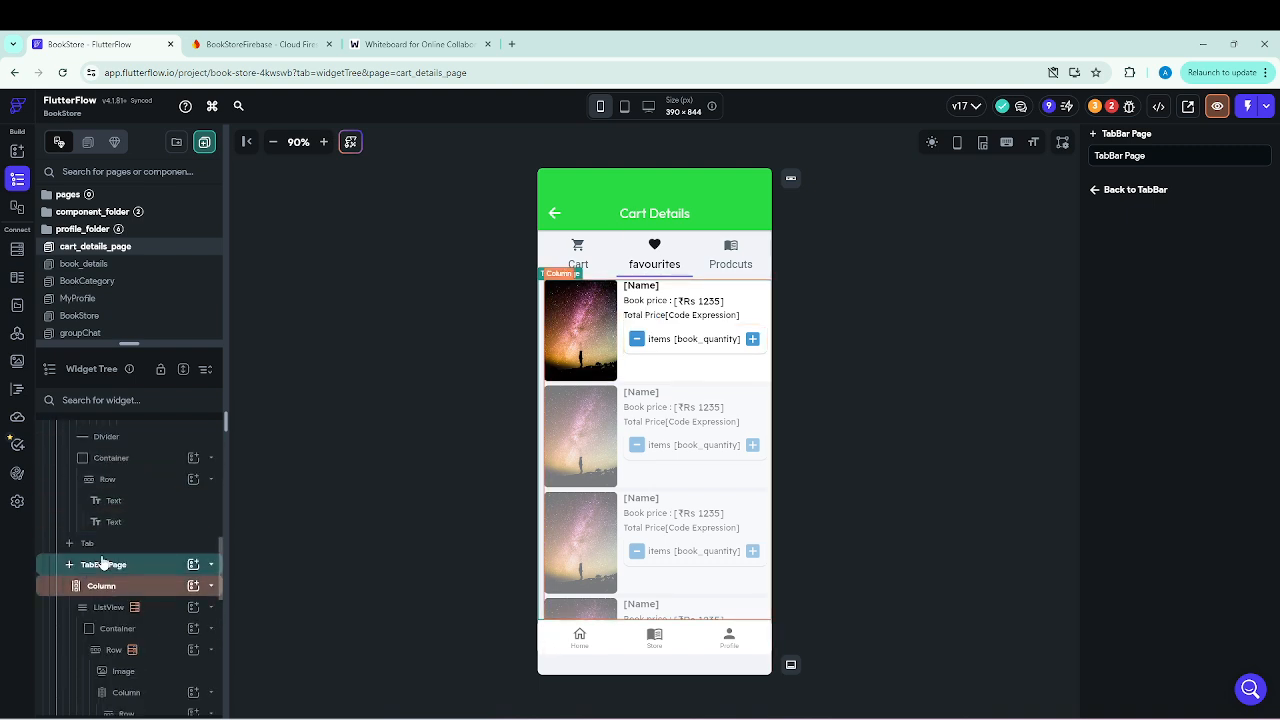
scroll(115, 590, "down", 1)
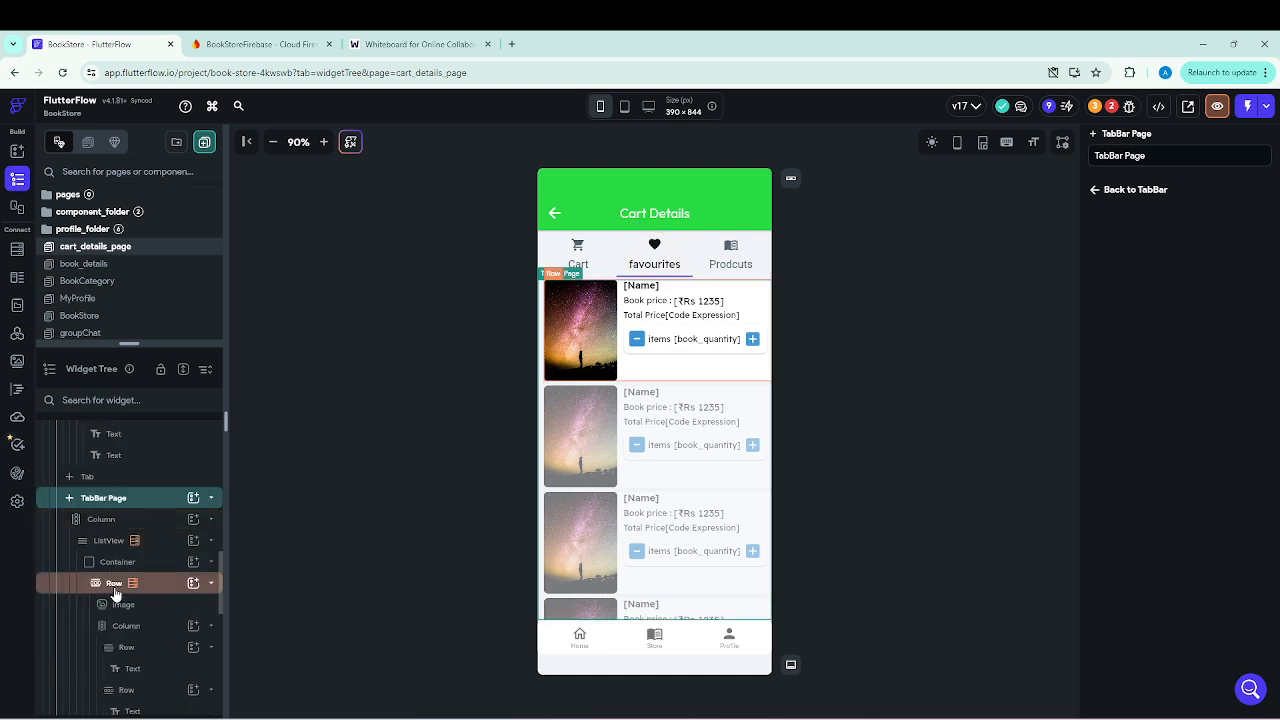
left_click(112, 541)
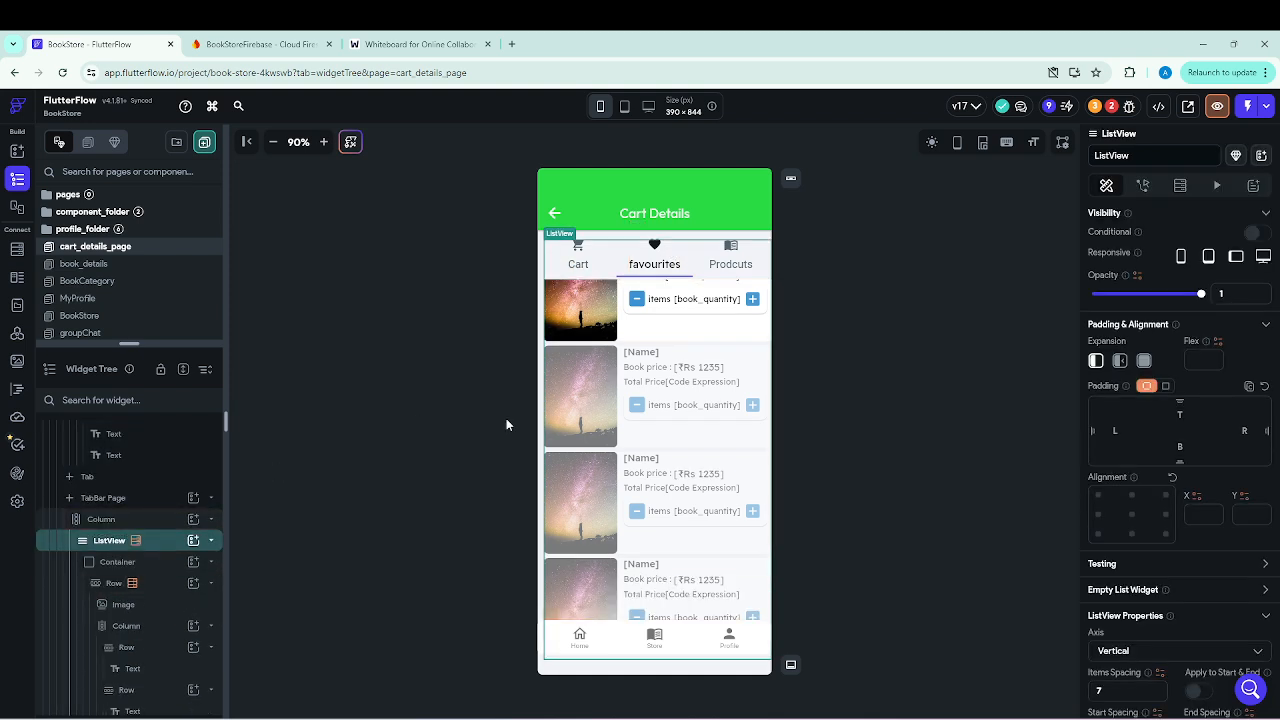
left_click(1179, 188)
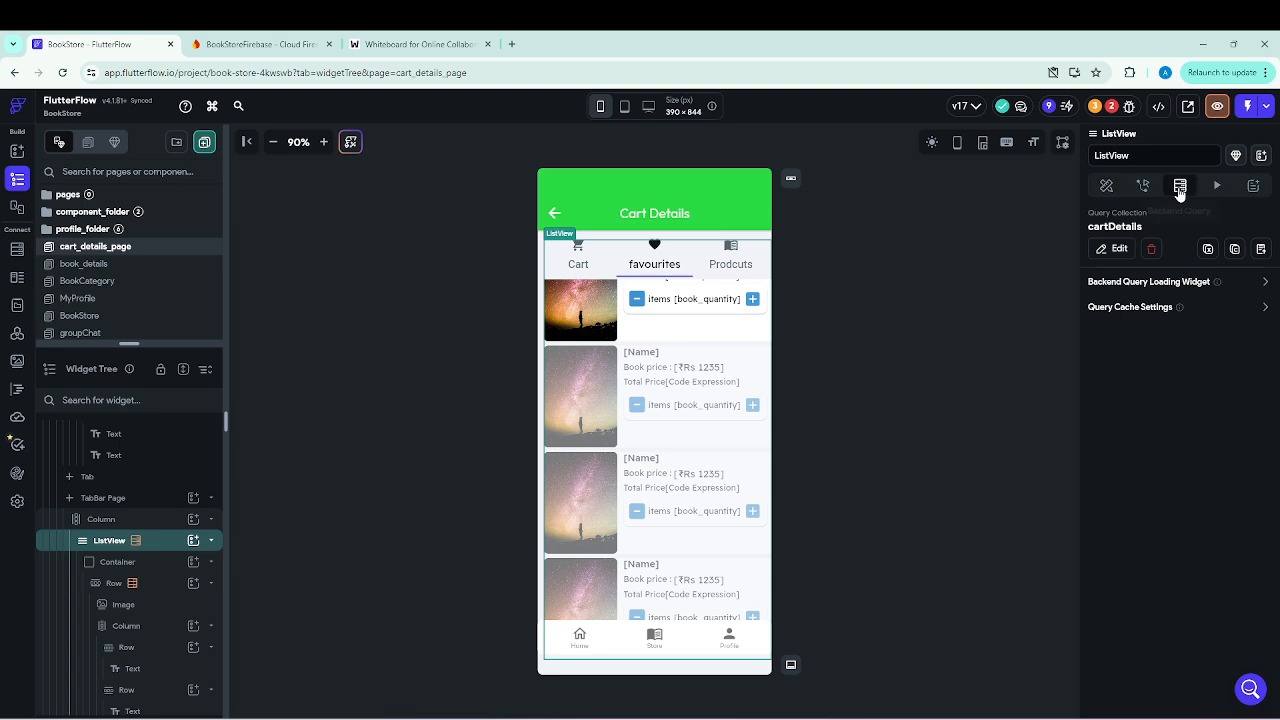
left_click(1115, 250)
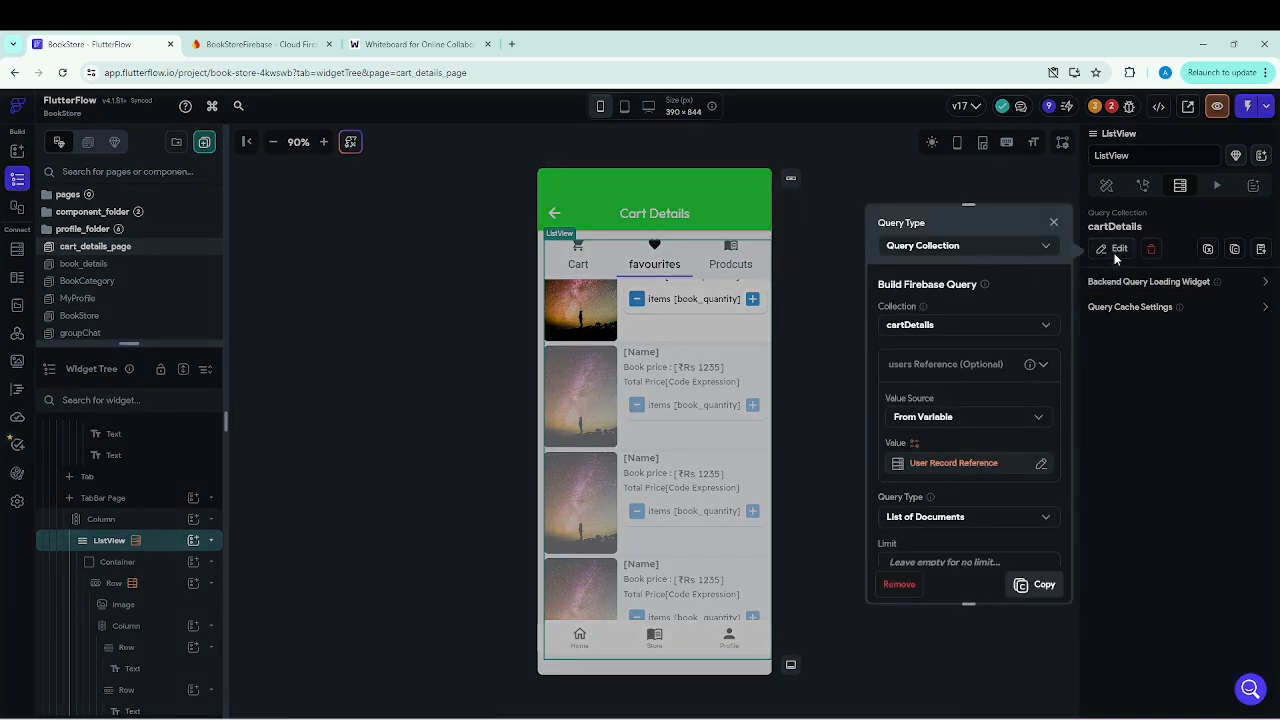
left_click(1053, 224)
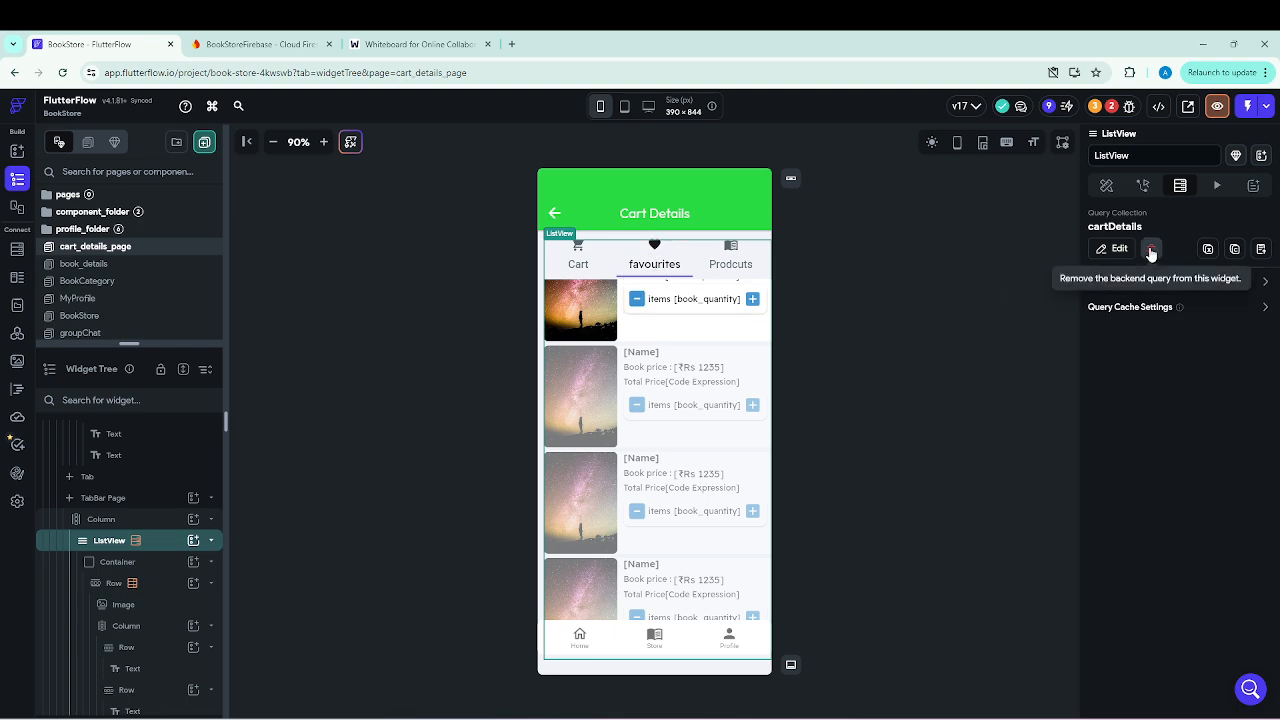
left_click(1151, 249)
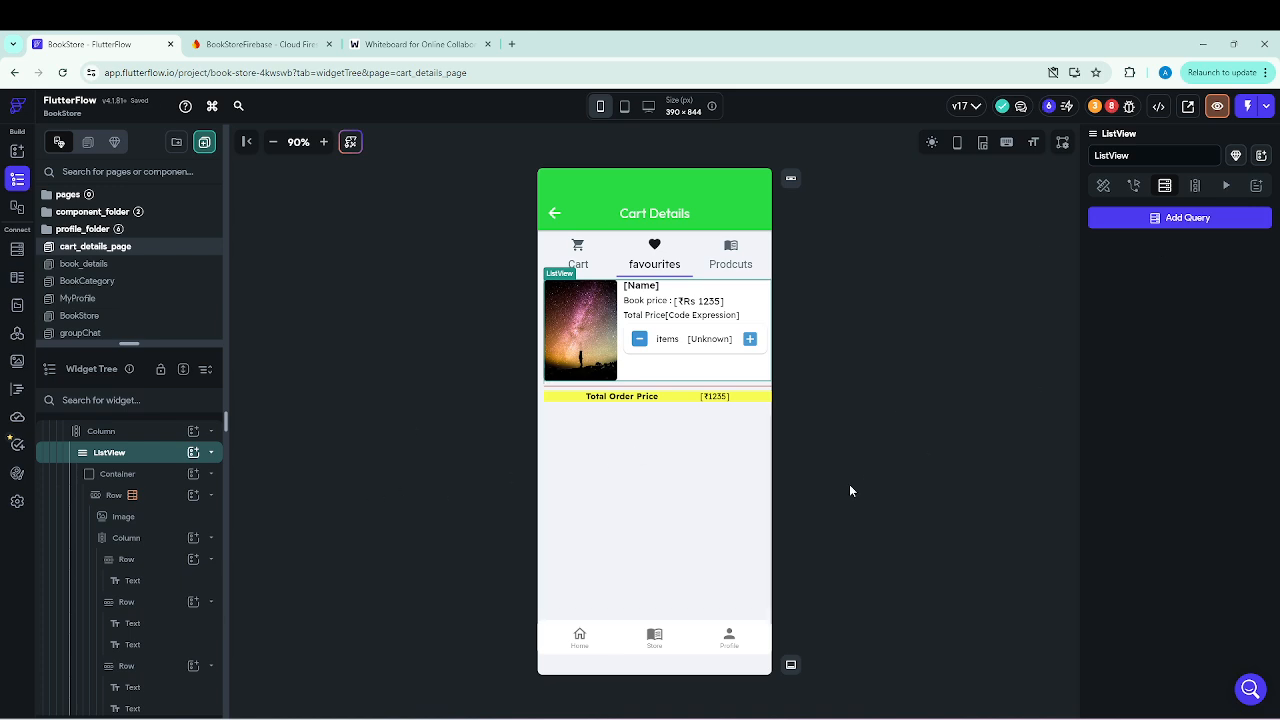
Delete the Book price Row and the Divider above Total Order Price in the favourites tab.
left_click(655, 288)
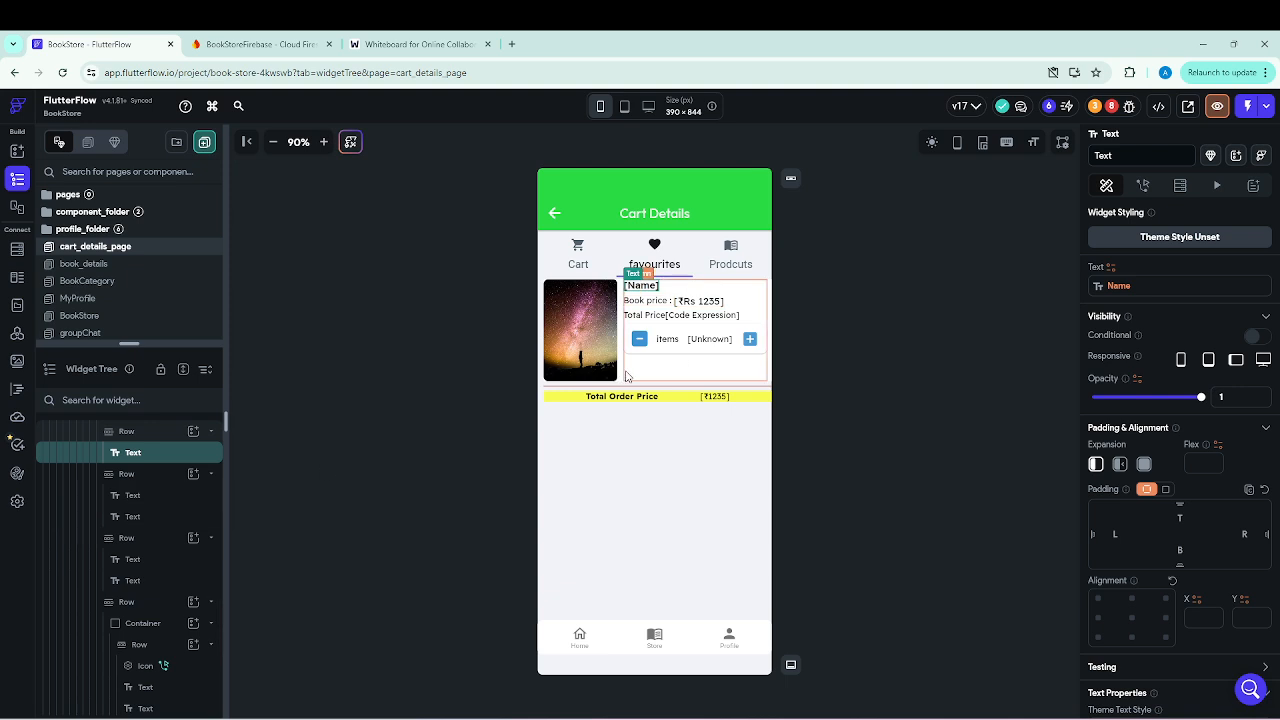
left_click_drag(129, 500, 131, 500)
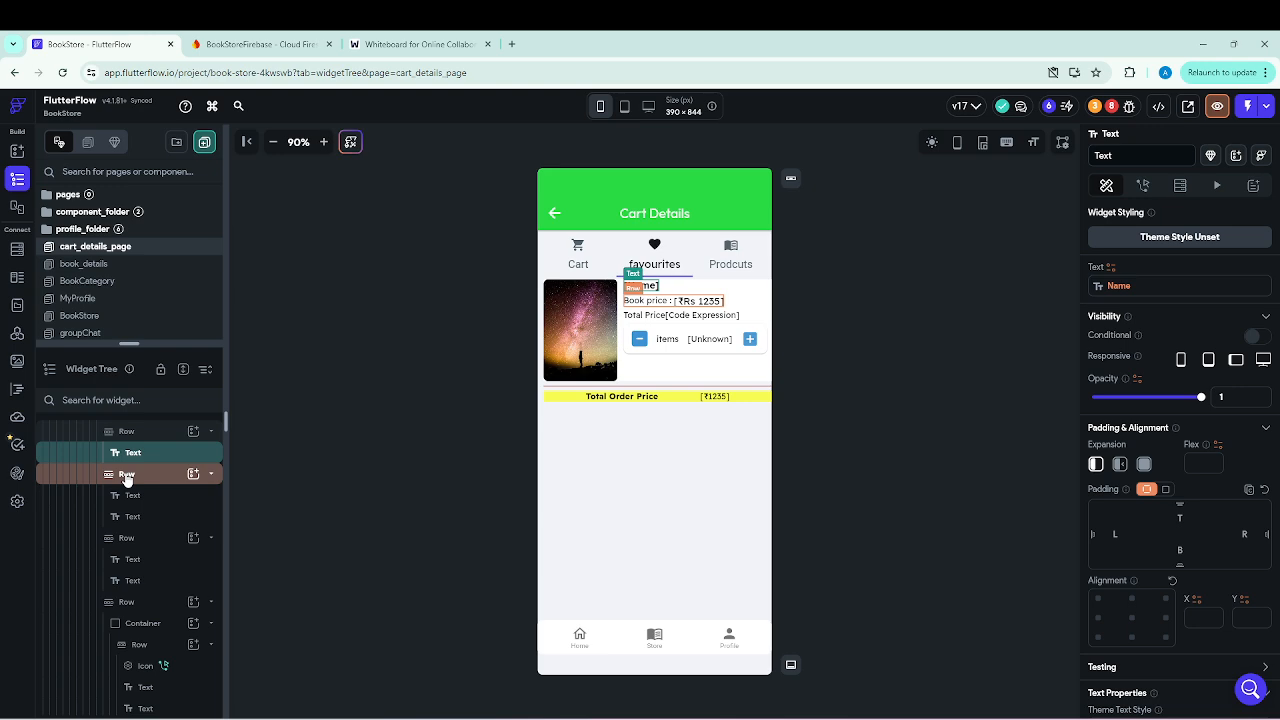
right_click(126, 478)
left_click(289, 403)
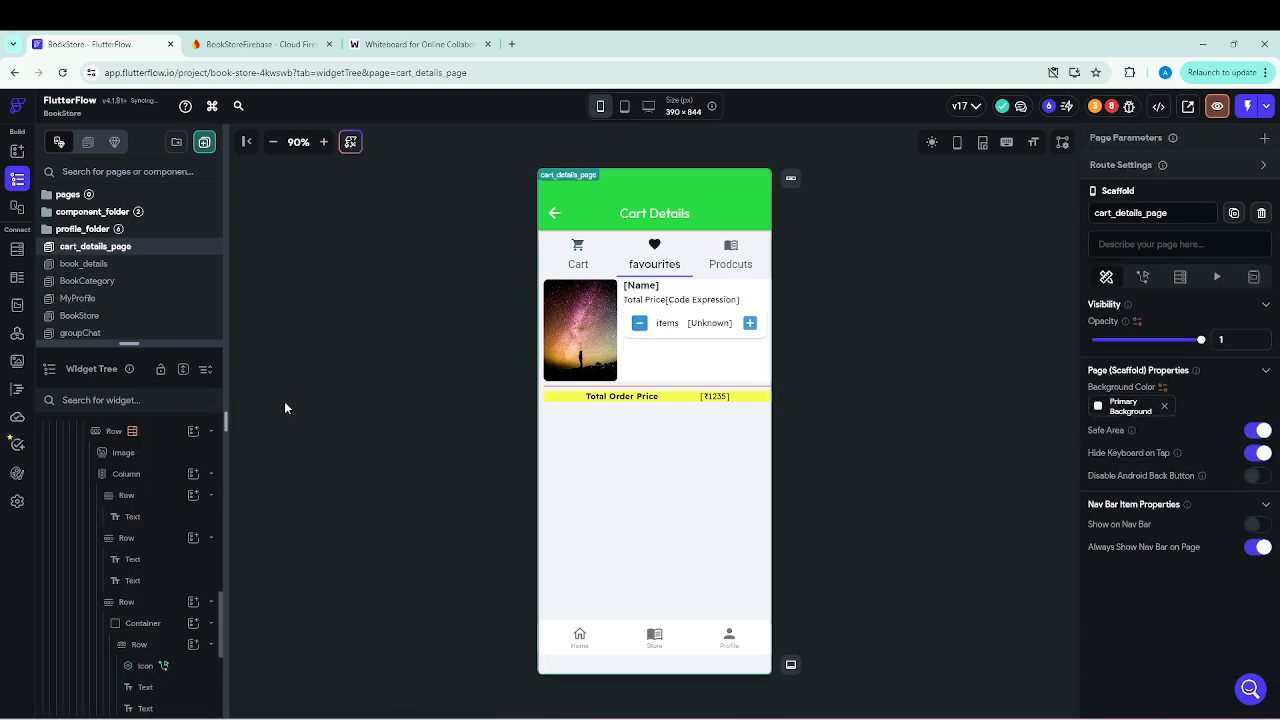
scroll(170, 580, "down", 3)
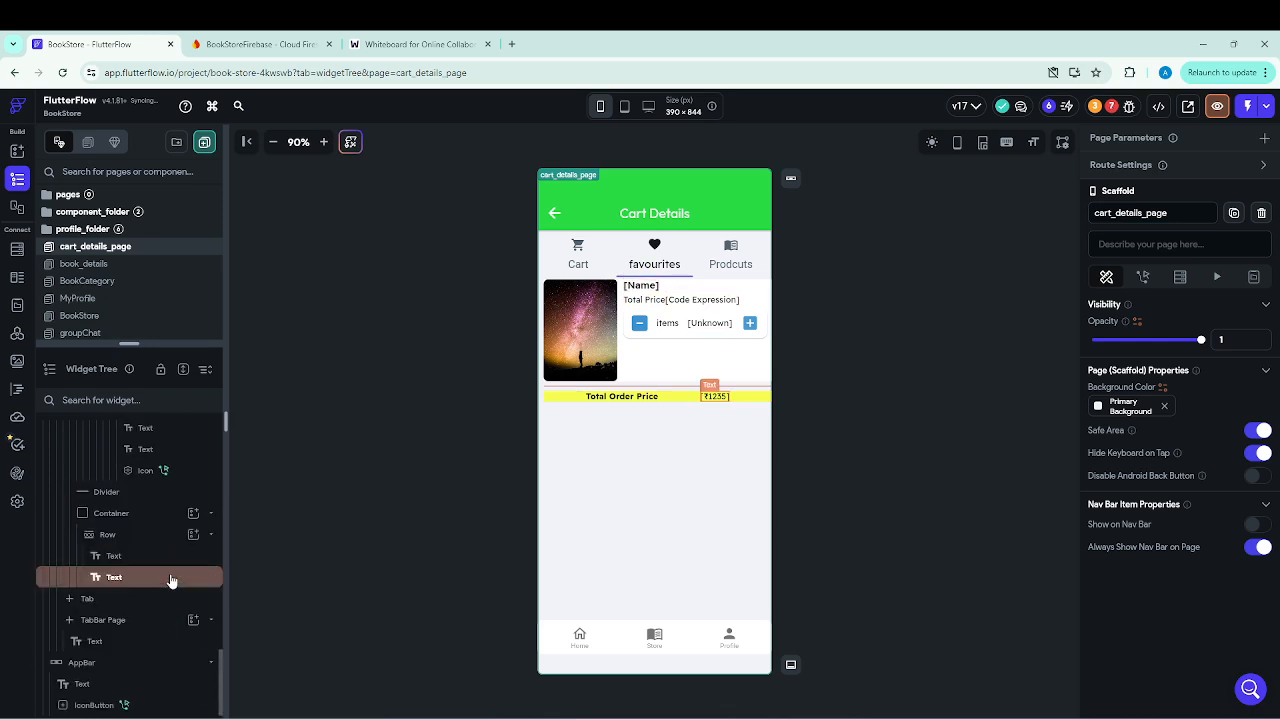
left_click(119, 493)
right_click(119, 493)
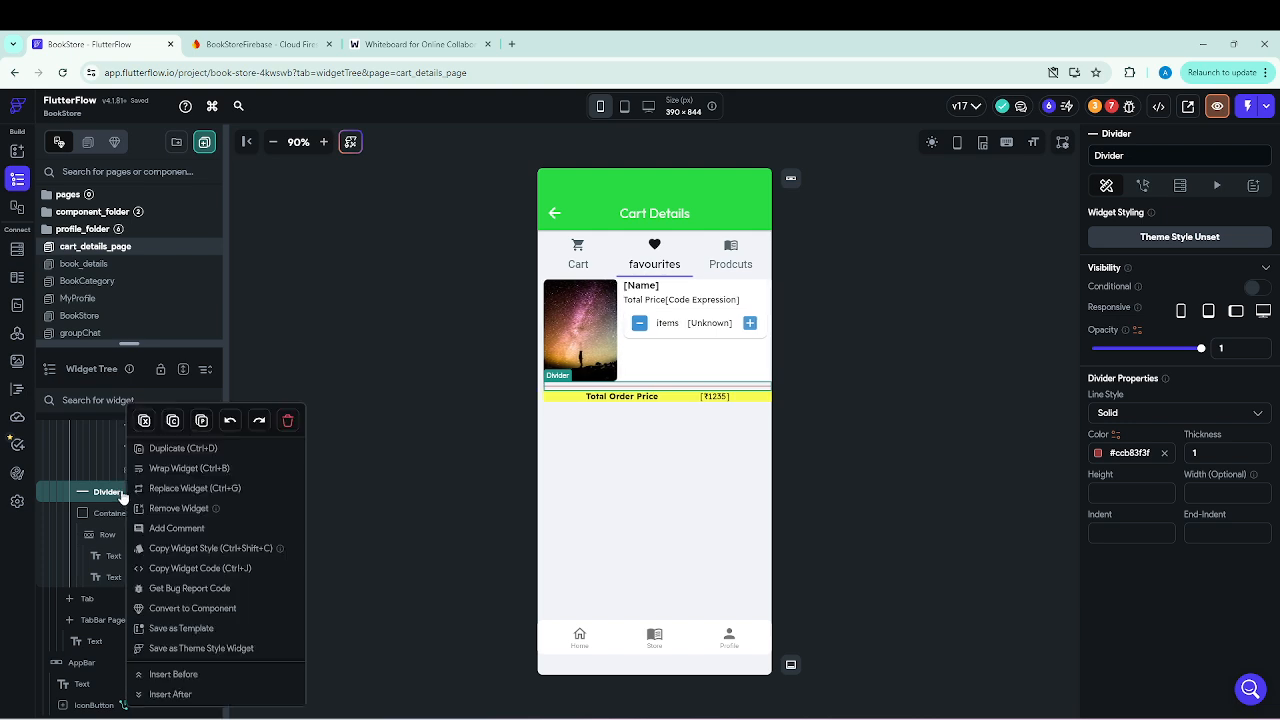
left_click(287, 422)
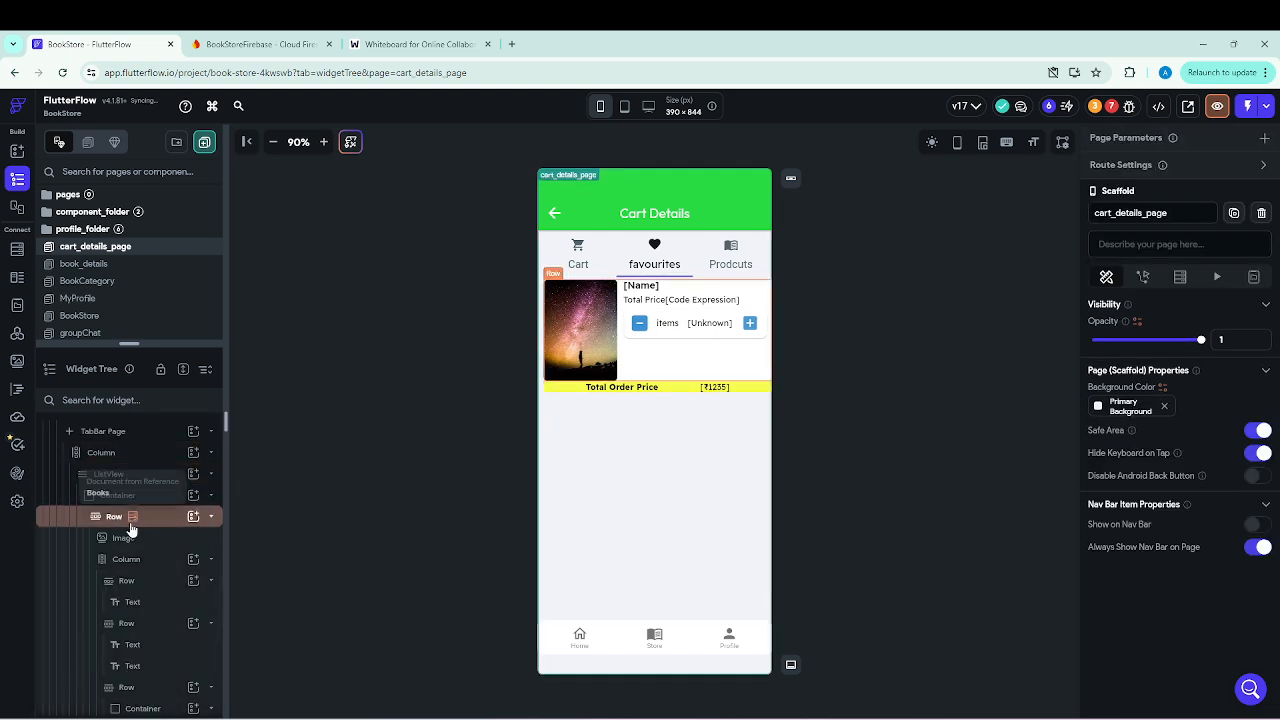
Delete the Row with the item quantity controls and the Total Order Price Row from the favourites tab.
scroll(130, 590, "down", 3)
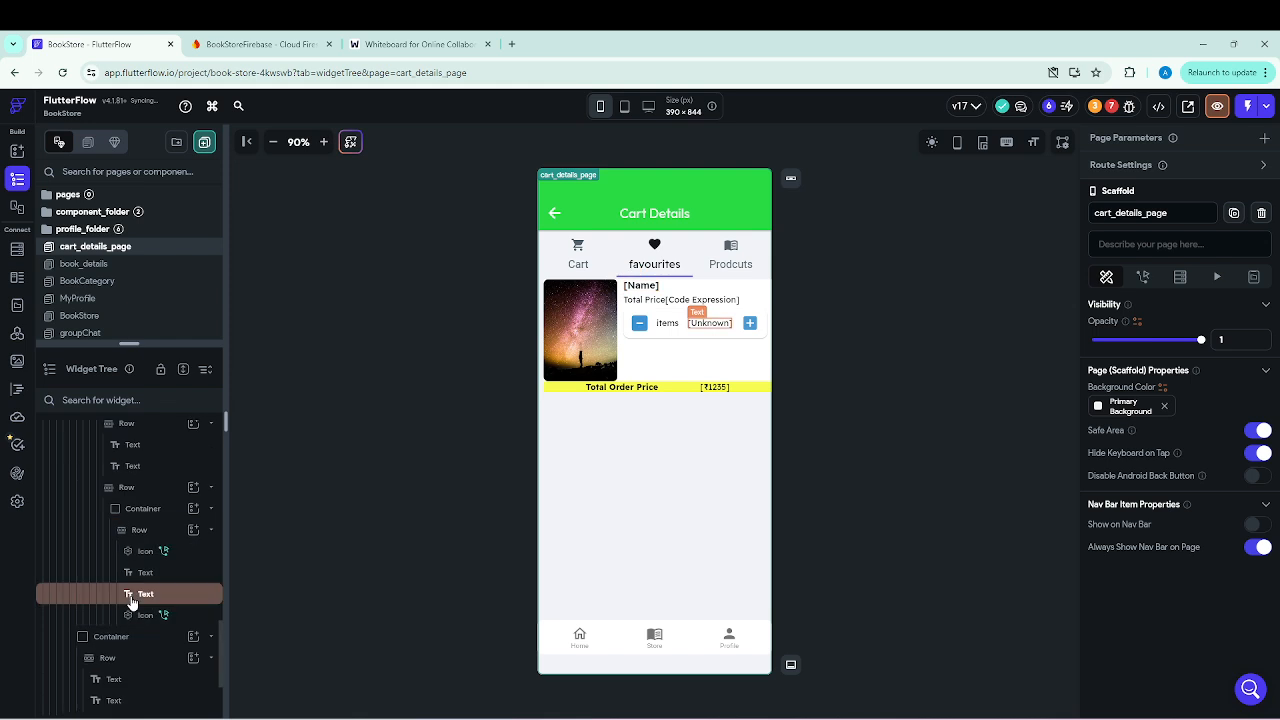
left_click(140, 531)
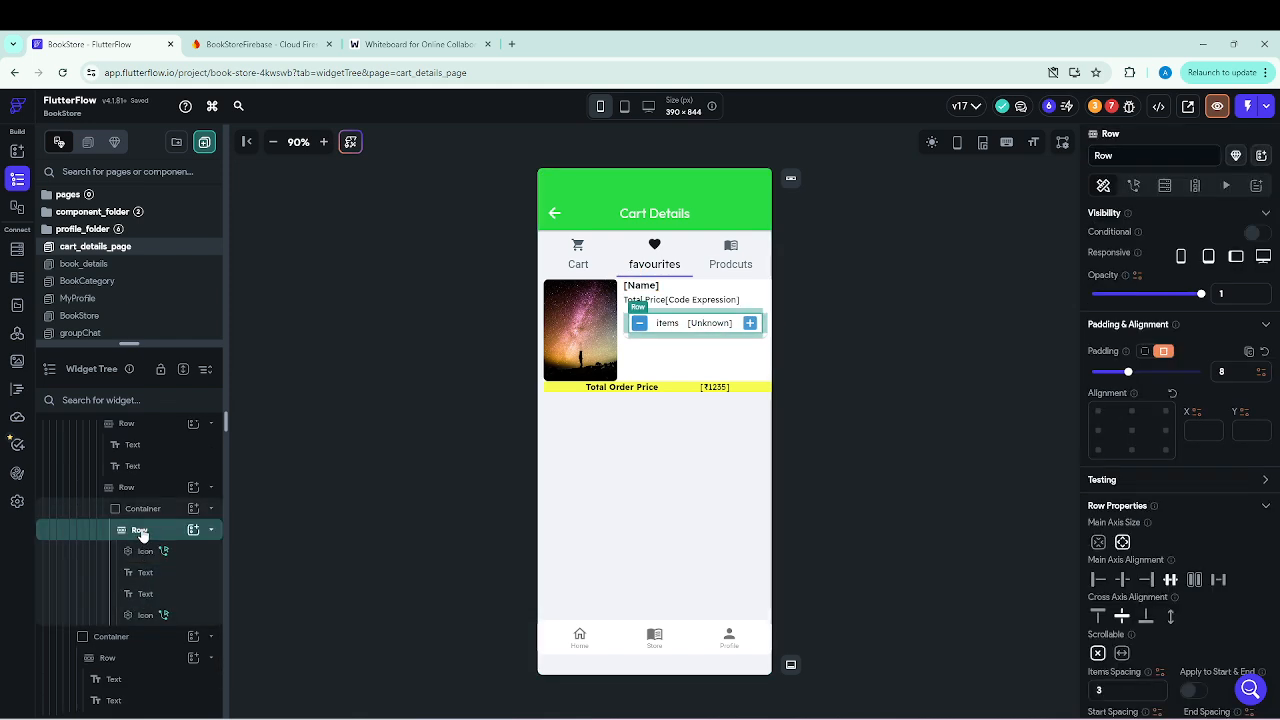
right_click(142, 535)
left_click(310, 458)
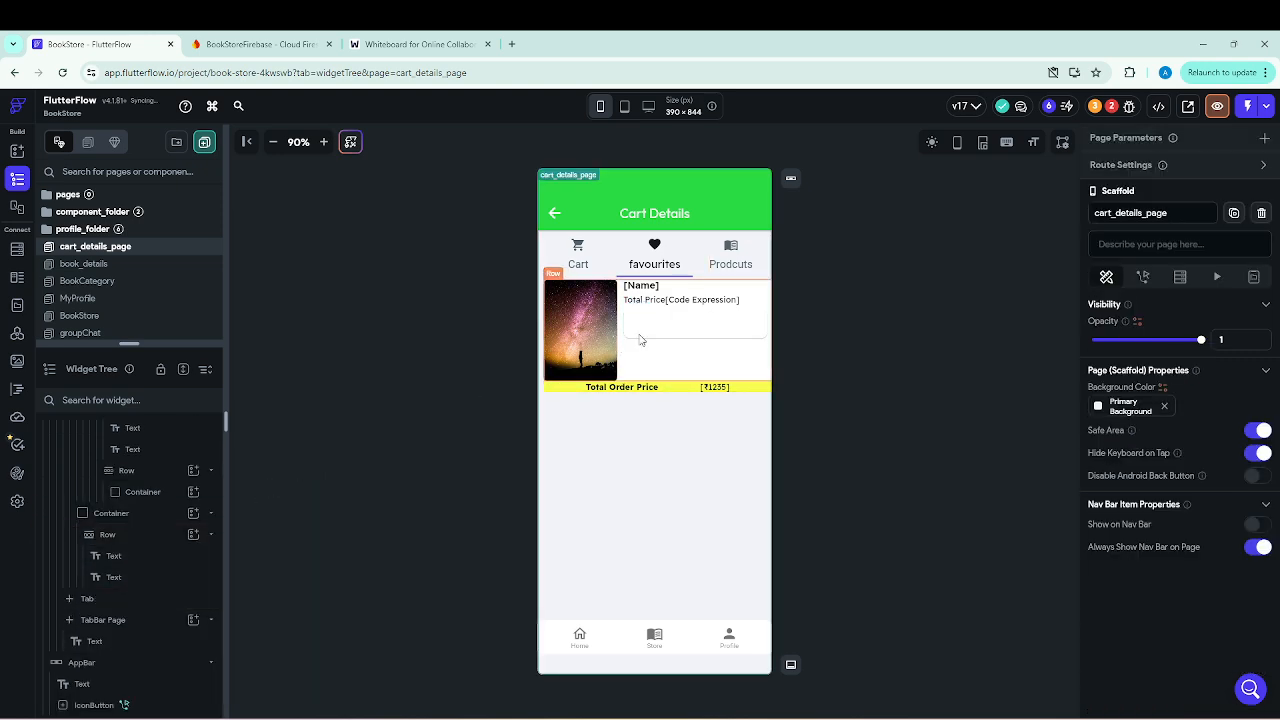
left_click(643, 394)
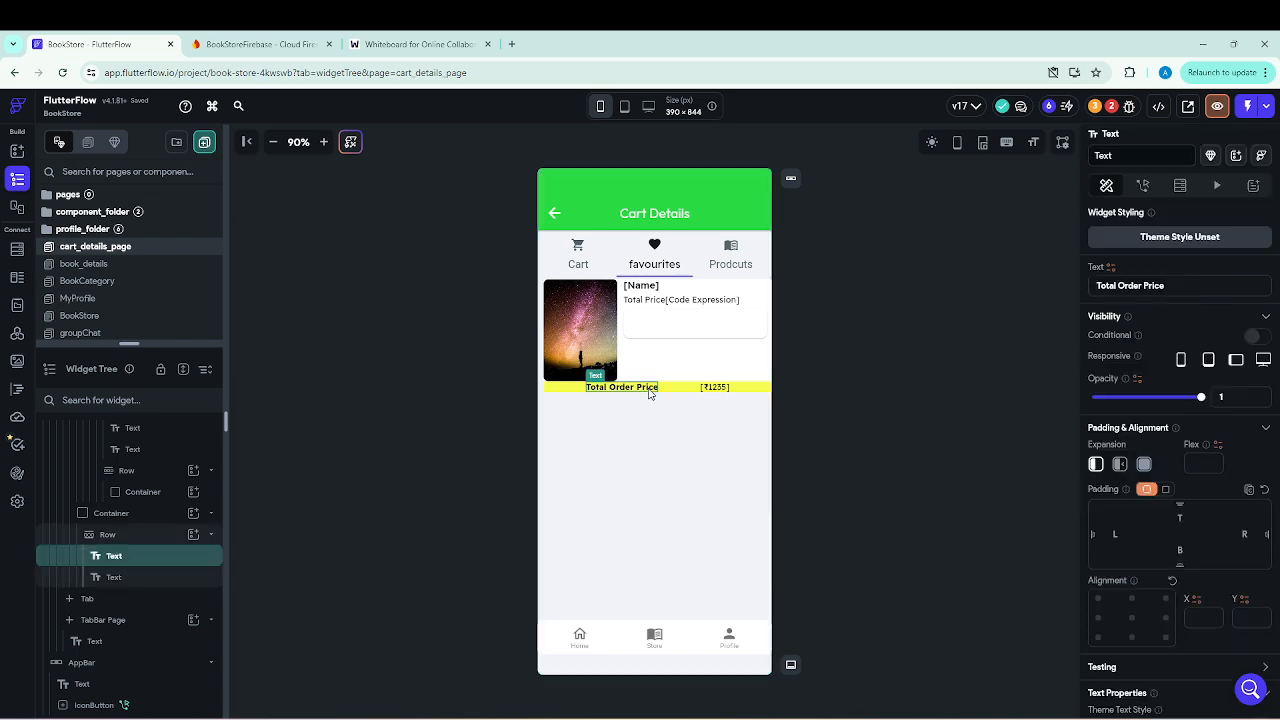
right_click(110, 536)
left_click(281, 460)
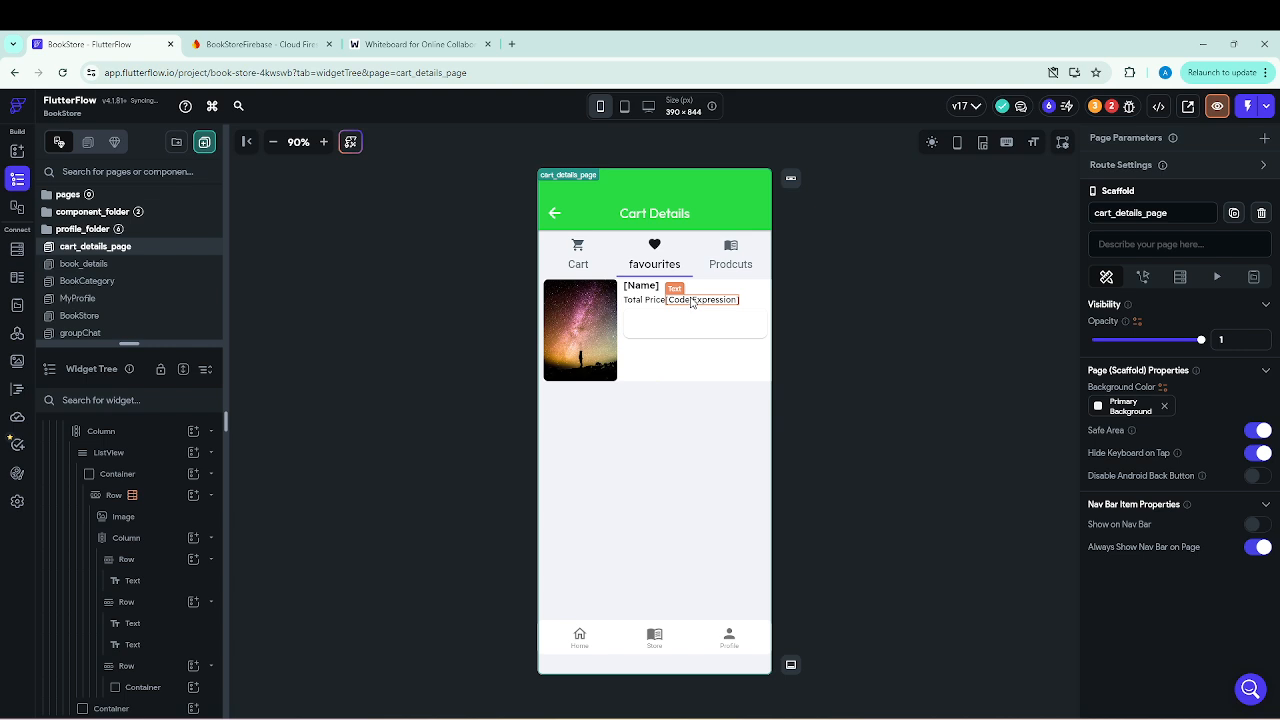
Delete the Code Expression Text and the Total Price Row that held it from the favourites book item.
left_click(687, 302)
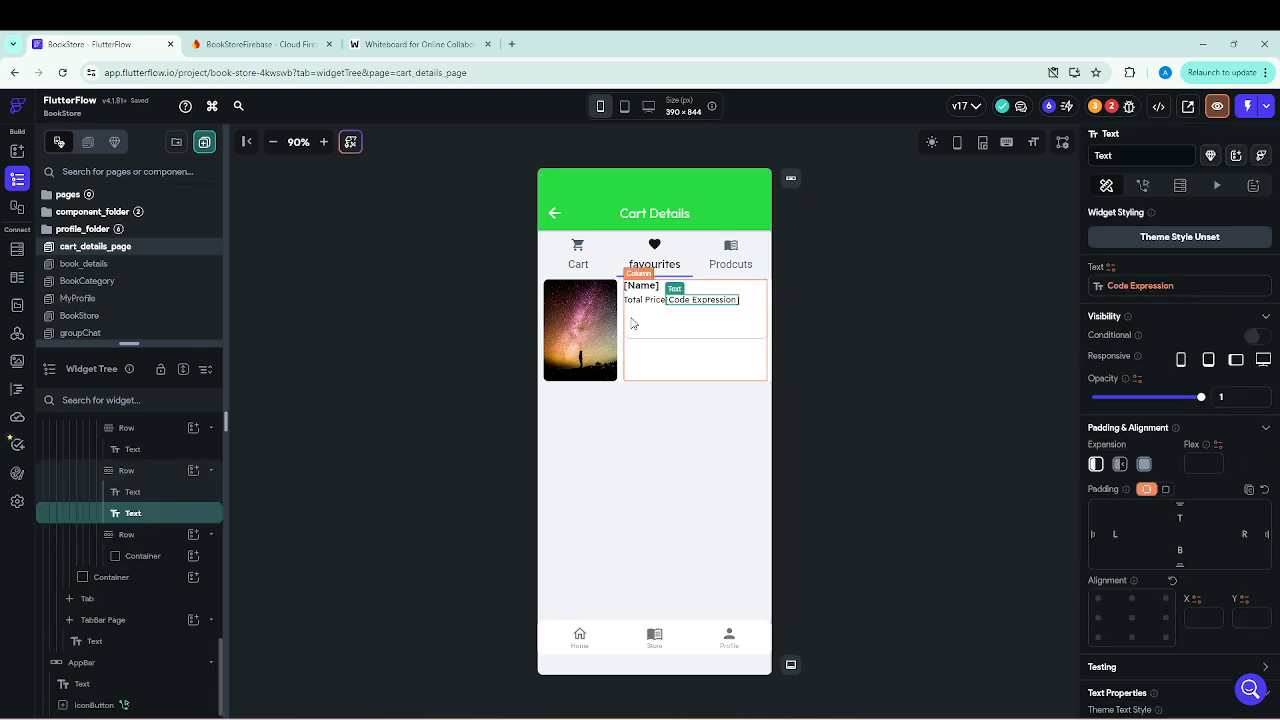
right_click(140, 515)
left_click(311, 420)
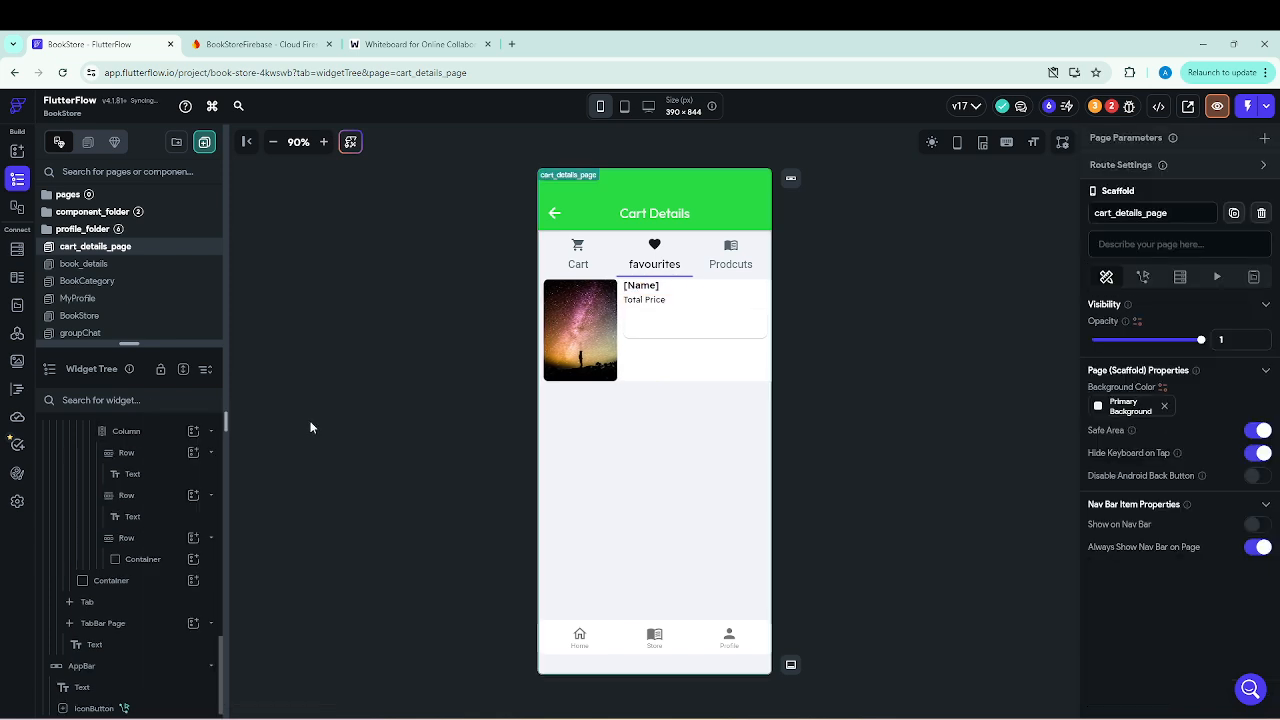
left_click(128, 496)
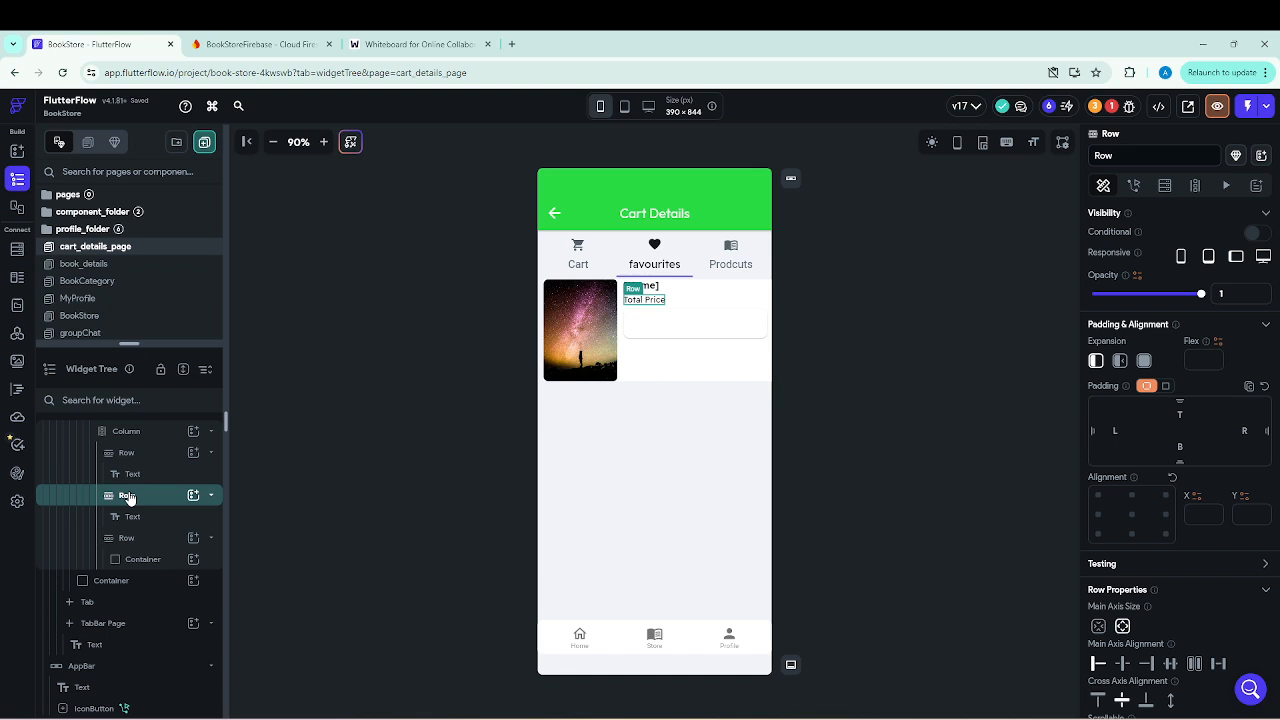
right_click(128, 497)
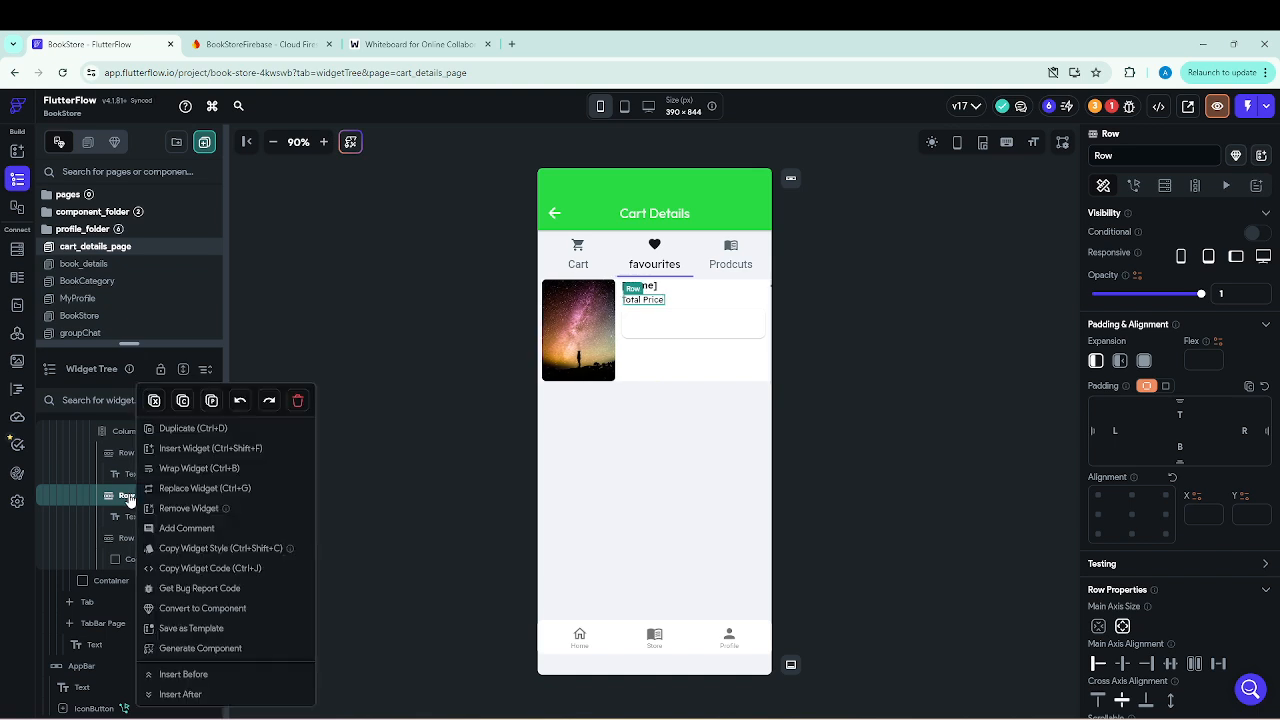
left_click(299, 402)
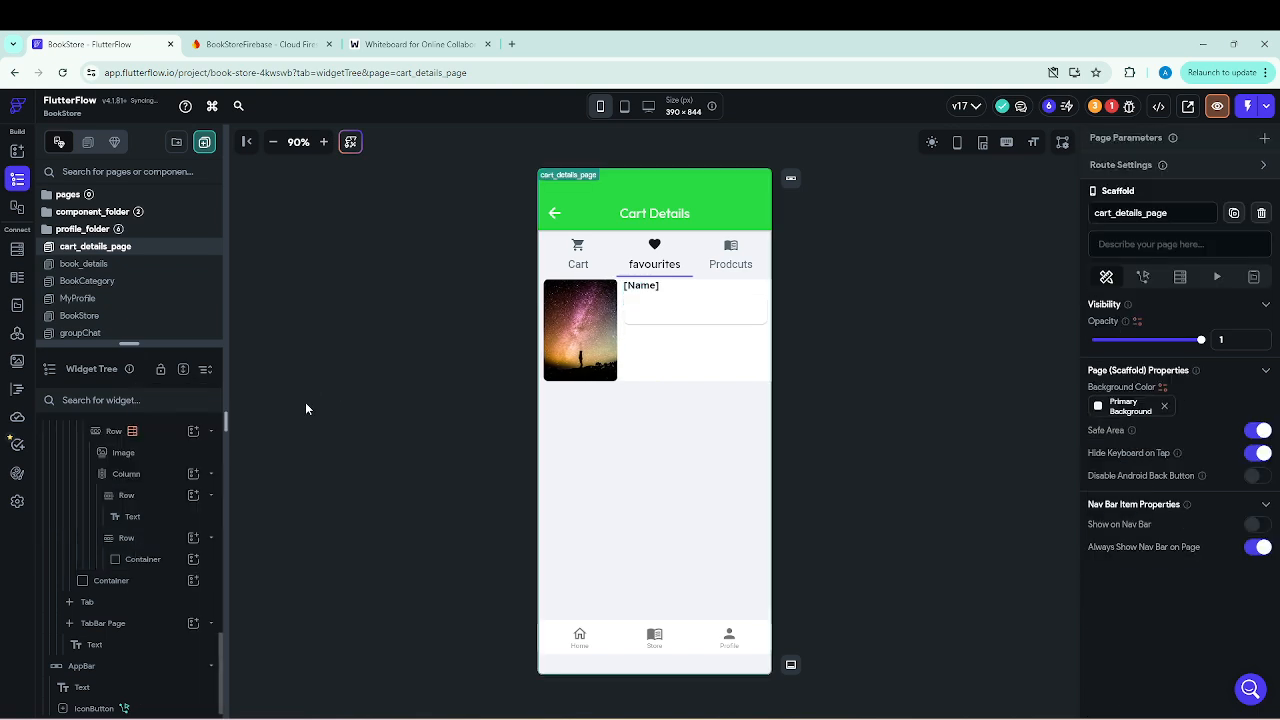
Check the variable bound to the Name Text, and delete the Row with the empty Container below it.
left_click(134, 520)
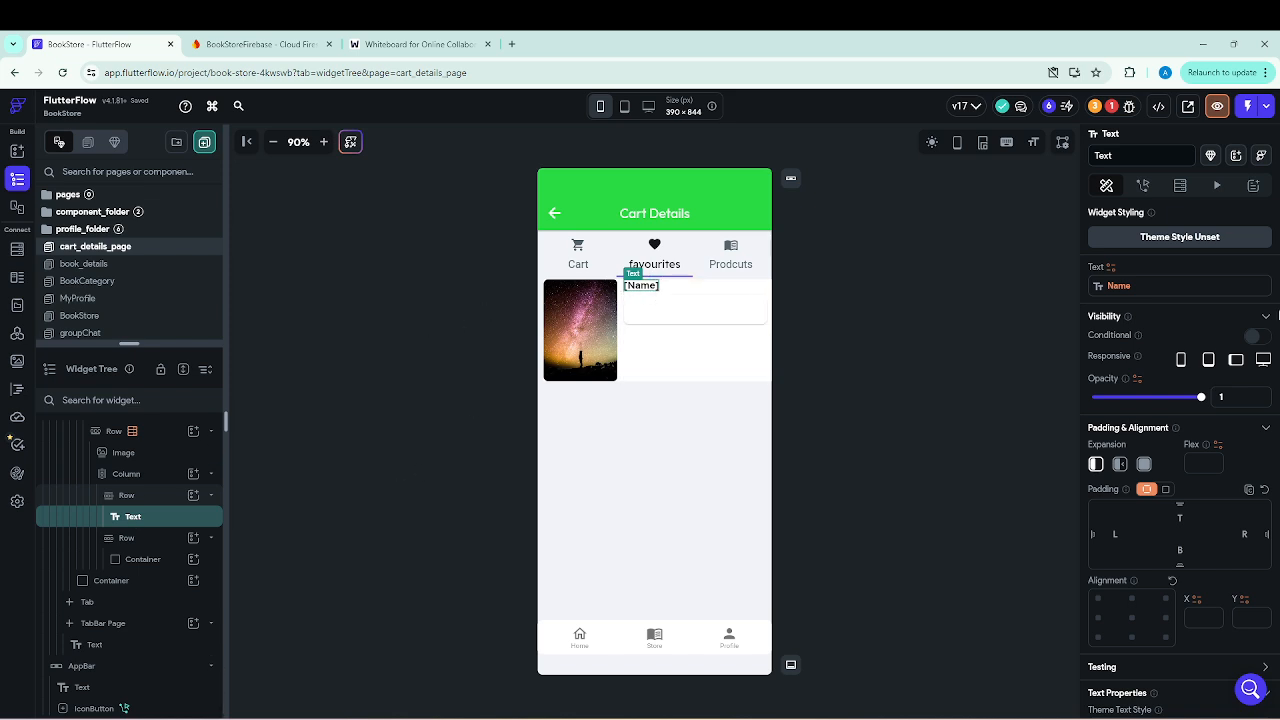
left_click(1115, 285)
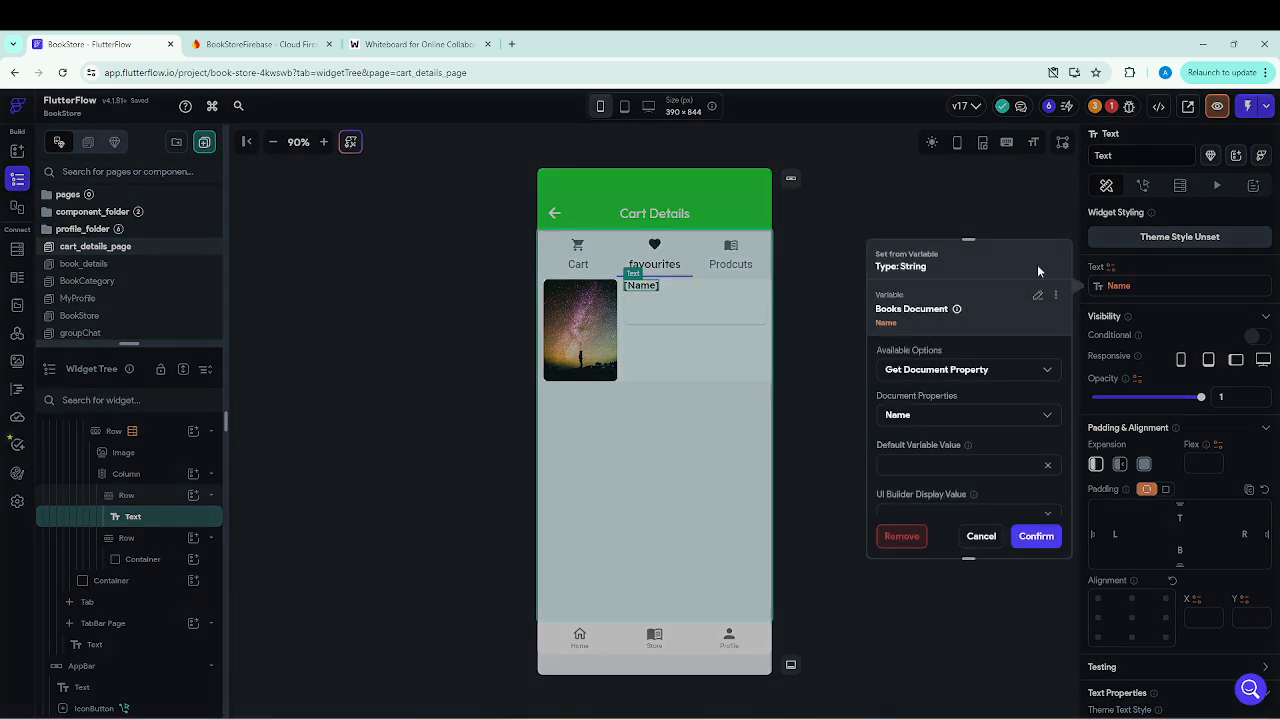
left_click(978, 540)
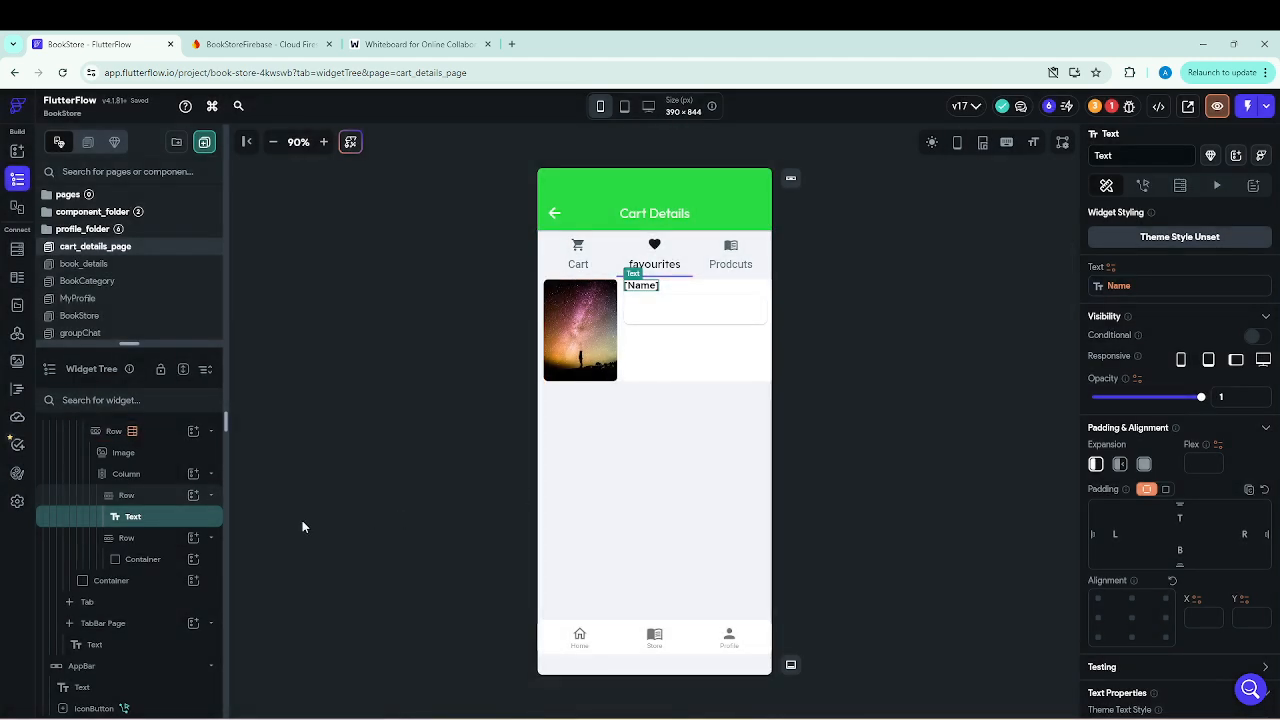
right_click(127, 540)
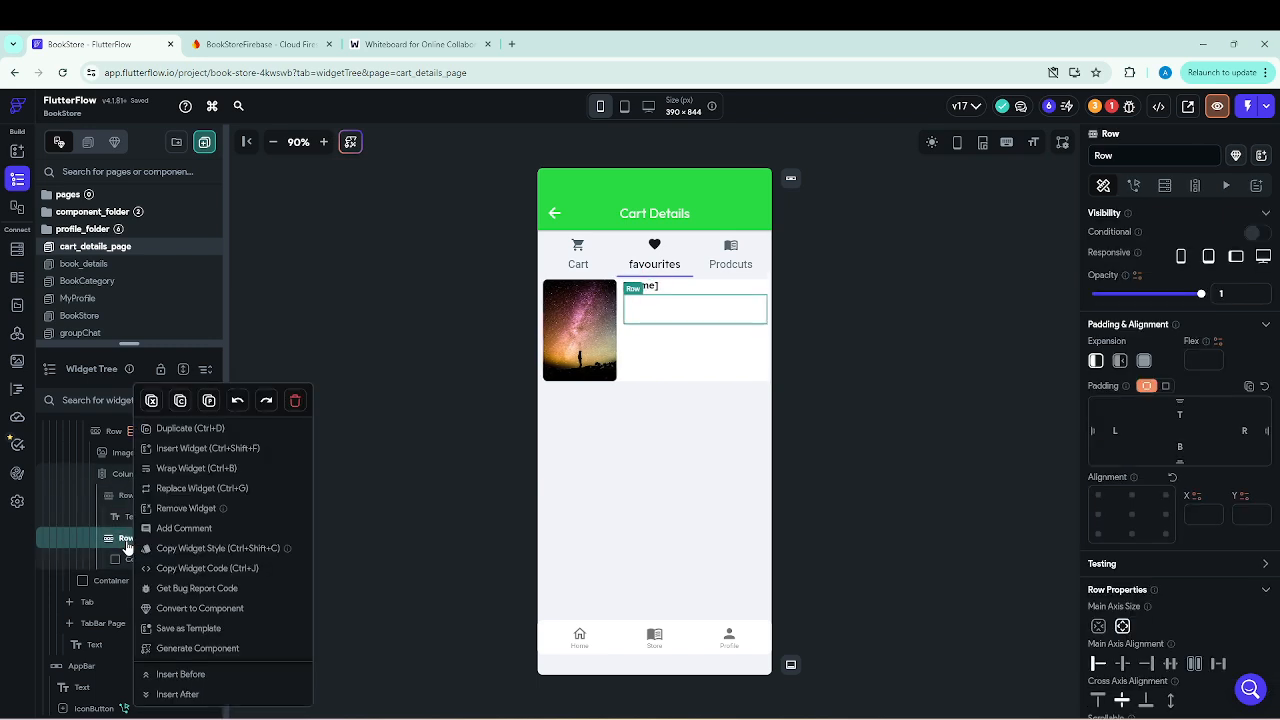
left_click(294, 401)
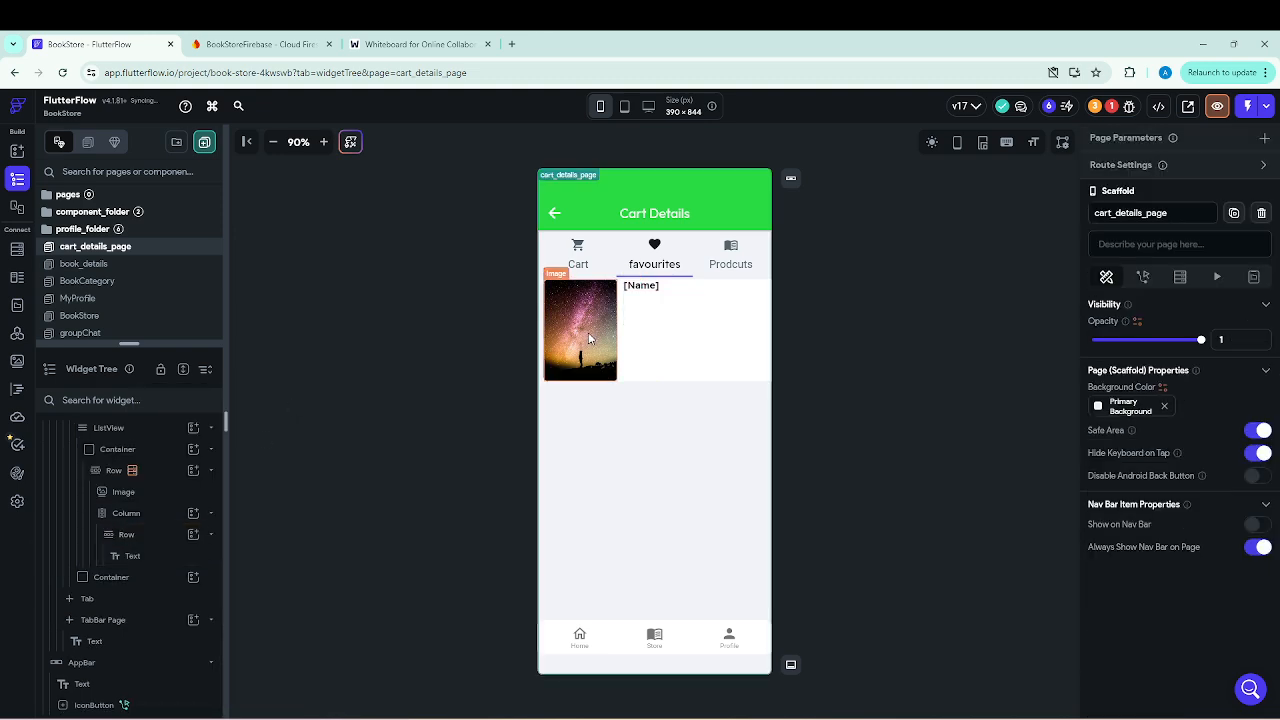
left_click(648, 289)
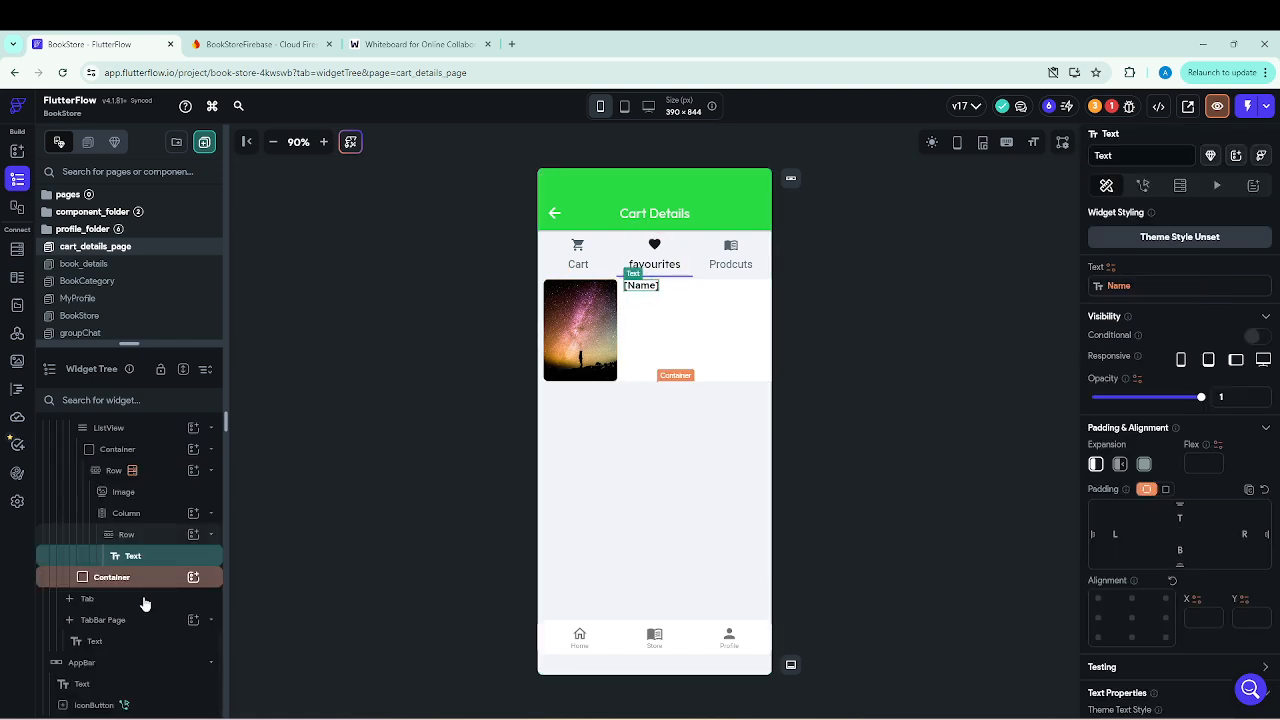
left_click(194, 535)
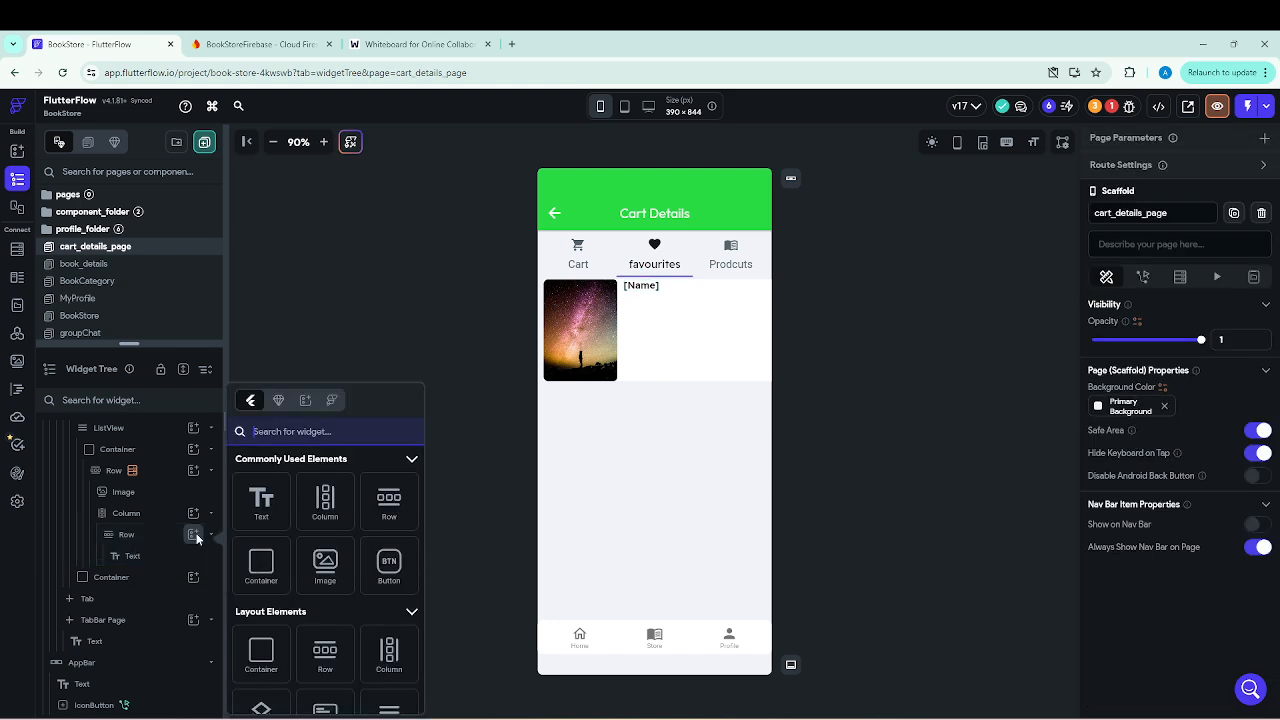
type("button")
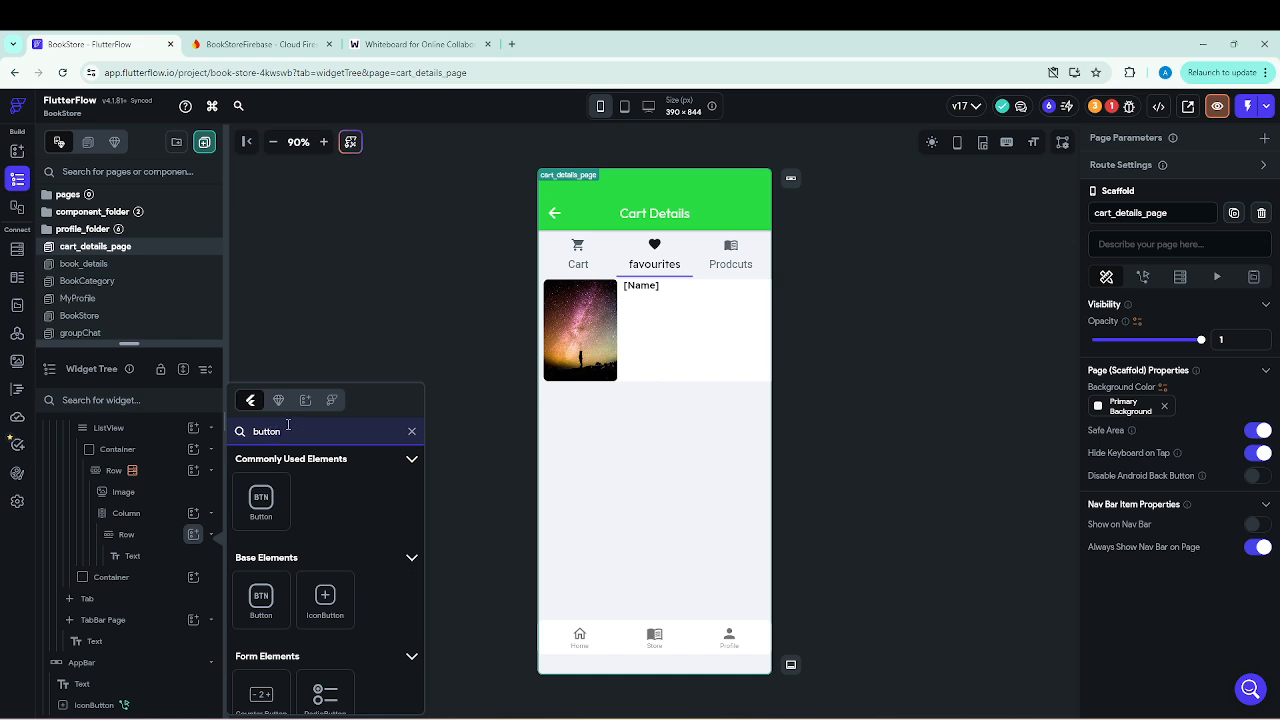
left_click(261, 598)
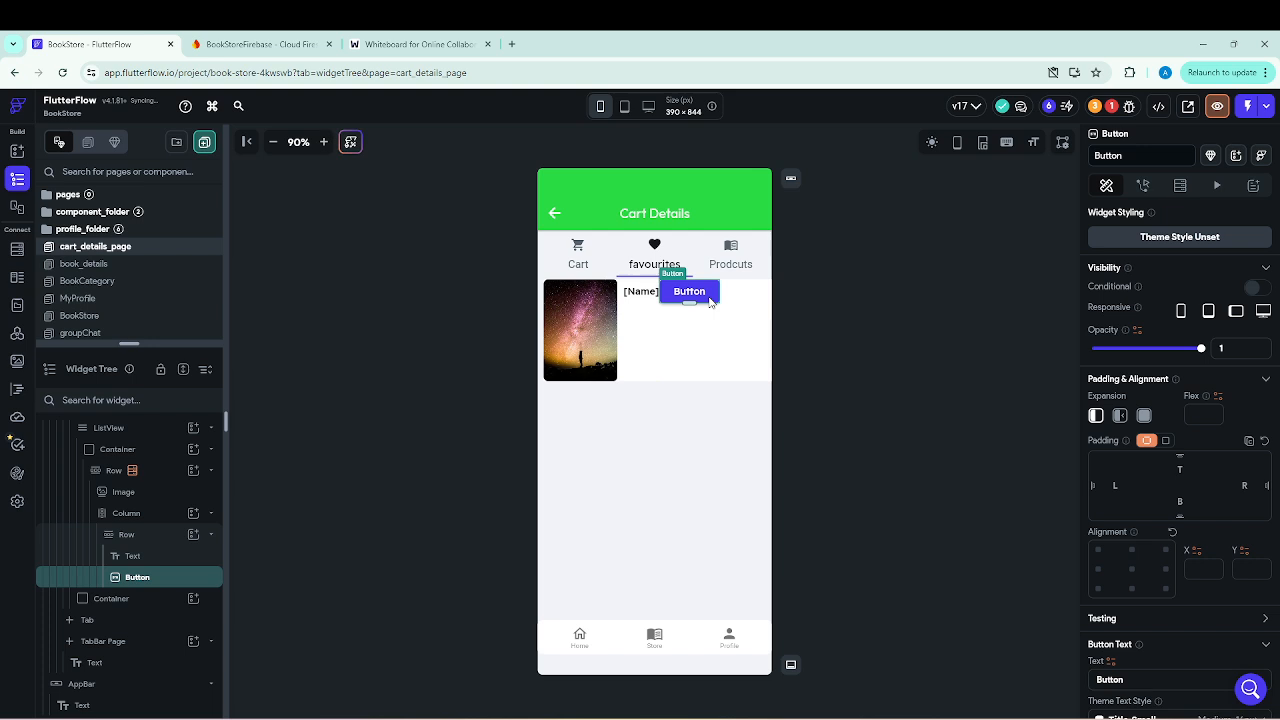
right_click(142, 583)
left_click(313, 423)
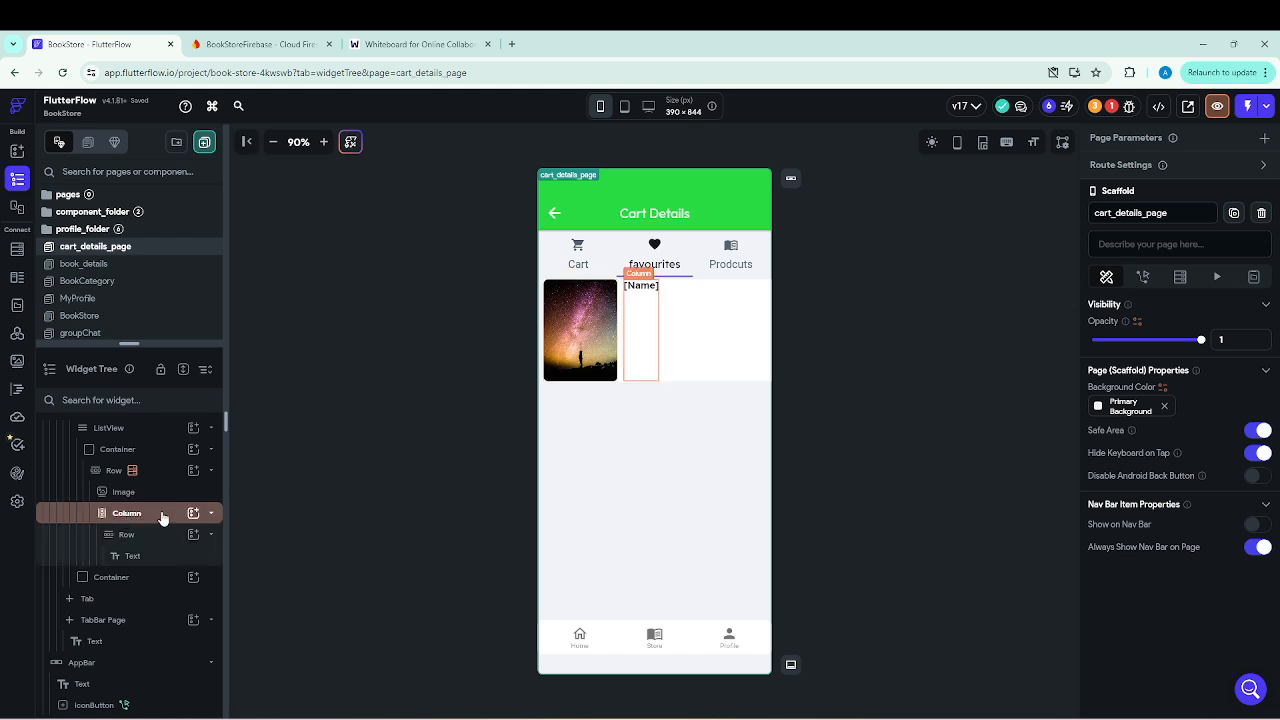
Add a Button widget to the favourites book item's Column, below the Row holding the Name Text.
left_click(195, 514)
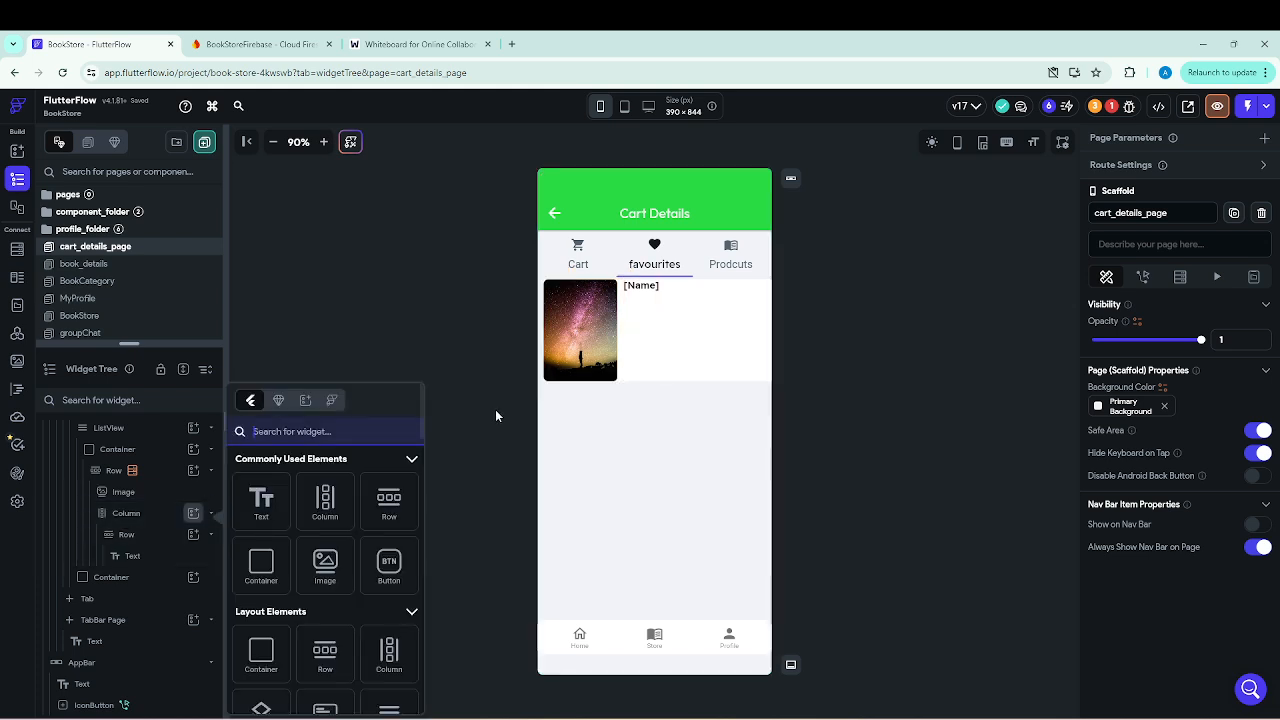
left_click(597, 494)
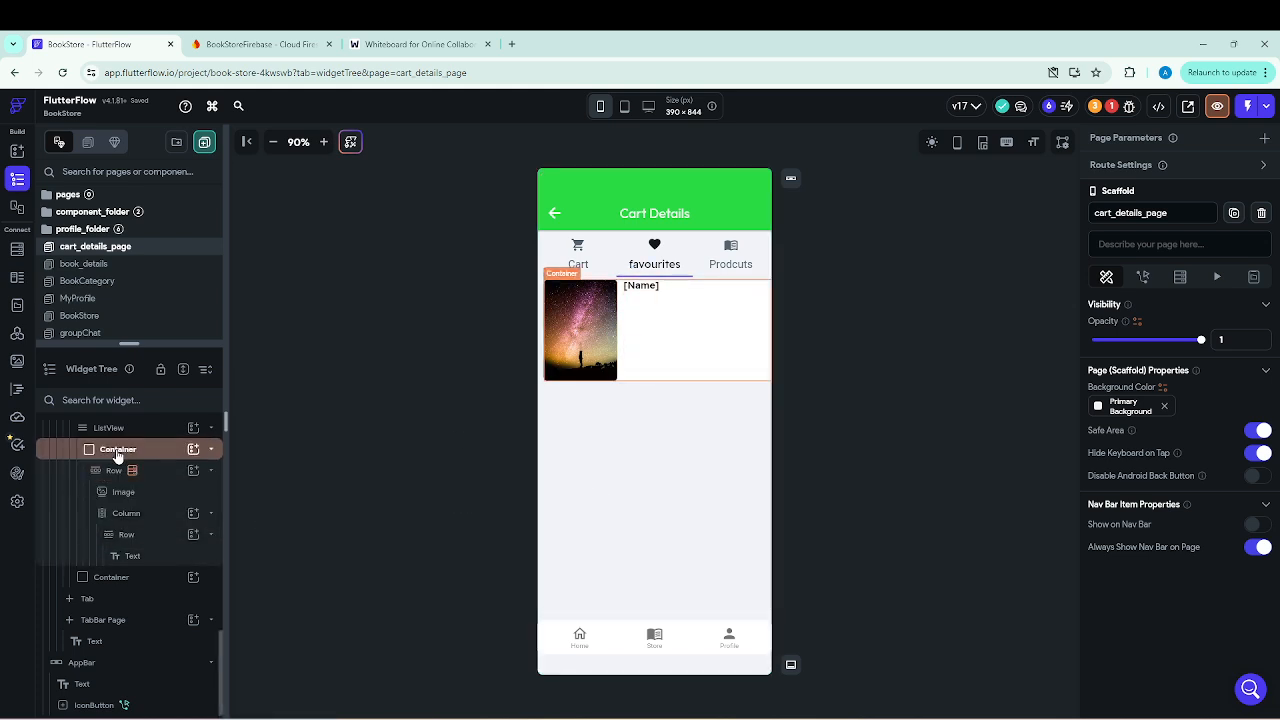
left_click(135, 518)
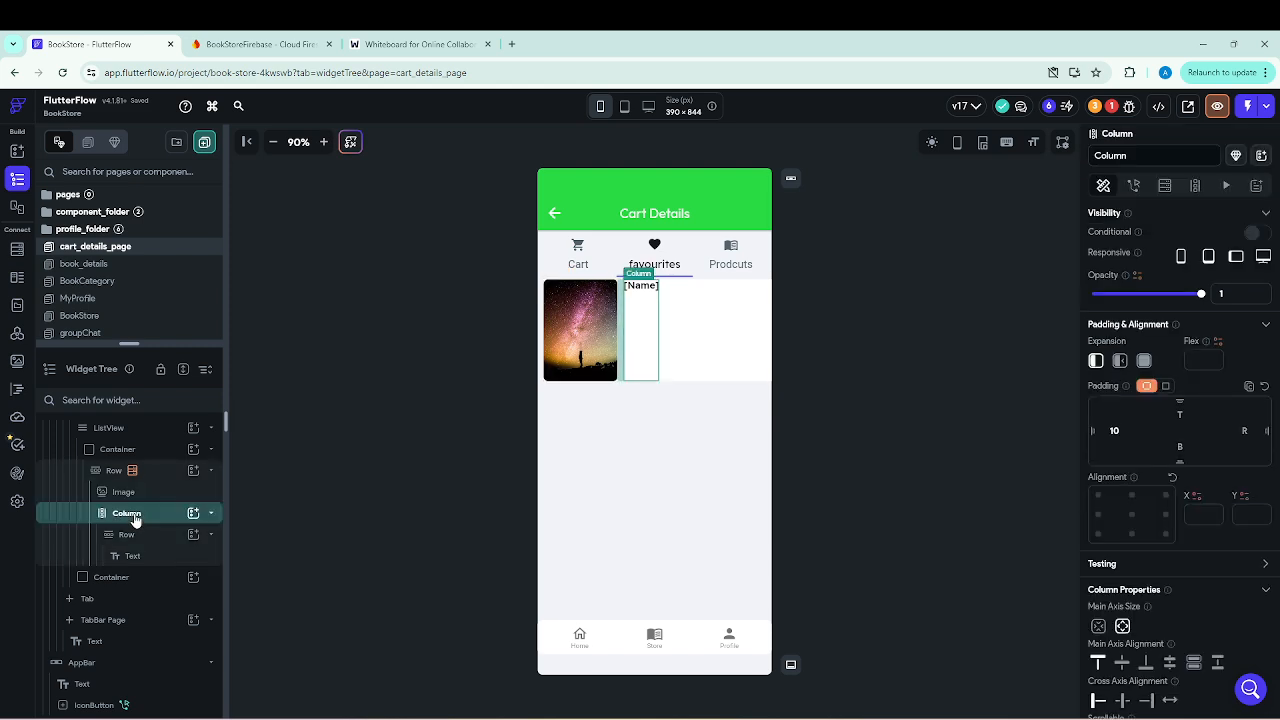
left_click(194, 514)
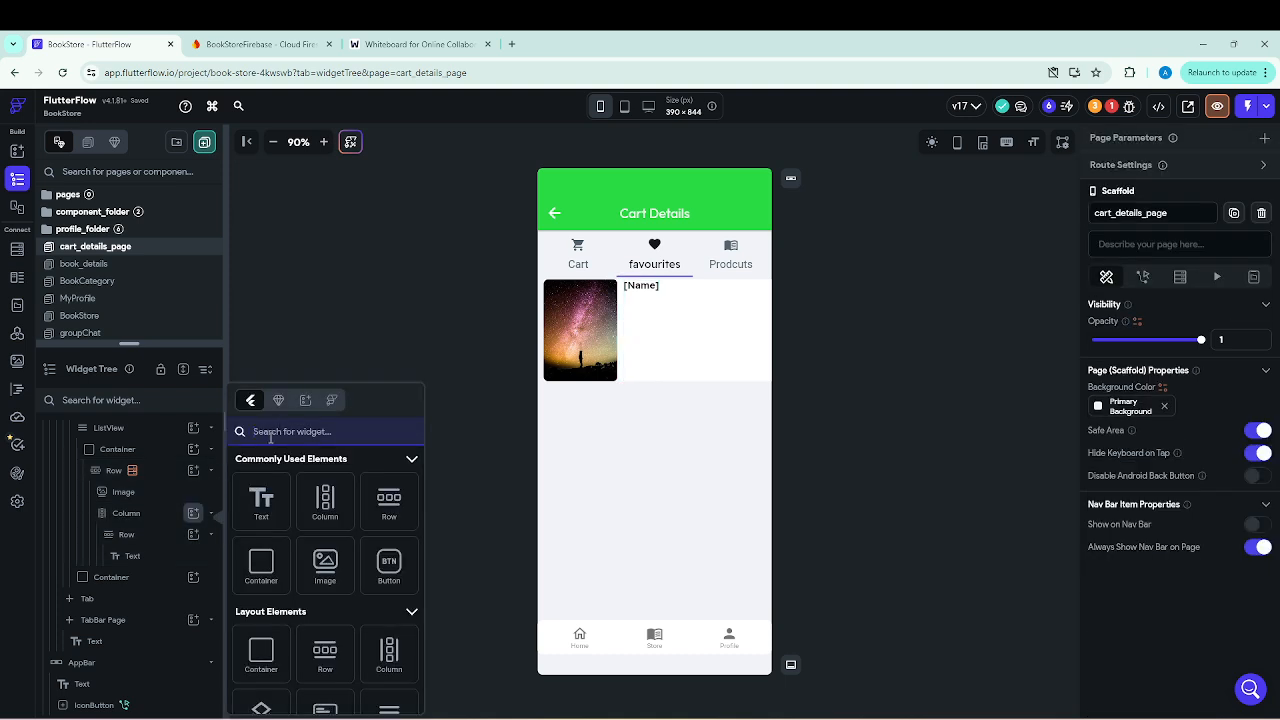
type("butt")
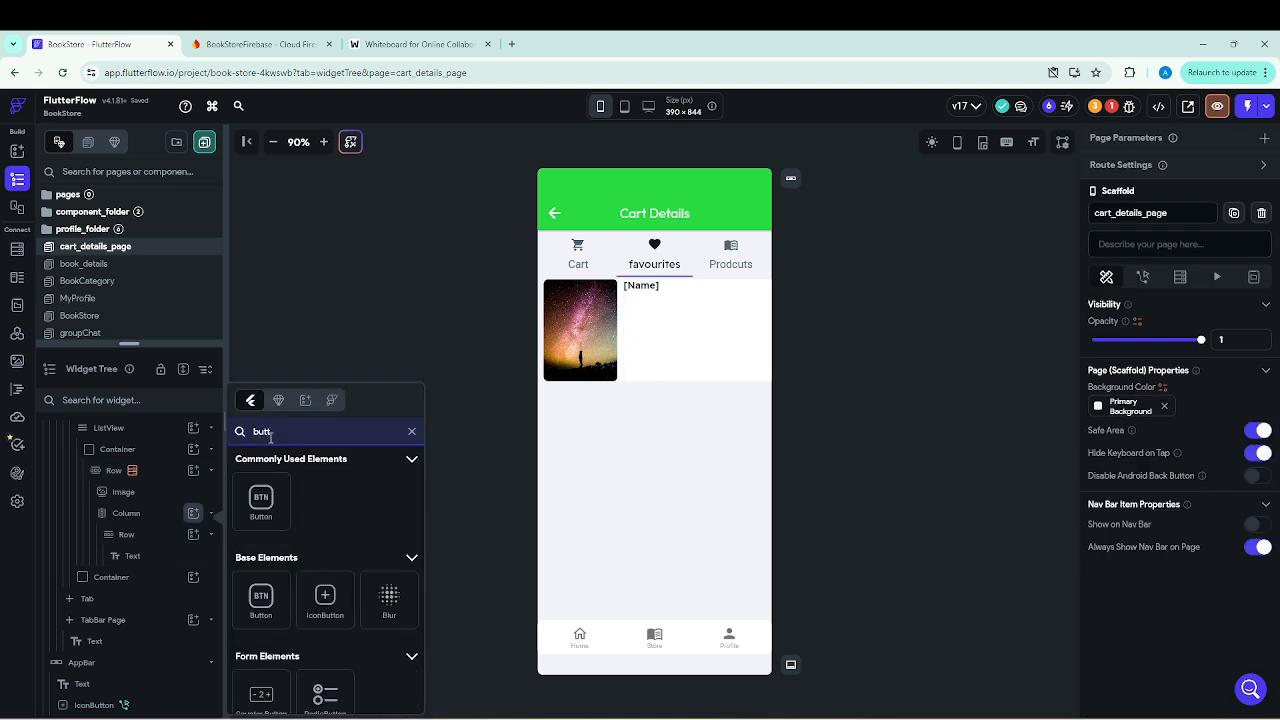
left_click(262, 500)
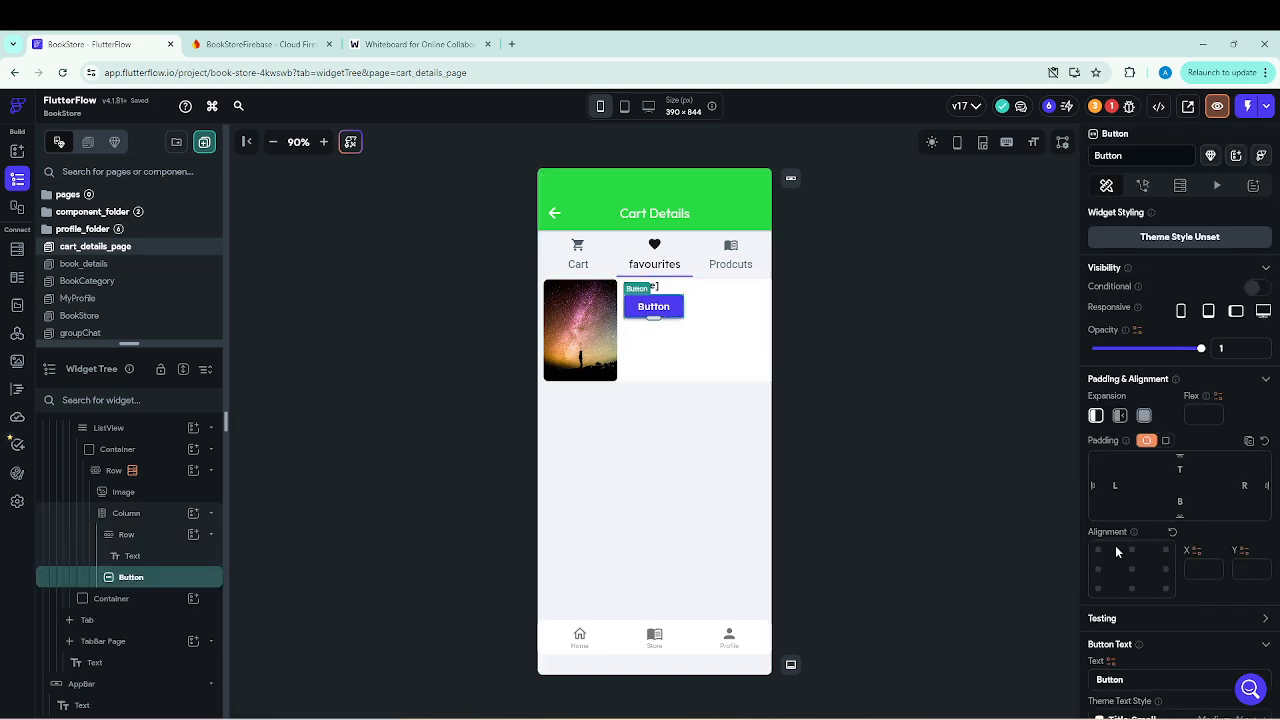
Set the new button's text to "Books Details".
left_click_drag(1129, 679, 1094, 679)
type("Book")
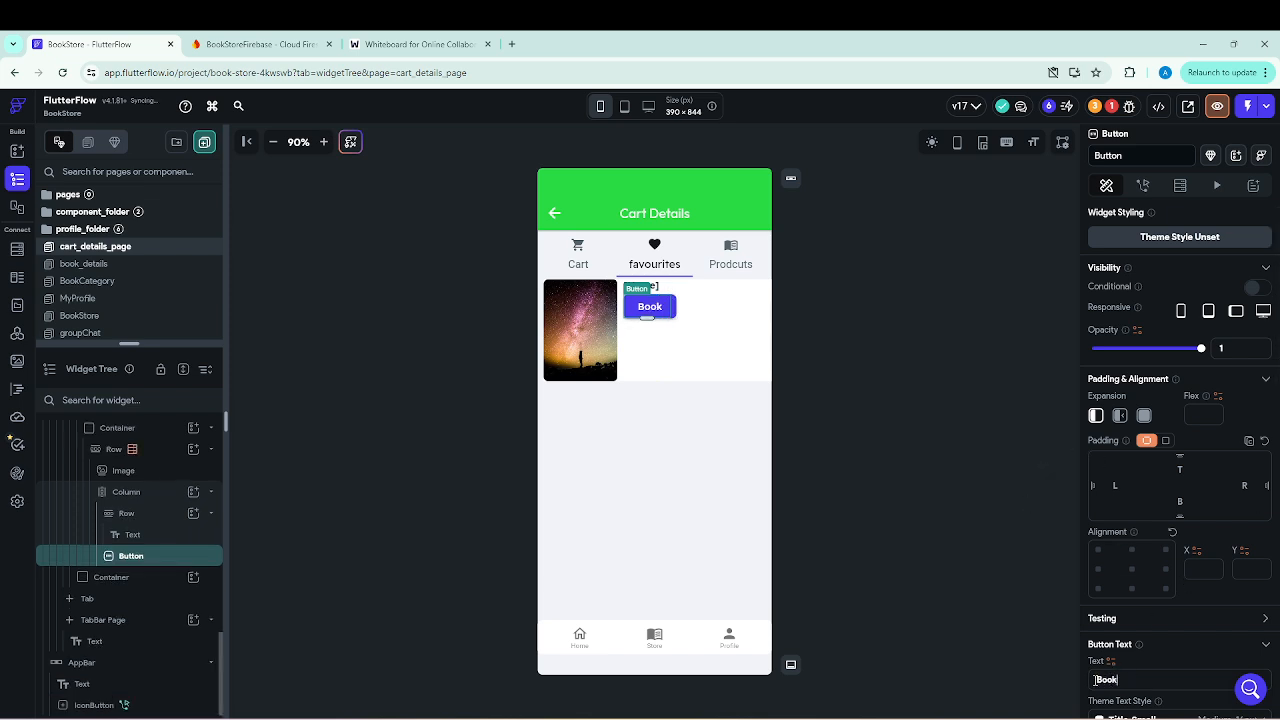
type("s Detail")
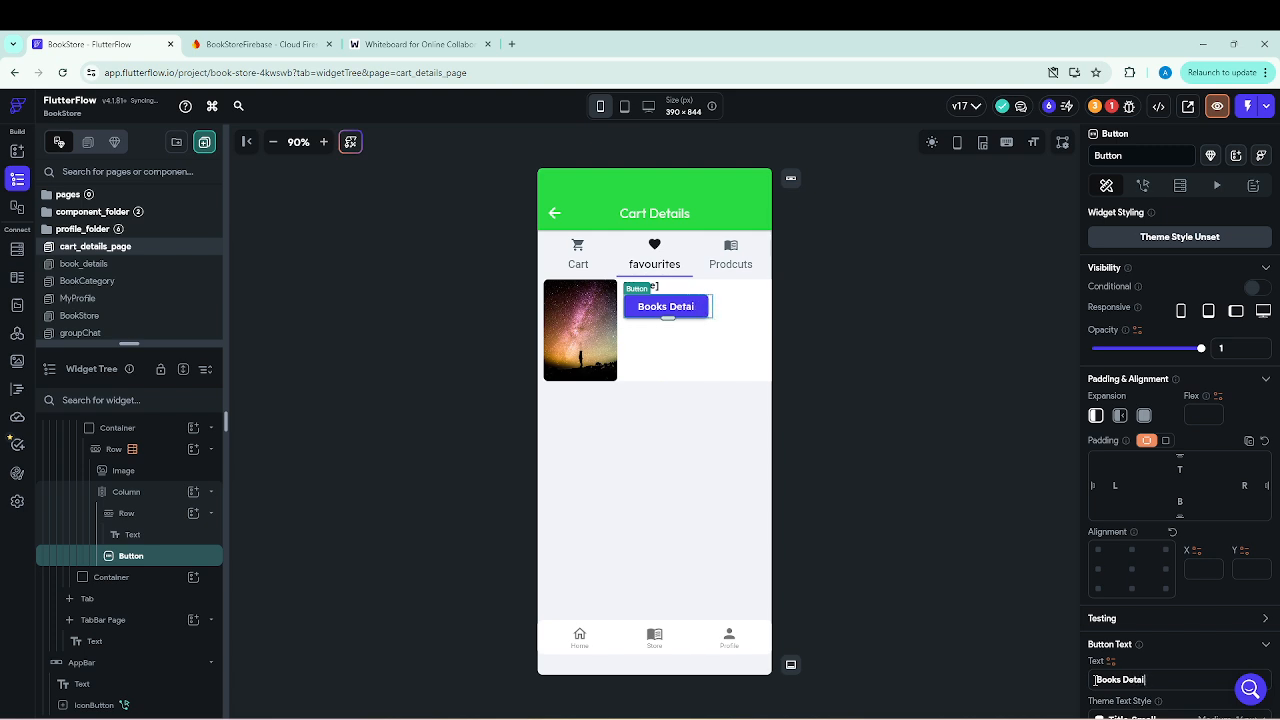
type("ss")
Change the Books Details button's fill color to yellow #DFEF39.
scroll(1152, 616, "down", 3)
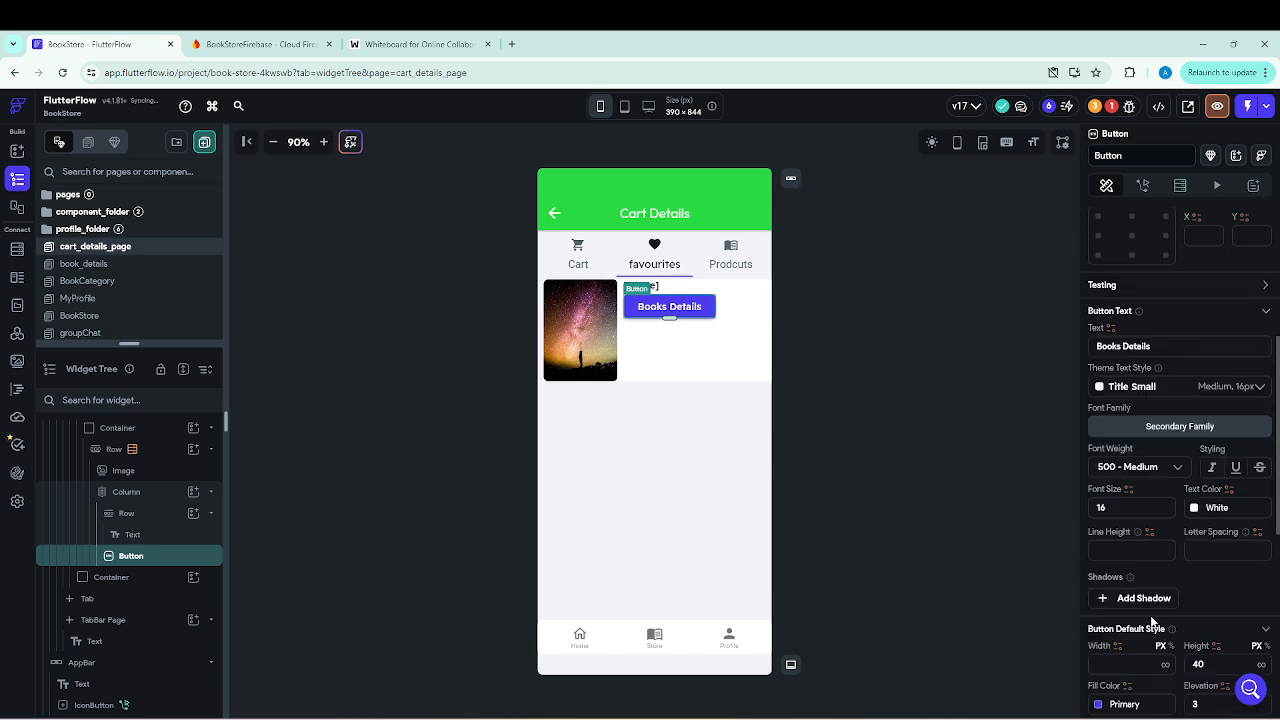
scroll(1152, 616, "down", 1)
left_click(1099, 572)
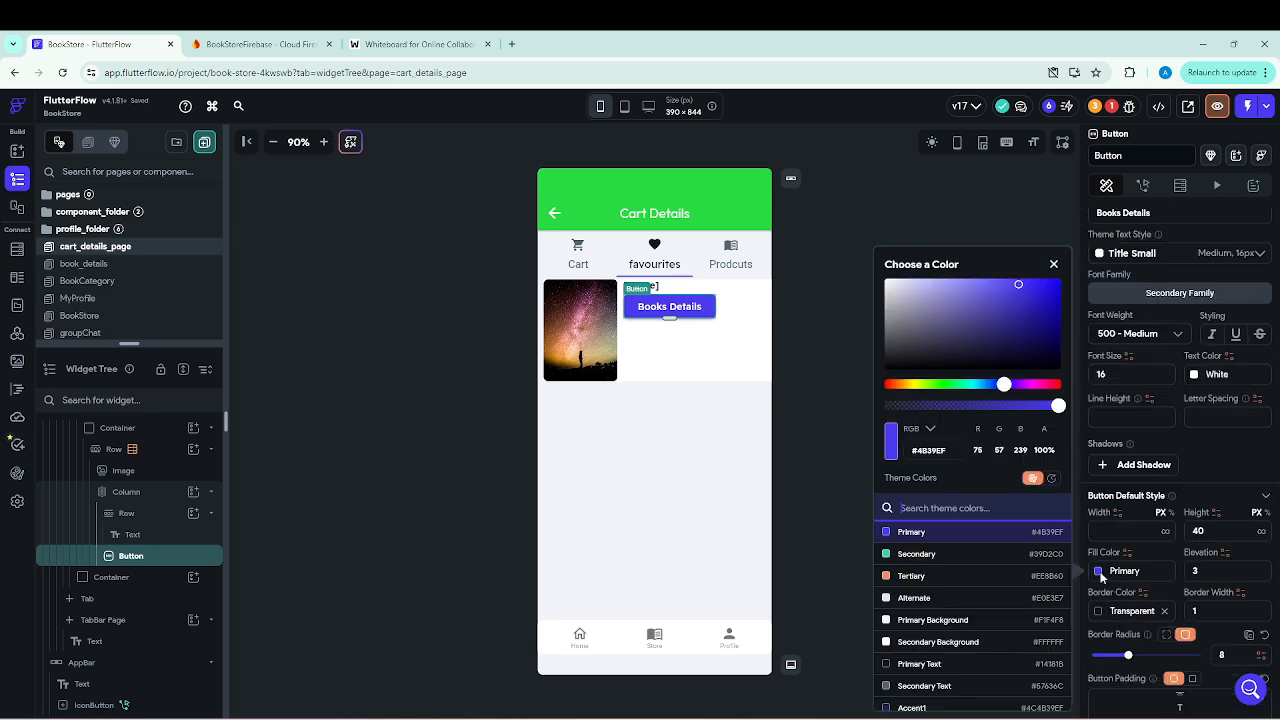
left_click(919, 385)
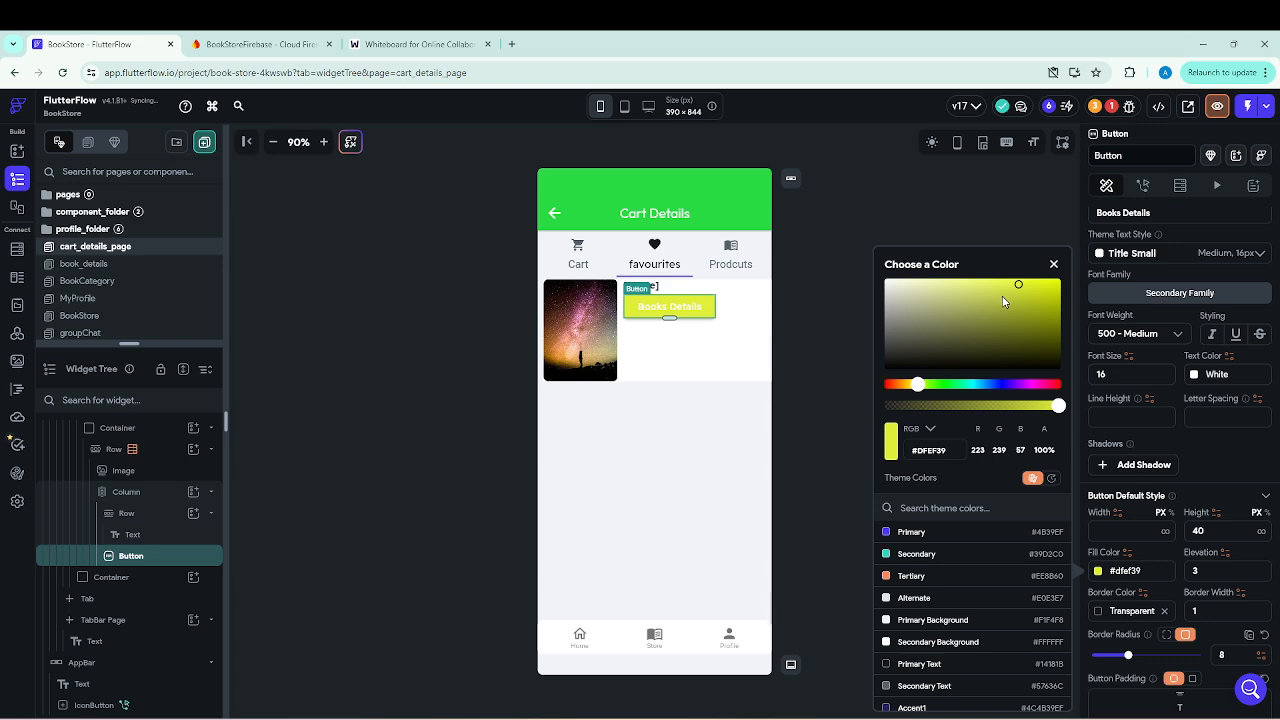
left_click(826, 593)
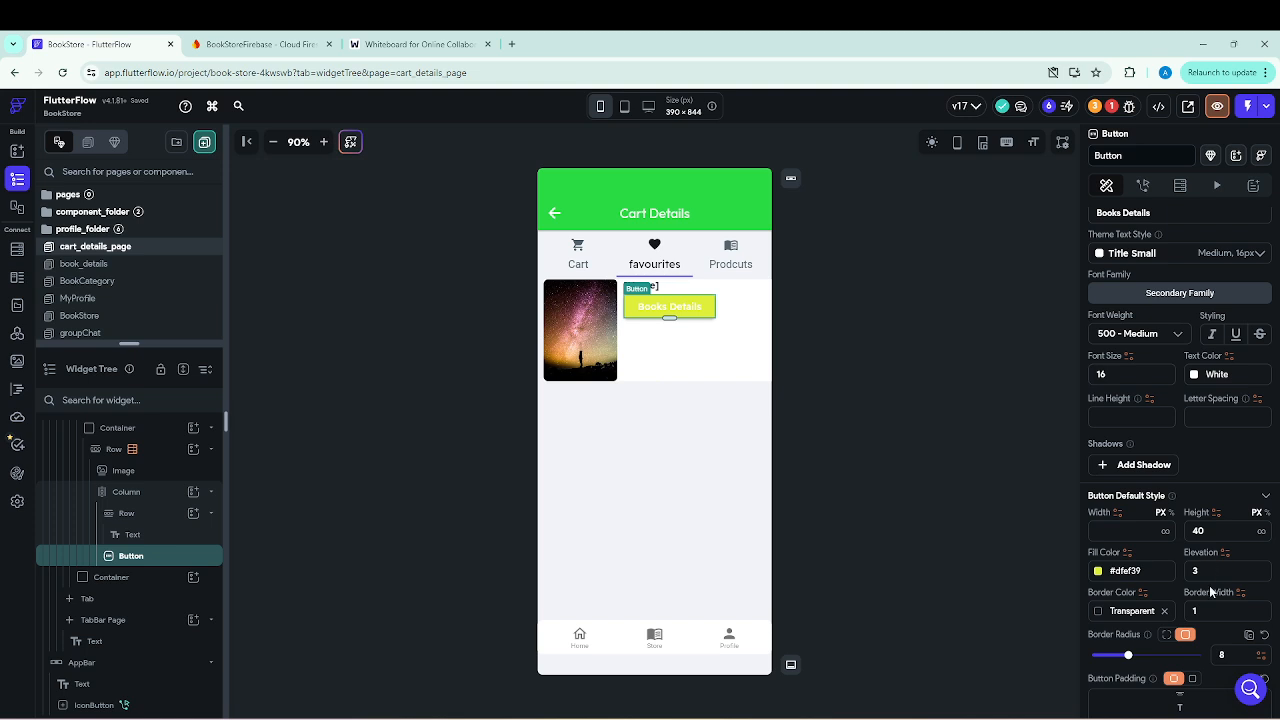
Set the Books Details button's text color to the Primary Text theme color.
scroll(1210, 590, "down", 1)
scroll(1209, 585, "up", 1)
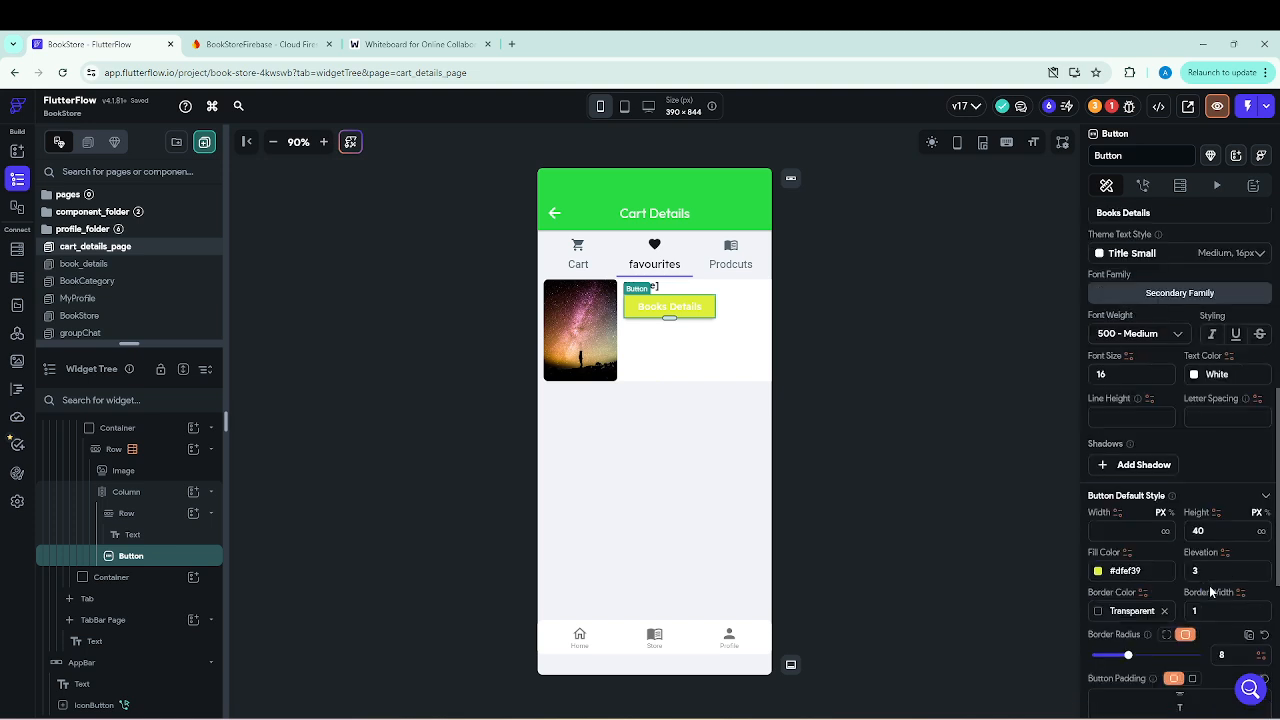
left_click(1193, 375)
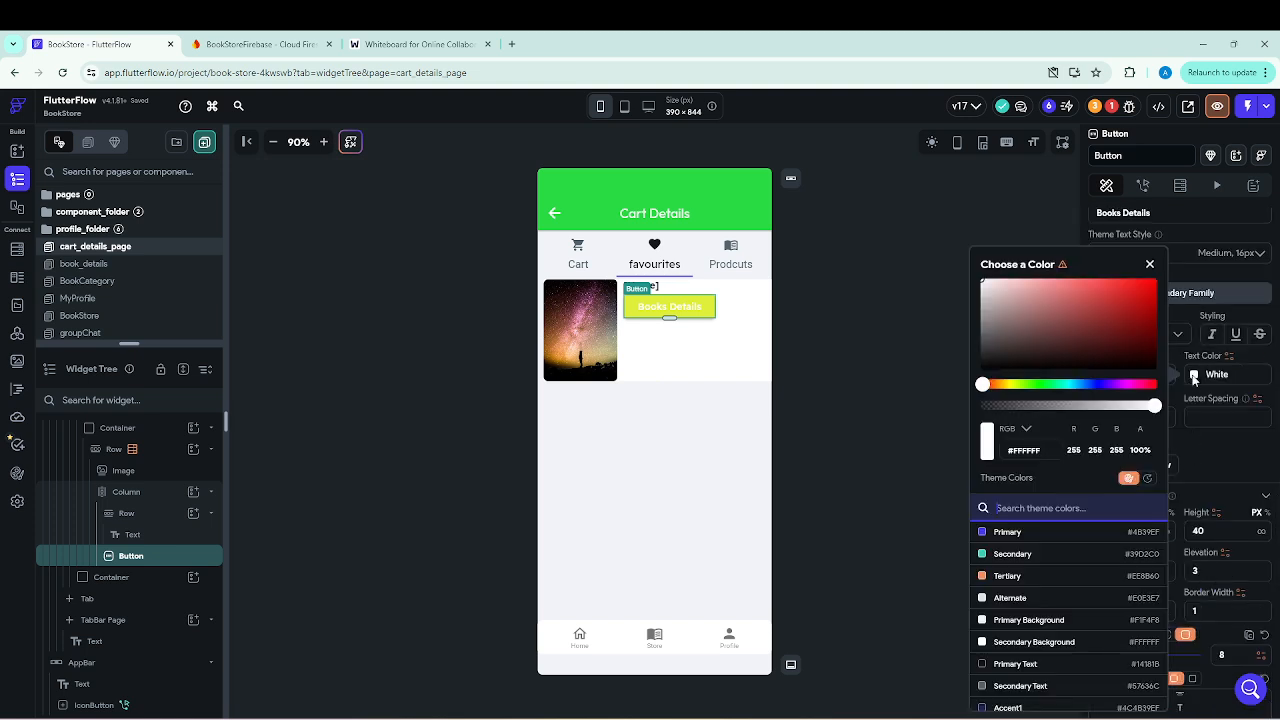
left_click(986, 665)
left_click(900, 473)
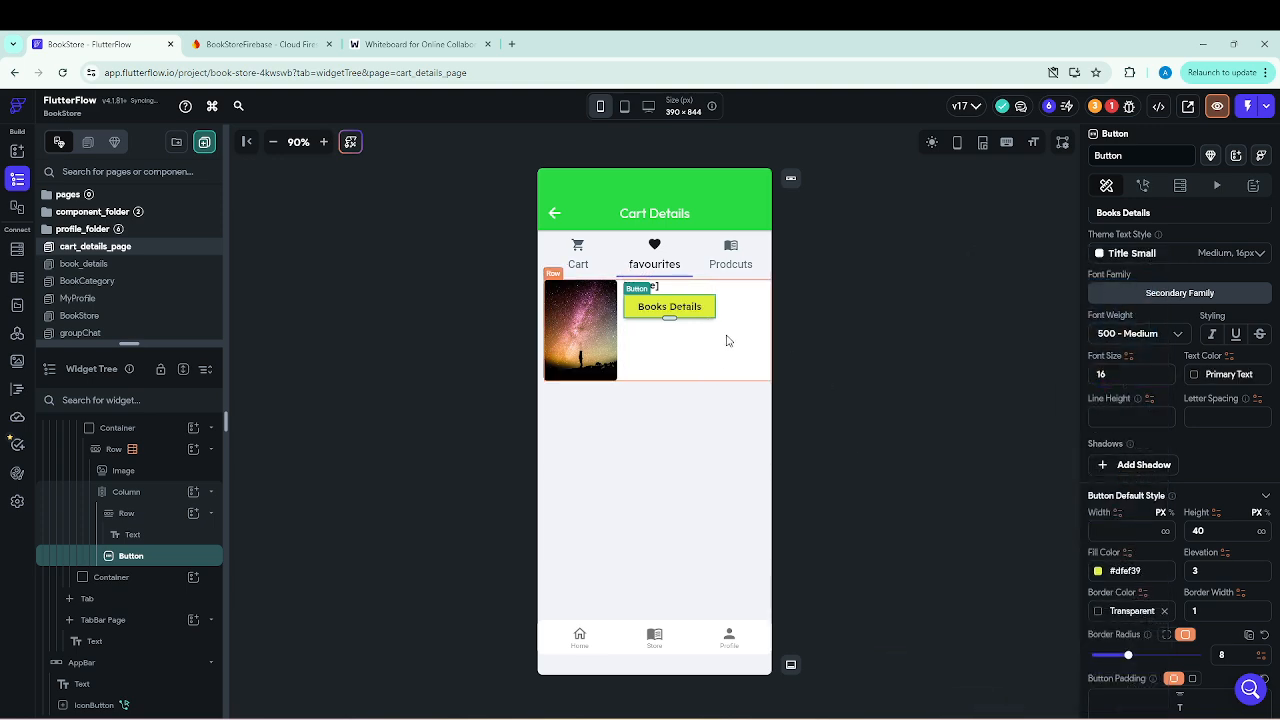
Open the BookCategory page and copy the filled-heart IconButton from the first book card.
left_click(714, 364)
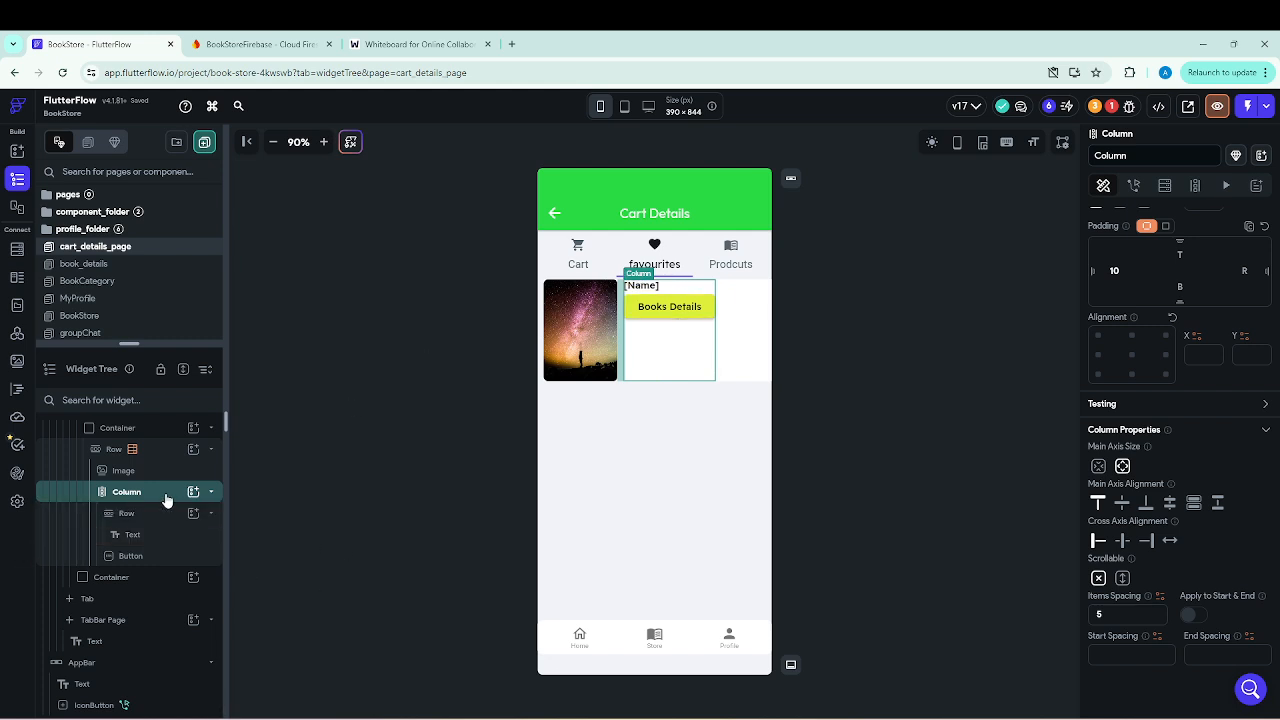
left_click_drag(148, 344, 152, 441)
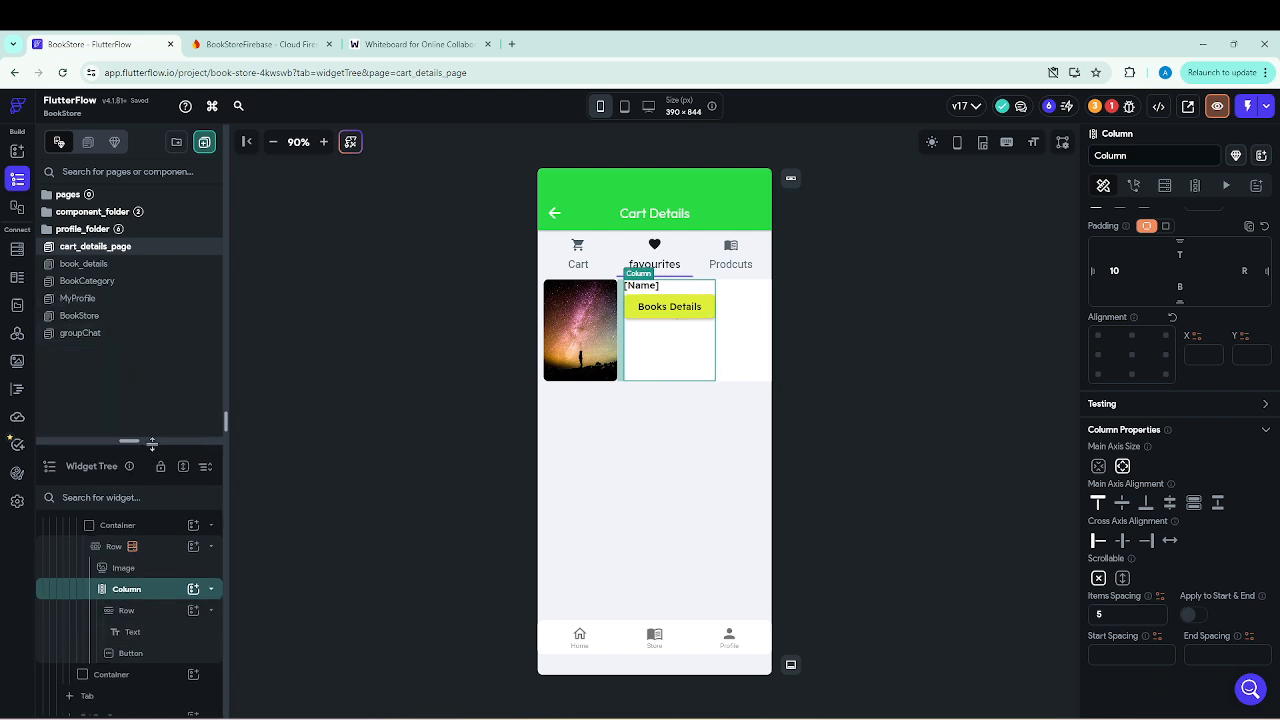
left_click(90, 282)
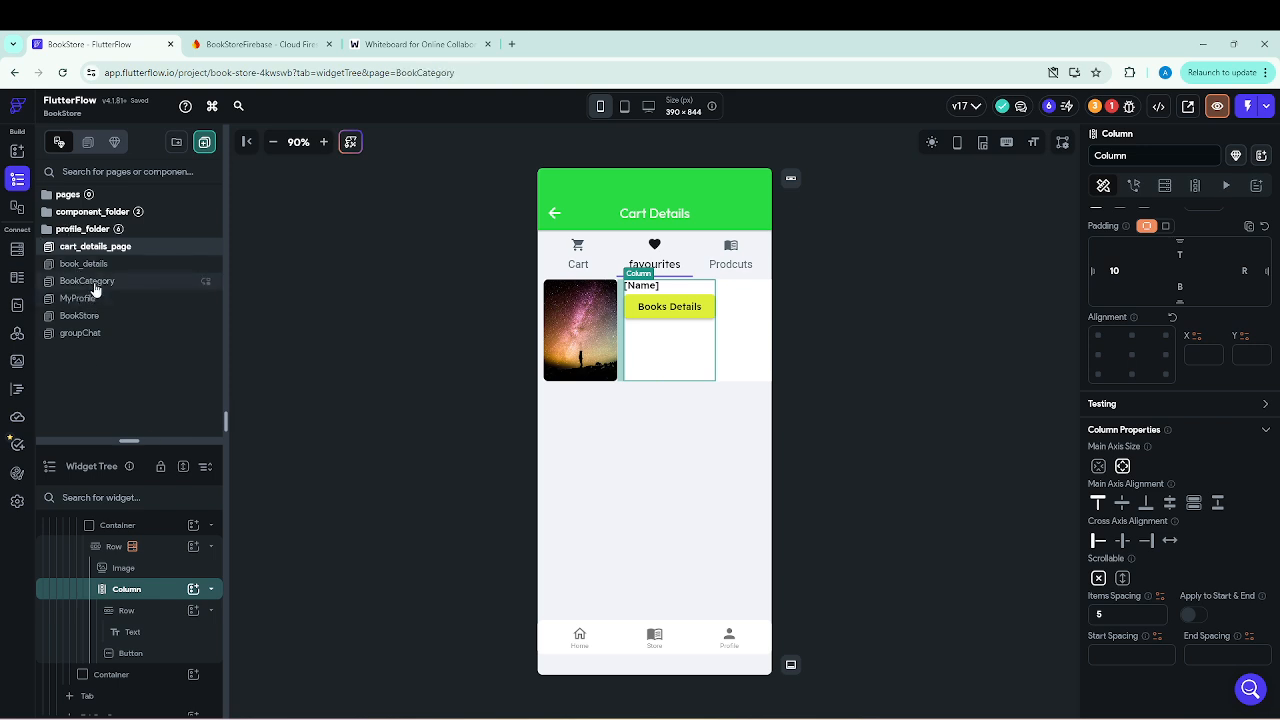
left_click(598, 584)
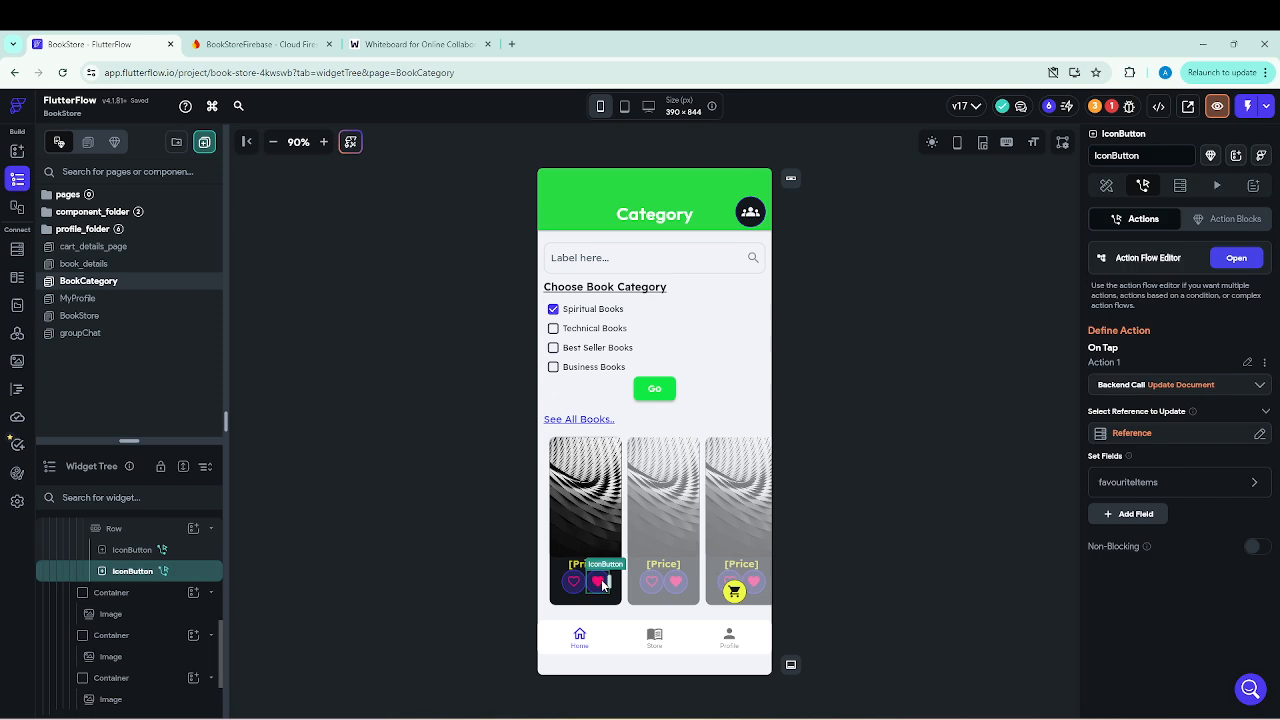
right_click(598, 589)
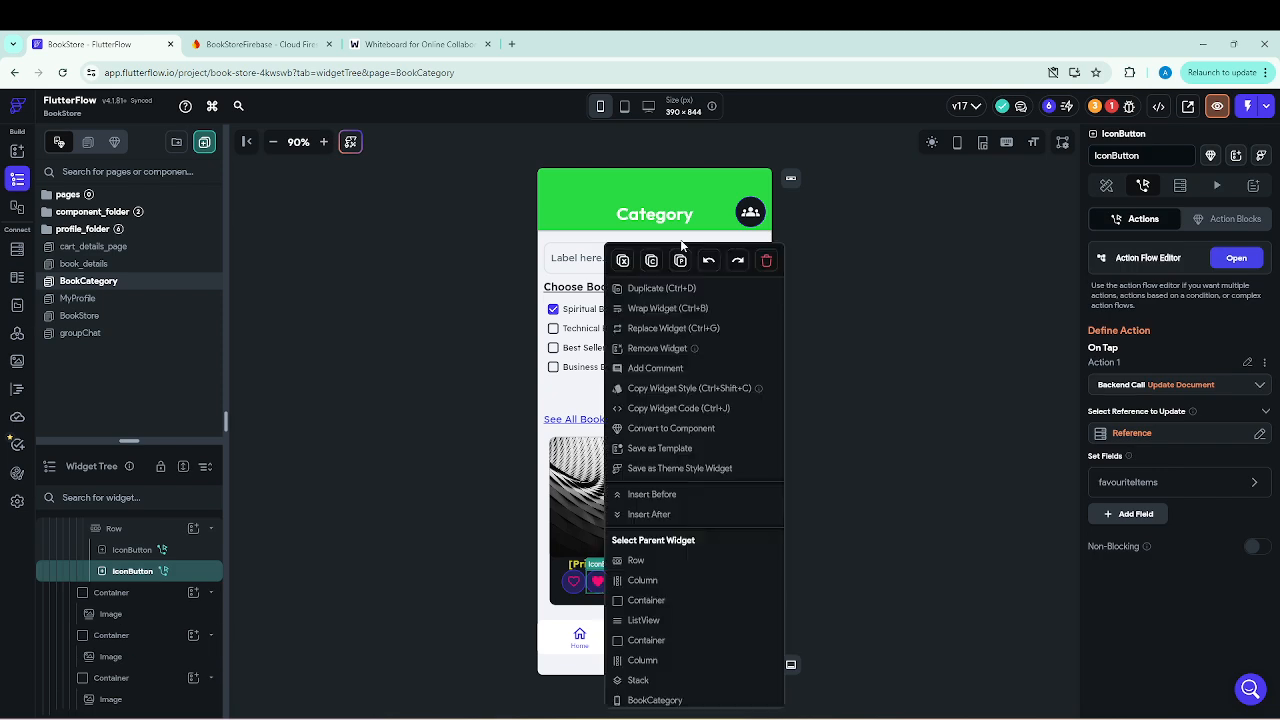
left_click(656, 264)
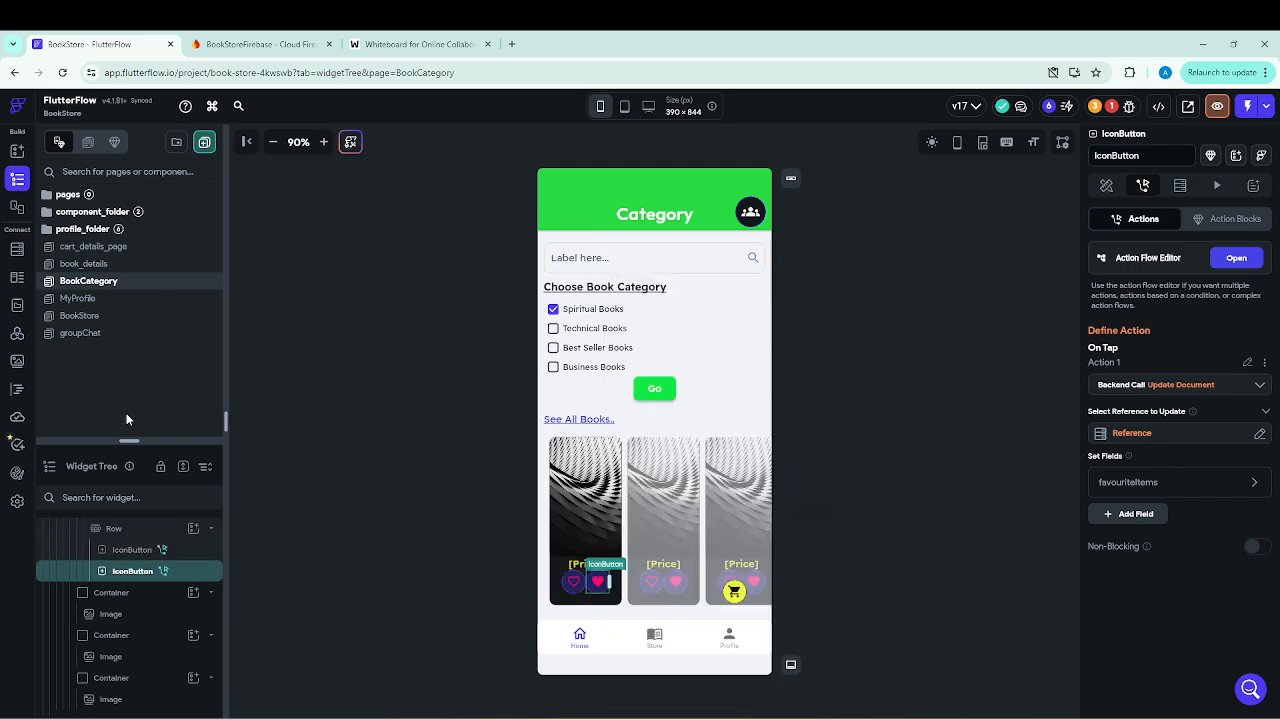
Return to cart_details_page, show its favourites tab and locate the Books Details button in the widget tree.
left_click(98, 250)
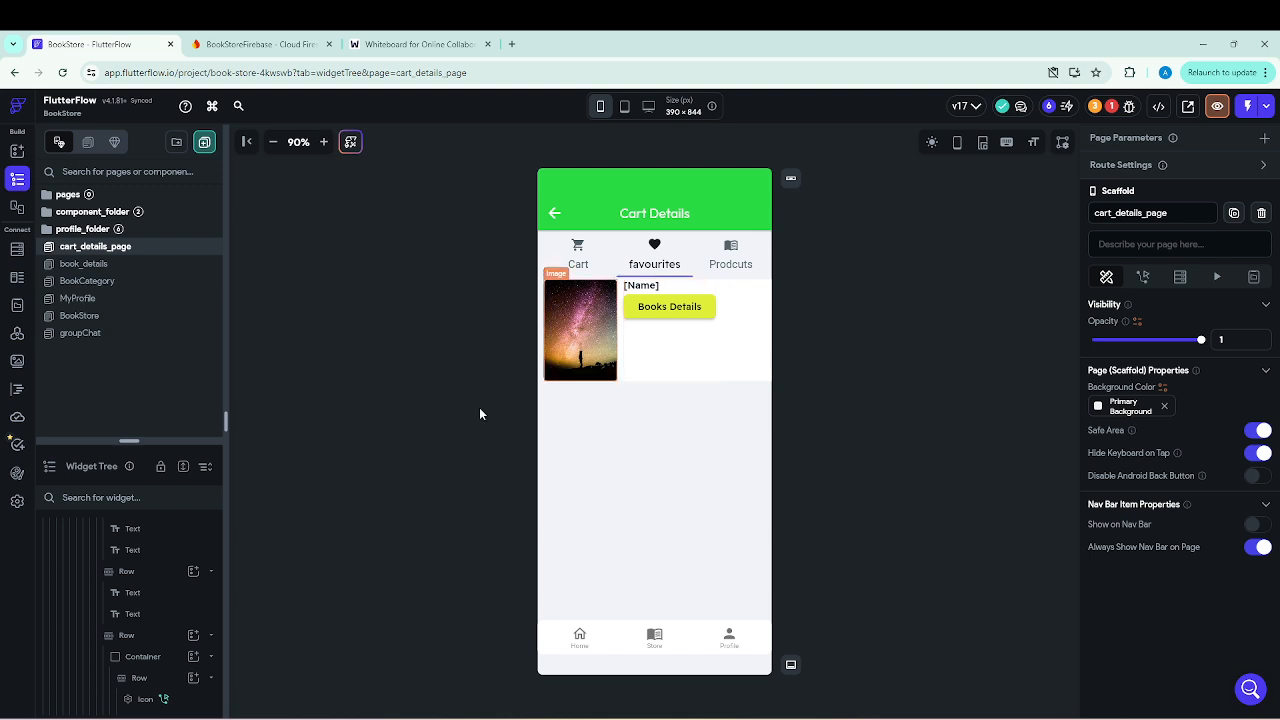
left_click_drag(160, 440, 165, 252)
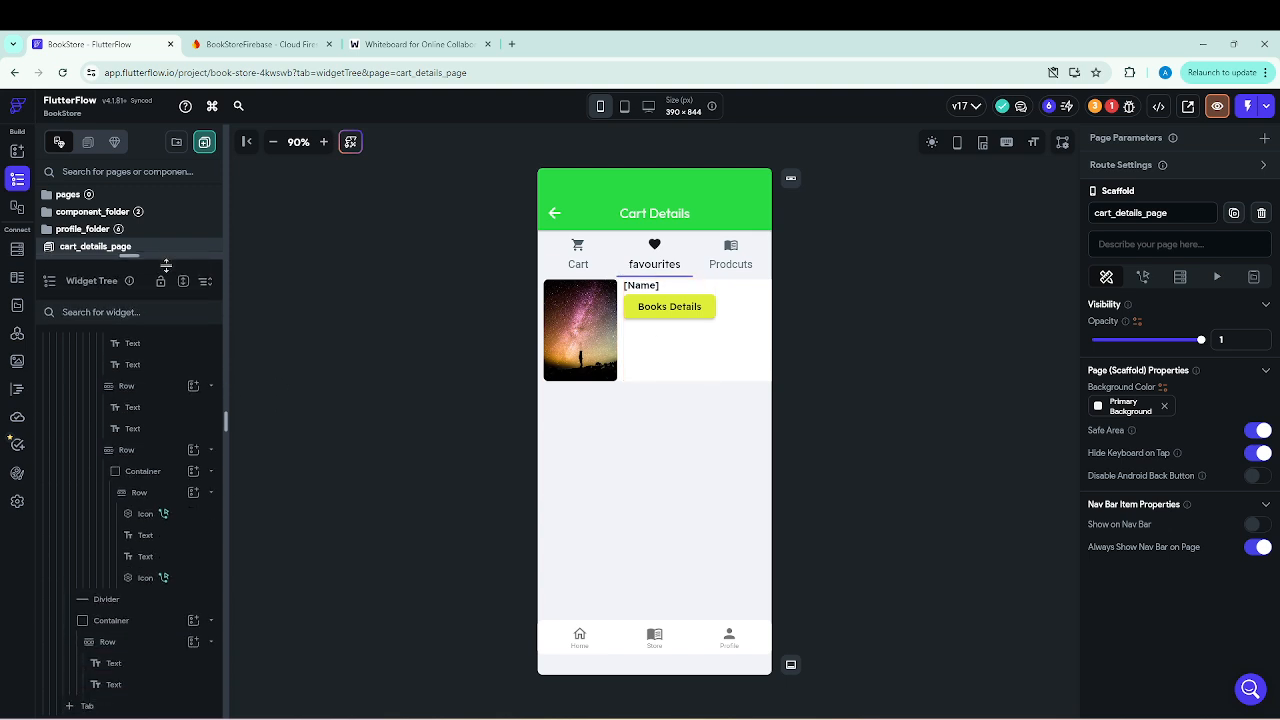
left_click(142, 502)
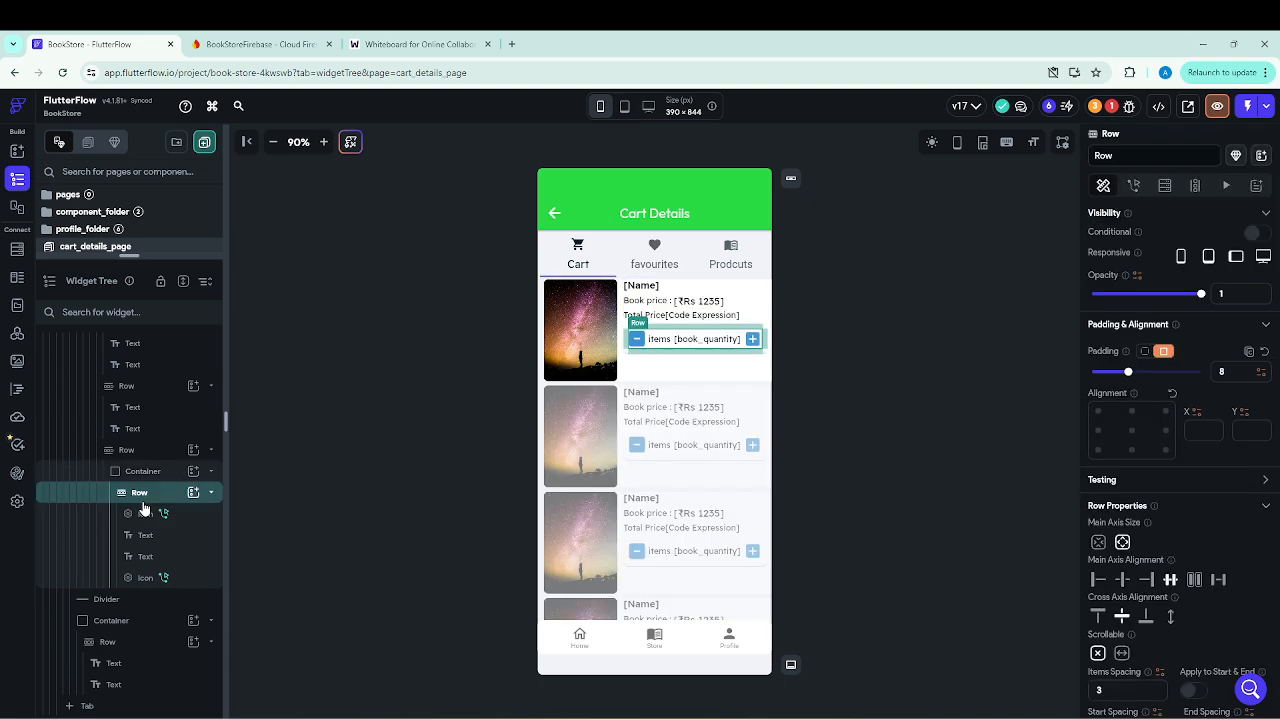
left_click(653, 256)
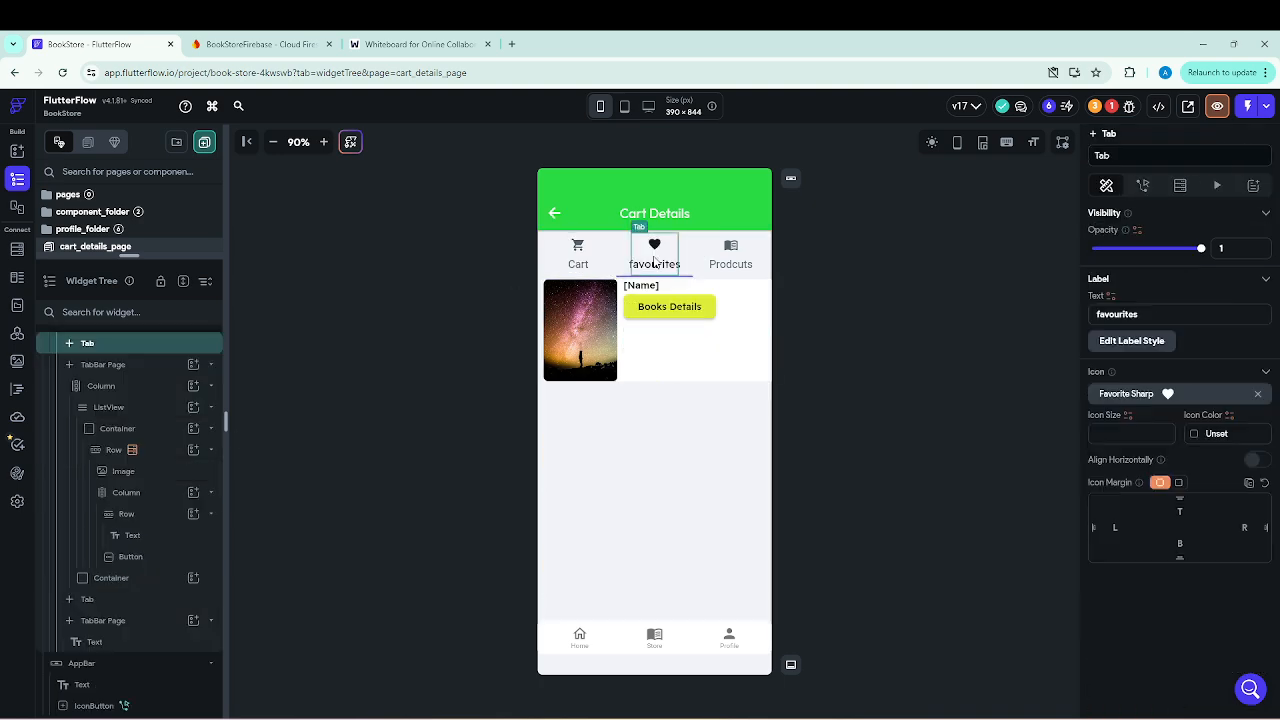
left_click(665, 307)
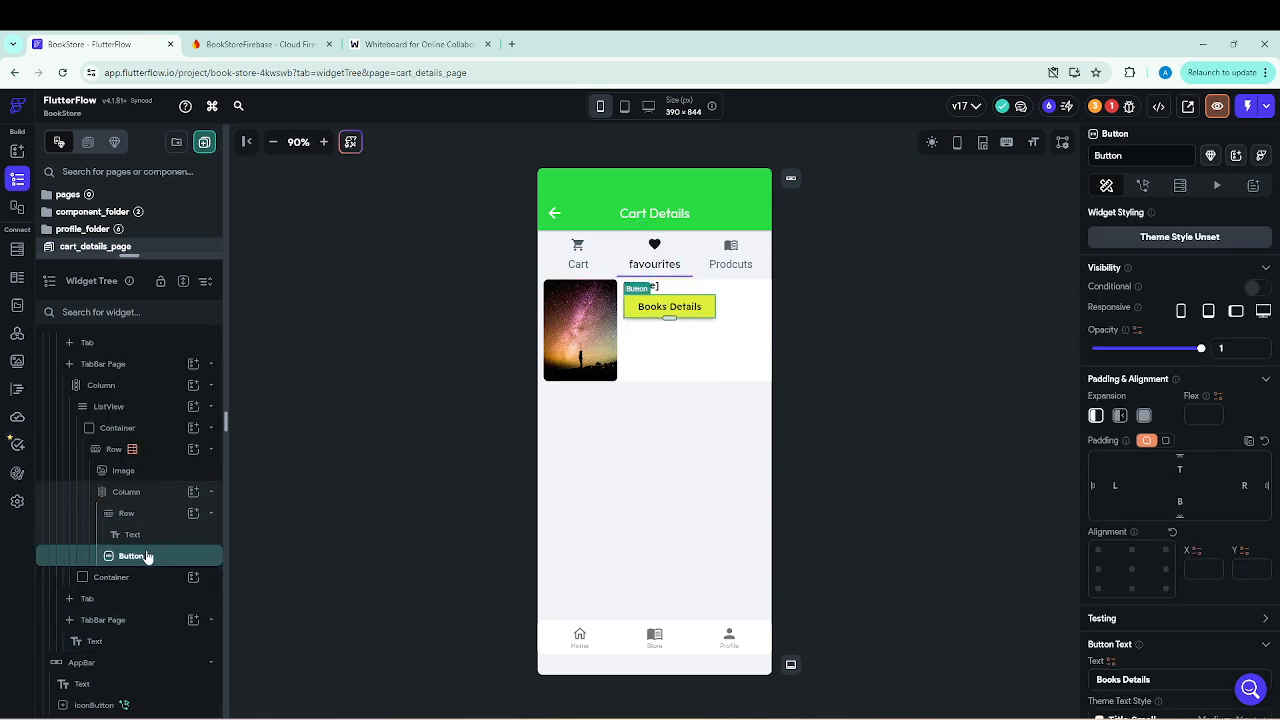
Paste the copied heart IconButton into the favourites book item's Column, below the Books Details button.
left_click(194, 493)
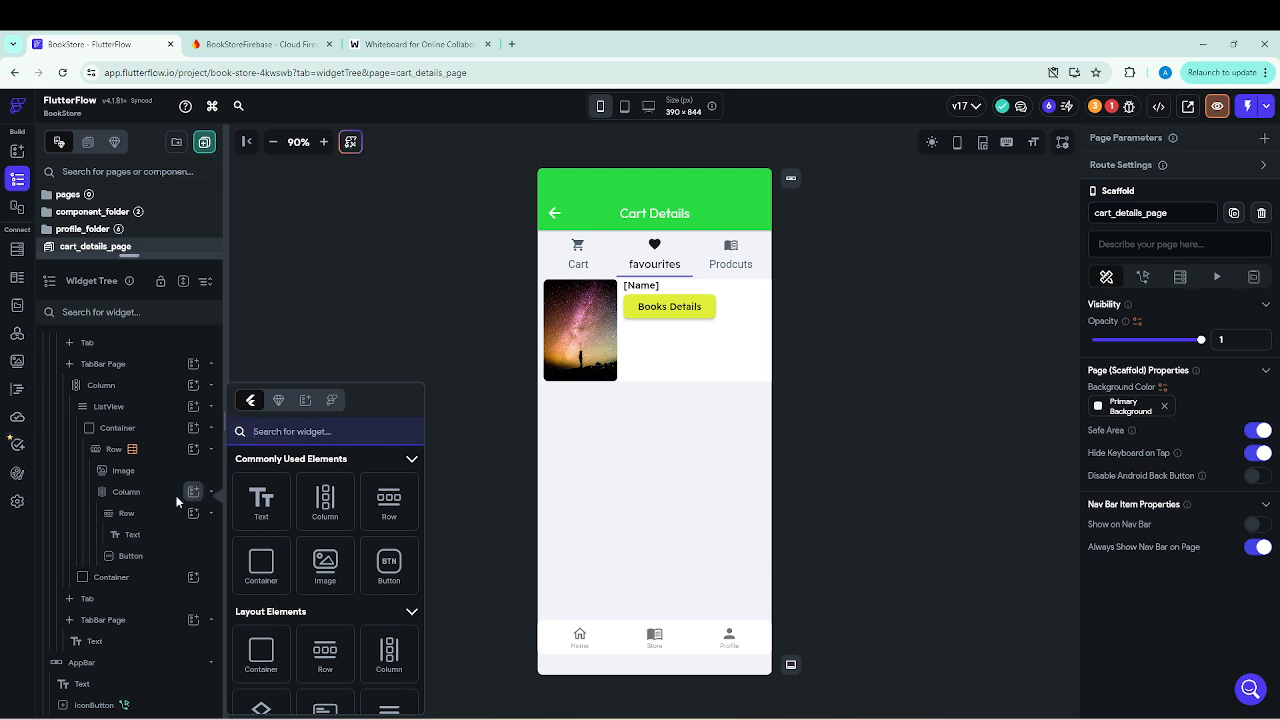
left_click(129, 493)
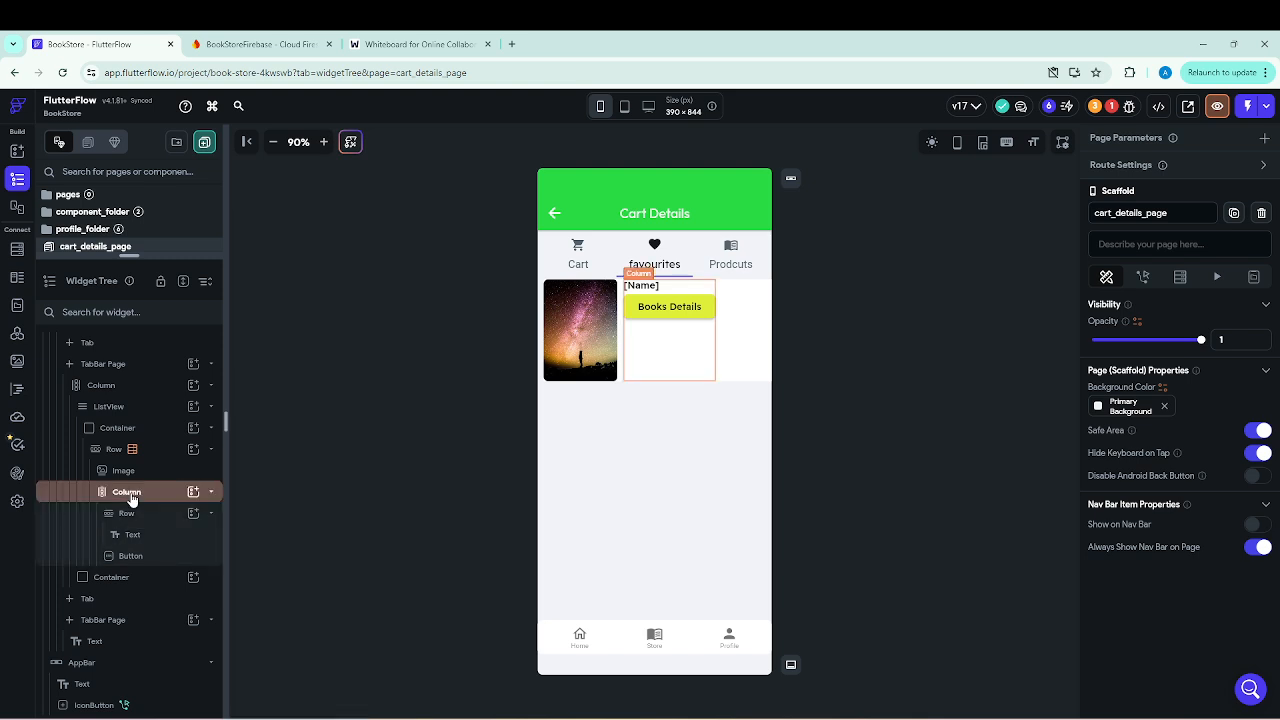
double_click(129, 493)
left_click(448, 525)
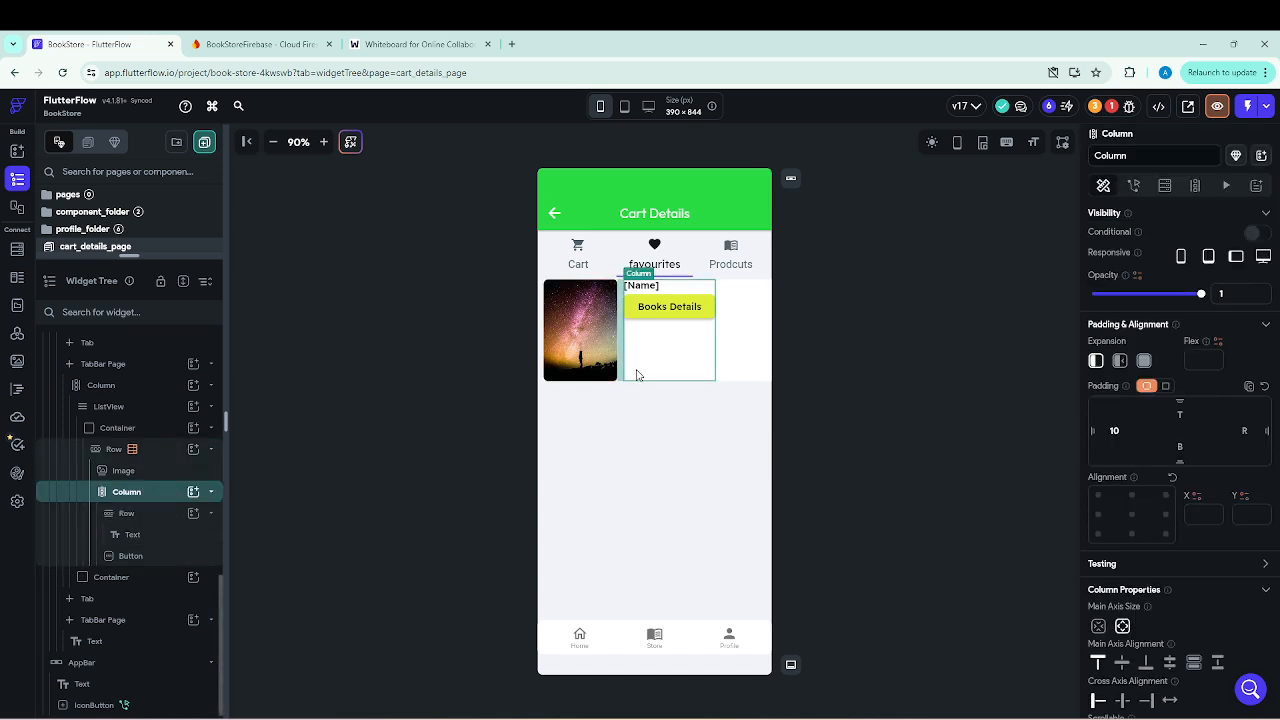
right_click(652, 330)
left_click(725, 264)
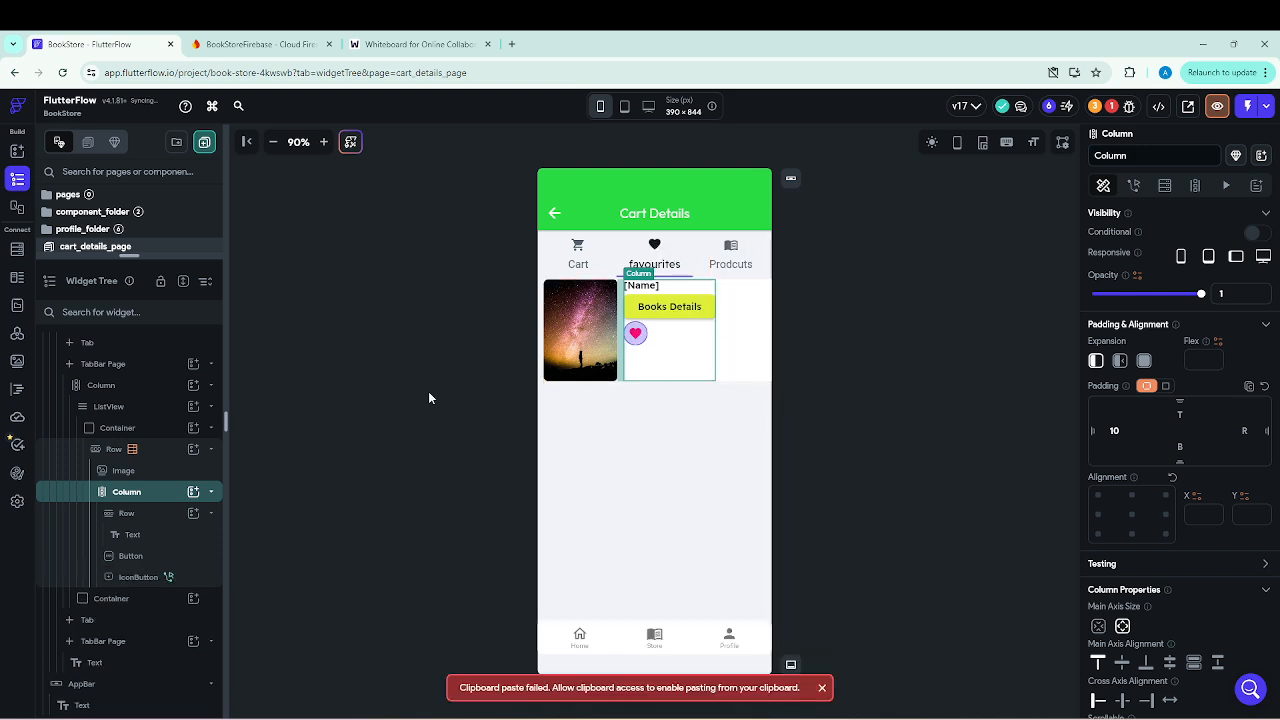
scroll(158, 513, "down", 1)
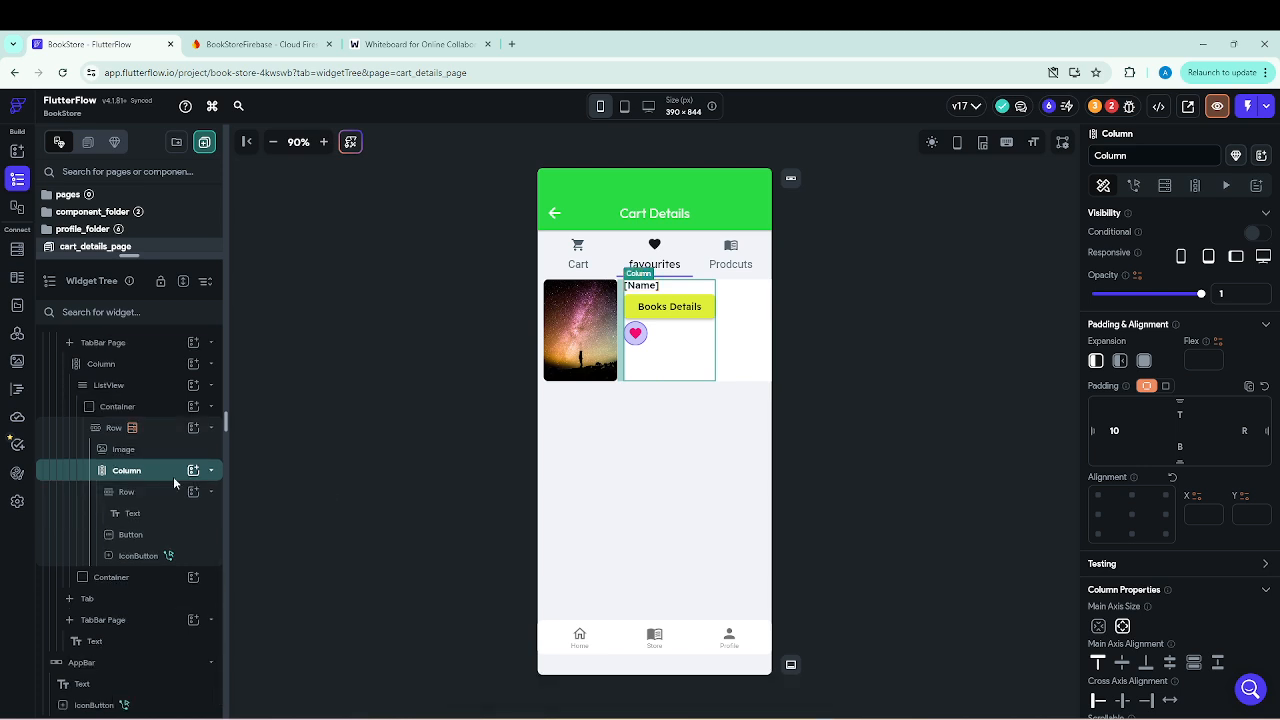
Center the cross axis alignment of the favourites book item's Column holding the name, Books Details button and heart.
left_click(211, 470)
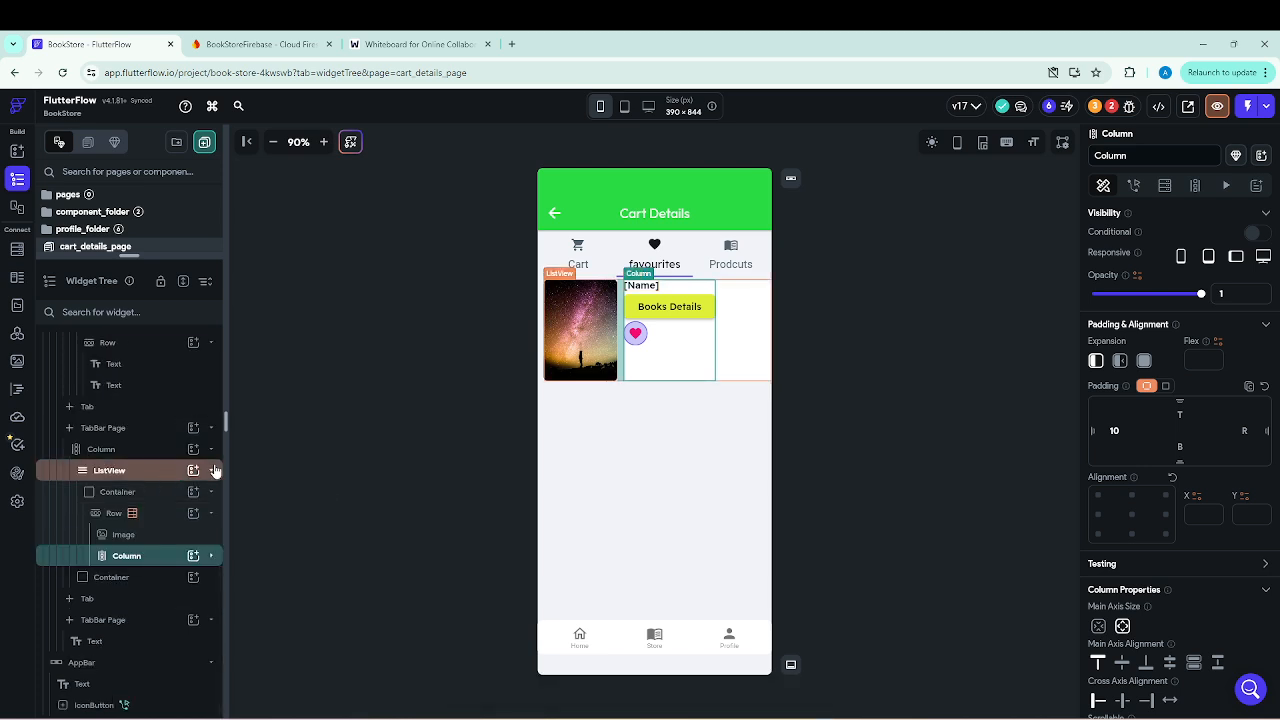
left_click(137, 562)
scroll(1118, 595, "down", 1)
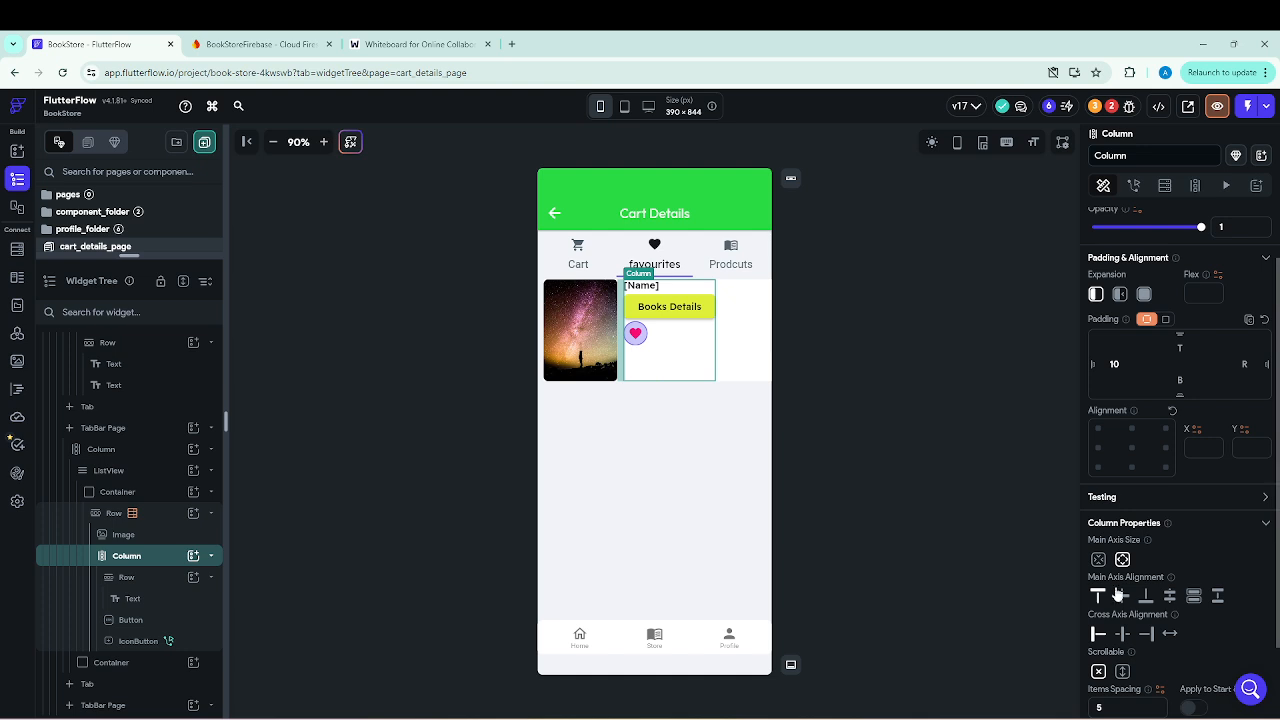
left_click(1124, 636)
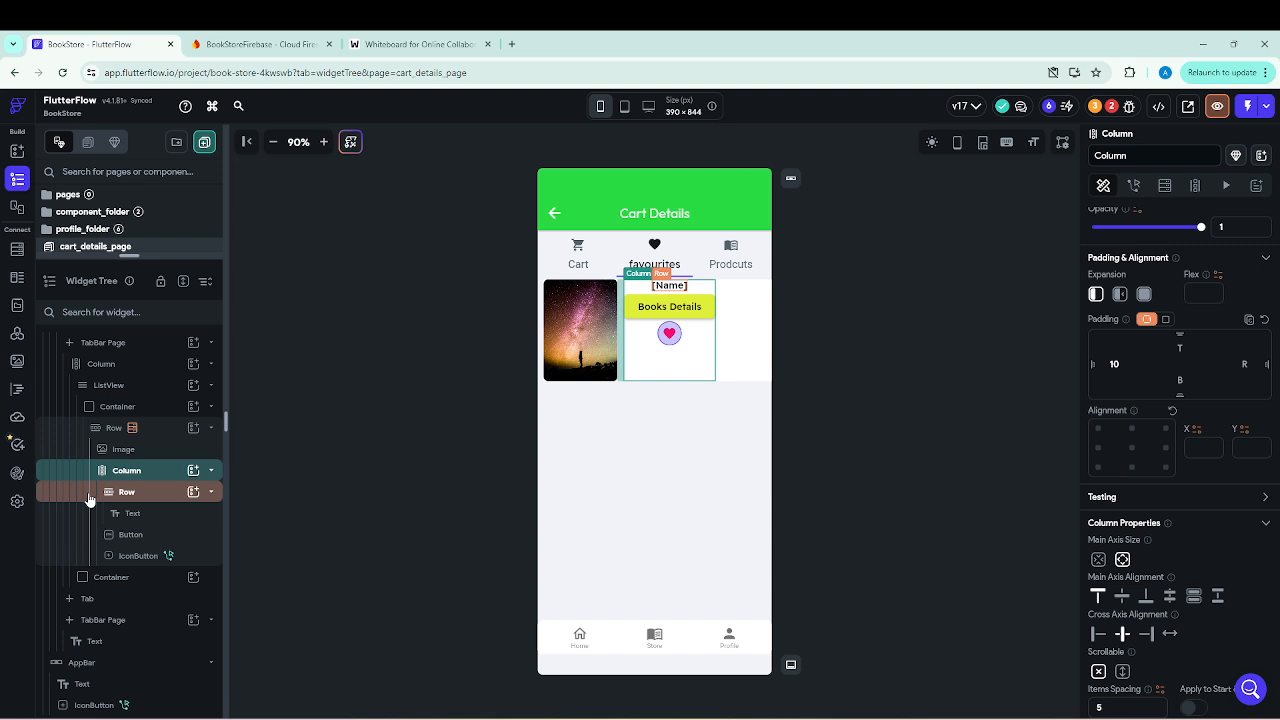
Delete the Document from Reference query on Books from the favourites item's Row.
left_click(591, 350)
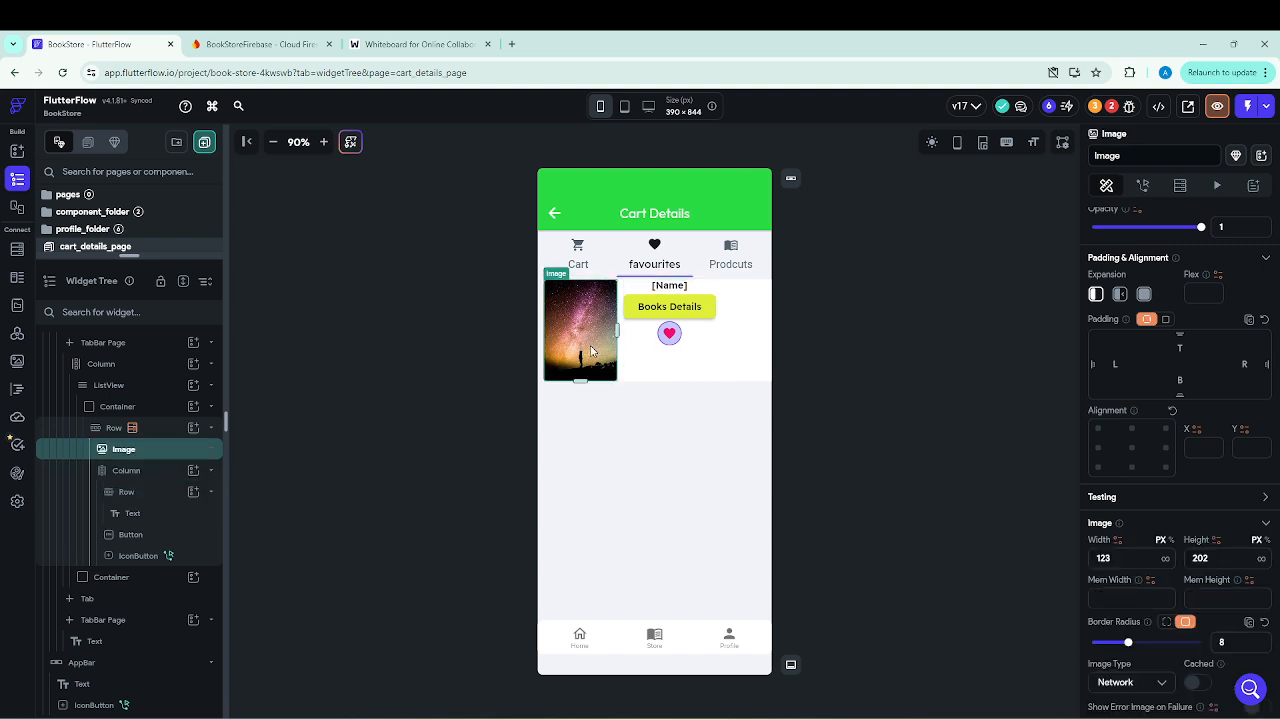
left_click(114, 428)
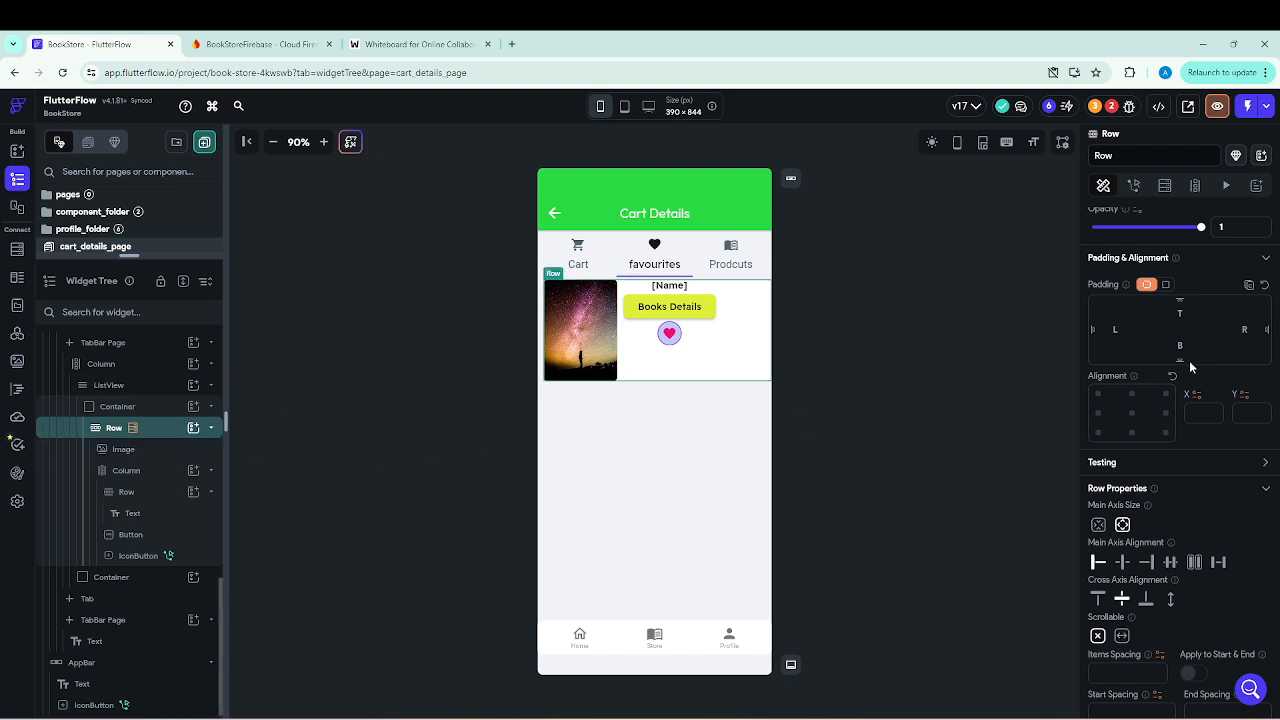
left_click(1168, 186)
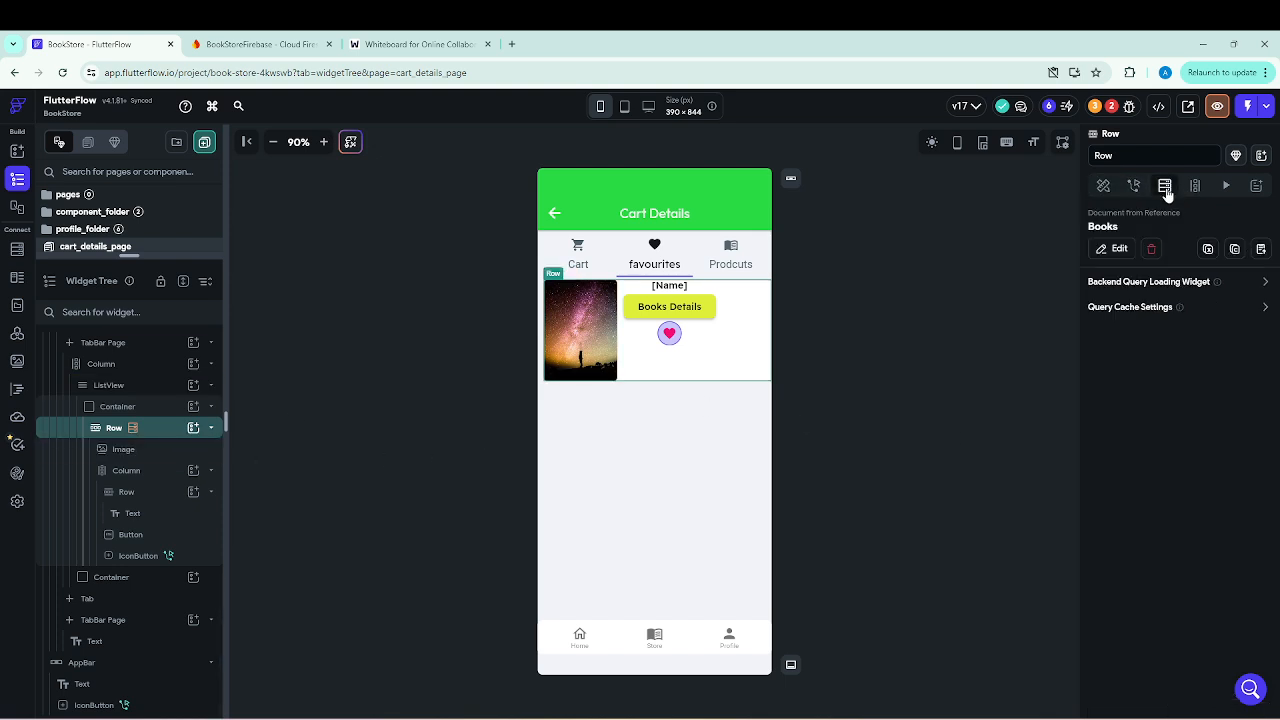
left_click(1116, 250)
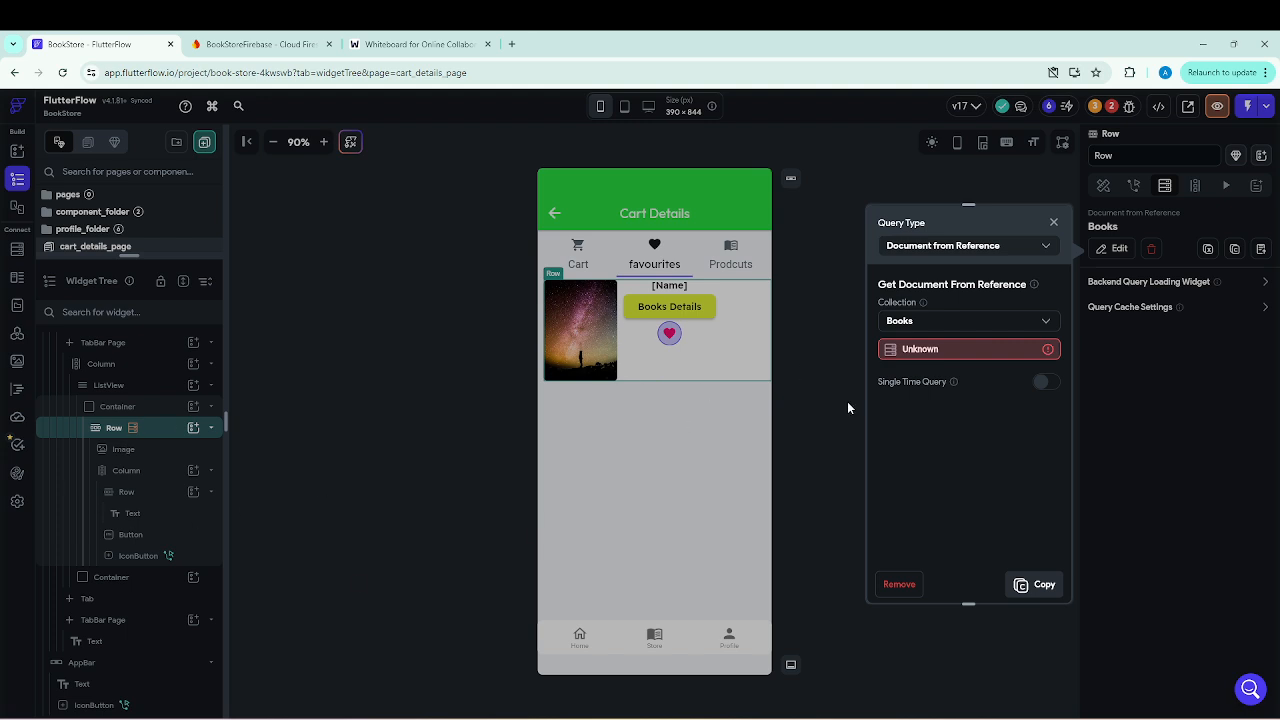
left_click(1056, 225)
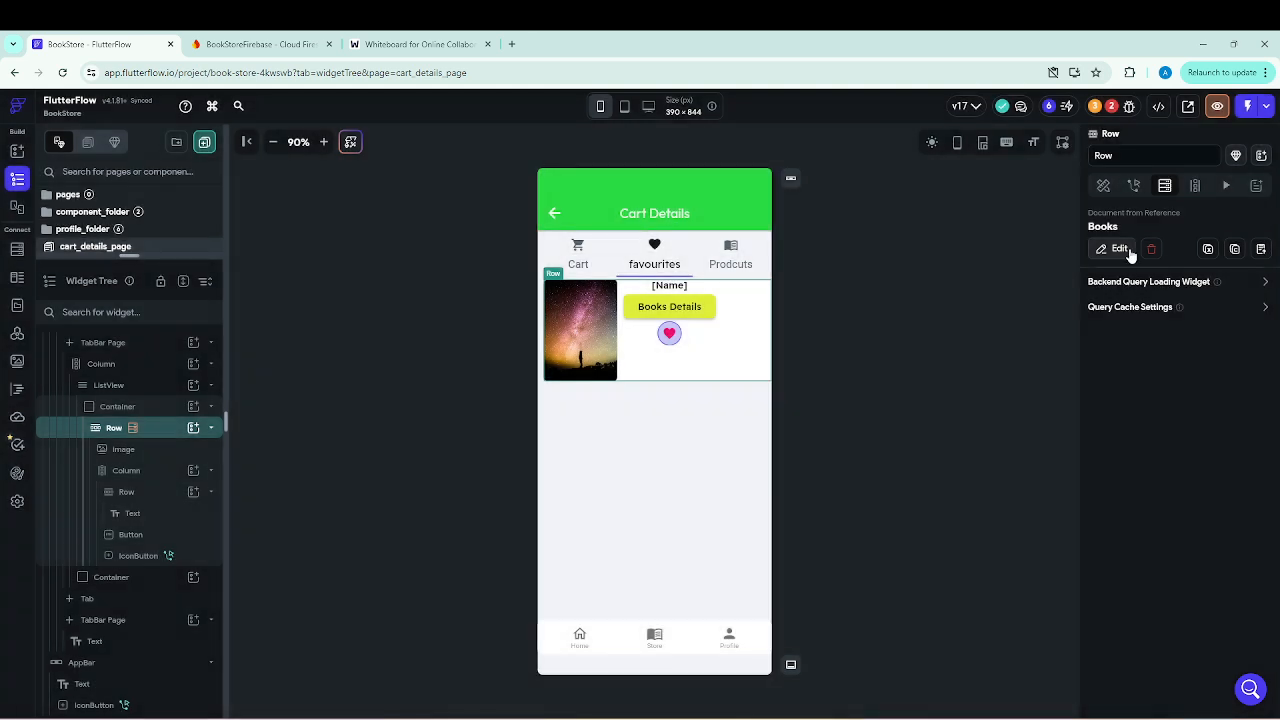
left_click(1150, 249)
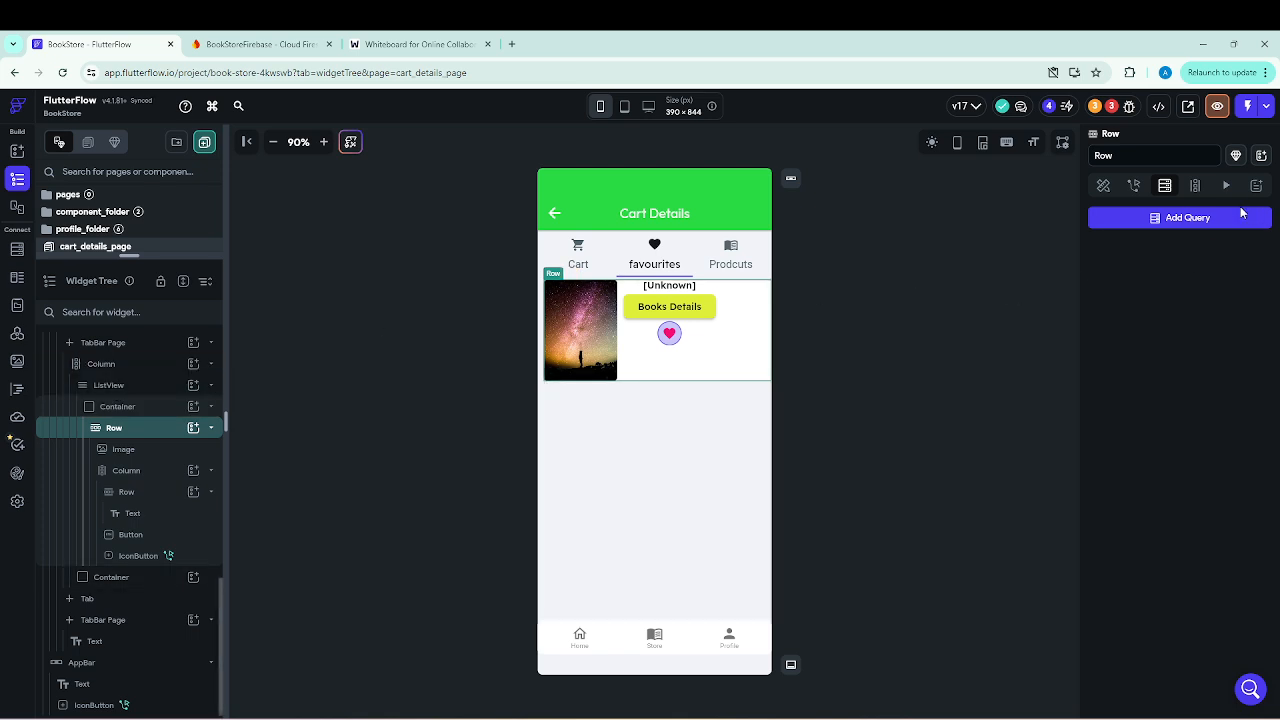
Start a Query Collection backend query on the favourites Row, using the Books collection.
left_click(1197, 219)
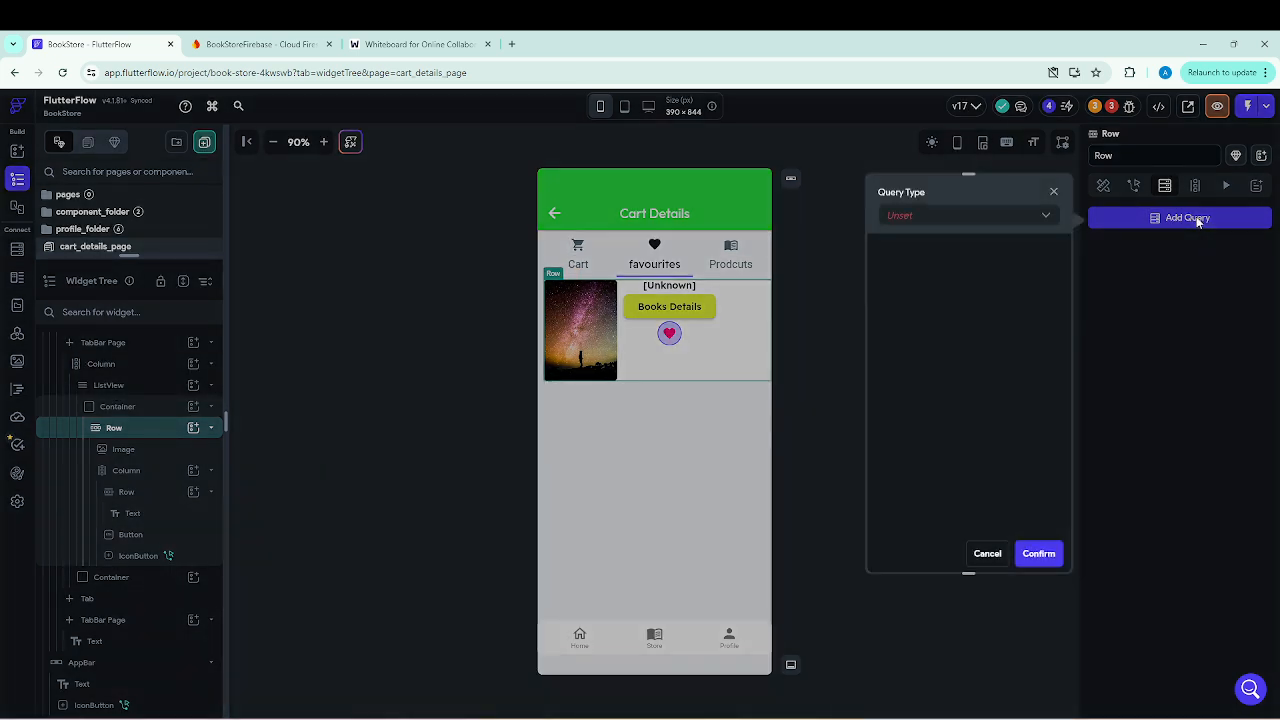
left_click(1046, 216)
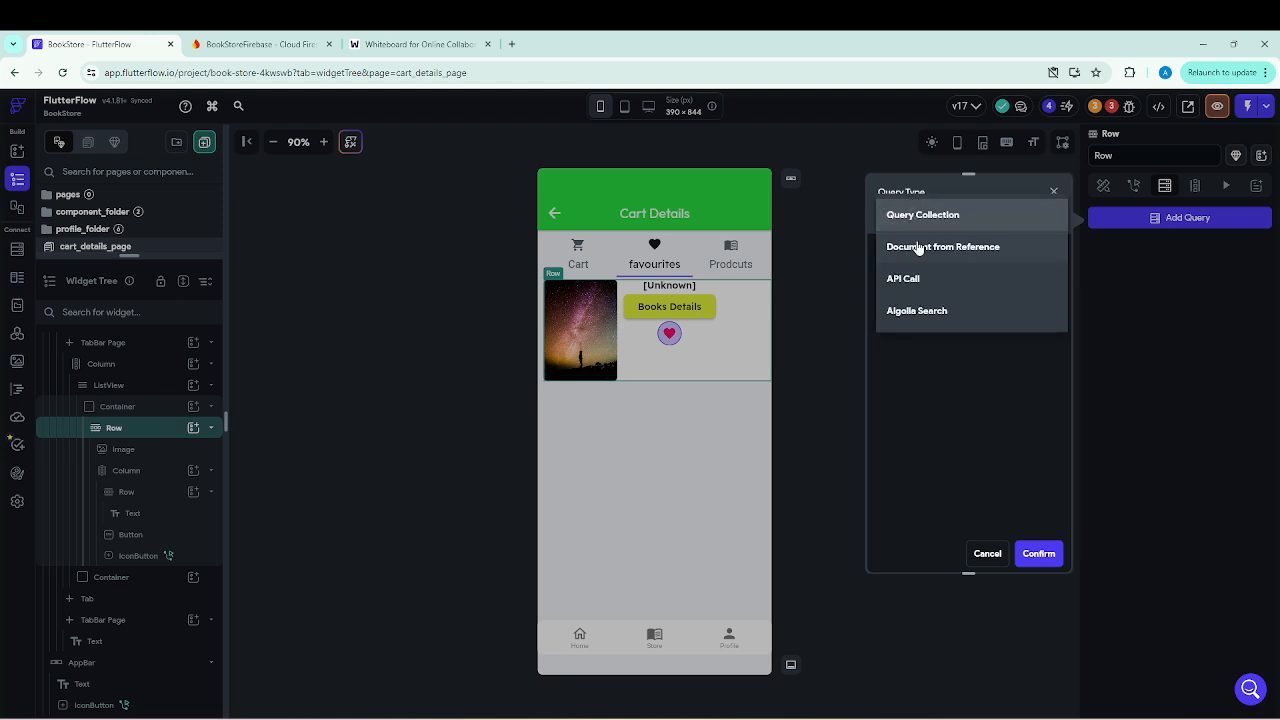
left_click(933, 214)
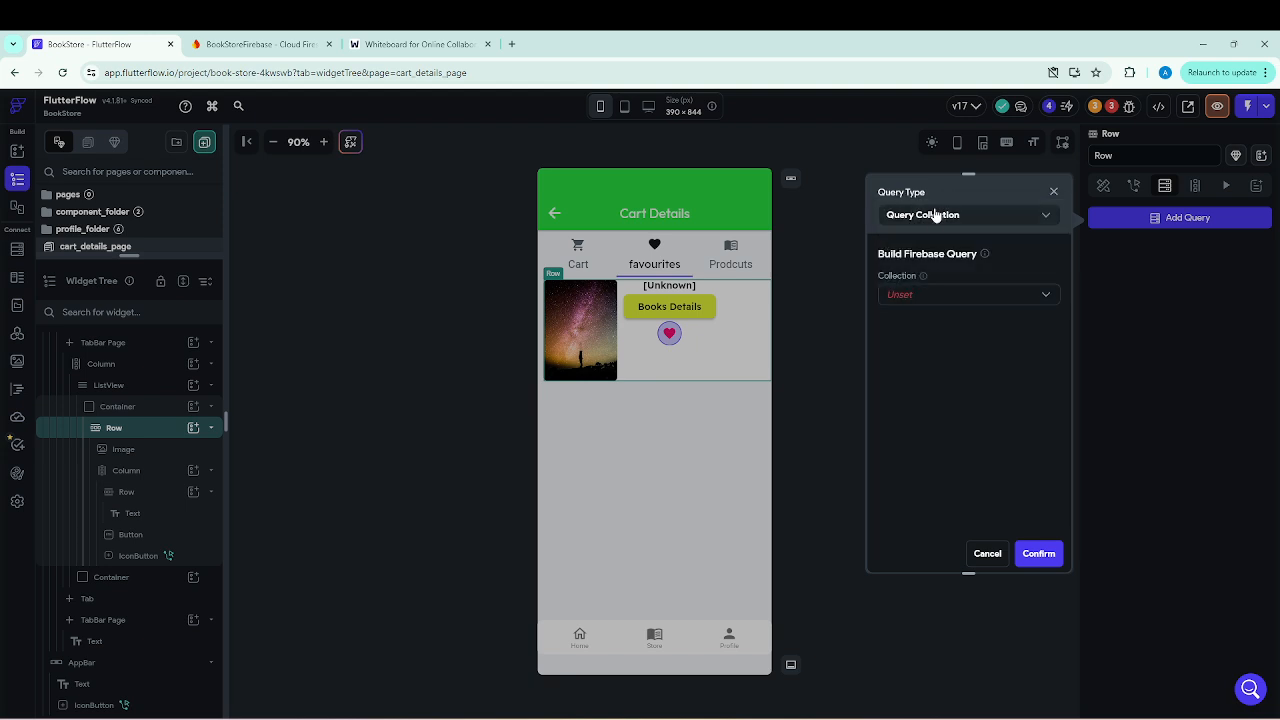
left_click(1052, 300)
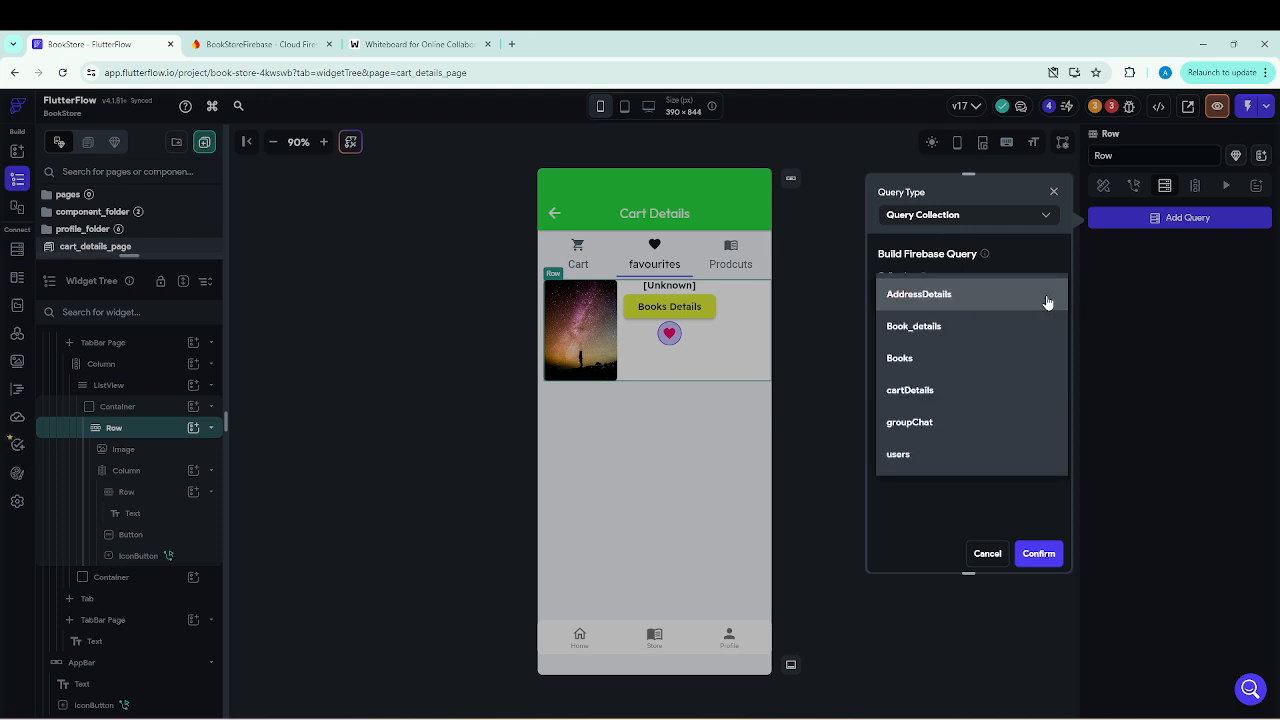
left_click(909, 360)
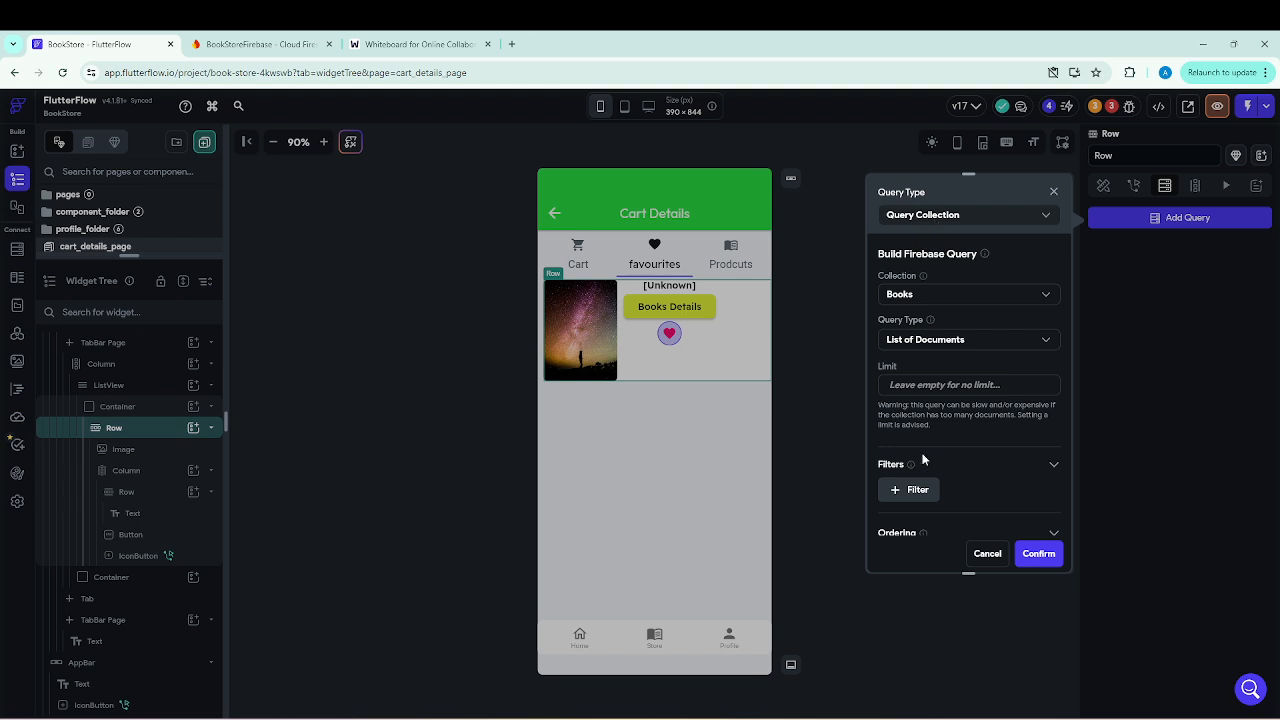
Consult the FavouriteItem diagram on the whiteboard, and add a filter to the Row's query on favouriteItems with the Array Contains relation.
left_click(418, 44)
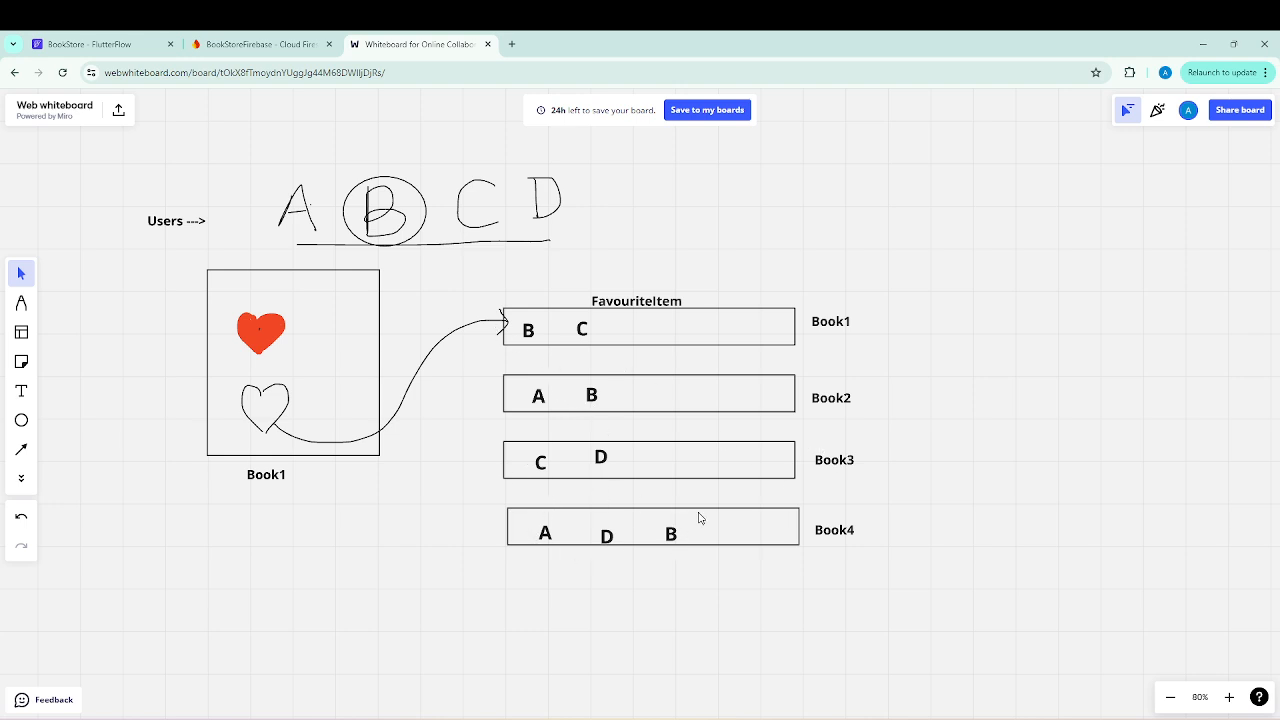
left_click(37, 37)
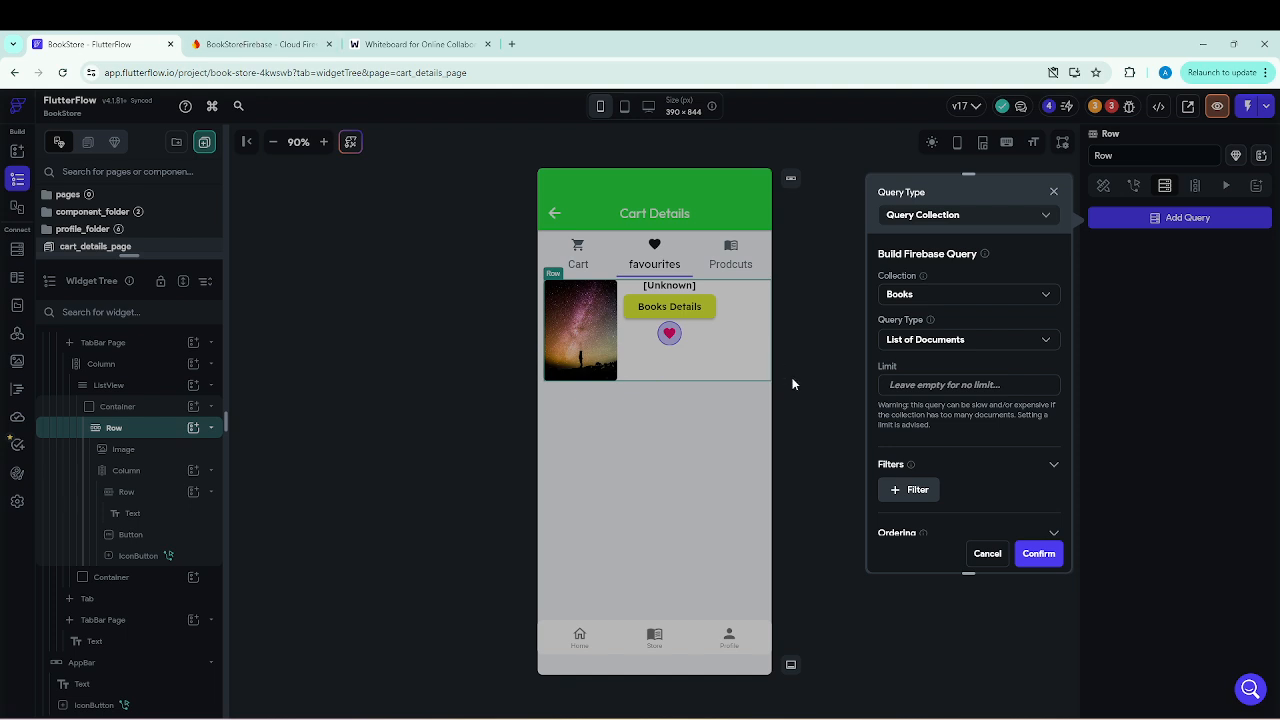
left_click(917, 490)
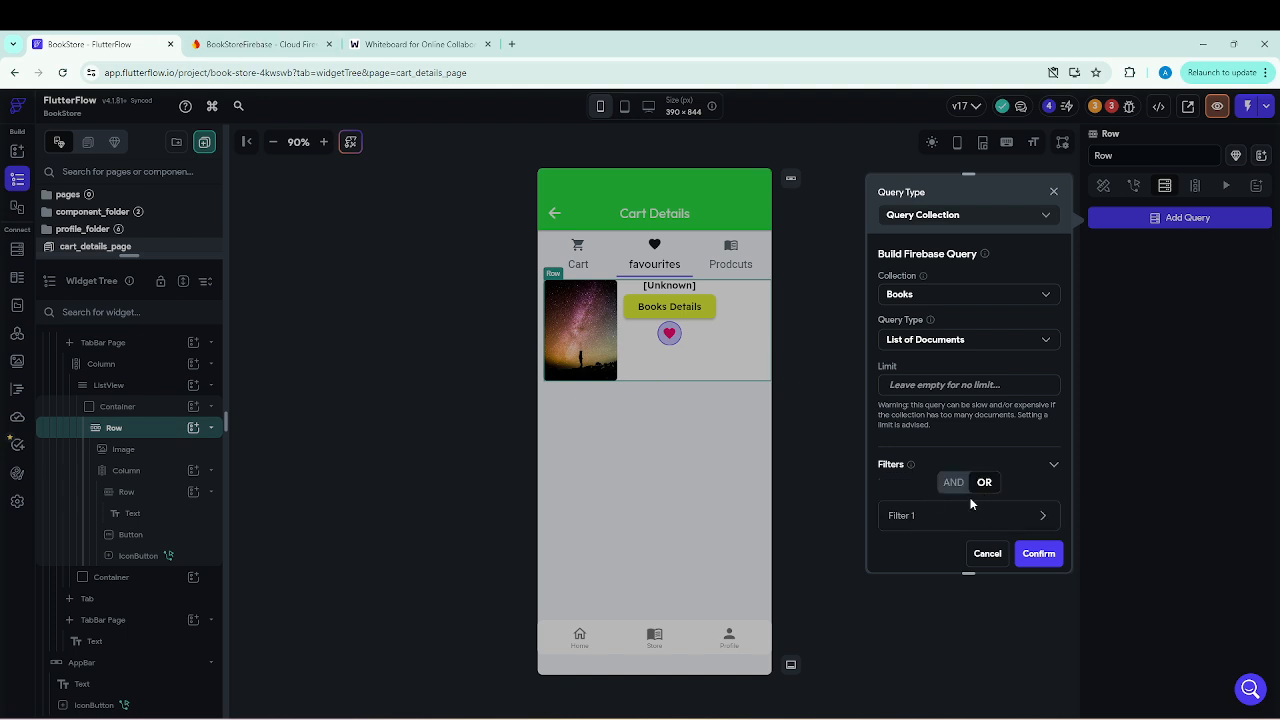
left_click(1043, 517)
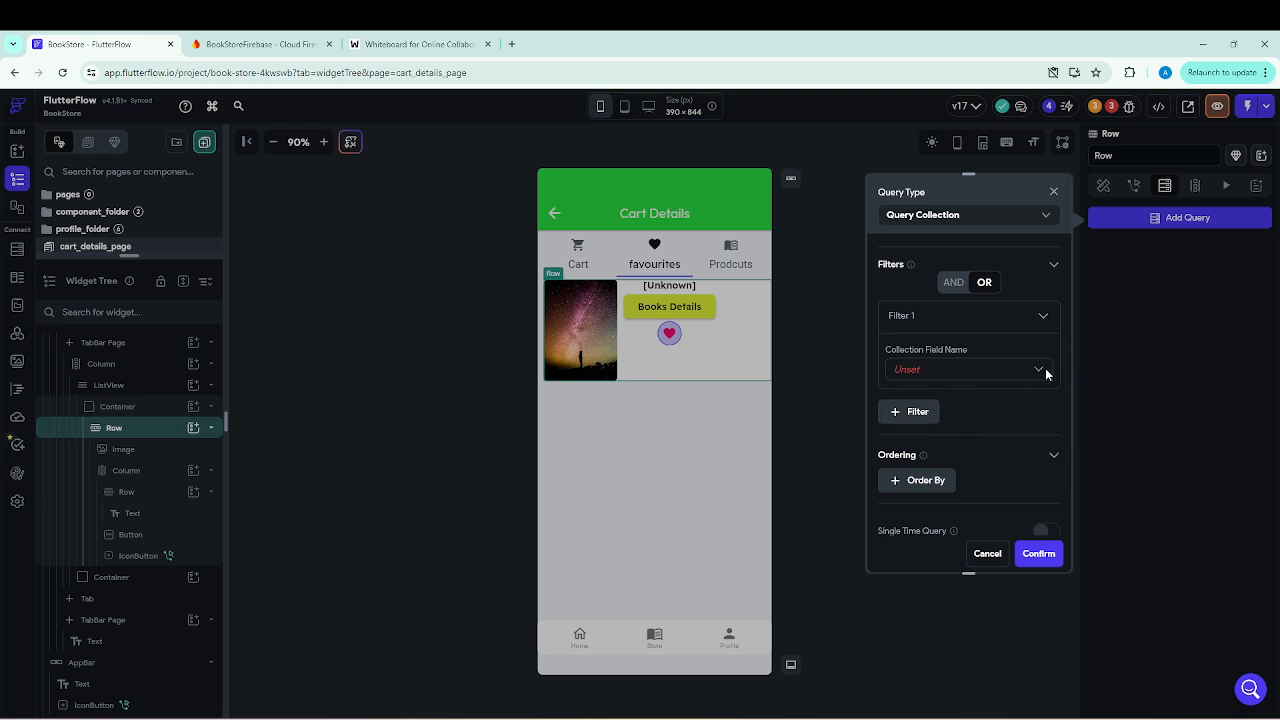
left_click(1039, 372)
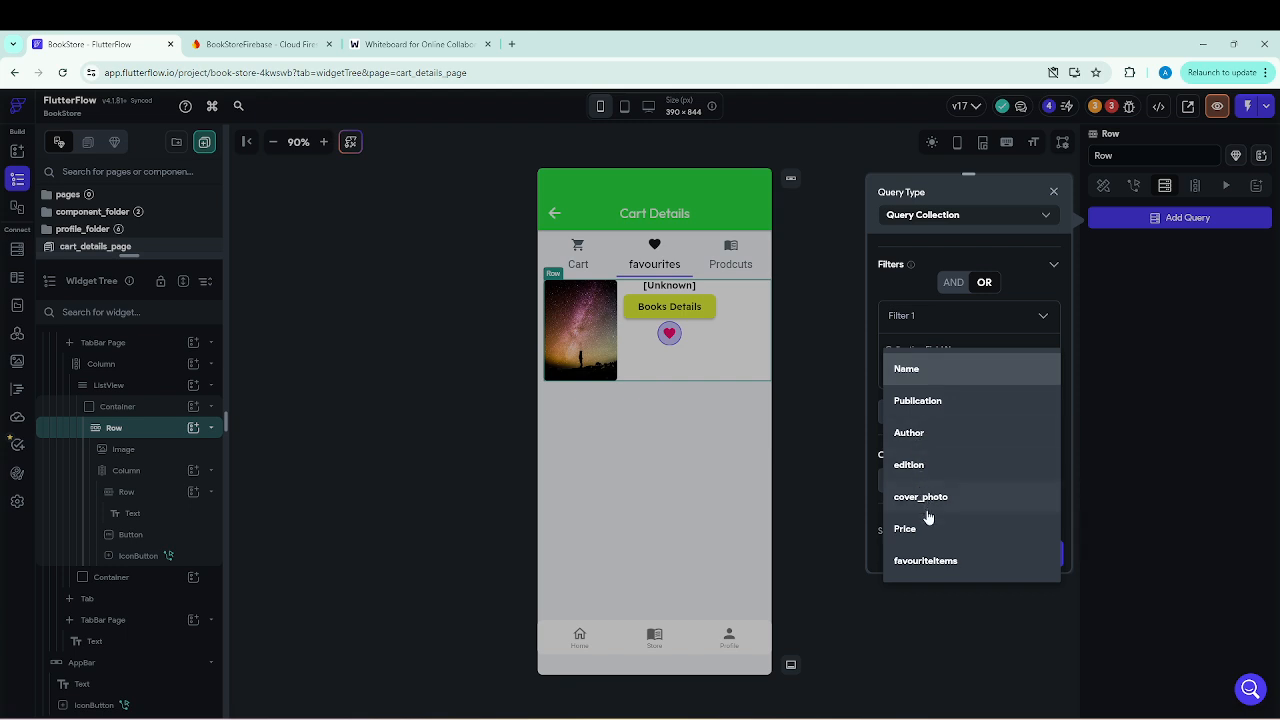
left_click(928, 563)
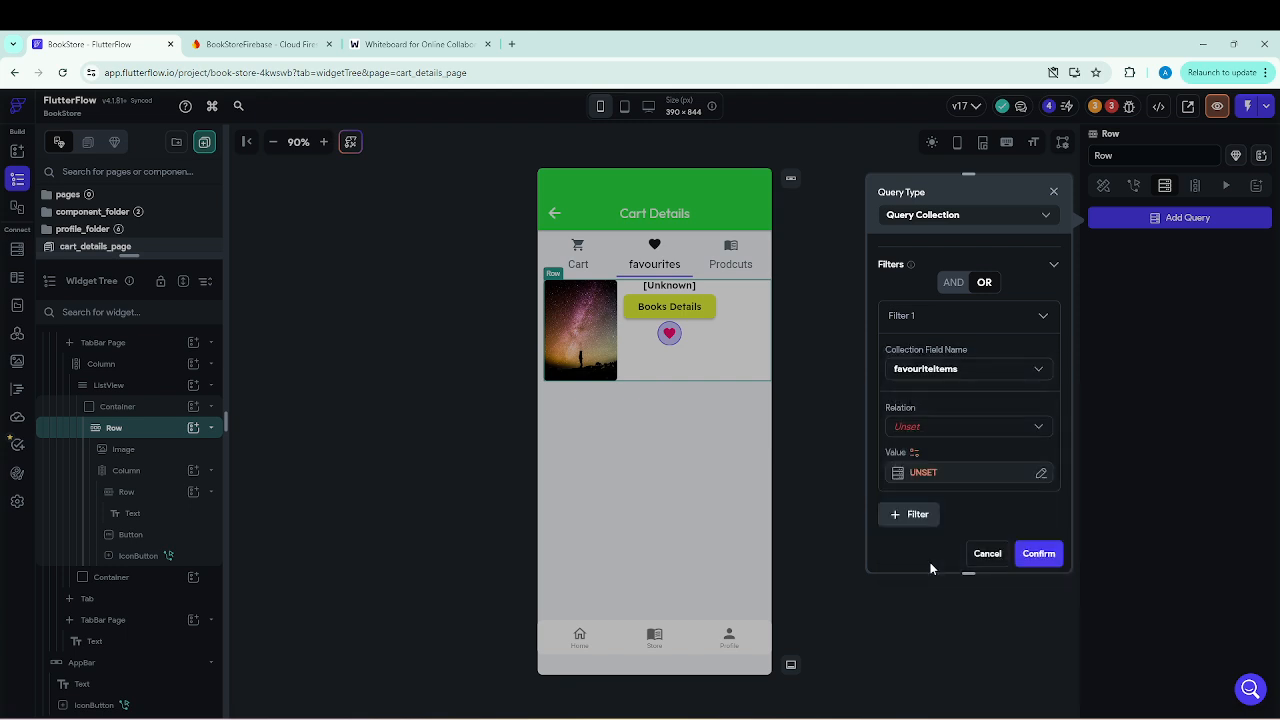
left_click(910, 427)
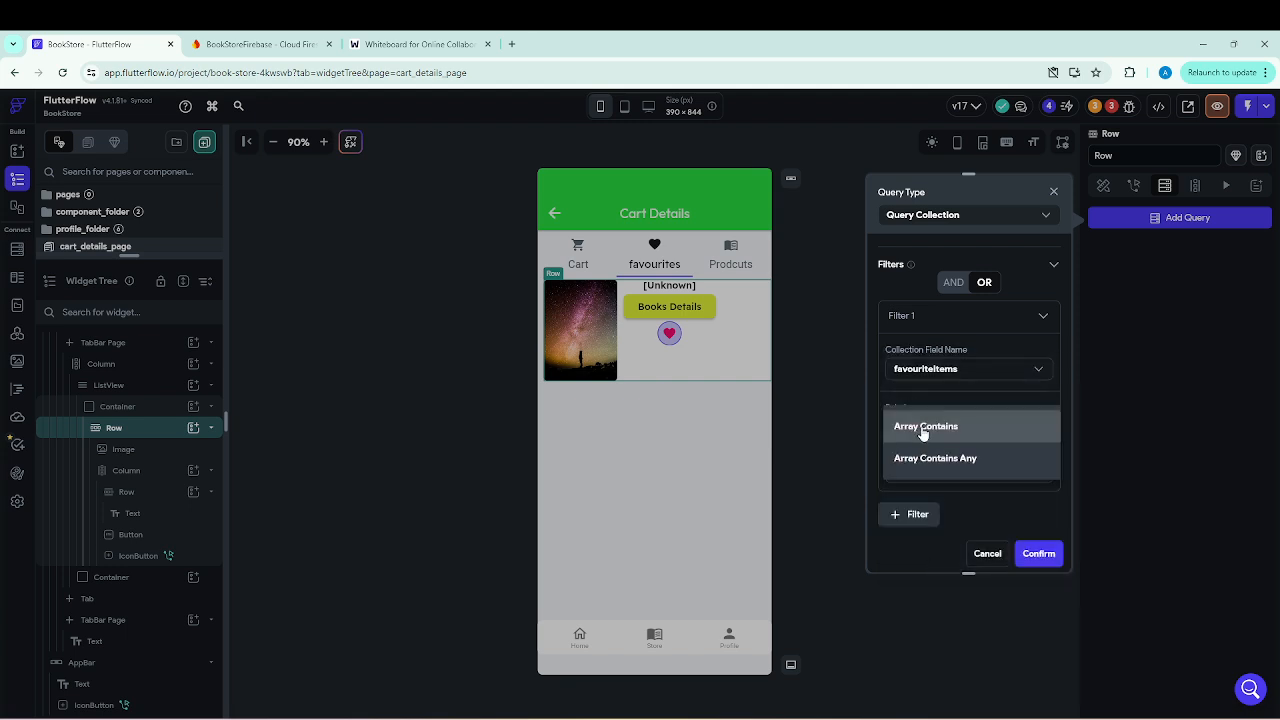
left_click(925, 428)
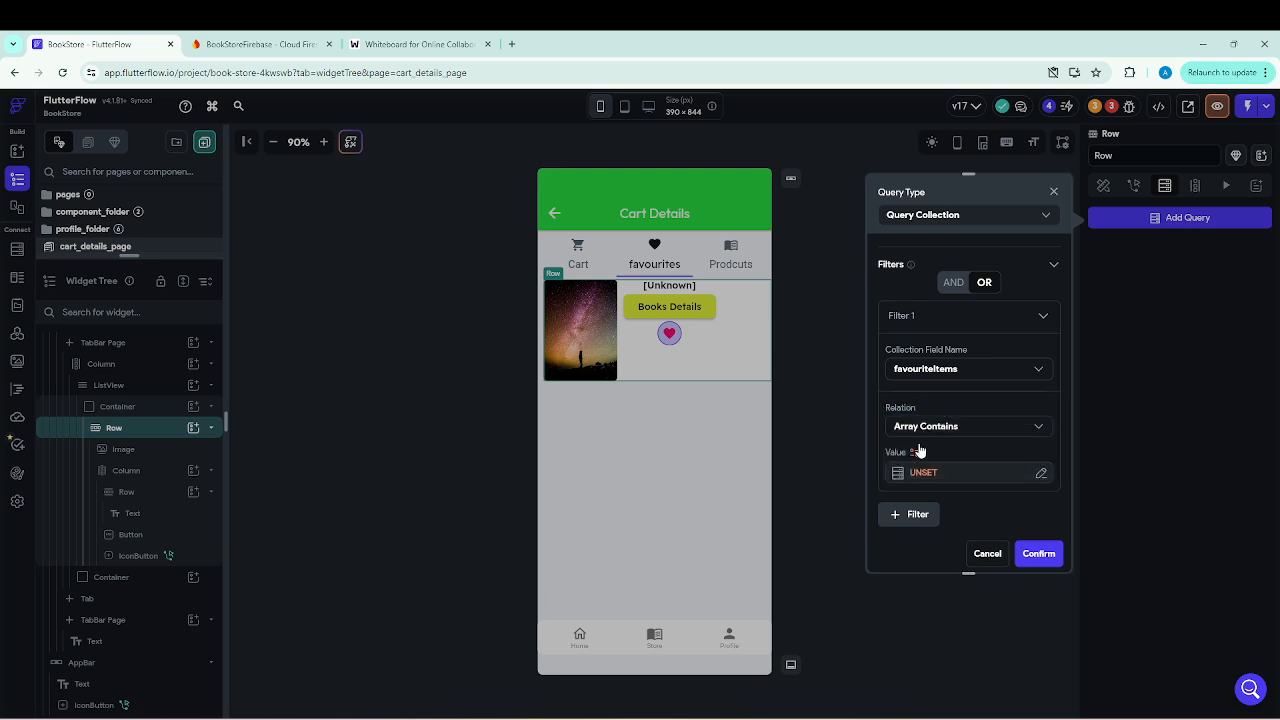
Set the filter value to the authenticated user's User Reference and create the Row's backend query.
left_click(919, 472)
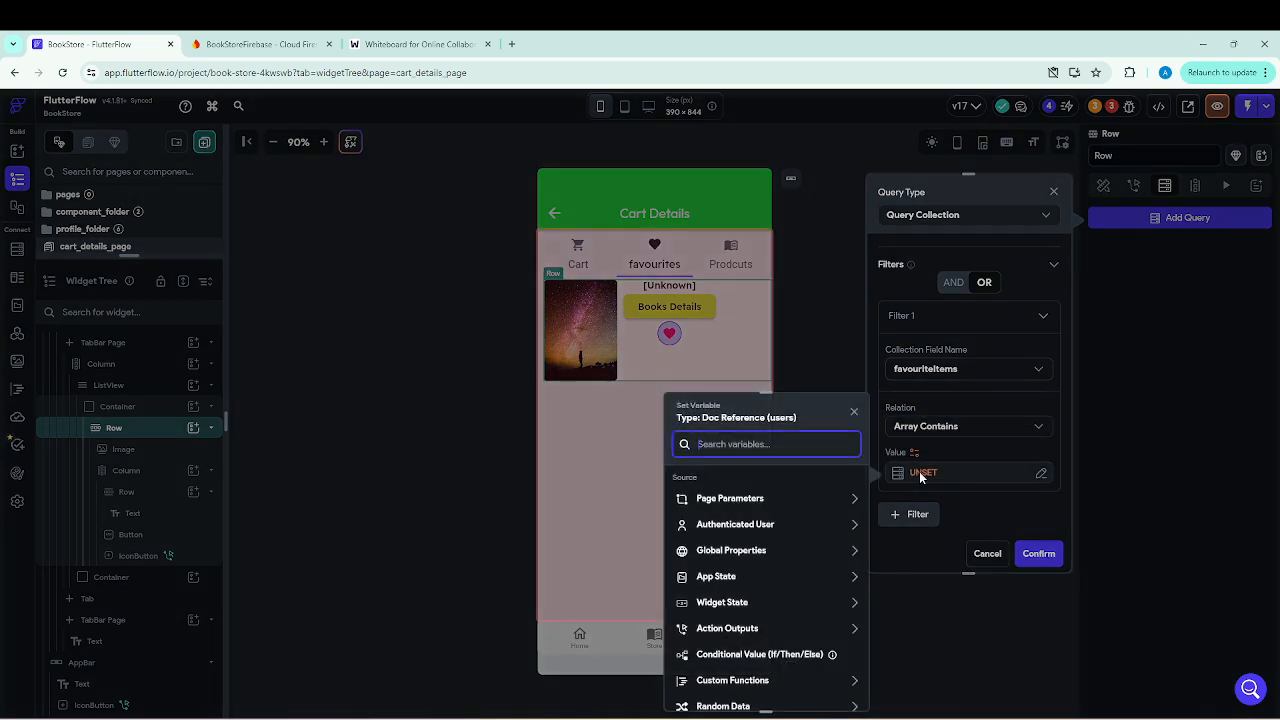
left_click(745, 526)
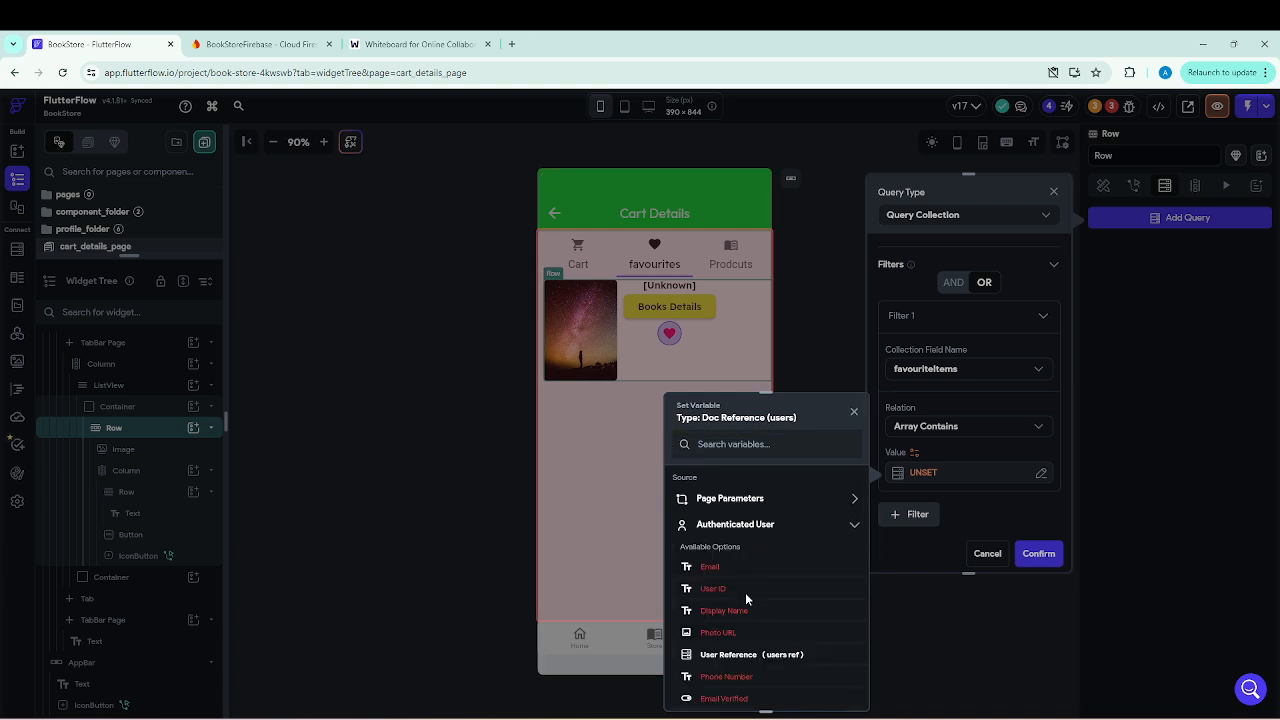
left_click(741, 656)
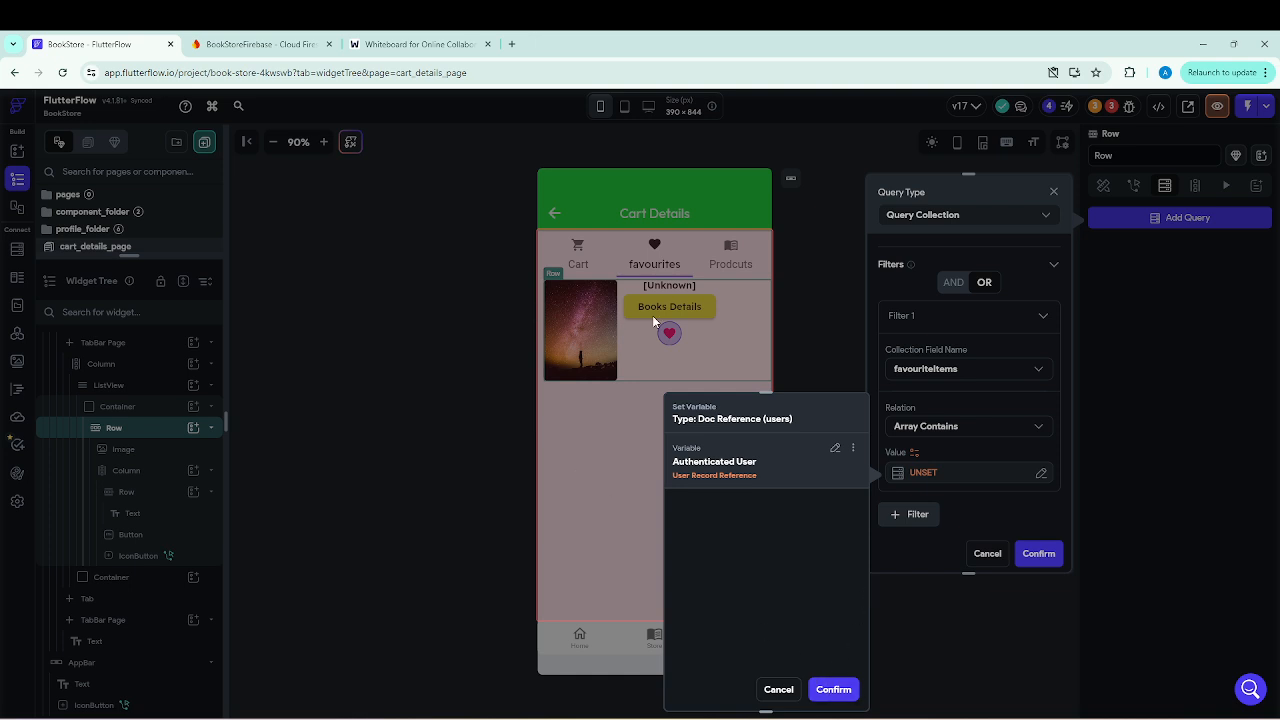
left_click(834, 694)
left_click(1045, 562)
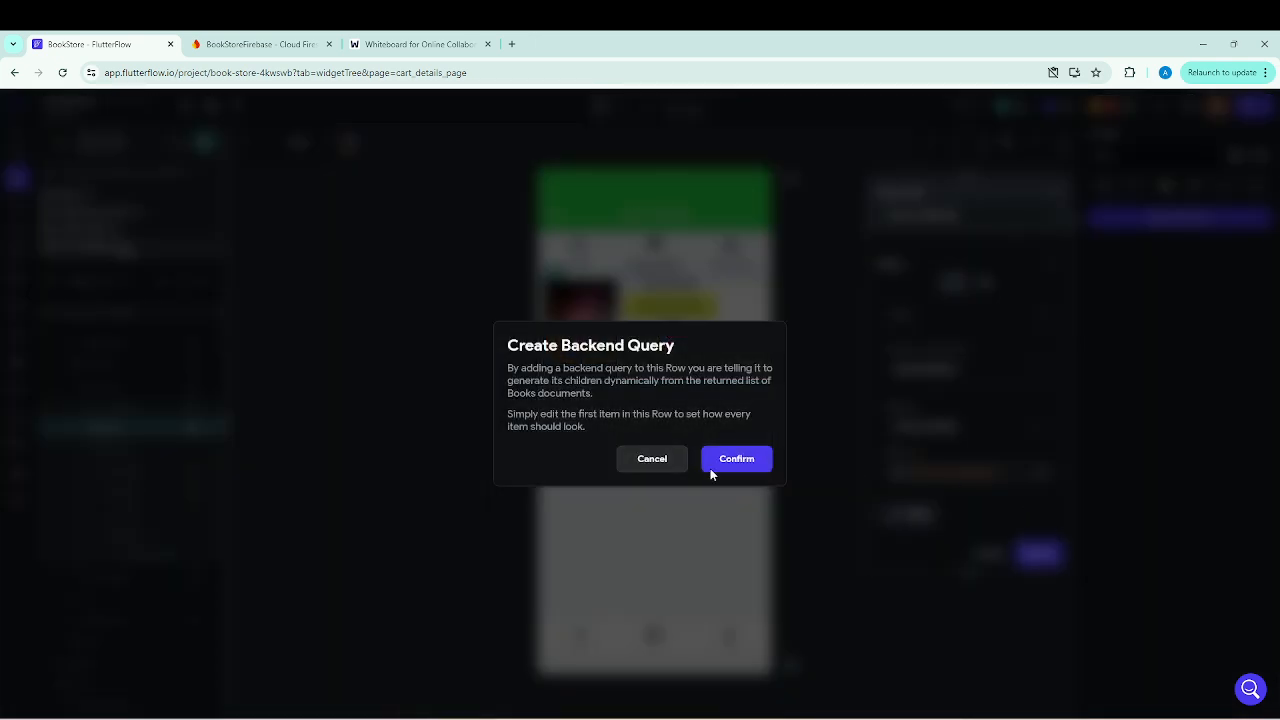
left_click(734, 466)
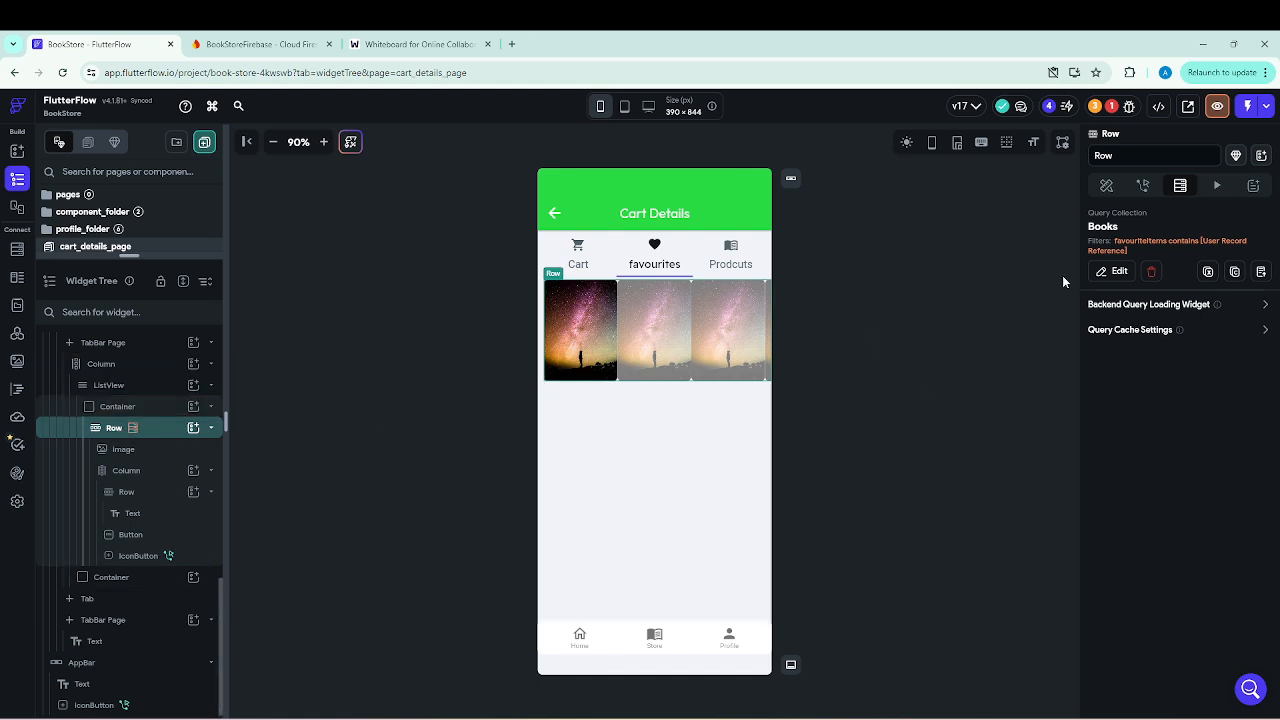
Delete the Row's Books query and give the parent ListView a Query Collection query on the Books collection instead.
left_click(1152, 277)
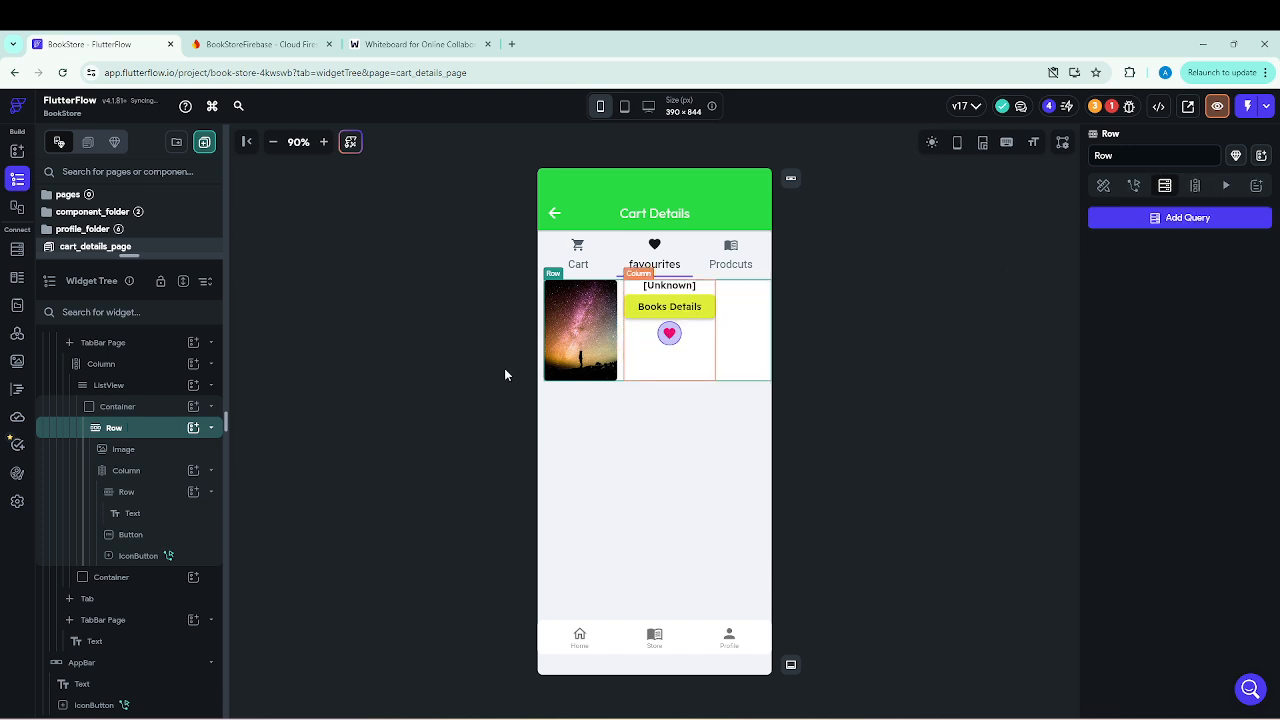
left_click(110, 386)
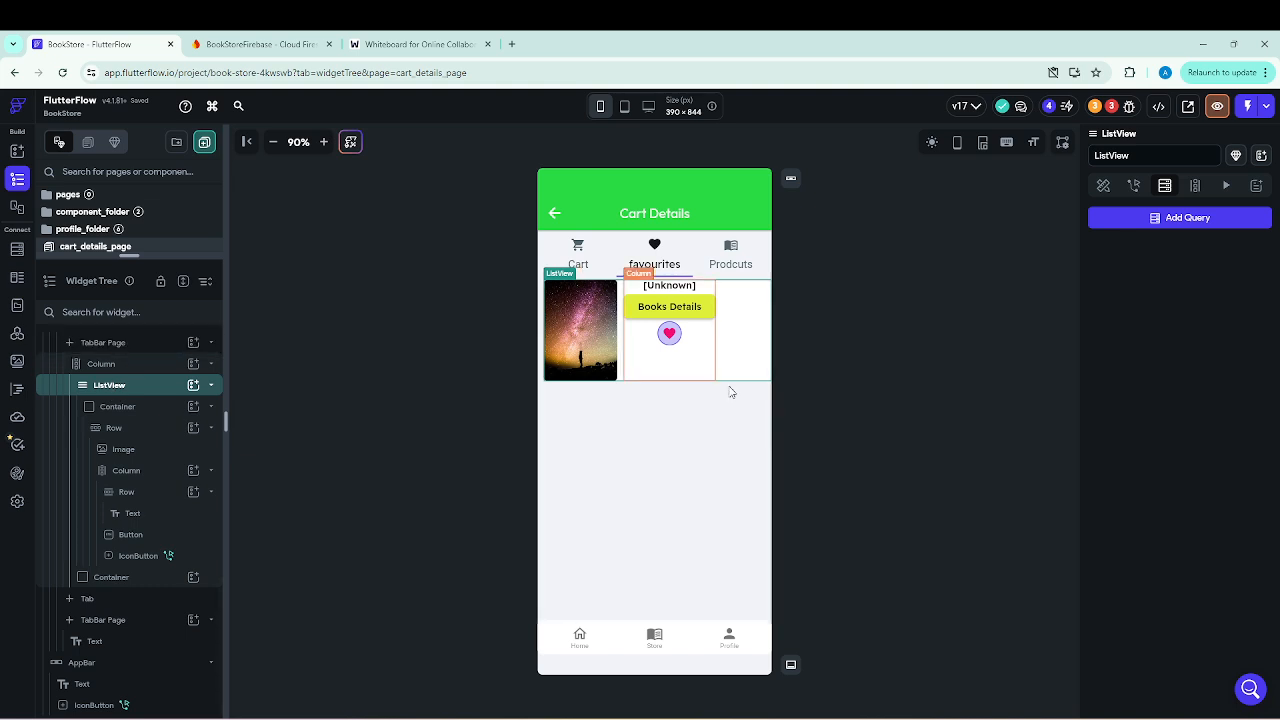
left_click(1182, 220)
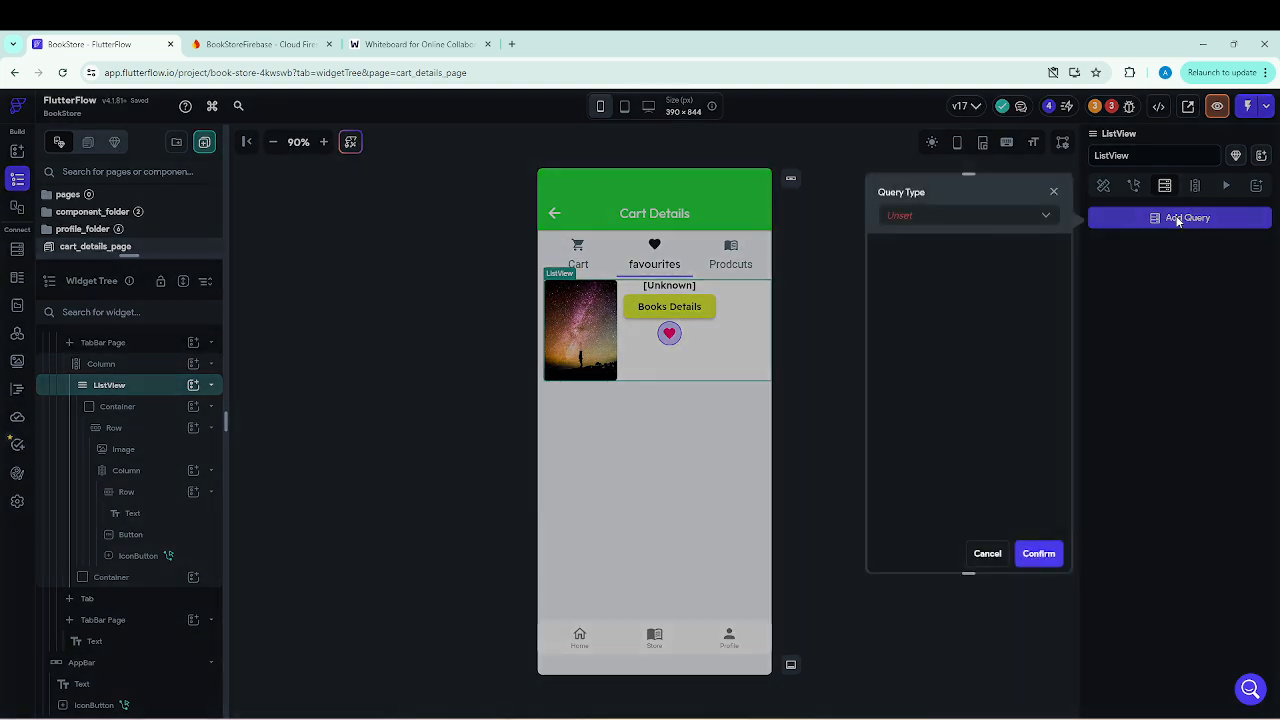
left_click(1042, 222)
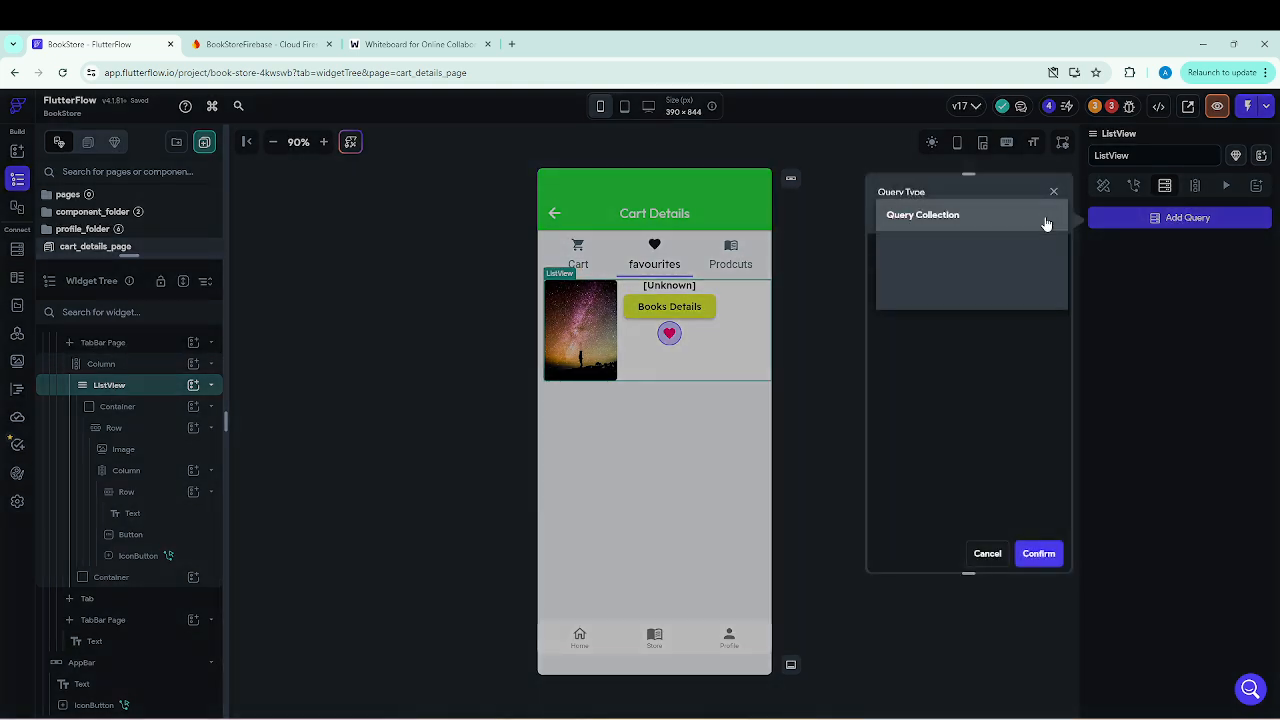
left_click(951, 220)
left_click(1049, 295)
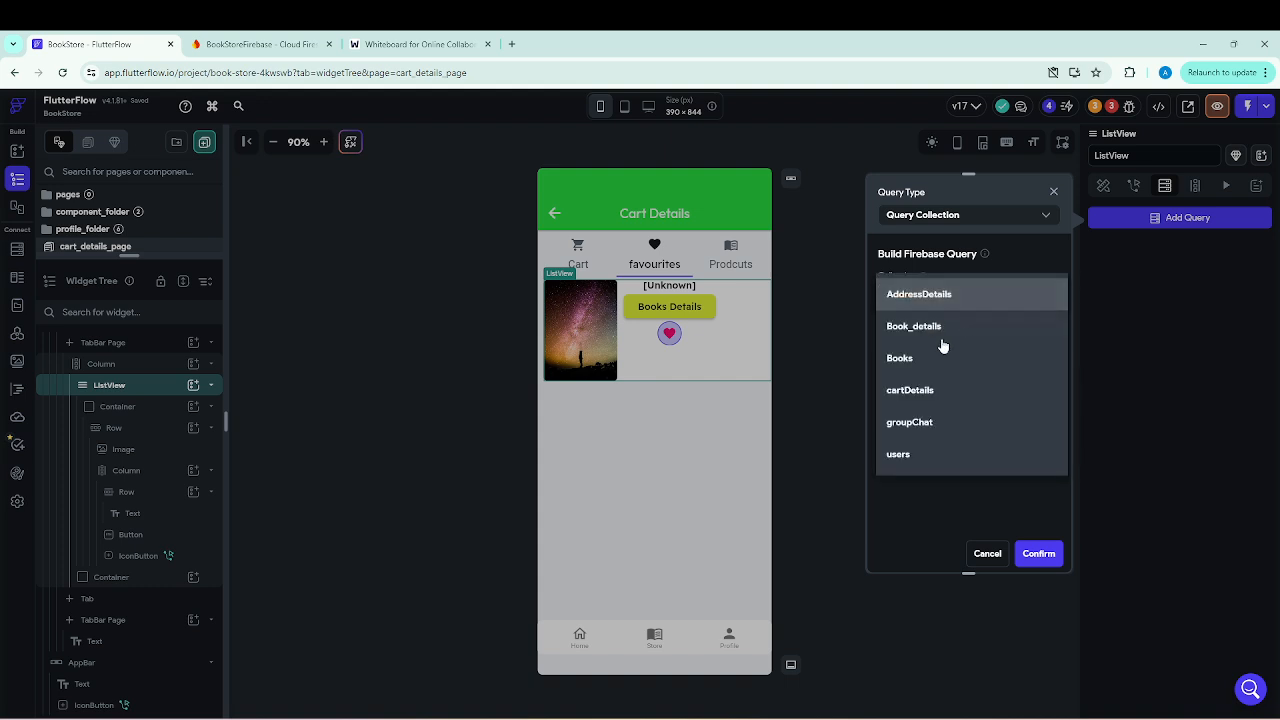
left_click(902, 360)
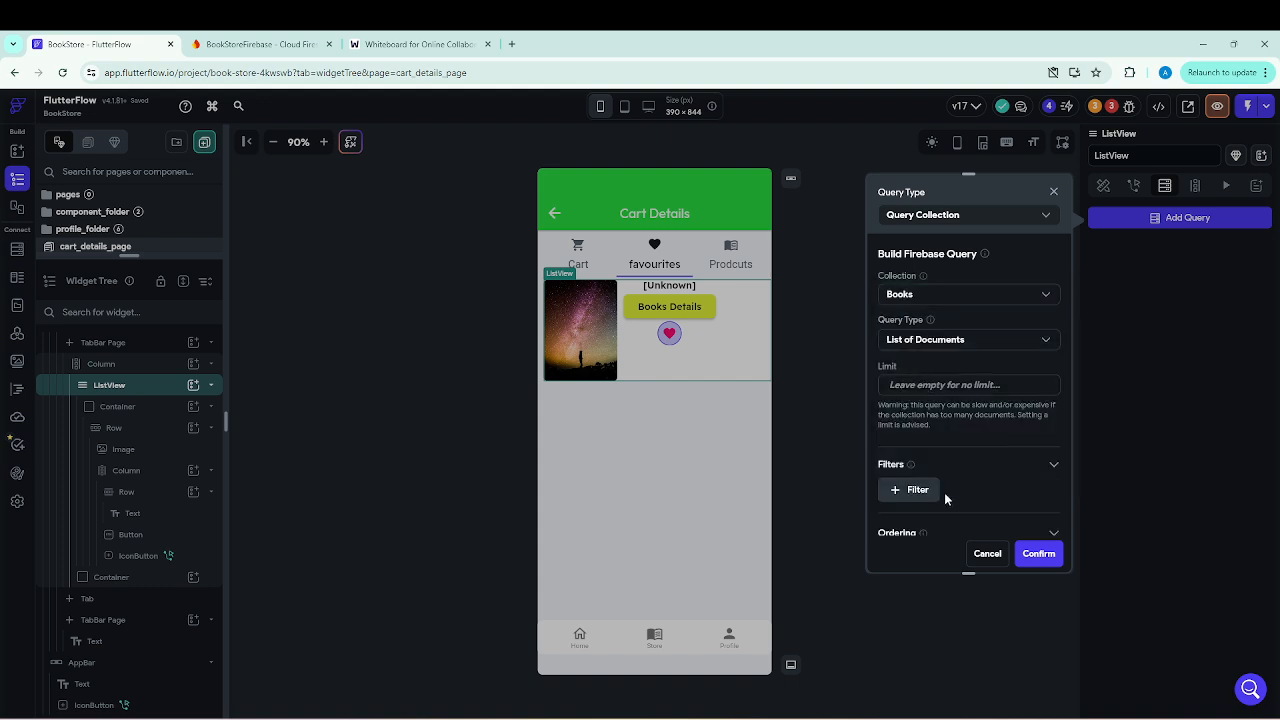
Add a filter to the ListView's Books query on favouriteItems with the Array Contains relation.
scroll(975, 450, "down", 1)
left_click(916, 422)
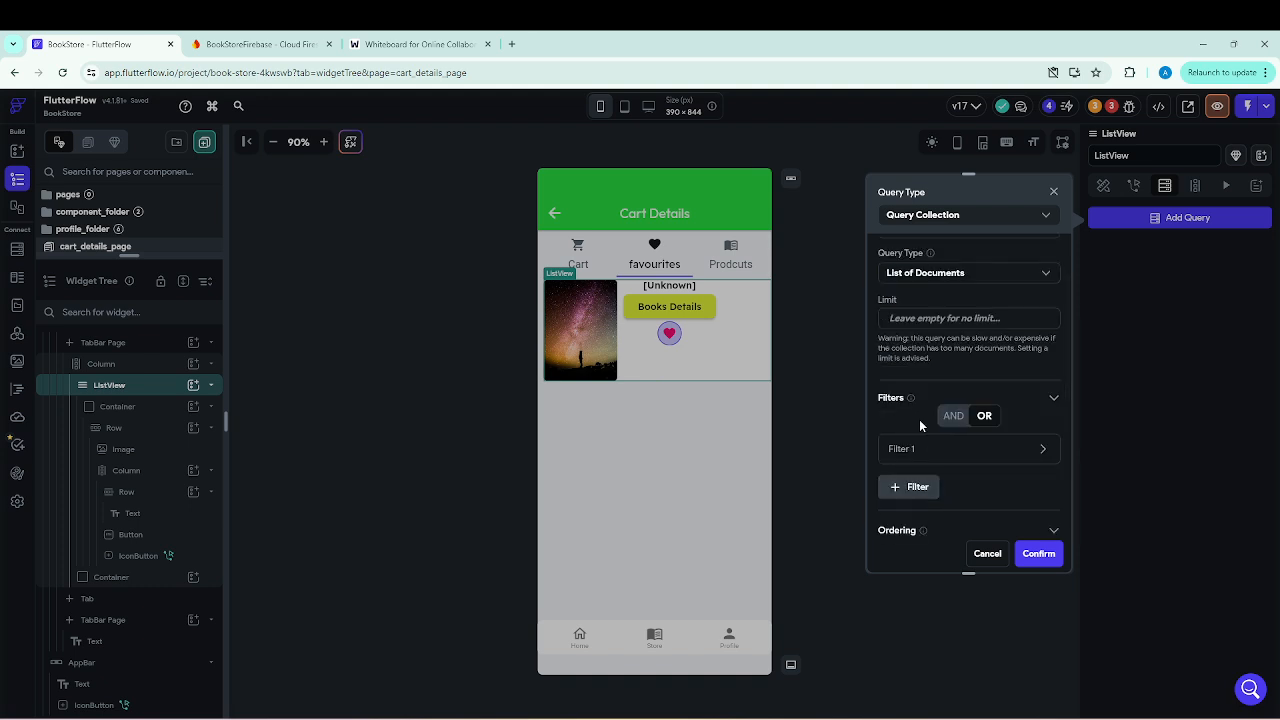
left_click(1042, 451)
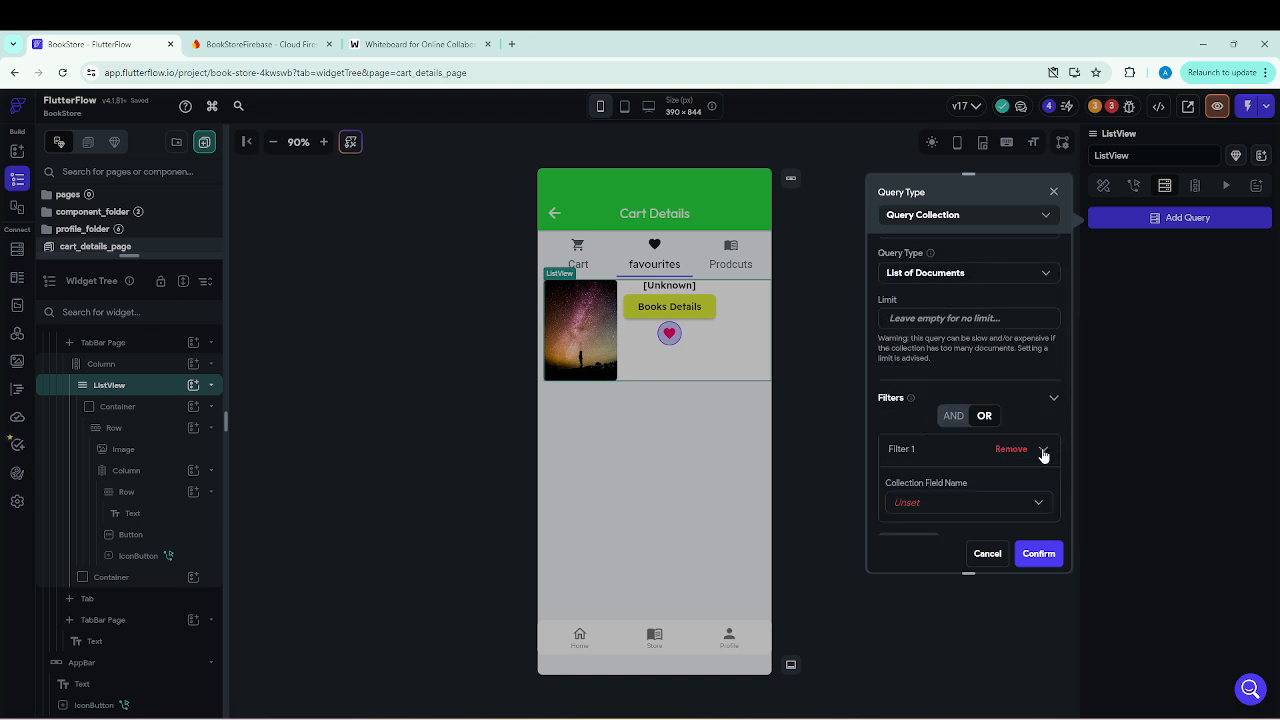
scroll(1009, 408, "down", 2)
left_click(906, 382)
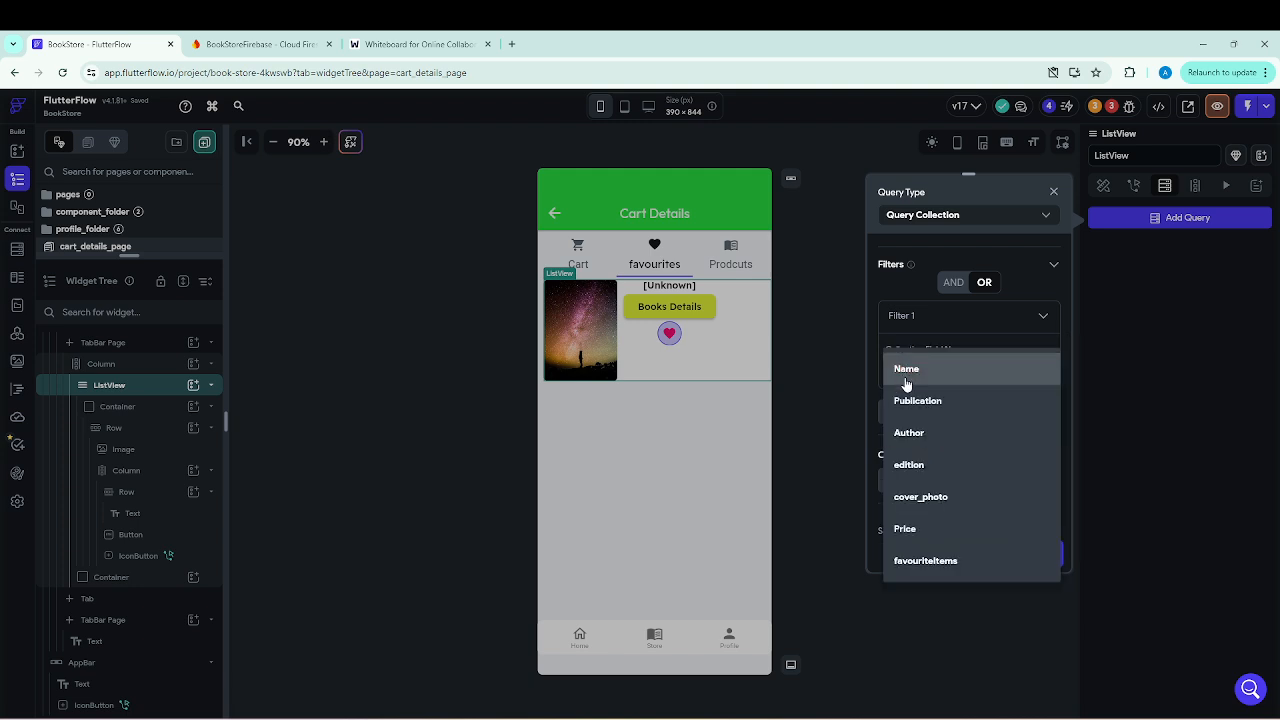
left_click(928, 561)
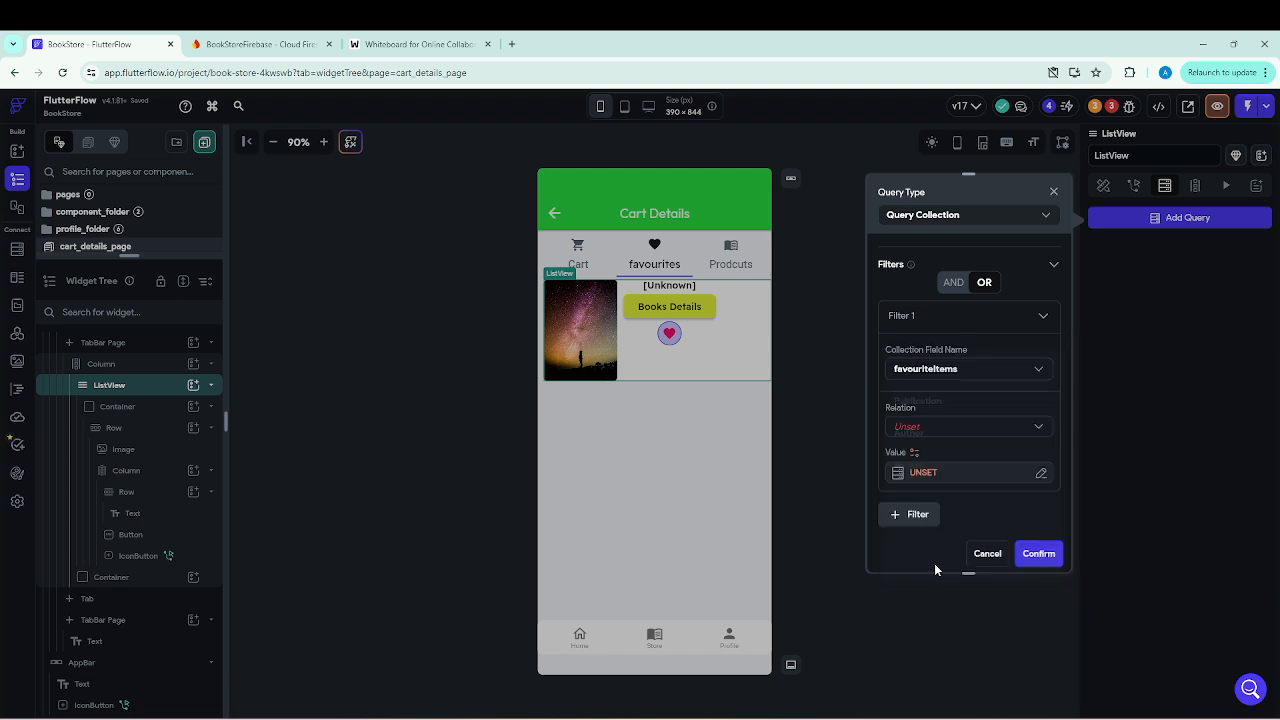
left_click(910, 428)
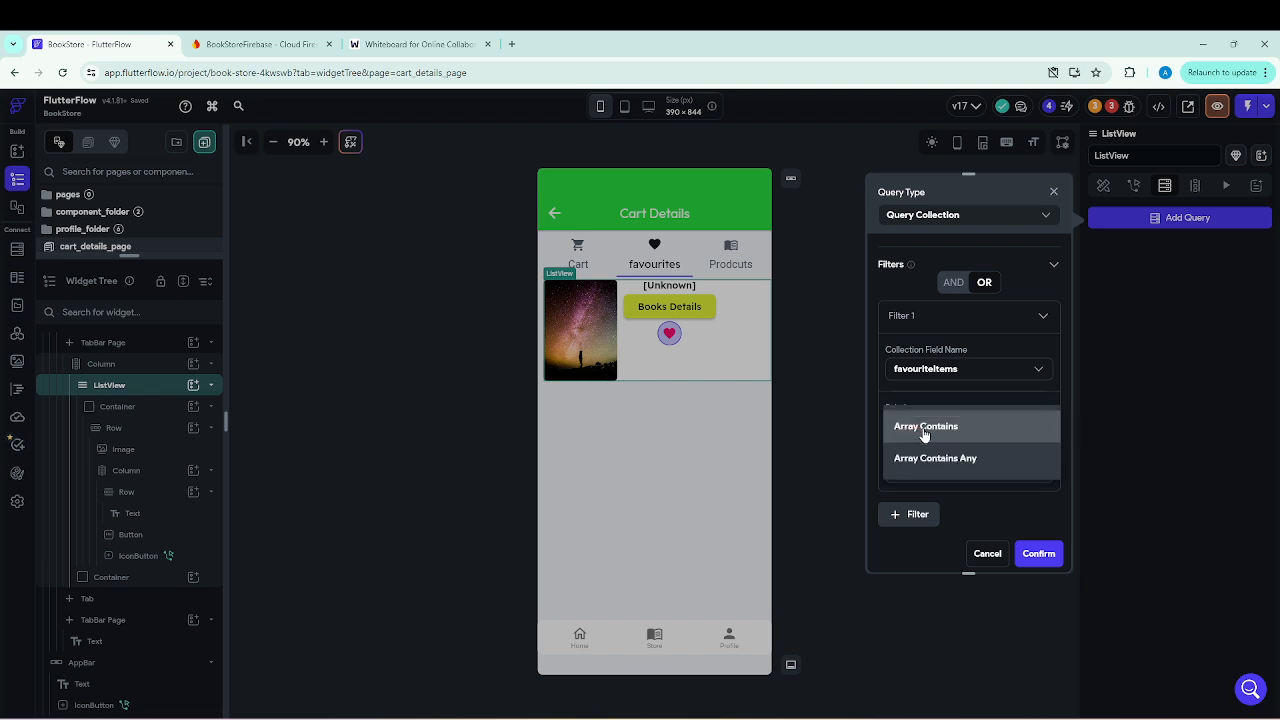
left_click(924, 427)
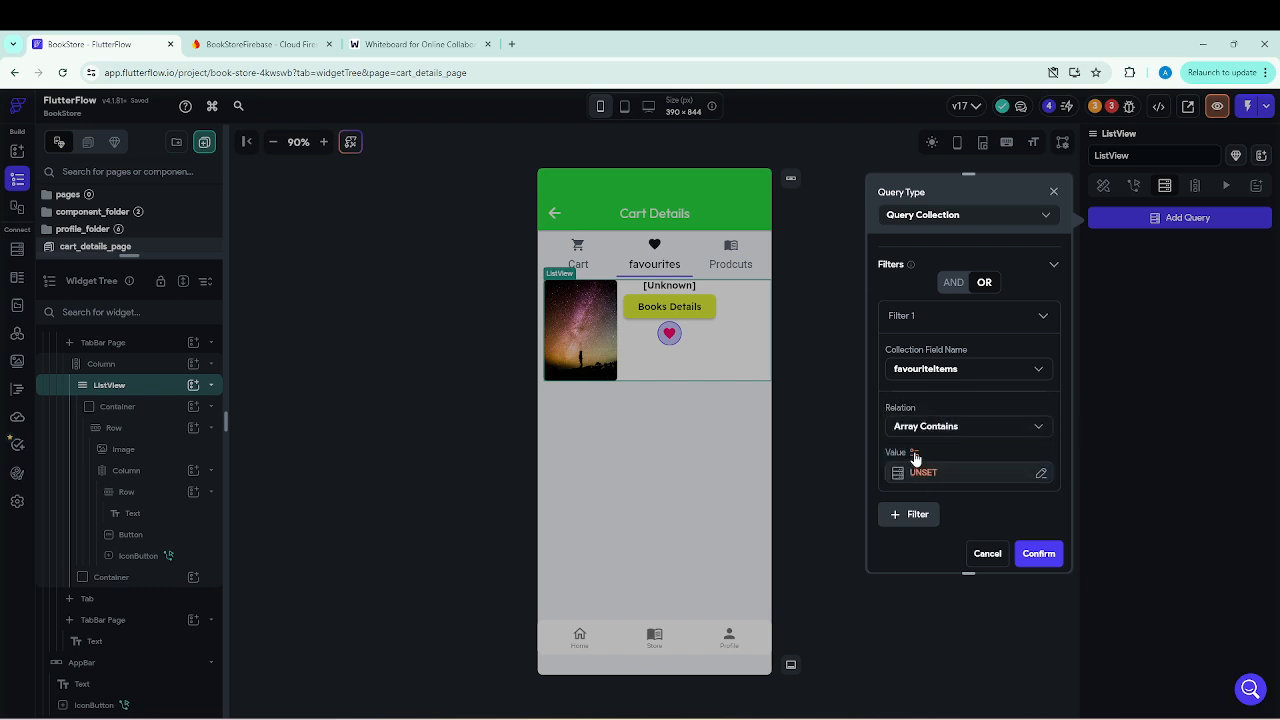
Set the filter value to the authenticated user's User Reference and create the ListView's backend query.
left_click(914, 455)
left_click(757, 527)
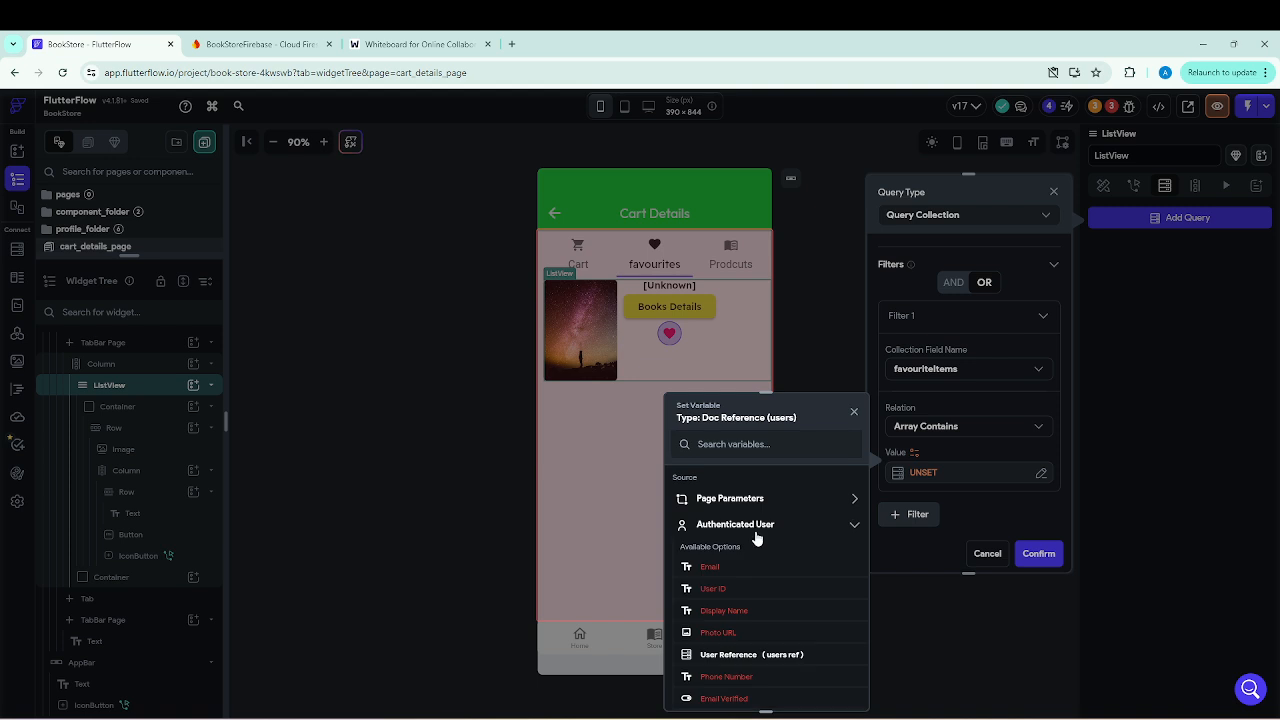
scroll(750, 570, "down", 1)
left_click(742, 590)
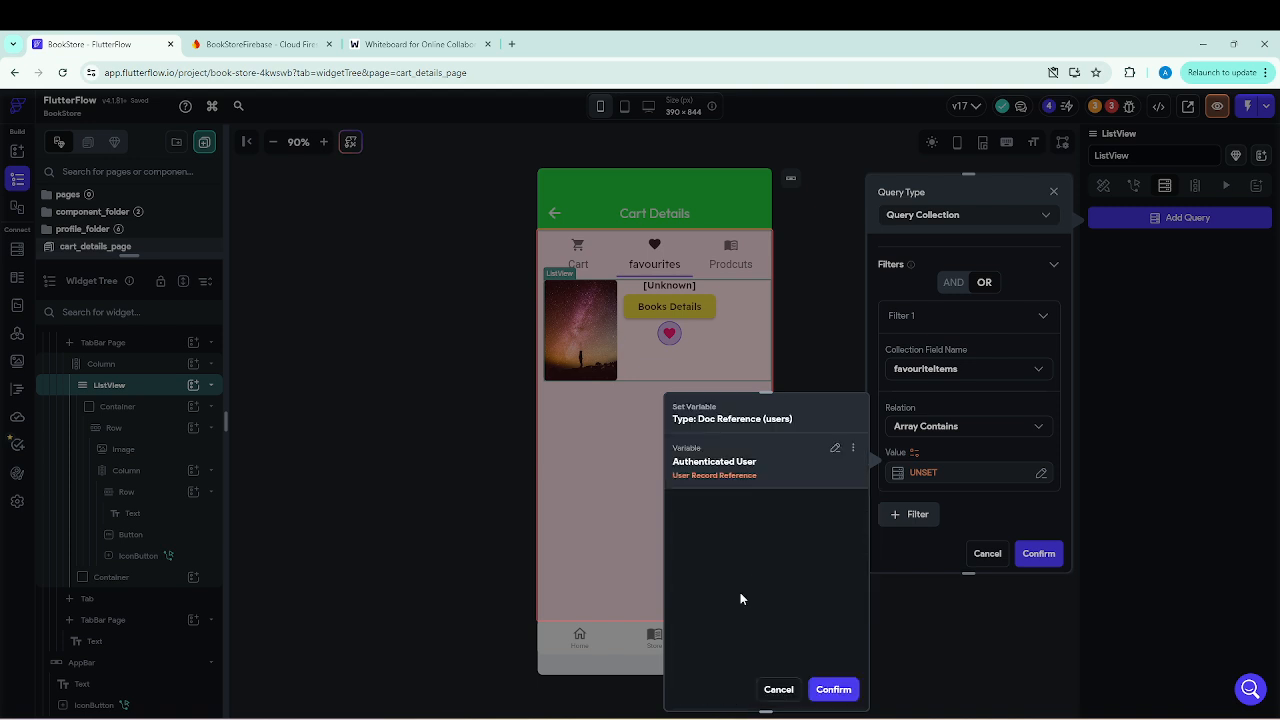
left_click(832, 690)
left_click(1039, 555)
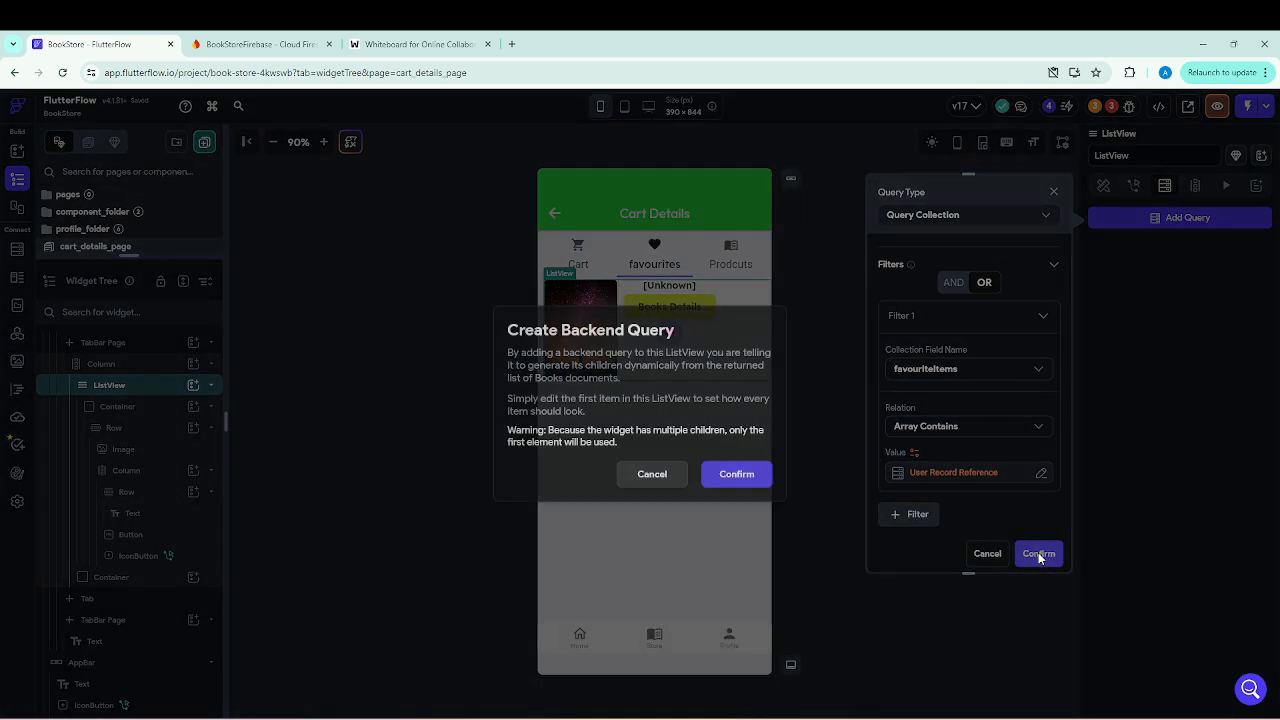
left_click(734, 480)
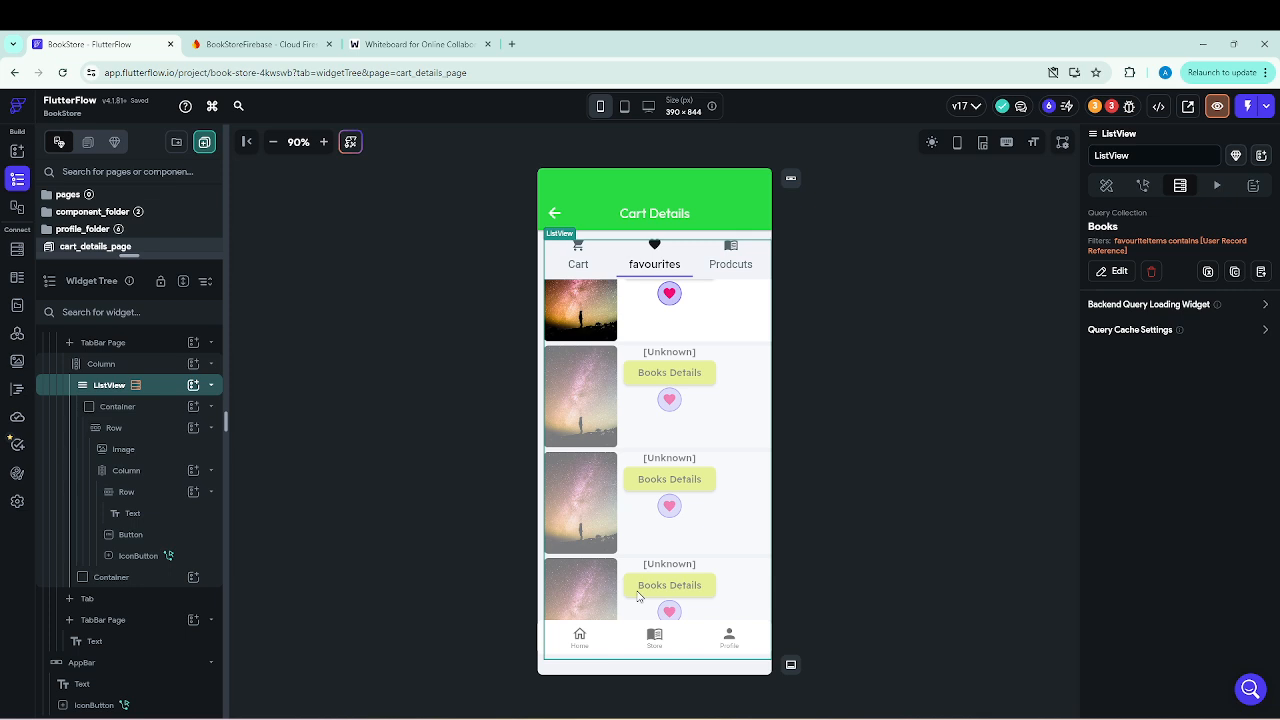
From the project's error list, set the heart IconButton's Update Document reference to the Books Document's Reference.
left_click(1110, 106)
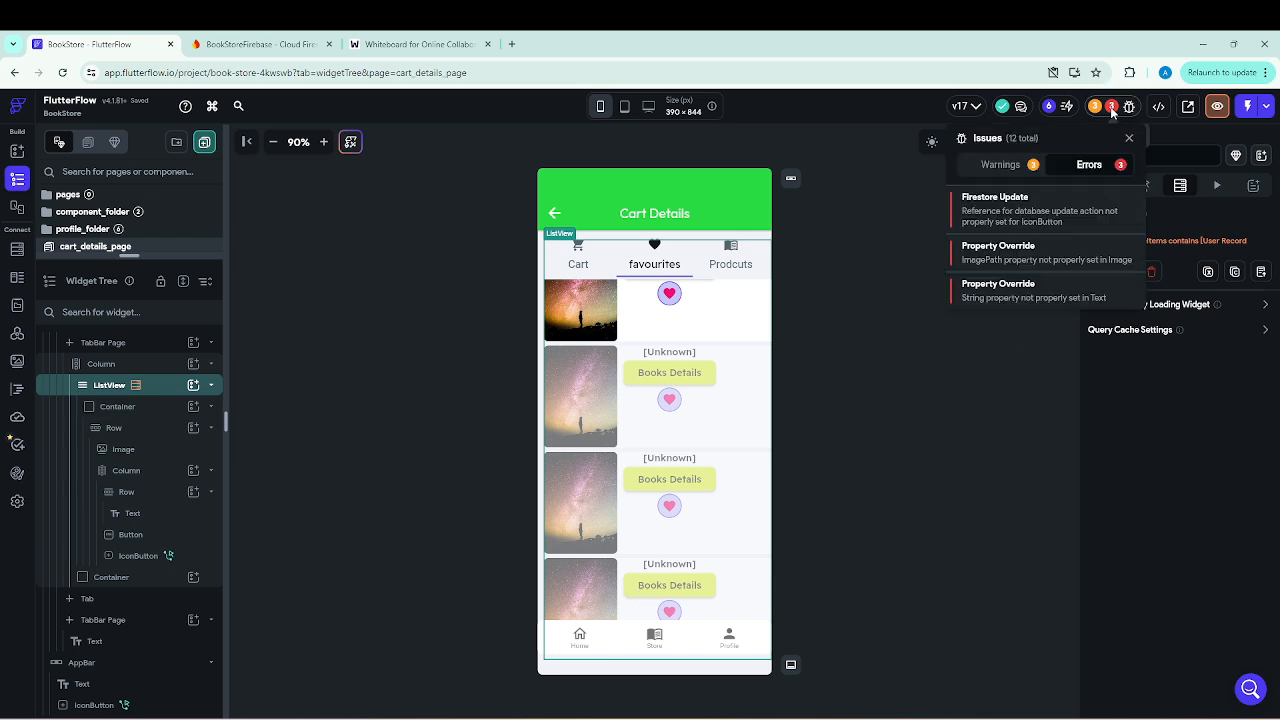
left_click(1015, 203)
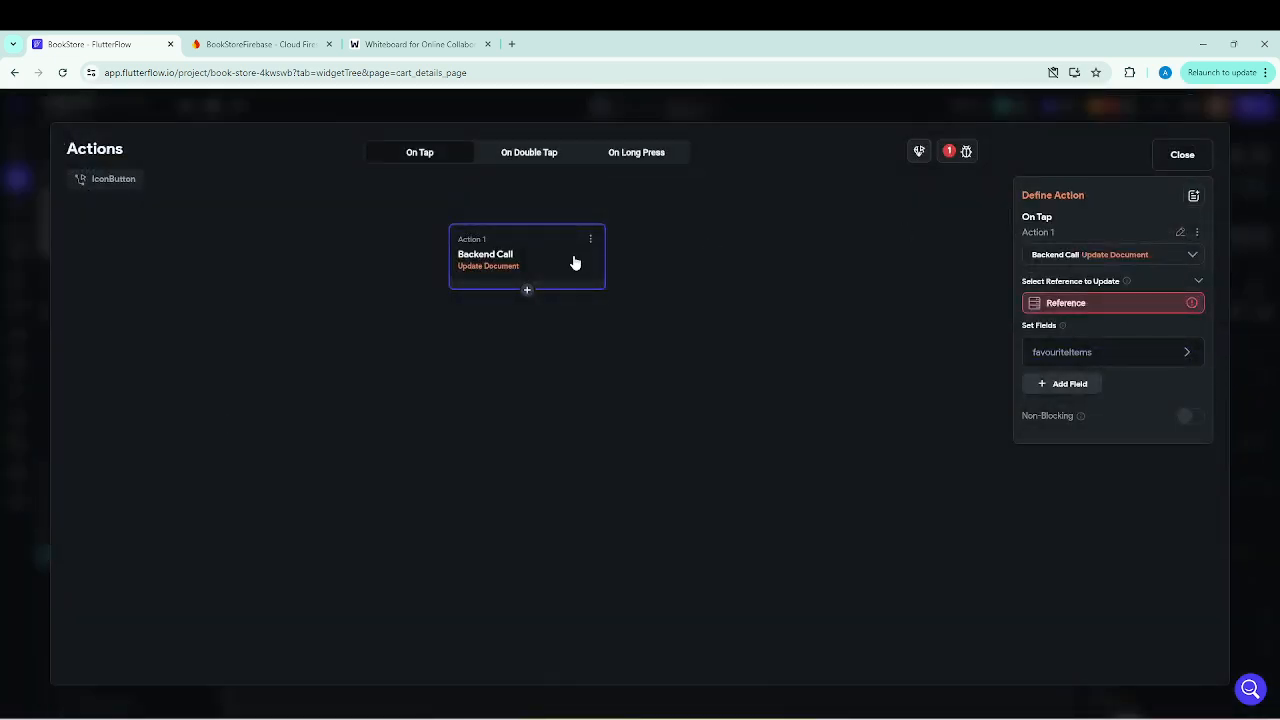
left_click(1075, 308)
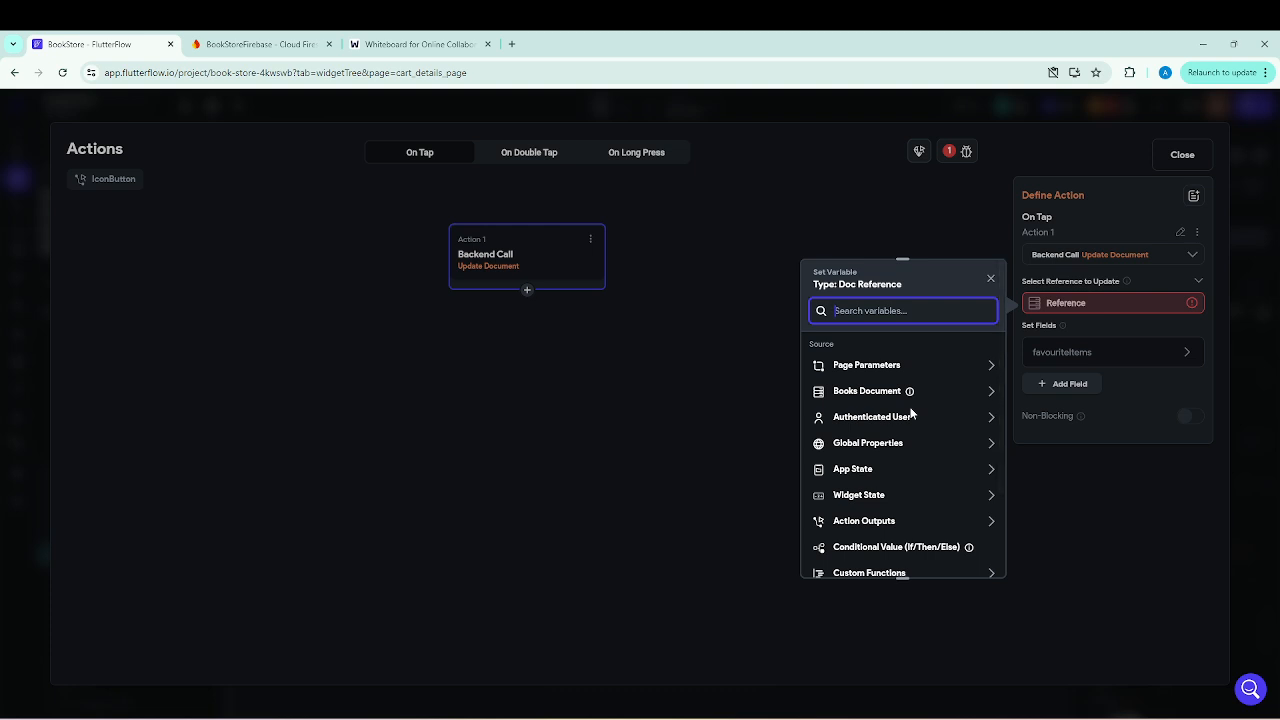
left_click(989, 280)
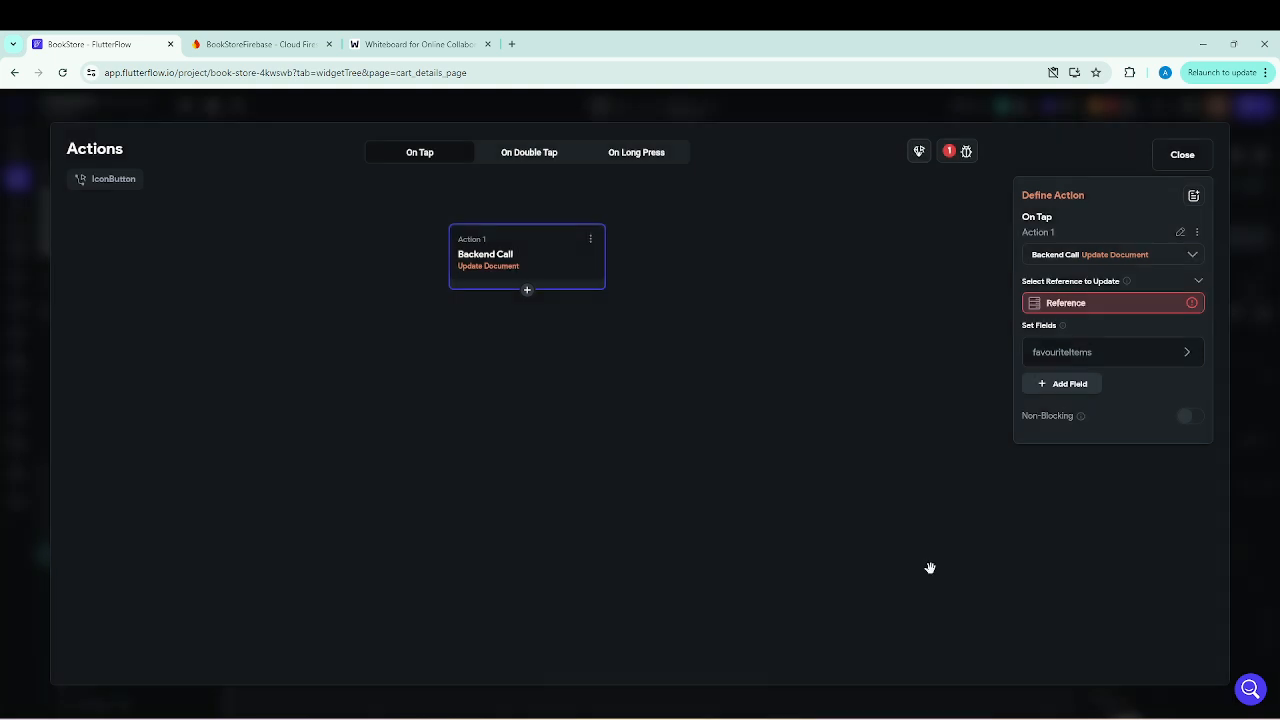
left_click(1068, 304)
left_click(877, 393)
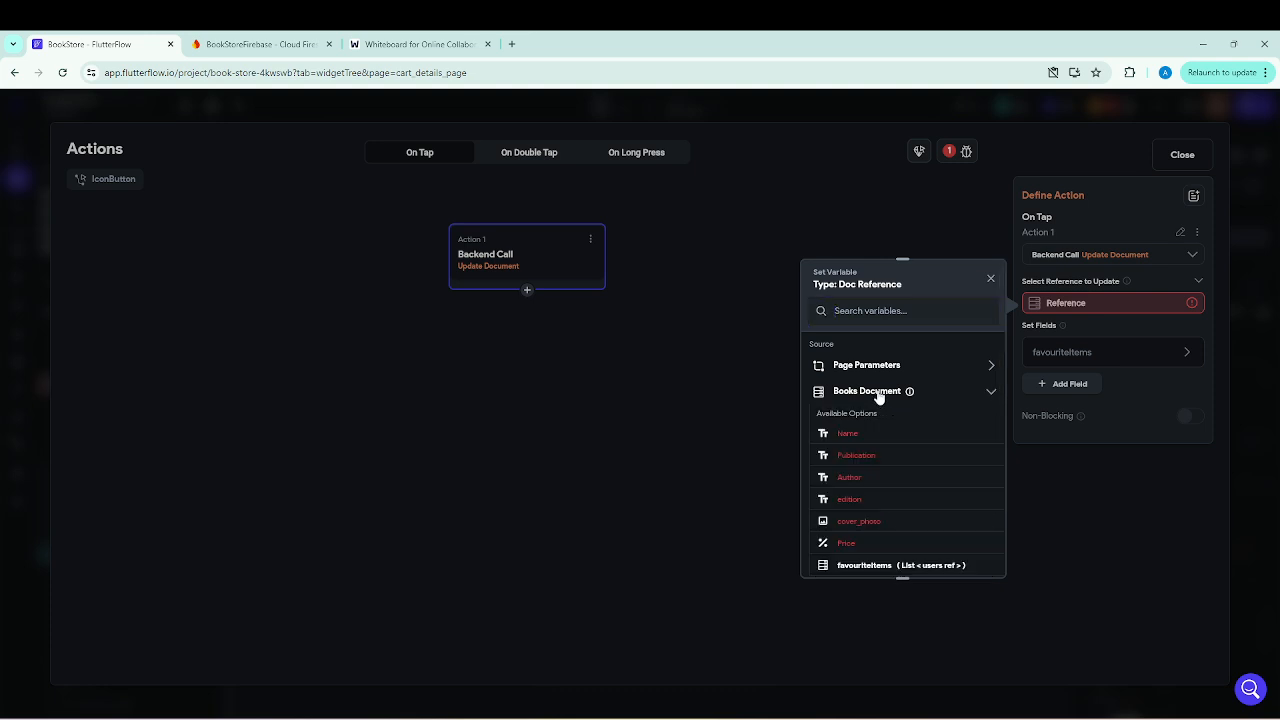
scroll(879, 538, "down", 2)
left_click(863, 524)
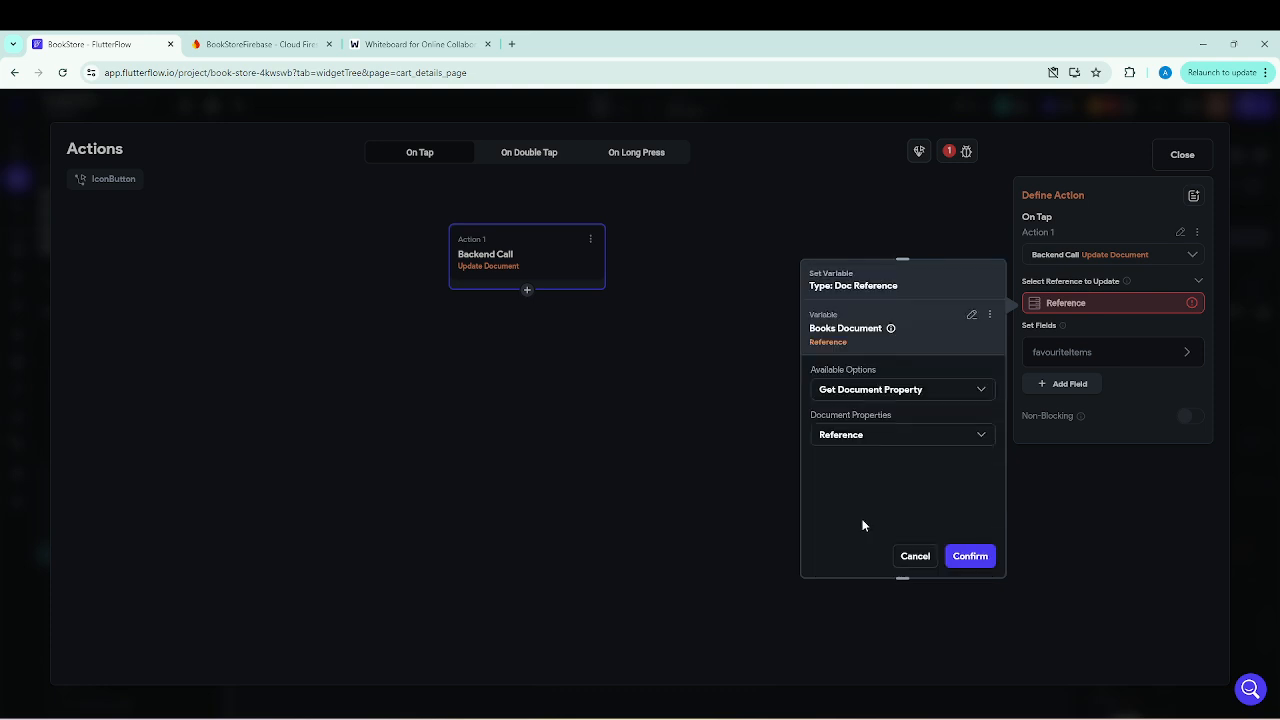
left_click(970, 558)
left_click(1182, 155)
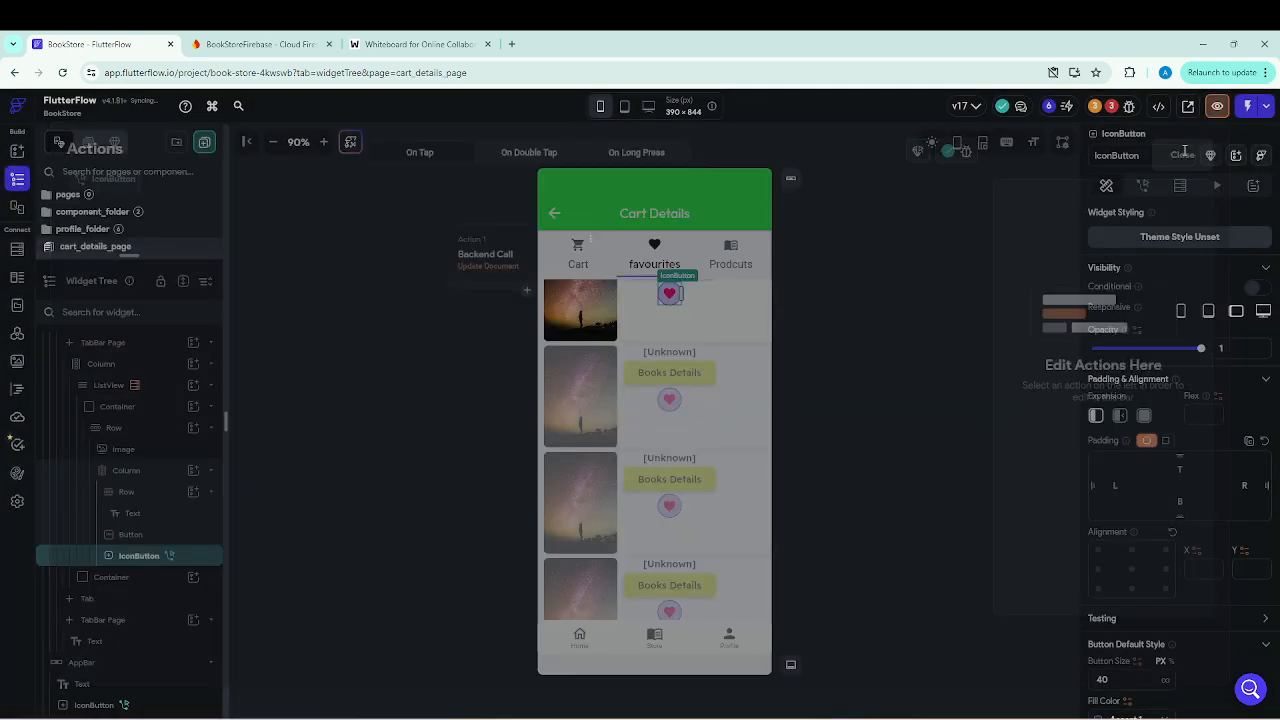
From the remaining errors, find the favourites Image and bind its path to cover_photo of the Books Document.
left_click(1111, 108)
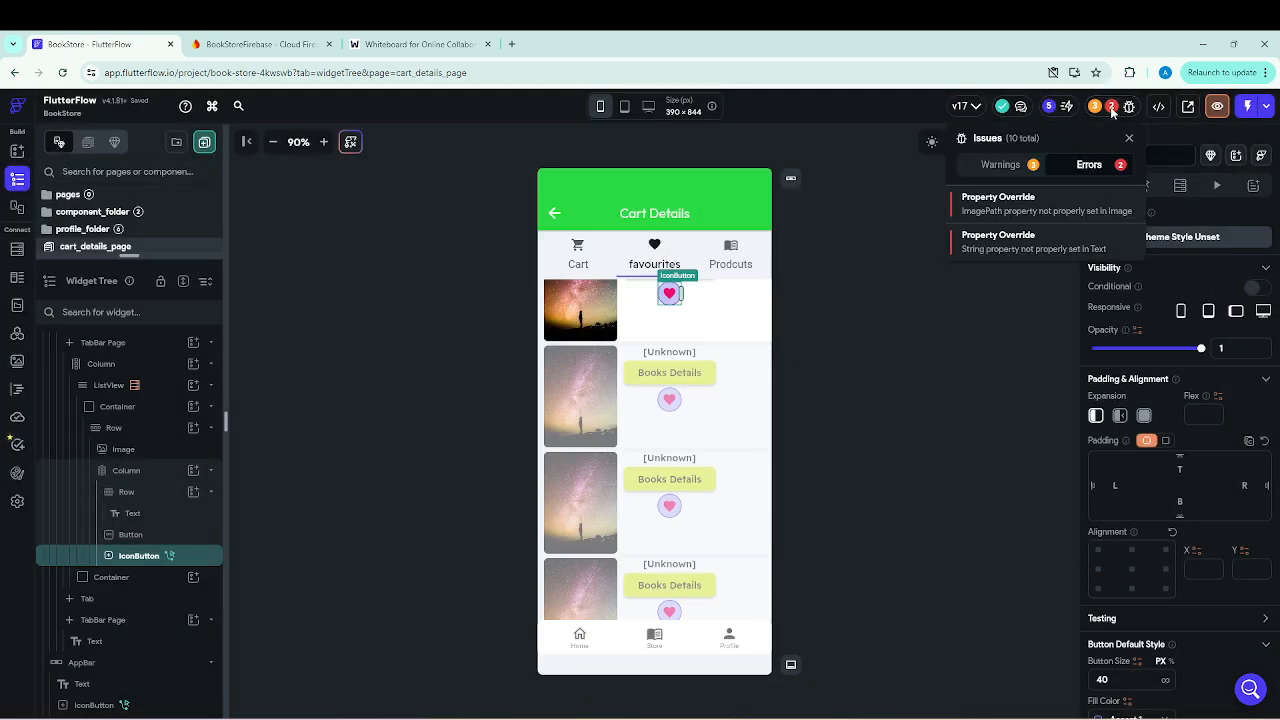
left_click(1014, 205)
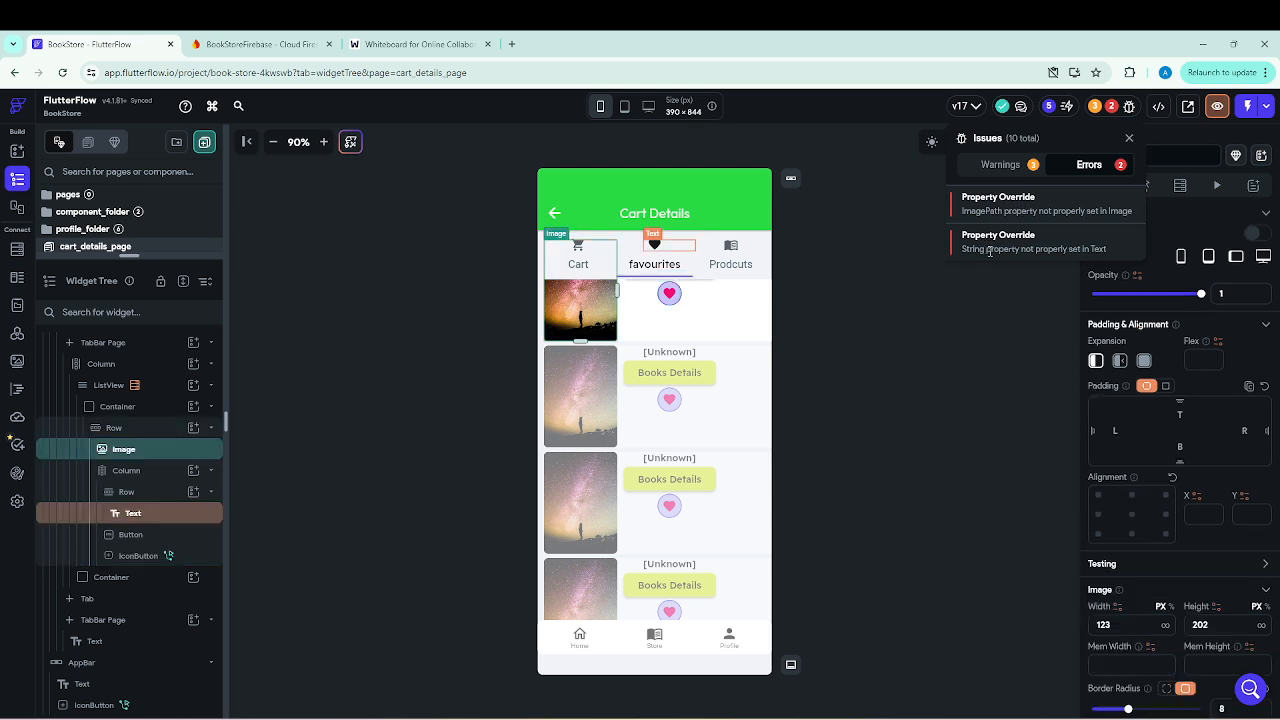
left_click(1127, 140)
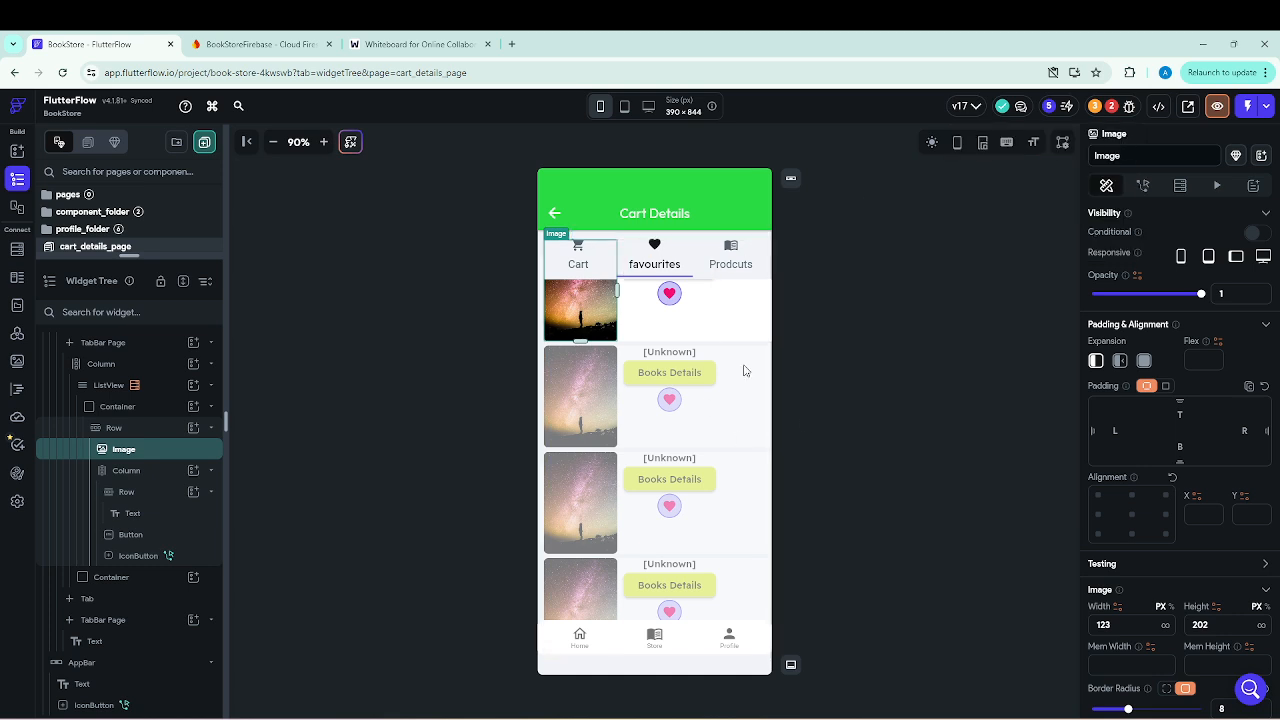
scroll(140, 523, "up", 3)
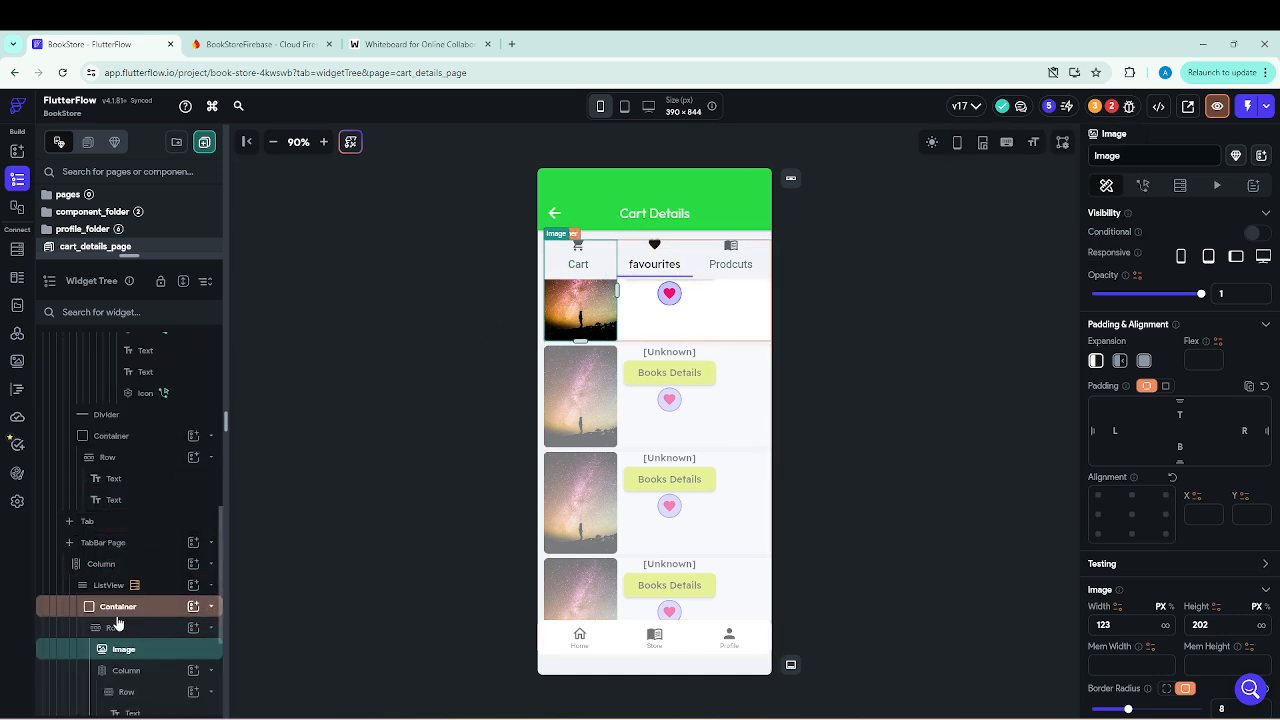
scroll(686, 453, "up", 1)
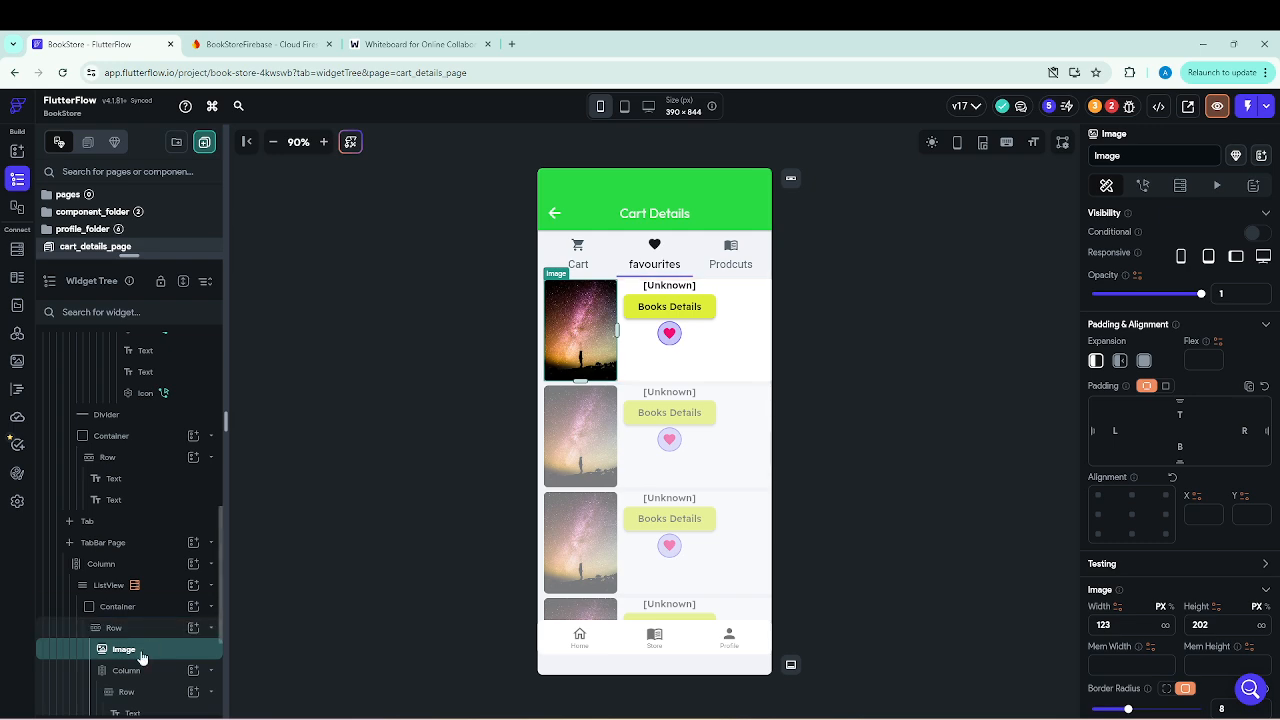
left_click(598, 349)
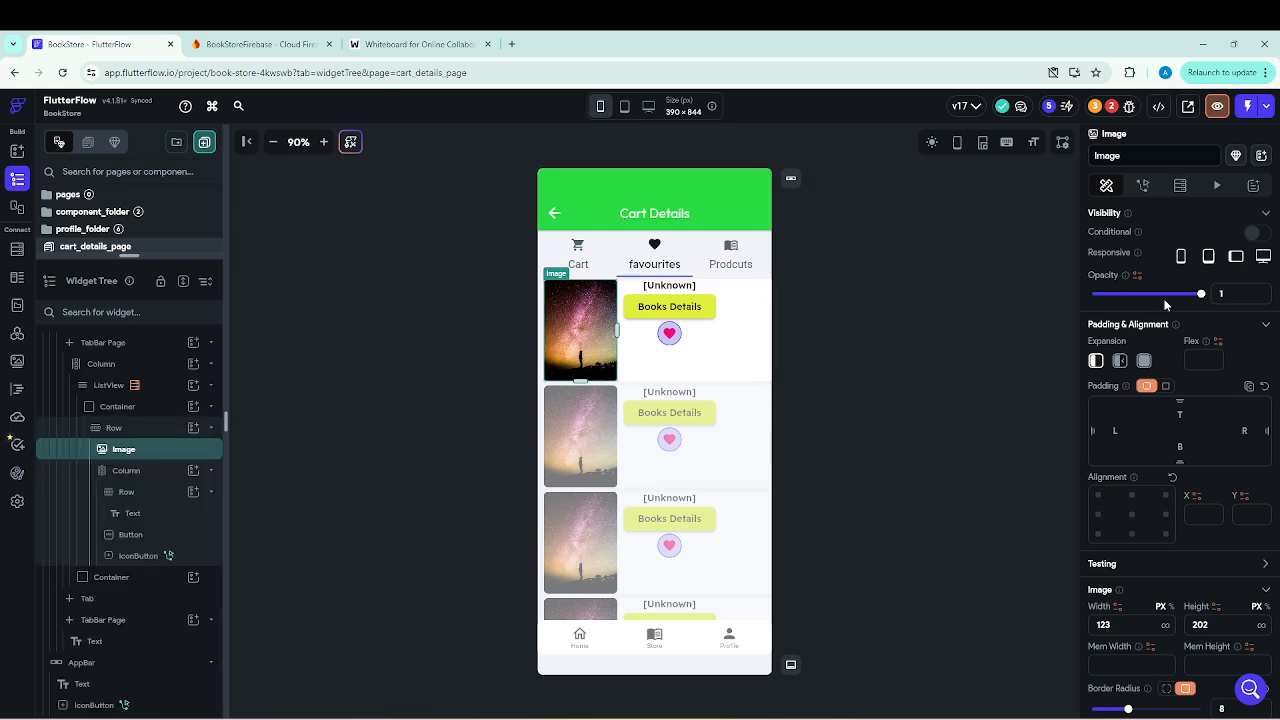
scroll(1120, 440, "down", 3)
left_click(1112, 483)
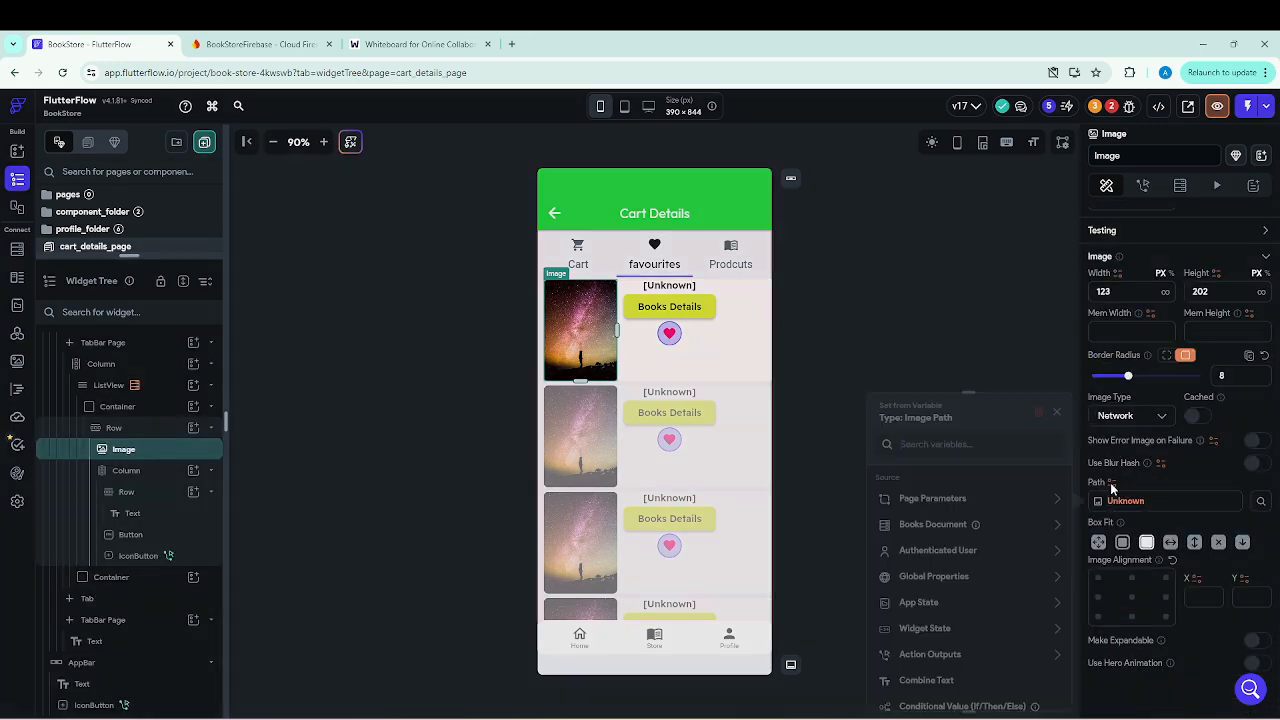
left_click(943, 530)
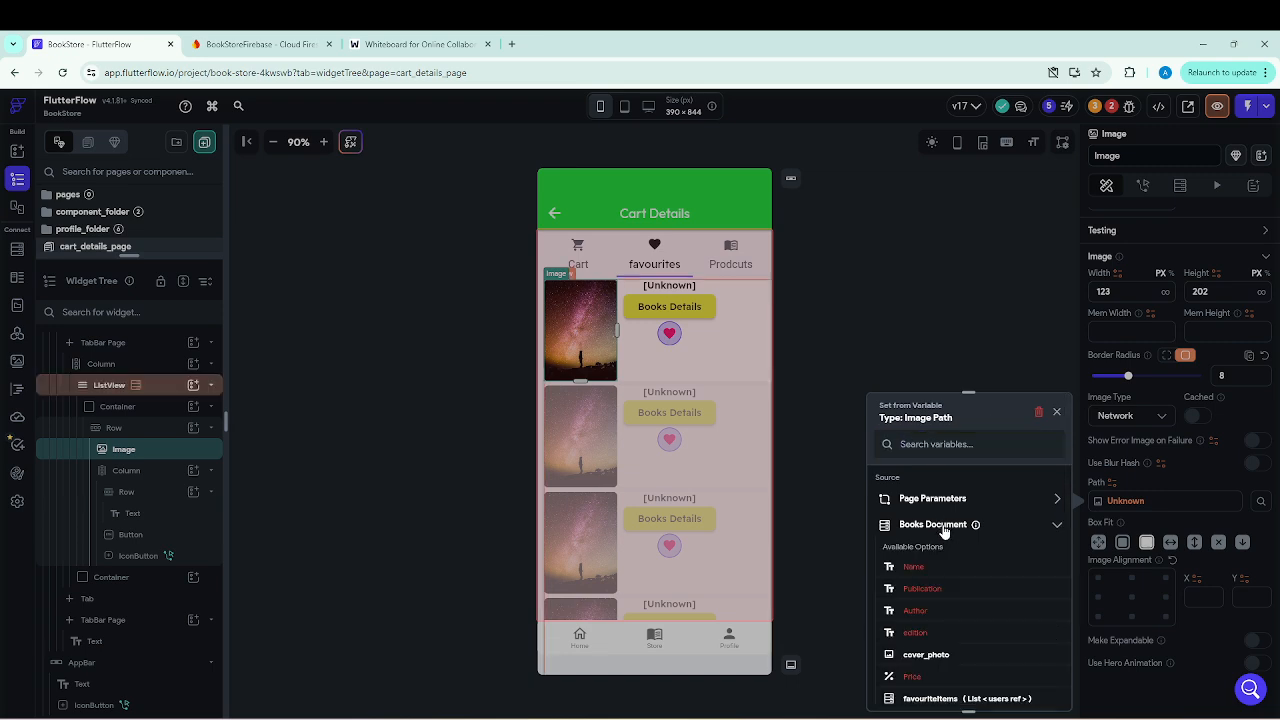
left_click(926, 655)
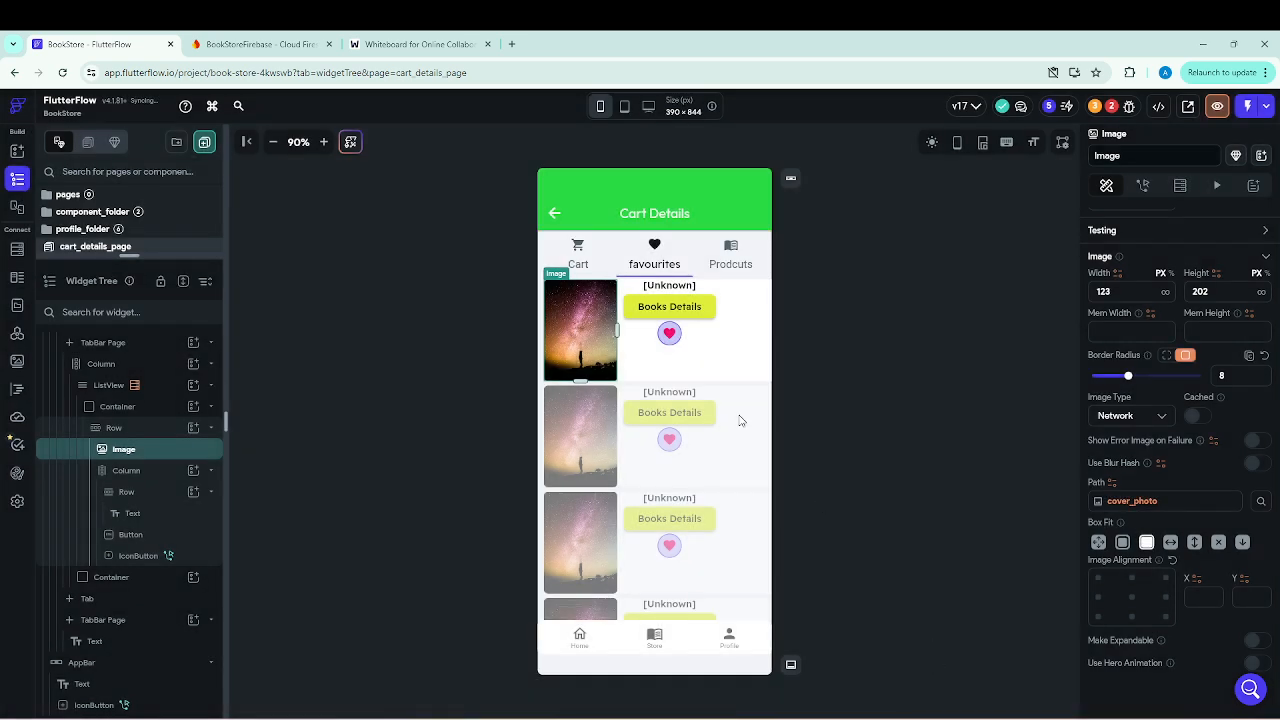
Bind the title Text above the Books Details button to Name of the Books Document.
left_click(686, 292)
scroll(1145, 378, "up", 4)
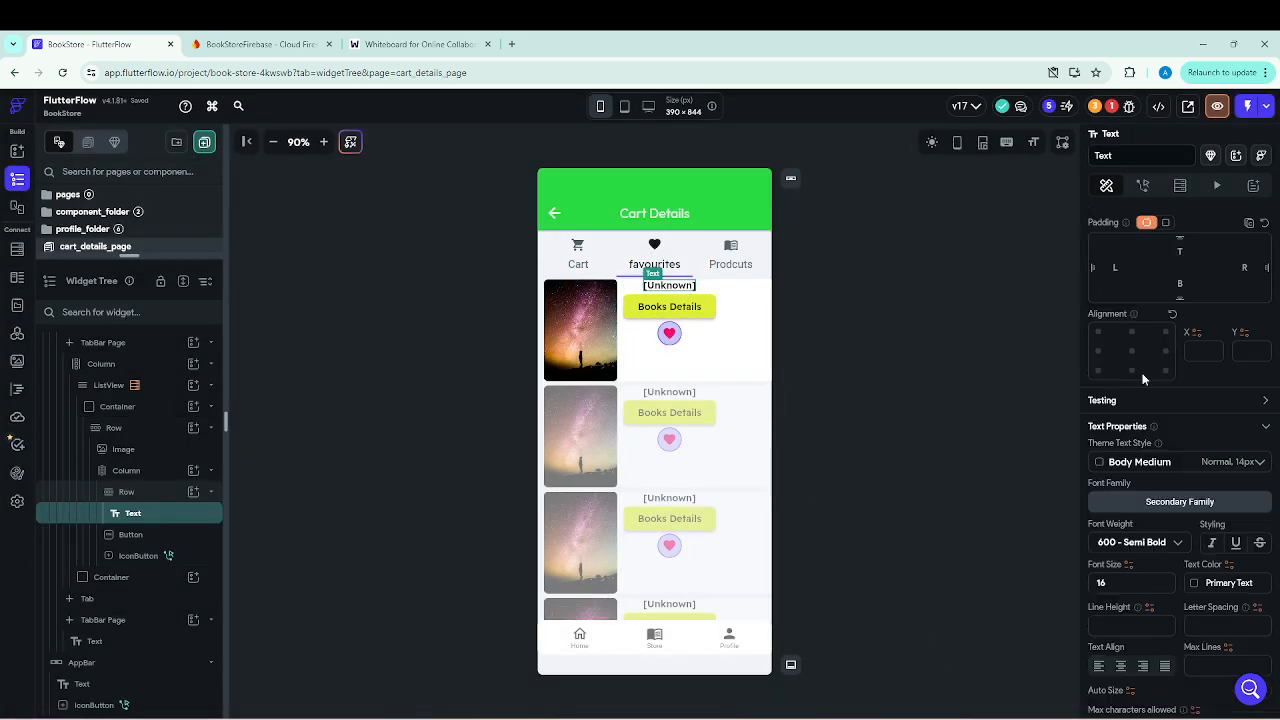
left_click(1109, 268)
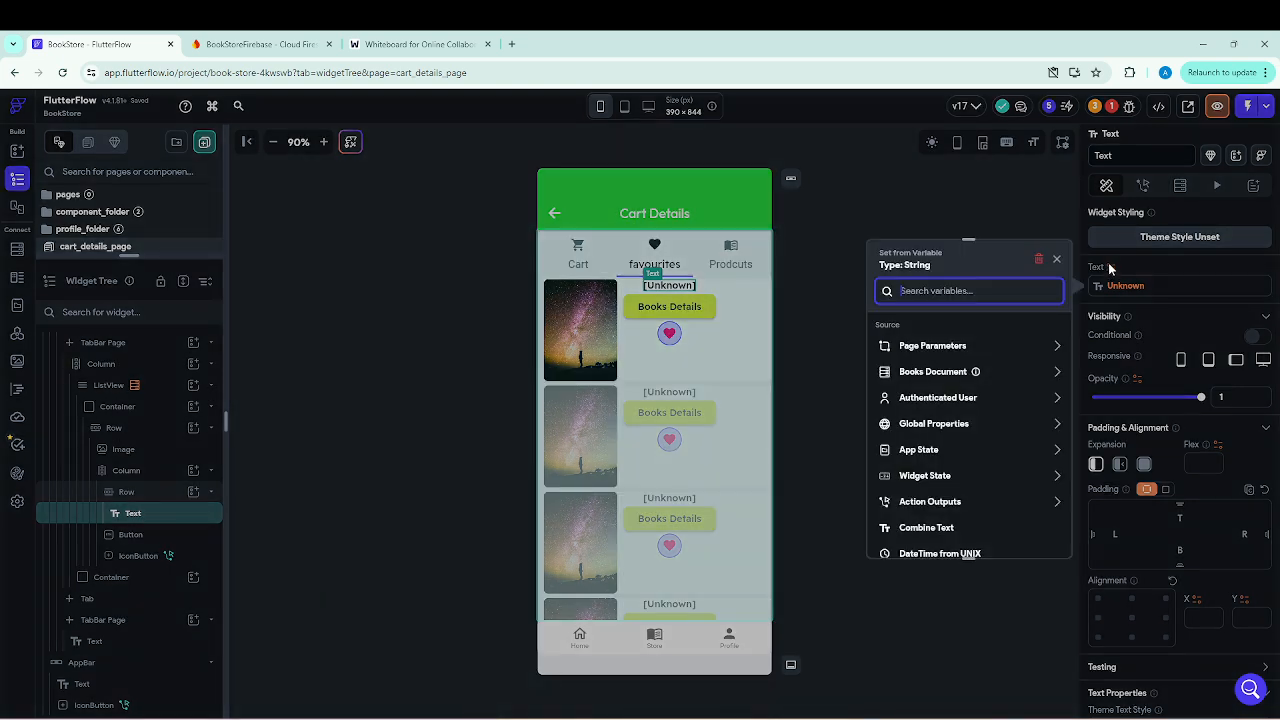
left_click(930, 373)
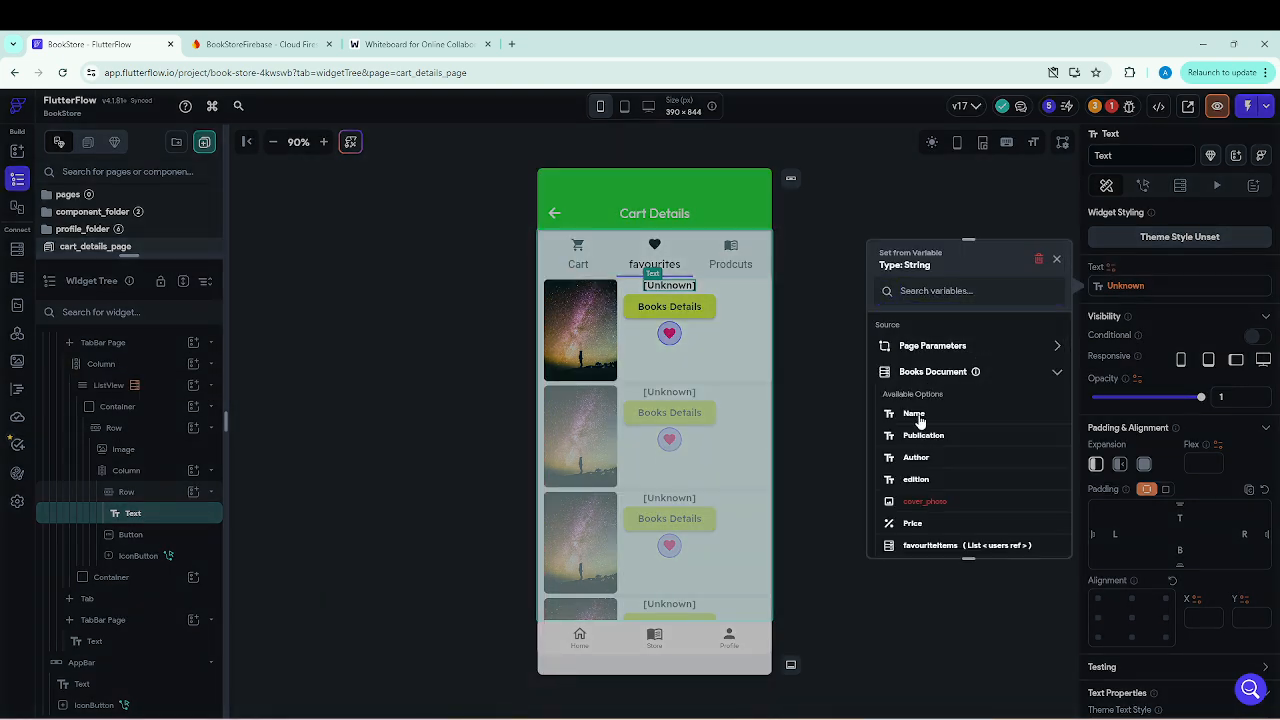
left_click(914, 414)
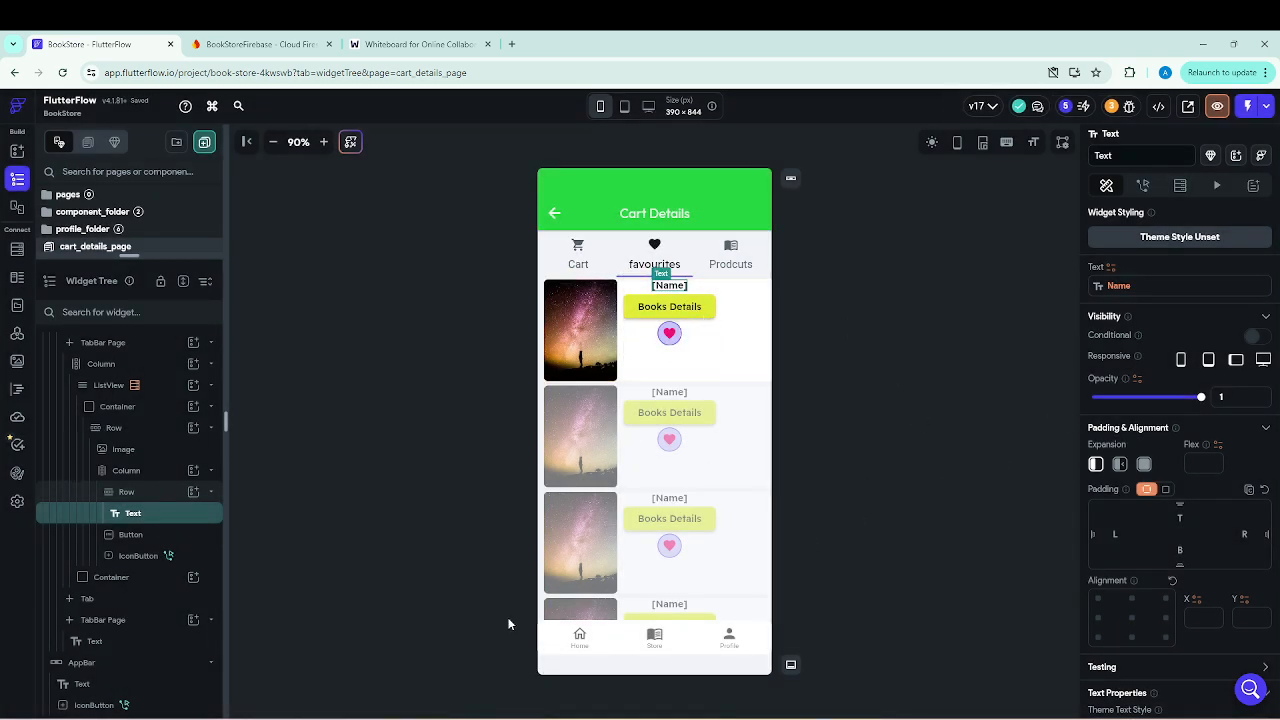
Review the heart IconButton's Update Document action and the update settings of its favouriteItems field.
left_click(673, 344)
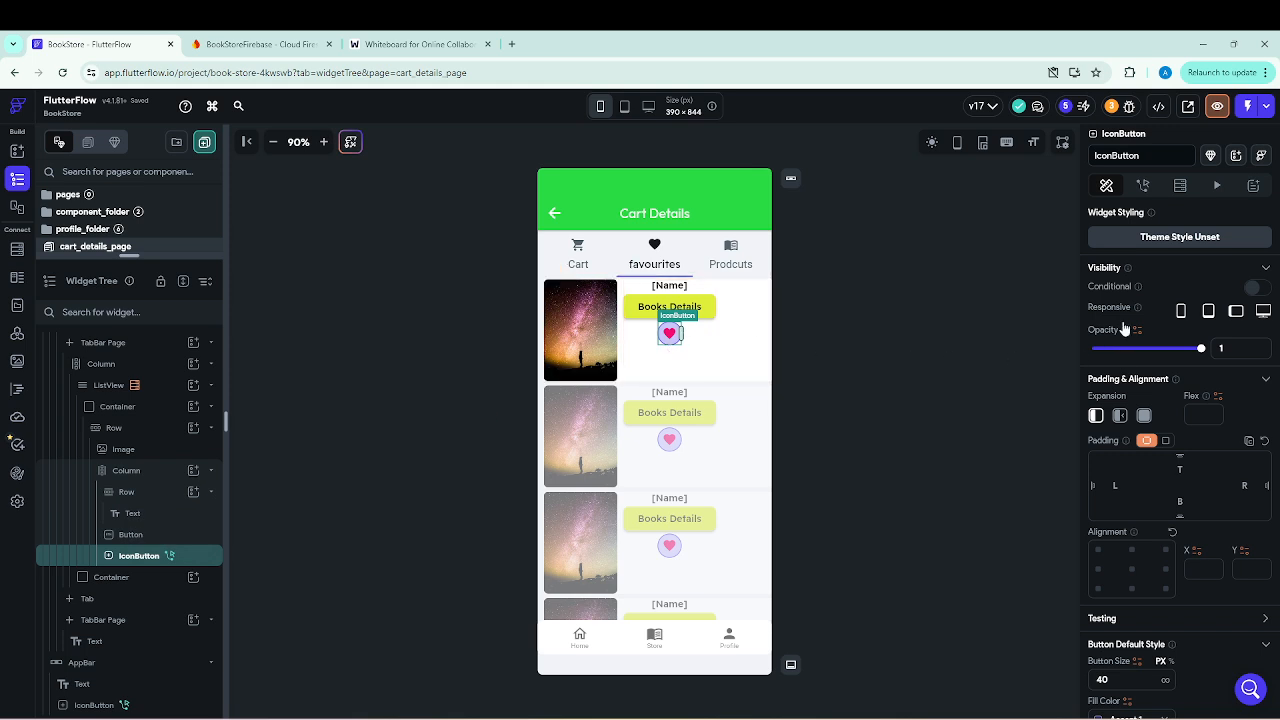
left_click(1143, 186)
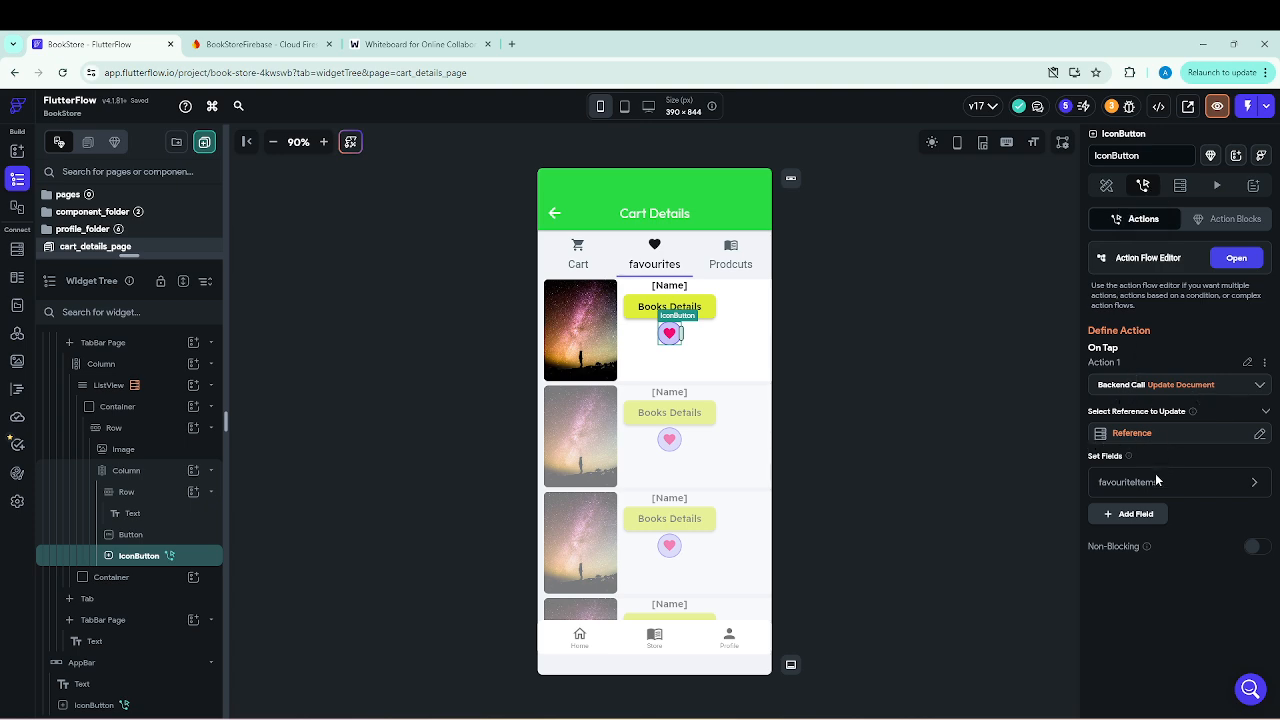
left_click(1252, 483)
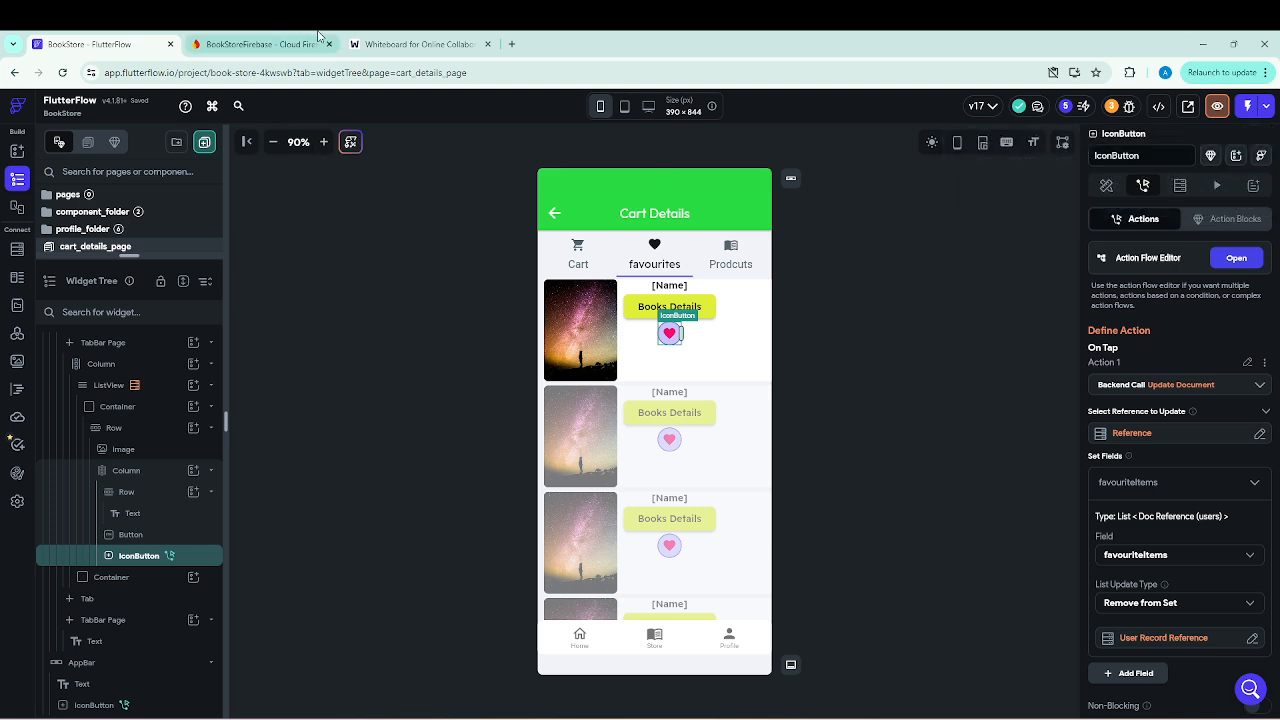
Switch to the Firebase console and inspect the fields of the first two documents in the Books collection.
left_click(243, 45)
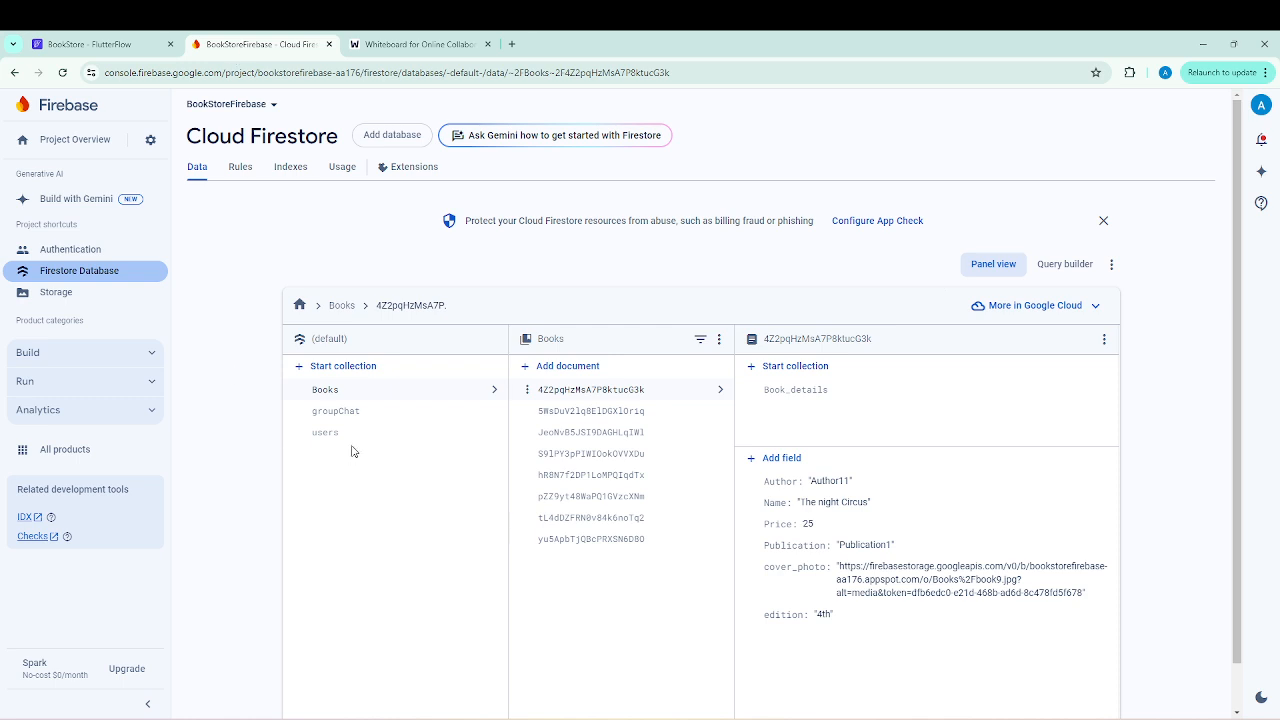
left_click(336, 391)
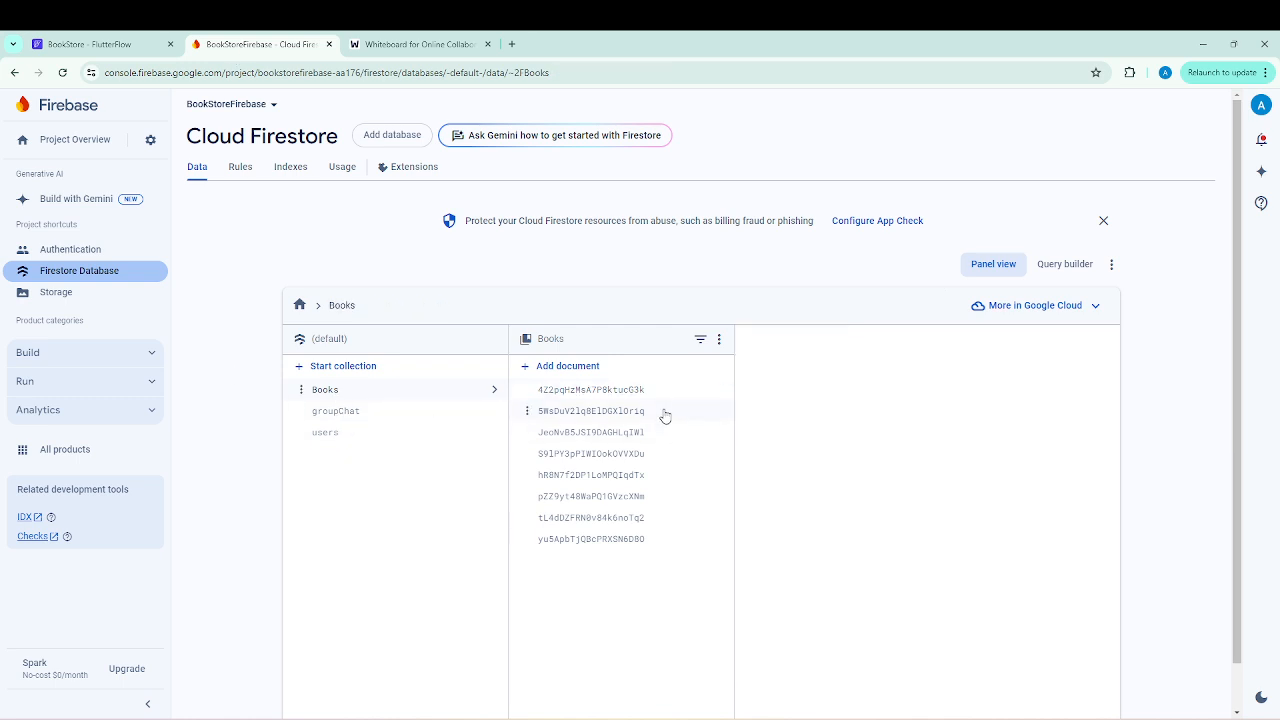
left_click(613, 390)
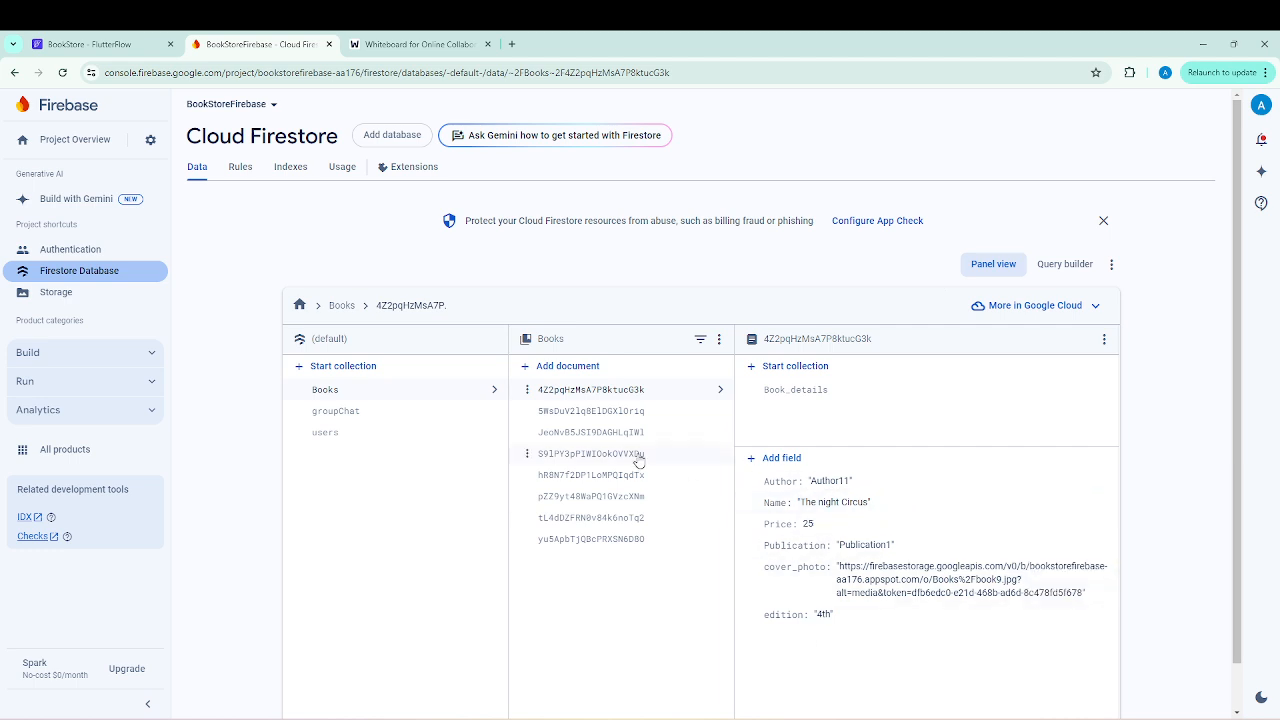
left_click(610, 412)
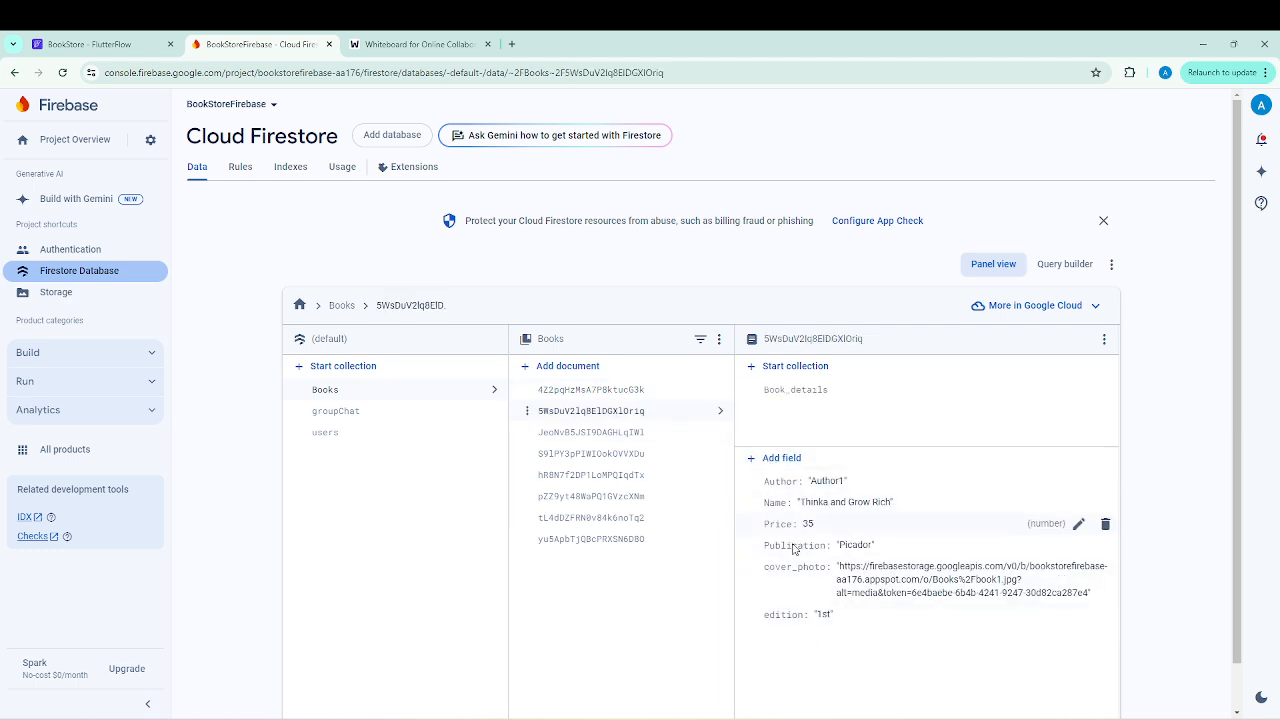
Switch back to FlutterFlow and launch a test run of the app.
left_click(95, 44)
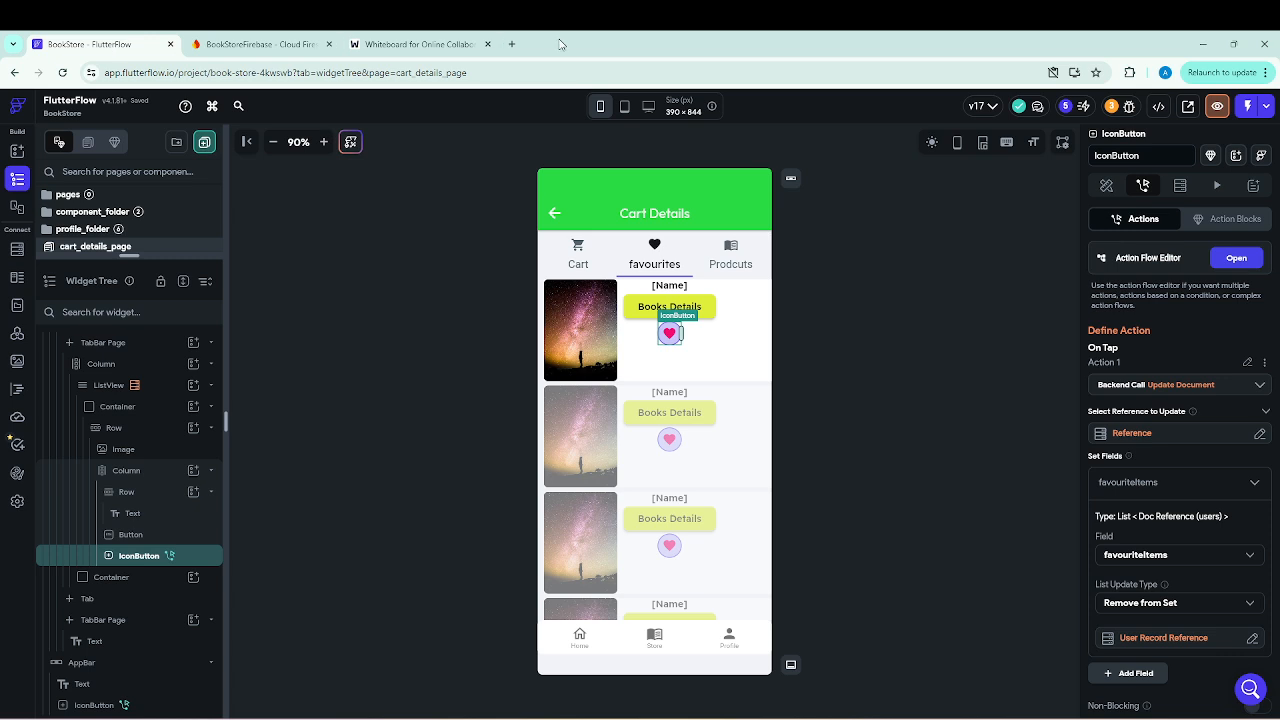
left_click(1247, 108)
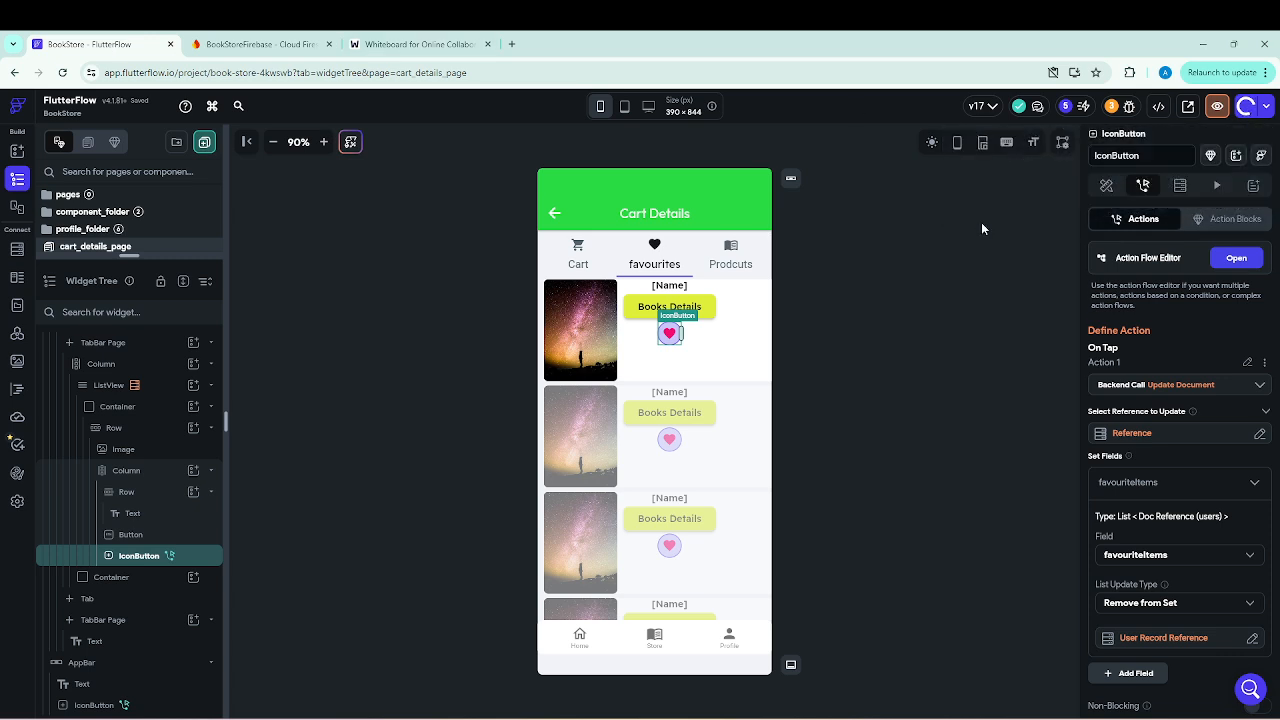
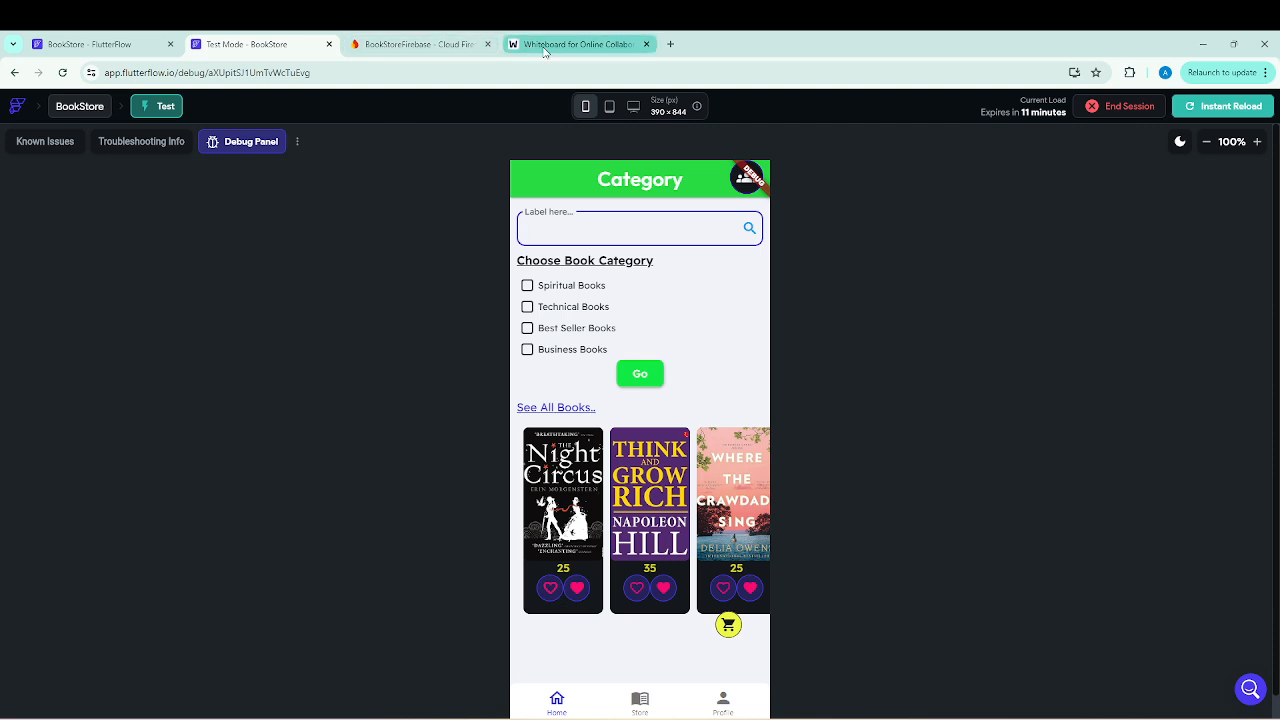
Review the favourites sketch on the whiteboard, and mark The Night Circus as a favourite in the test app.
left_click(575, 44)
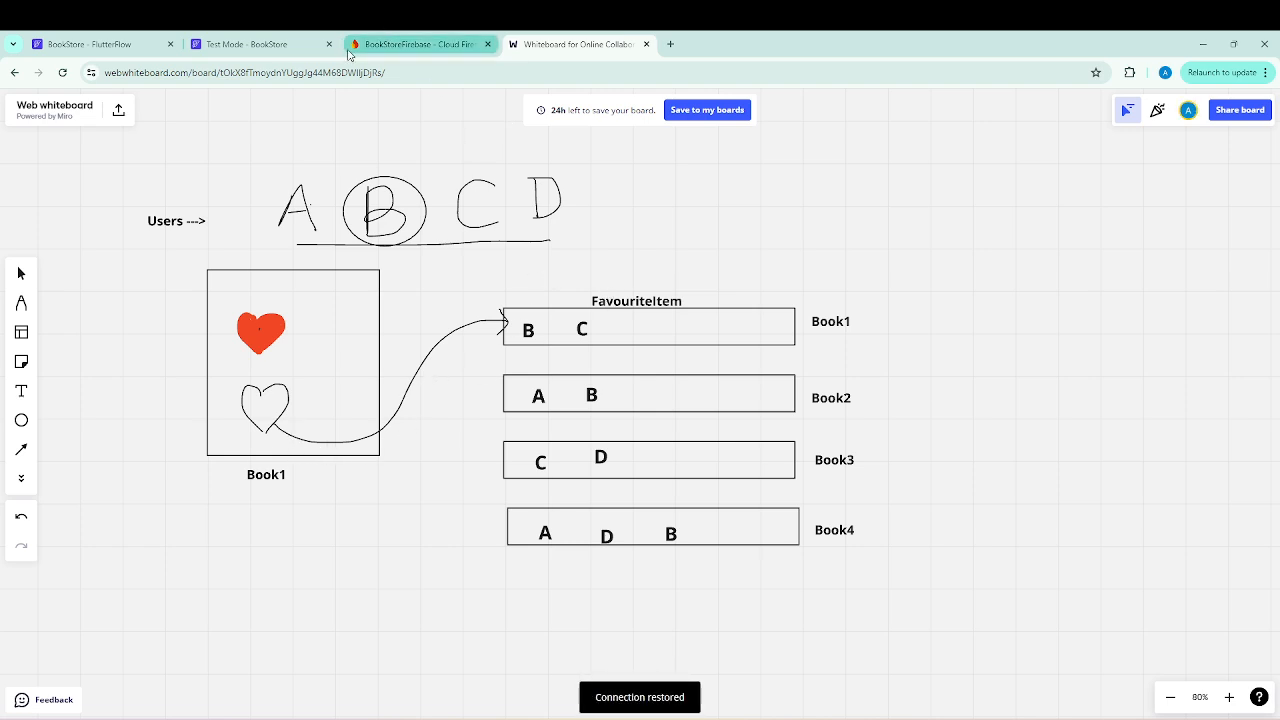
key("p")
left_click(246, 44)
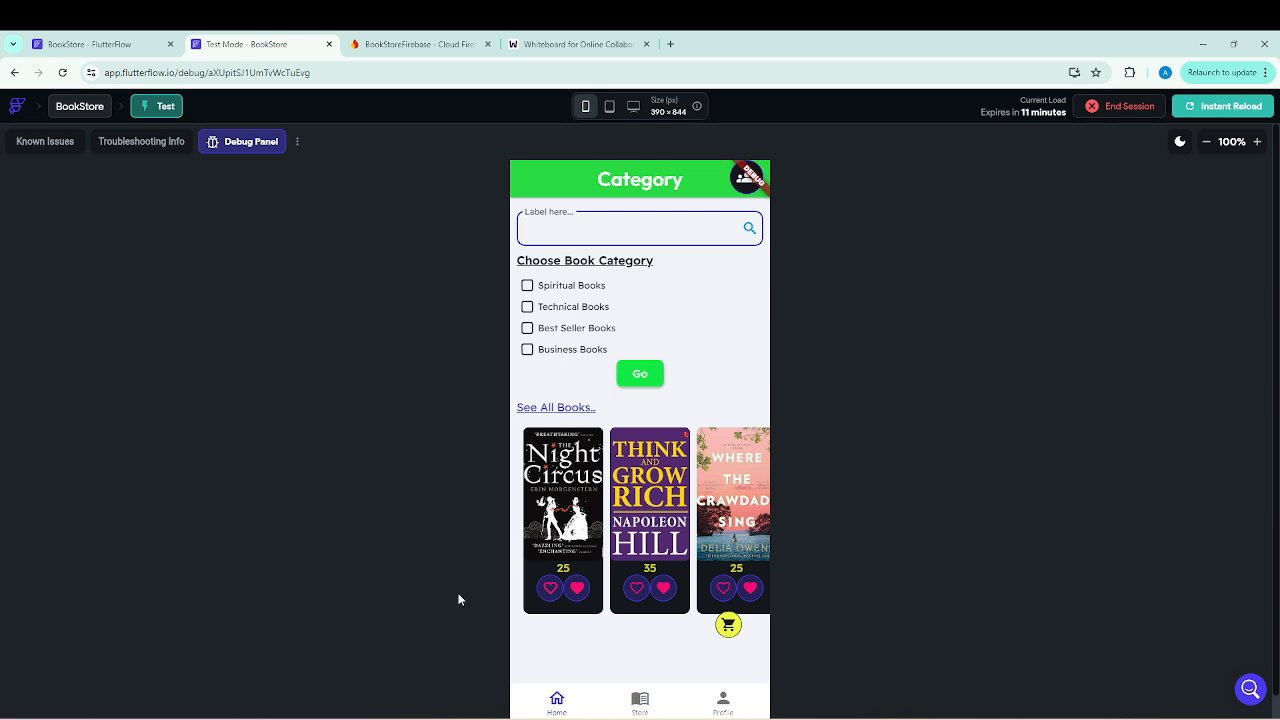
left_click(548, 596)
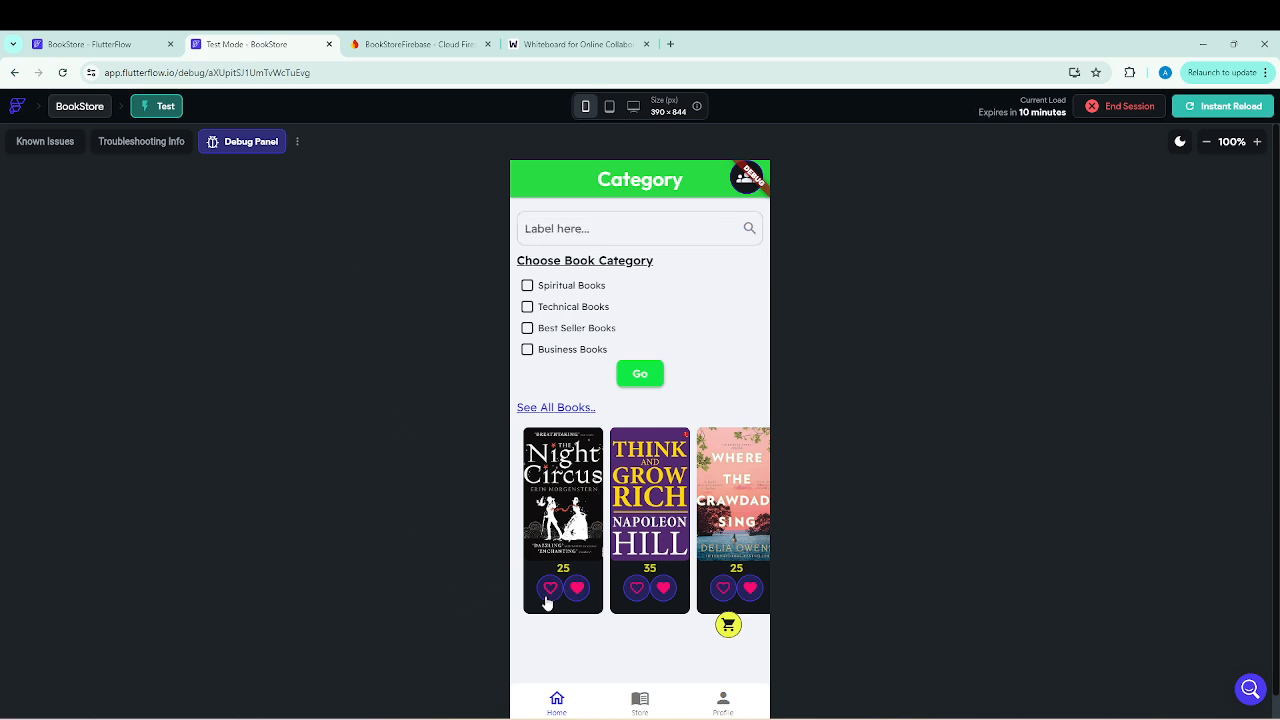
Switch to the Firebase console and inspect the first Books document's favouriteItems field and the matching users document.
left_click(396, 50)
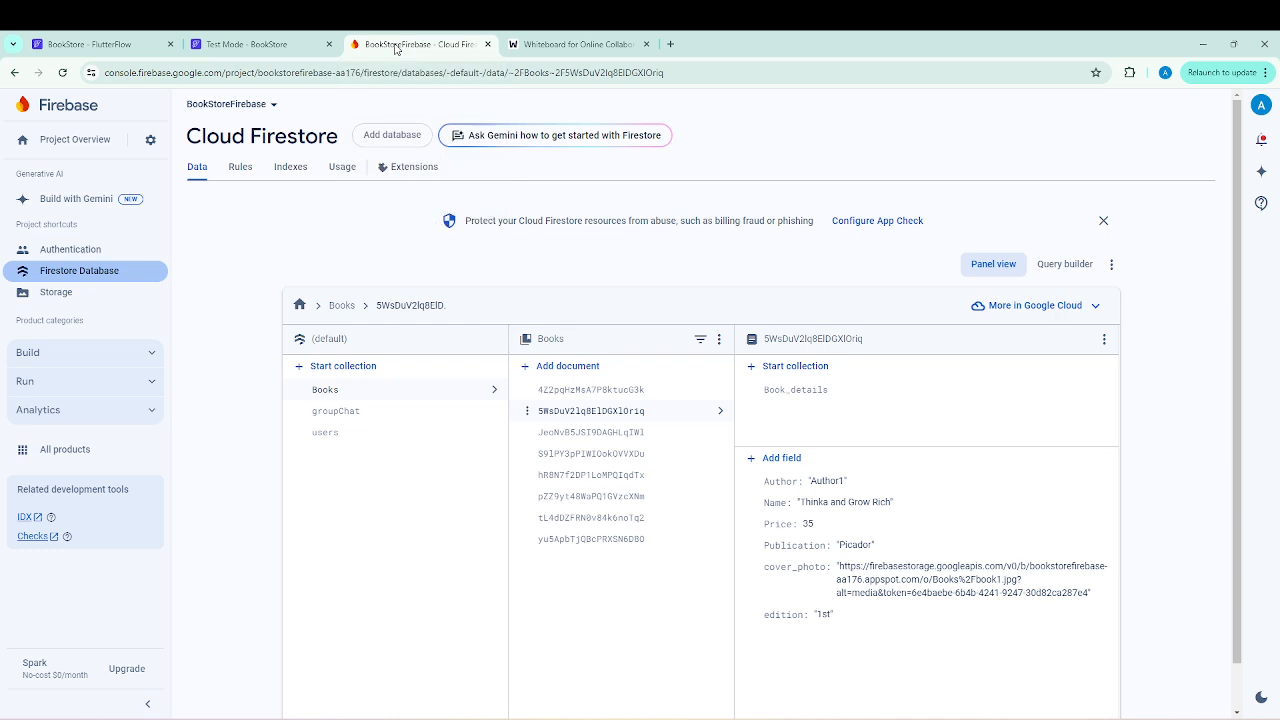
left_click(262, 46)
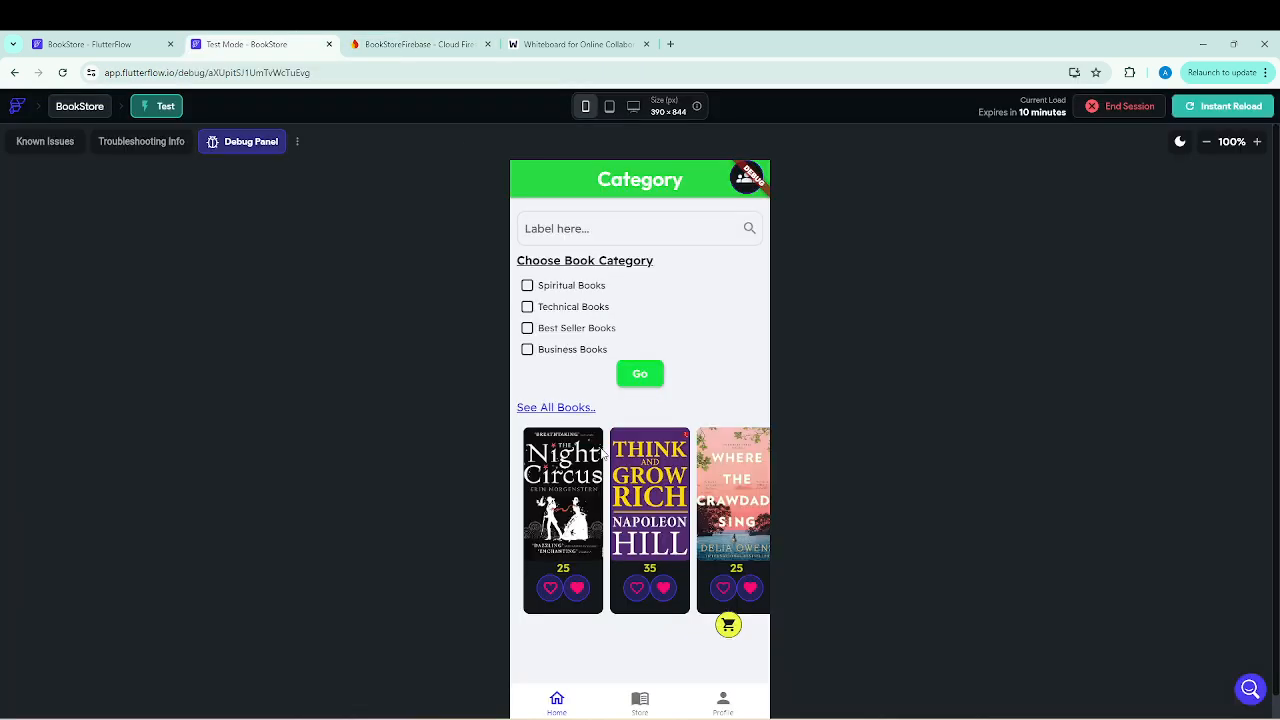
left_click(393, 45)
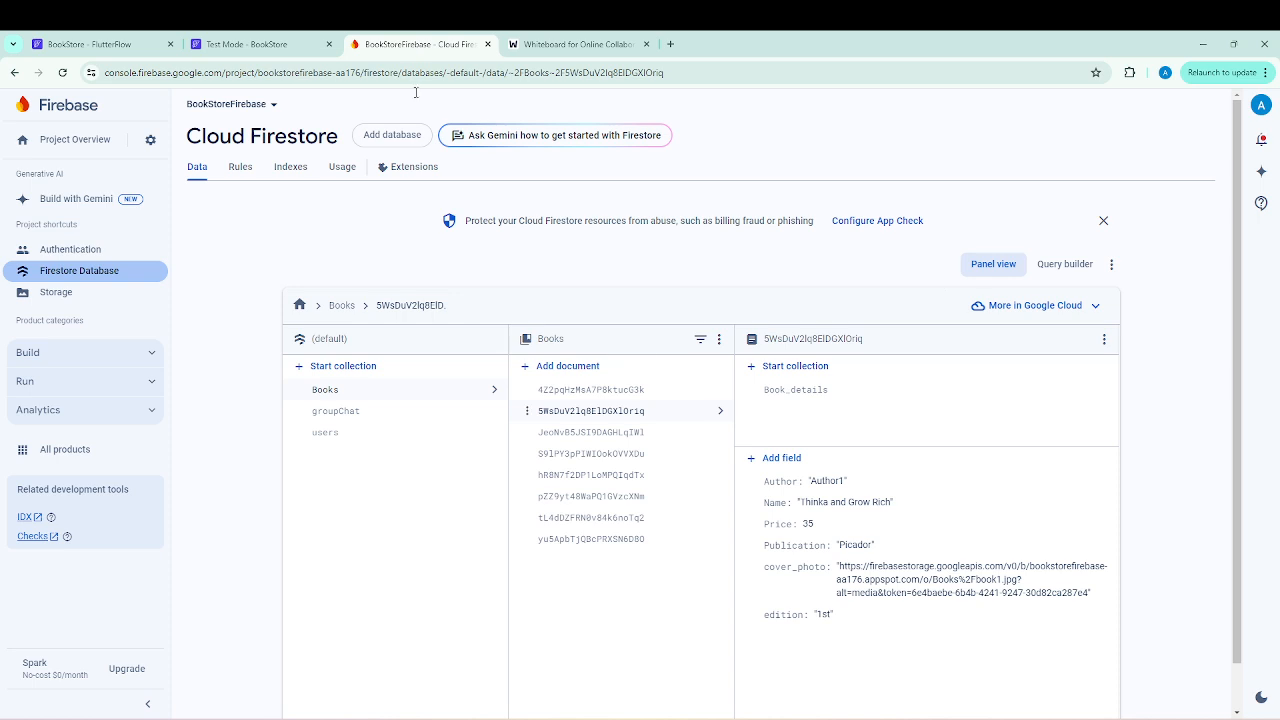
left_click(620, 392)
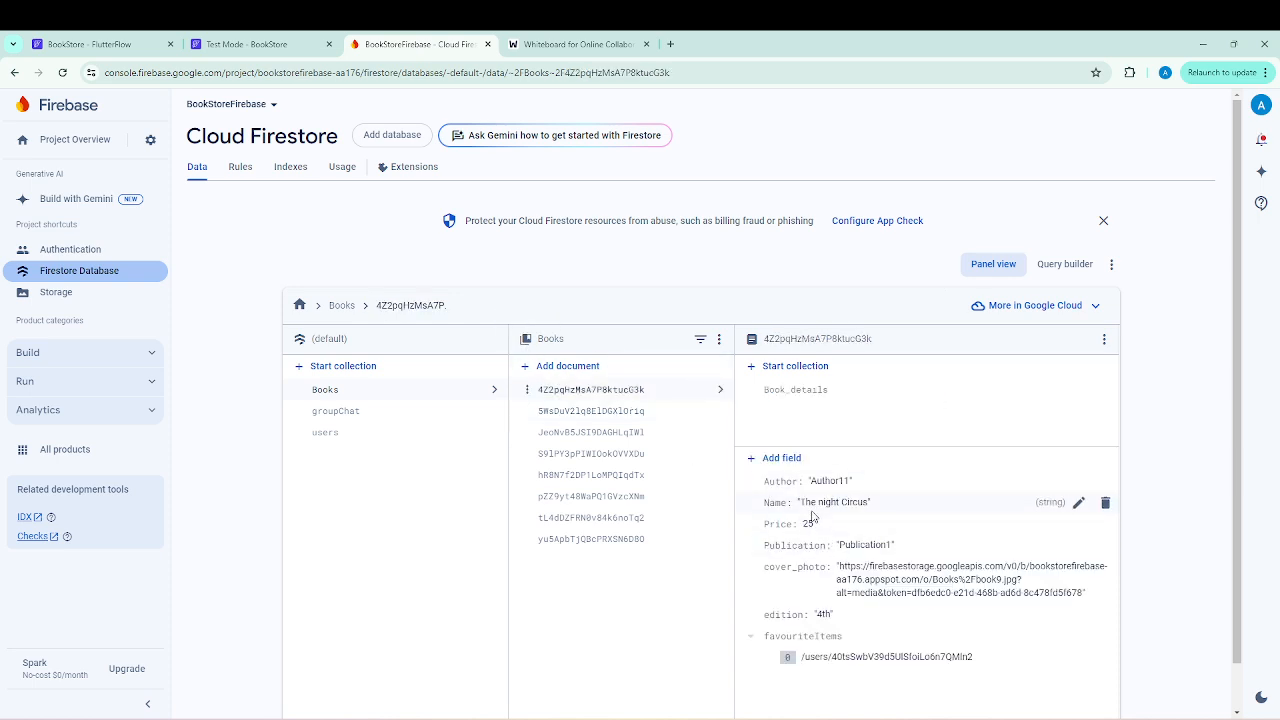
scroll(880, 570, "down", 1)
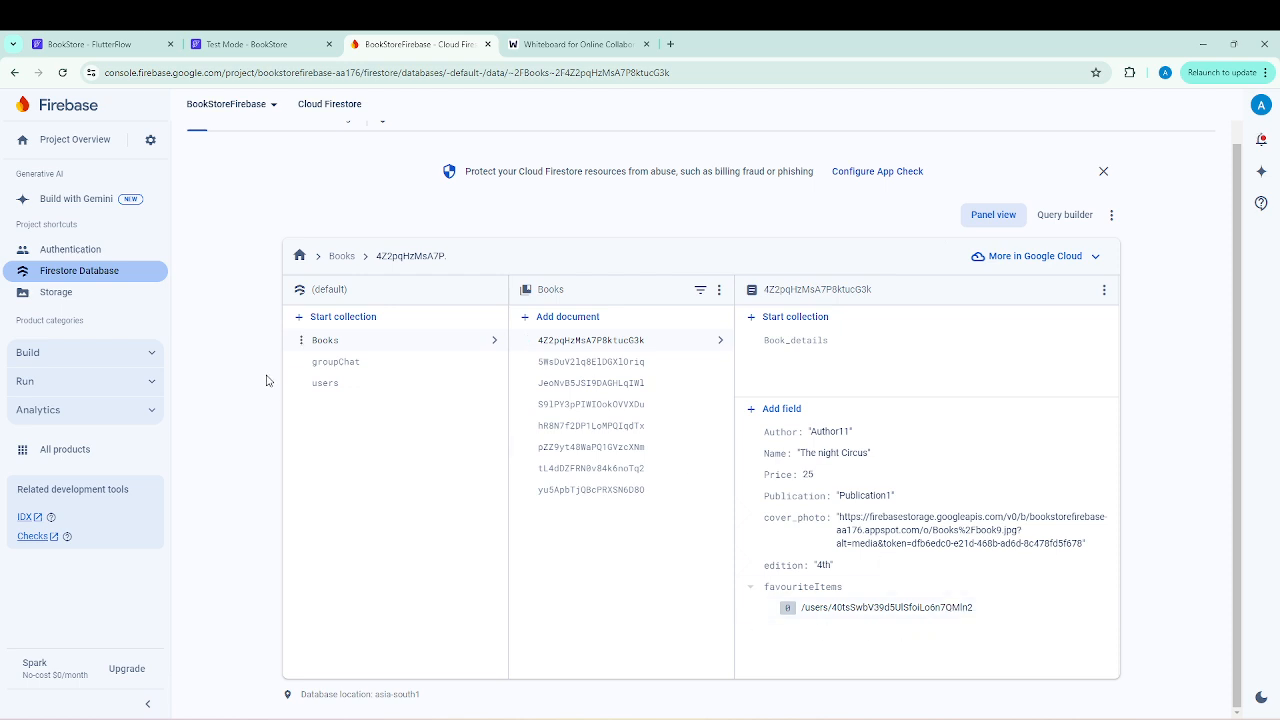
left_click(327, 384)
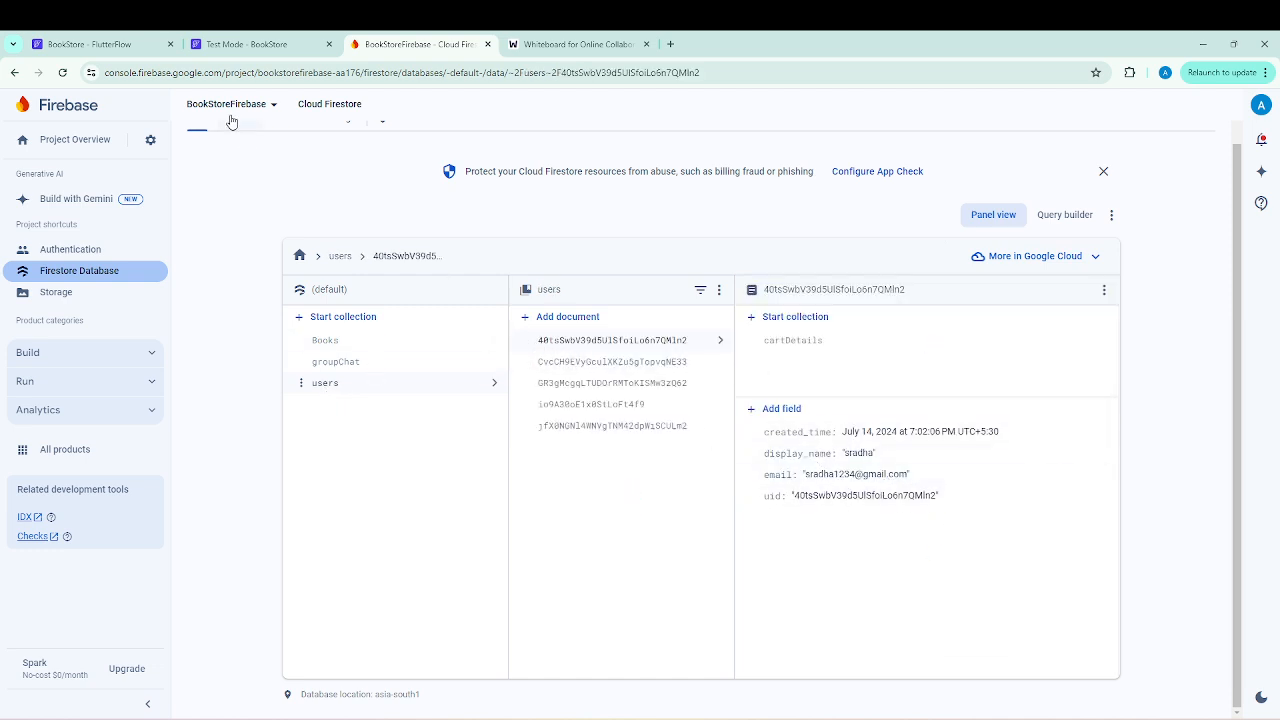
Switch to the test app, check the signed-in user's name on the profile page, and return home.
left_click(262, 50)
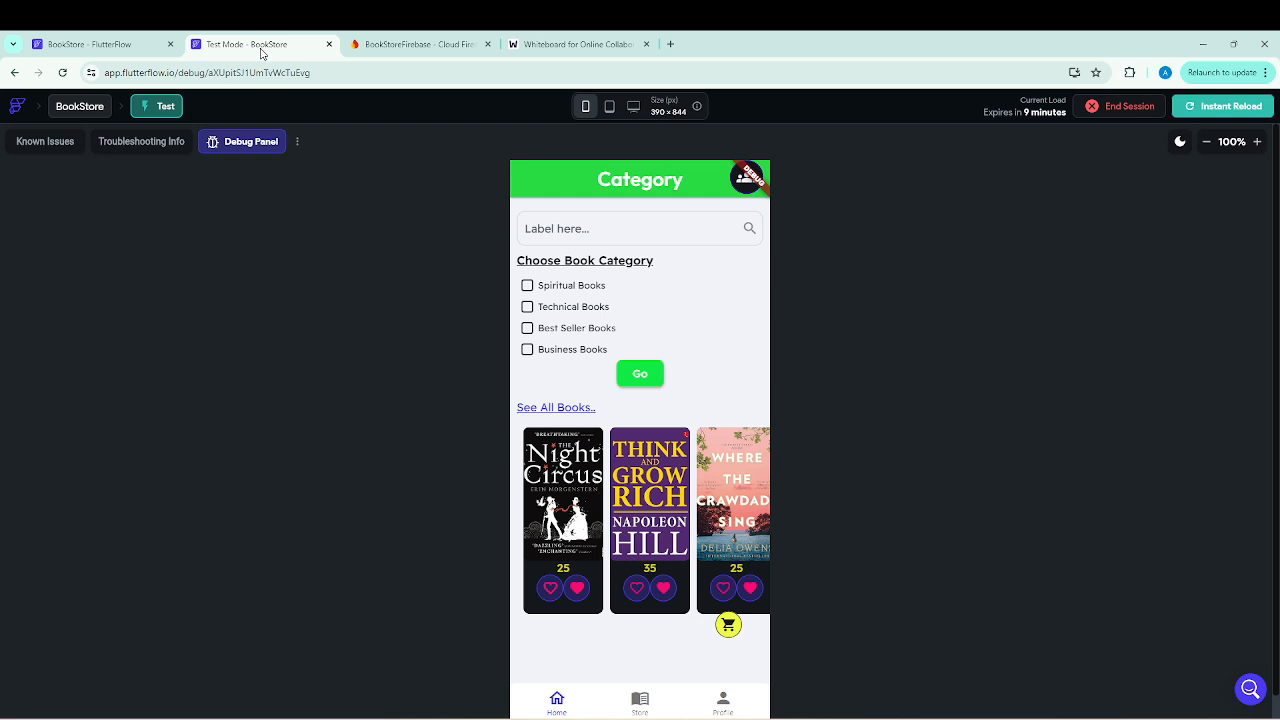
left_click(726, 704)
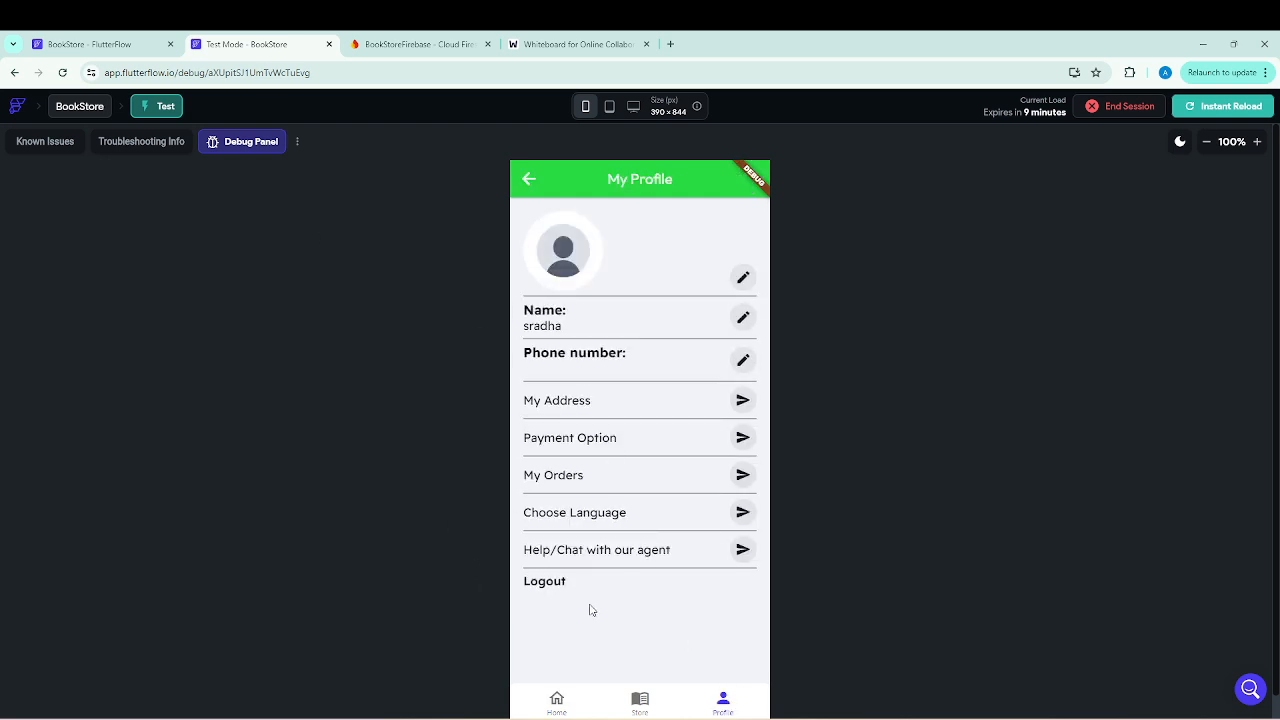
left_click(557, 704)
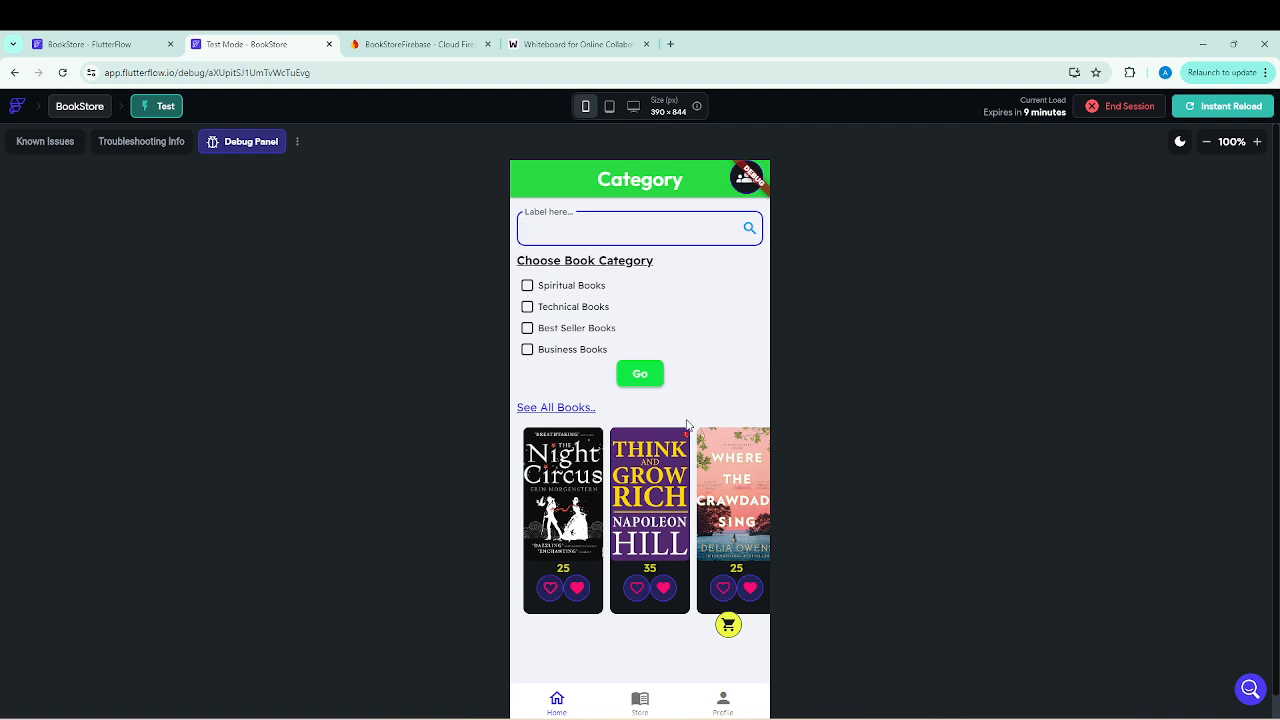
Check the cart page's favourites tab, and mark Think and Grow Rich as a favourite on the Category page.
left_click(728, 626)
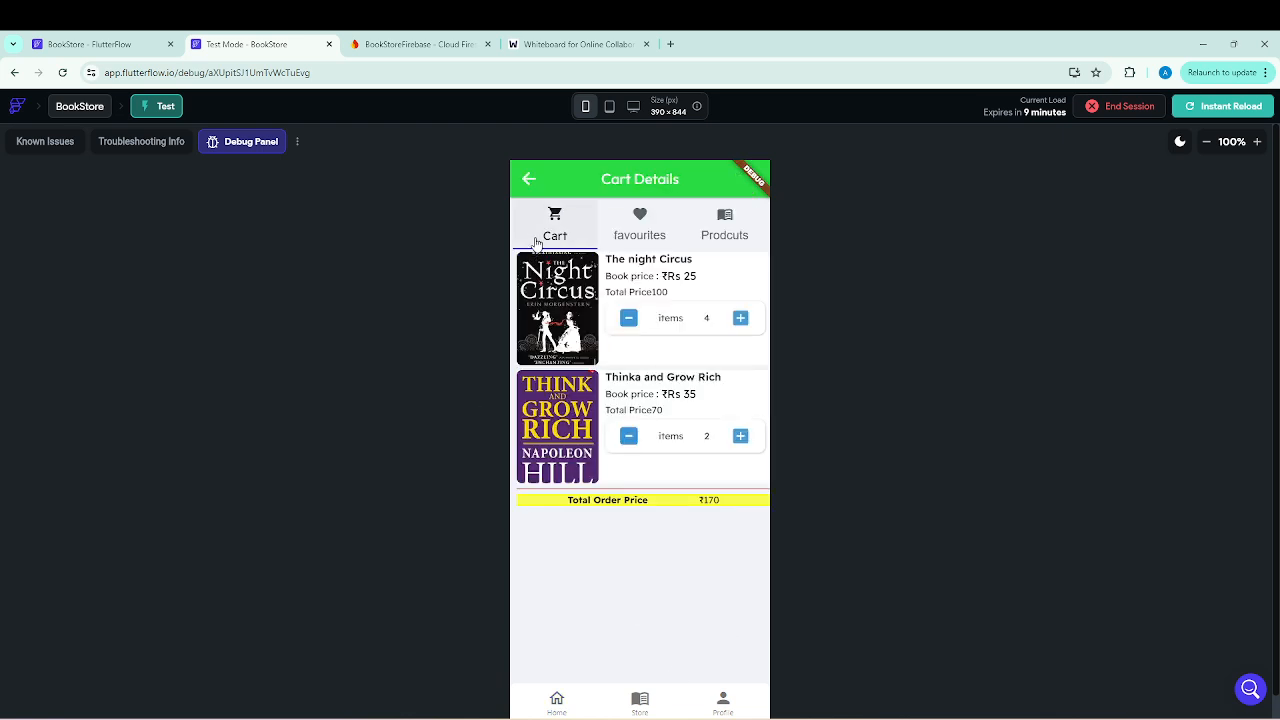
left_click(630, 225)
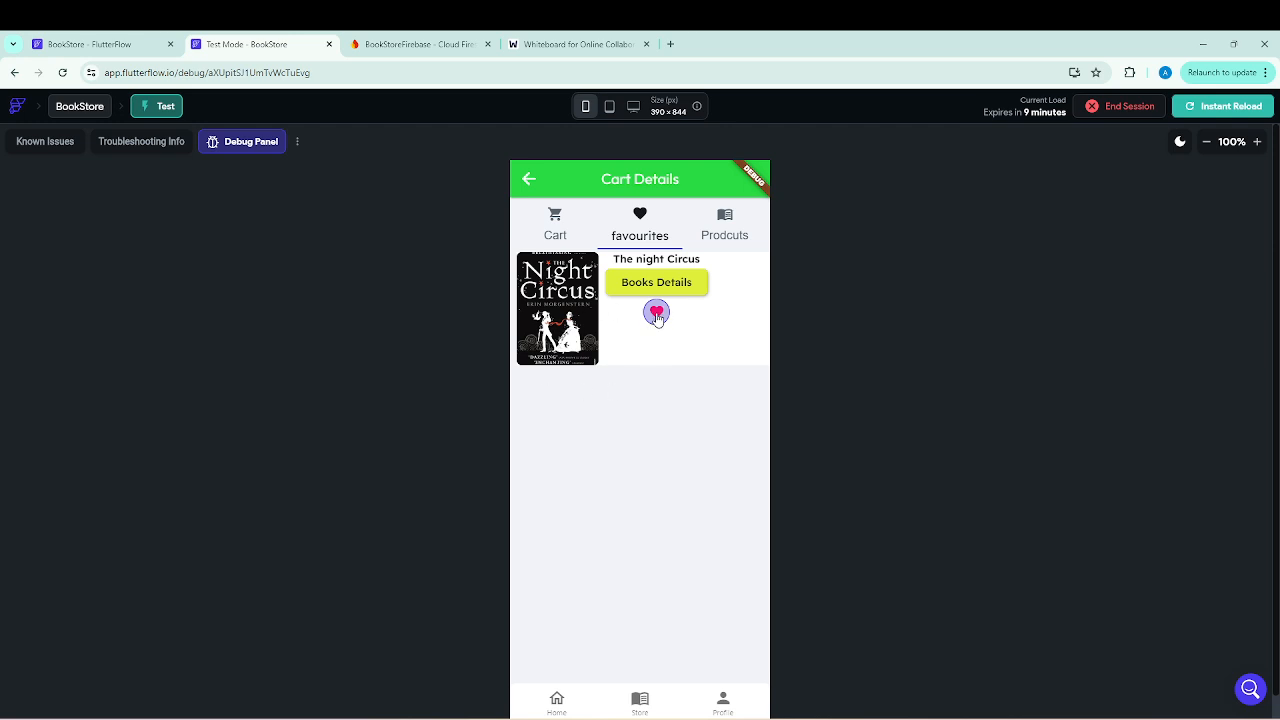
left_click(530, 179)
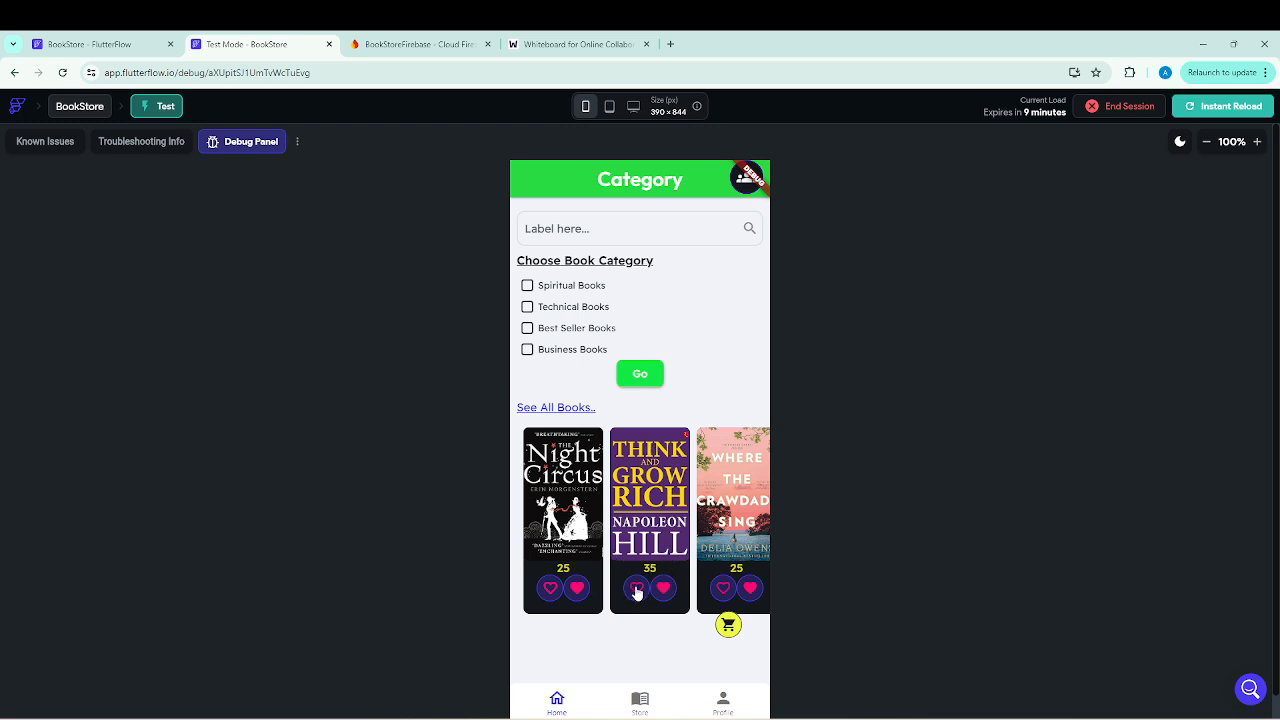
Switch to the Firebase console and inspect the favouriteItems field of the second and third Books documents.
left_click(393, 48)
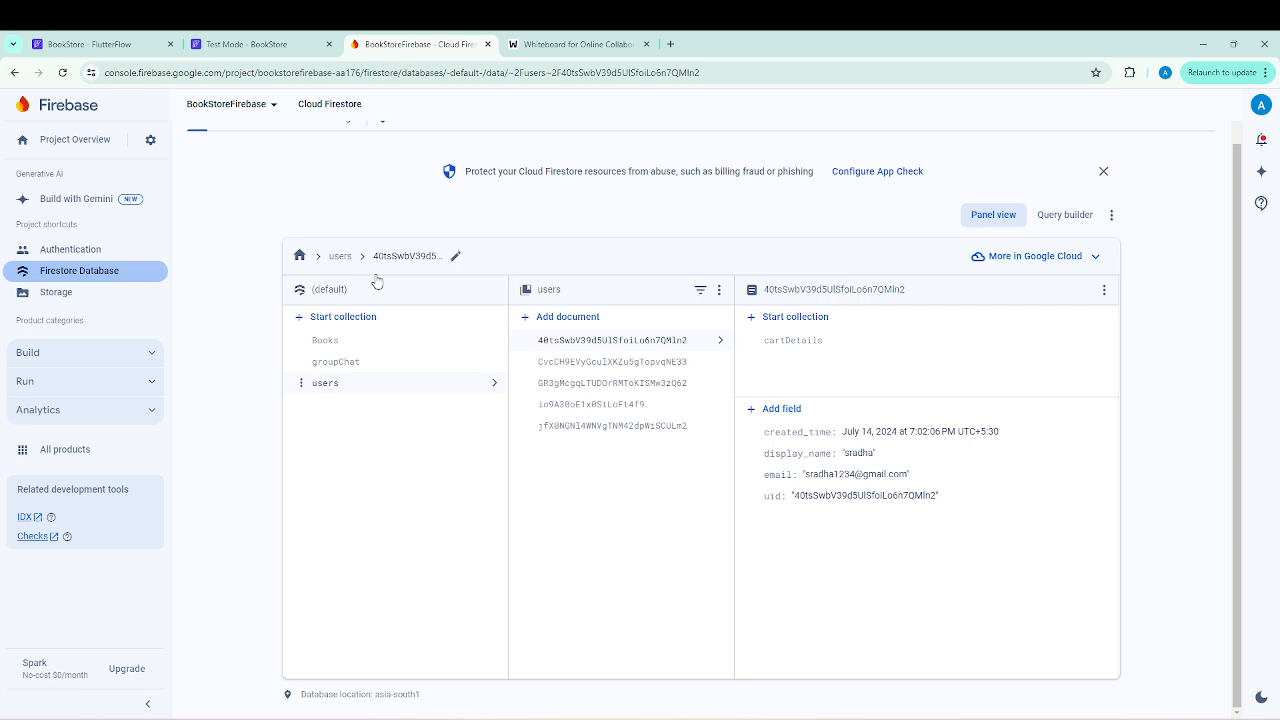
left_click(326, 341)
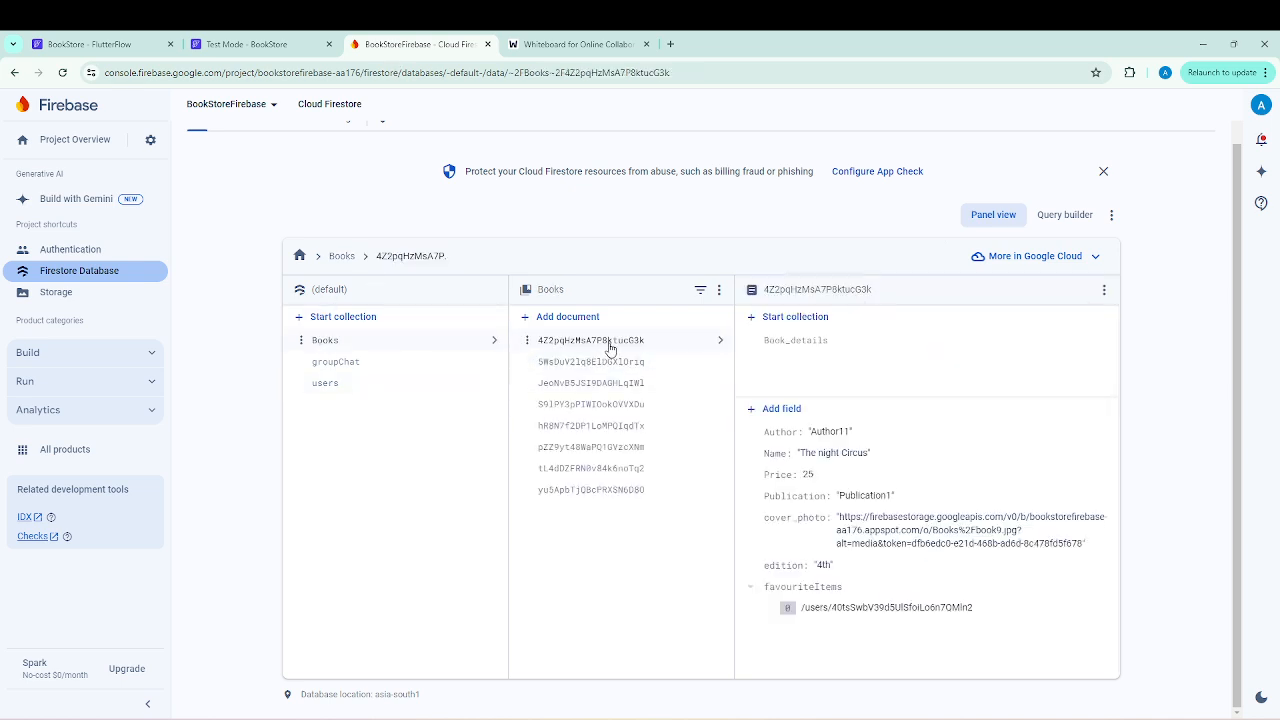
left_click(607, 361)
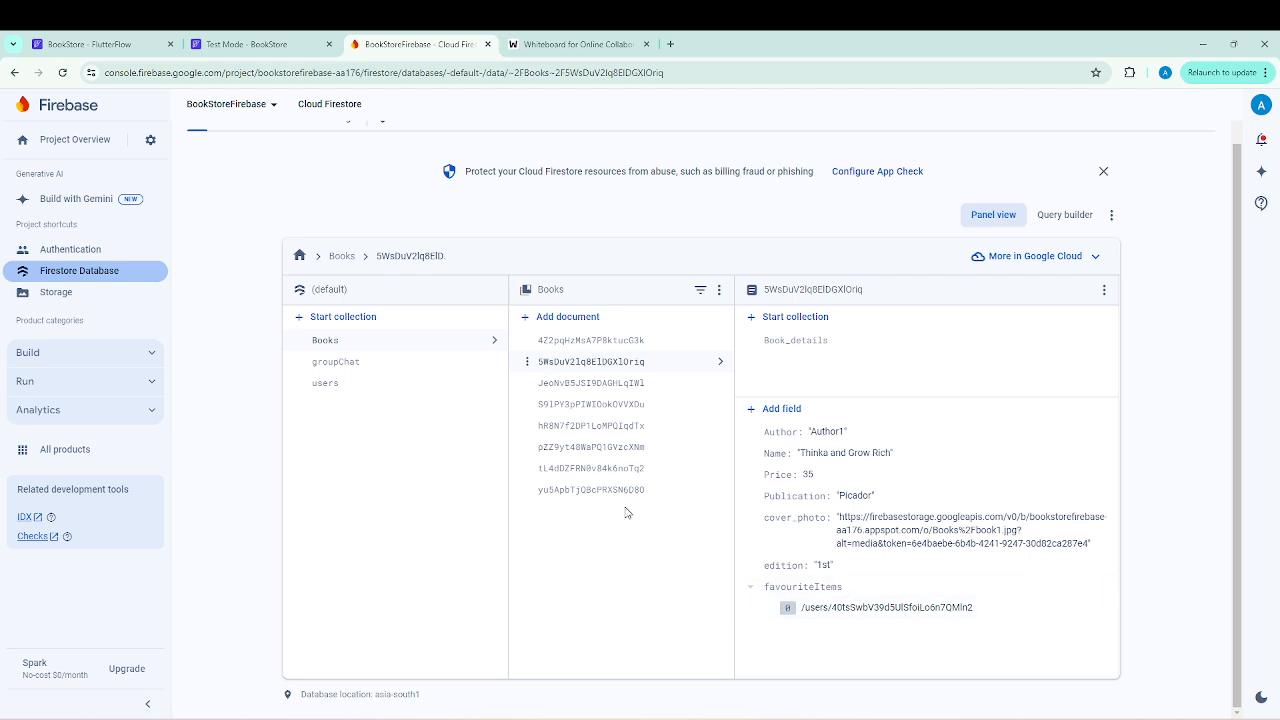
left_click(597, 384)
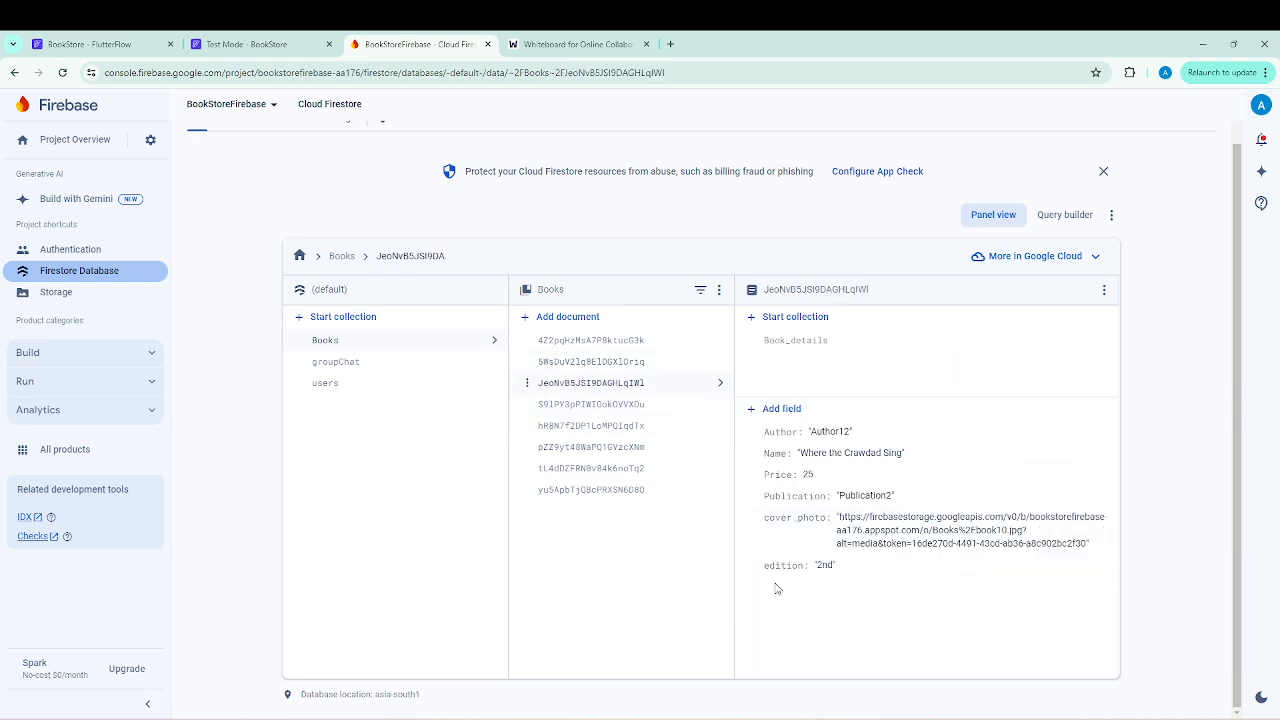
Switch to the test app and remove Think and Grow Rich from the cart page's favourites list.
left_click(276, 45)
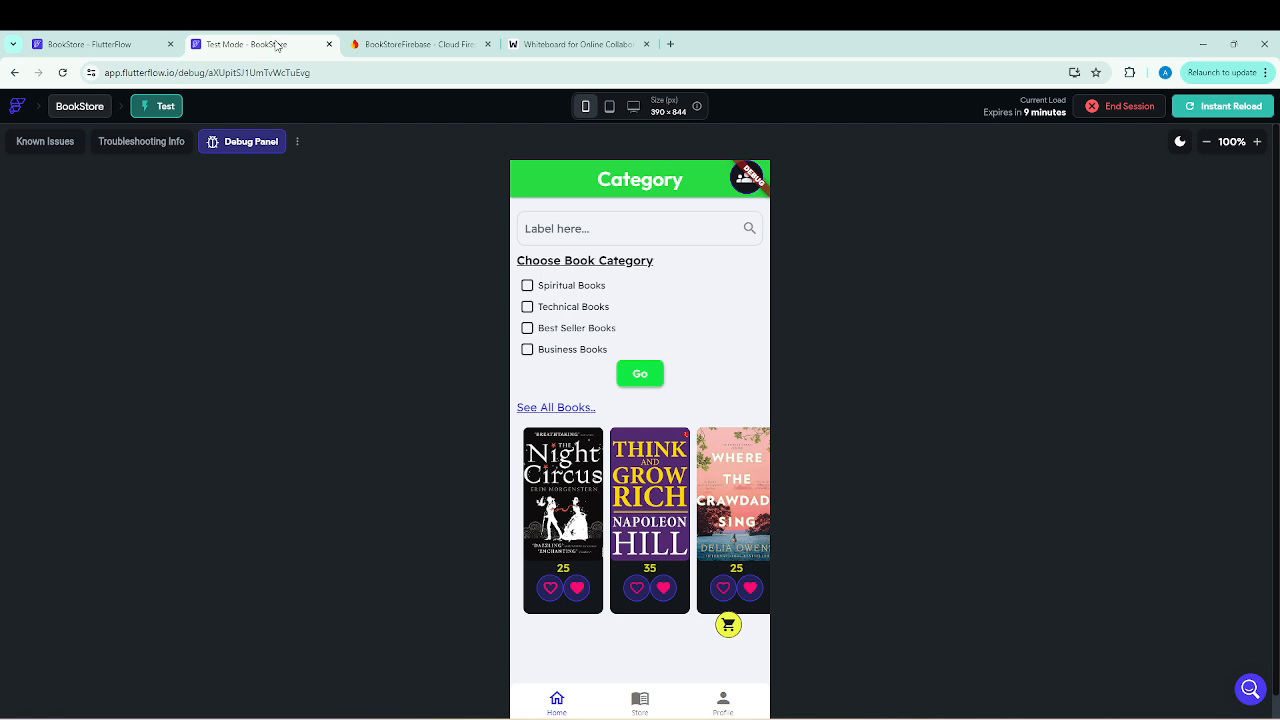
left_click(730, 626)
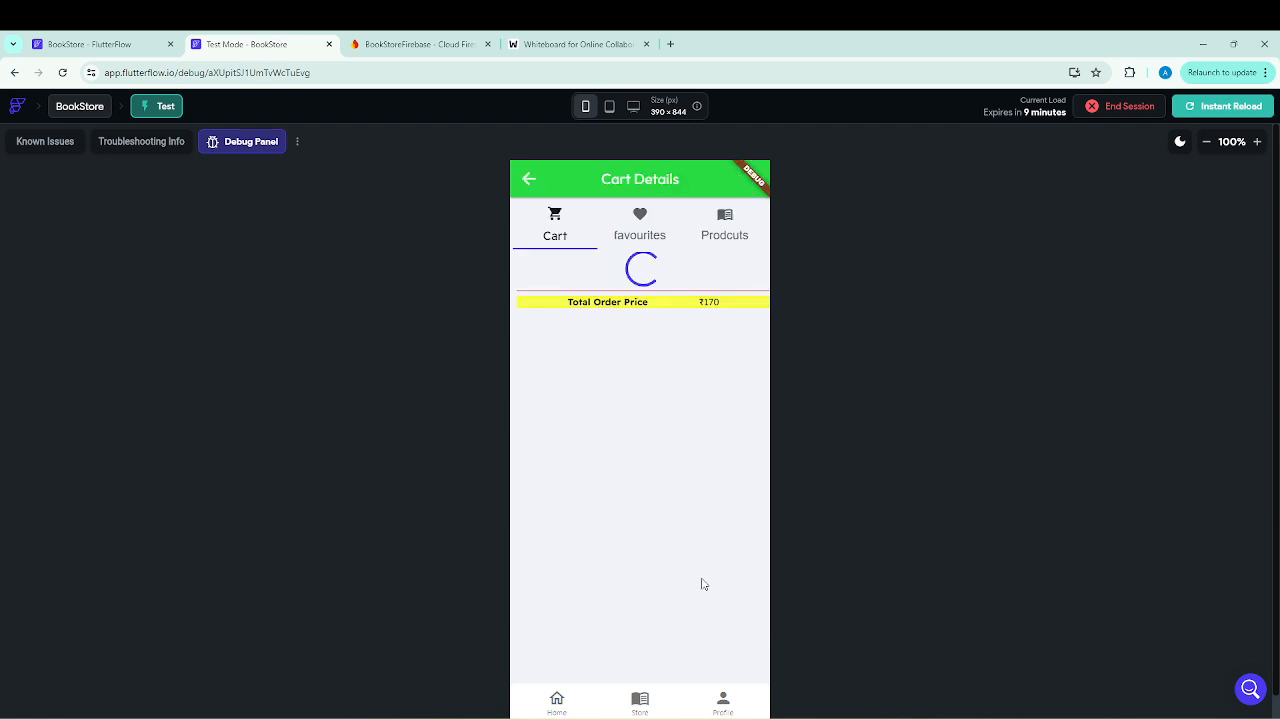
left_click(639, 224)
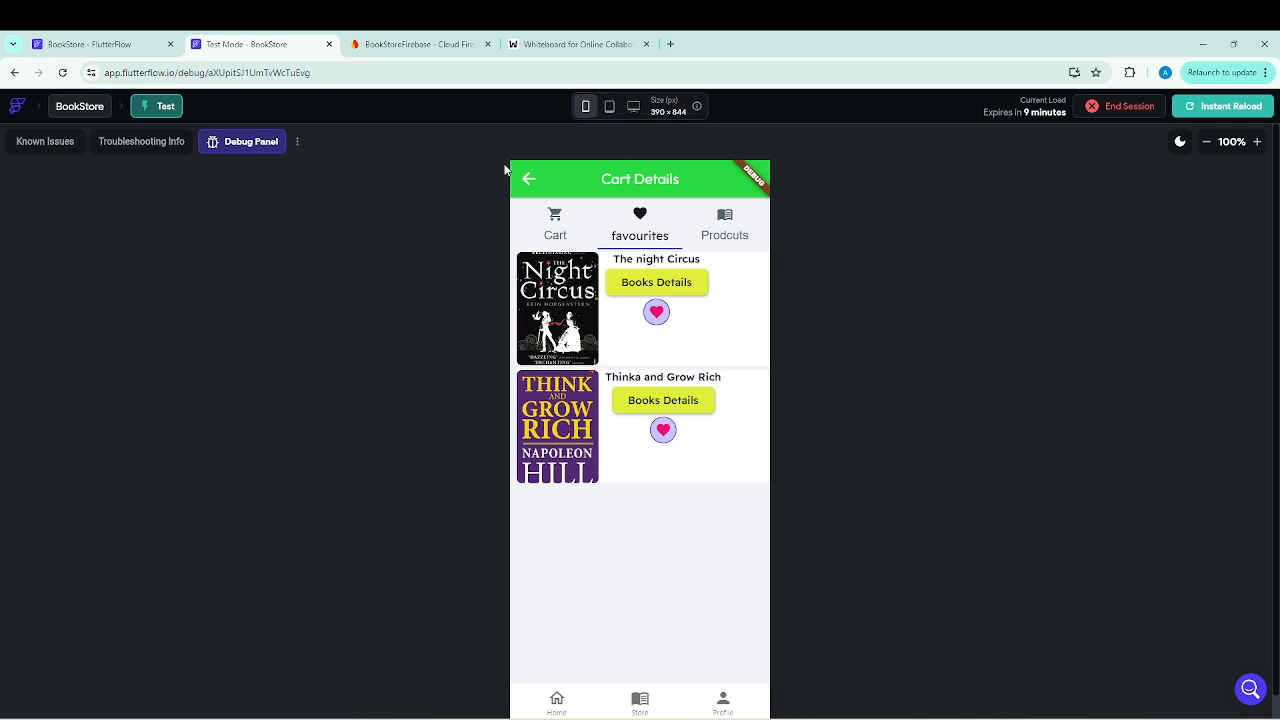
left_click(664, 436)
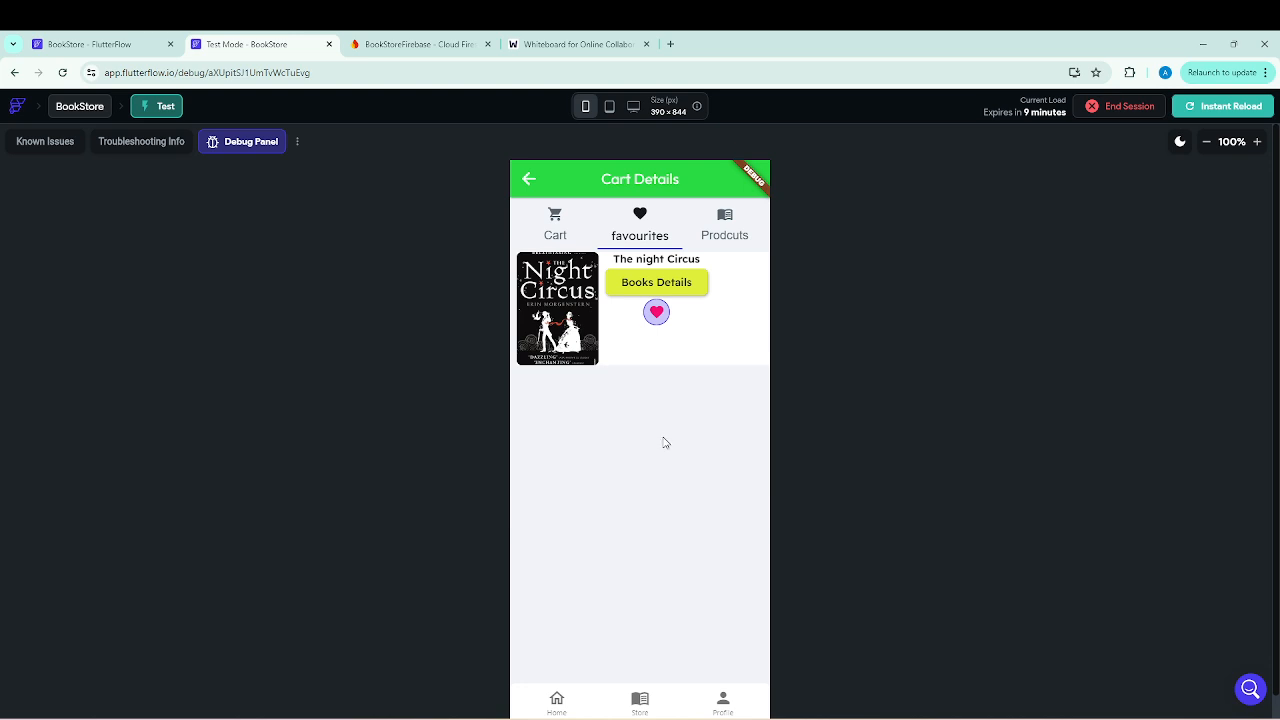
Remove The Night Circus from the favourites on the Category page, and check the cart page's favourites tab again.
left_click(529, 179)
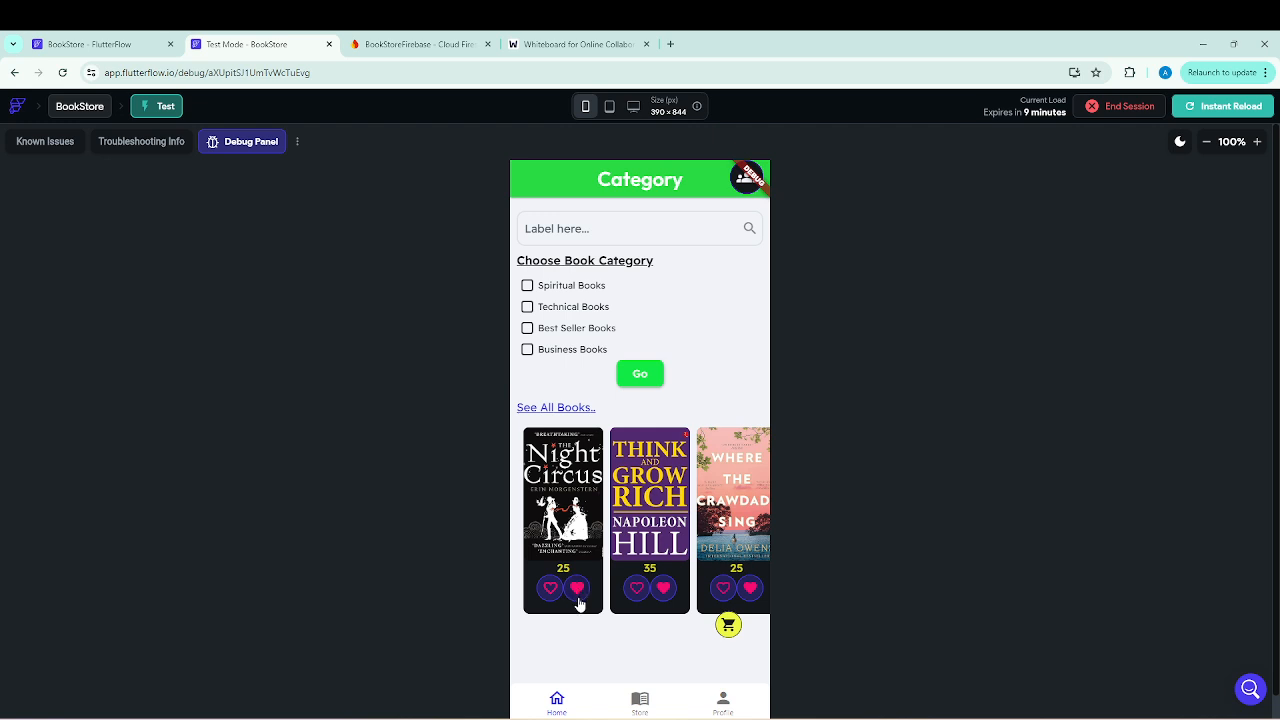
left_click(728, 625)
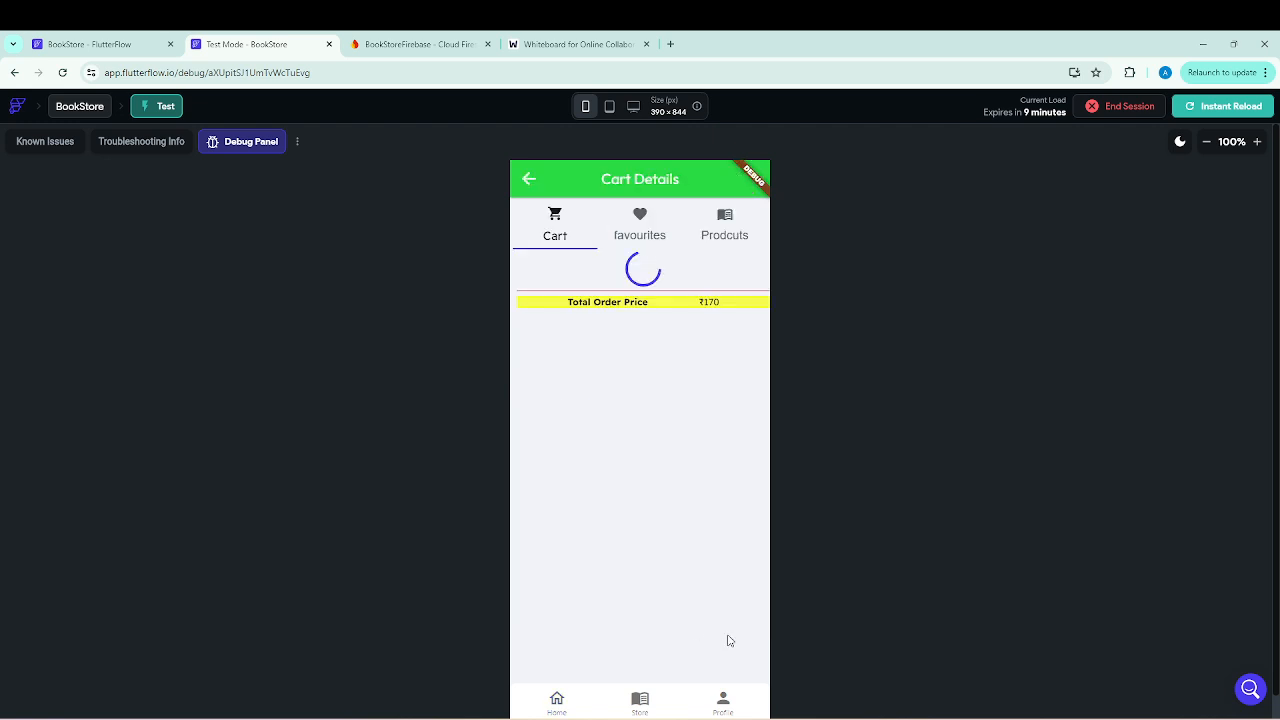
left_click(635, 236)
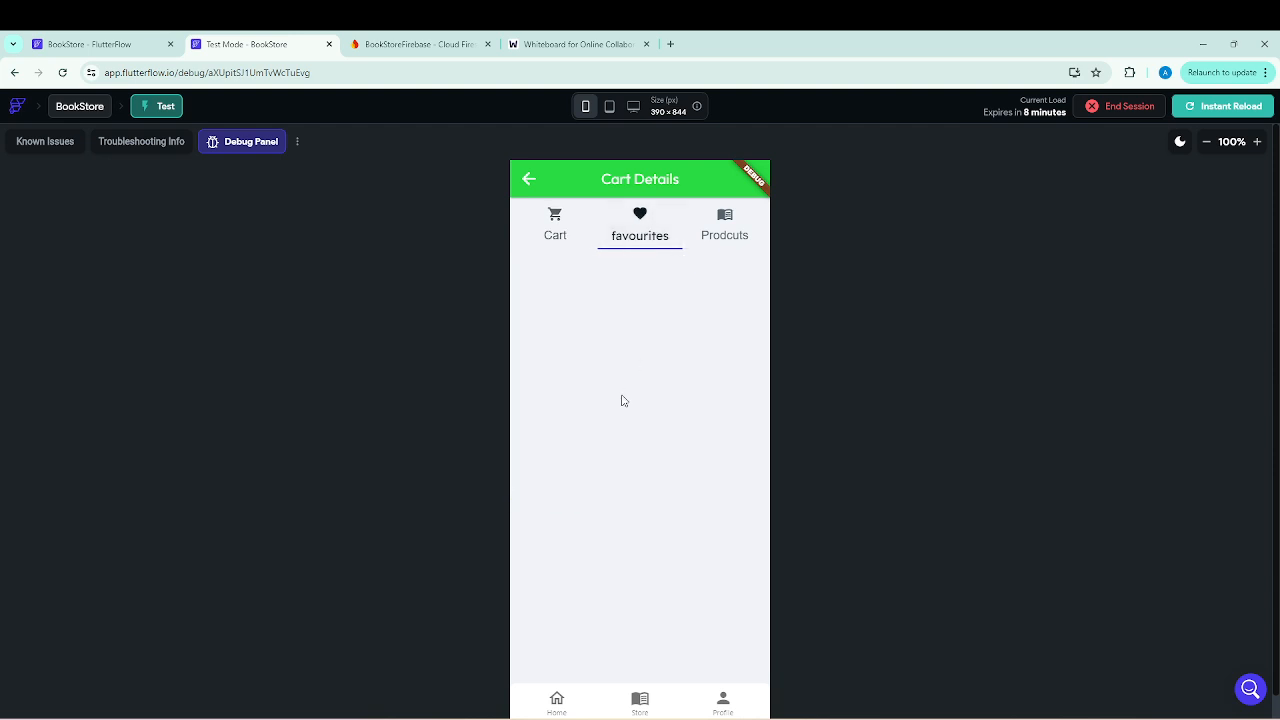
left_click(530, 184)
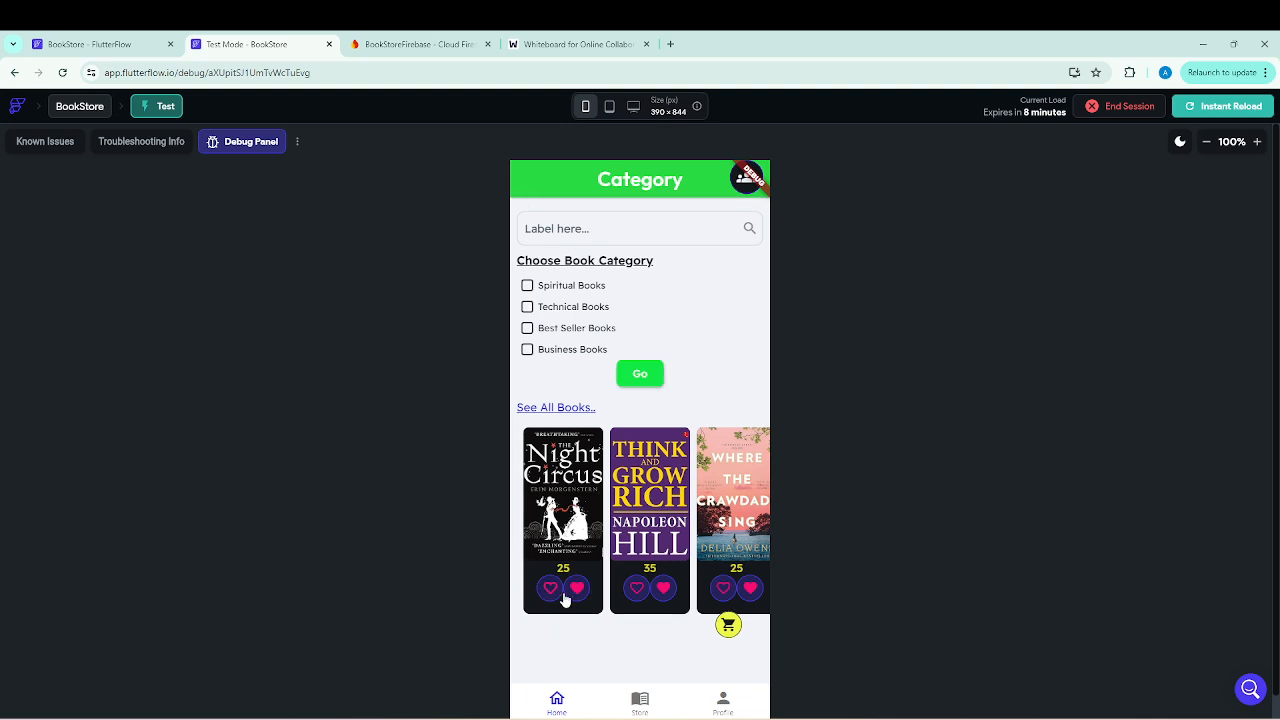
Switch to the FlutterFlow builder, open the BookCategory page and compare the outlined heart IconButton's action with the whiteboard sketch.
left_click(78, 46)
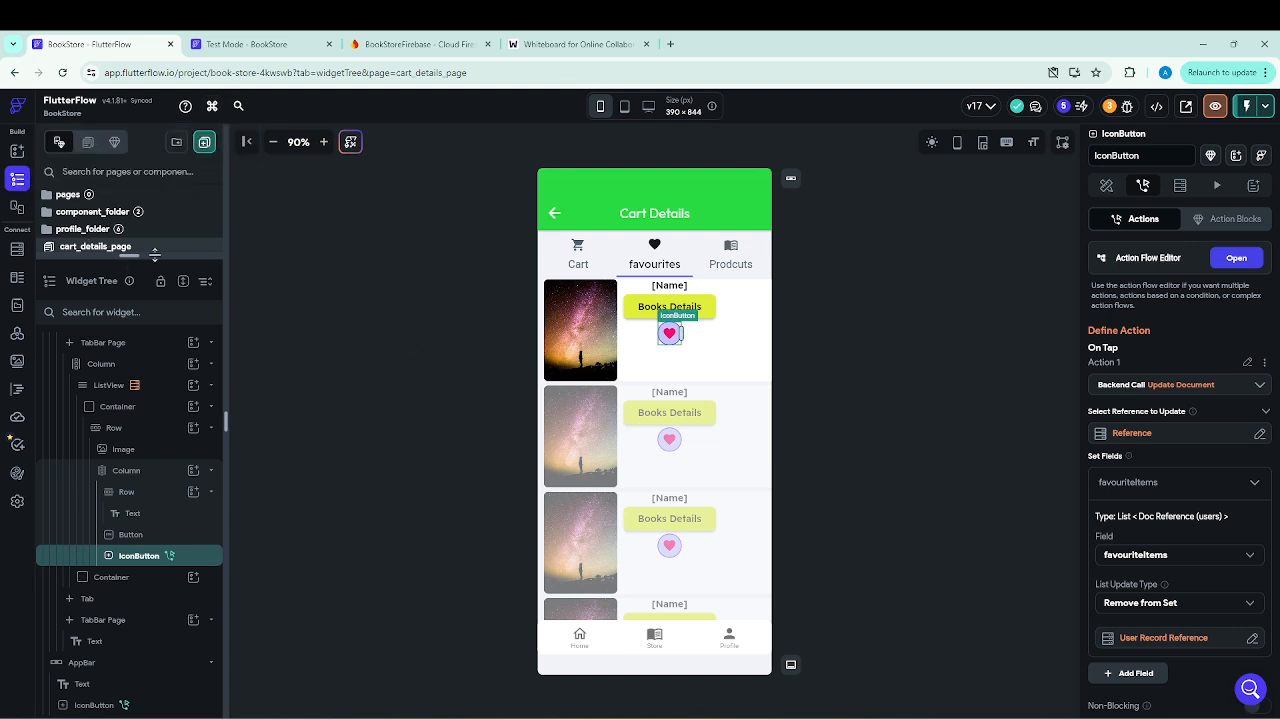
left_click_drag(155, 254, 130, 390)
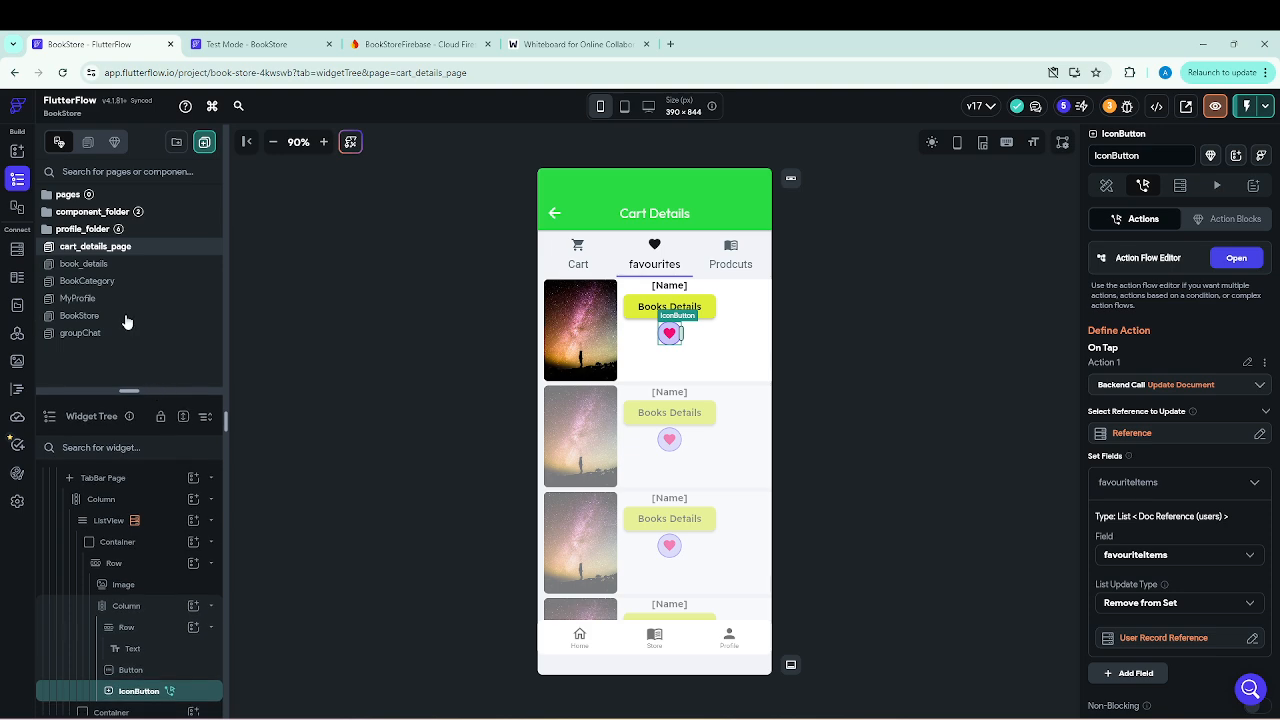
left_click(100, 282)
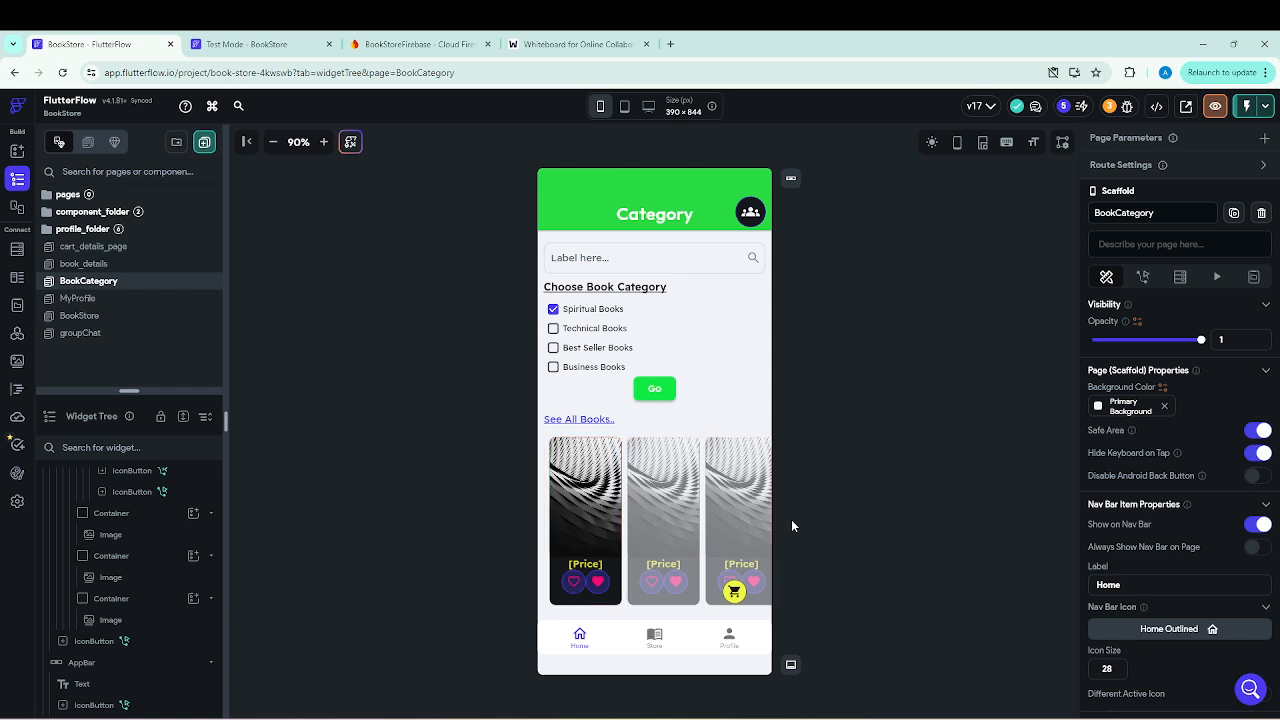
left_click(570, 588)
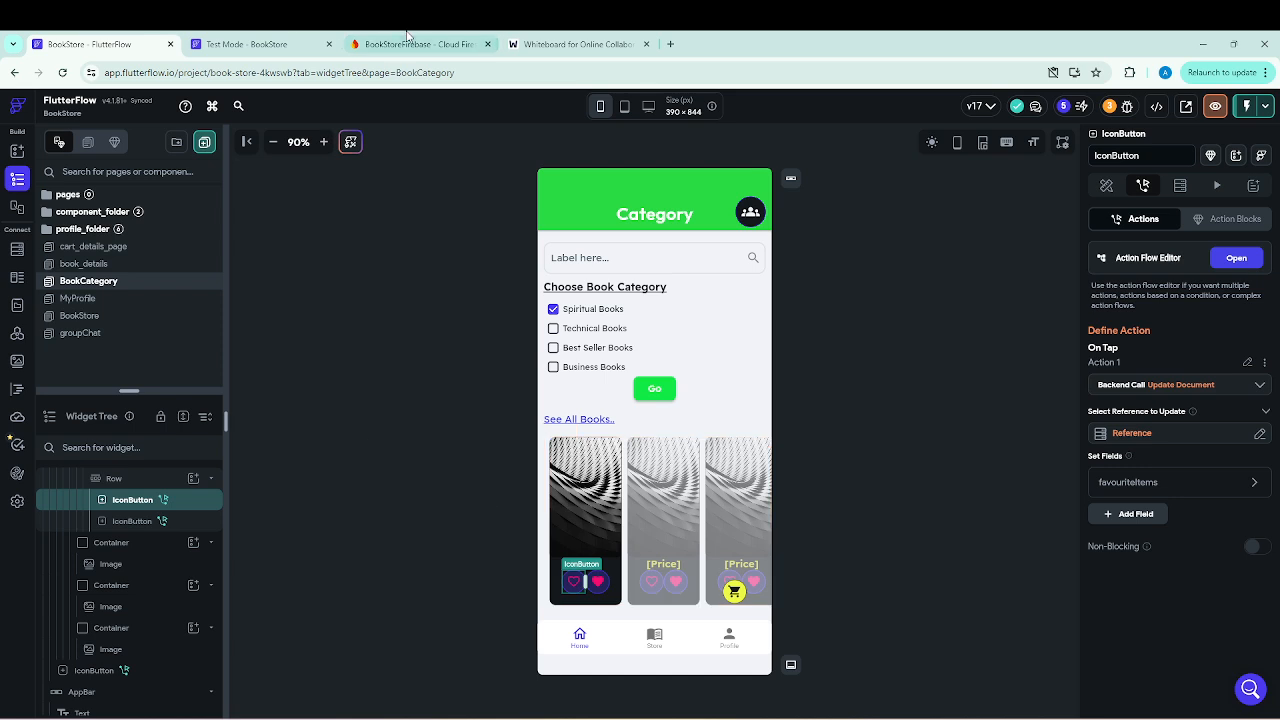
left_click(554, 50)
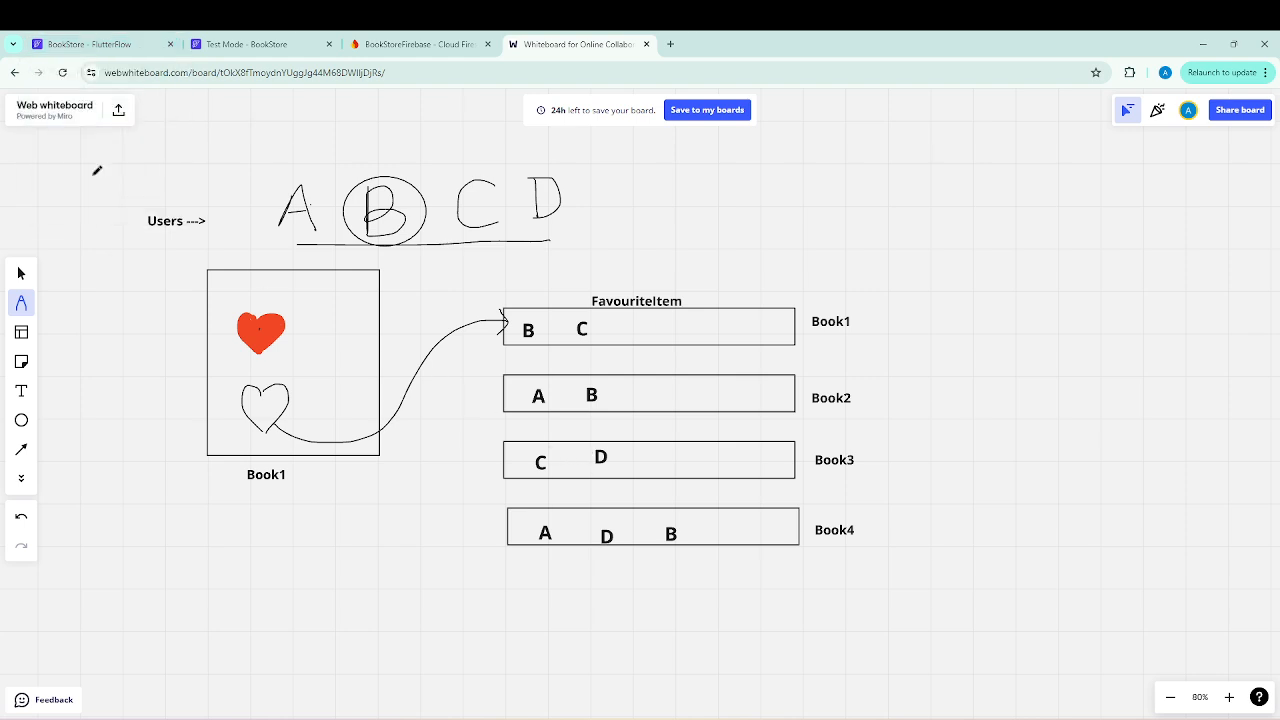
left_click(89, 46)
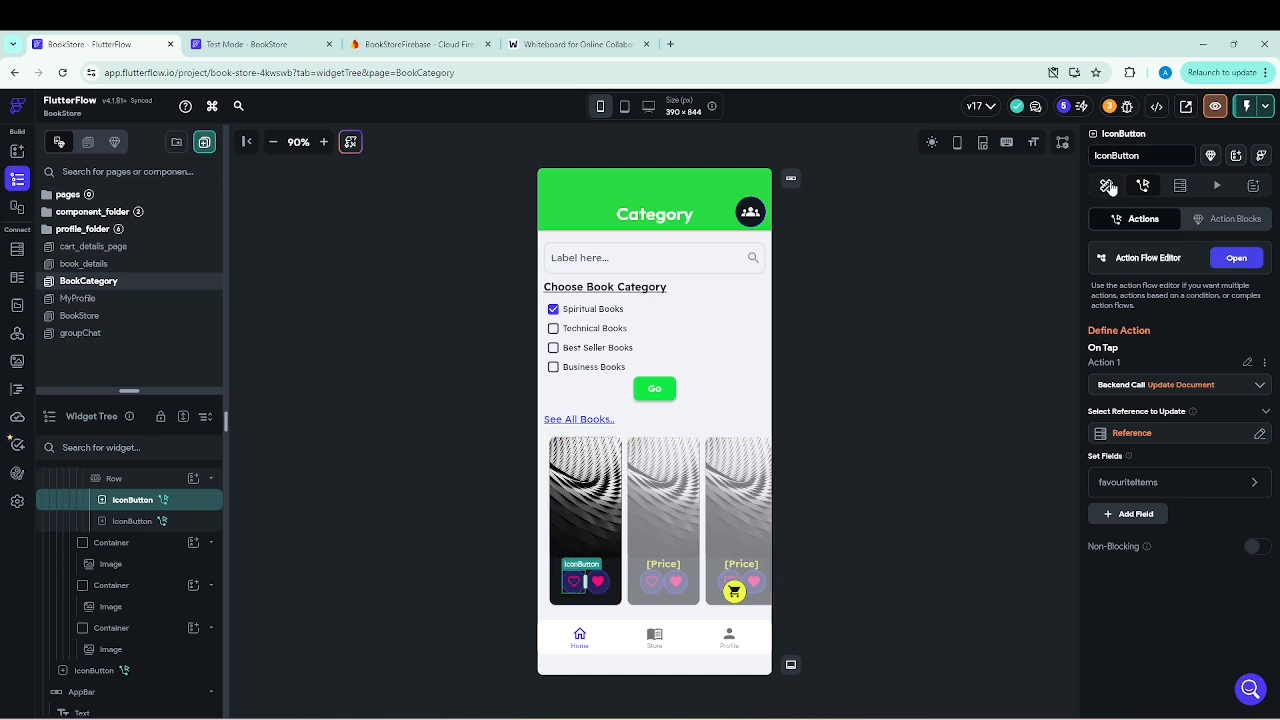
Turn on conditional visibility for the outlined heart IconButton on the BookCategory page.
left_click(1107, 186)
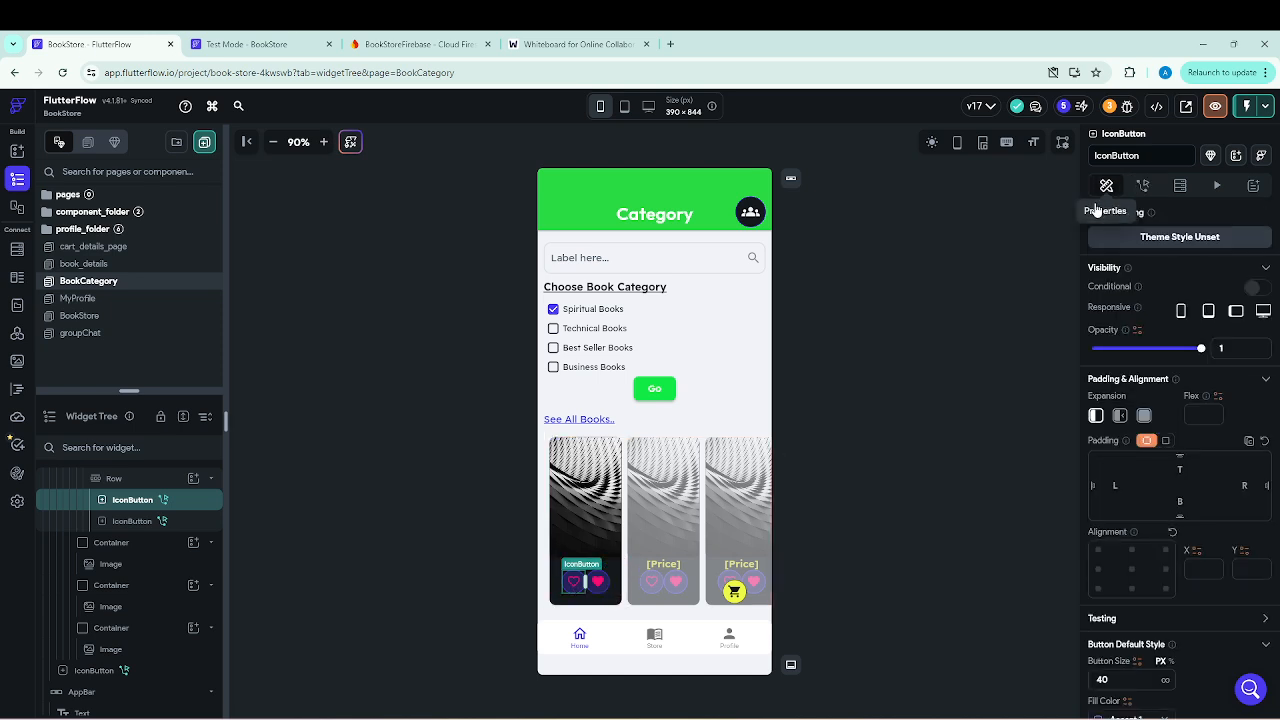
left_click(1255, 290)
left_click(1108, 314)
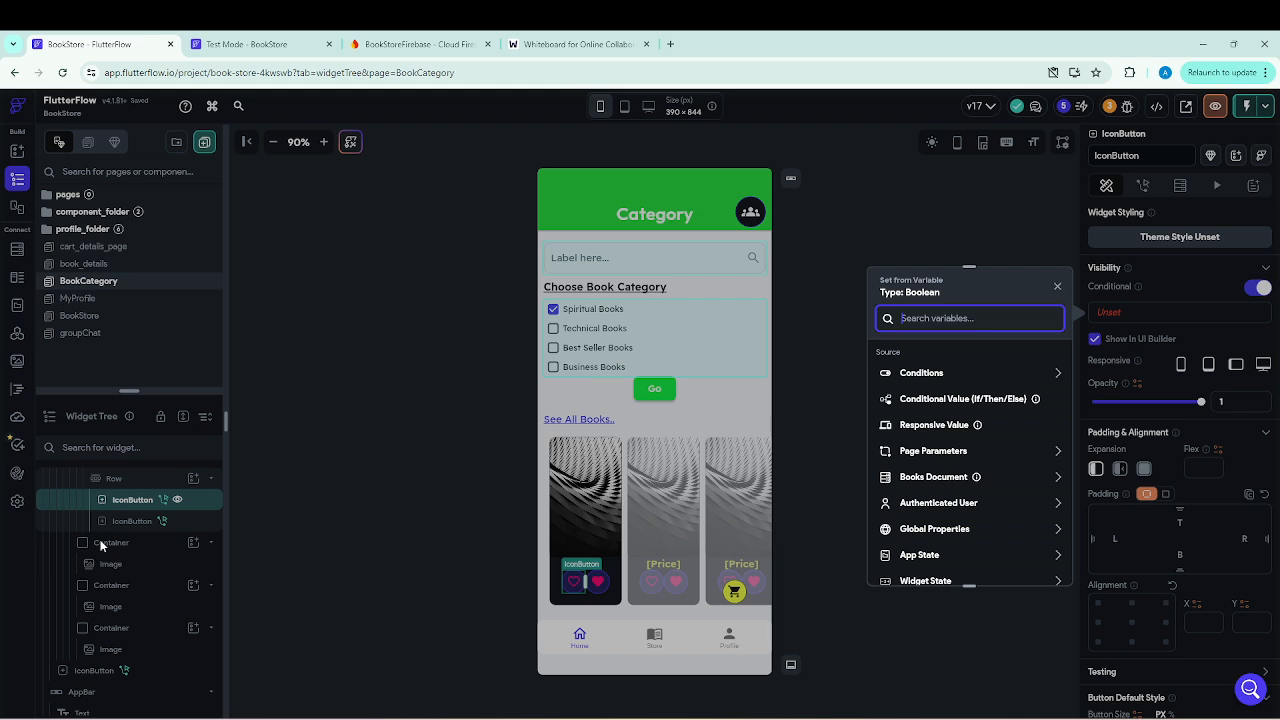
left_click(933, 374)
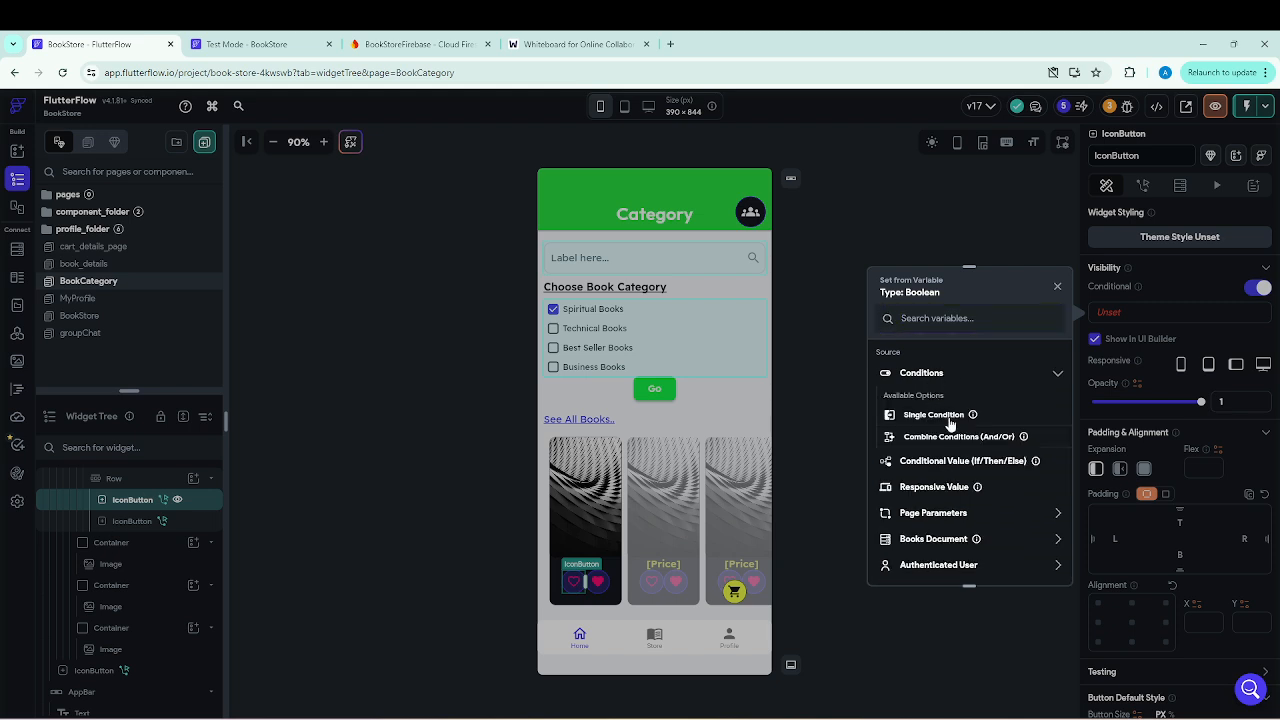
left_click(949, 423)
left_click(920, 396)
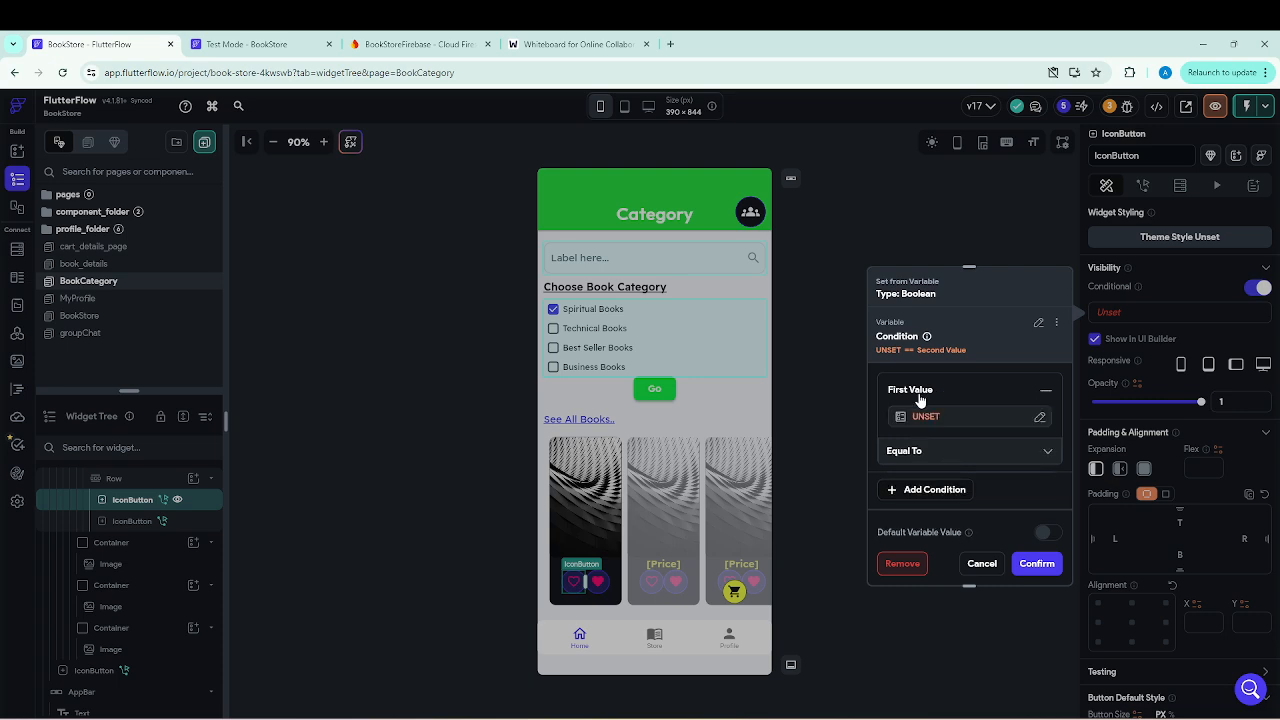
left_click(924, 414)
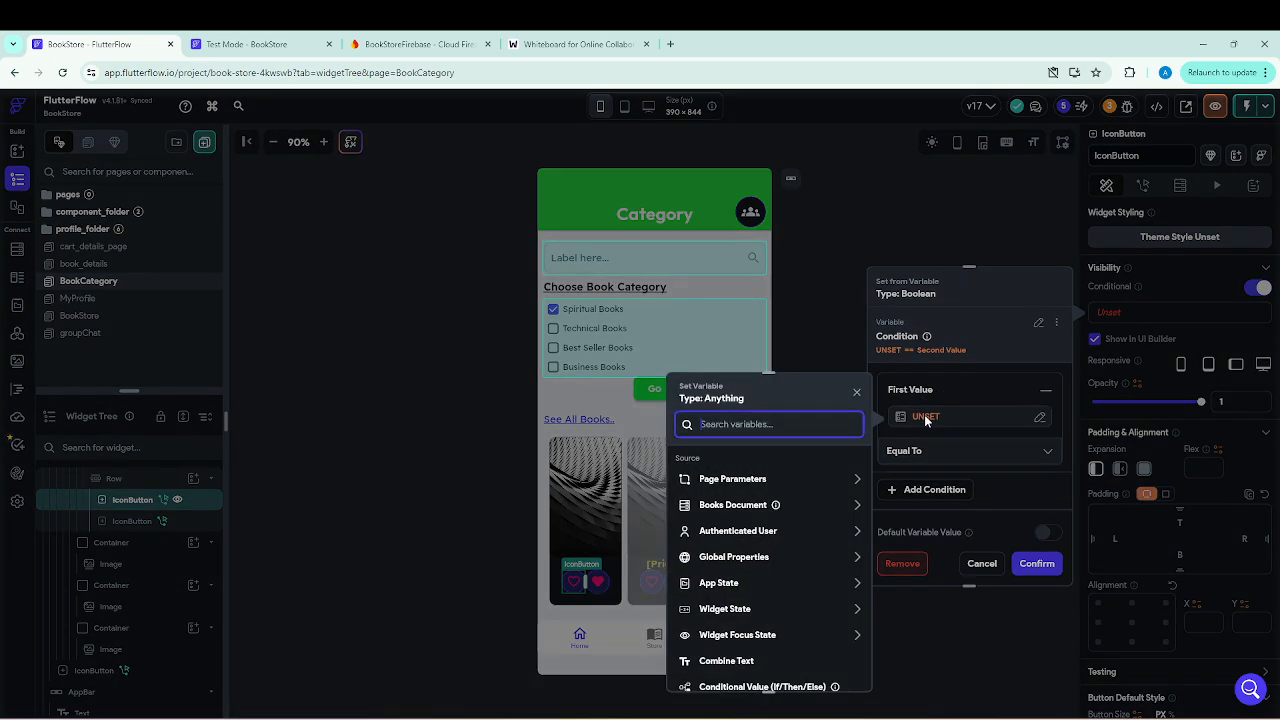
left_click(757, 507)
scroll(757, 510, "down", 1)
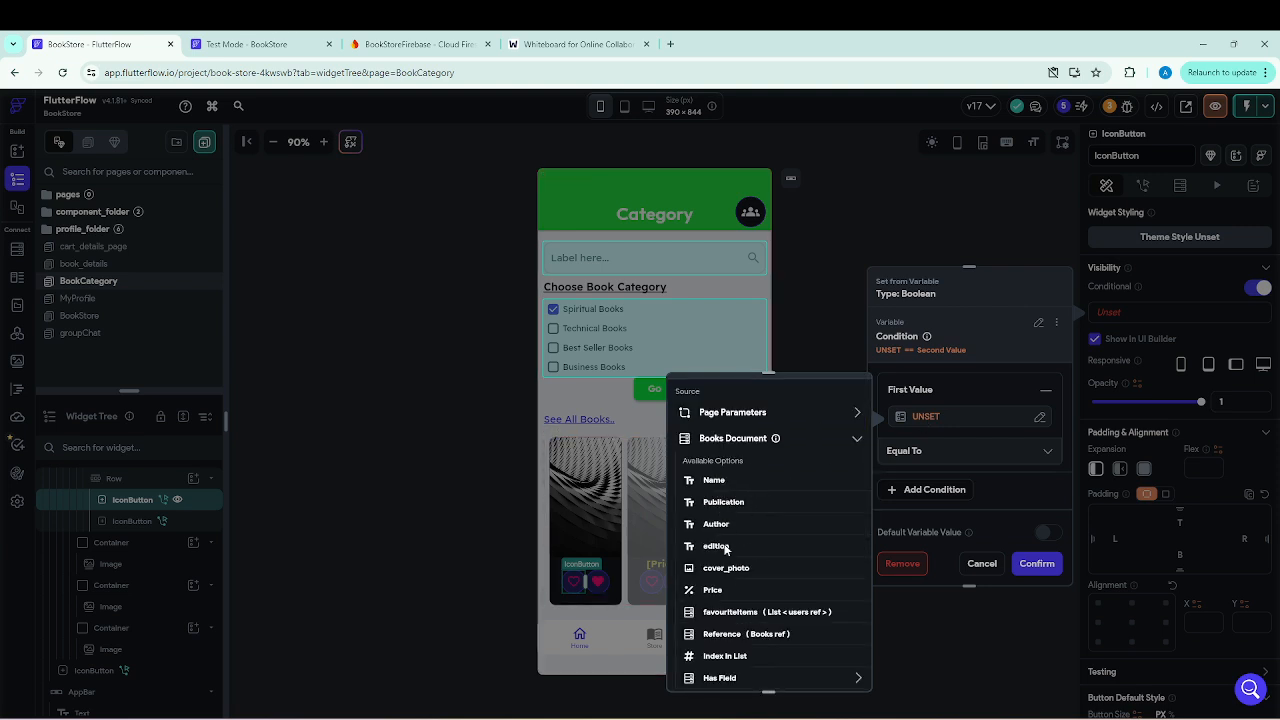
left_click(750, 613)
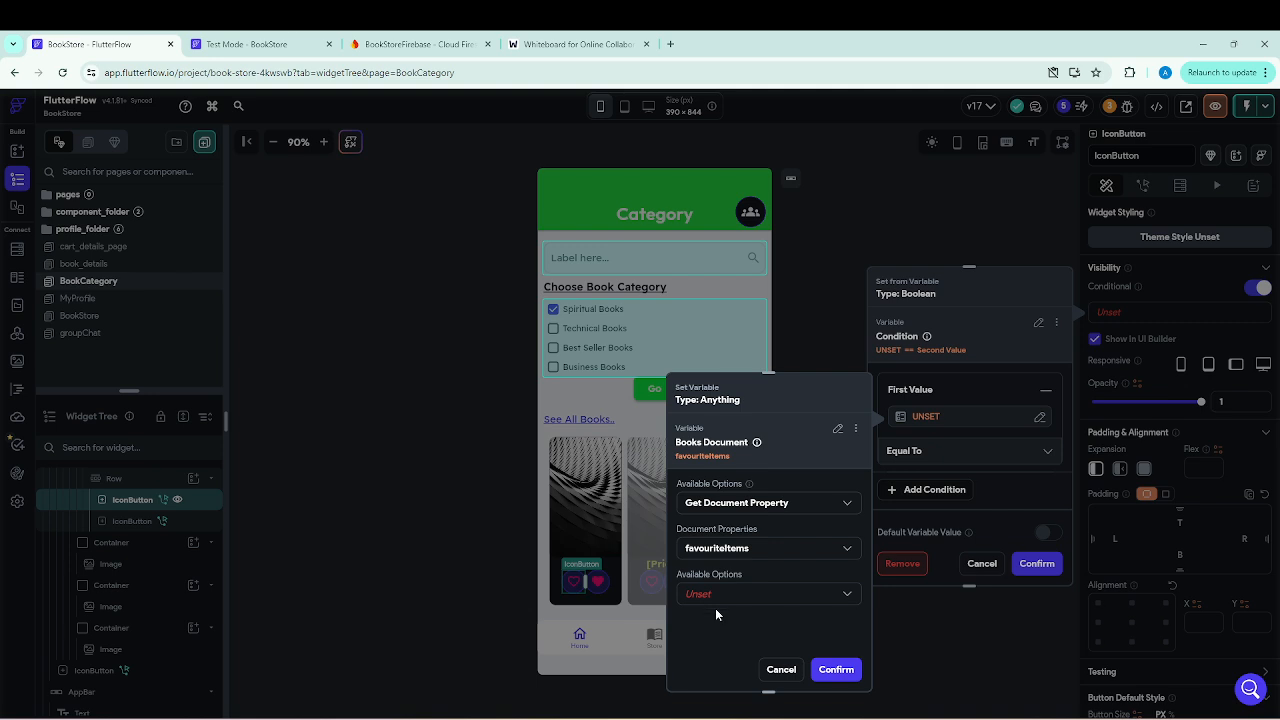
left_click(849, 595)
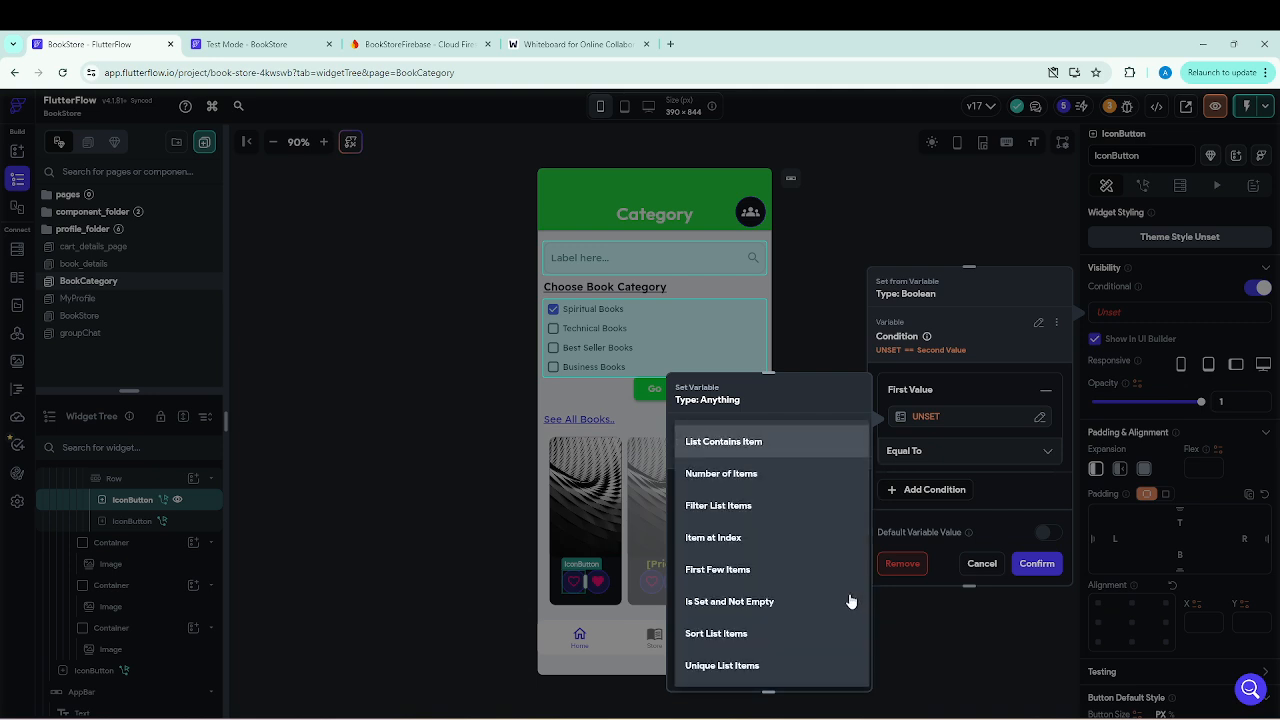
left_click(738, 447)
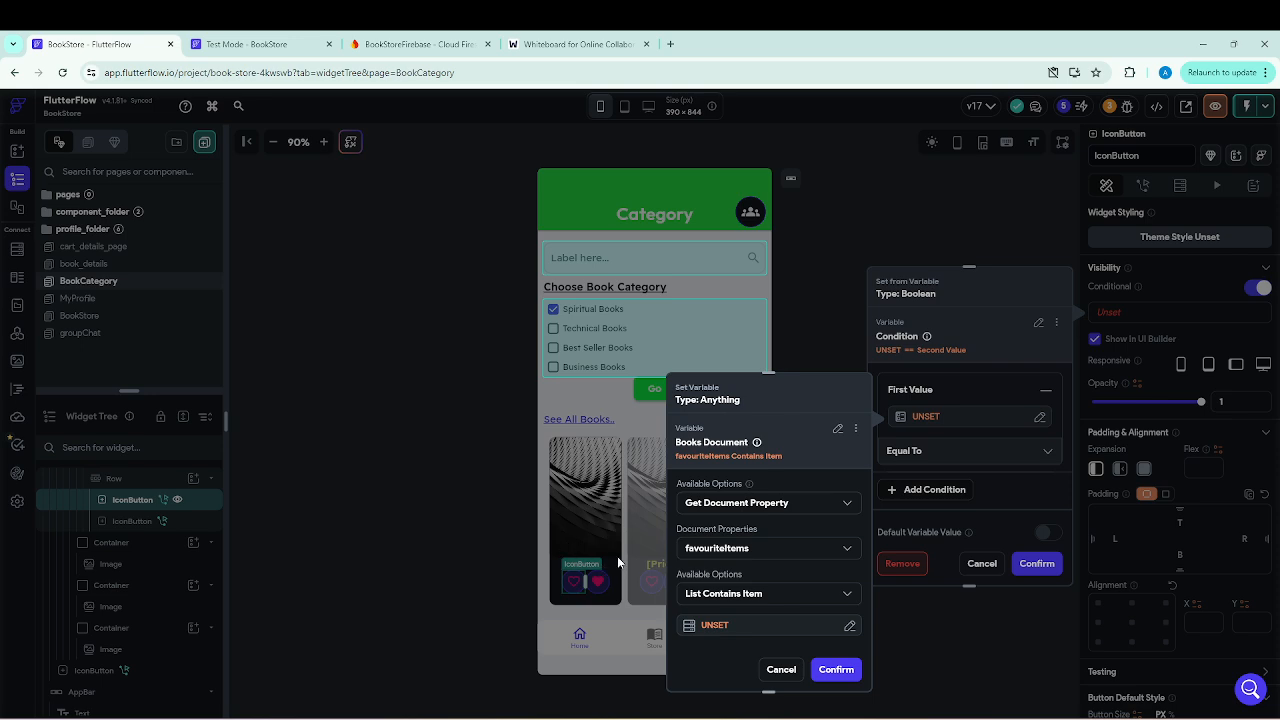
left_click(718, 628)
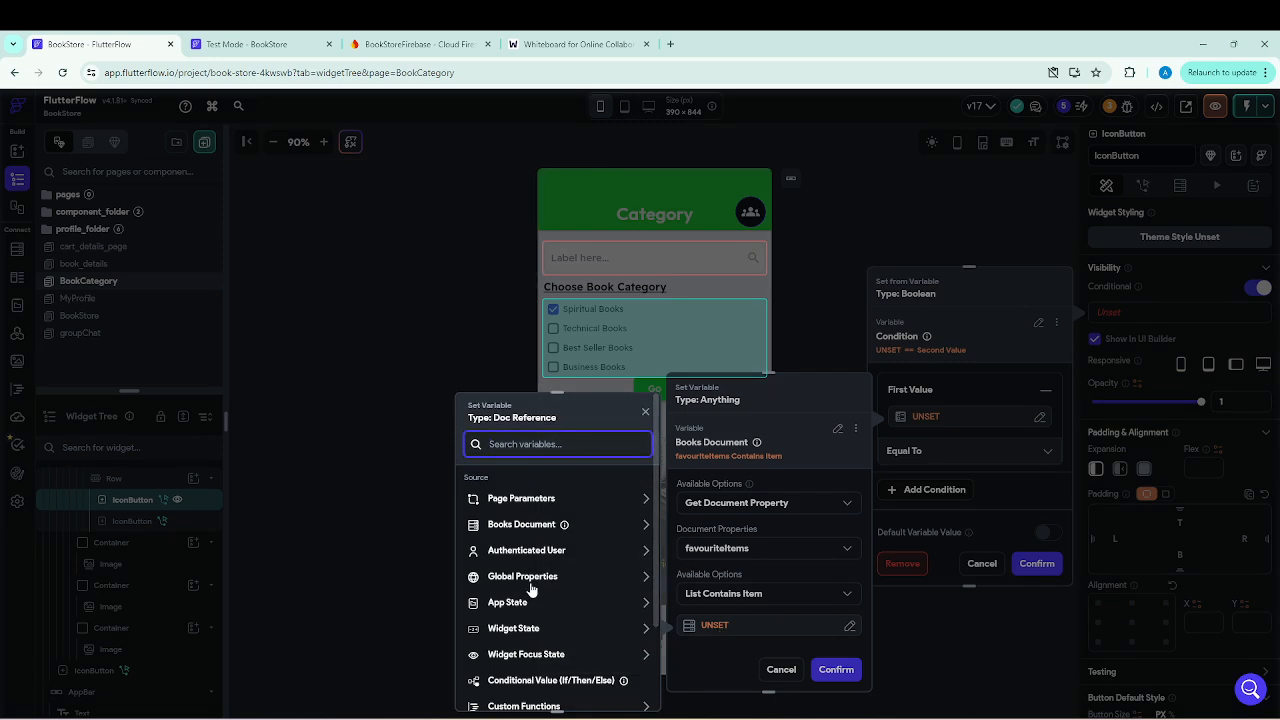
left_click(547, 552)
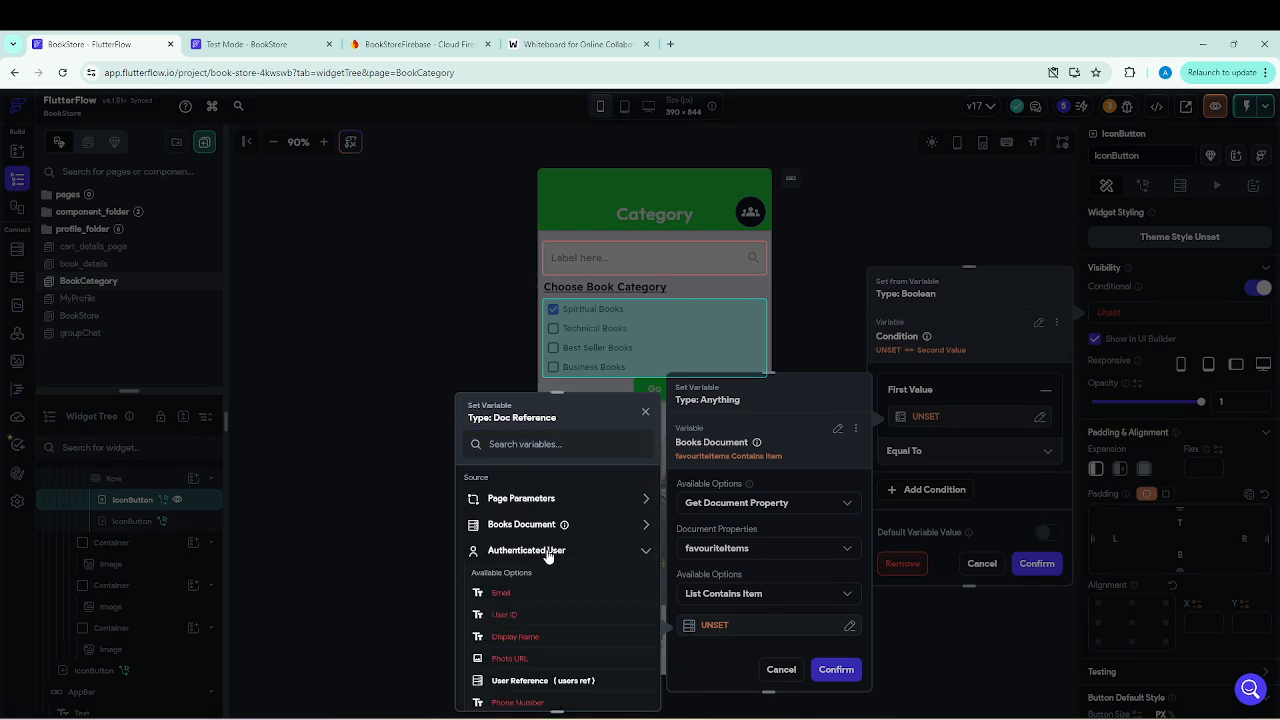
left_click(537, 688)
left_click(621, 690)
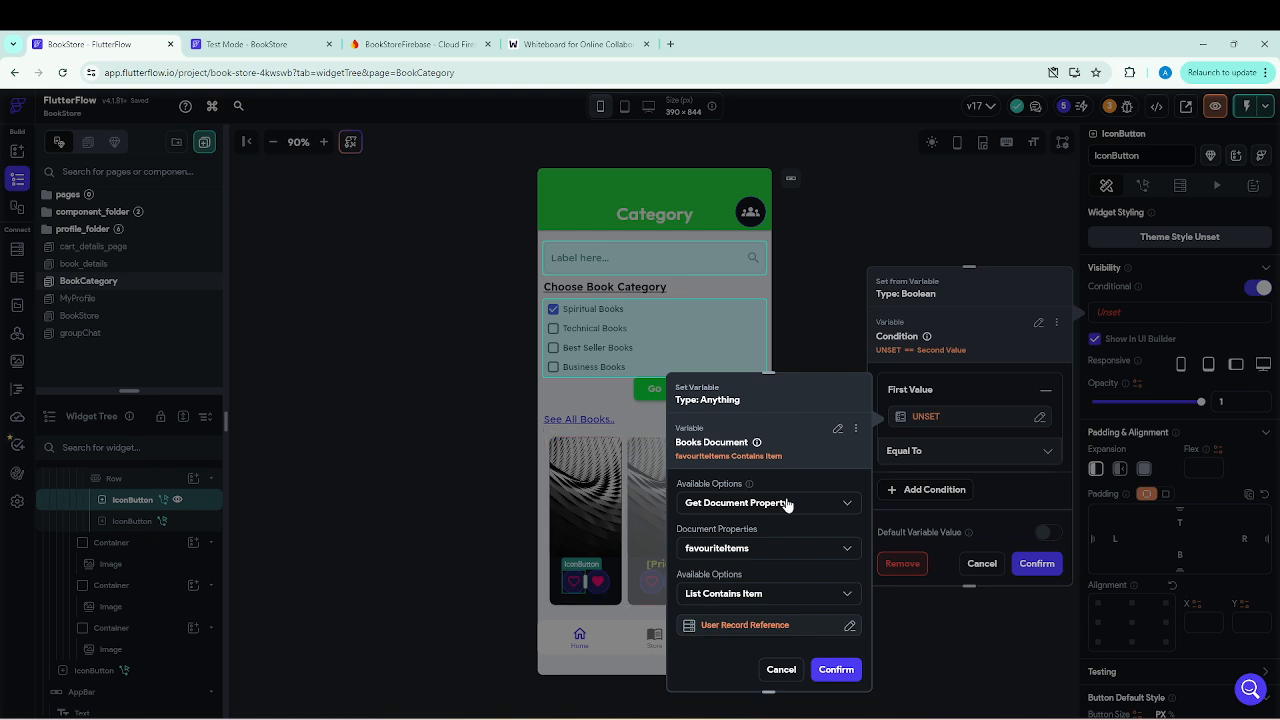
left_click(836, 670)
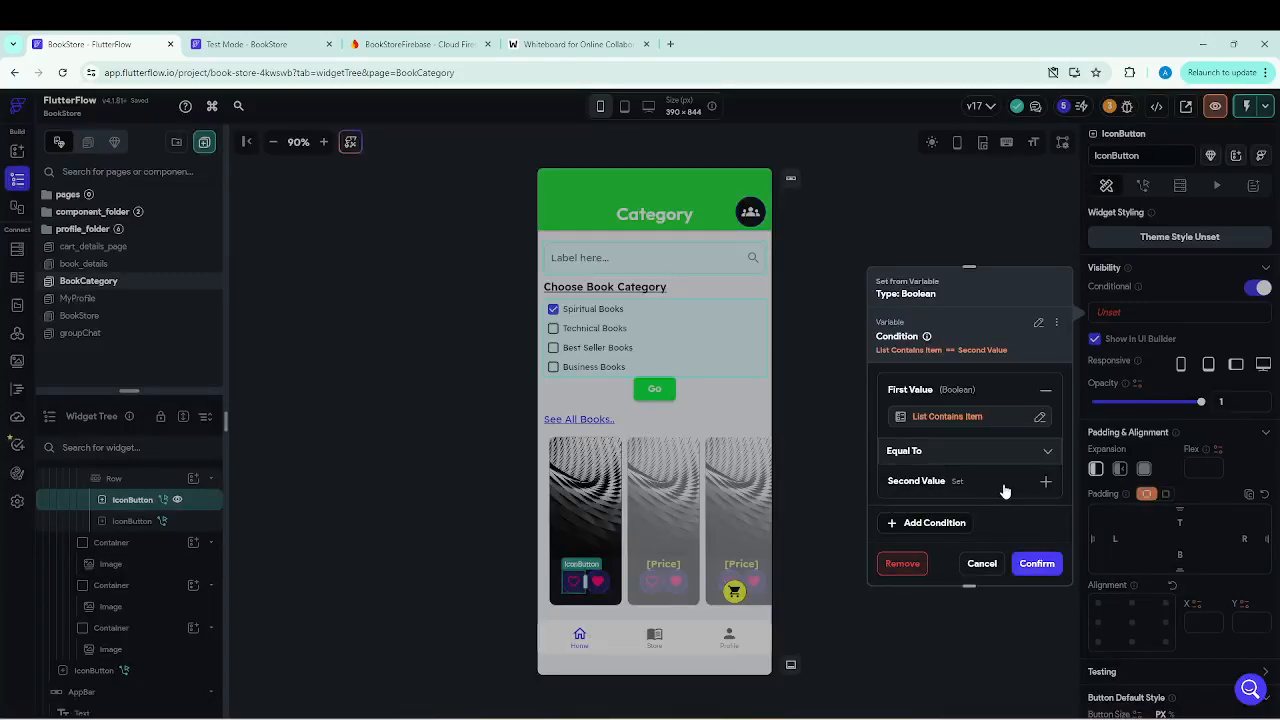
left_click(1005, 491)
scroll(936, 484, "down", 1)
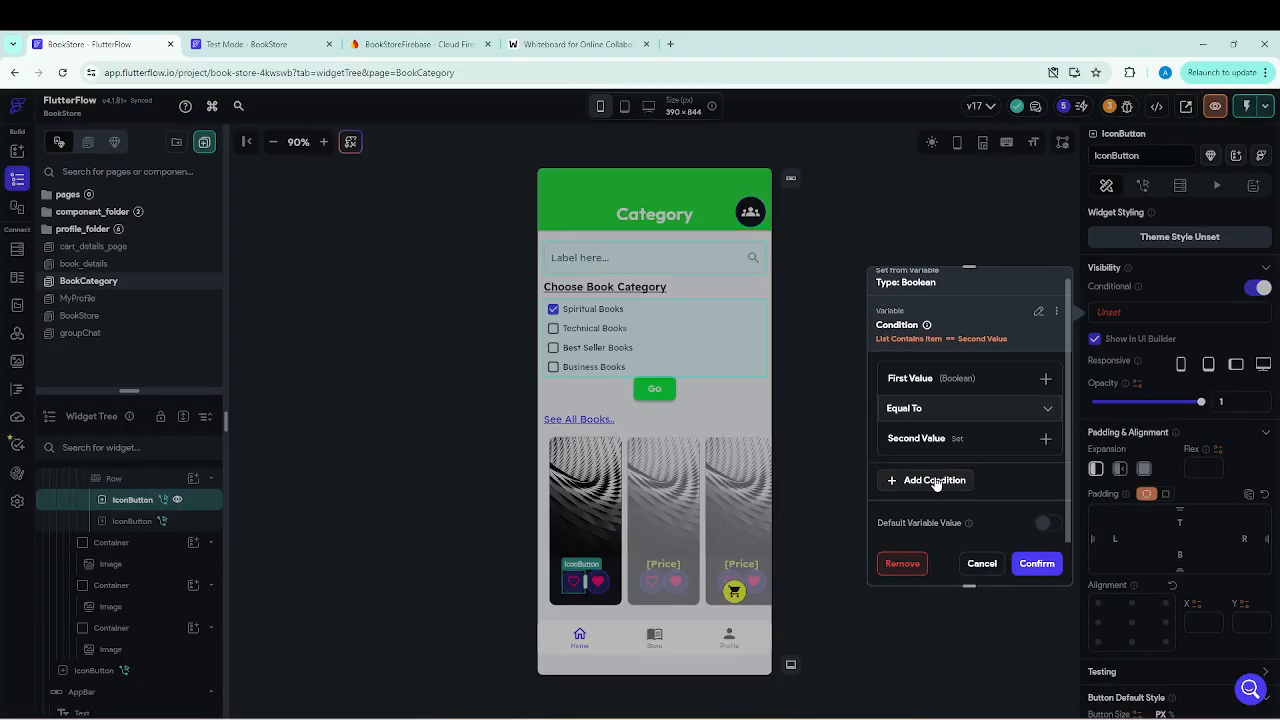
left_click(978, 565)
left_click(1108, 315)
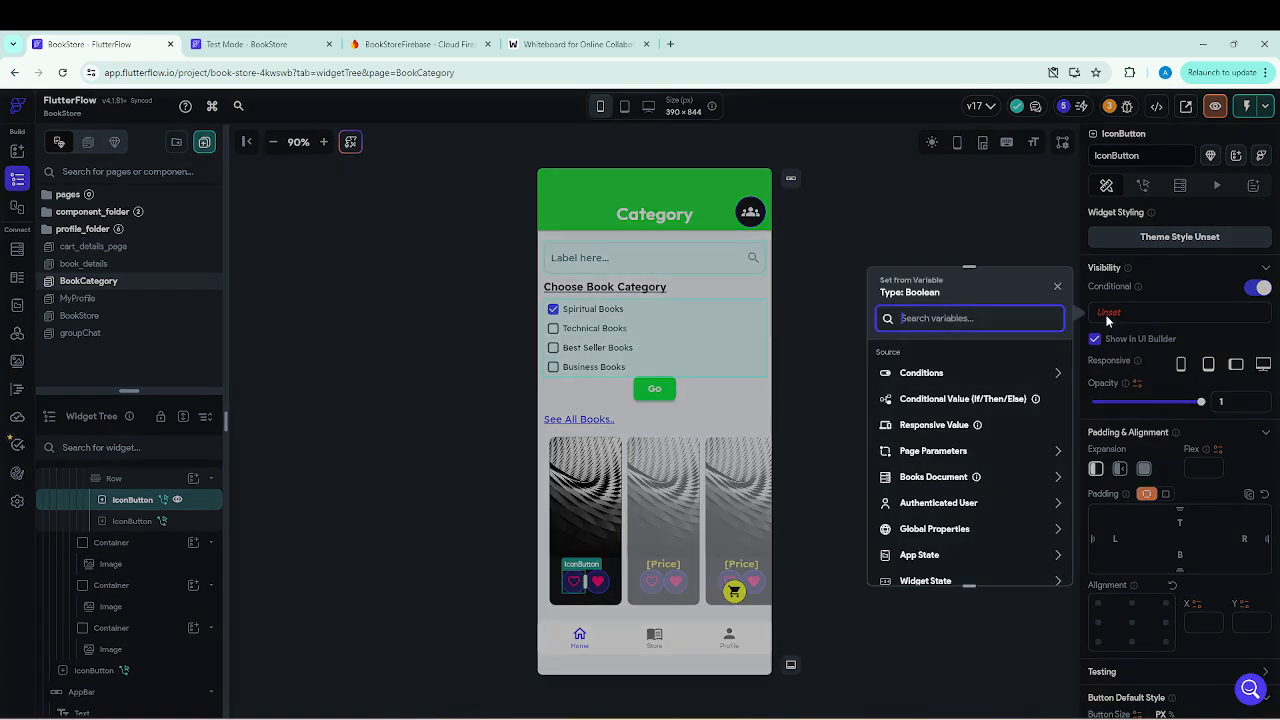
scroll(935, 430, "down", 2)
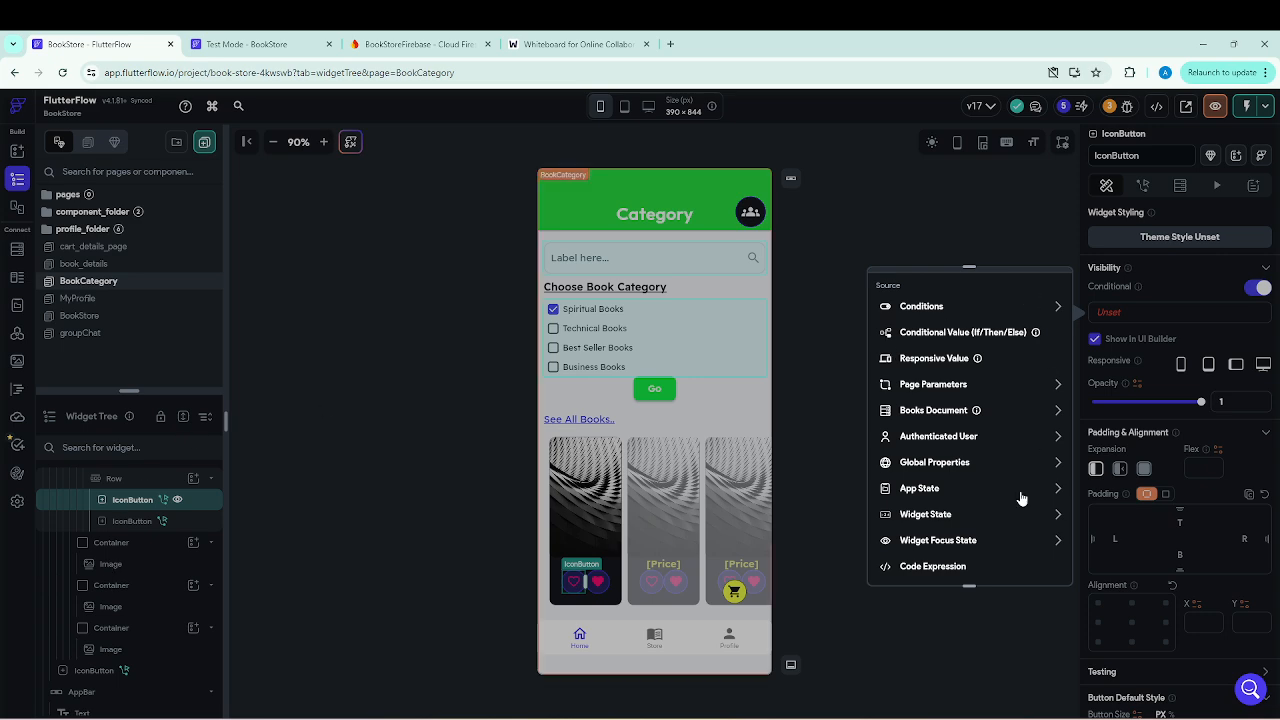
left_click(968, 650)
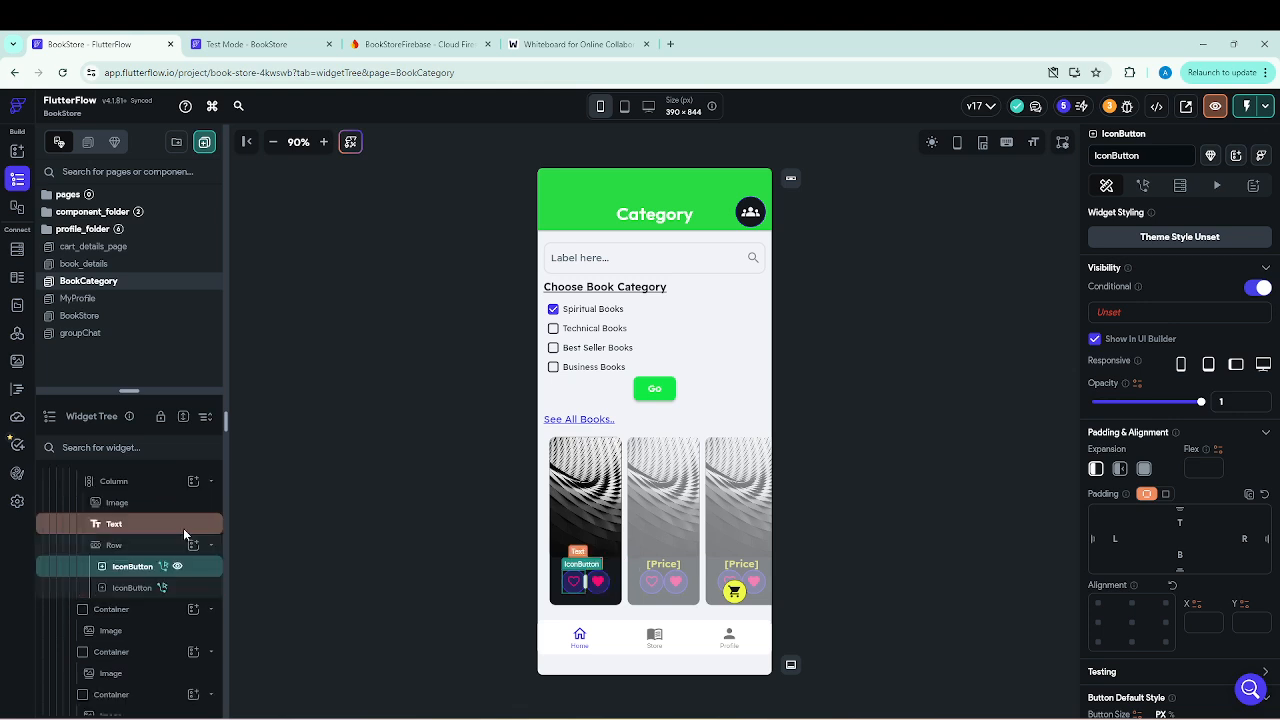
Check the backend query of the ListView that holds the book cards.
scroll(186, 537, "up", 3)
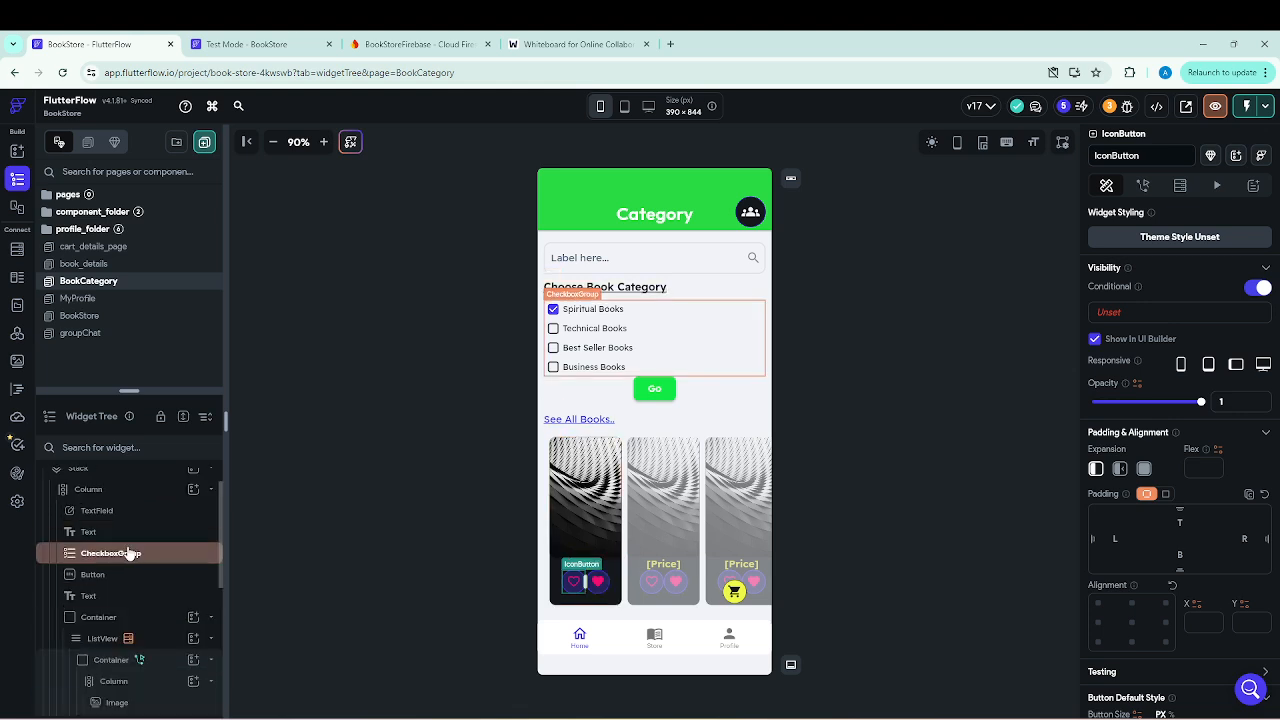
left_click(104, 640)
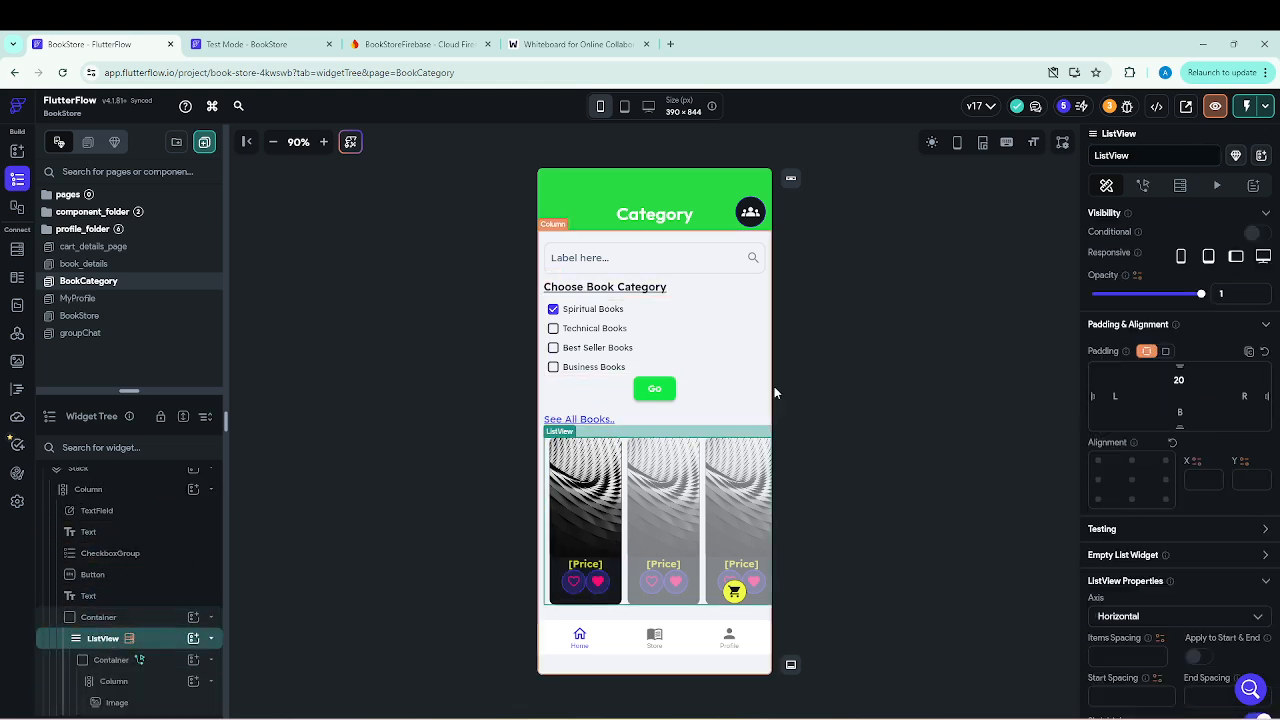
left_click(1181, 188)
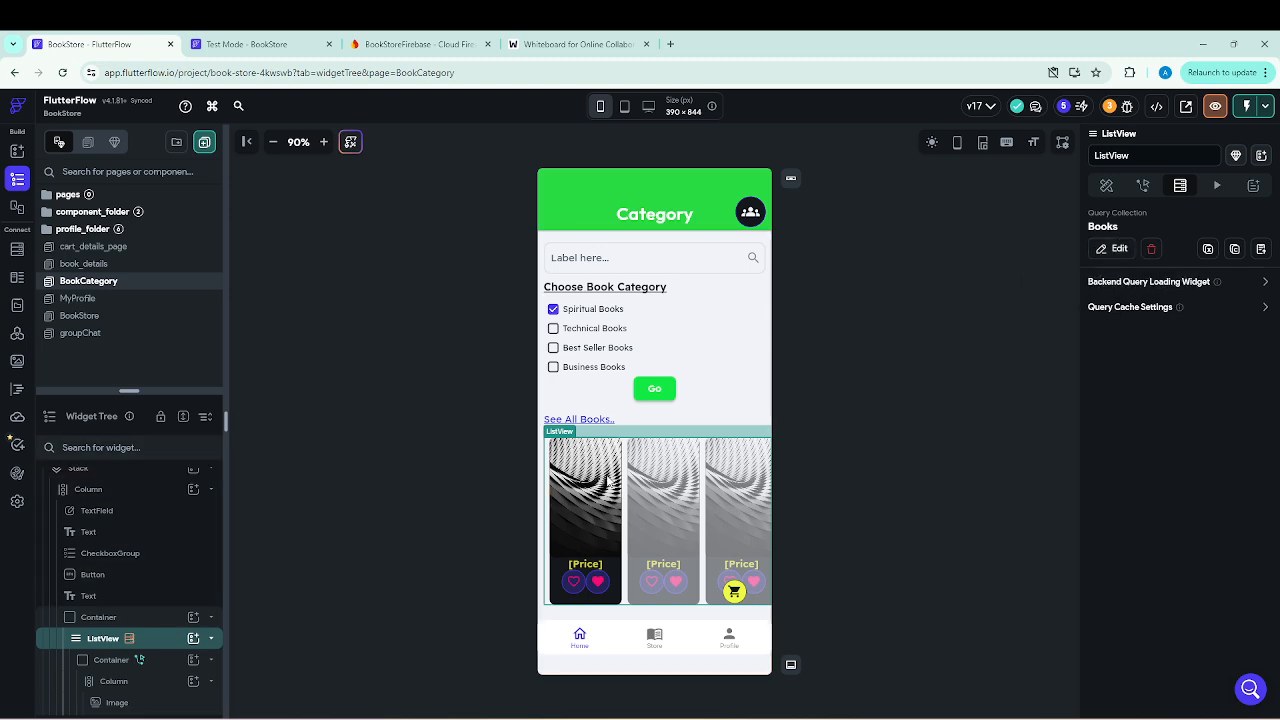
Base the outlined heart IconButton's visibility on the Books Document's favouriteItems with the List Contains Item option.
left_click(584, 590)
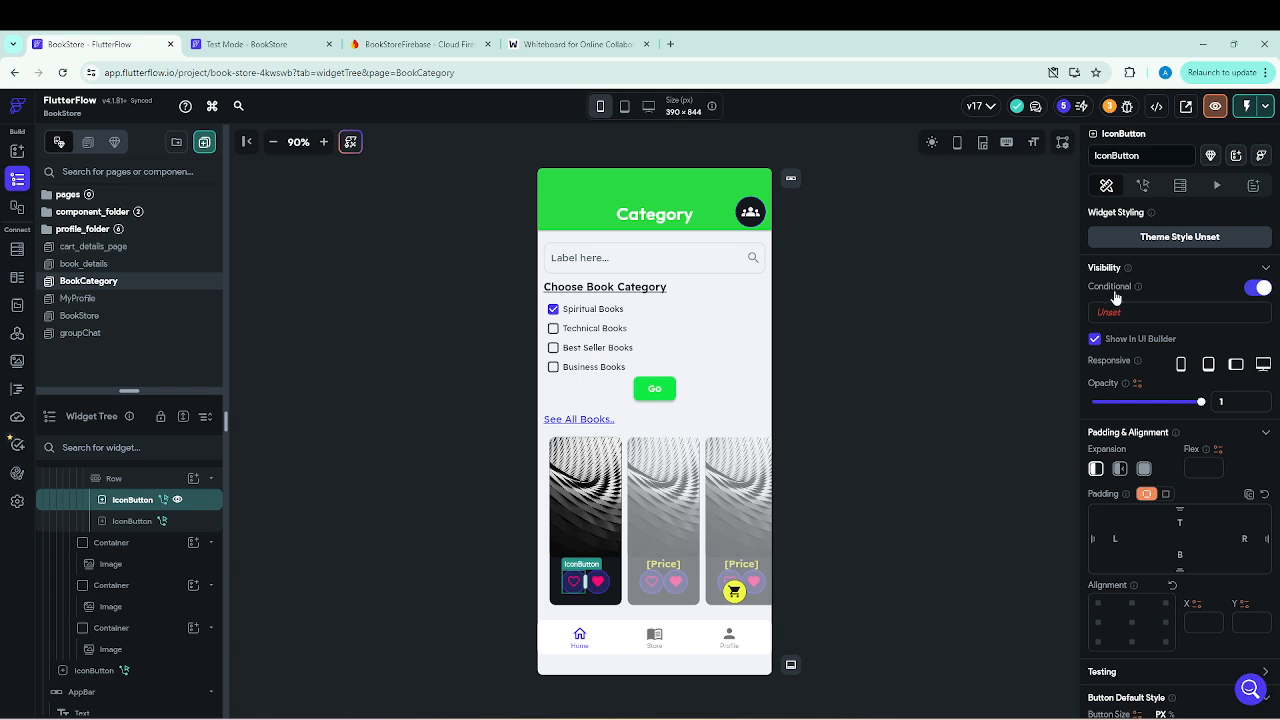
left_click(1110, 312)
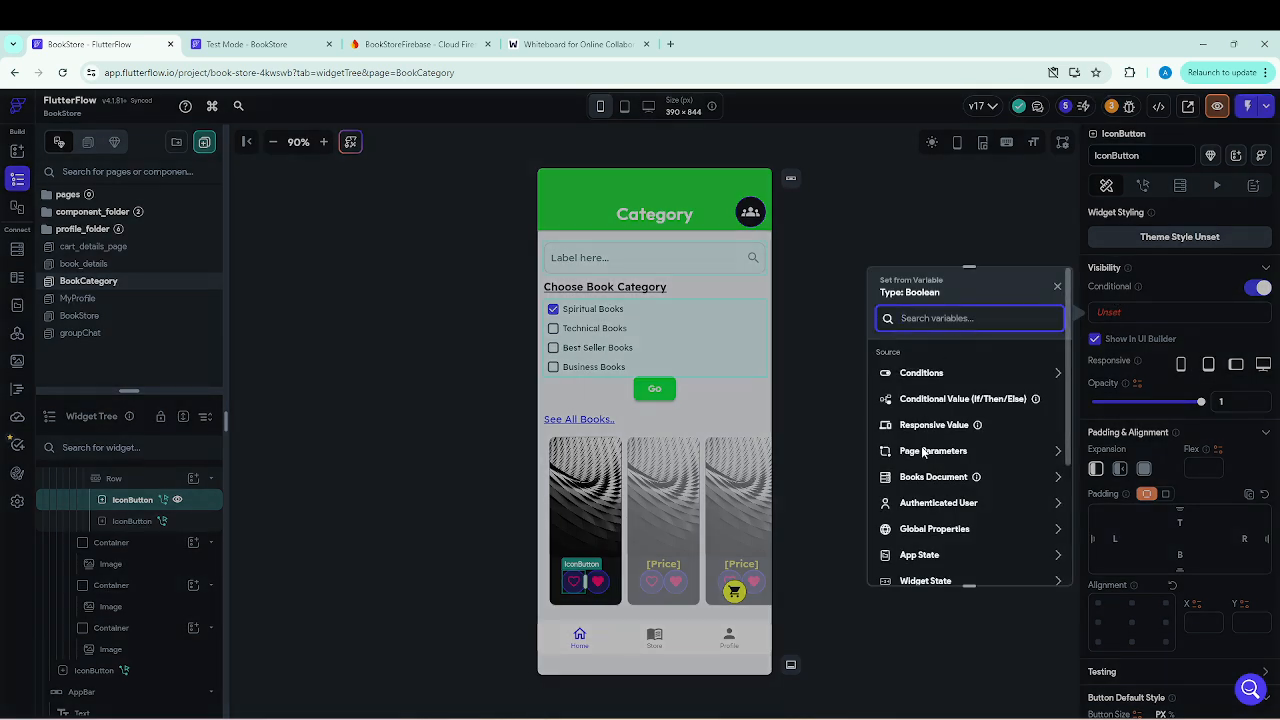
left_click(953, 480)
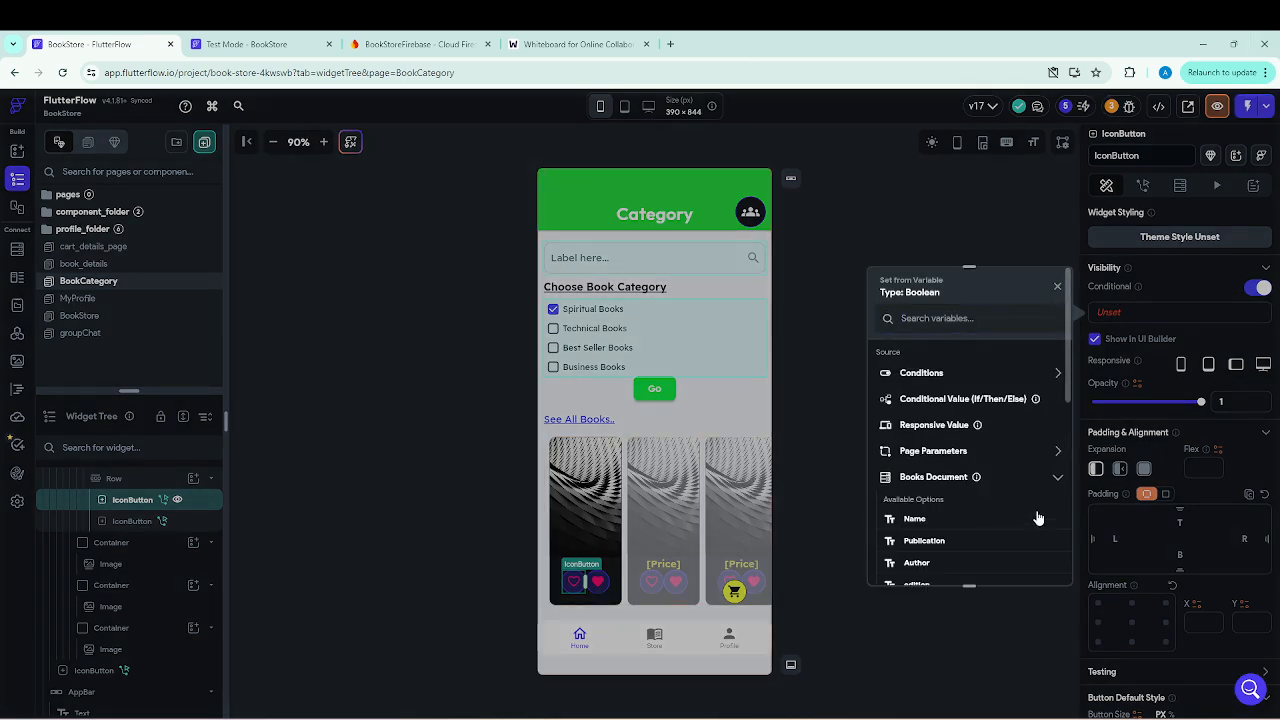
scroll(1013, 517, "down", 2)
left_click(950, 520)
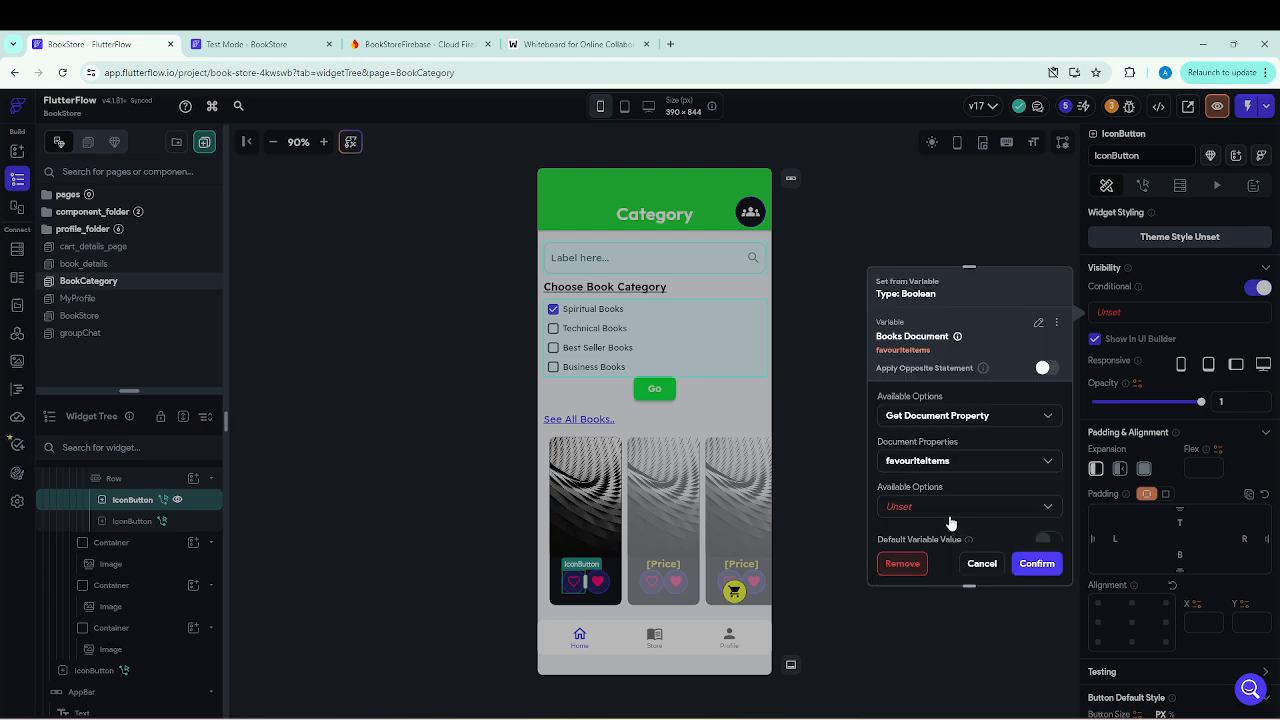
left_click(901, 506)
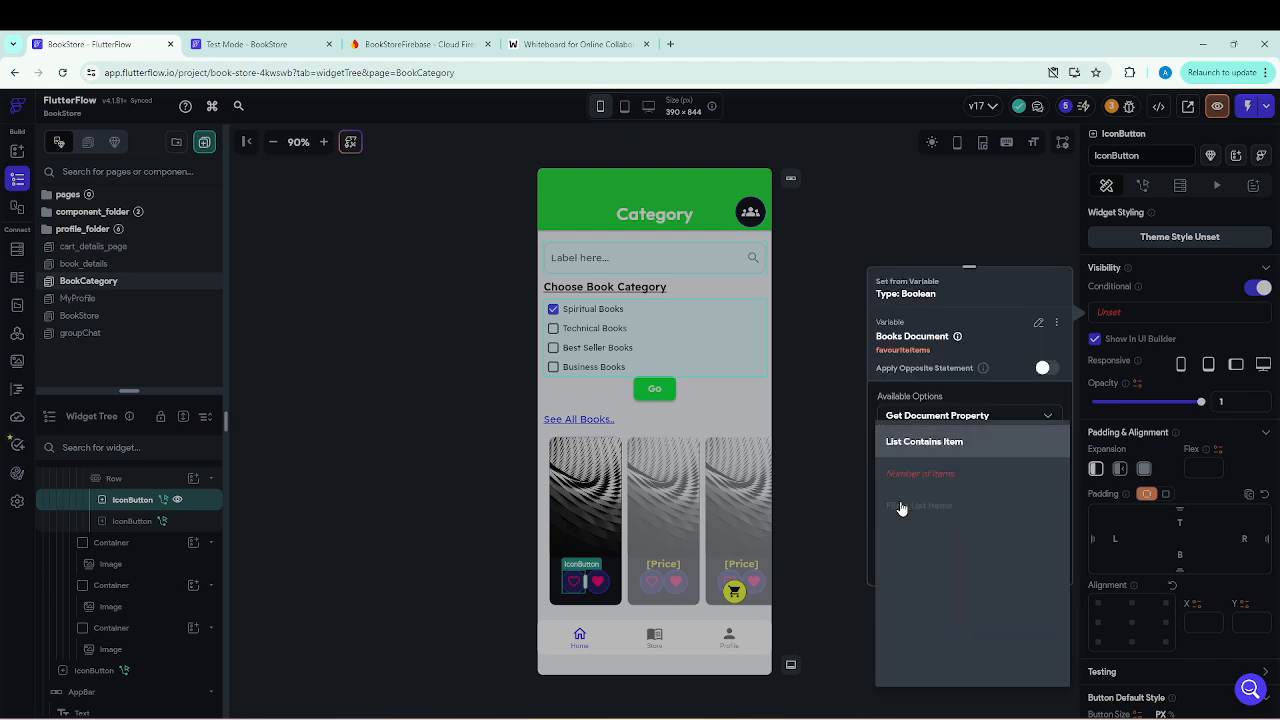
left_click(921, 450)
scroll(937, 461, "down", 1)
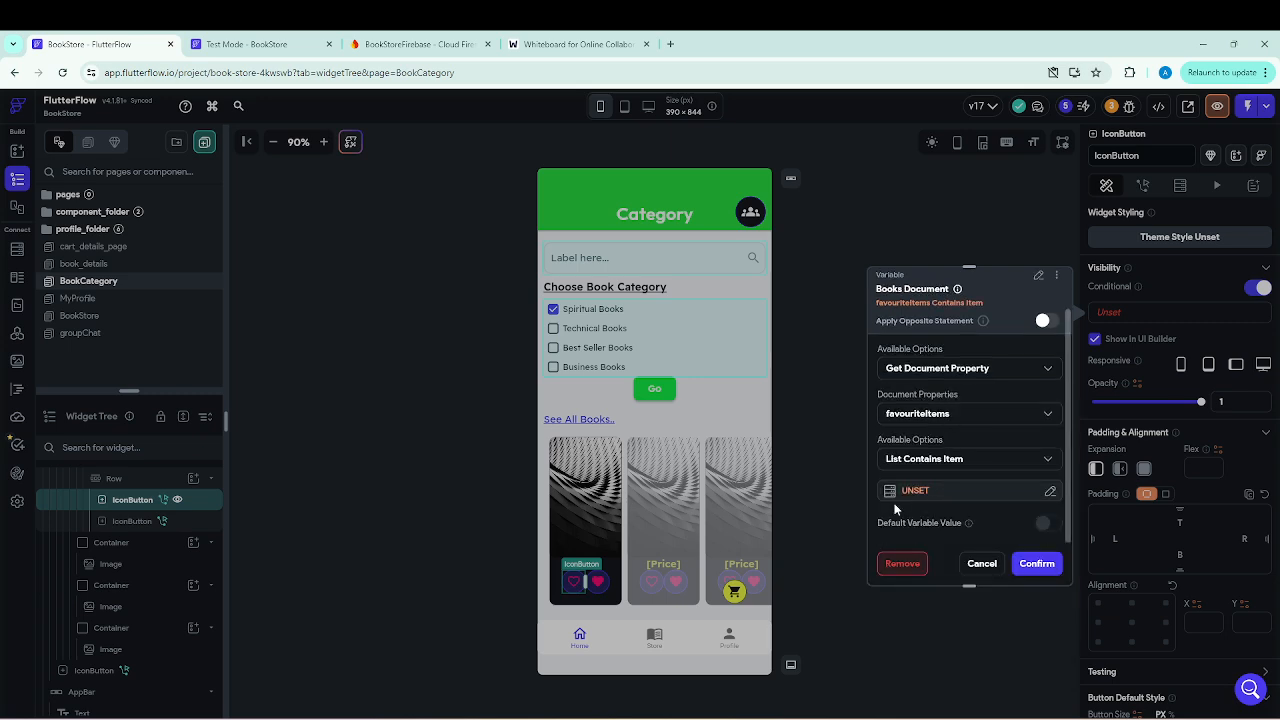
Set the list item to the Authenticated User's User Reference, apply the opposite statement and confirm the visibility condition.
left_click(908, 495)
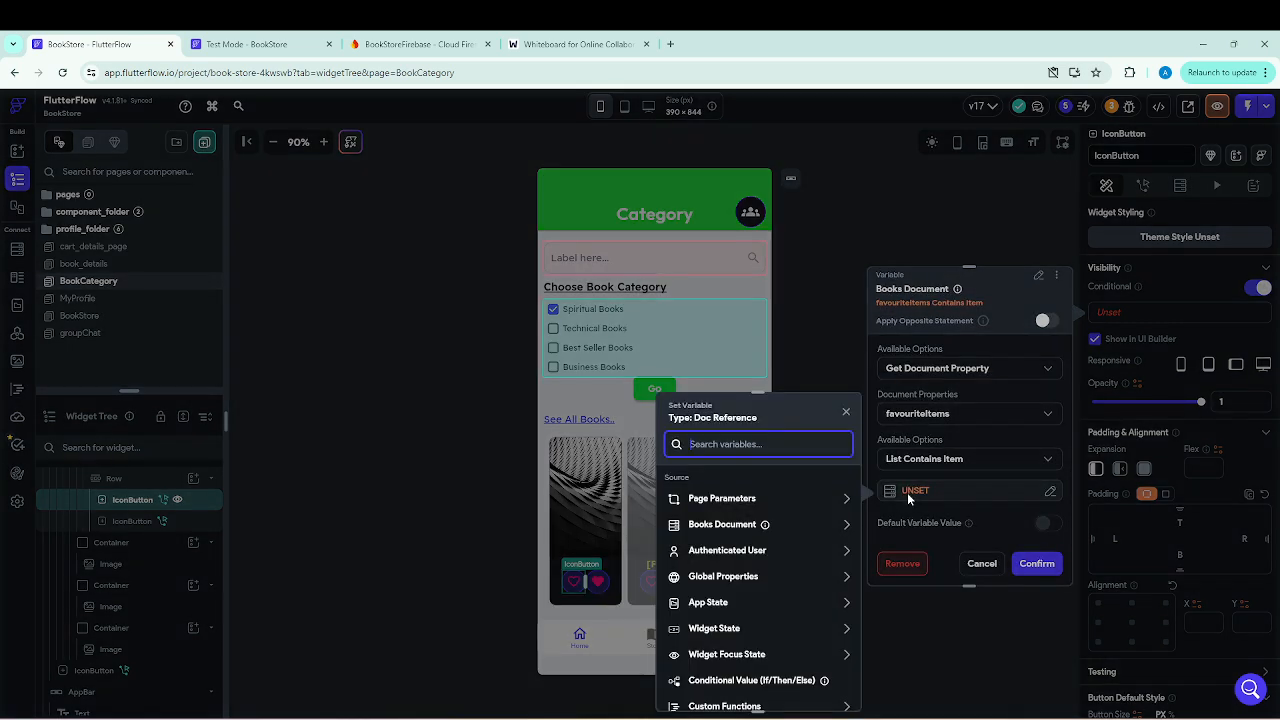
left_click(755, 551)
left_click(743, 681)
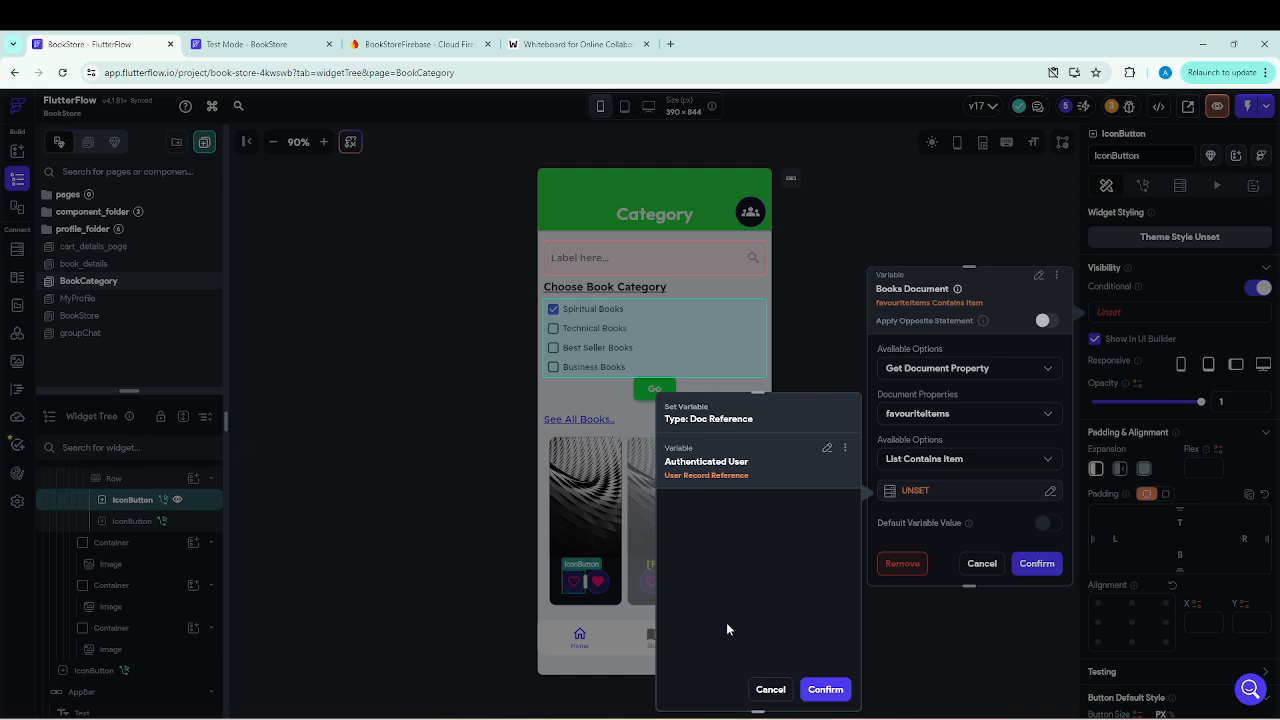
left_click(826, 689)
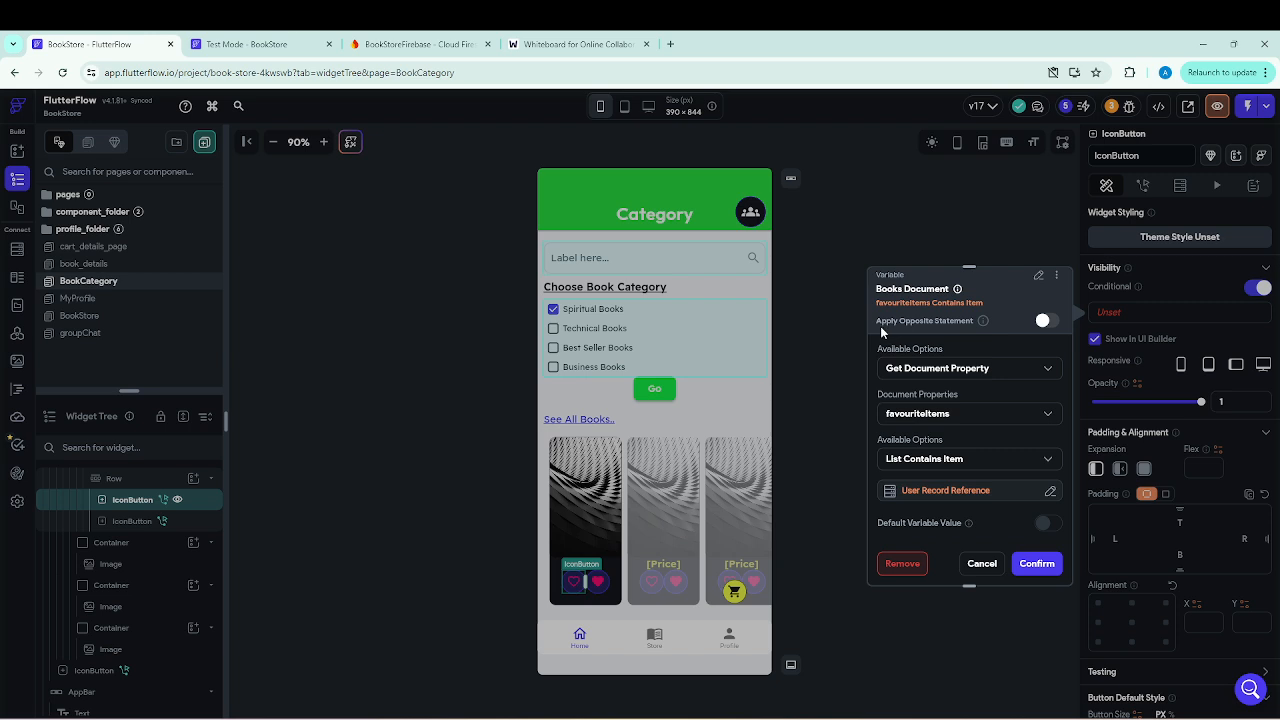
left_click(1044, 324)
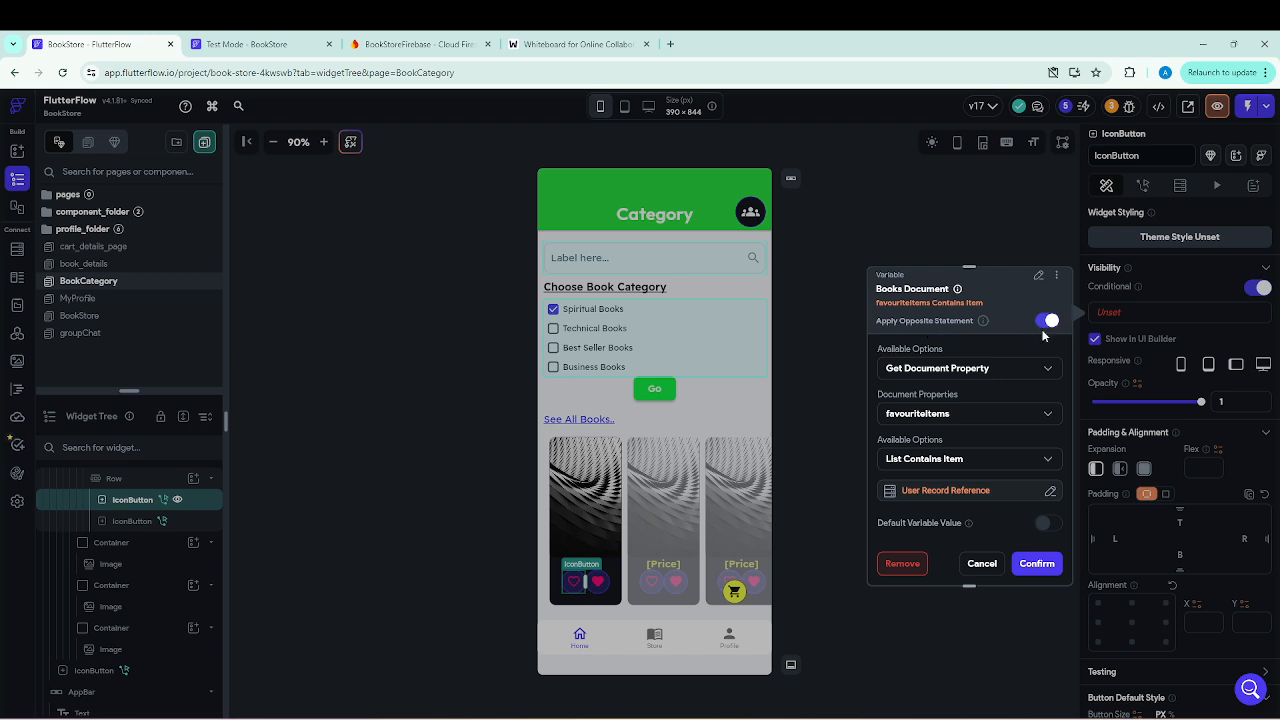
left_click(1037, 568)
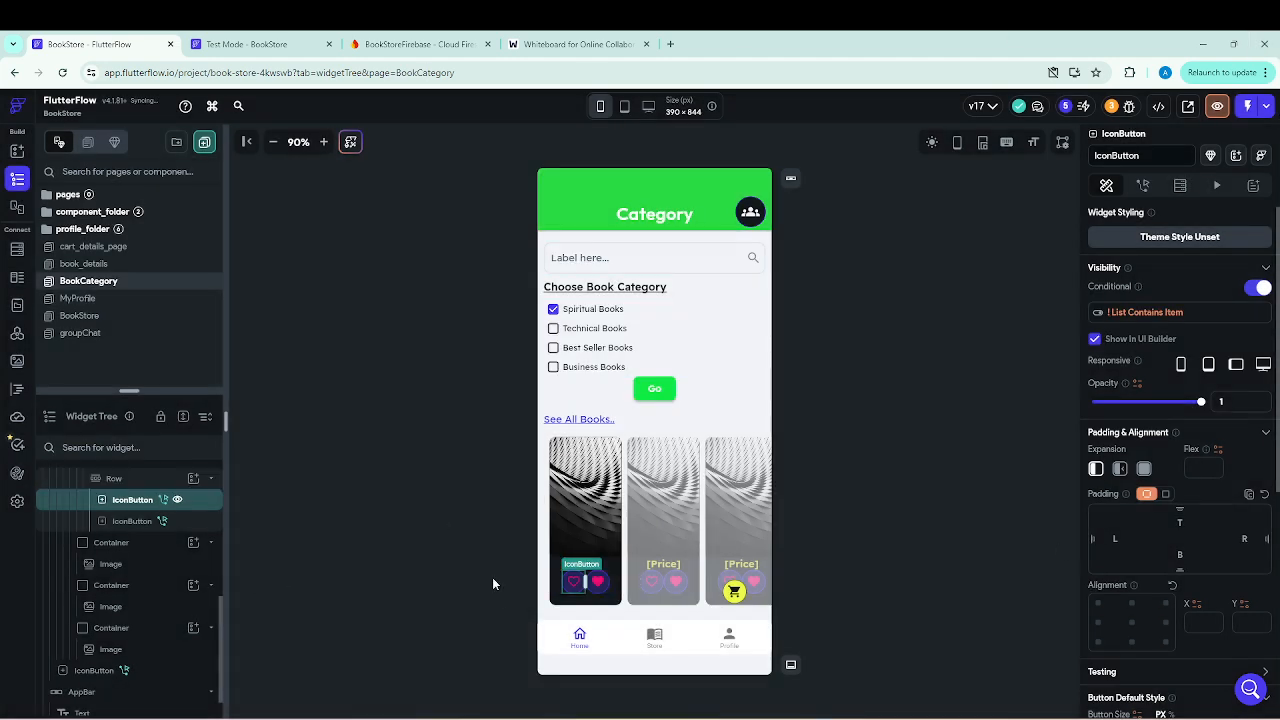
Turn on conditional visibility for the filled heart IconButton in the book card and open its condition for editing.
left_click(594, 588)
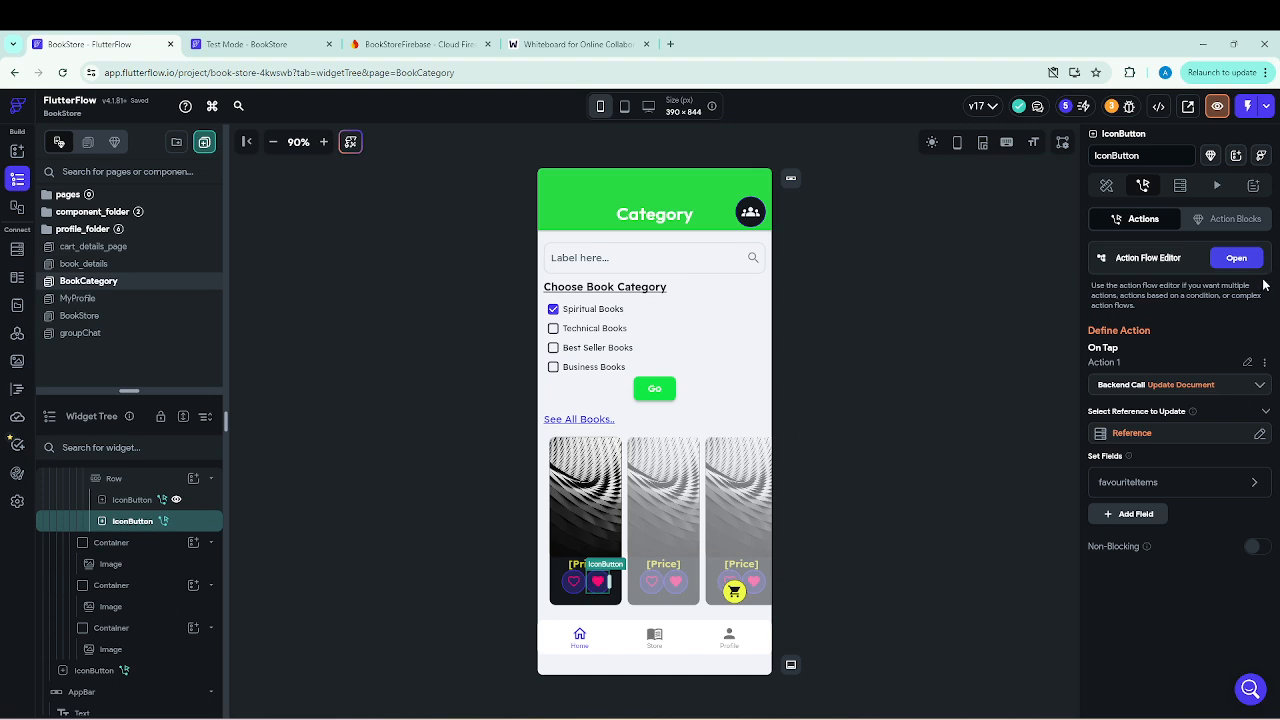
left_click(536, 42)
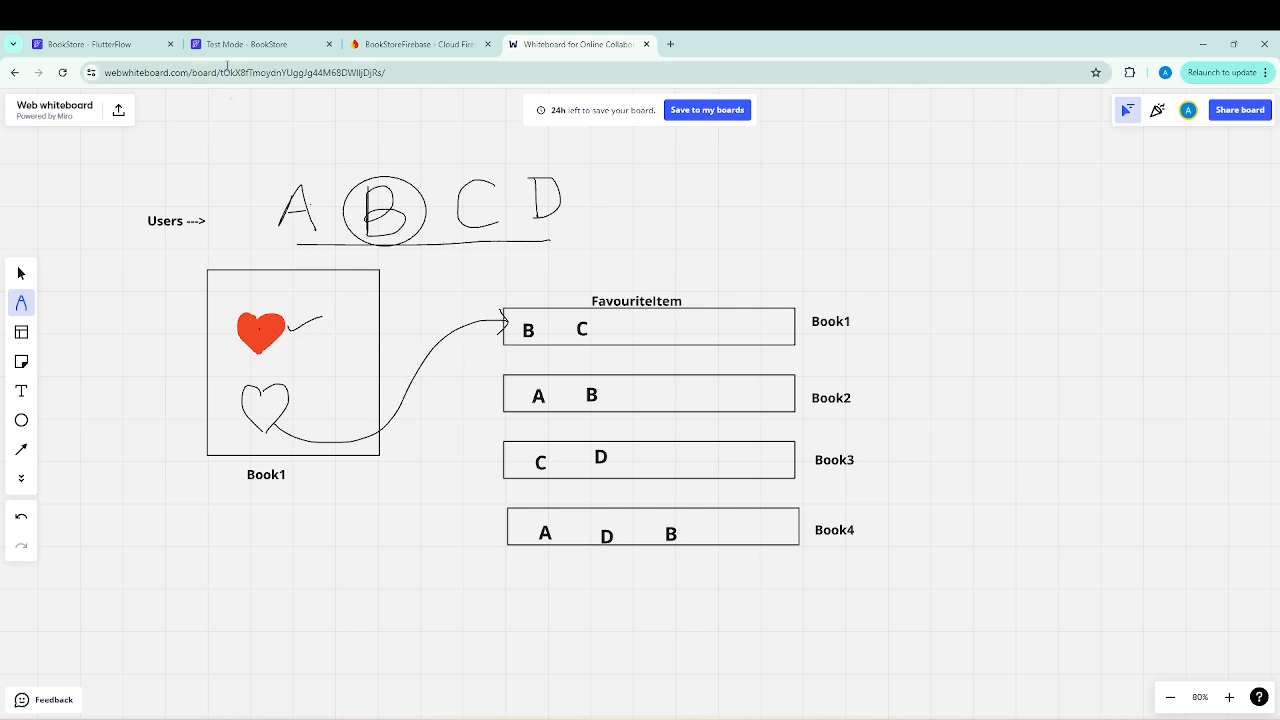
left_click(95, 44)
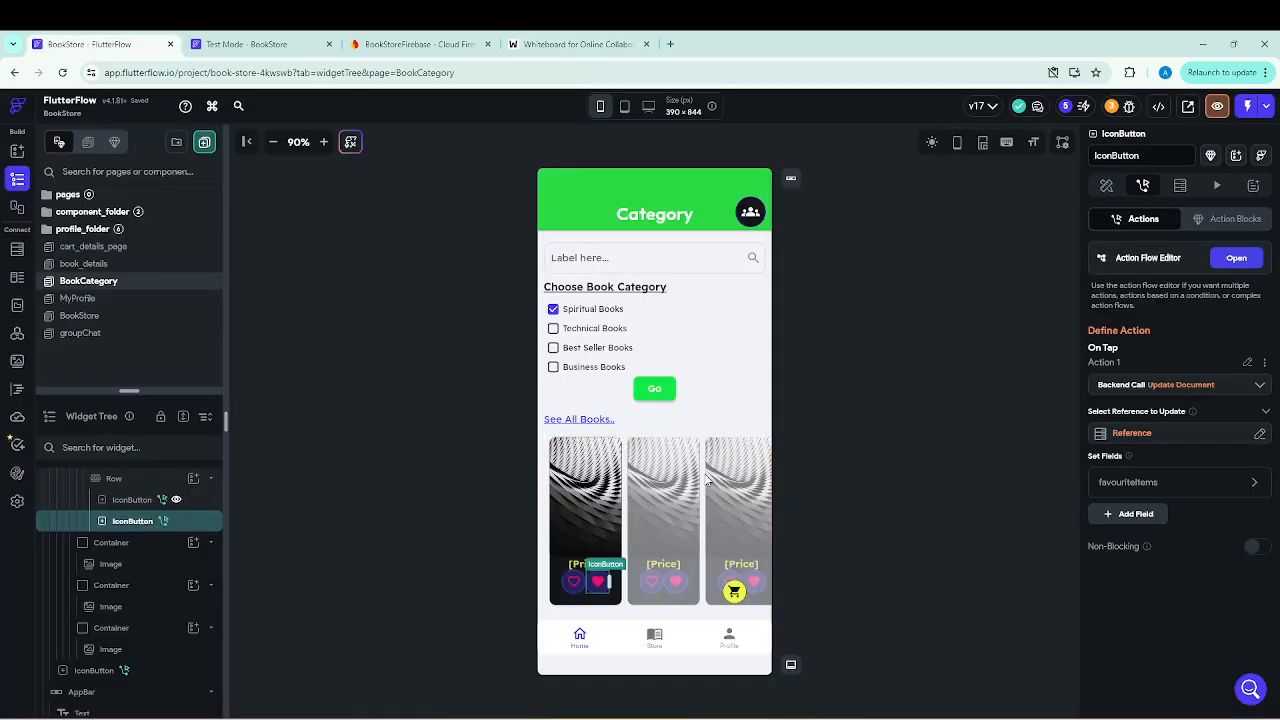
left_click(1106, 185)
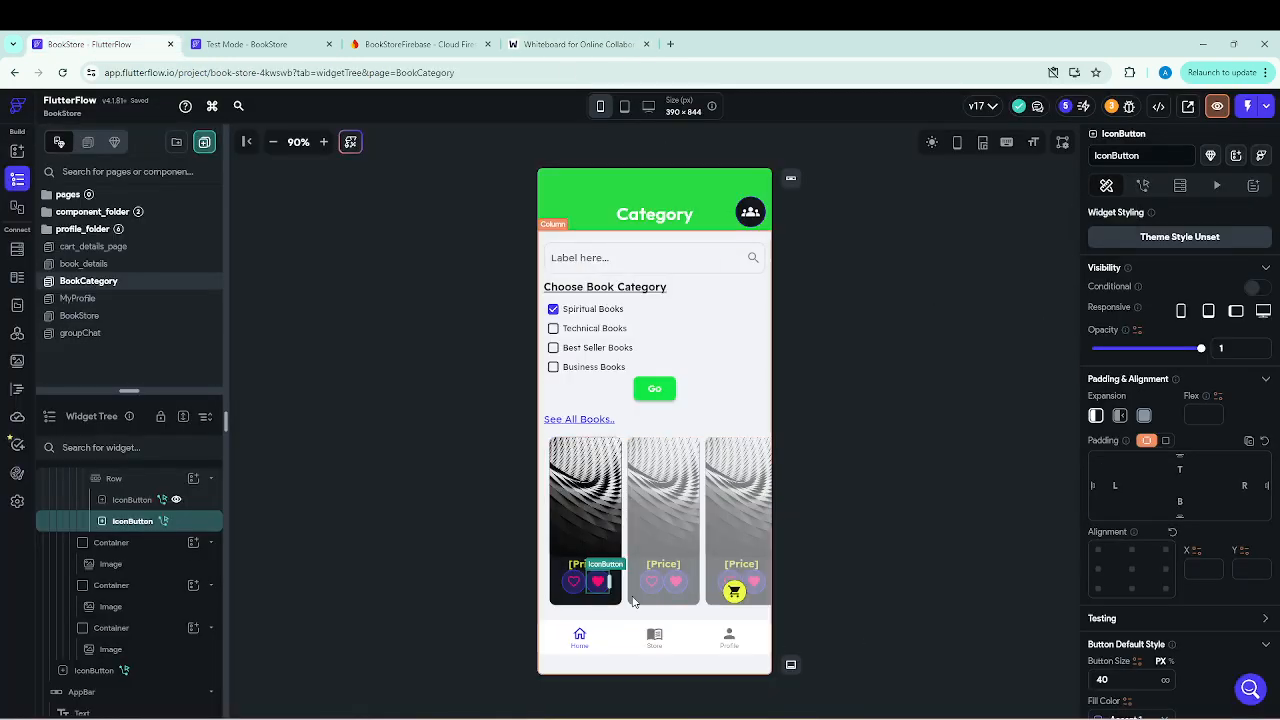
left_click(1252, 288)
left_click(1108, 313)
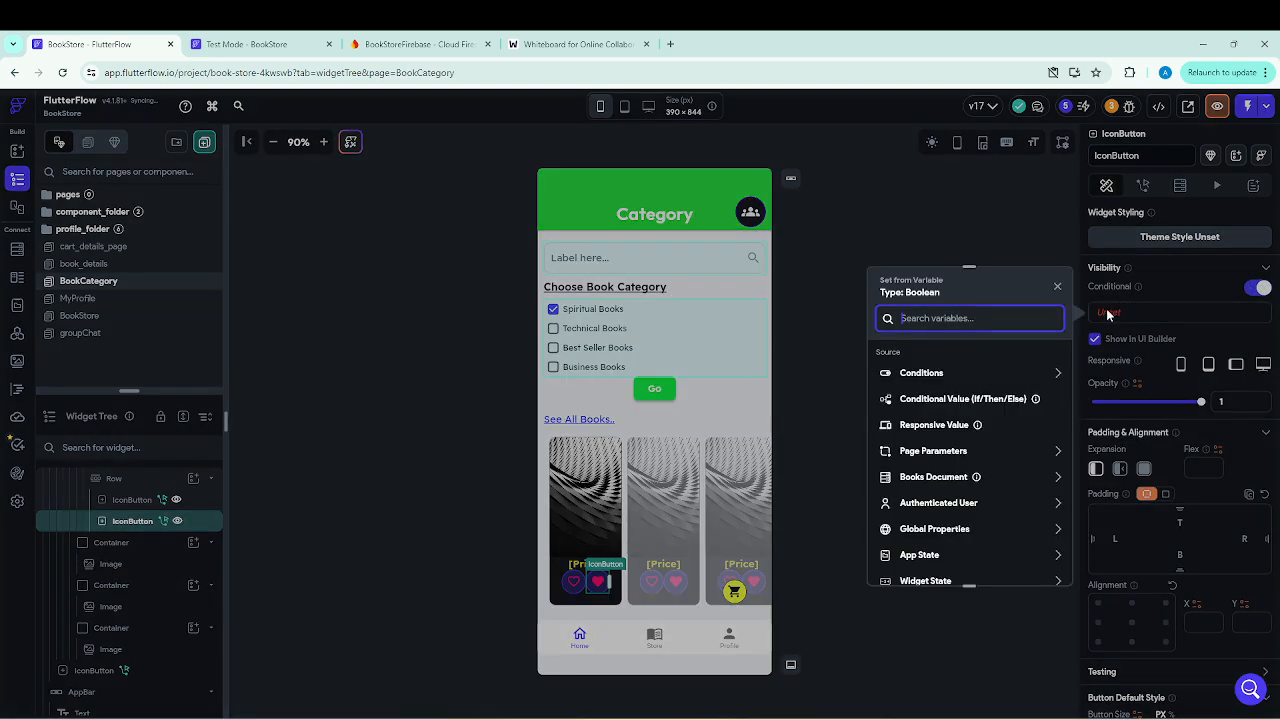
Base the filled heart IconButton's visibility on the Books Document's favouriteItems with the List Contains Item option.
left_click(942, 480)
scroll(944, 482, "down", 2)
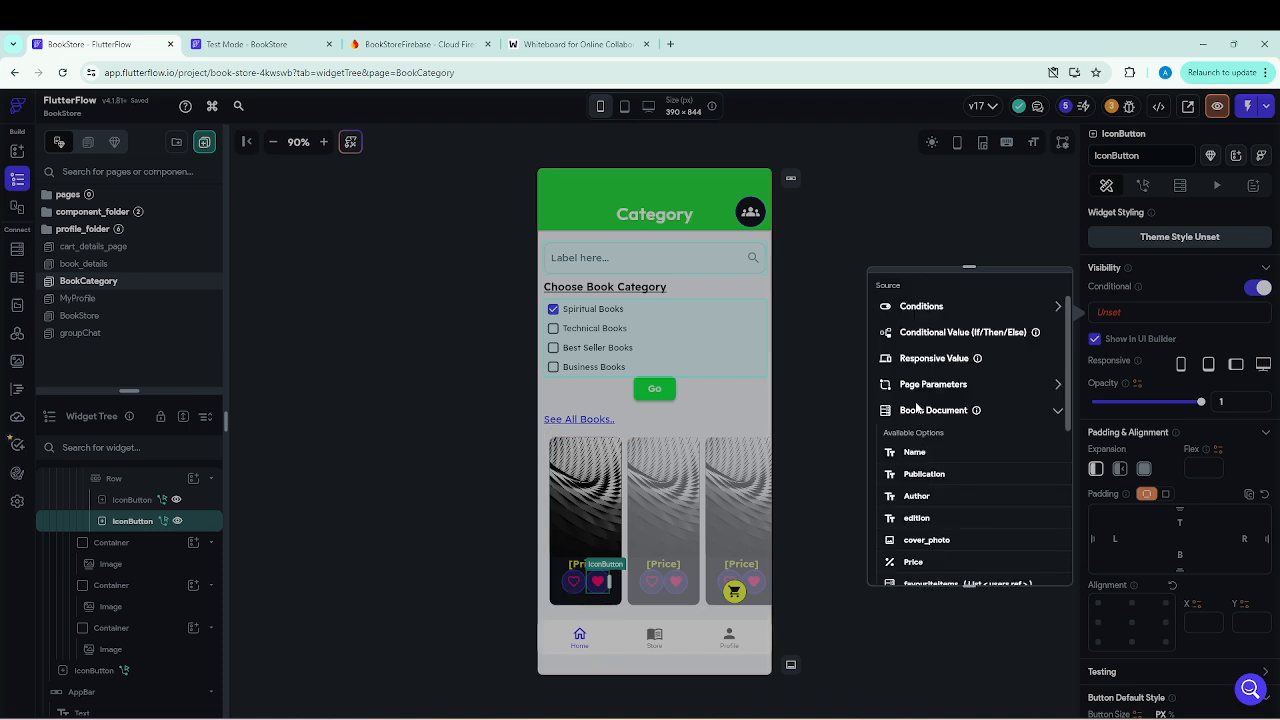
scroll(948, 540, "down", 2)
scroll(949, 560, "down", 1)
left_click(948, 451)
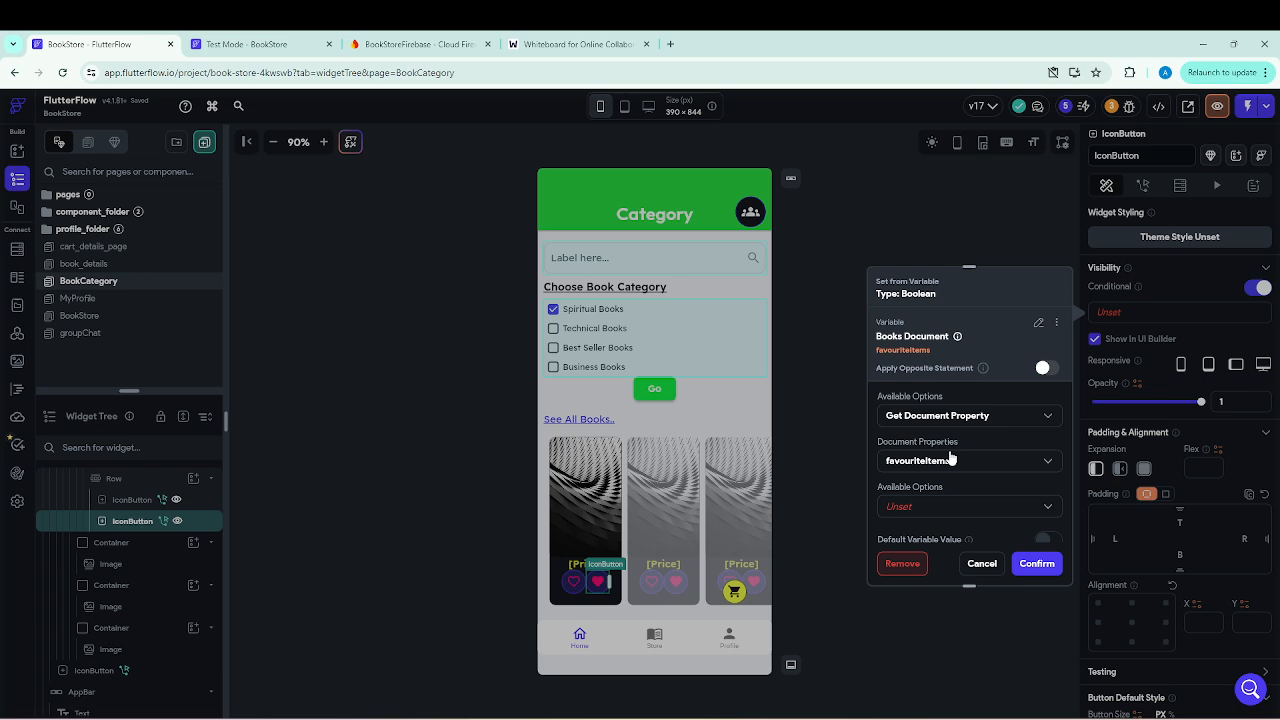
left_click(905, 512)
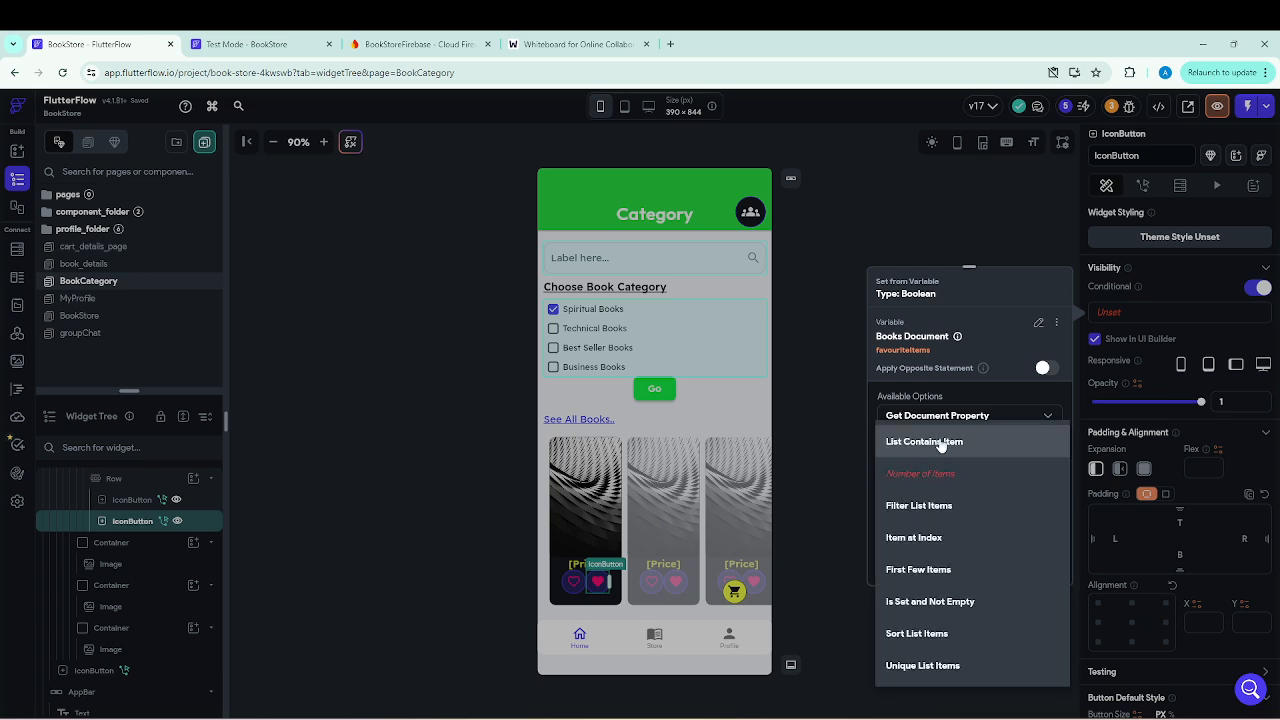
left_click(943, 447)
Set the list item to the Authenticated User's User Reference and confirm the filled heart's visibility condition.
scroll(944, 453, "down", 1)
left_click(916, 490)
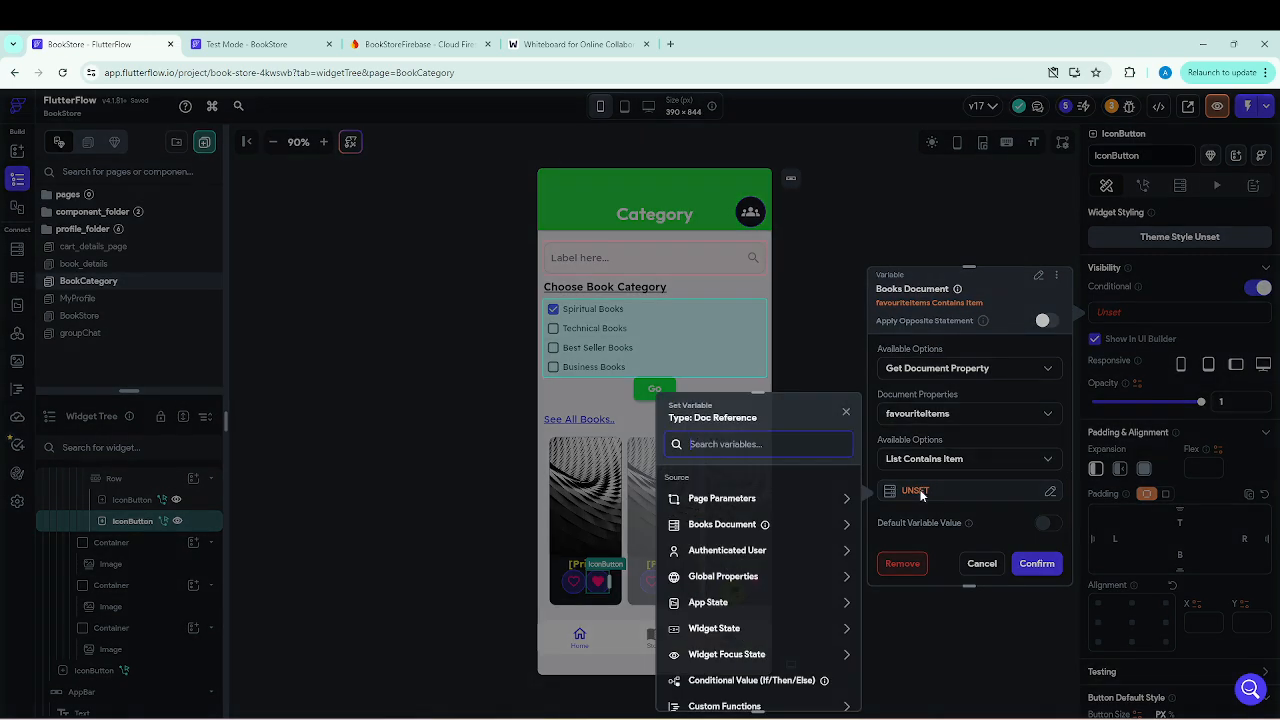
left_click(721, 551)
scroll(722, 553, "down", 2)
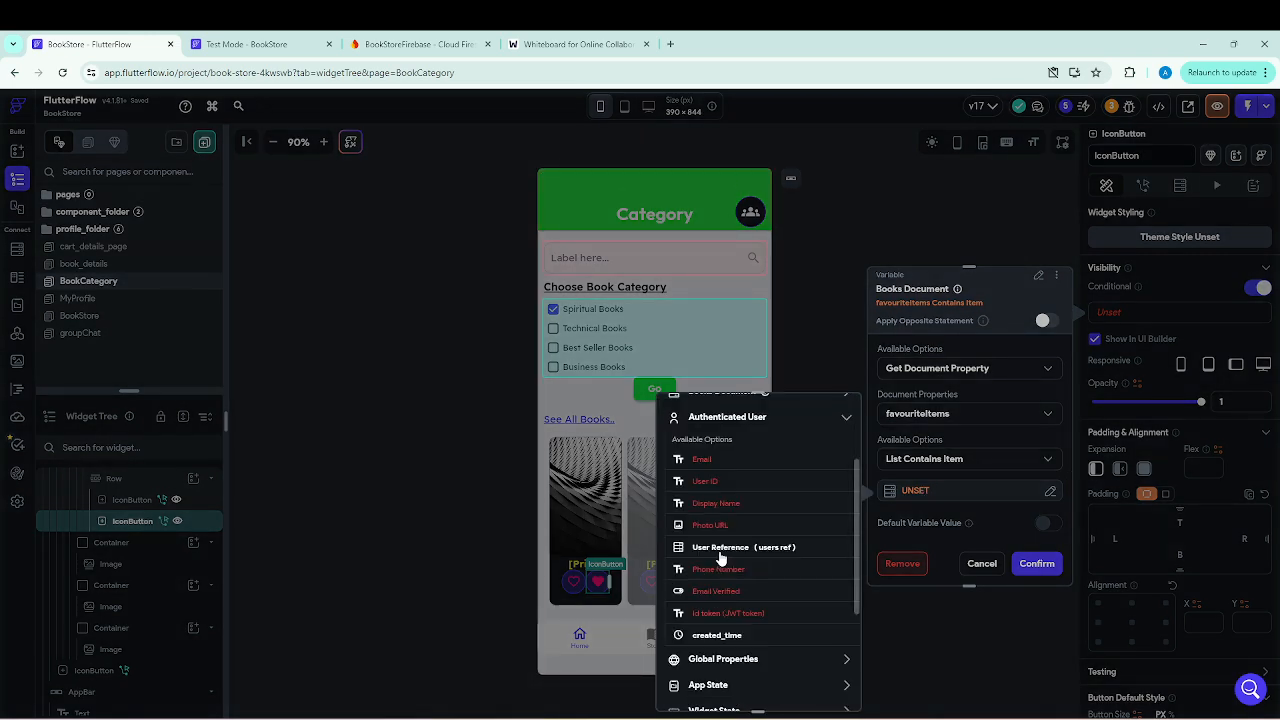
left_click(722, 548)
left_click(824, 689)
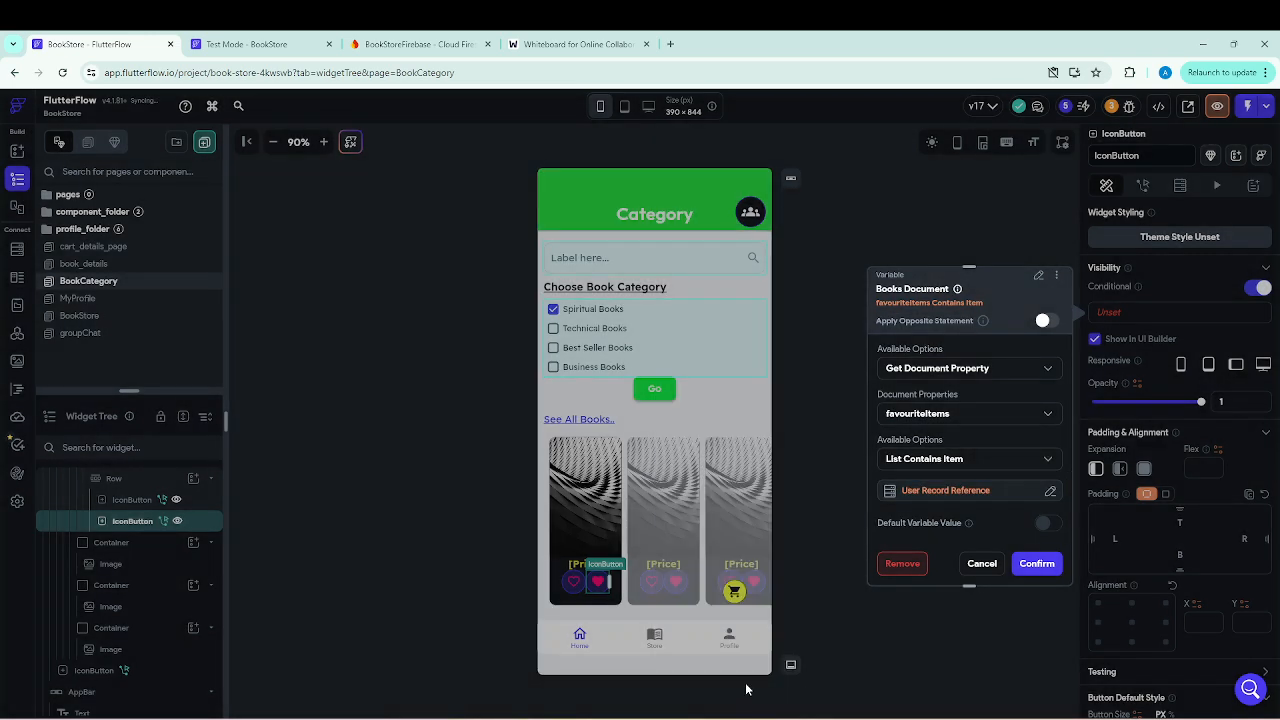
left_click(1043, 568)
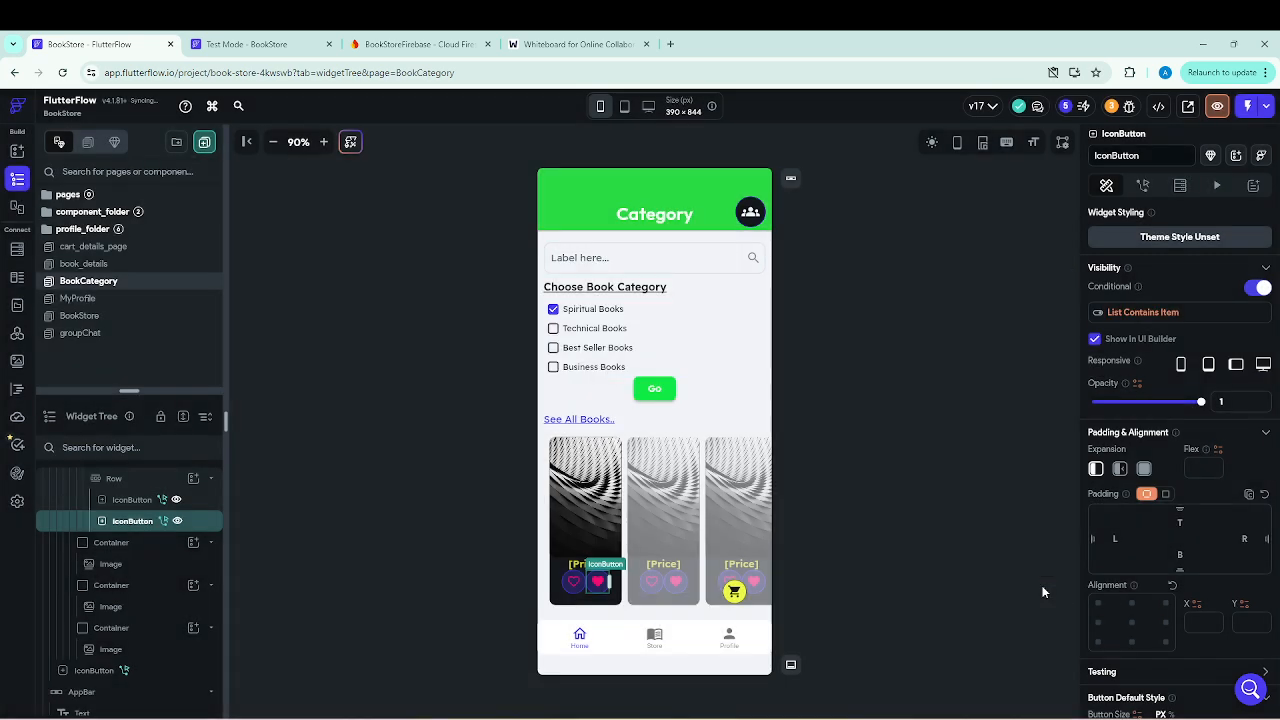
Switch to the Test Mode app, check the favourites list in Cart Details and return to the Category page.
left_click(265, 46)
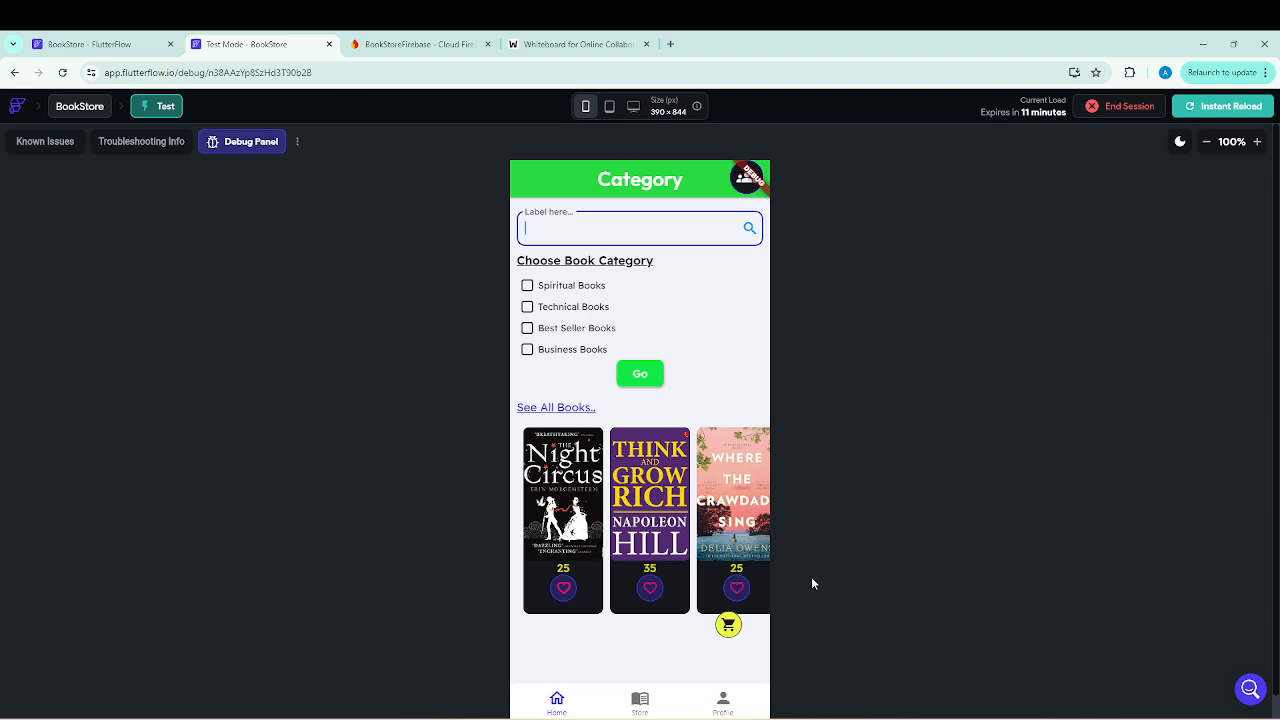
left_click(729, 634)
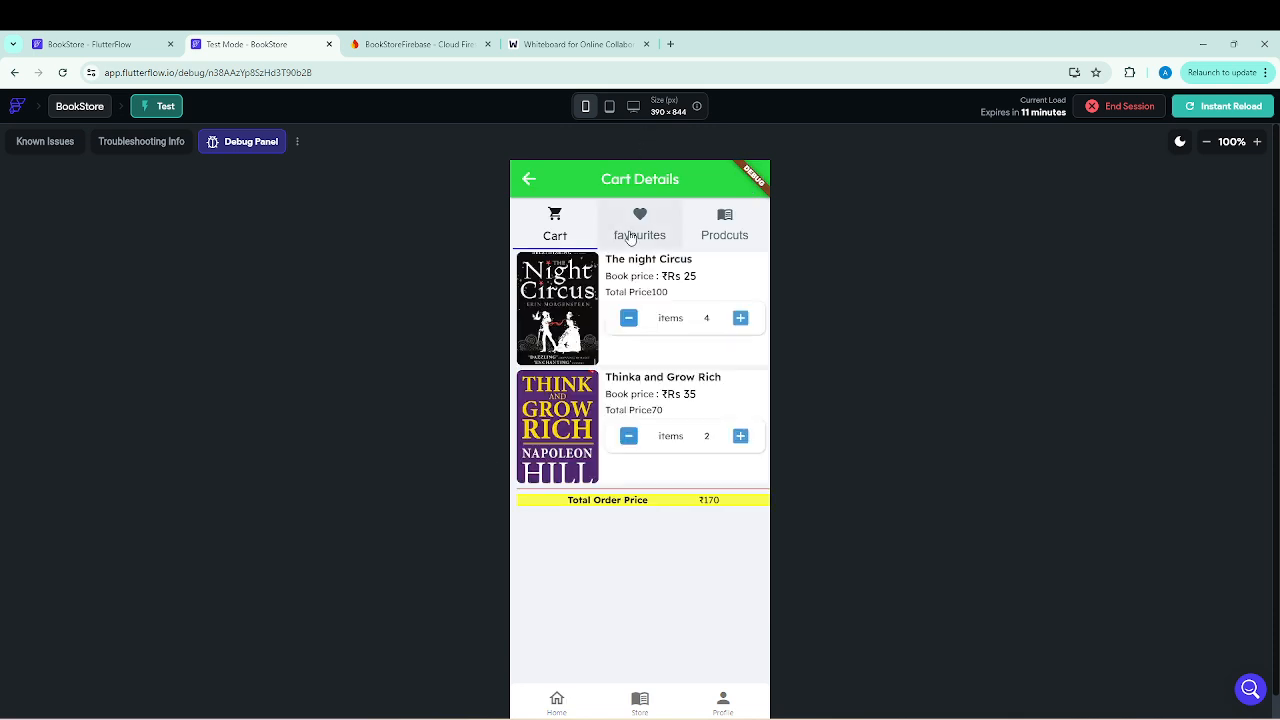
left_click(633, 233)
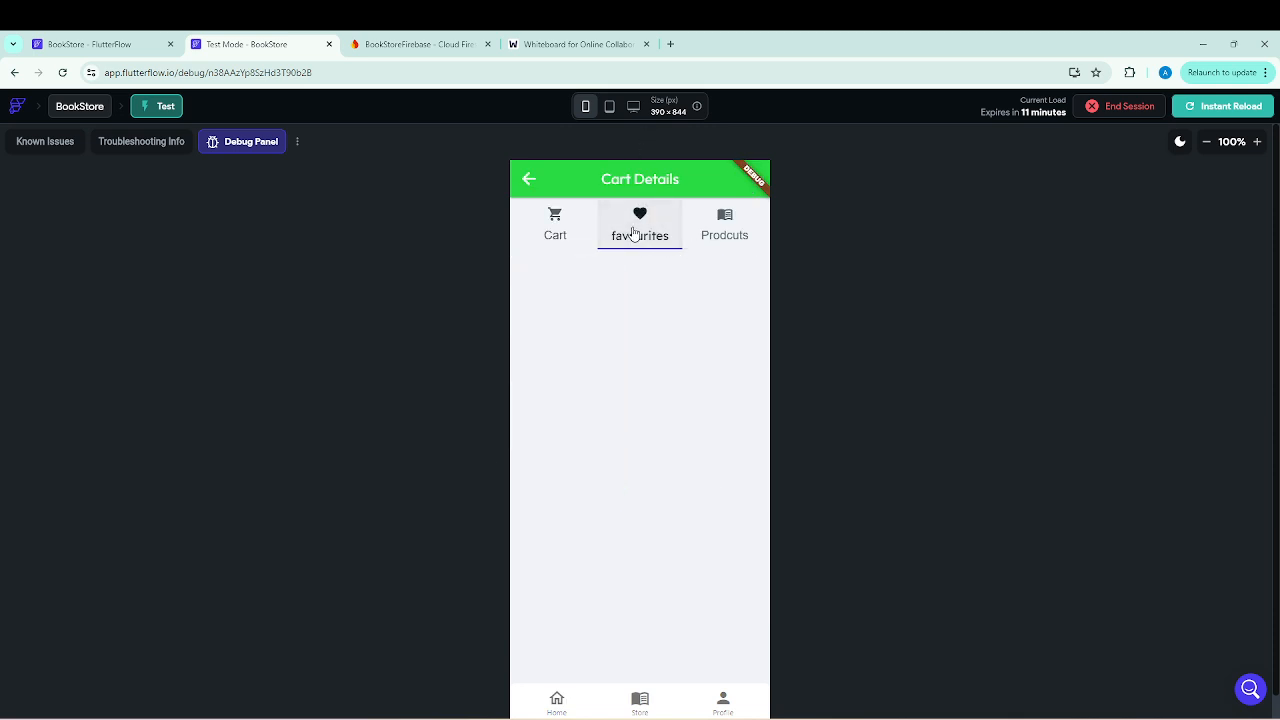
left_click(531, 178)
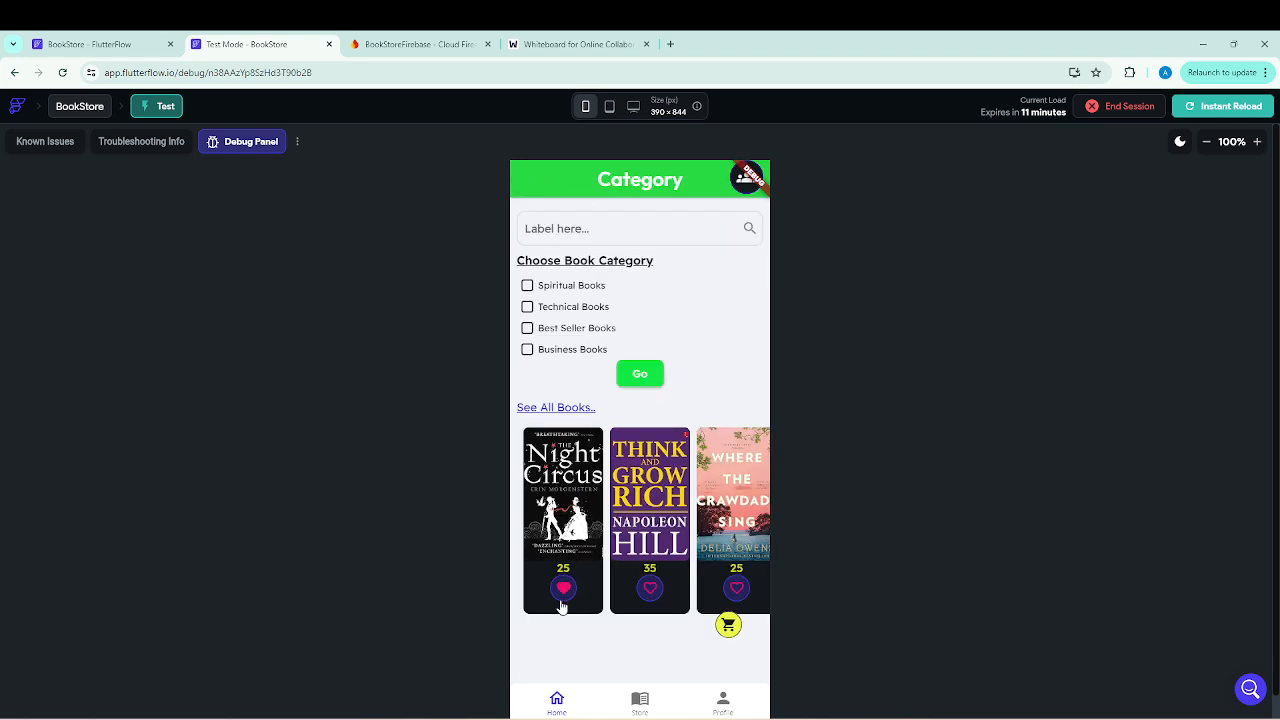
Mark Where the Crawdad Sing as a favourite and view the favourites list in Cart Details.
left_click(736, 598)
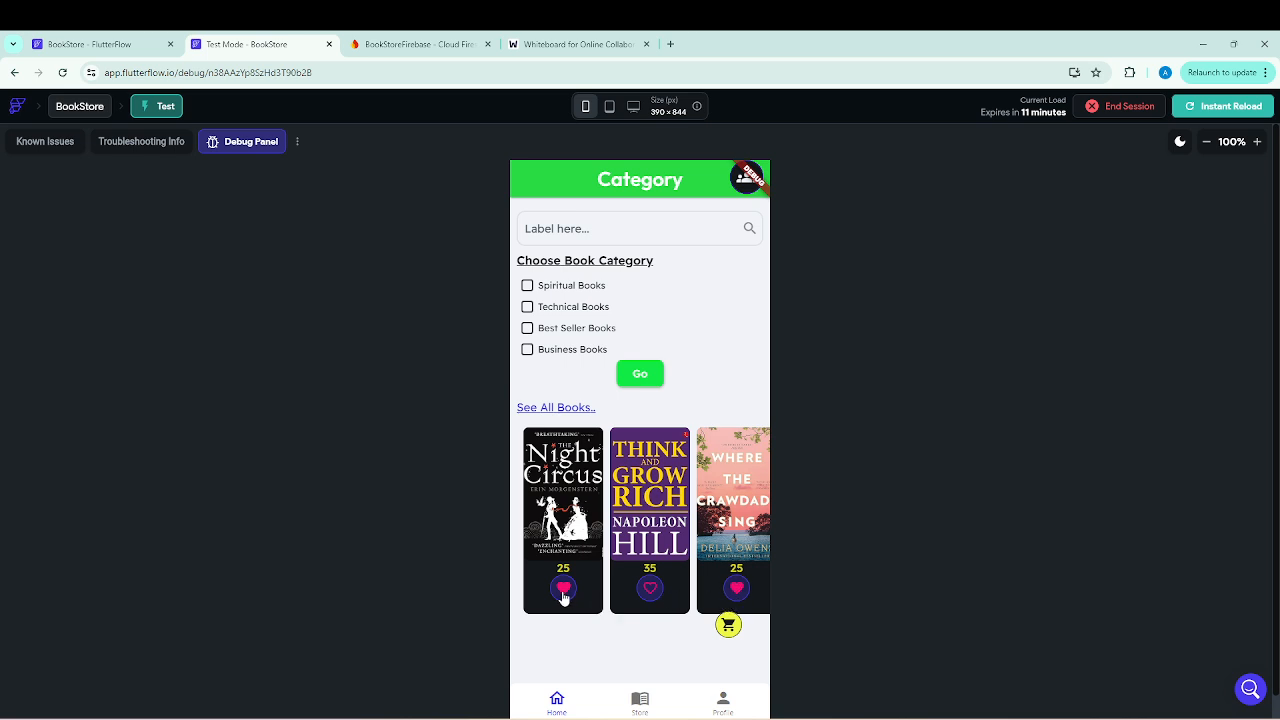
left_click(728, 626)
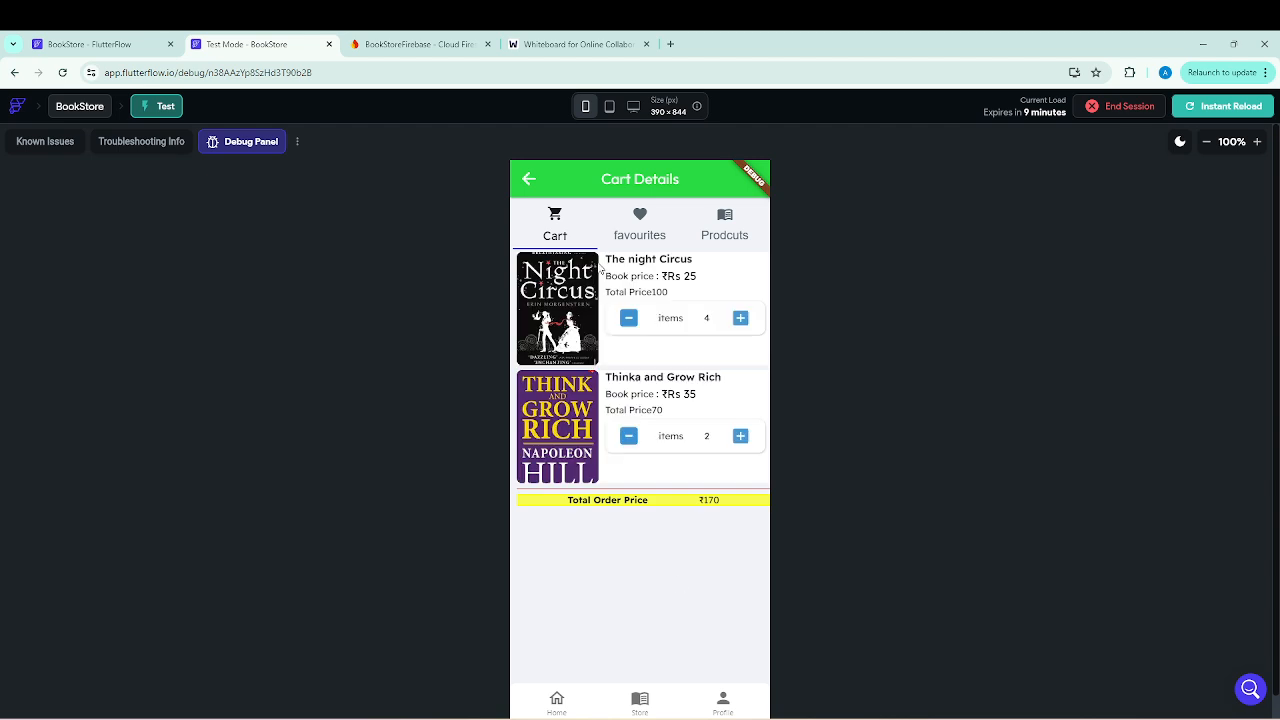
left_click(642, 225)
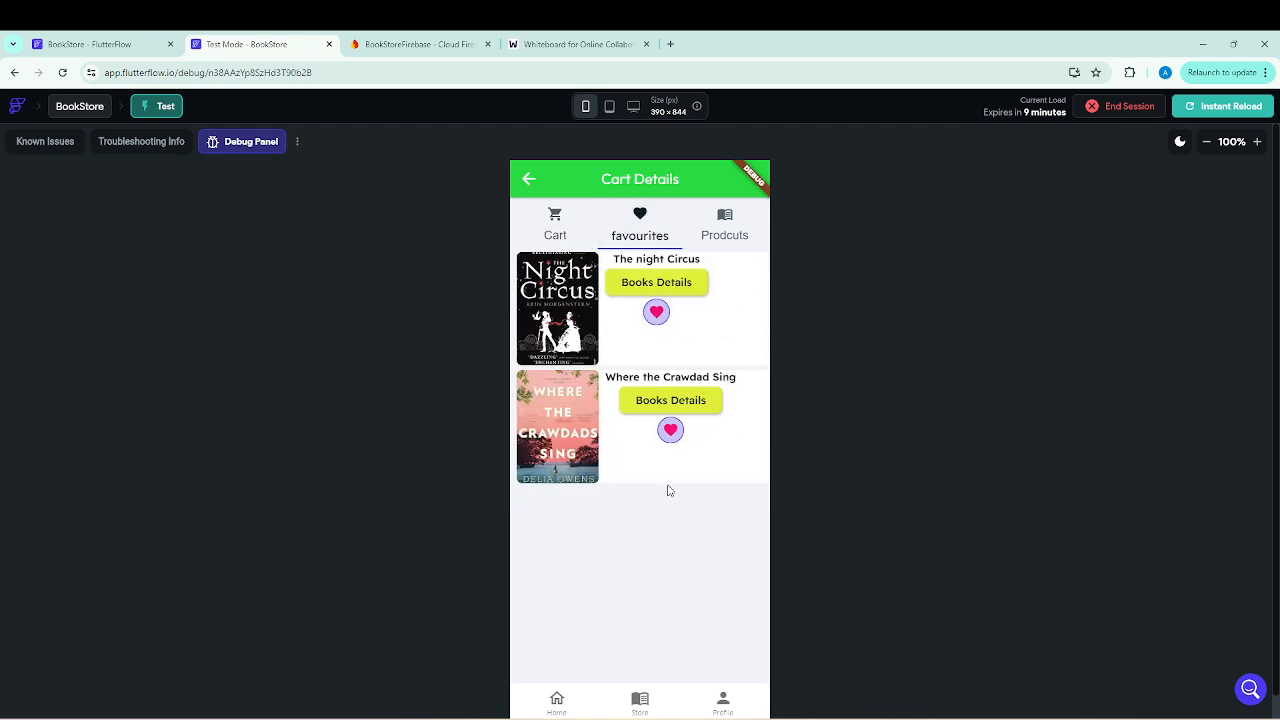
Remove The night Circus from the favourites list and return to the Category page by way of the cart list.
left_click(656, 313)
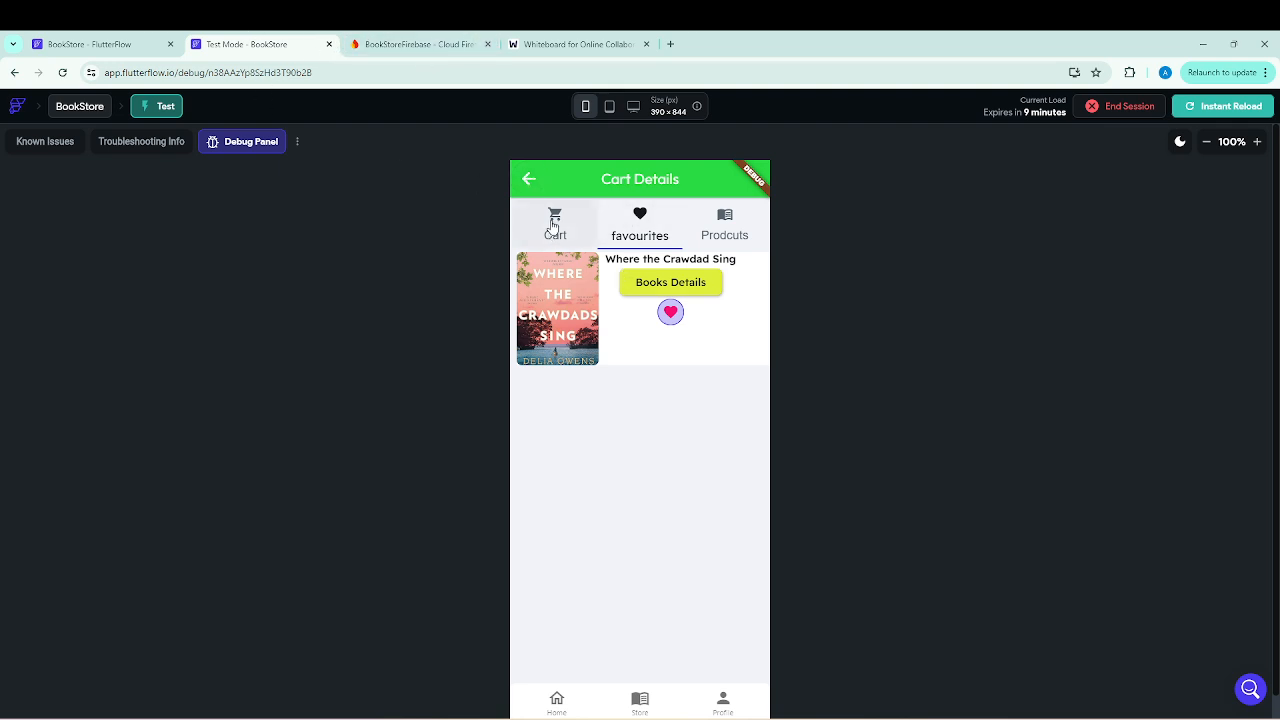
left_click(553, 226)
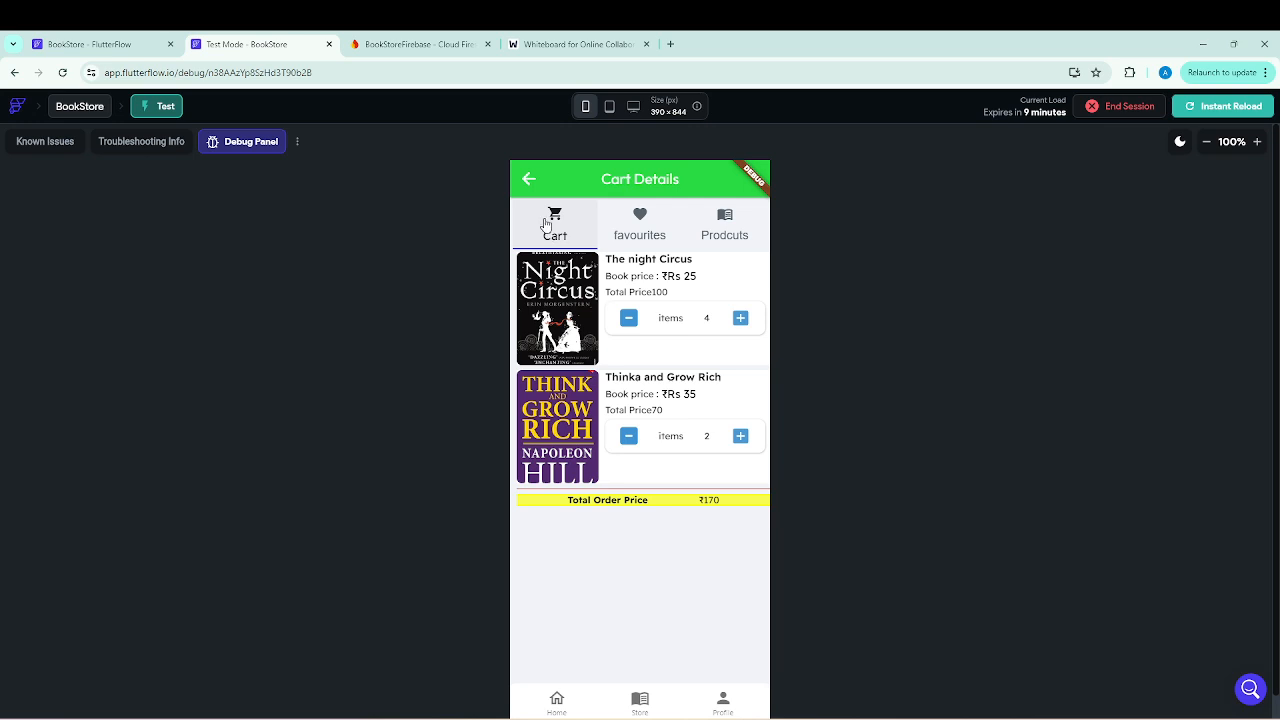
left_click(529, 182)
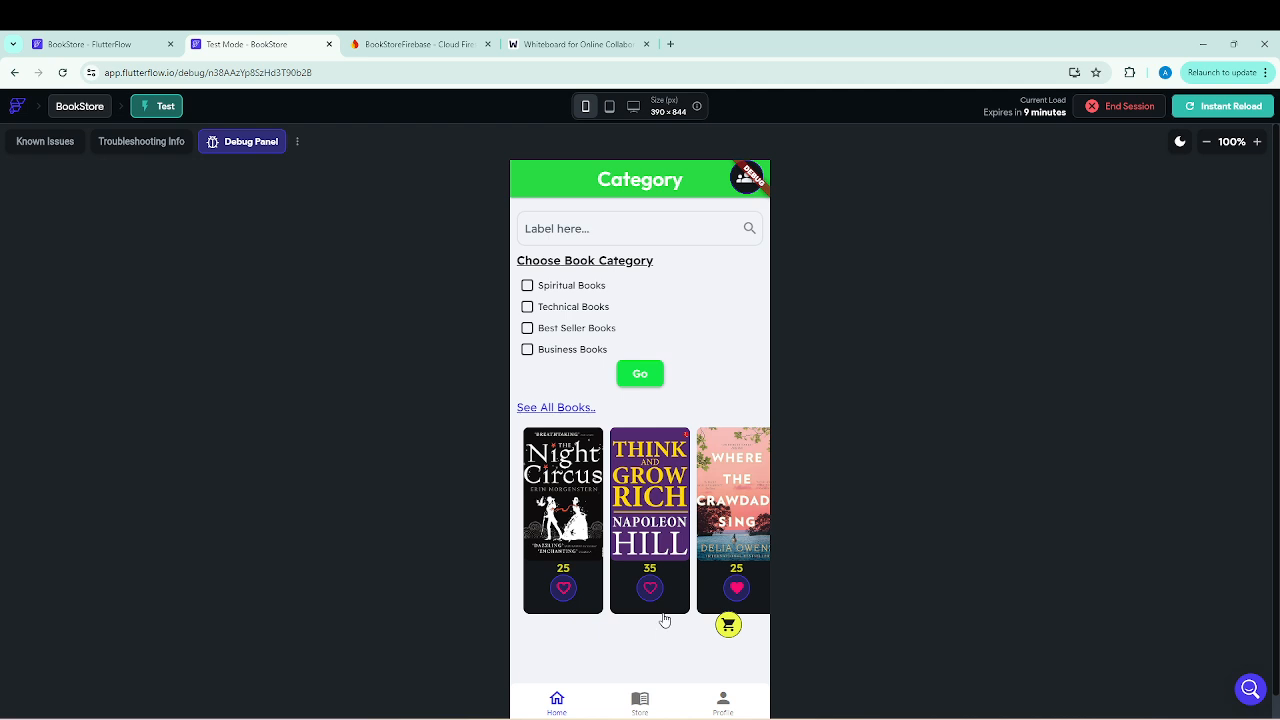
Recheck the favourites list in Cart Details and go back to the Category page.
left_click(728, 625)
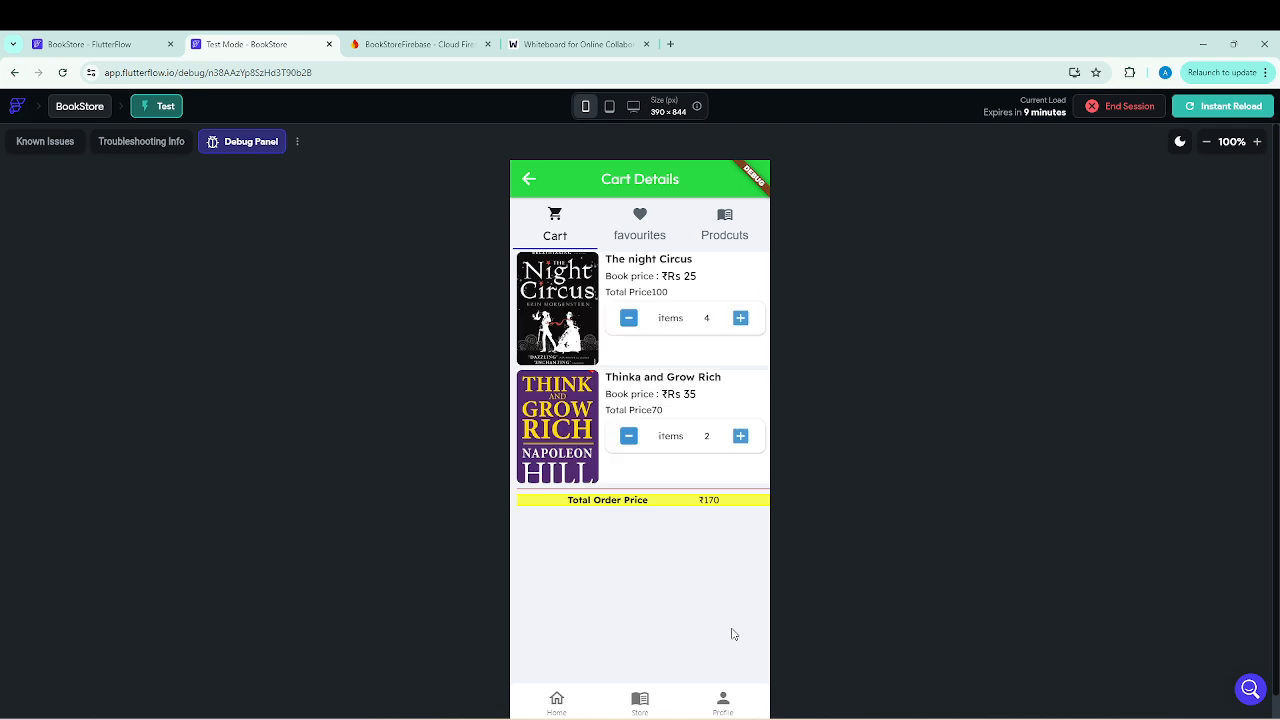
left_click(642, 220)
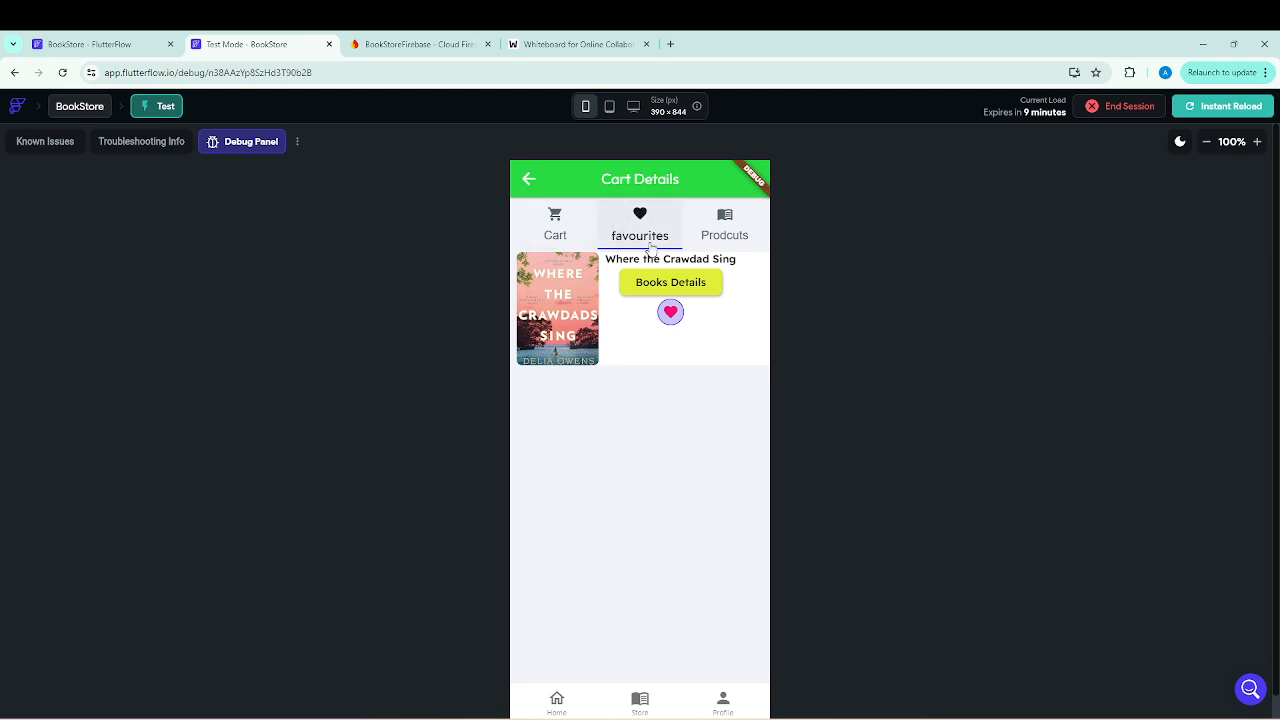
left_click(528, 180)
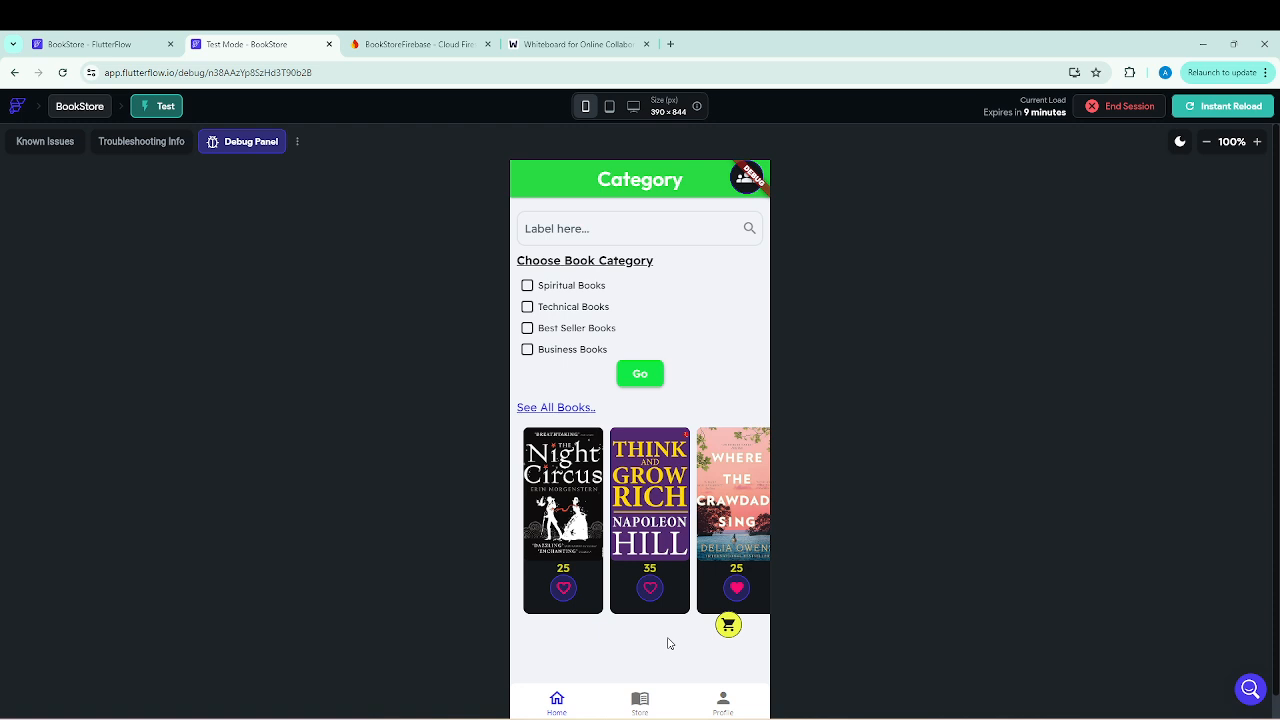
Open the details page of The night Circus and check the cart and favourites lists reached from its cart button.
left_click(574, 498)
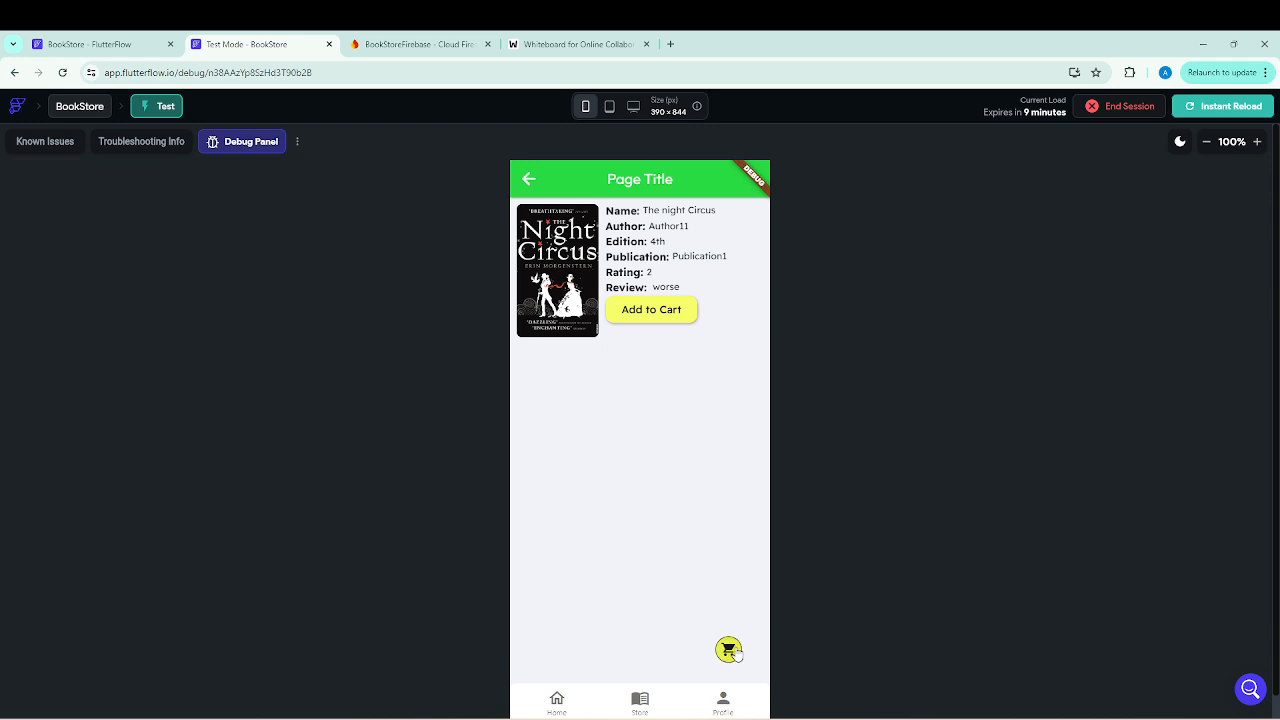
left_click(729, 653)
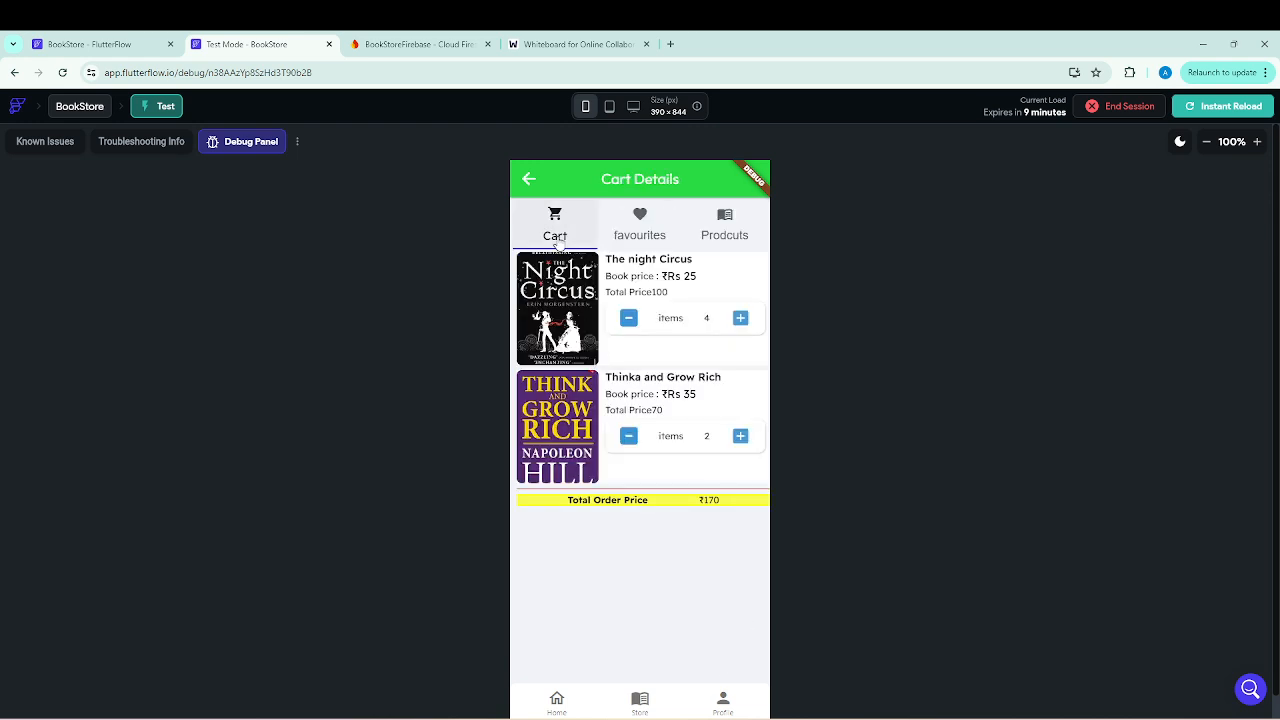
left_click(529, 180)
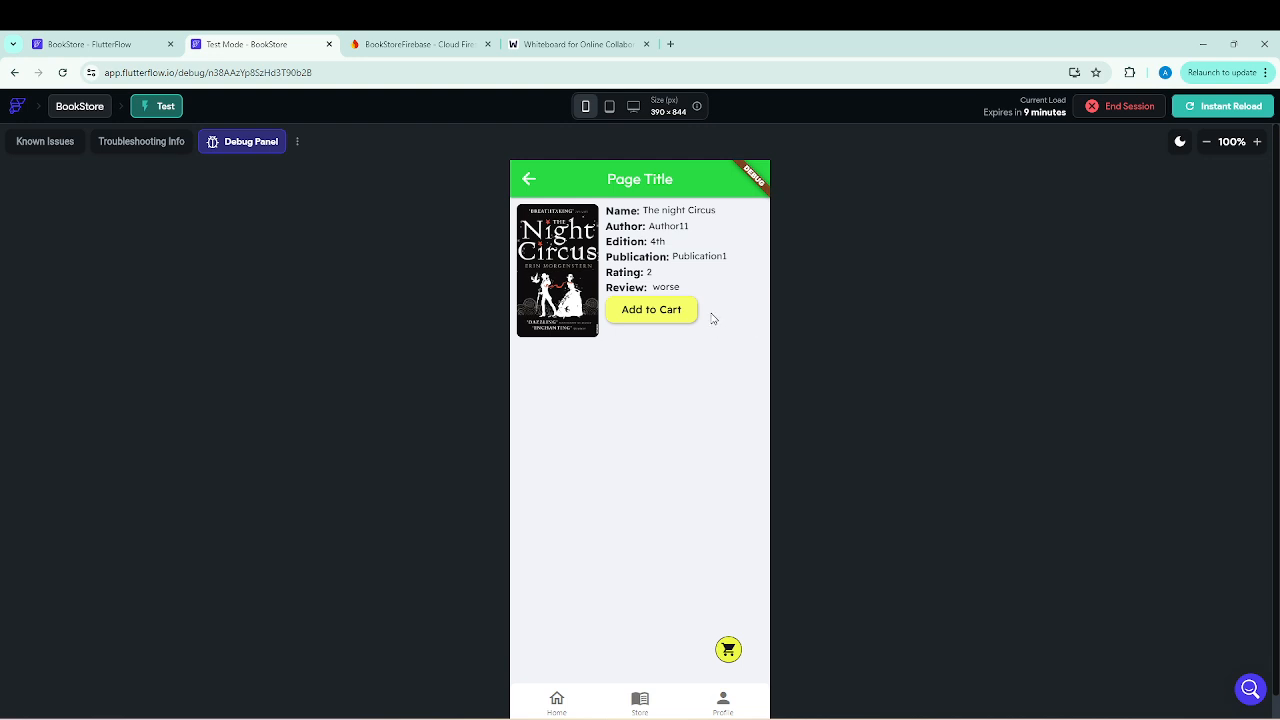
left_click(728, 651)
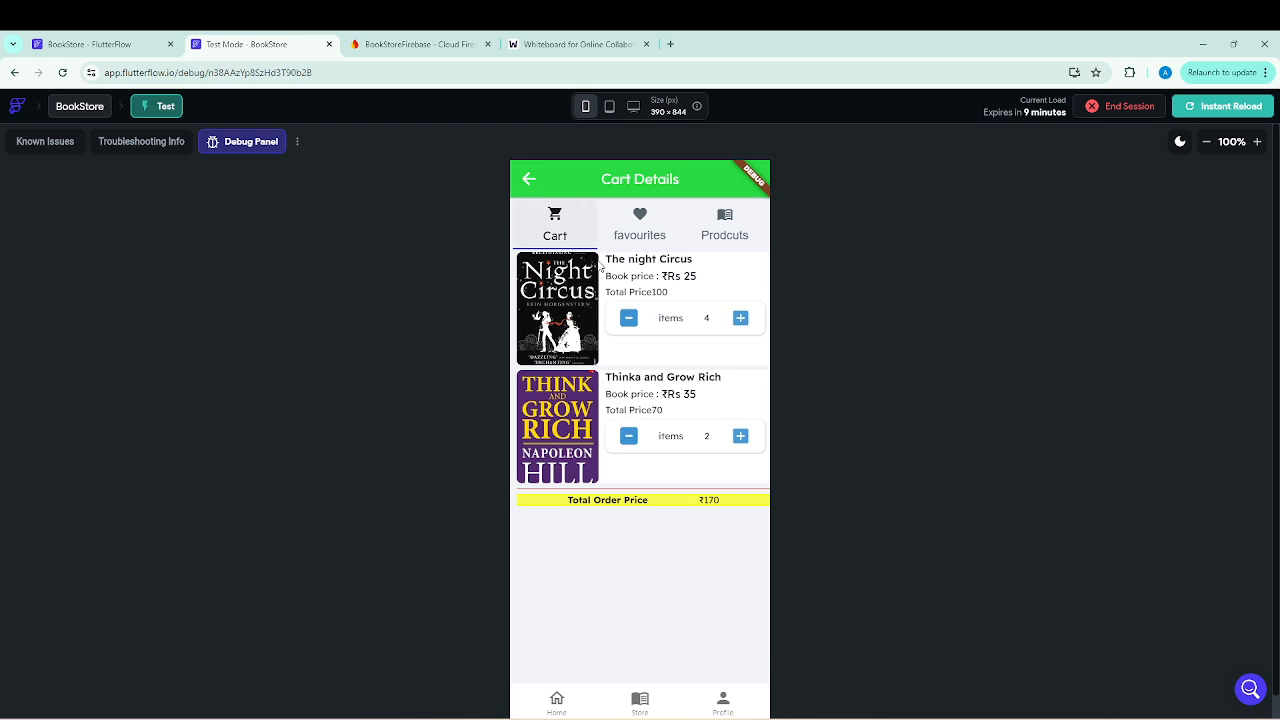
left_click(641, 217)
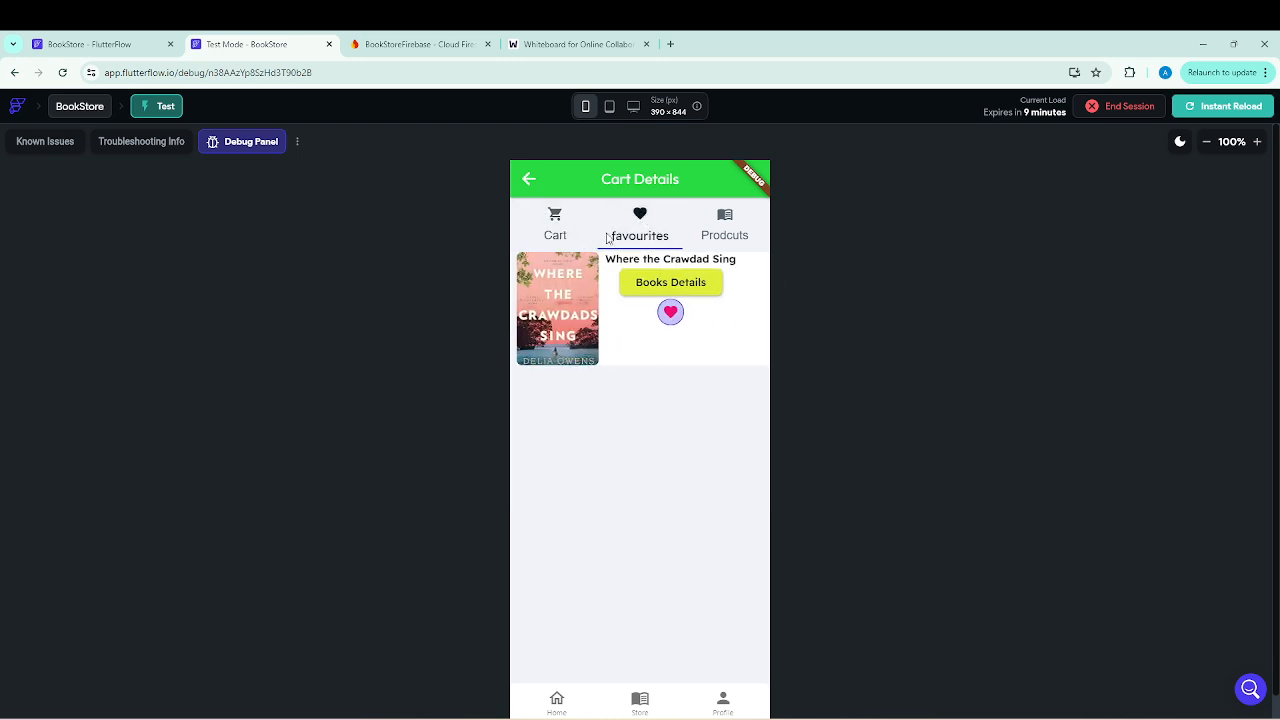
left_click(530, 182)
Back in the FlutterFlow editor, duplicate the "Help/Chat with our agent" row on the MyProfile page.
left_click(80, 44)
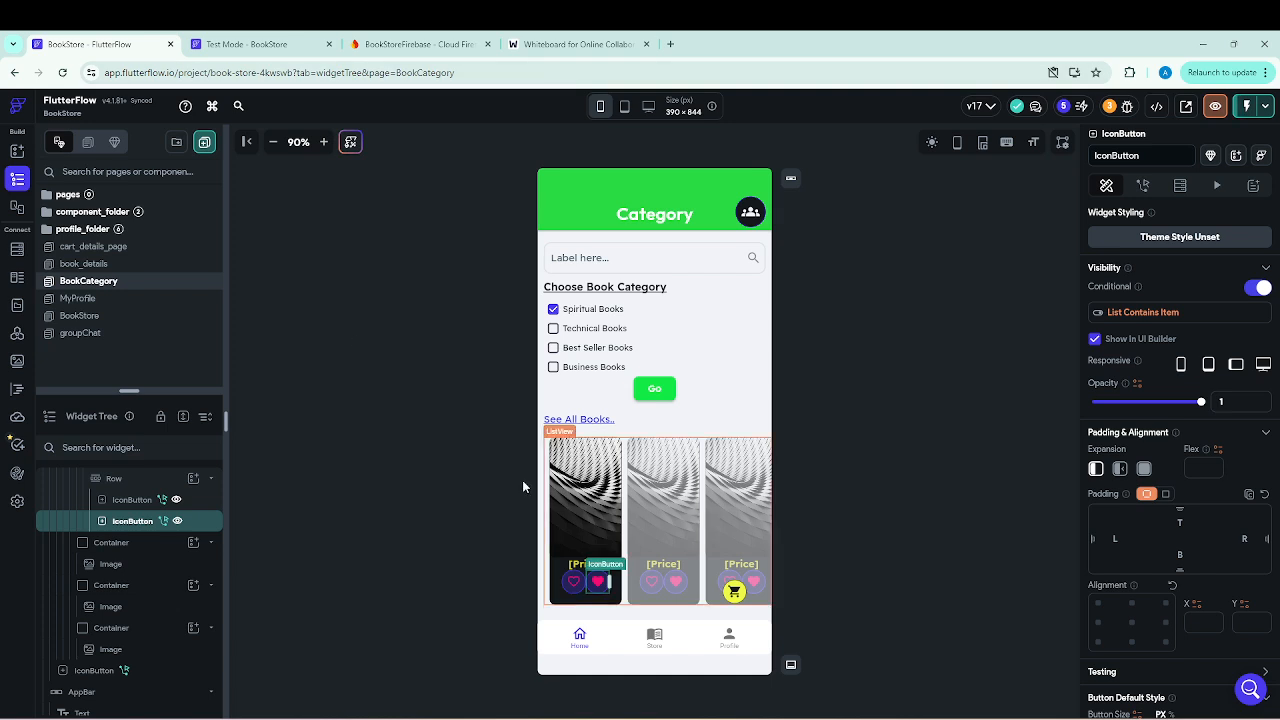
left_click(80, 299)
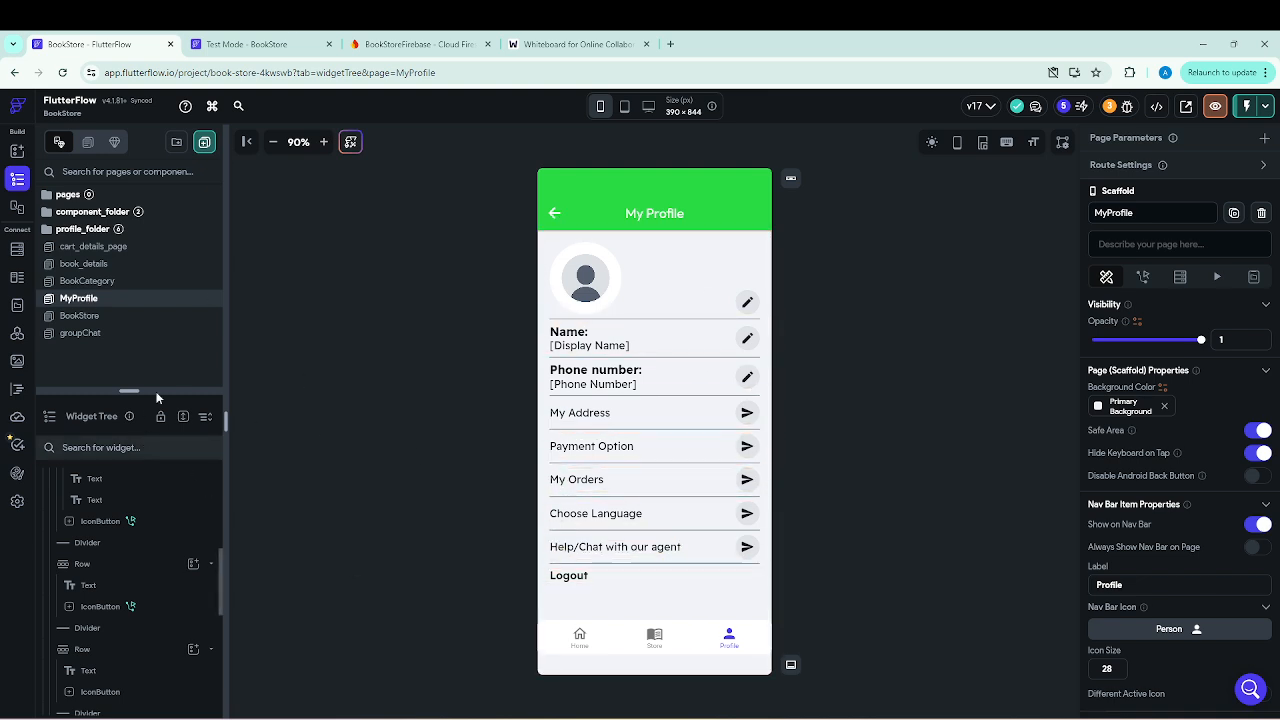
left_click_drag(160, 389, 165, 237)
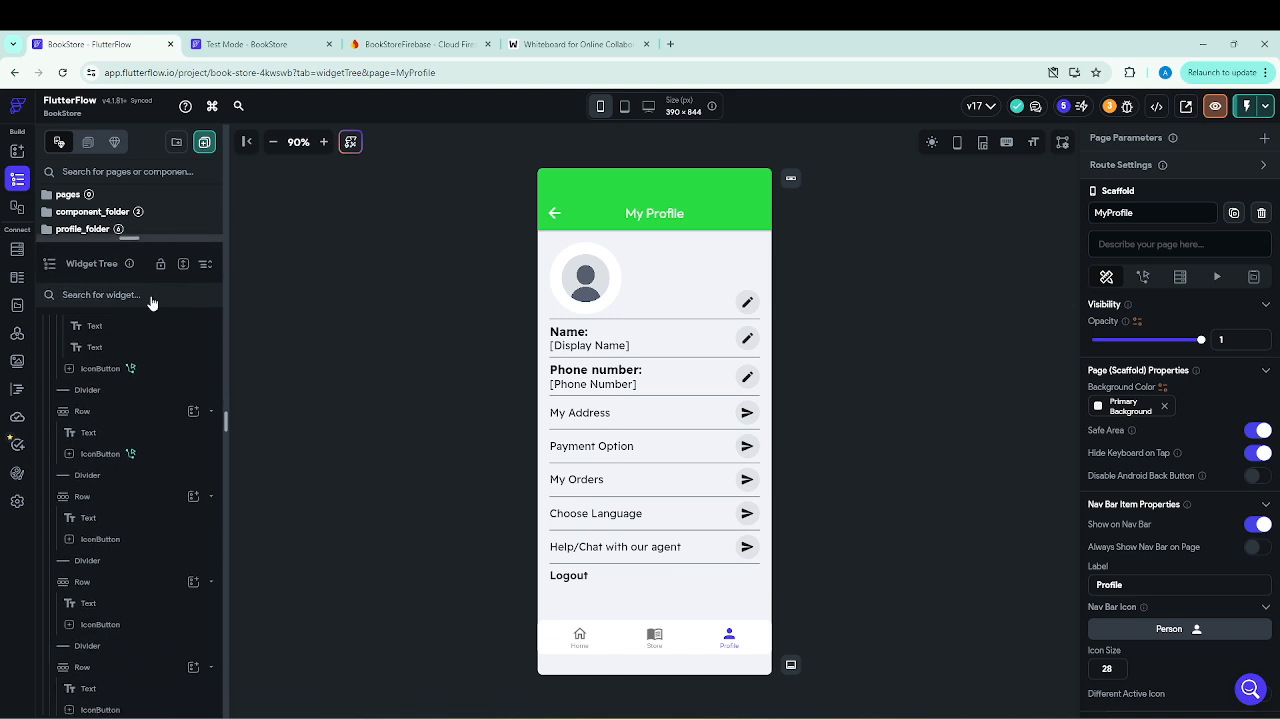
left_click(678, 549)
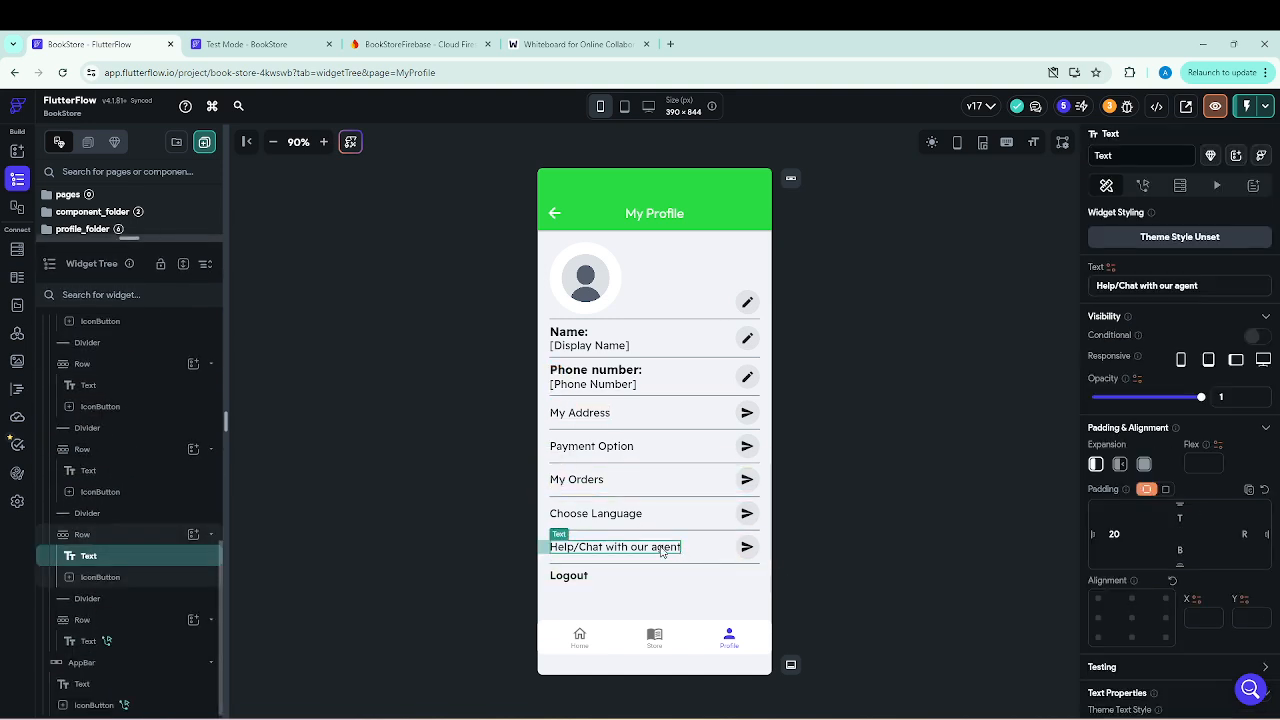
right_click(82, 537)
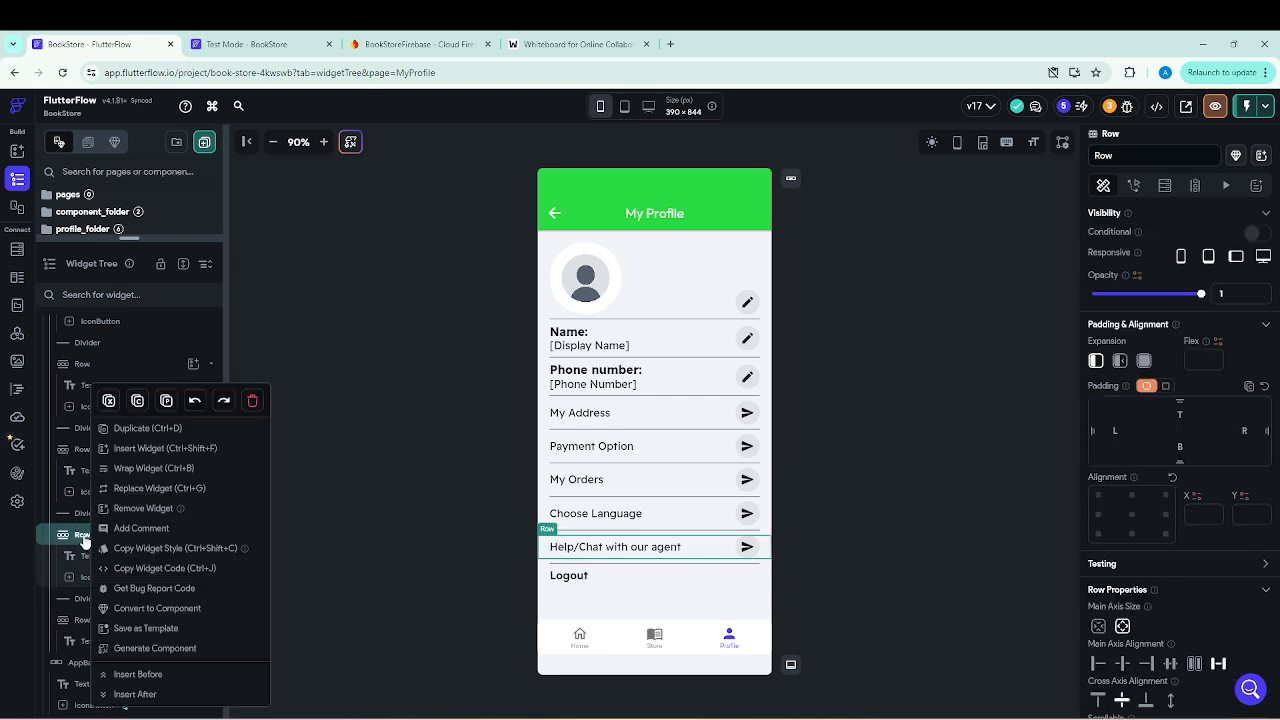
left_click(137, 430)
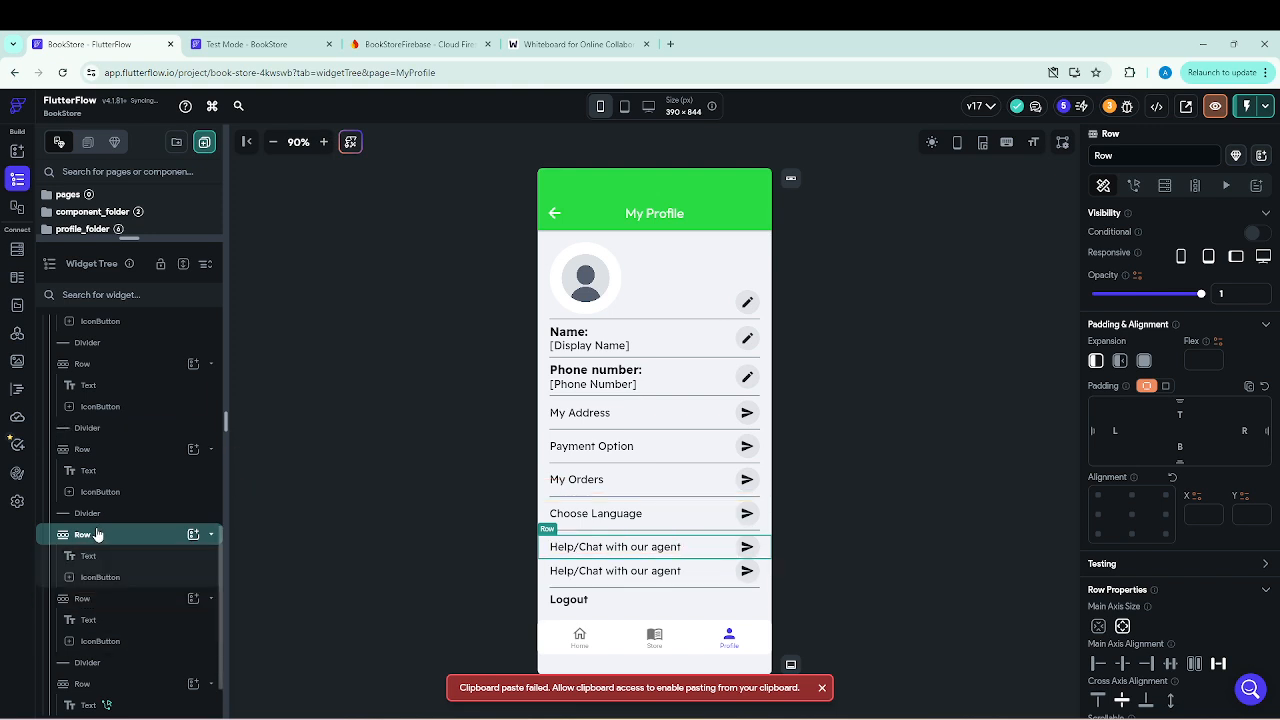
Duplicate the "Help/Chat with our agent" row once more and set a duplicated divider between the first two of these rows.
right_click(79, 540)
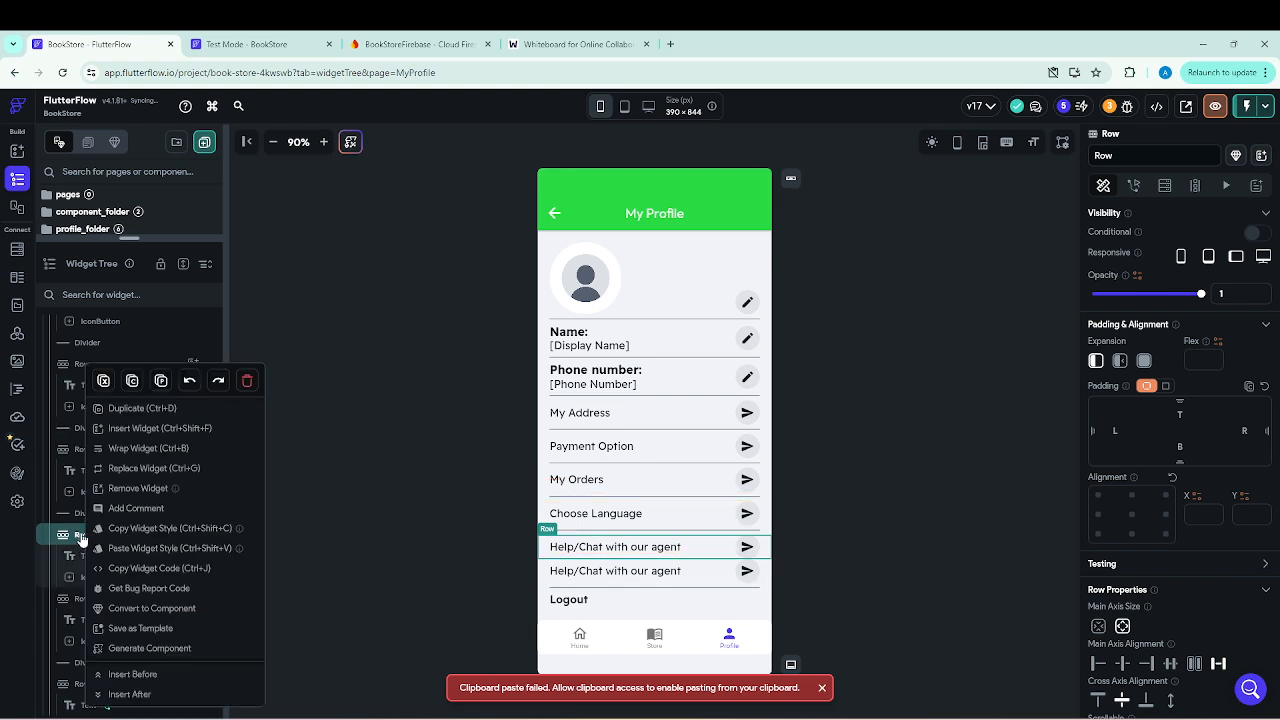
left_click(133, 413)
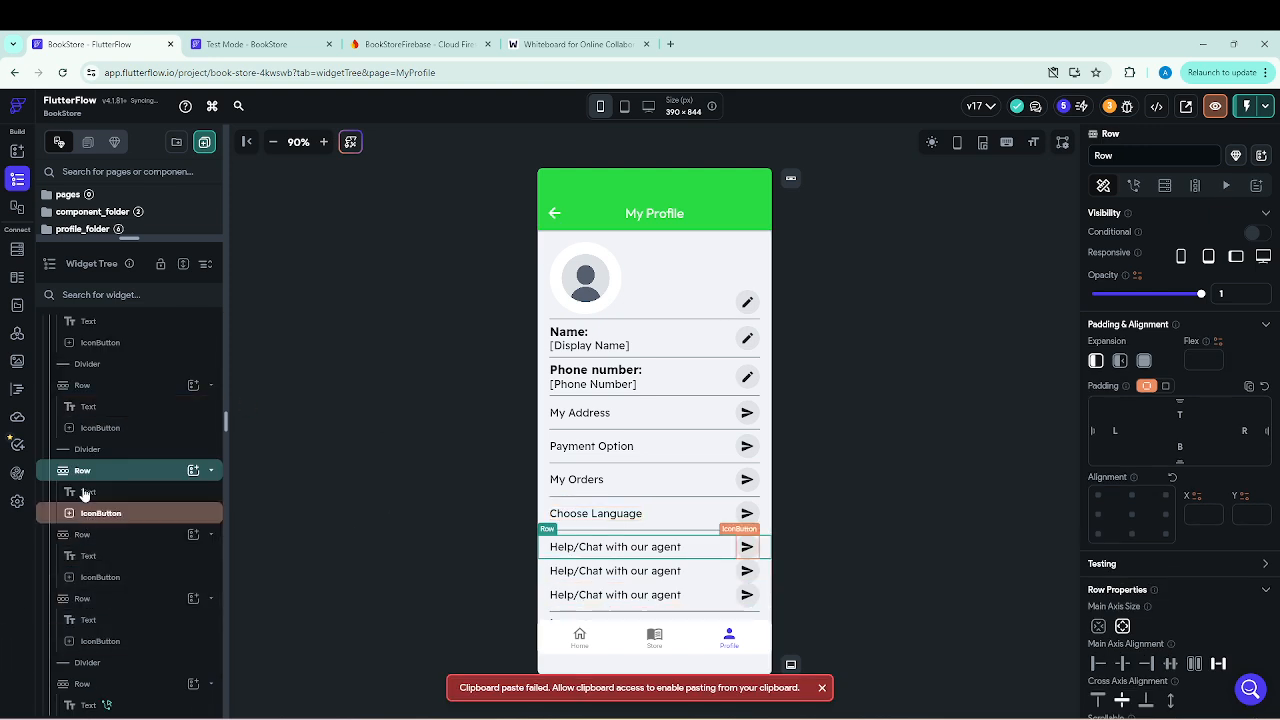
scroll(86, 493, "down", 1)
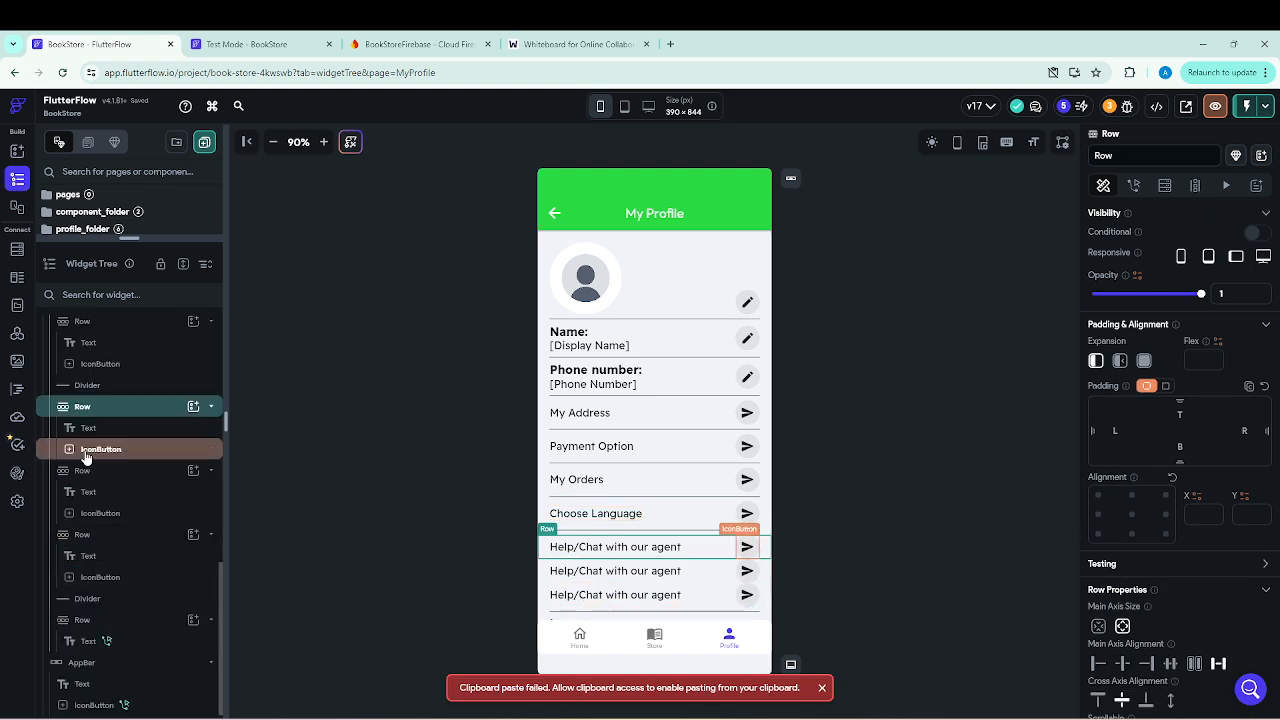
left_click(660, 535)
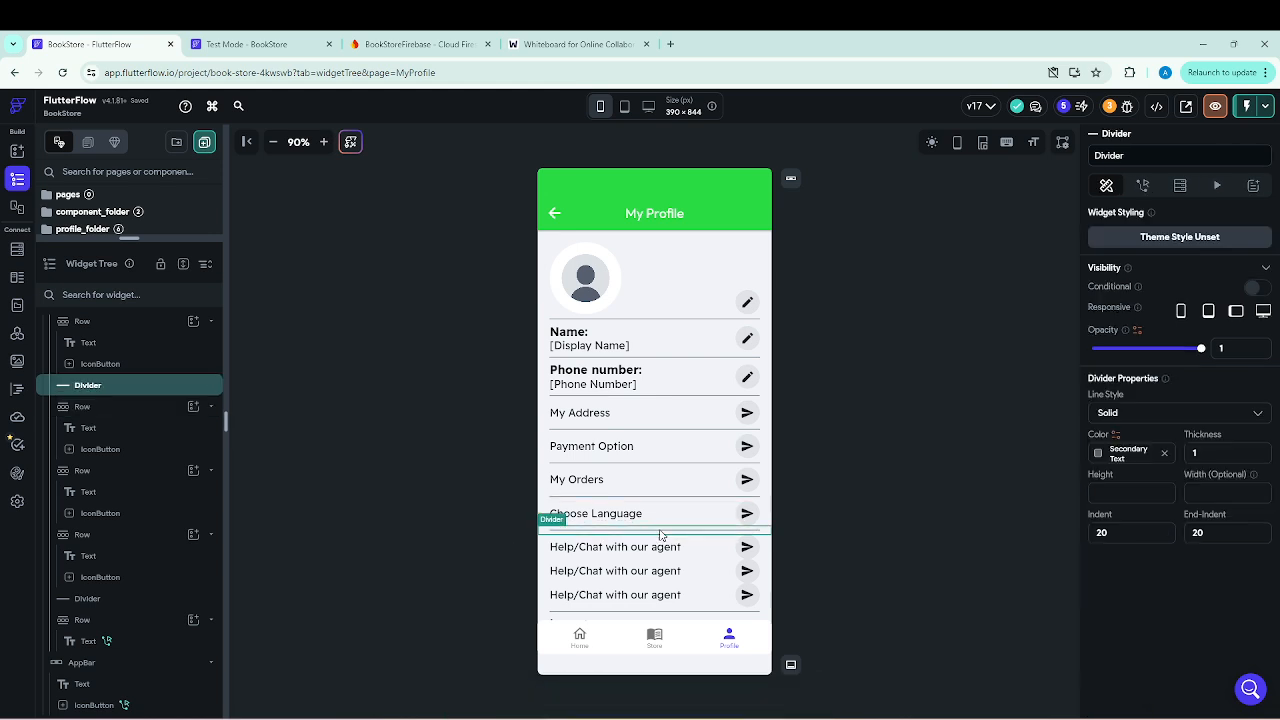
right_click(92, 388)
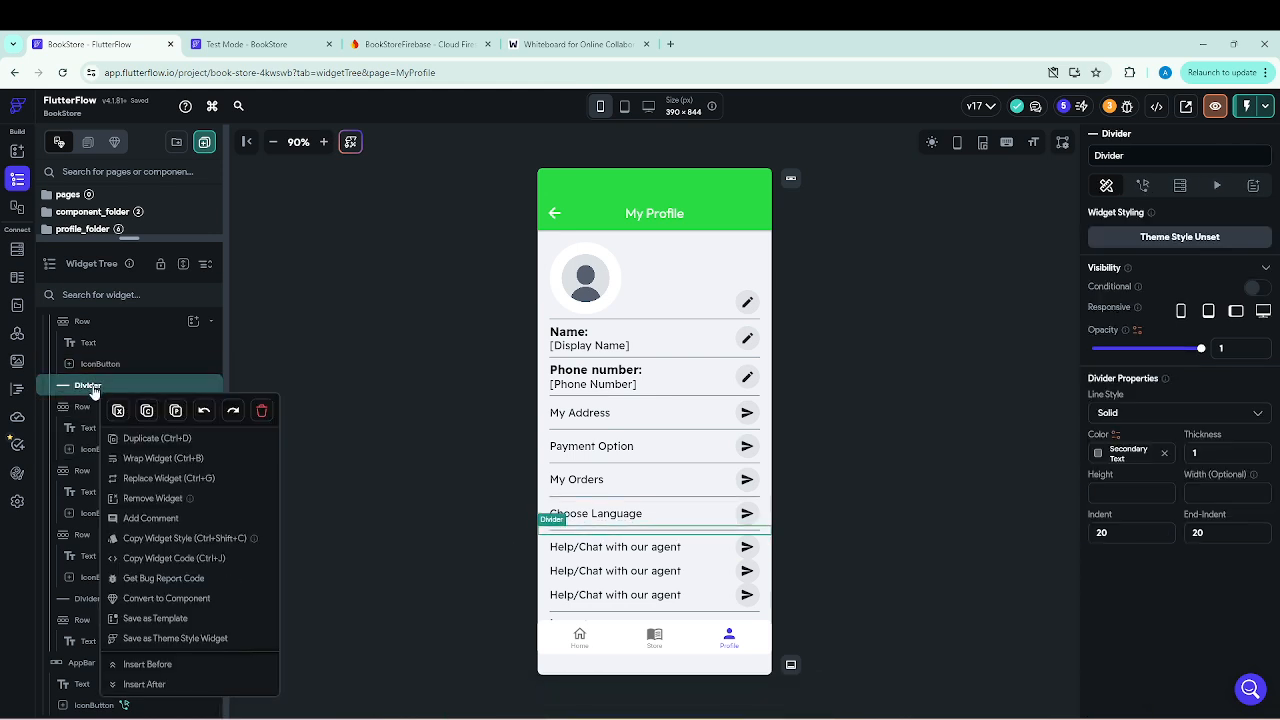
left_click(155, 440)
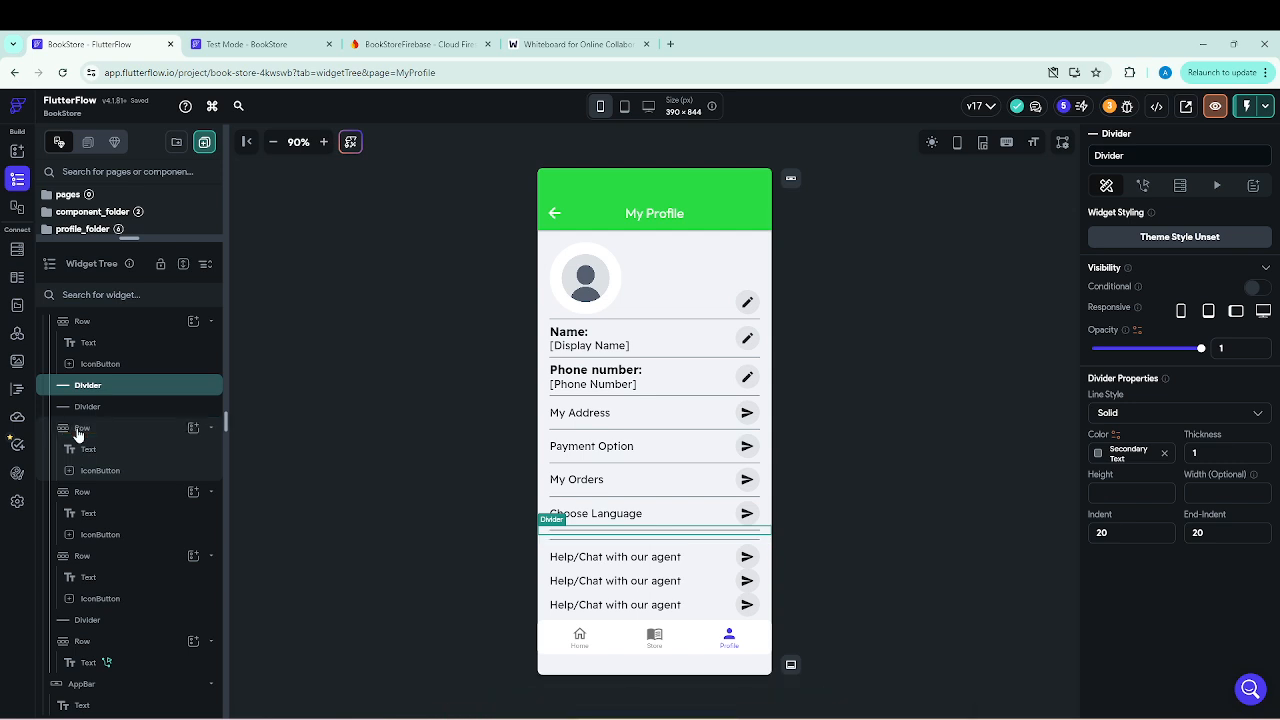
left_click_drag(80, 430, 105, 399)
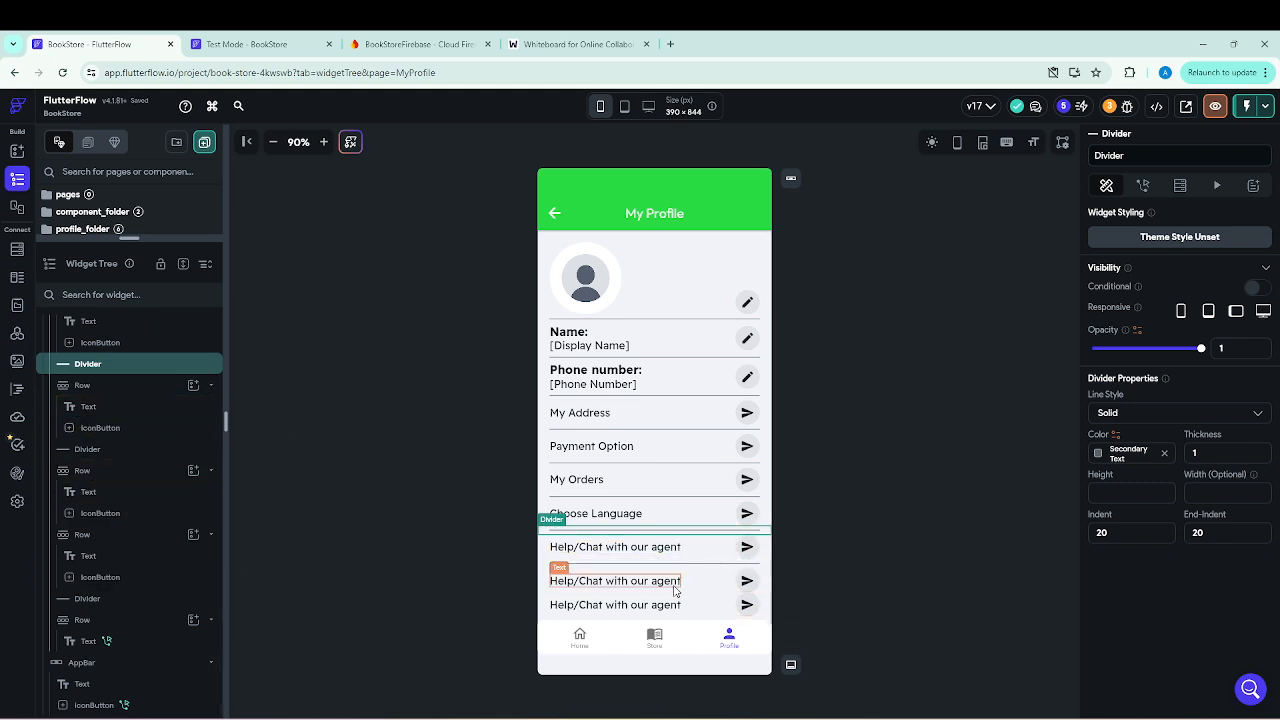
left_click(854, 598)
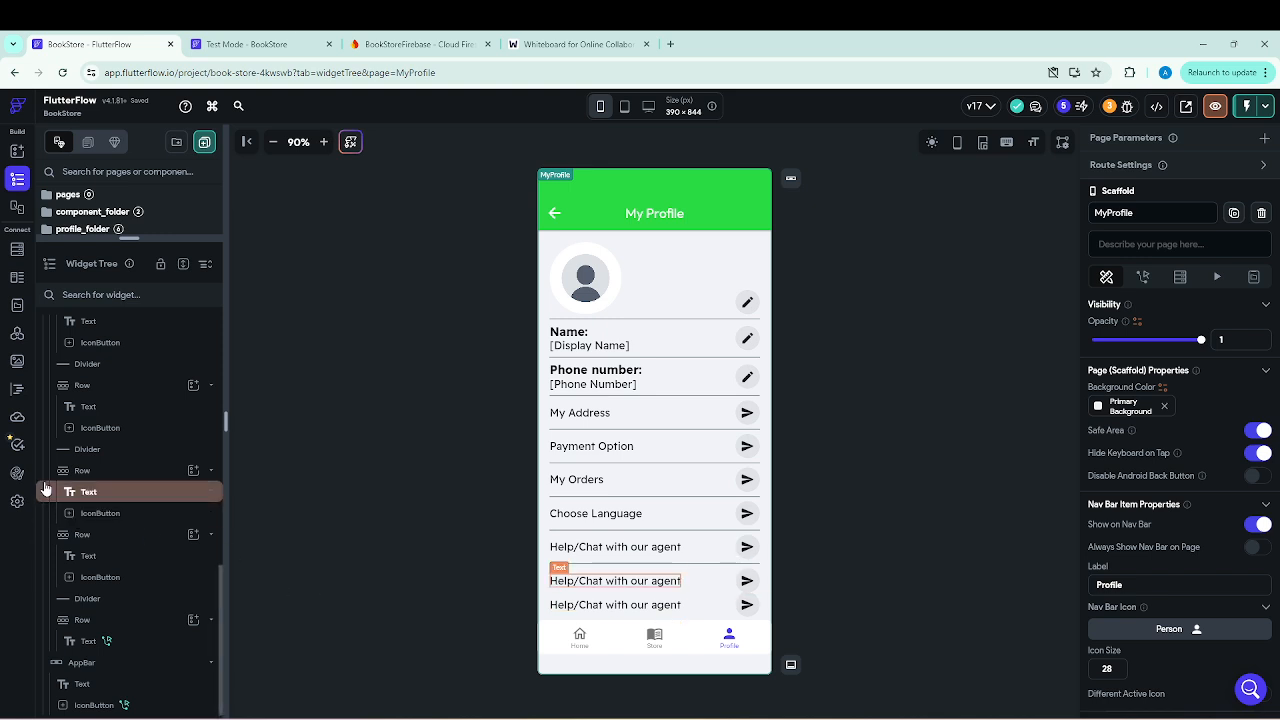
Duplicate the divider below the first "Help/Chat with our agent" row and move the second such row between the two dividers.
left_click(80, 452)
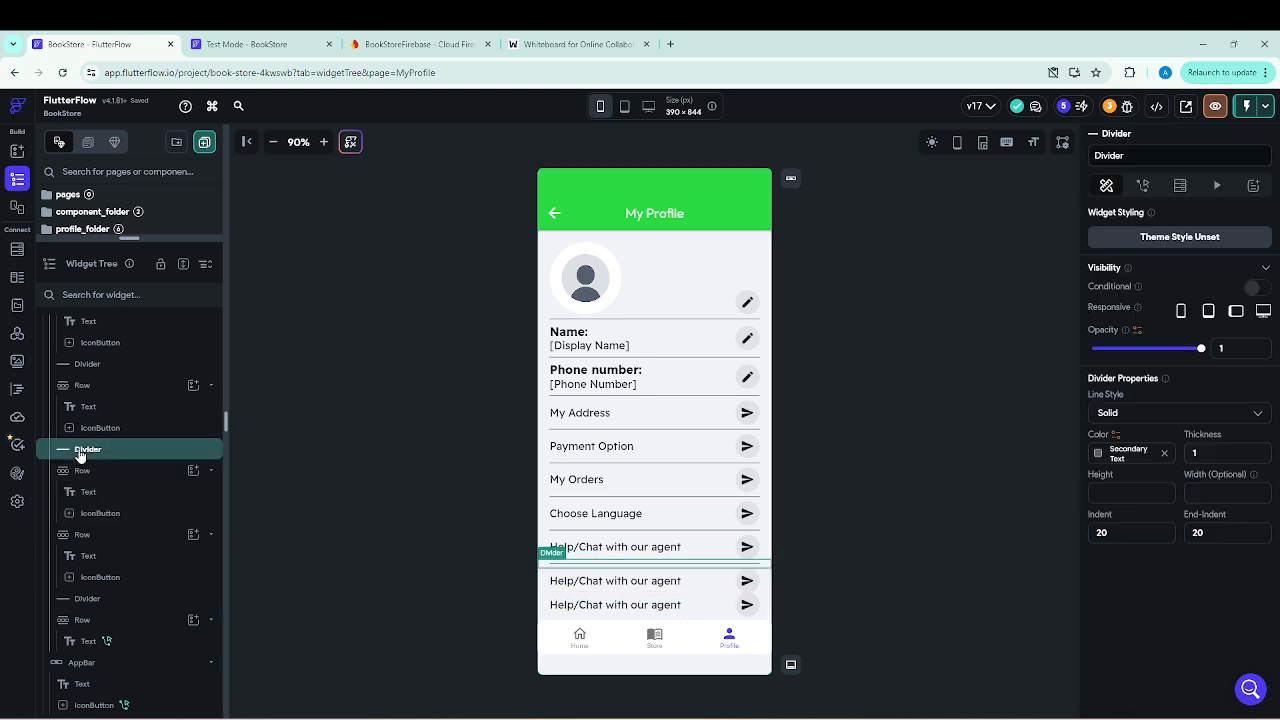
right_click(80, 452)
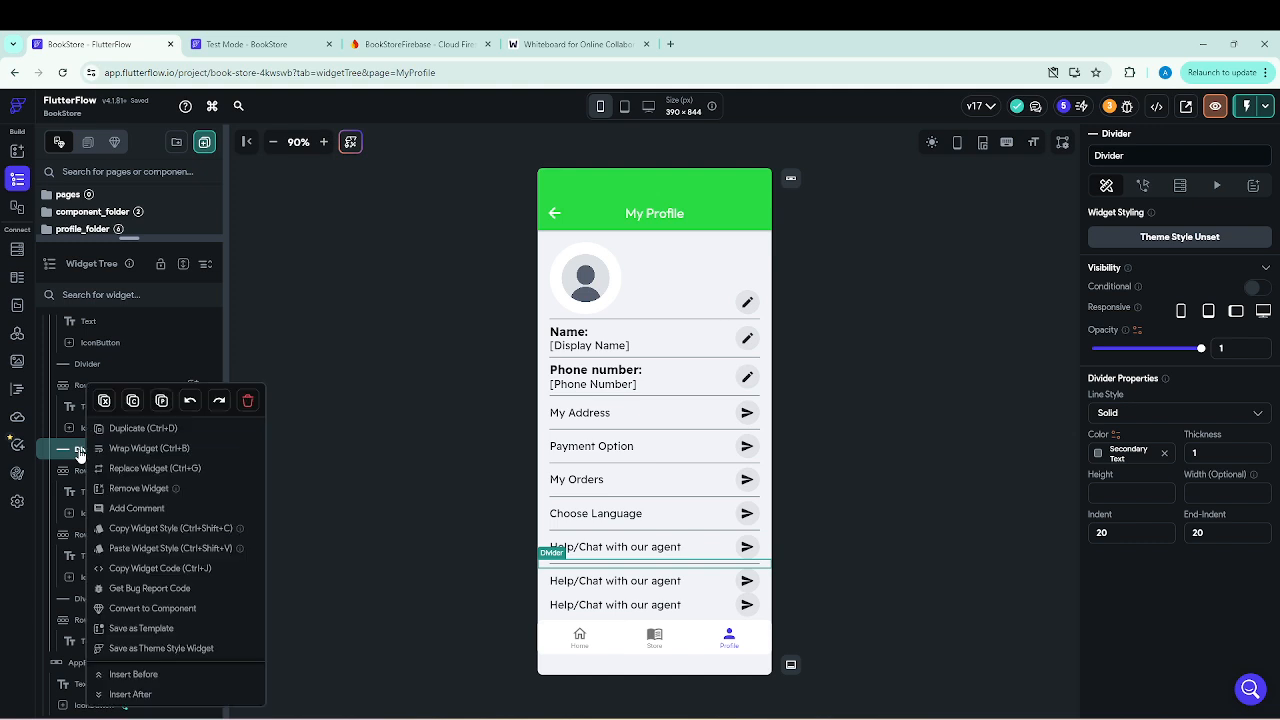
left_click(134, 428)
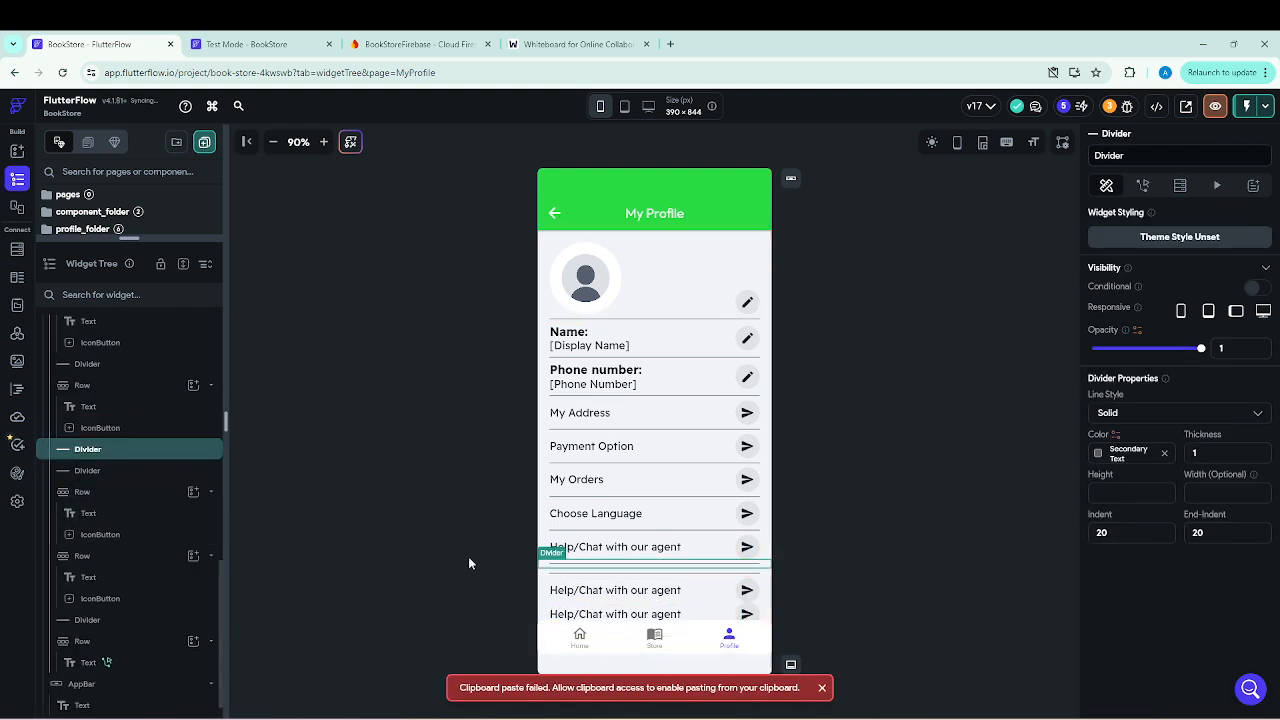
left_click(84, 493)
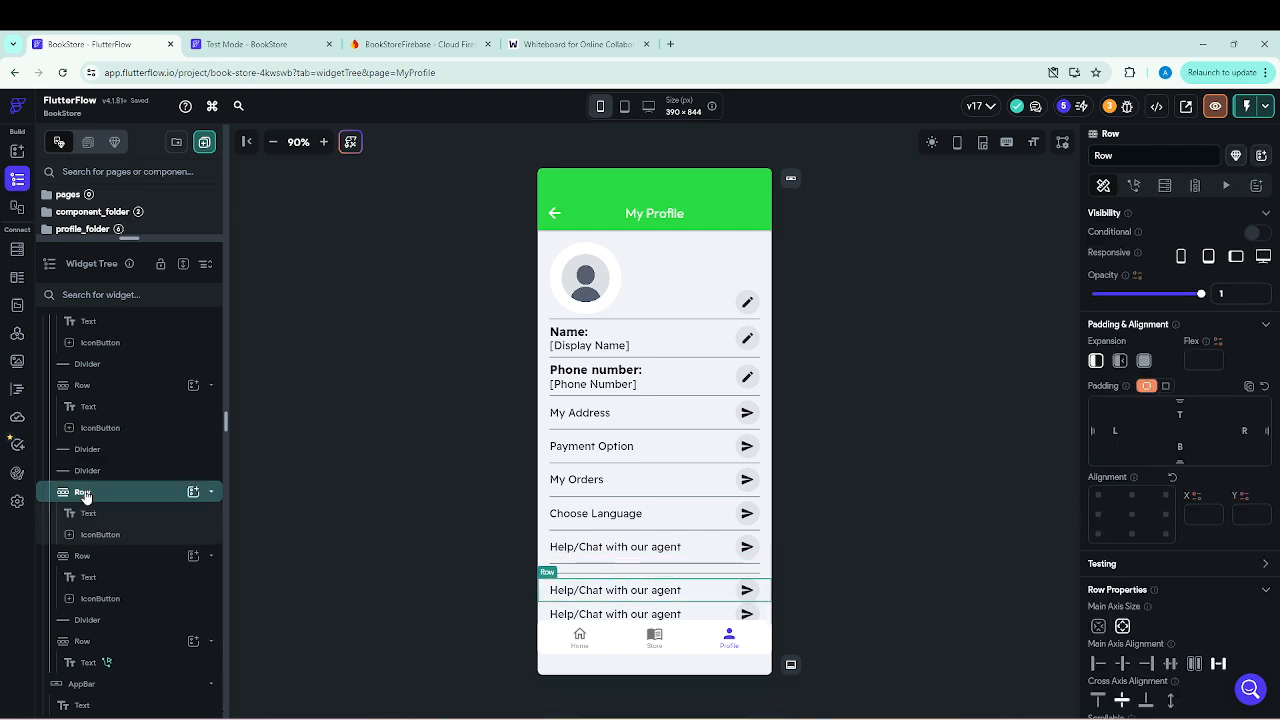
left_click_drag(84, 493, 103, 463)
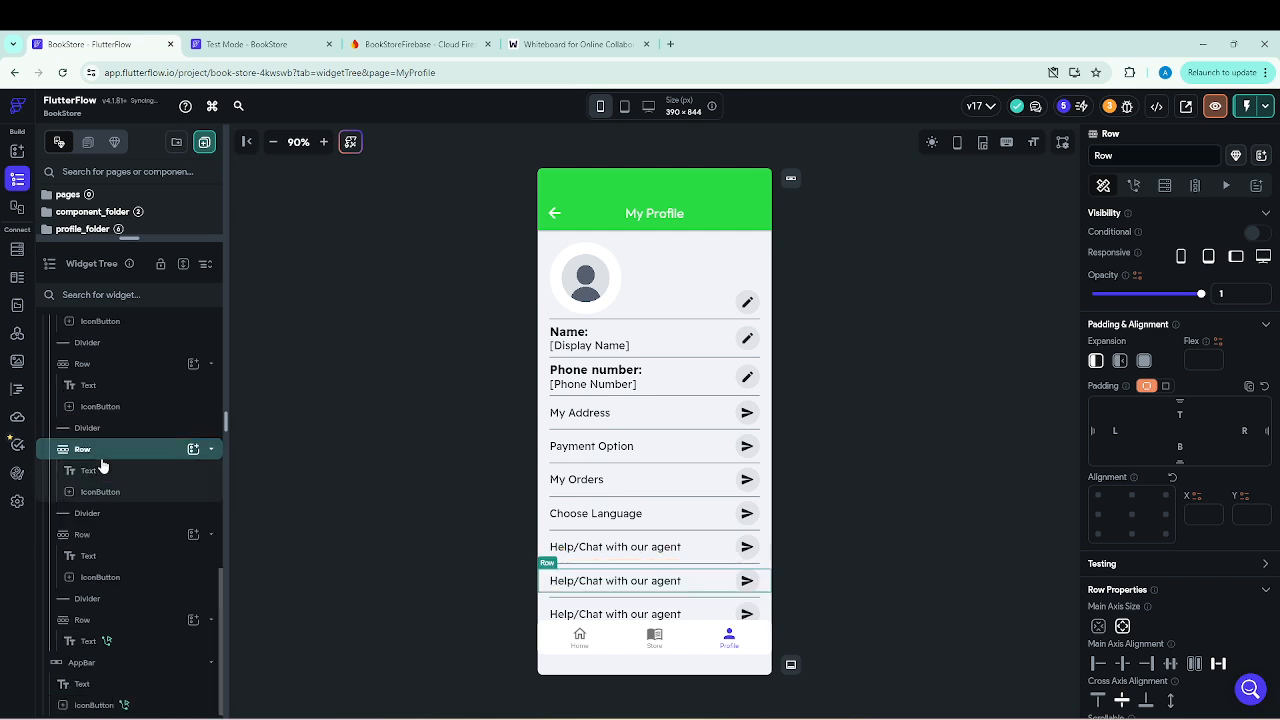
left_click(918, 554)
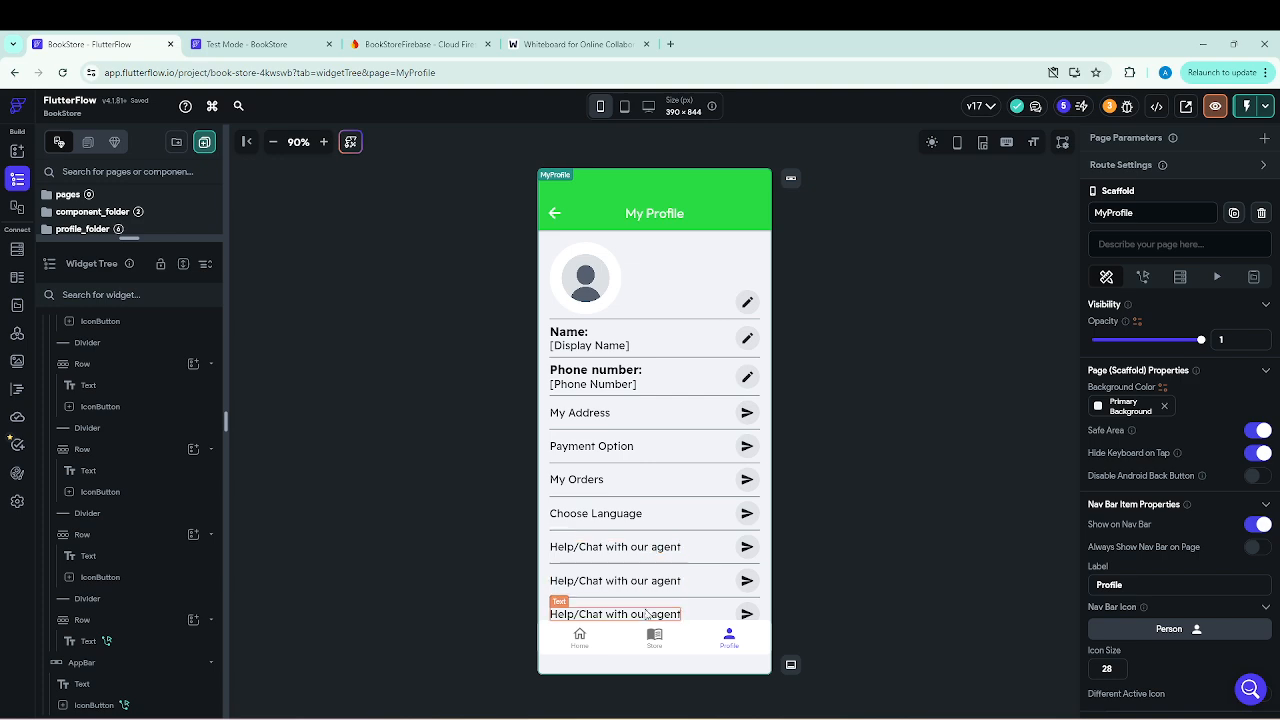
Try to wrap the main Column of the MyProfile page in a ListView.
scroll(85, 420, "up", 8)
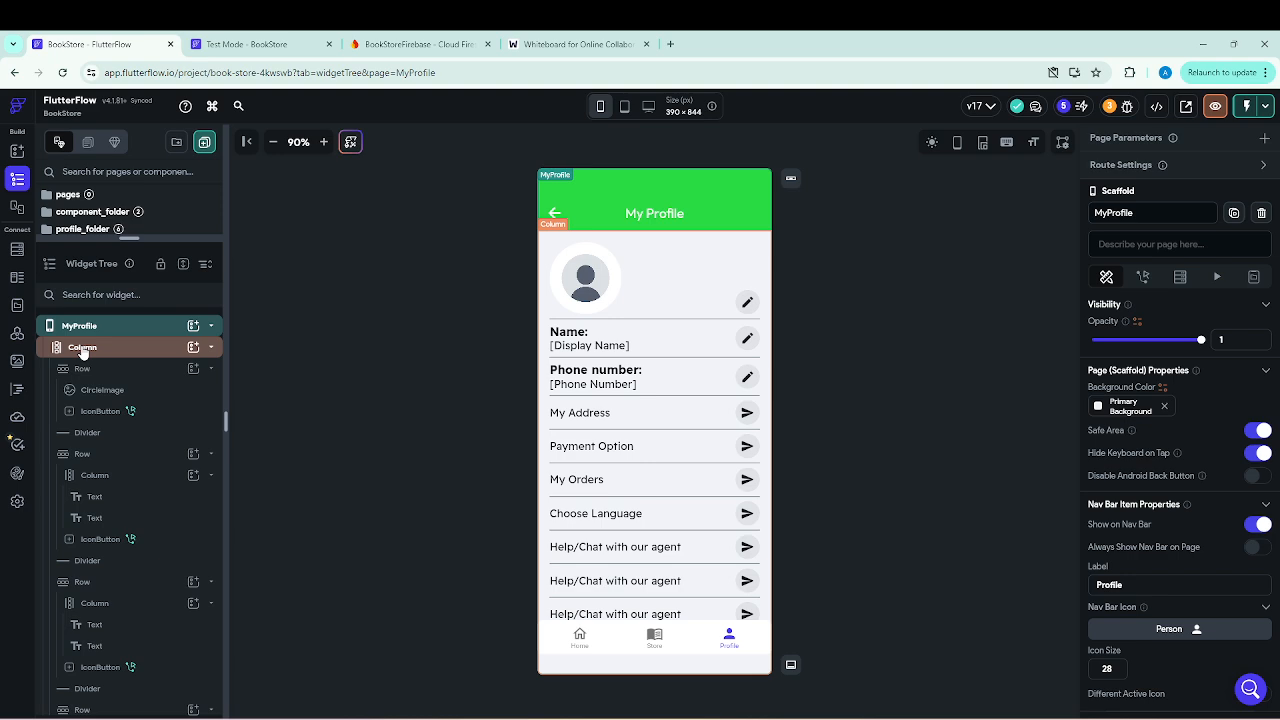
right_click(83, 351)
left_click(143, 446)
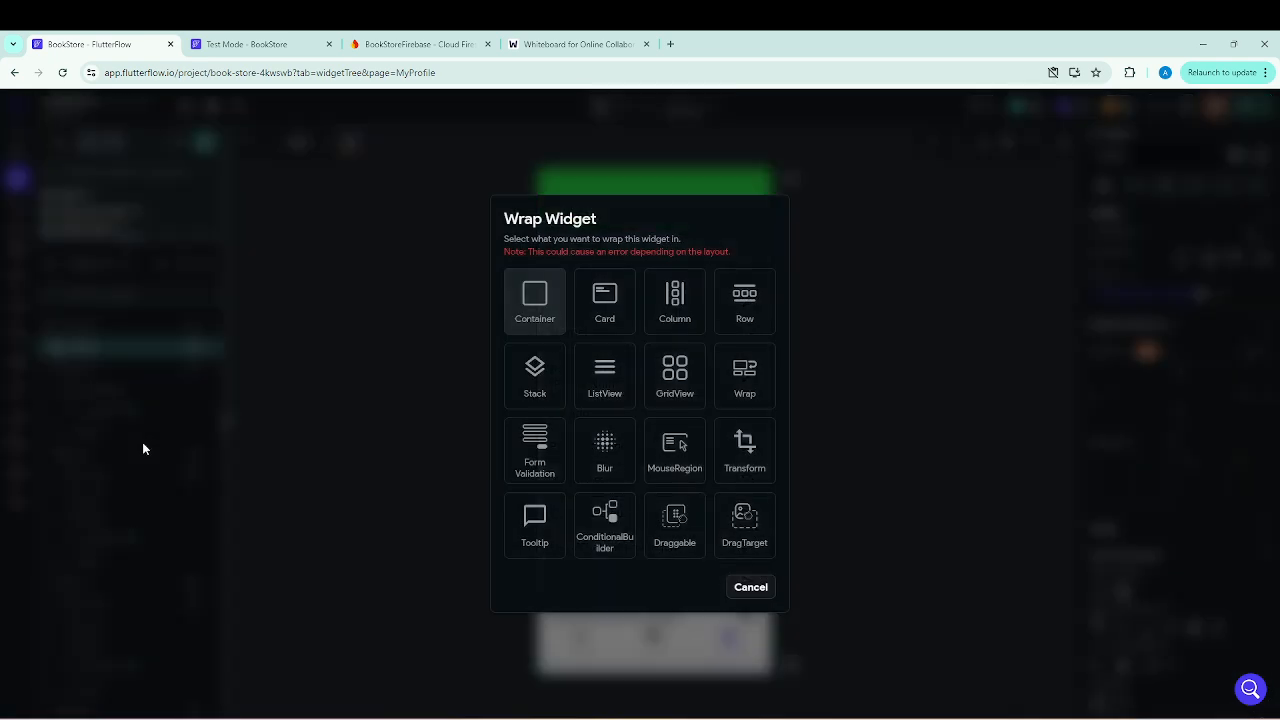
left_click(604, 388)
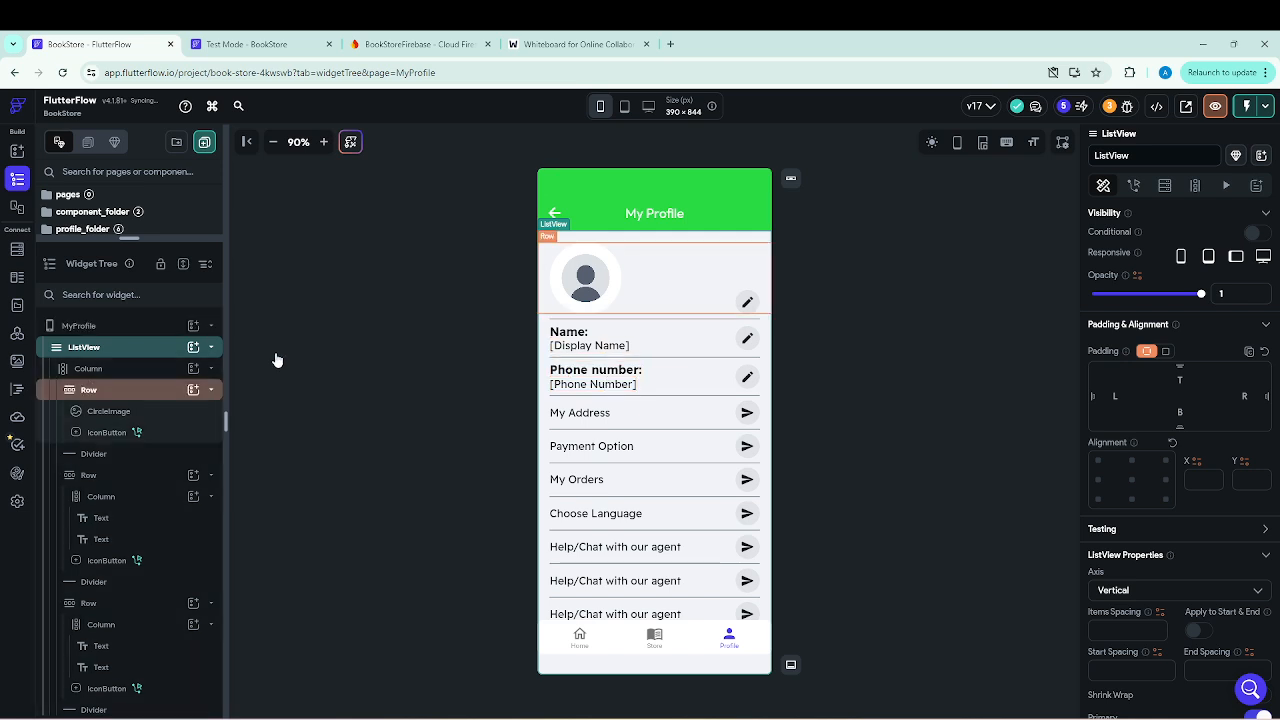
Allow scrolling on the main Column of the MyProfile page.
left_click(95, 370)
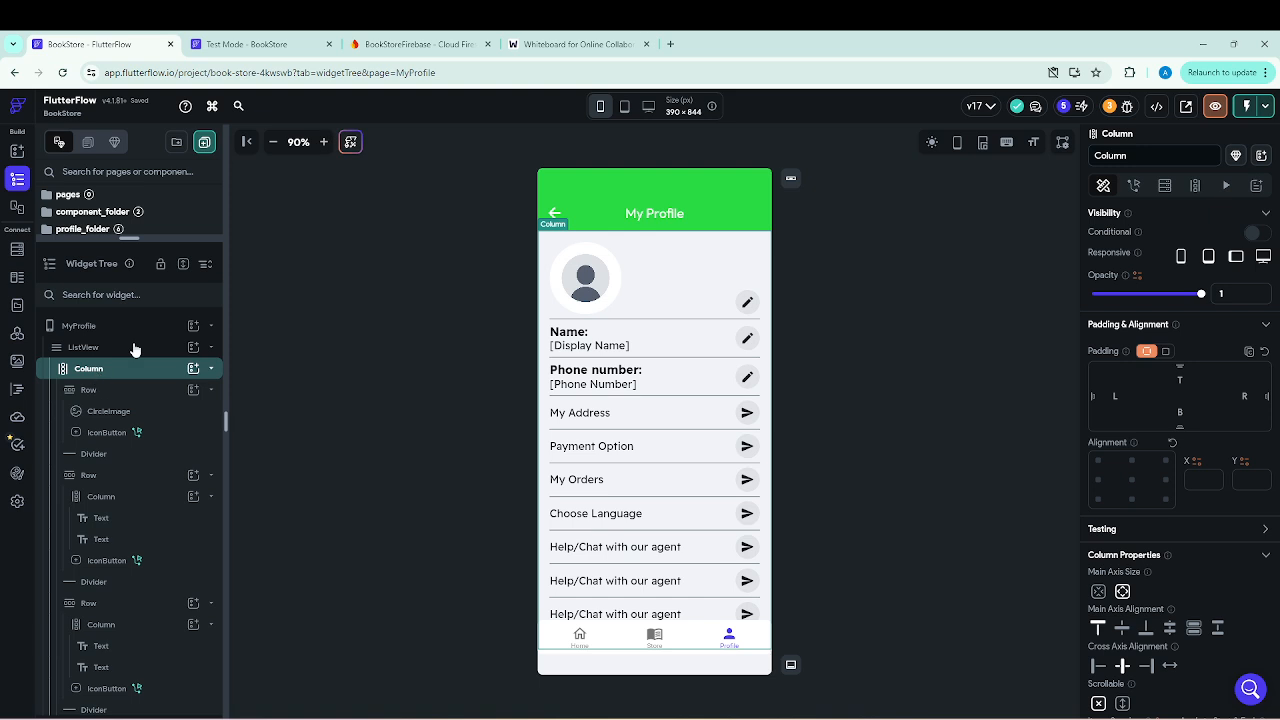
scroll(1206, 530, "down", 1)
left_click(1122, 638)
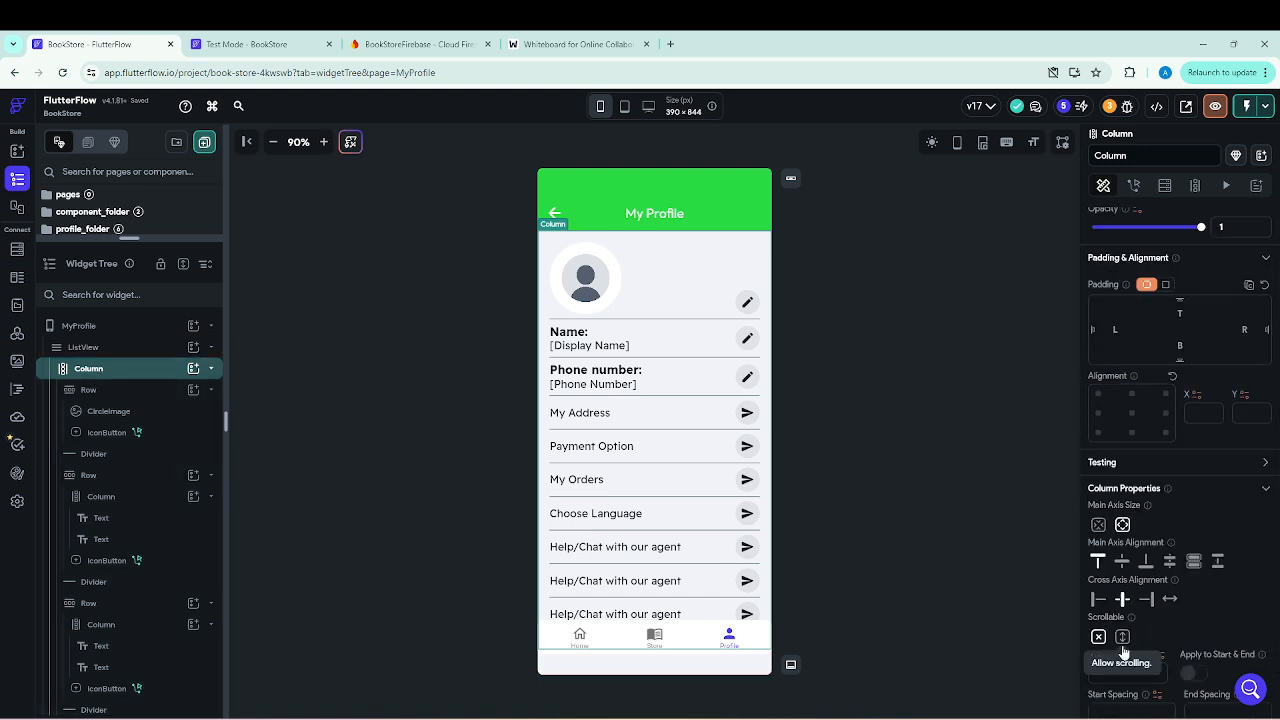
left_click(827, 522)
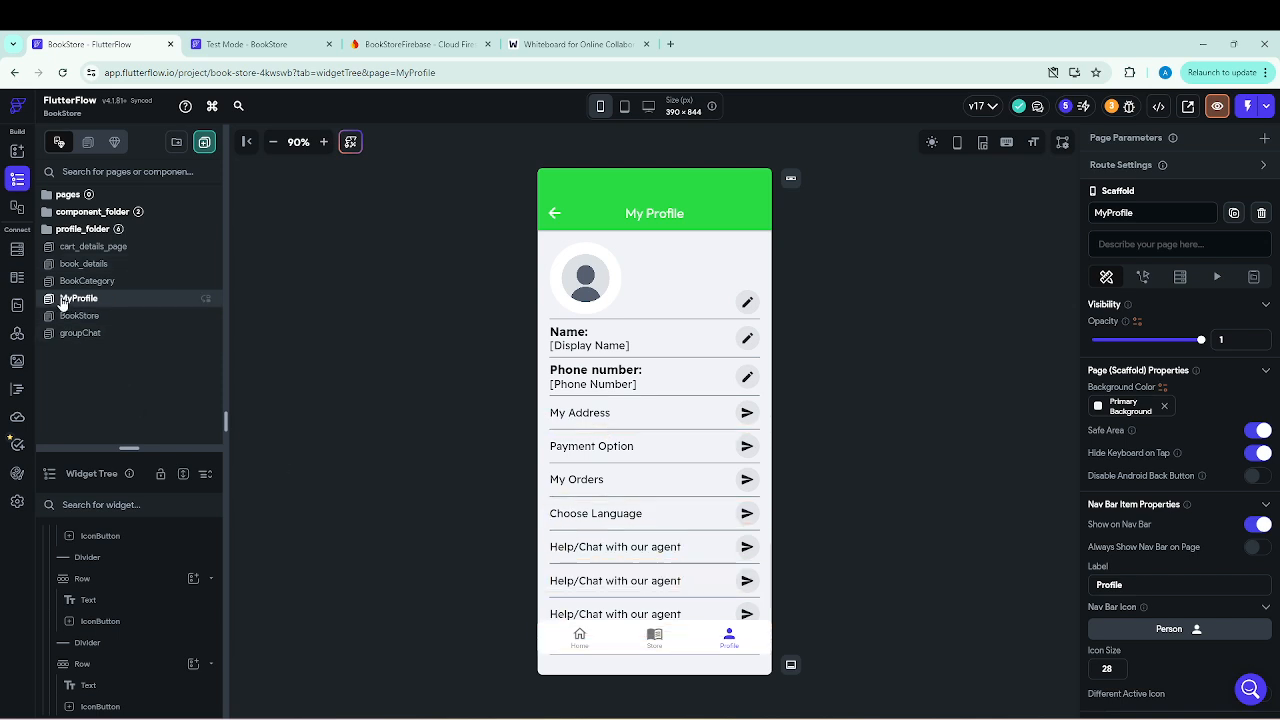
On the book_details page, duplicate the row that holds the "Add to Cart" button.
left_click(78, 266)
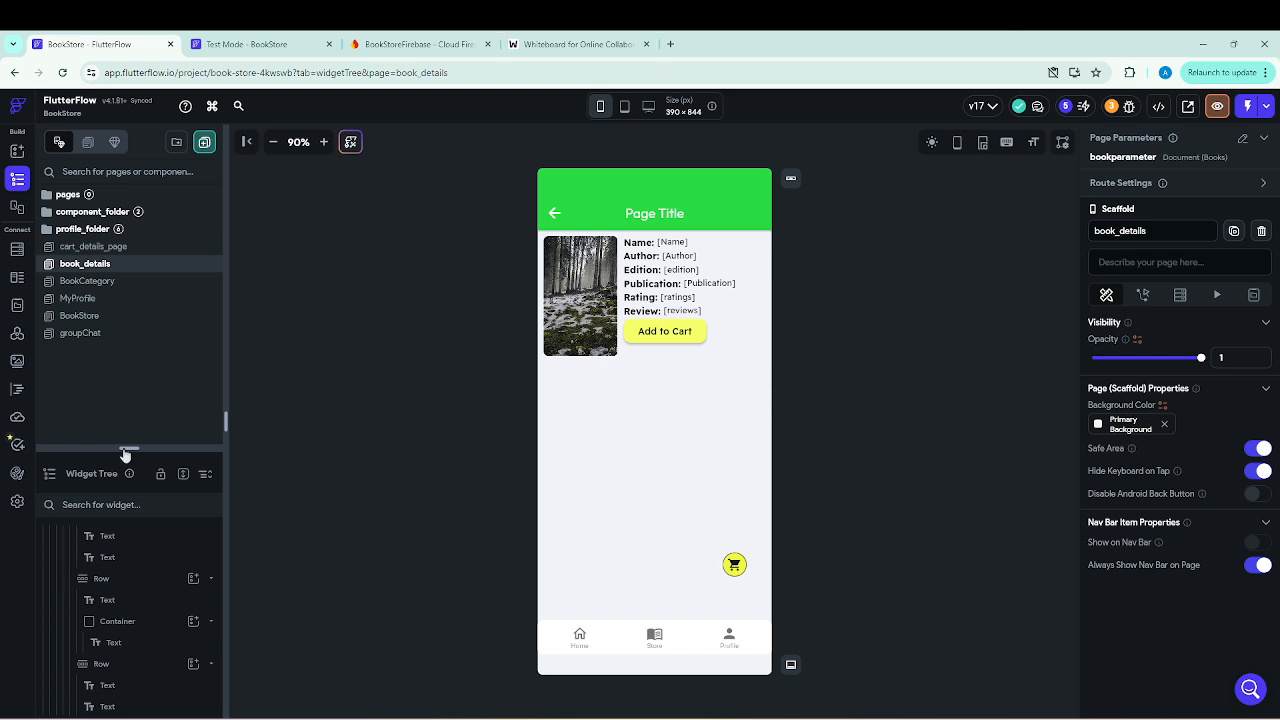
left_click_drag(154, 449, 150, 291)
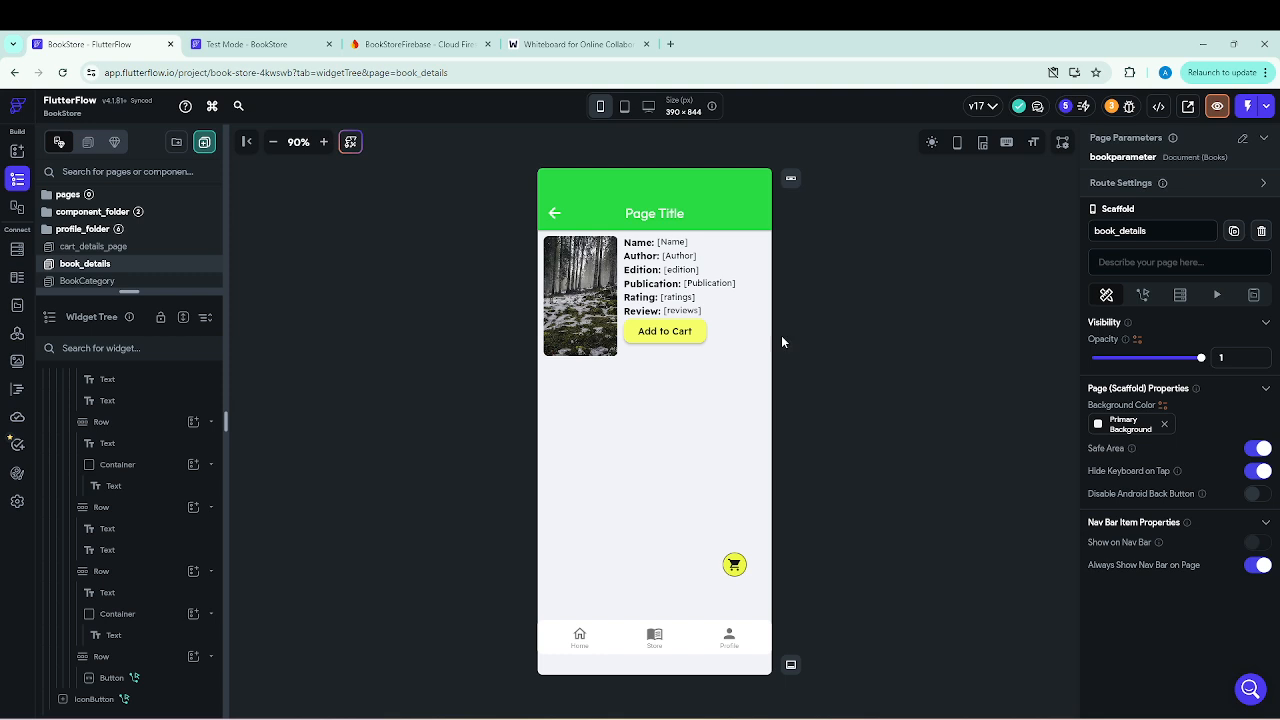
left_click(676, 328)
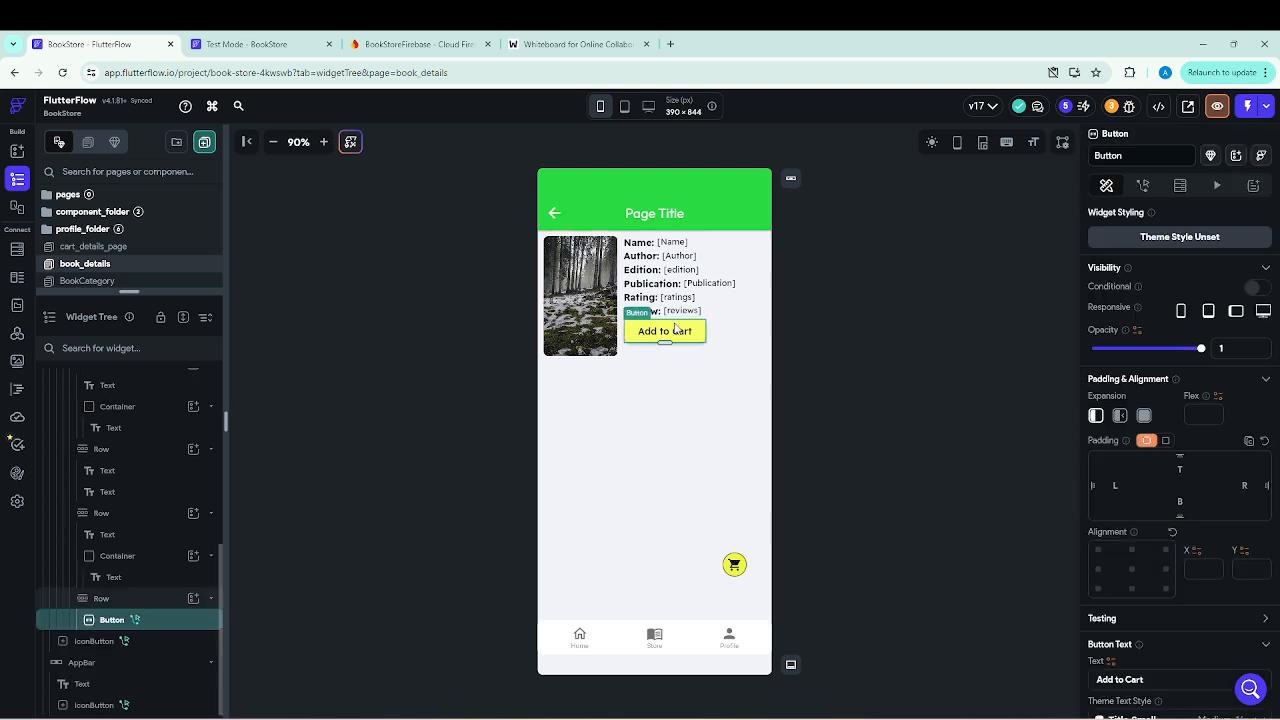
right_click(107, 607)
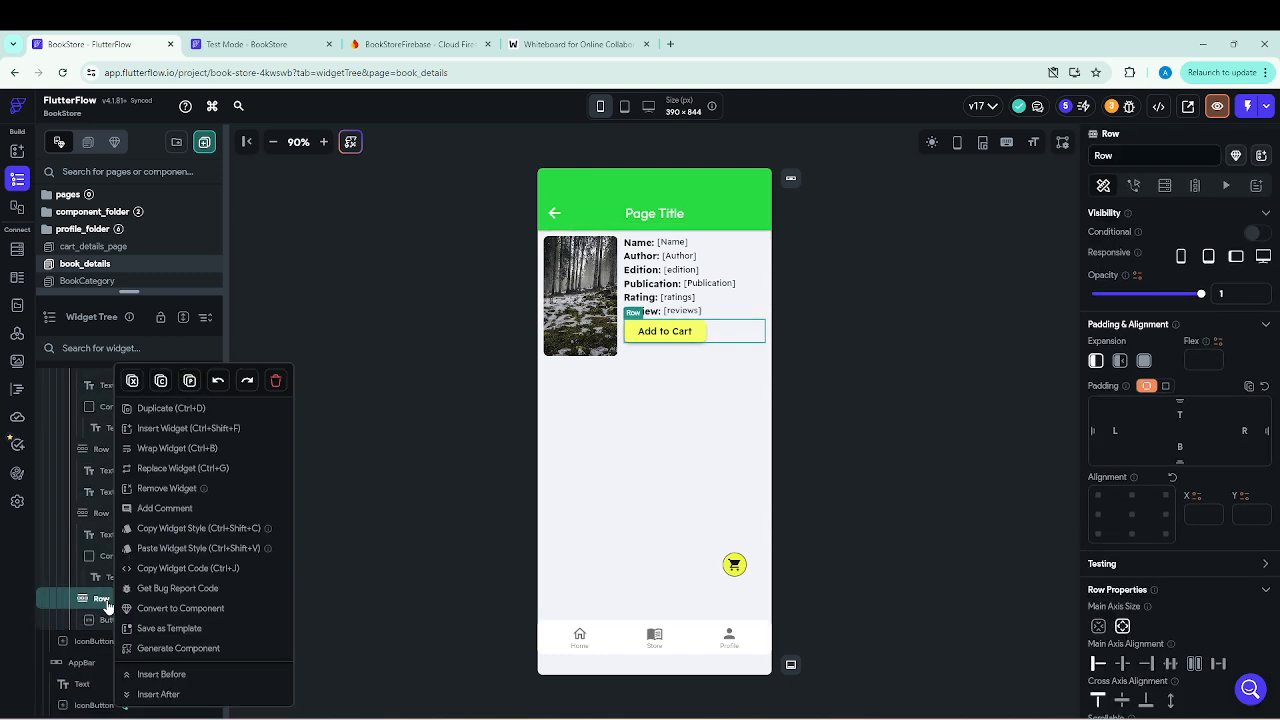
left_click(166, 409)
key("ctrl+v")
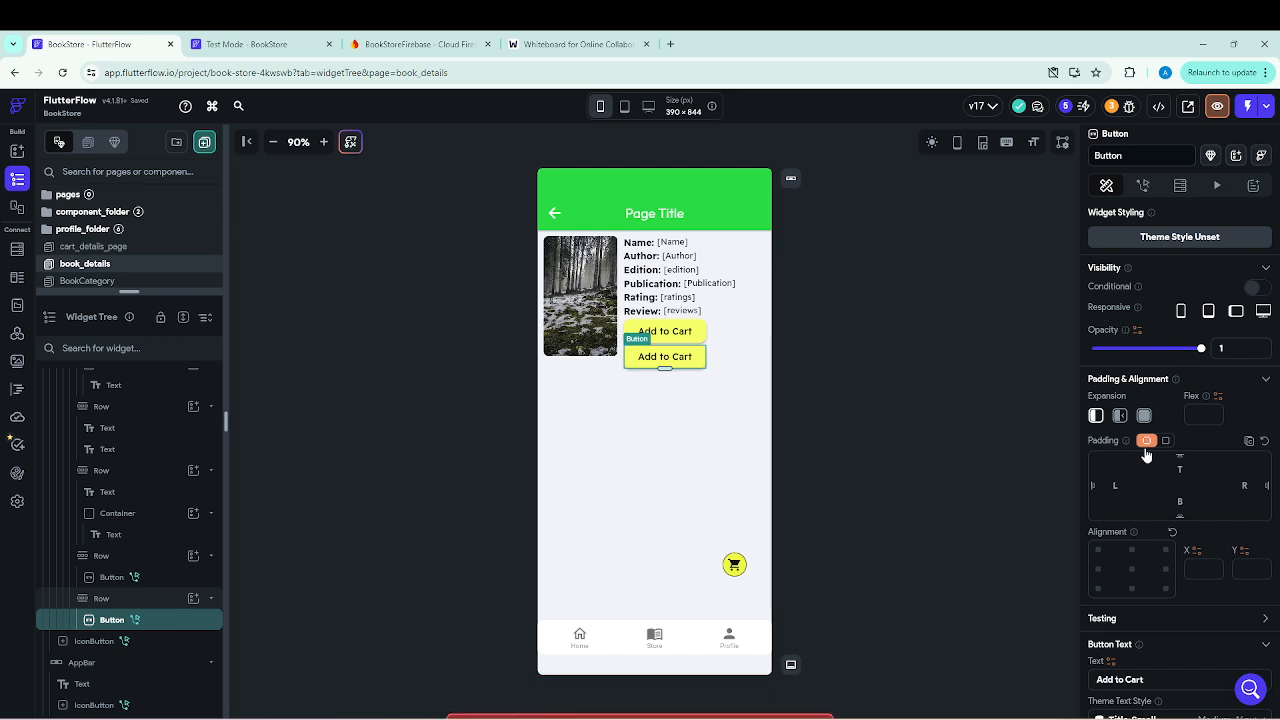
Set the duplicated button's text to "My Favourite Items".
scroll(1145, 450, "down", 2)
scroll(1145, 457, "down", 1)
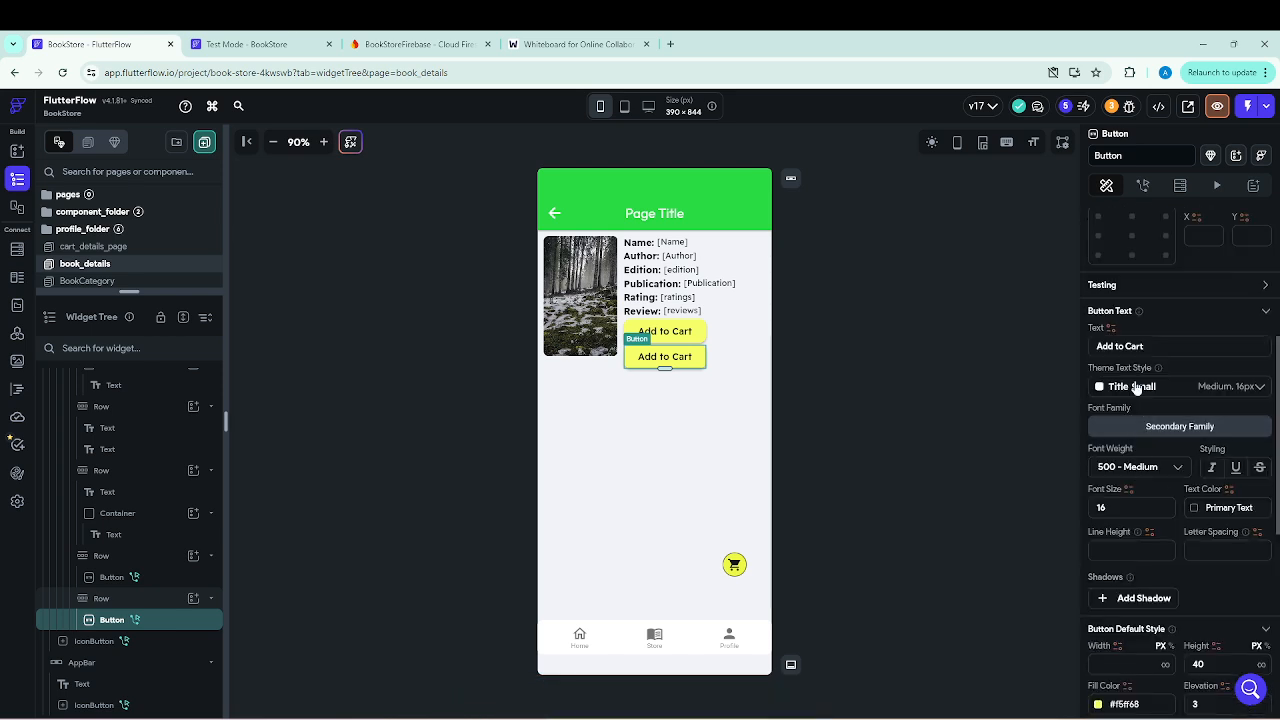
left_click_drag(1150, 346, 1124, 346)
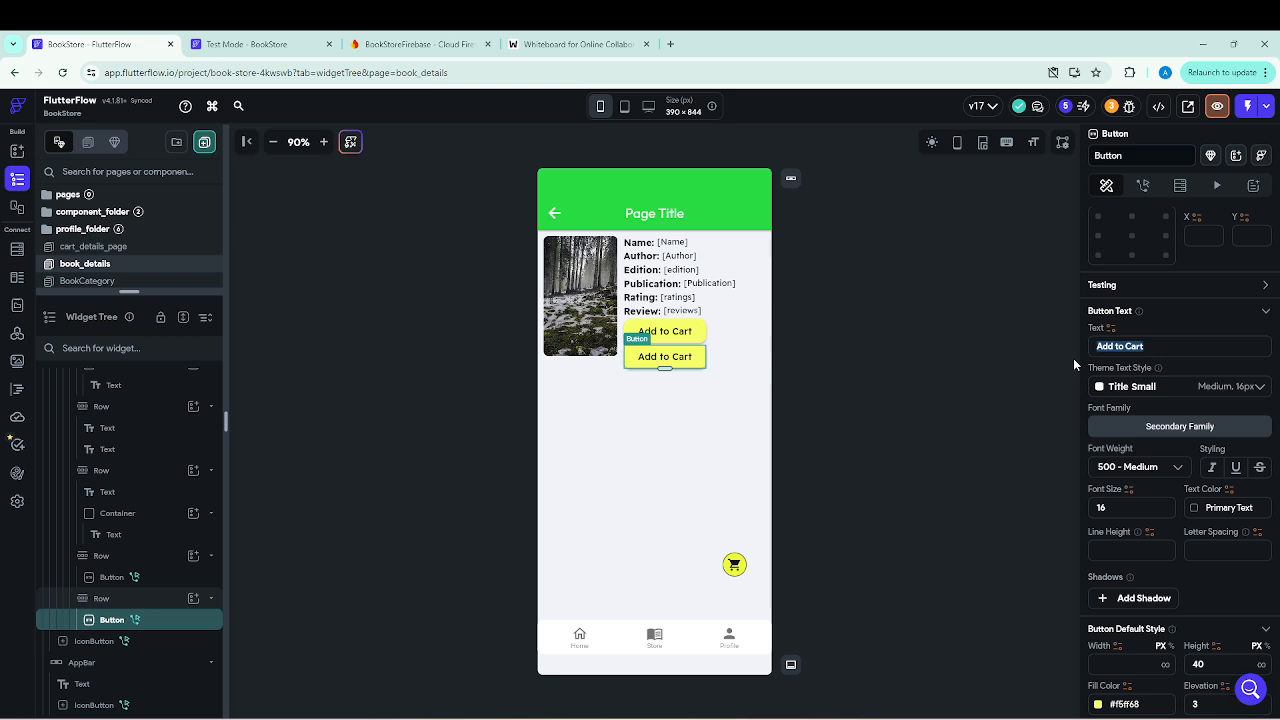
type("My")
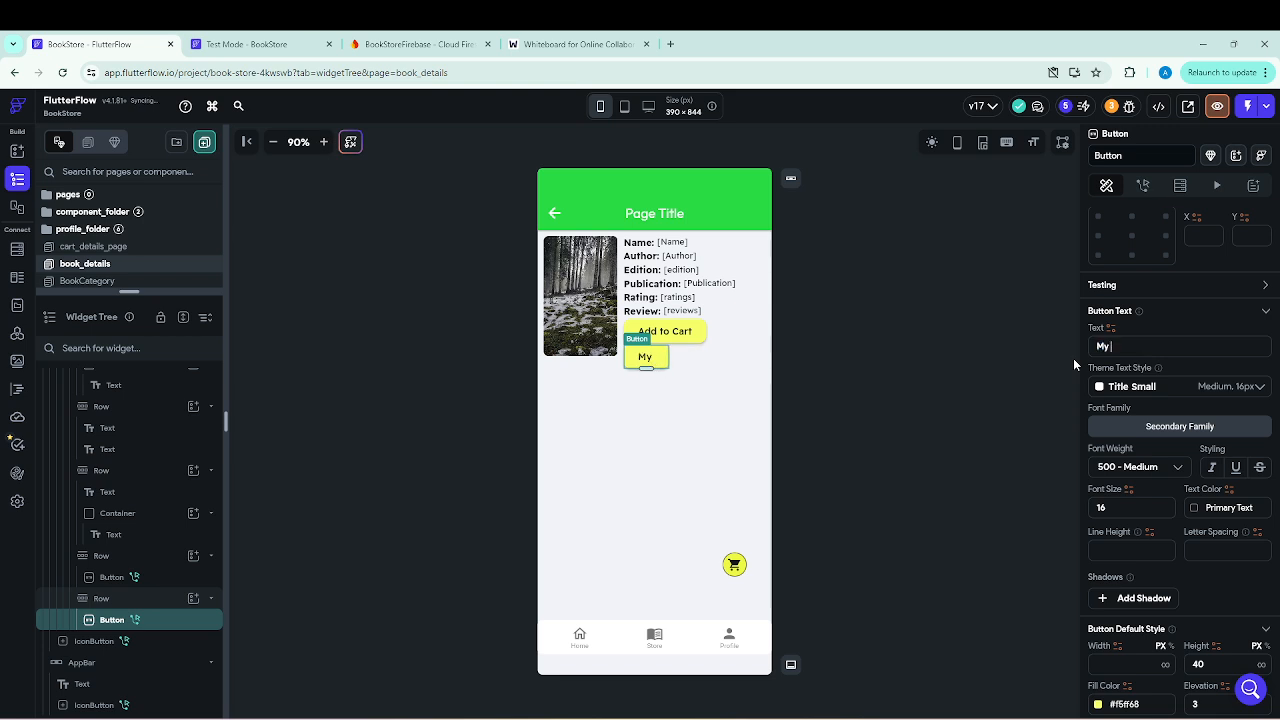
type(" Favoutir")
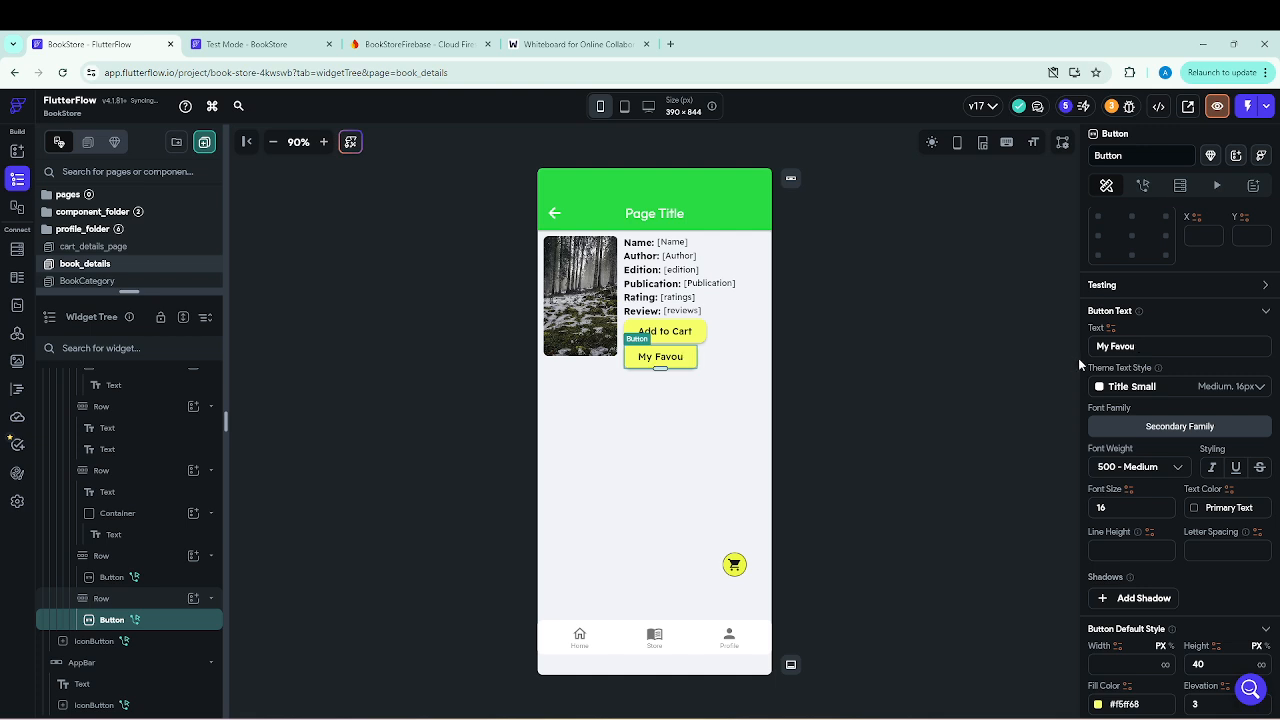
type("rite Items")
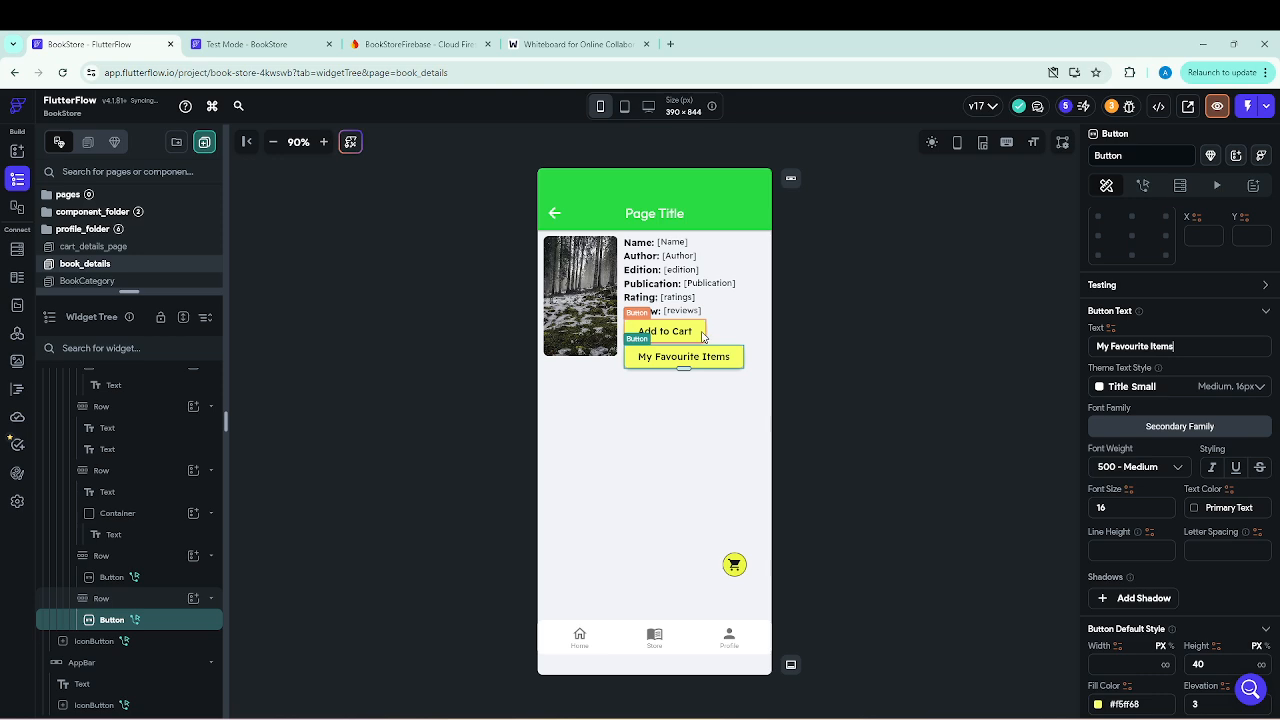
left_click(677, 403)
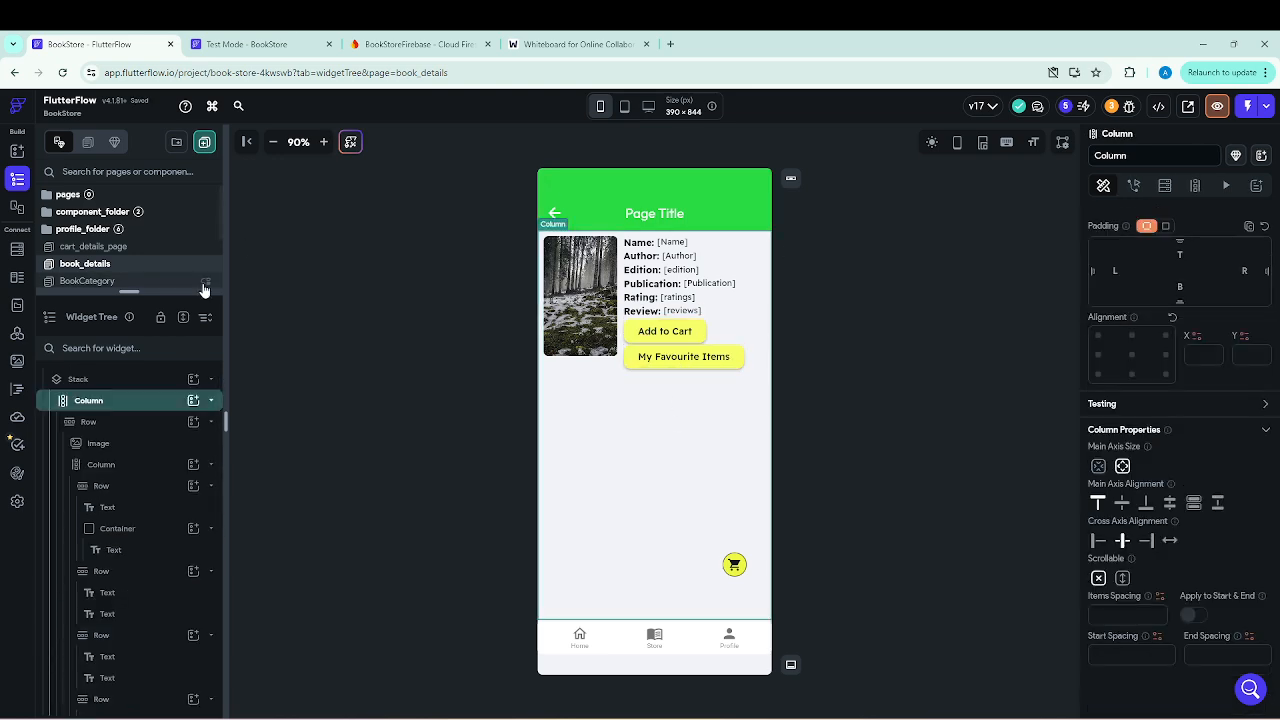
Open the cart_details_page, show its Cart tab and give the widget tree more room for inspecting it.
left_click_drag(192, 292, 171, 433)
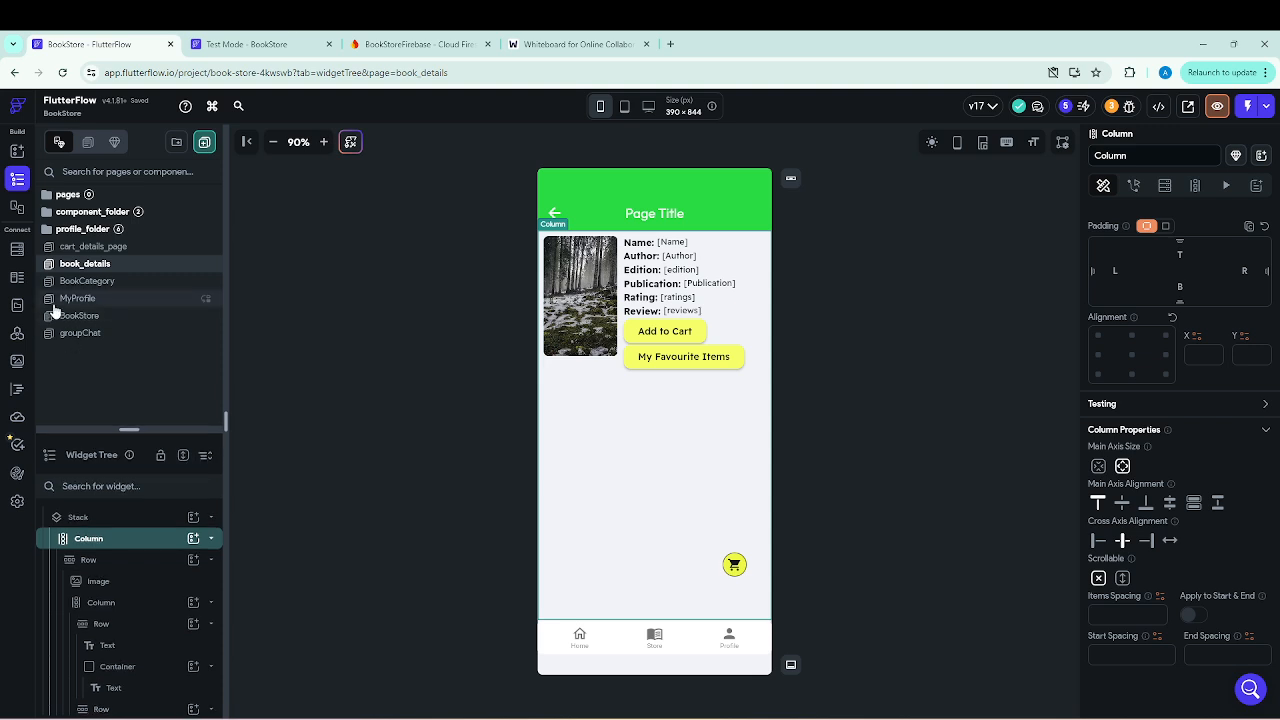
left_click(91, 248)
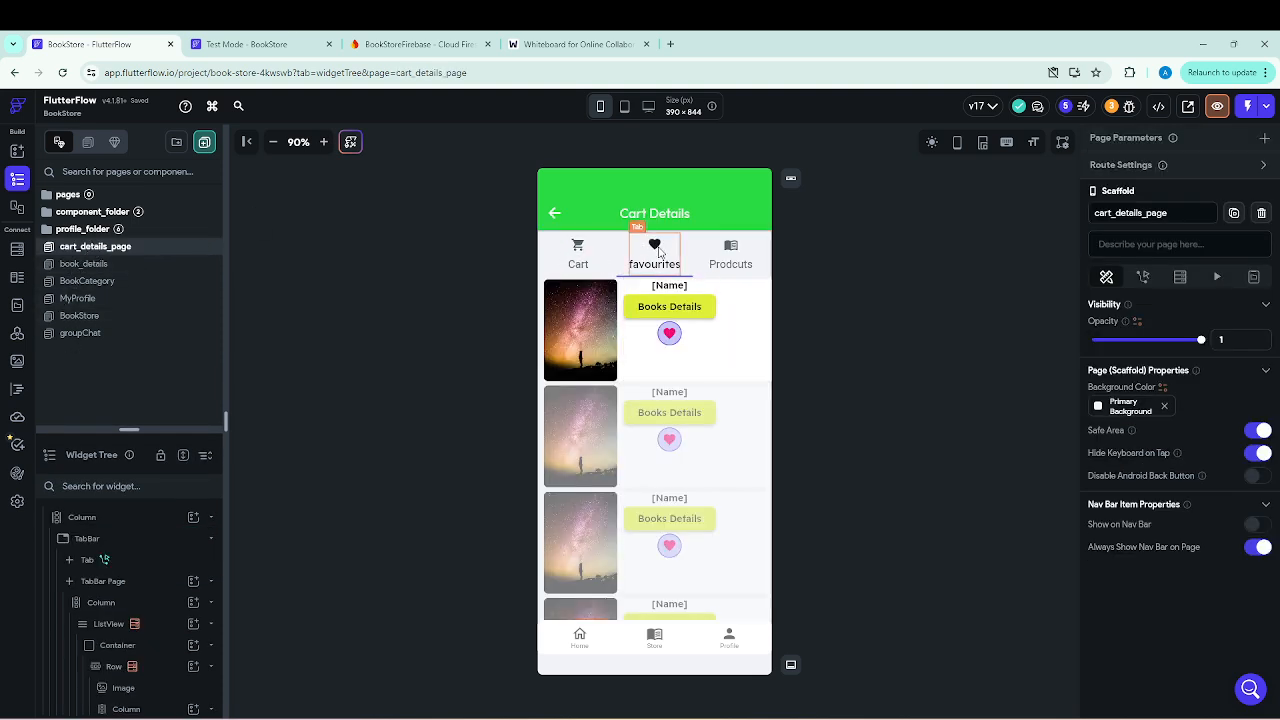
left_click(576, 252)
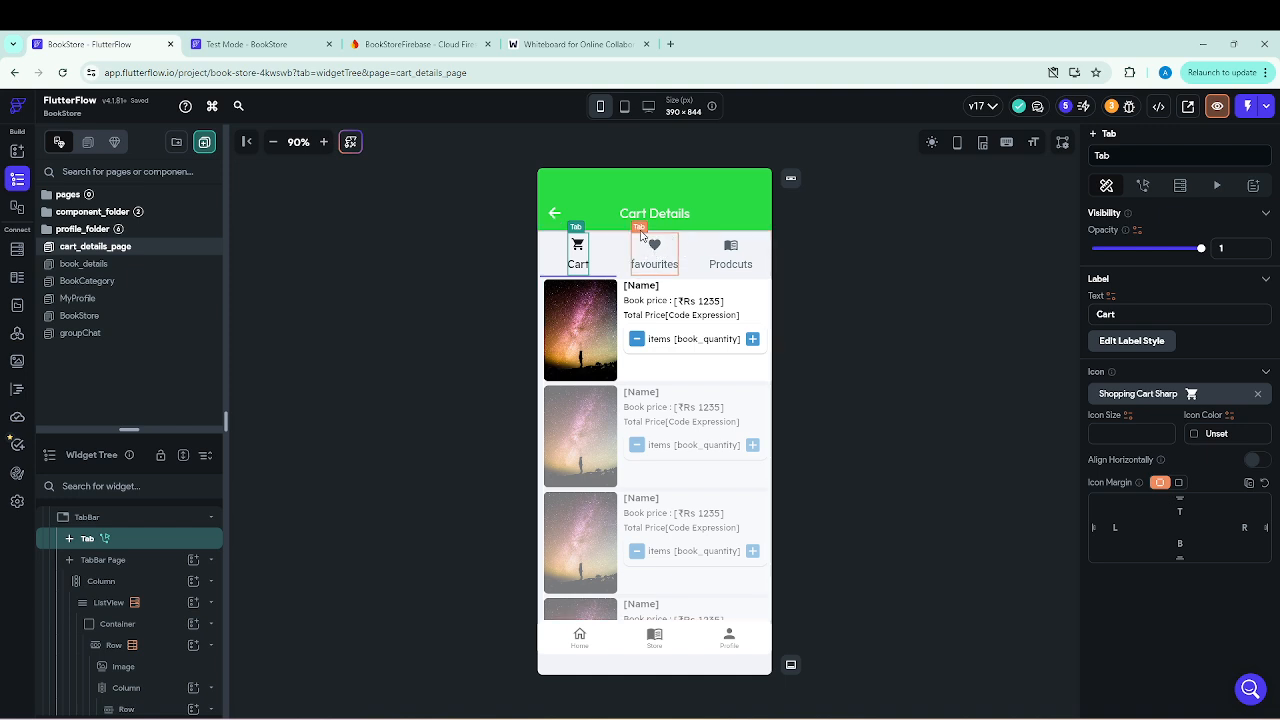
left_click_drag(154, 426, 158, 328)
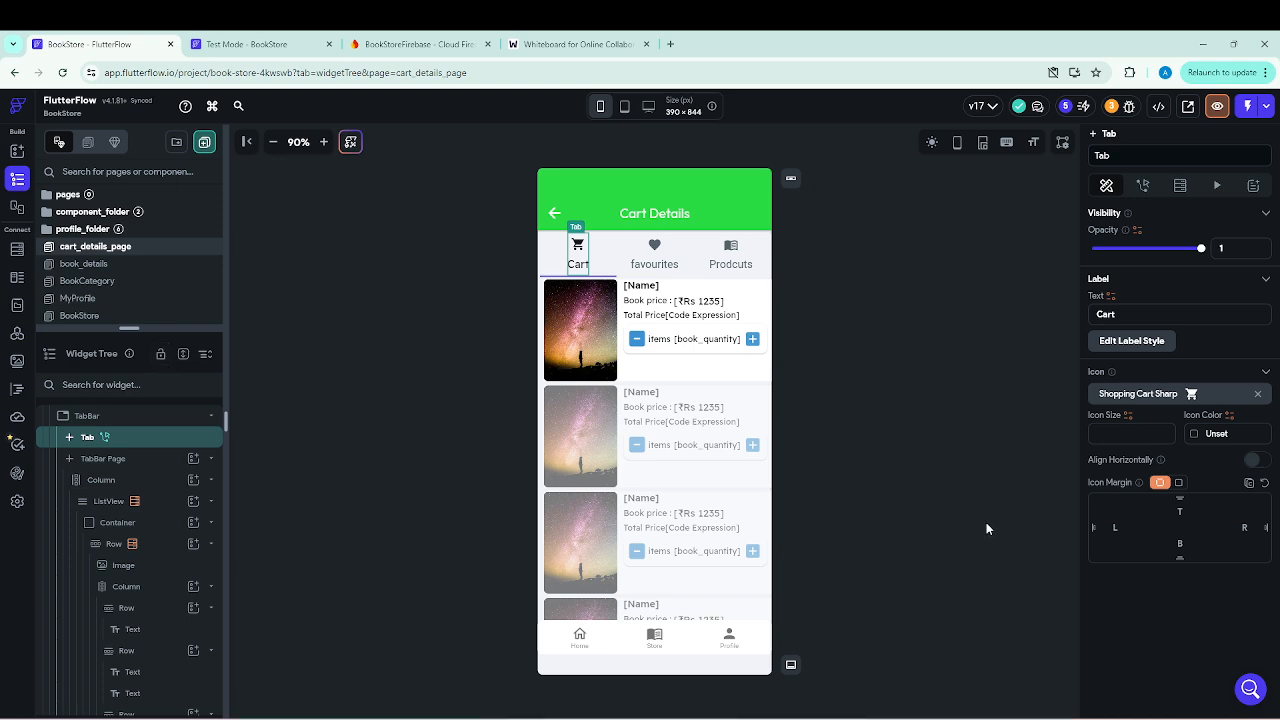
View the favourites and Prodcuts tabs of the cart_details_page, ending on the Cart tab.
left_click(662, 248)
left_click(731, 249)
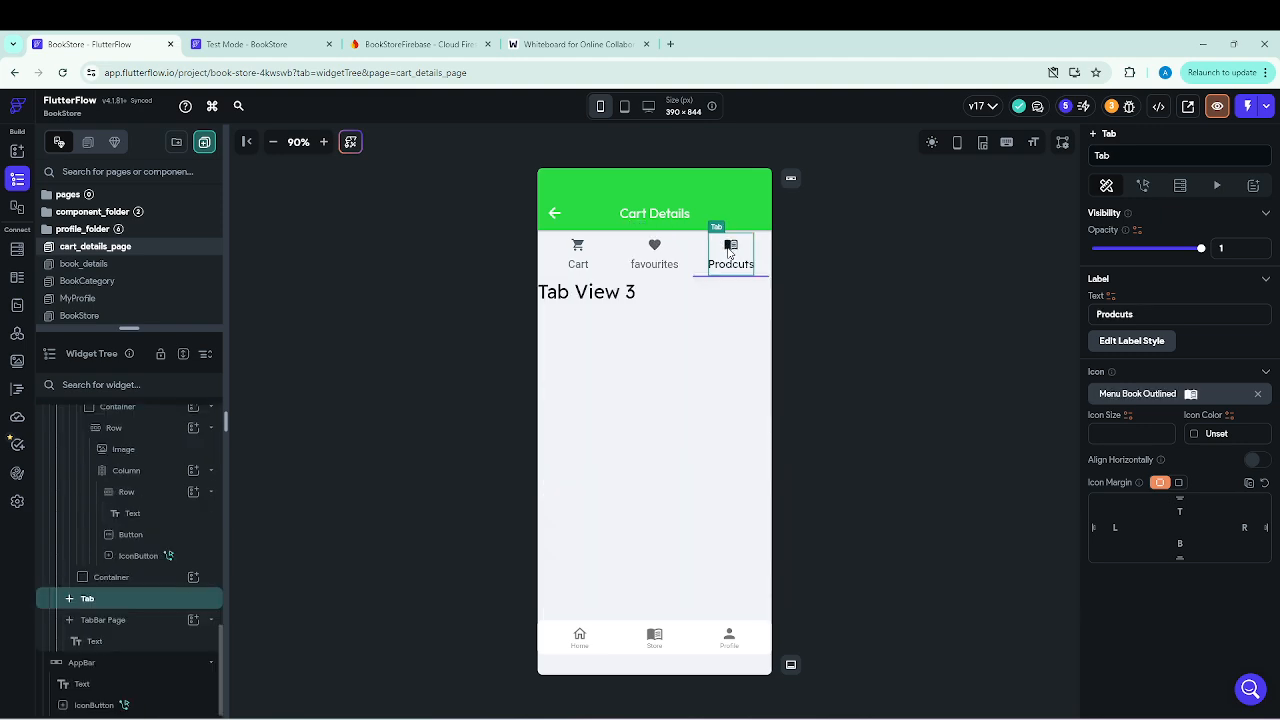
left_click(584, 254)
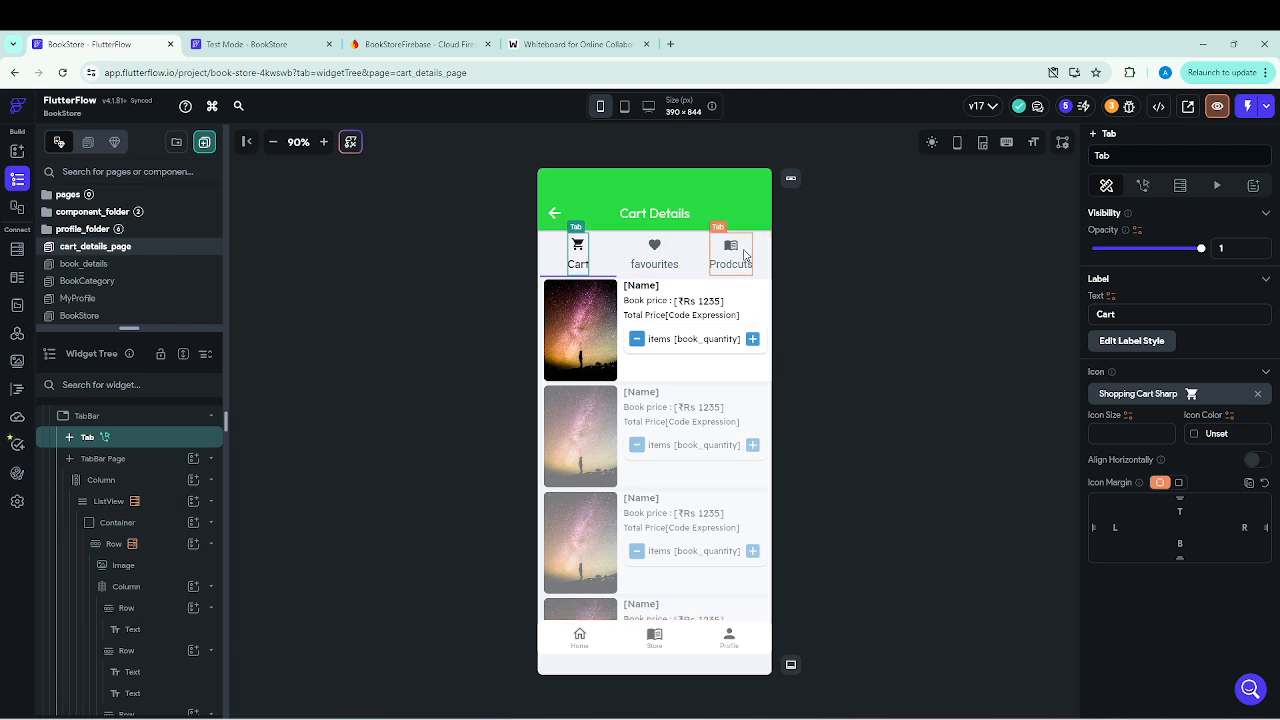
Add a required Integer page parameter named itemIndex with default value 0 to the cart_details_page.
scroll(88, 435, "up", 1)
left_click(90, 420)
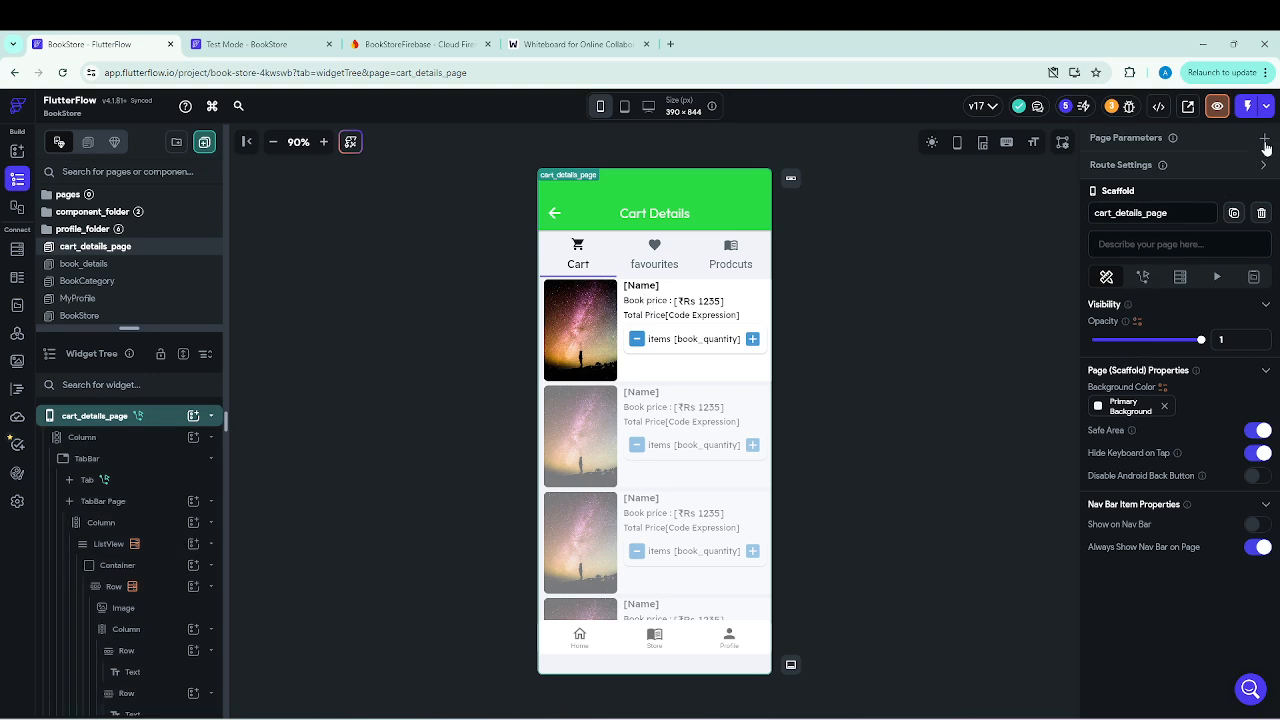
left_click(1265, 140)
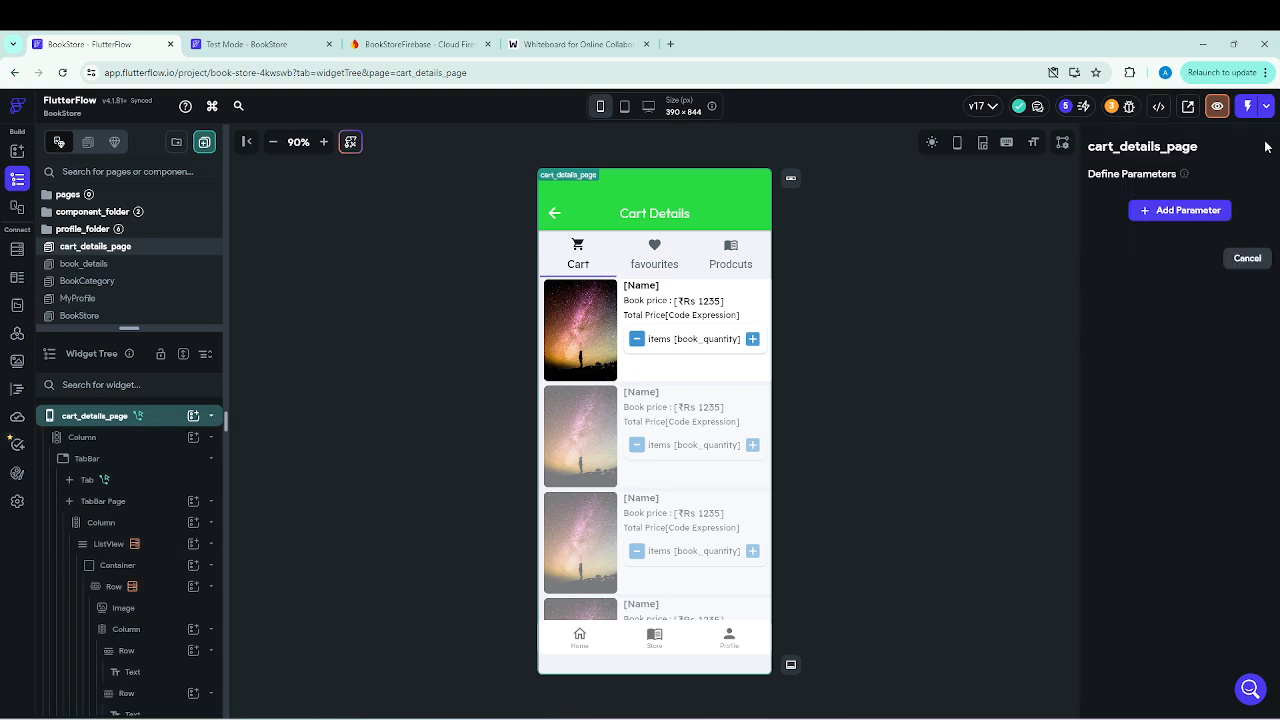
left_click(1175, 216)
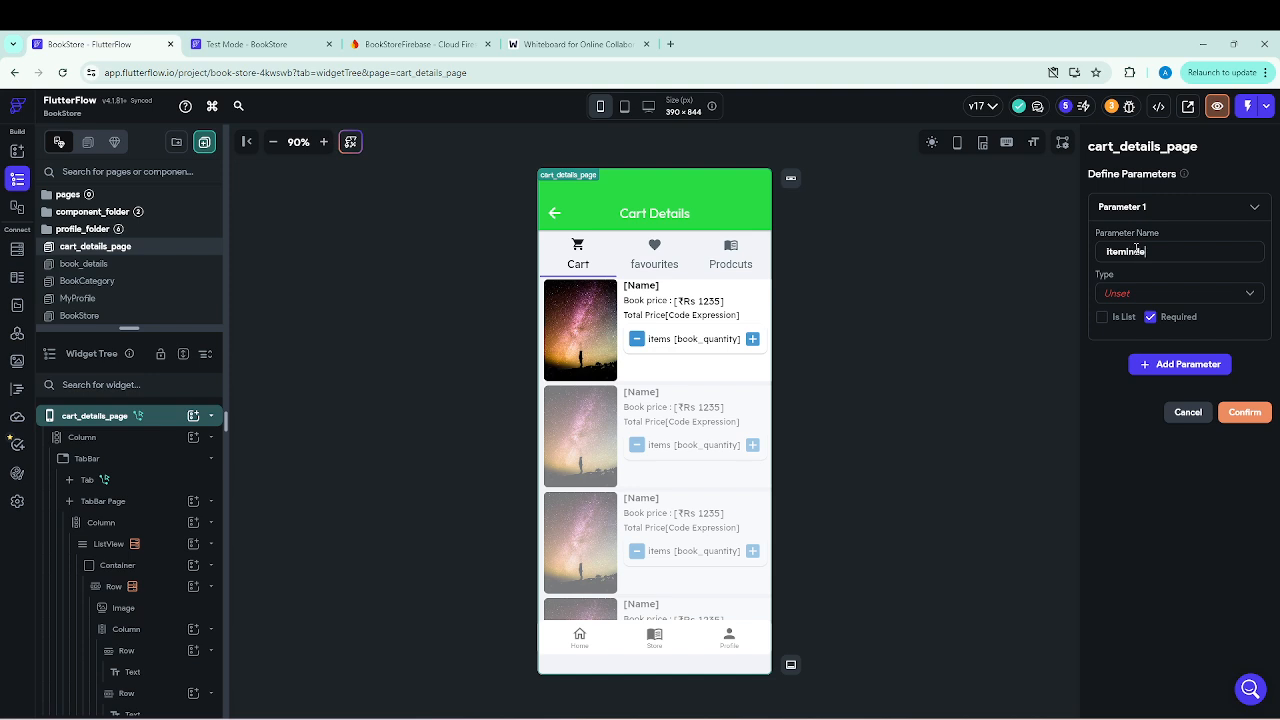
left_click(1246, 298)
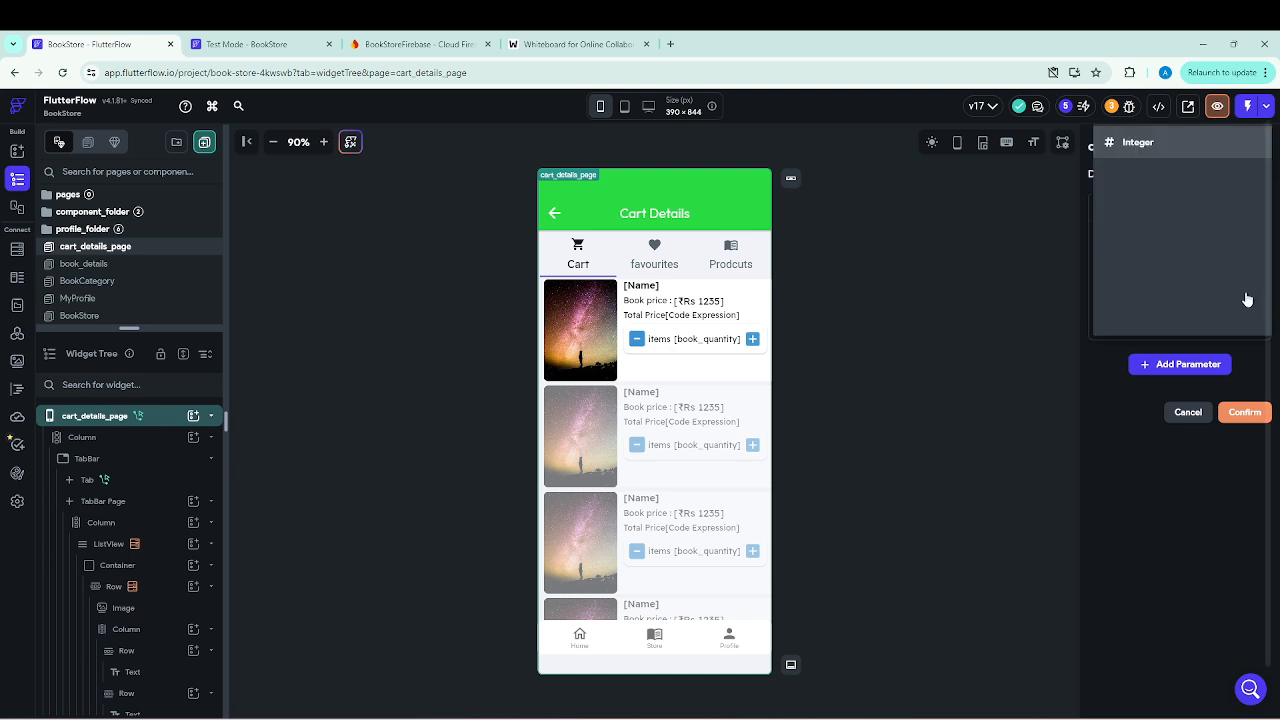
left_click(1138, 145)
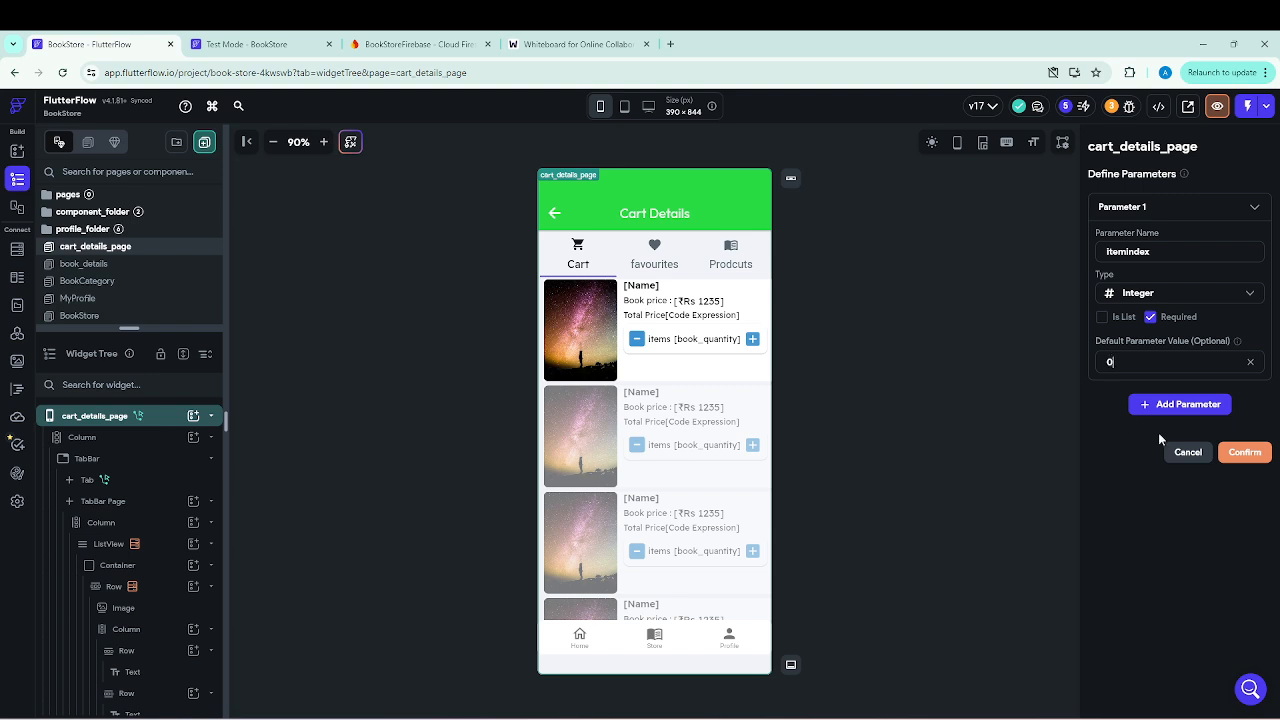
left_click(1248, 455)
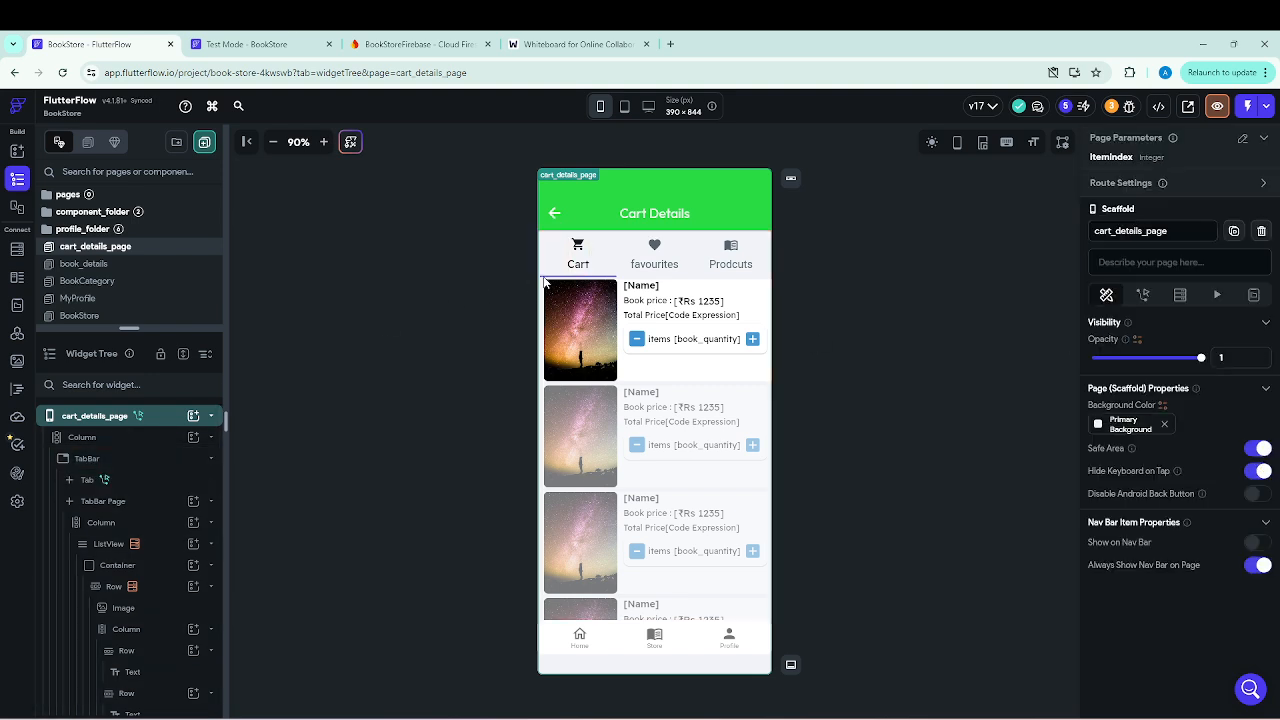
Bind the TabBar's Initial Tab Index on the cart_details_page to the itemIndex page parameter.
left_click(573, 249)
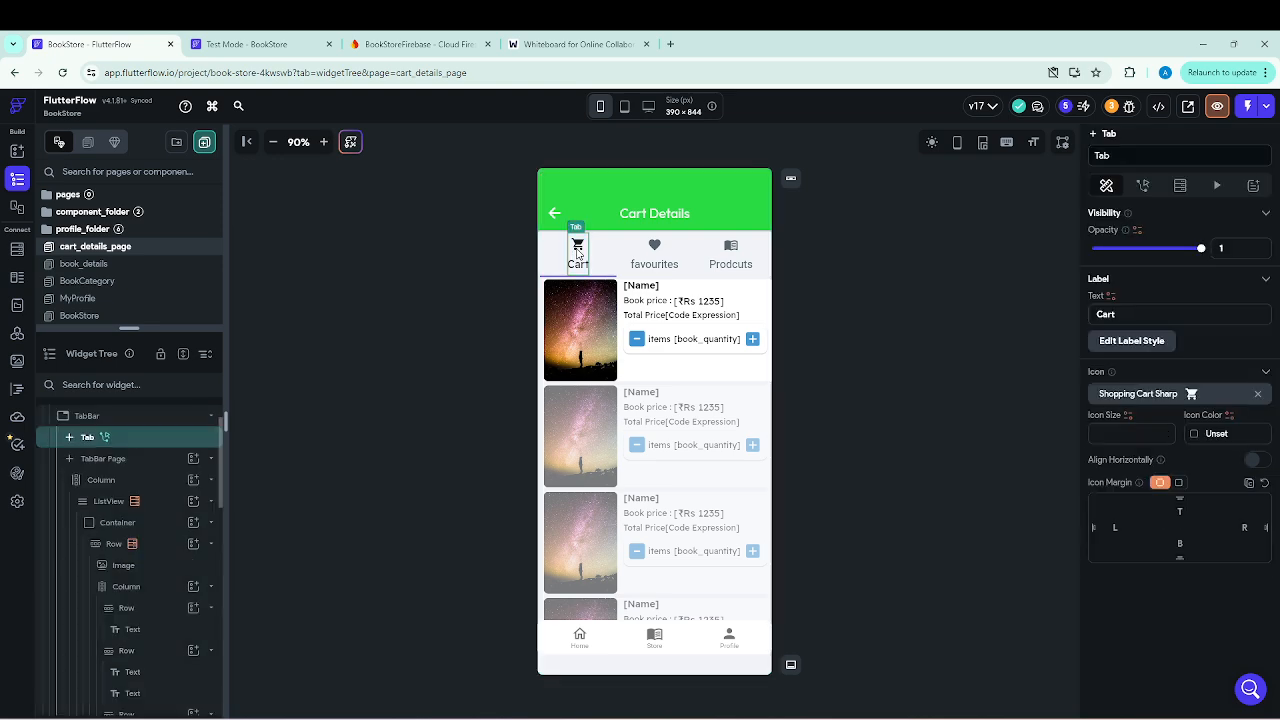
left_click(90, 420)
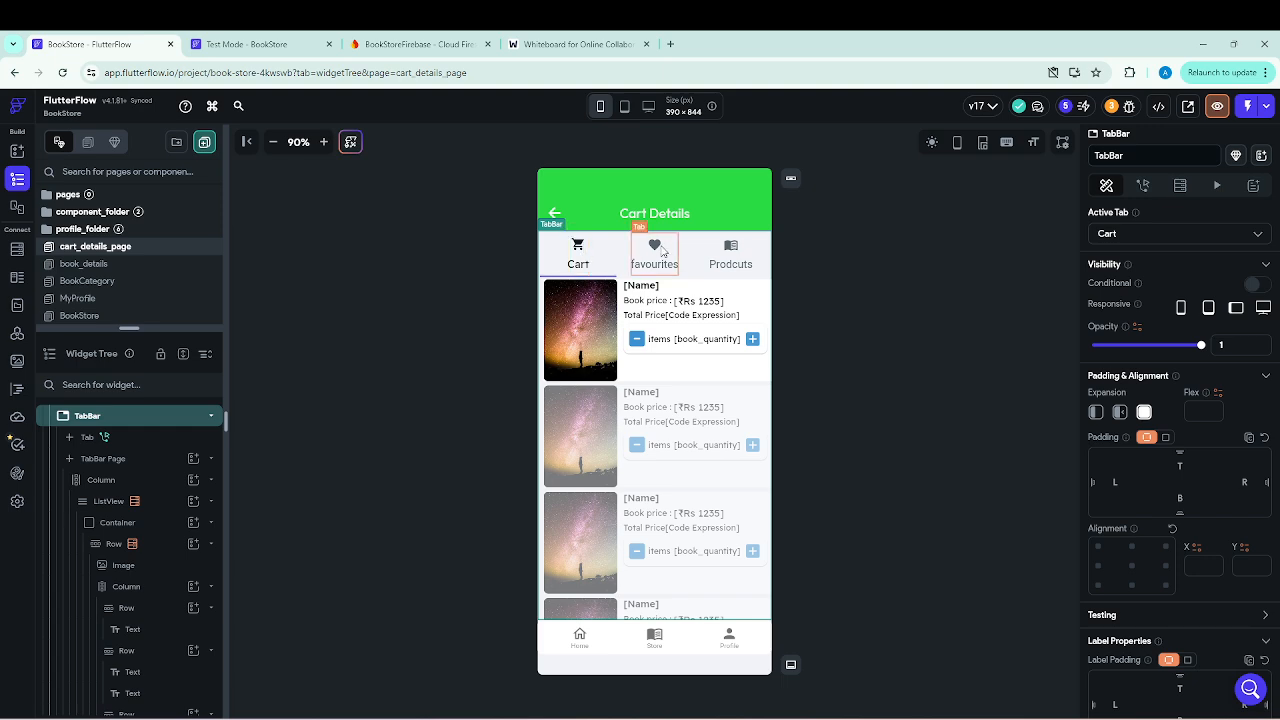
scroll(1160, 486, "down", 5)
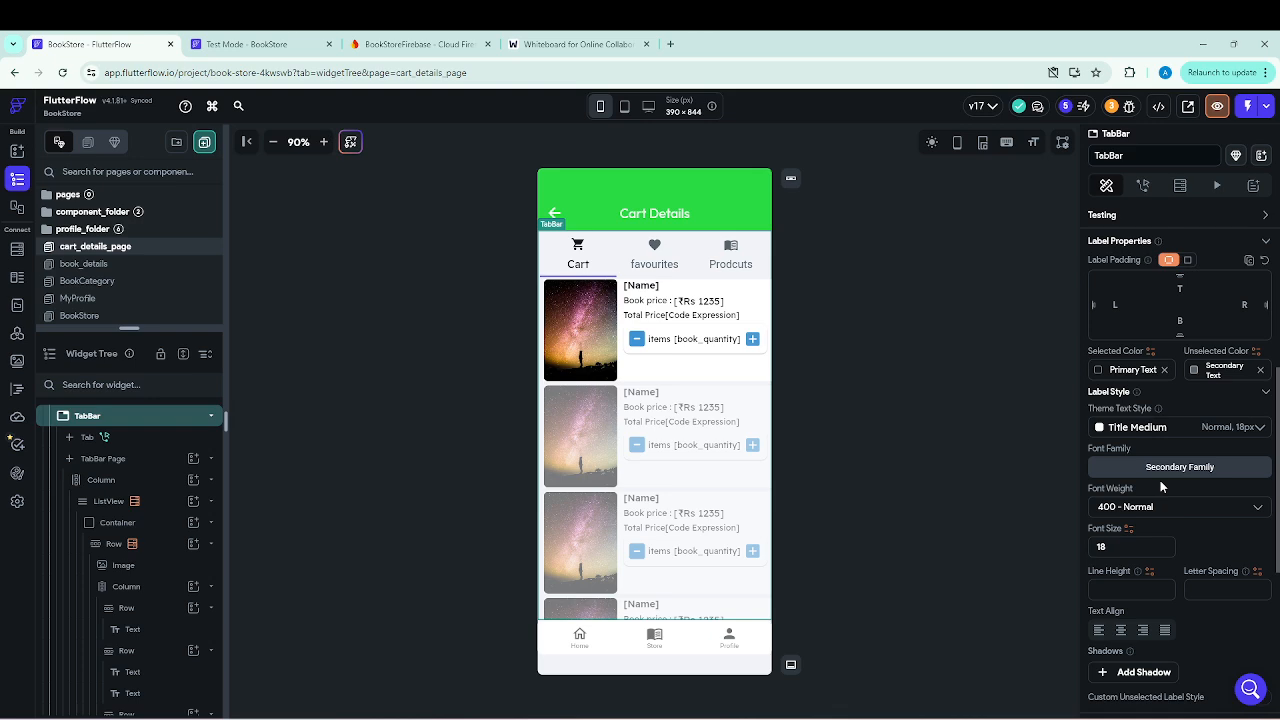
scroll(1160, 486, "down", 5)
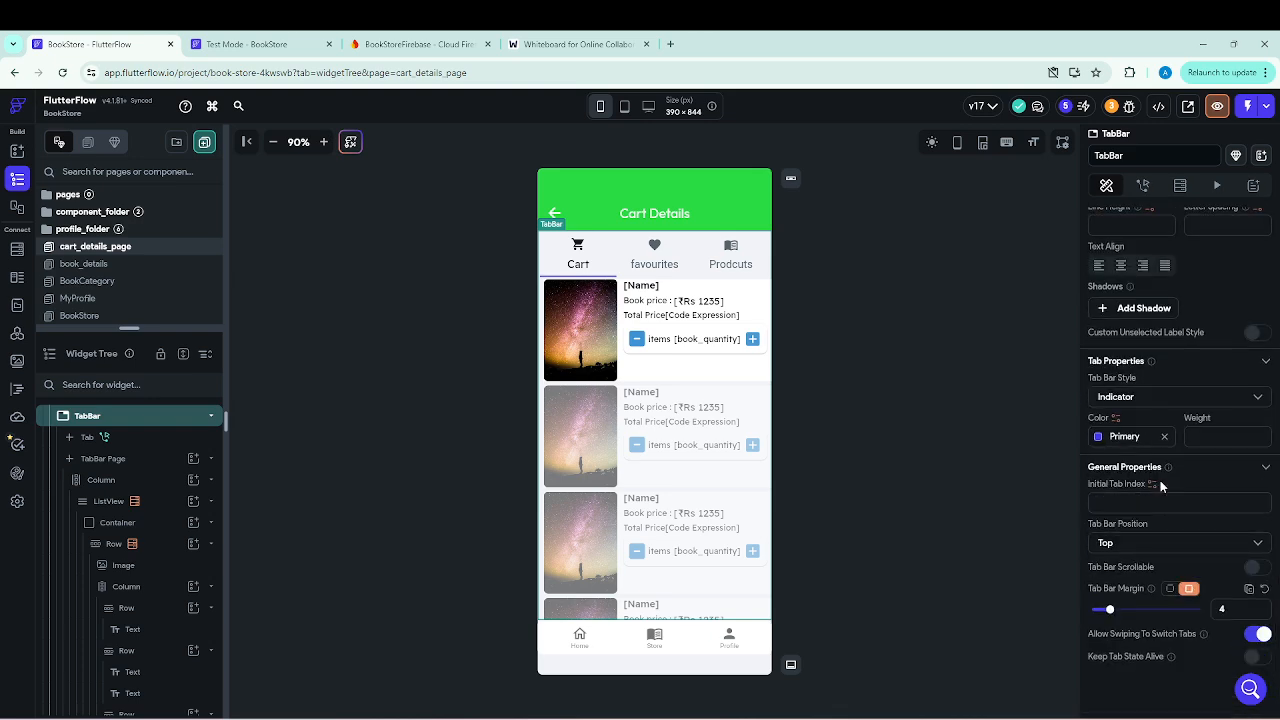
scroll(1160, 428, "up", 5)
scroll(1148, 400, "down", 5)
left_click(1152, 485)
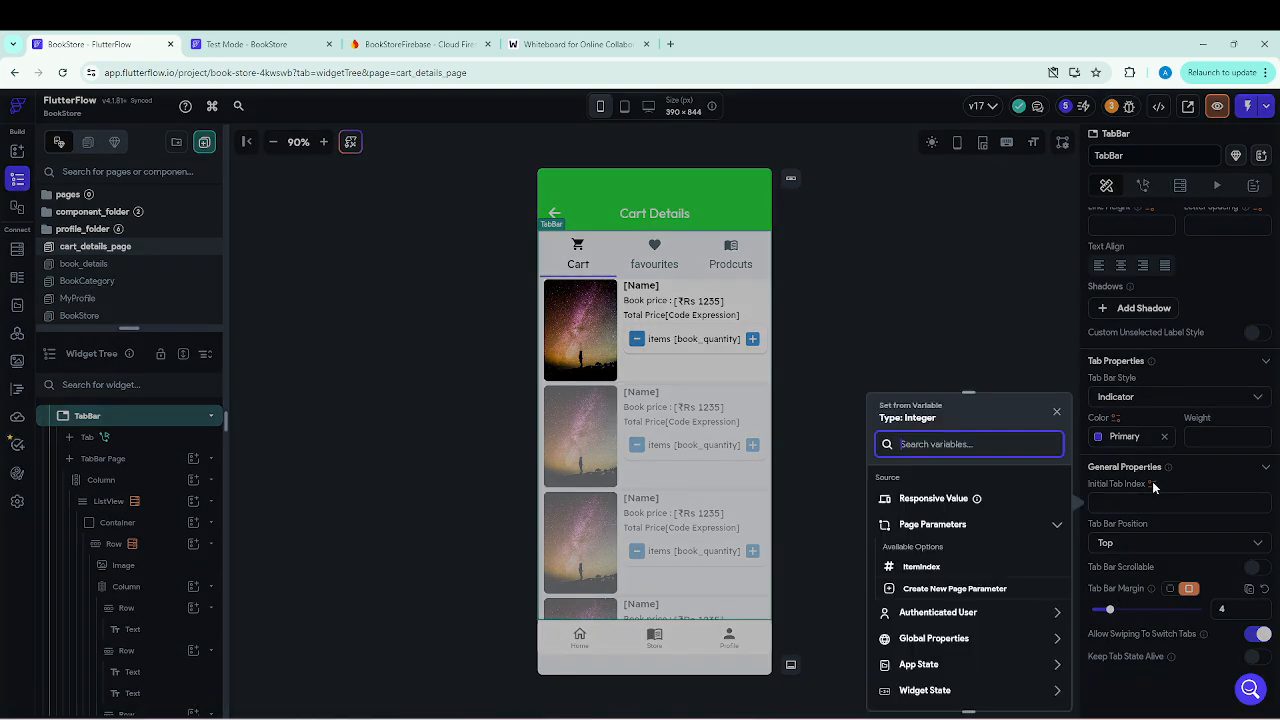
left_click(930, 568)
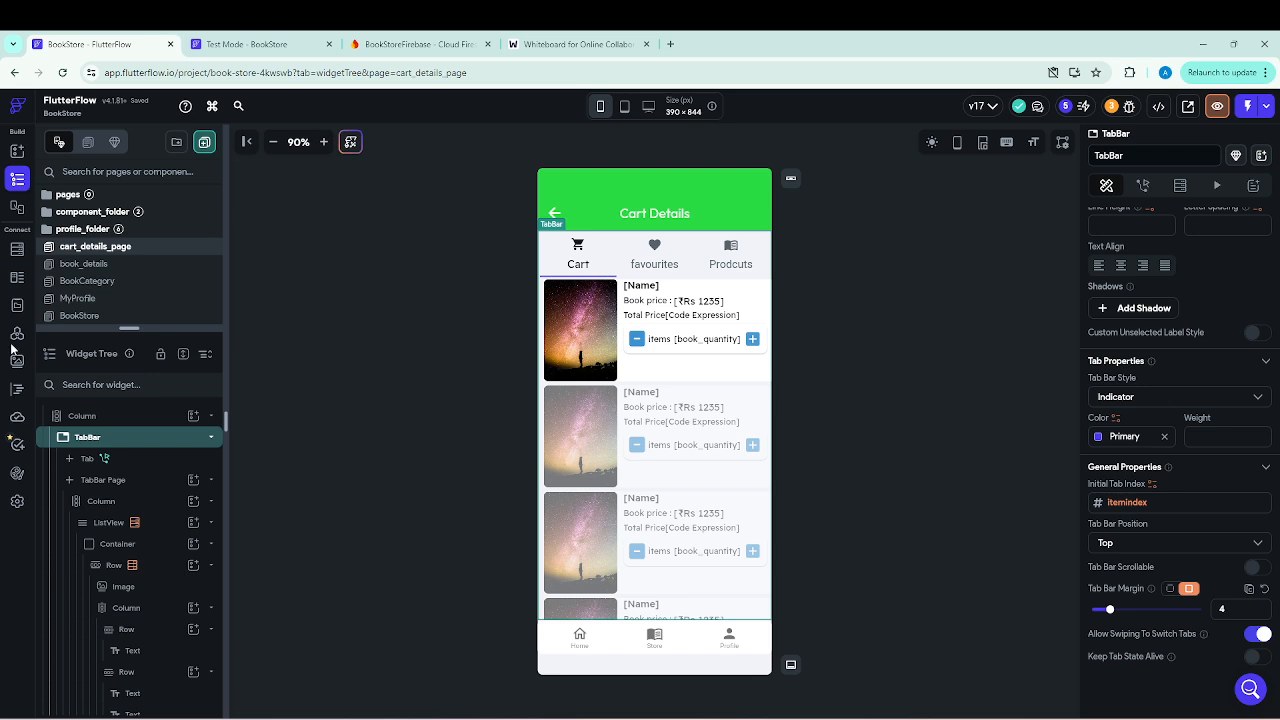
Enlarge the page list, open the book_details page and select its "My Favourite Items" button.
left_click_drag(130, 326, 130, 420)
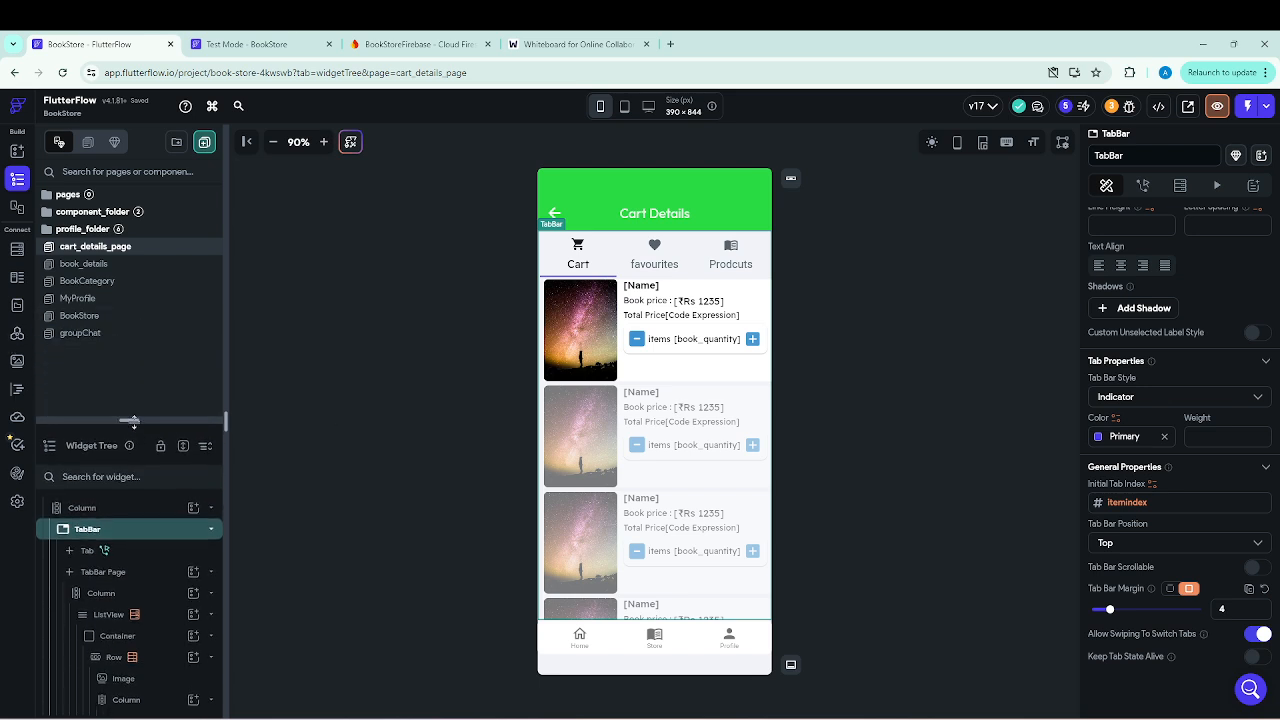
left_click(92, 266)
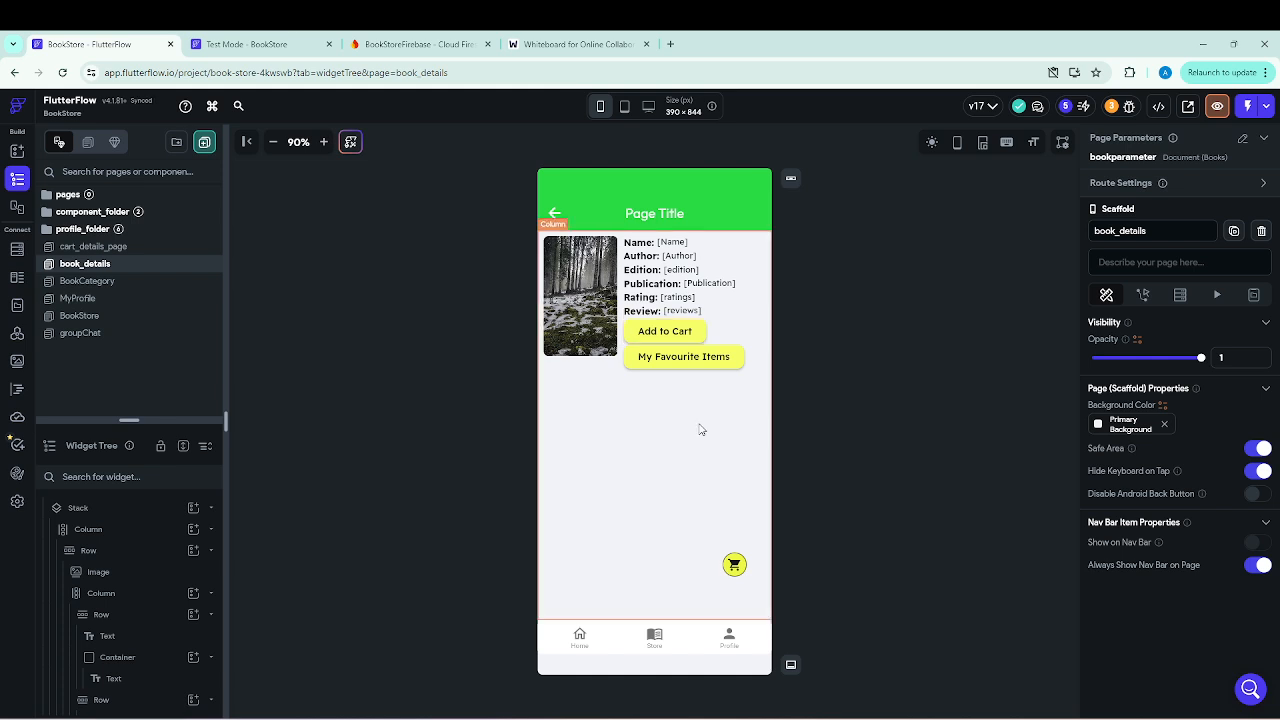
left_click(705, 360)
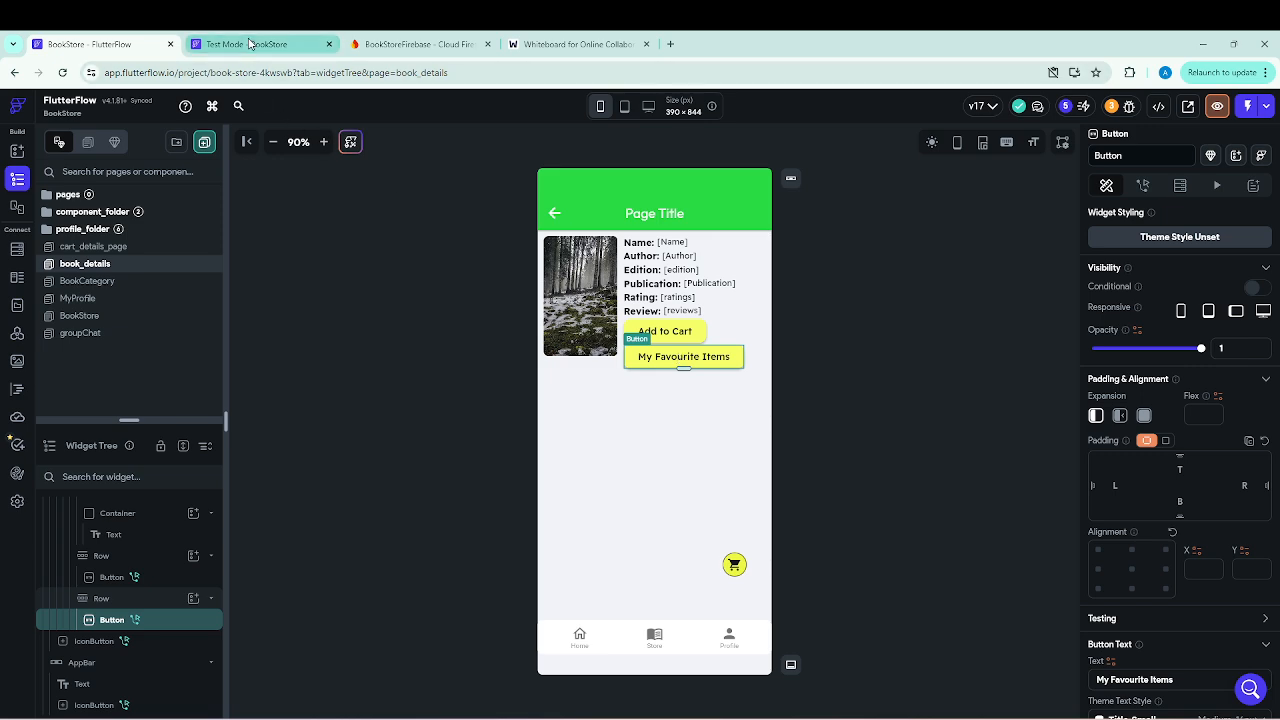
Check the order of the Cart Details tabs in the running test app, then return to the FlutterFlow editor.
left_click(249, 44)
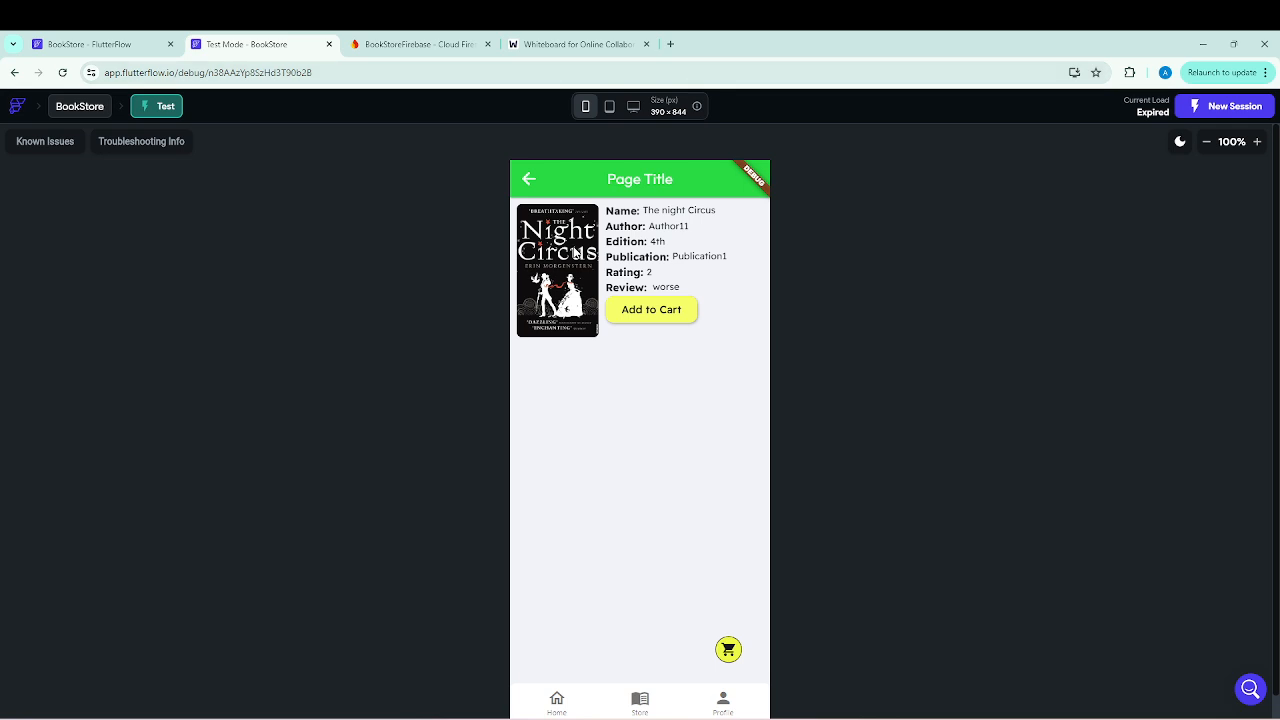
left_click(530, 181)
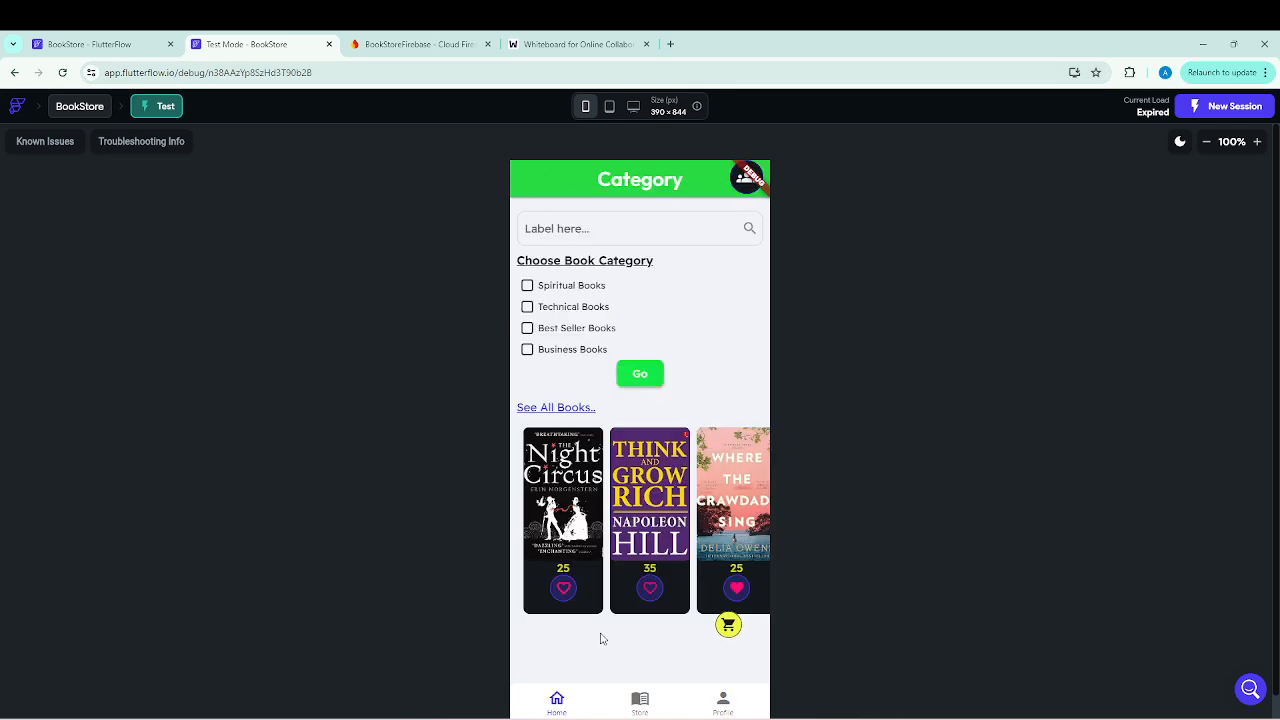
left_click(728, 625)
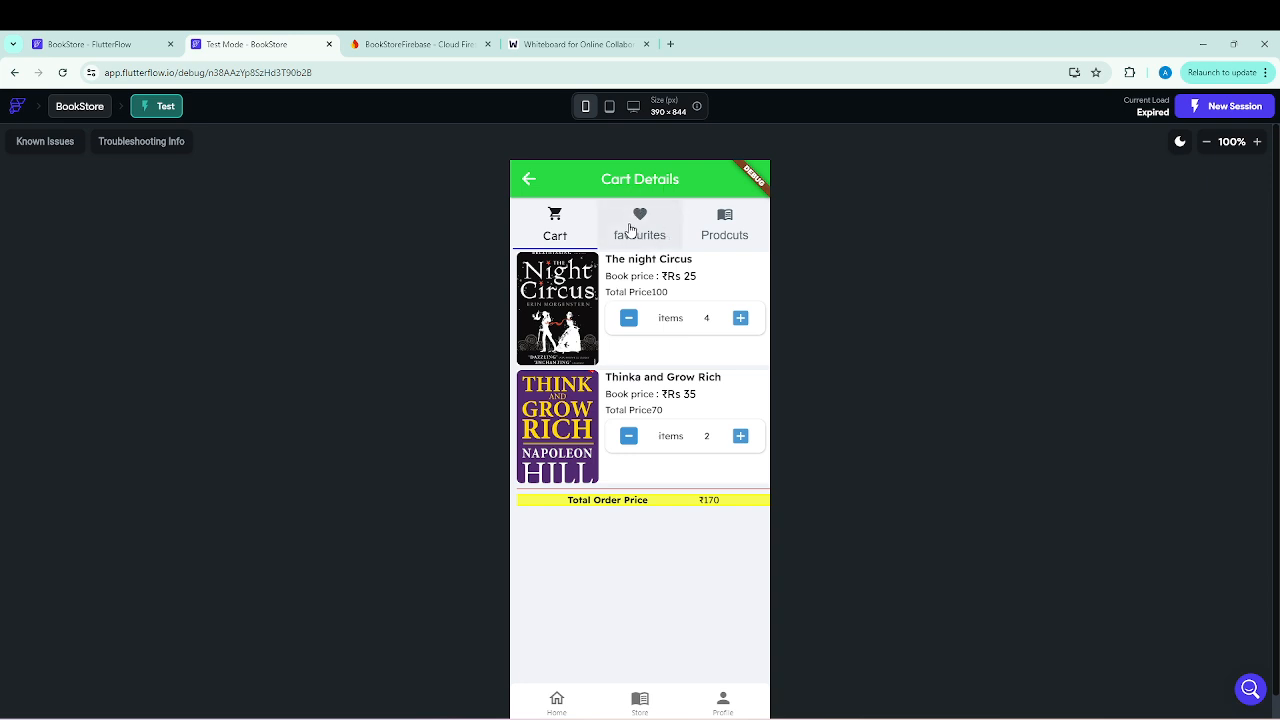
left_click(102, 46)
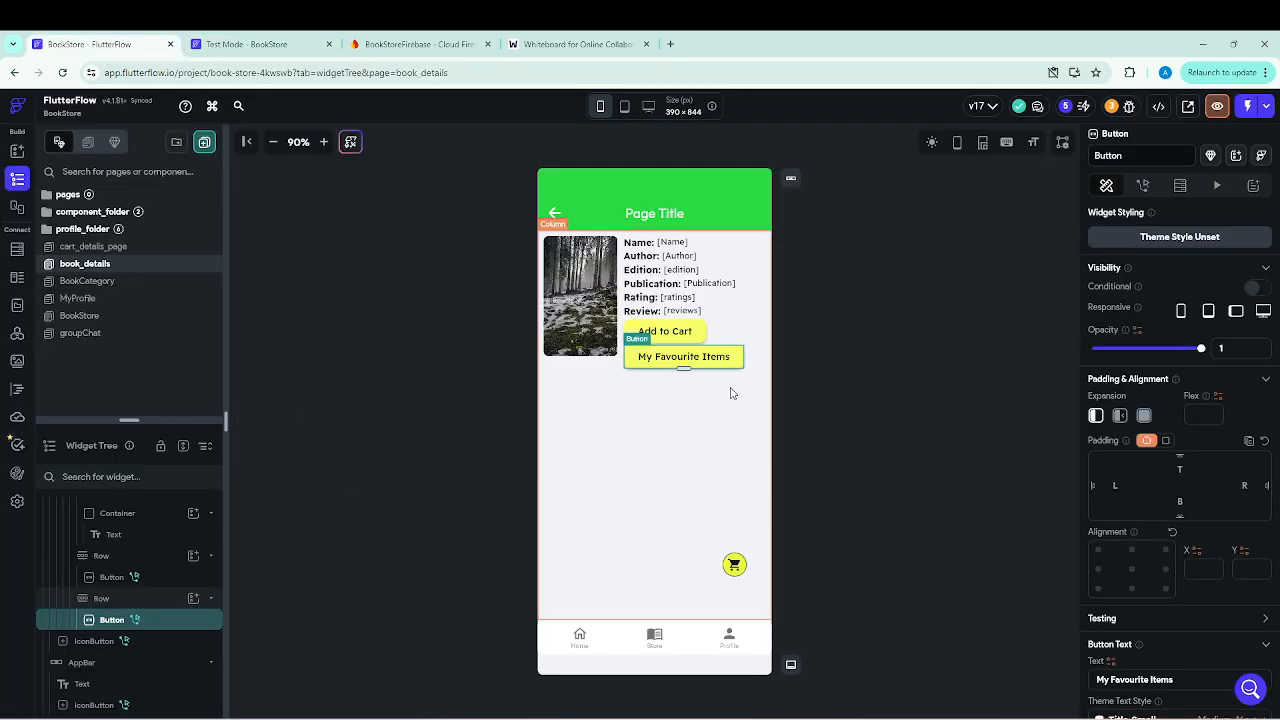
Delete the copied Create Document backend call from the "My Favourite Items" button's On Tap actions.
left_click(1146, 188)
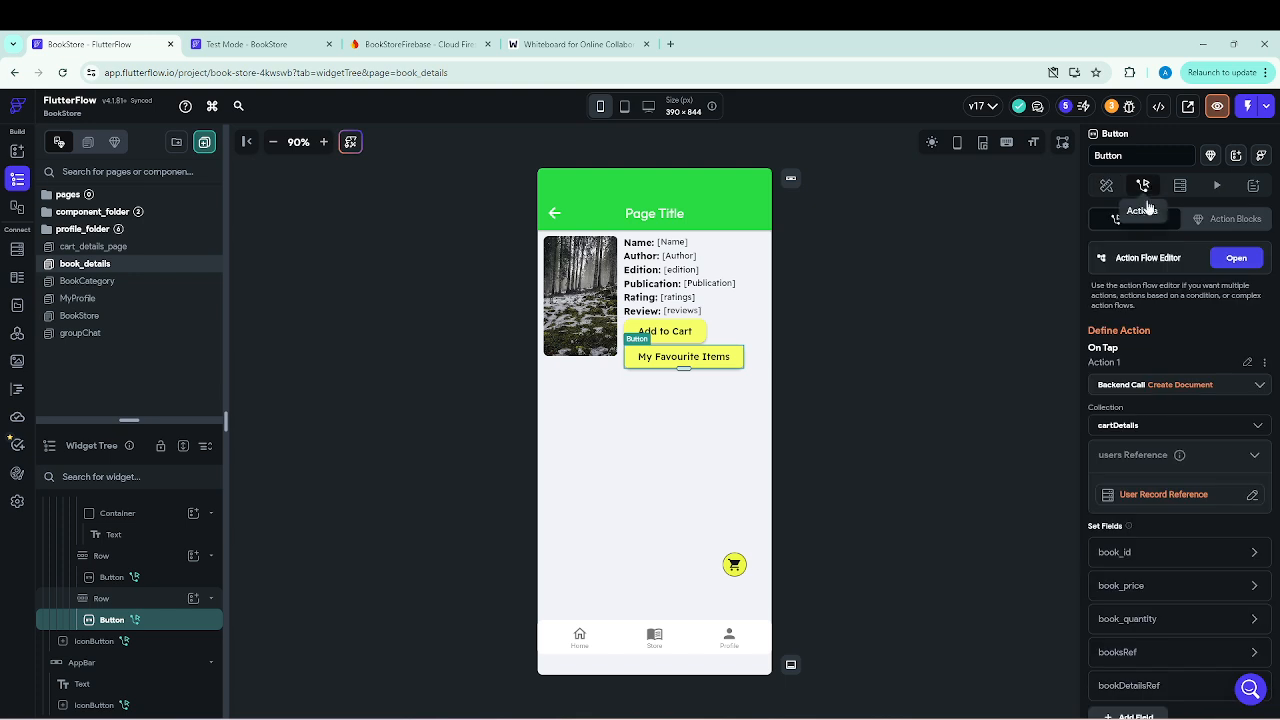
left_click(1236, 259)
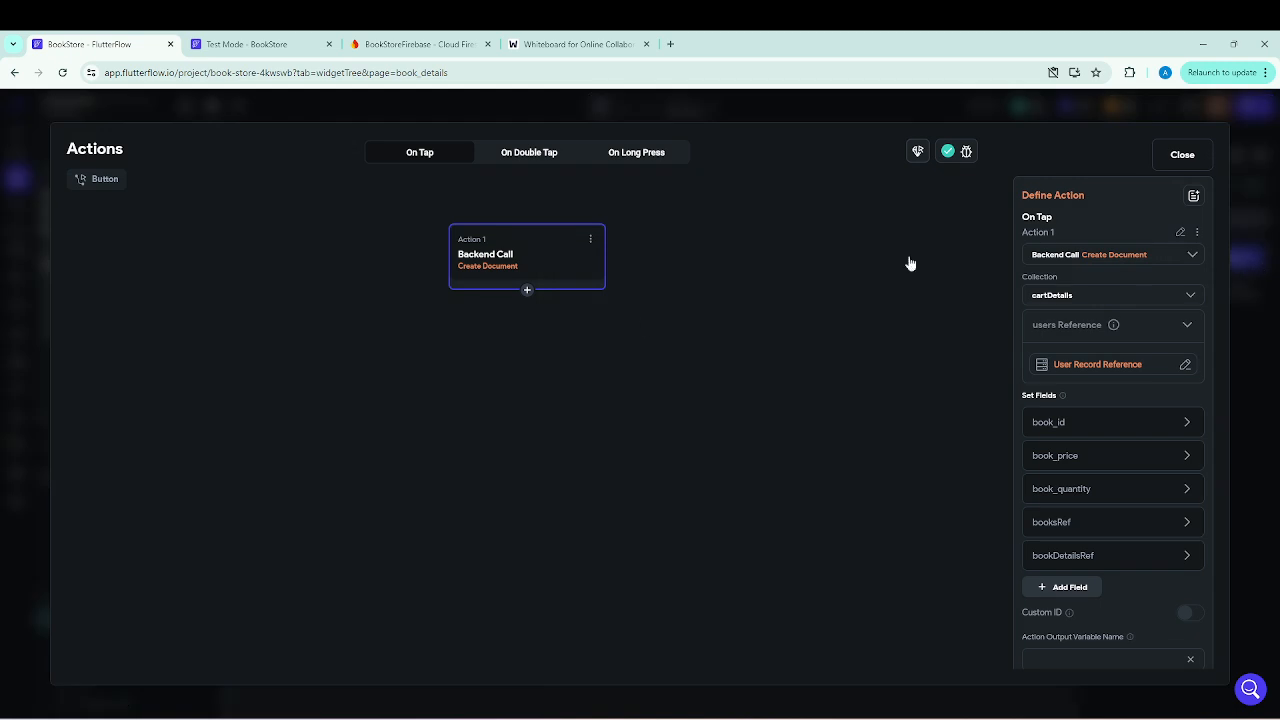
left_click(527, 291)
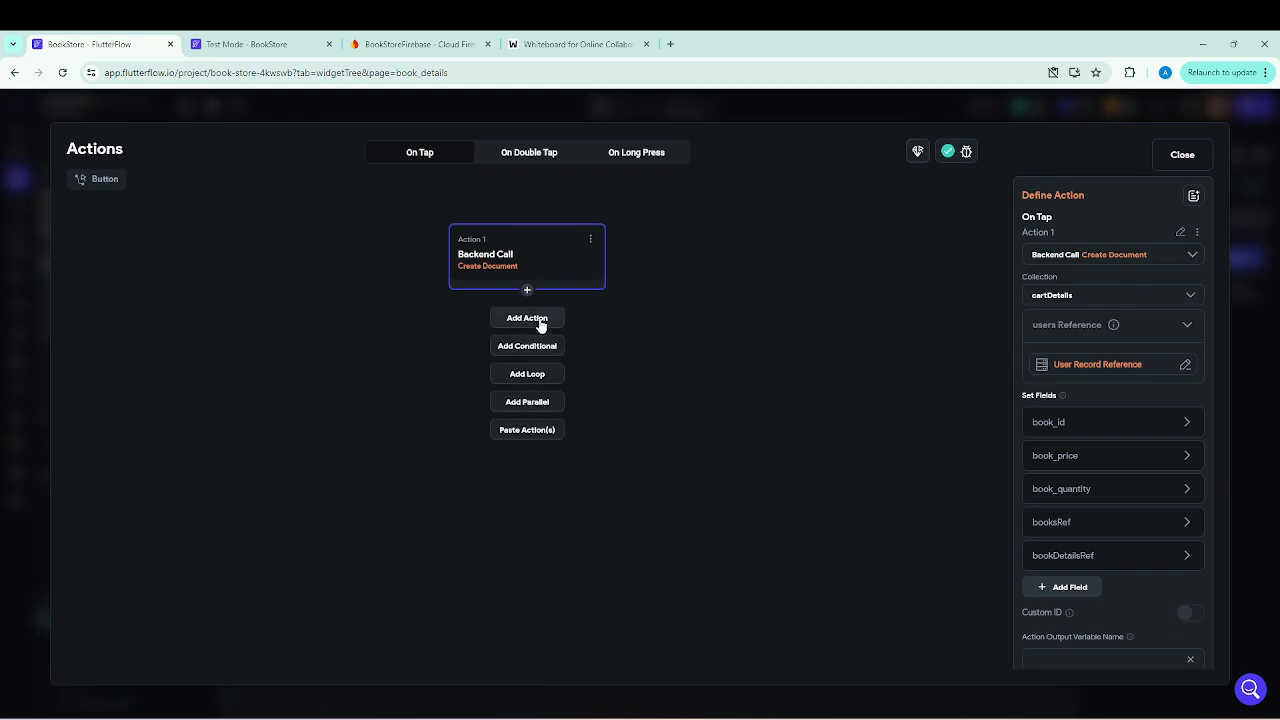
left_click(1187, 163)
left_click(1183, 160)
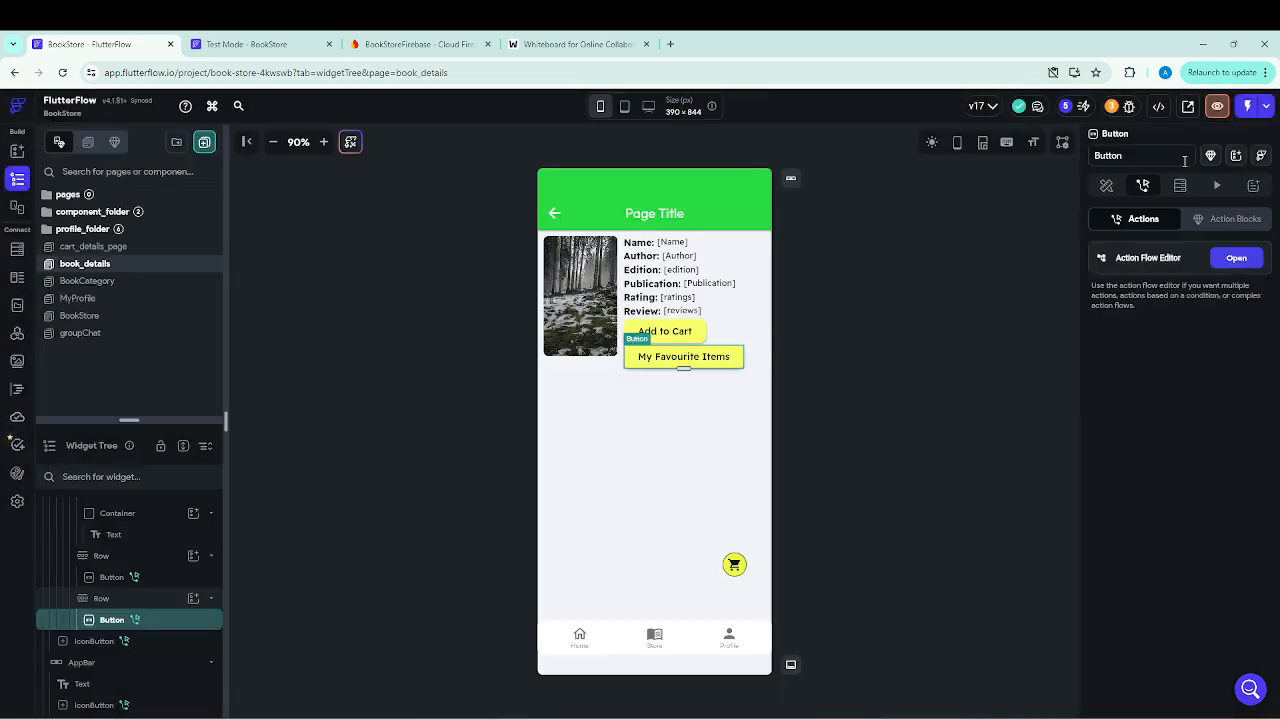
left_click(1236, 257)
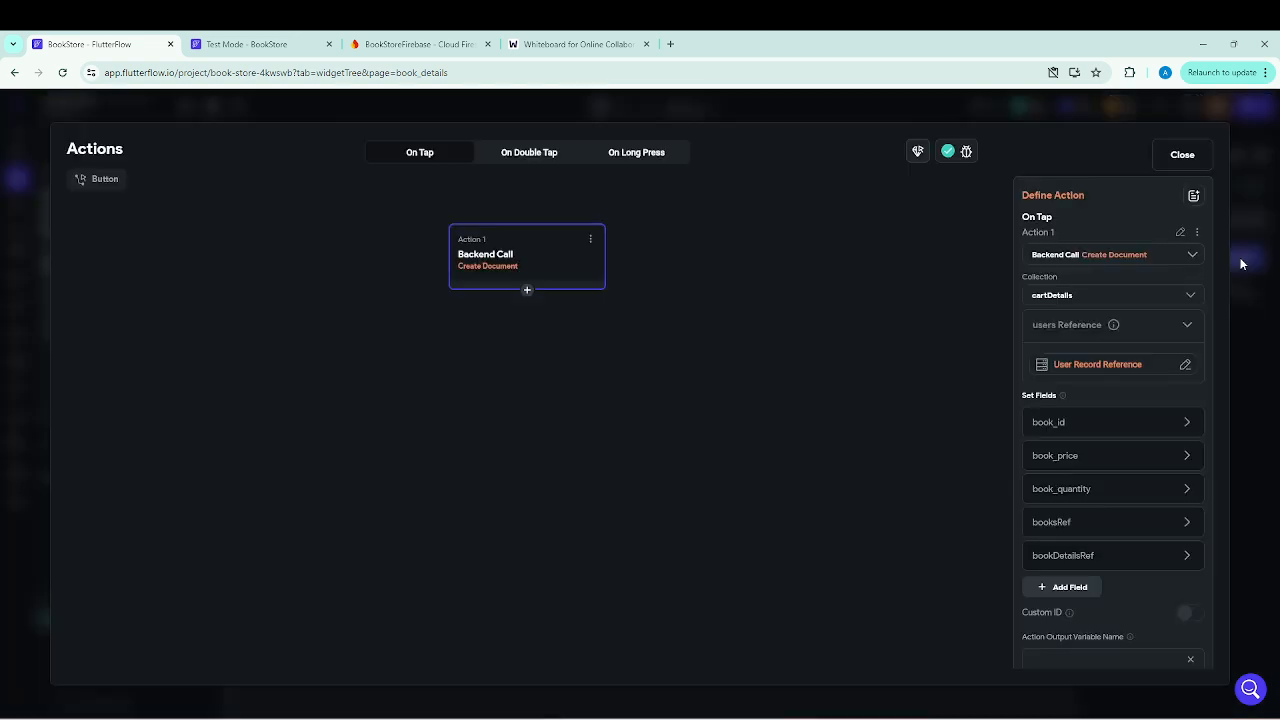
left_click(590, 240)
left_click(512, 343)
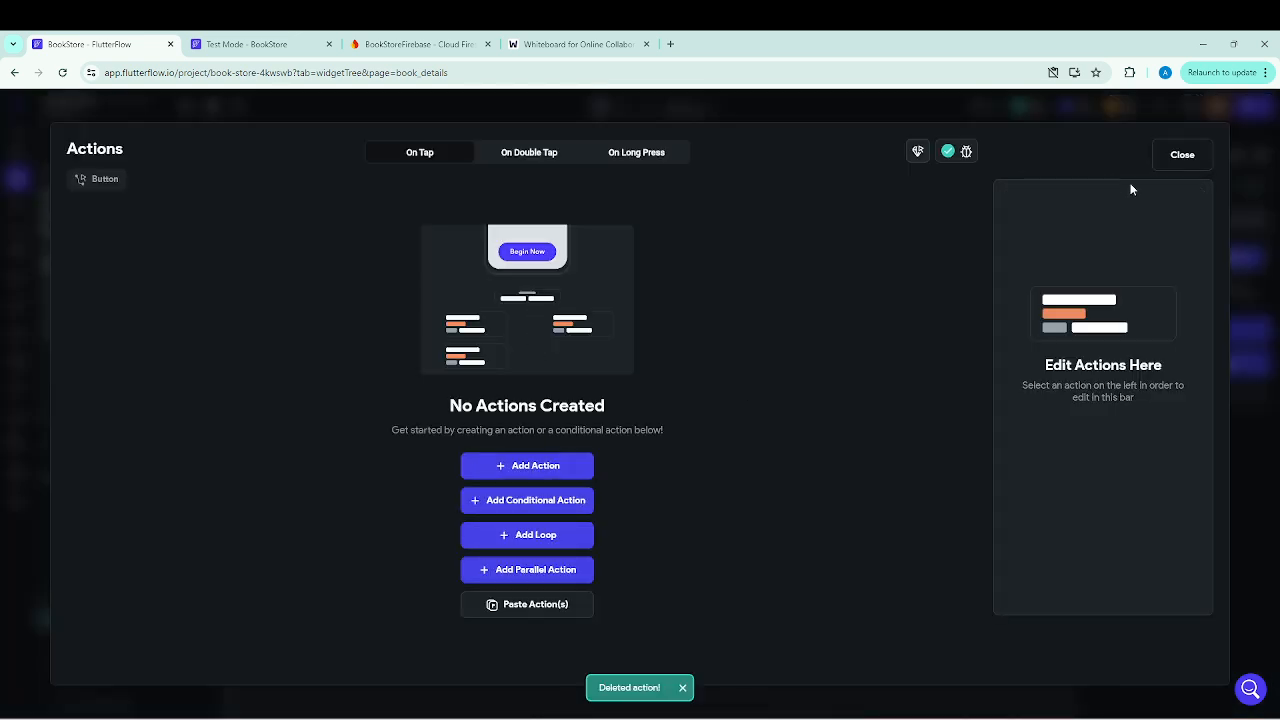
left_click(1190, 157)
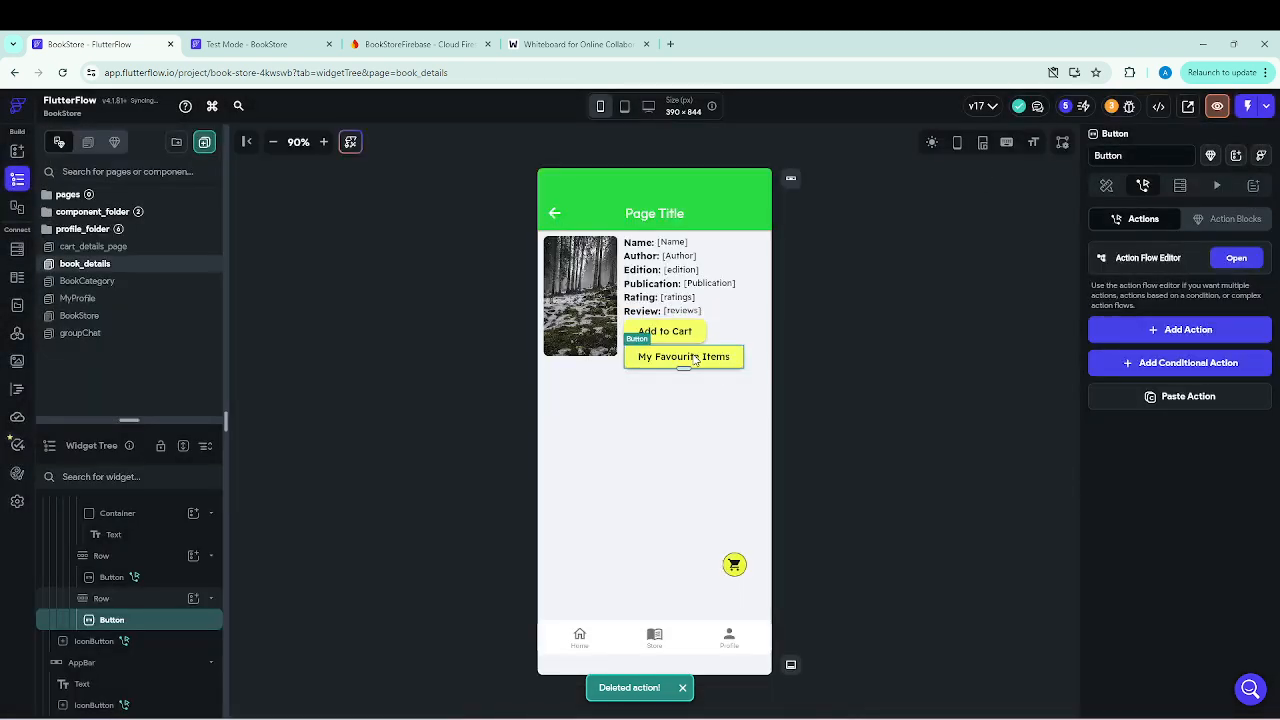
Add an On Tap action to the "My Favourite Items" button that navigates to the cart_details_page.
left_click(1205, 333)
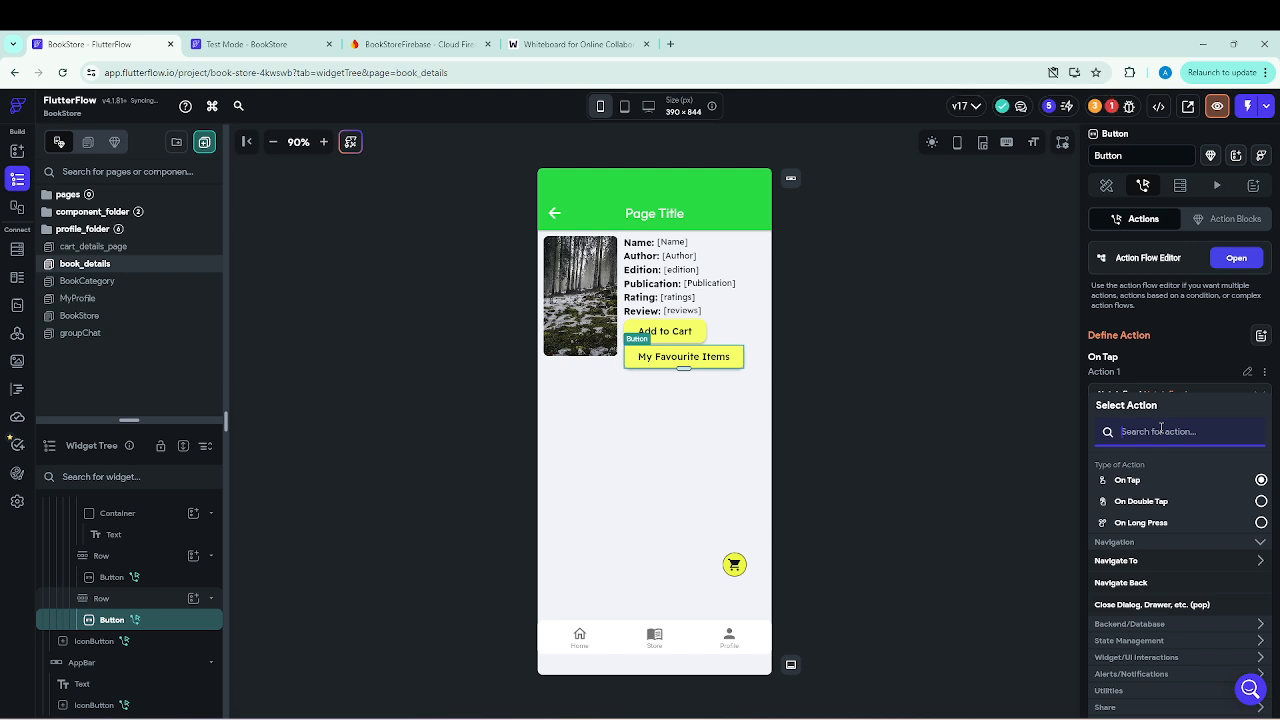
type("navigat")
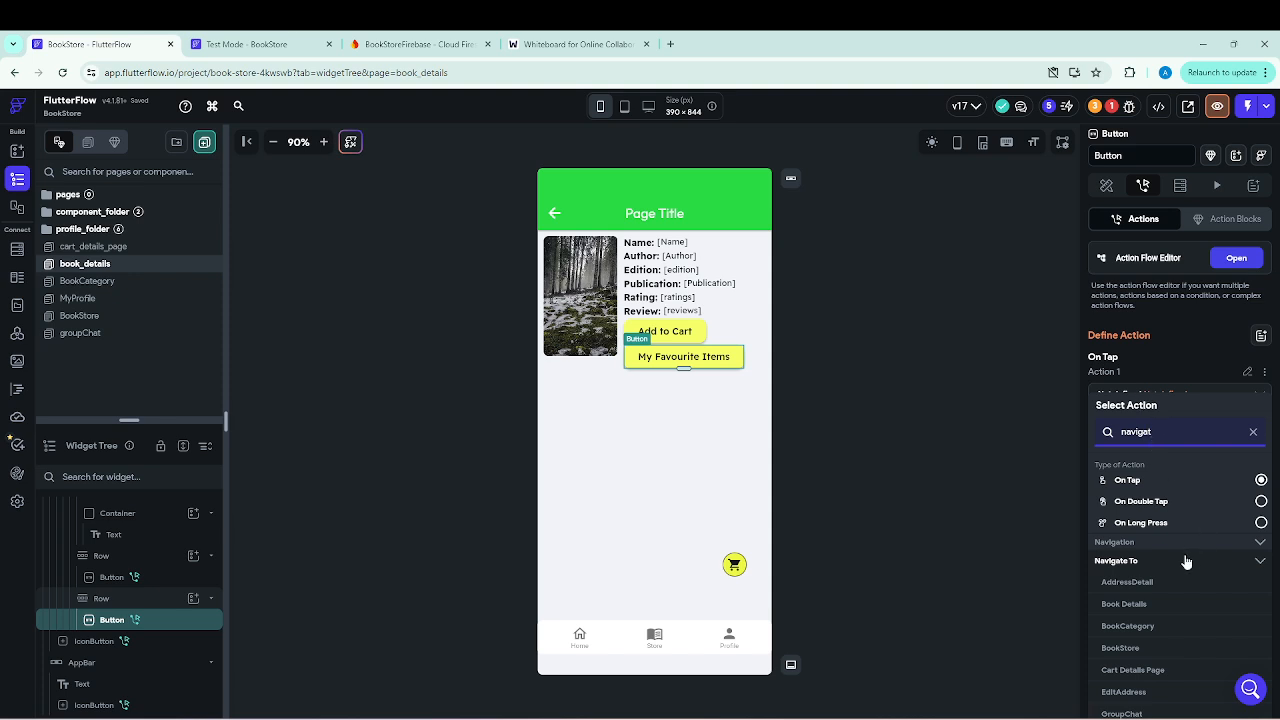
scroll(1186, 560, "down", 1)
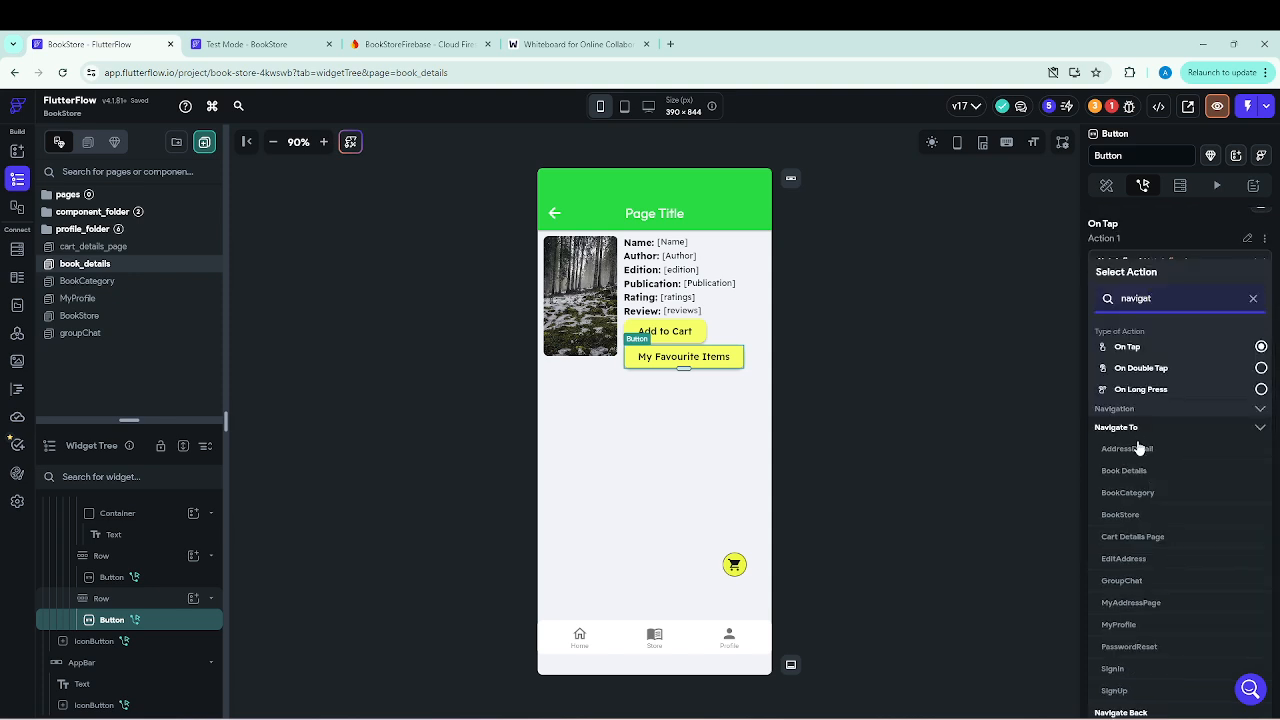
left_click(1133, 537)
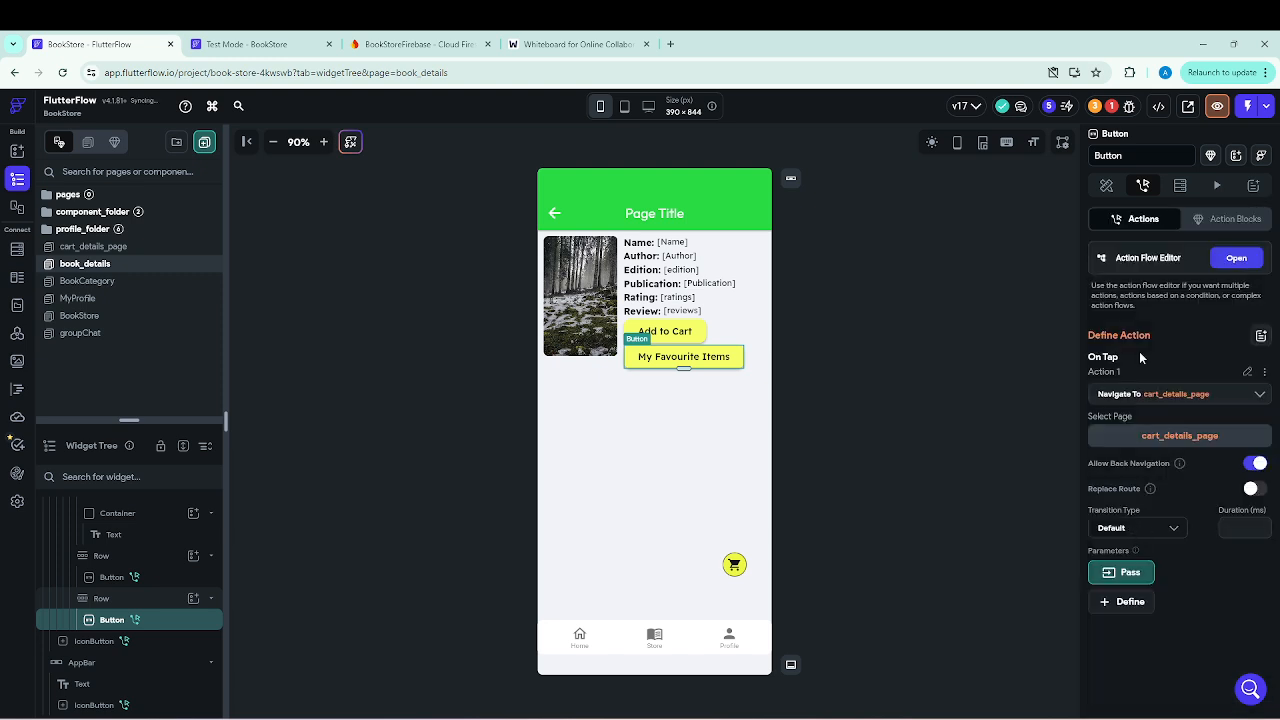
Pass the itemIndex parameter with value 1 in the button's navigation to the cart_details_page.
left_click(1133, 578)
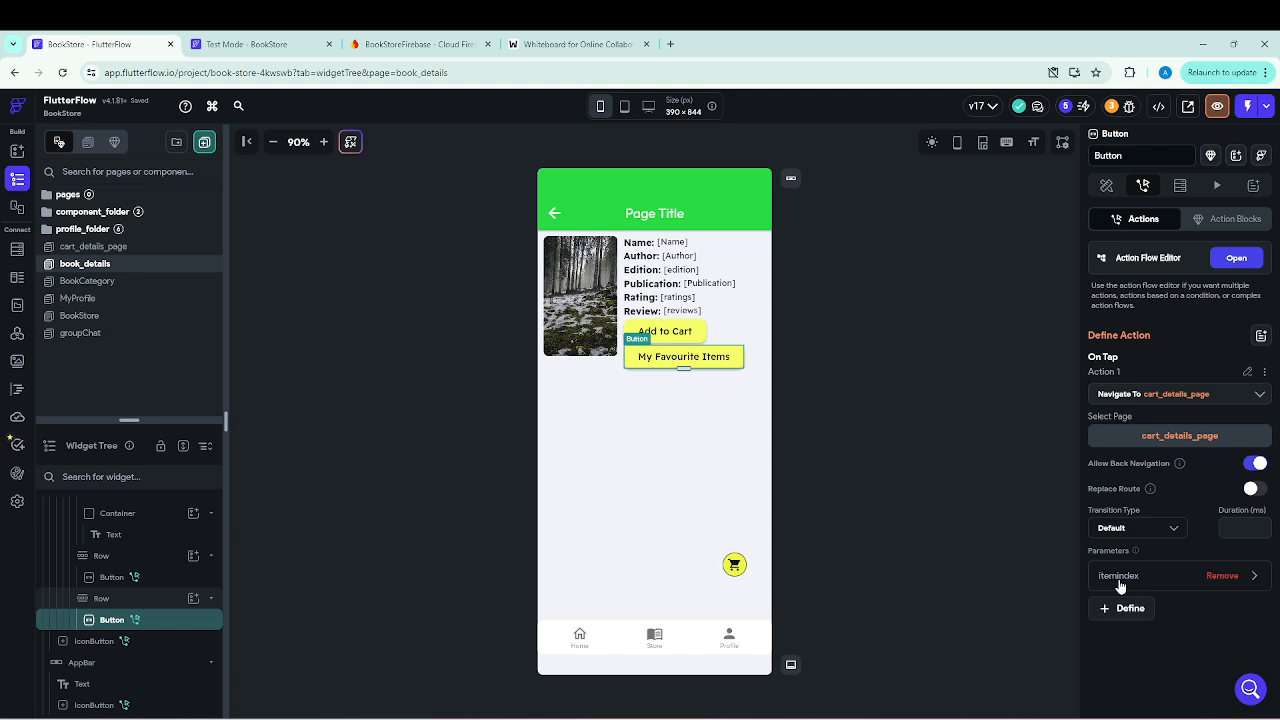
left_click(1254, 576)
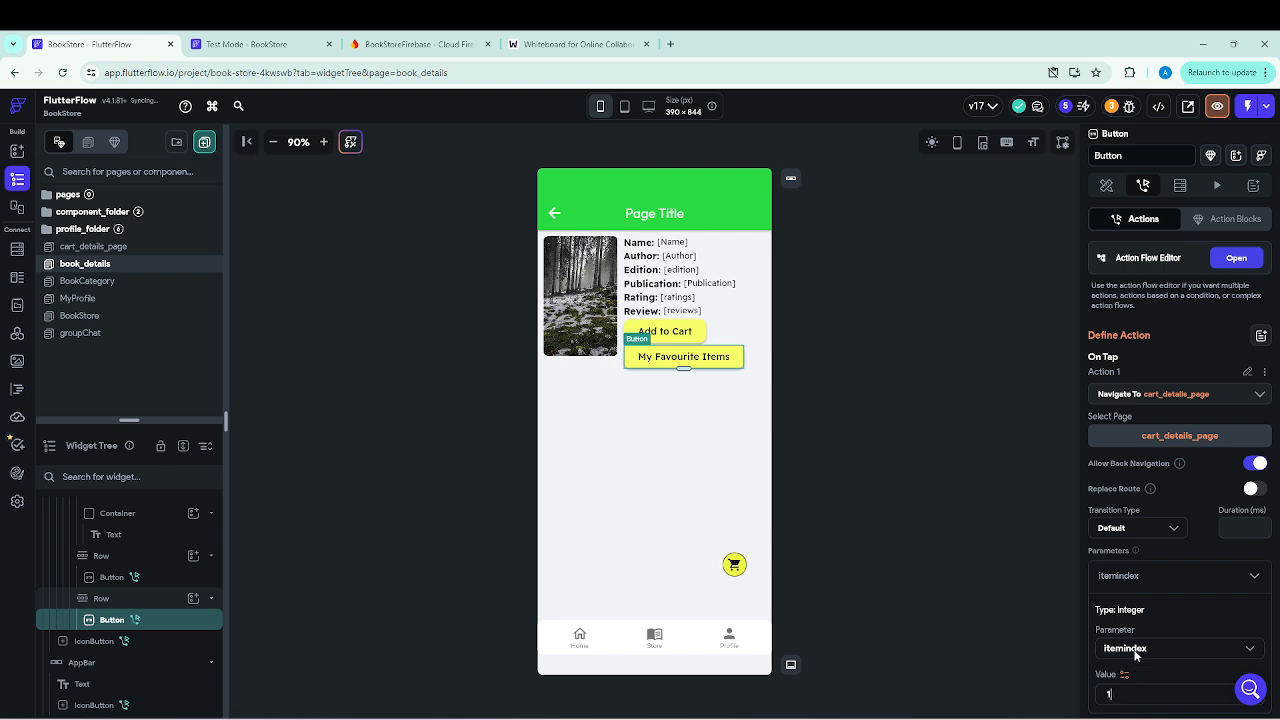
scroll(1130, 640, "down", 1)
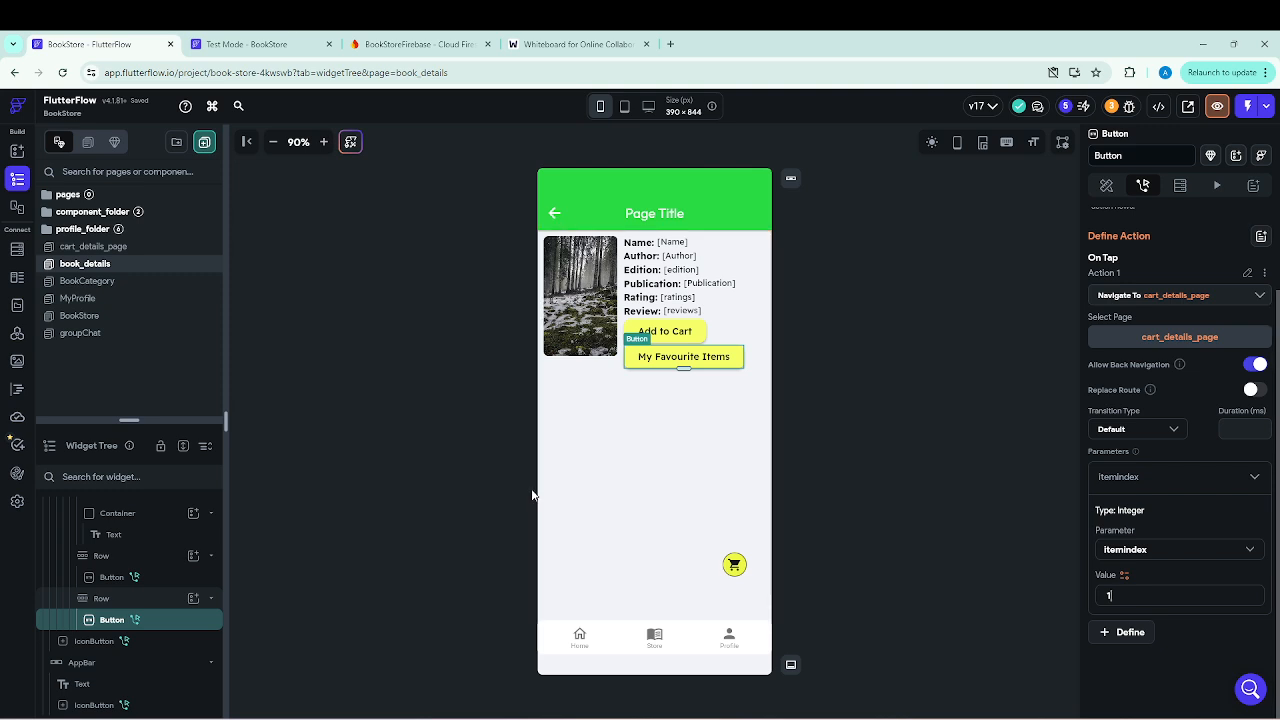
Pass the itemIndex parameter with value 0 in the book_details cart icon button's navigation to the cart_details_page.
left_click(736, 566)
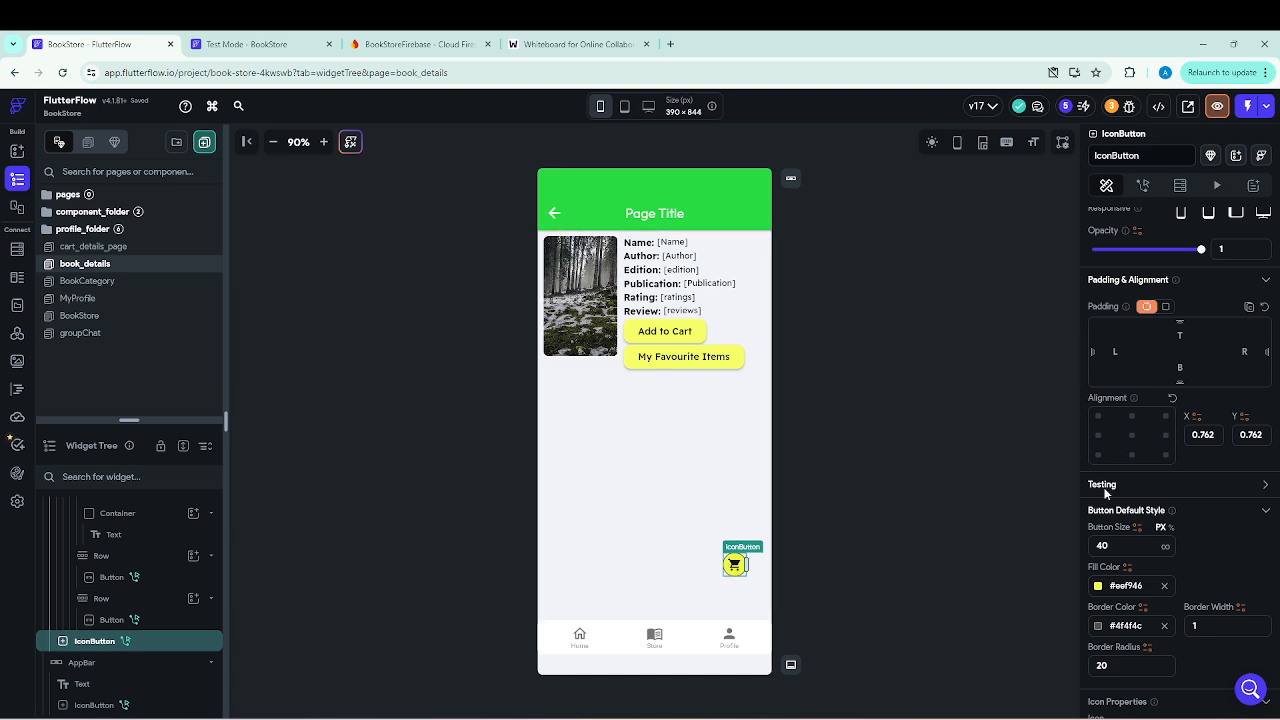
scroll(1106, 462, "up", 2)
left_click(1143, 187)
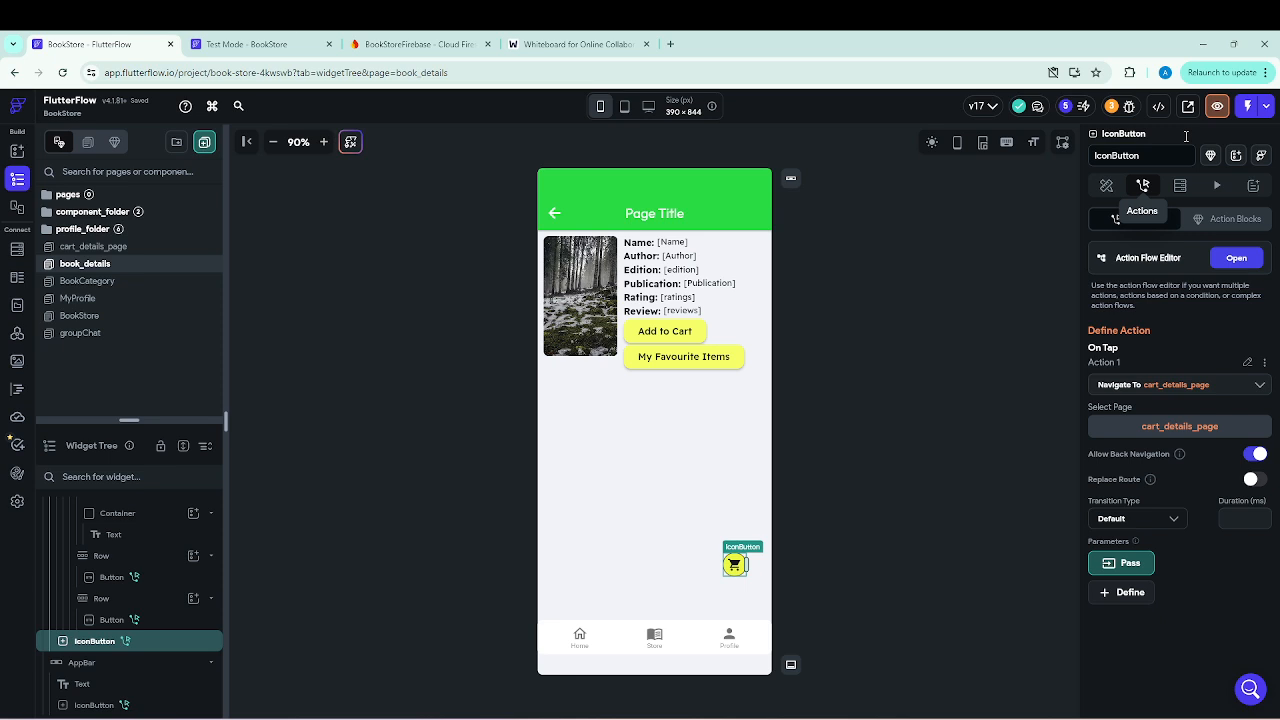
left_click(1125, 566)
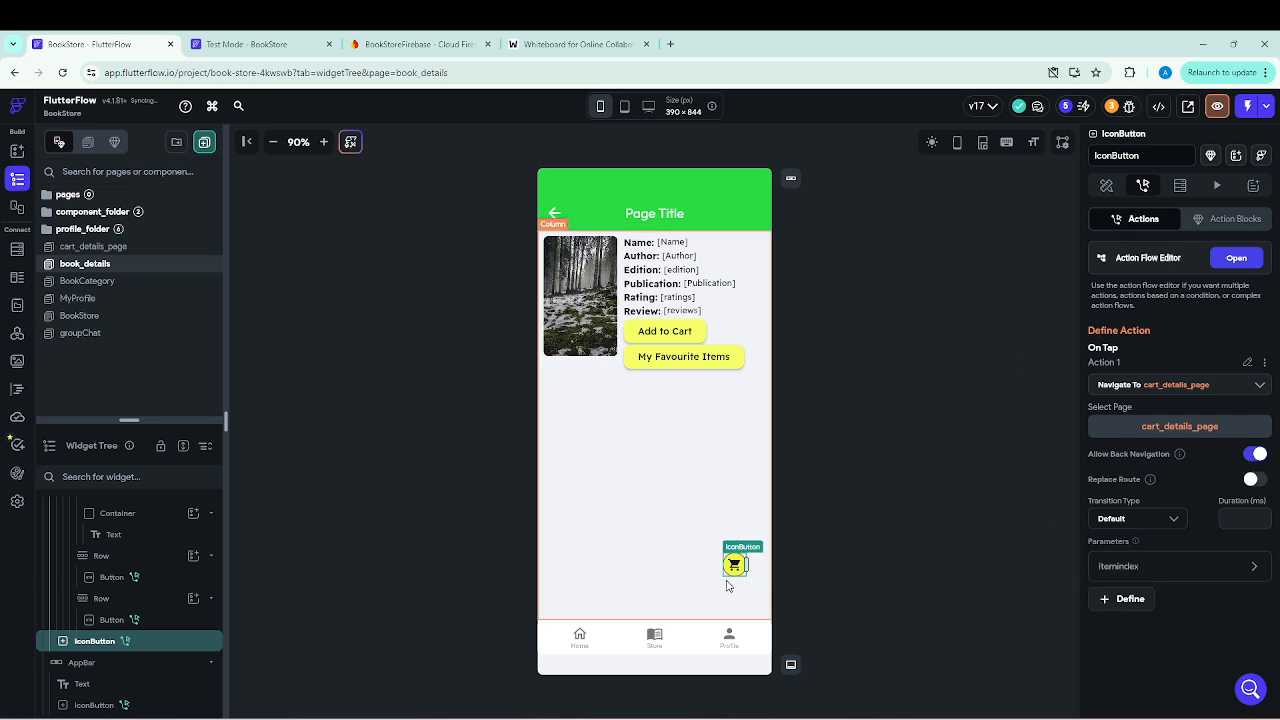
left_click(1256, 567)
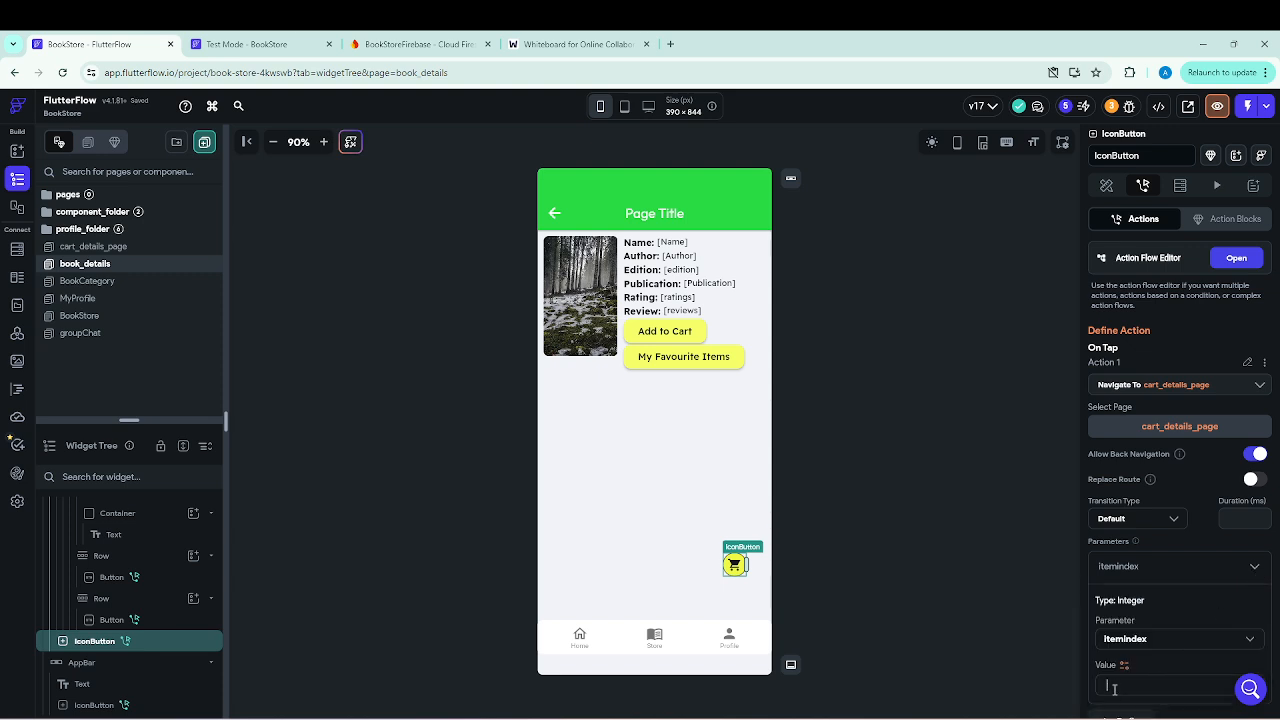
type("0")
scroll(1120, 660, "down", 1)
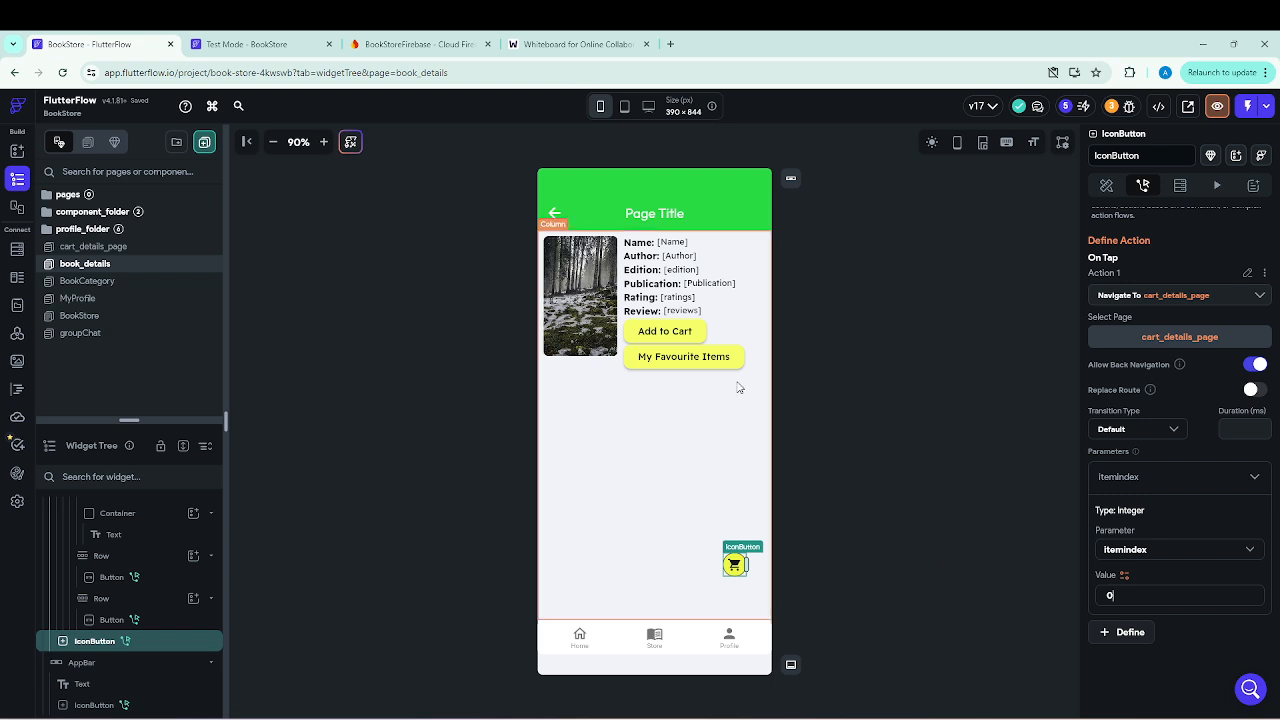
On the BookCategory page, pass itemIndex with value 0 in the cart icon button's navigation to the cart_details_page.
left_click(88, 282)
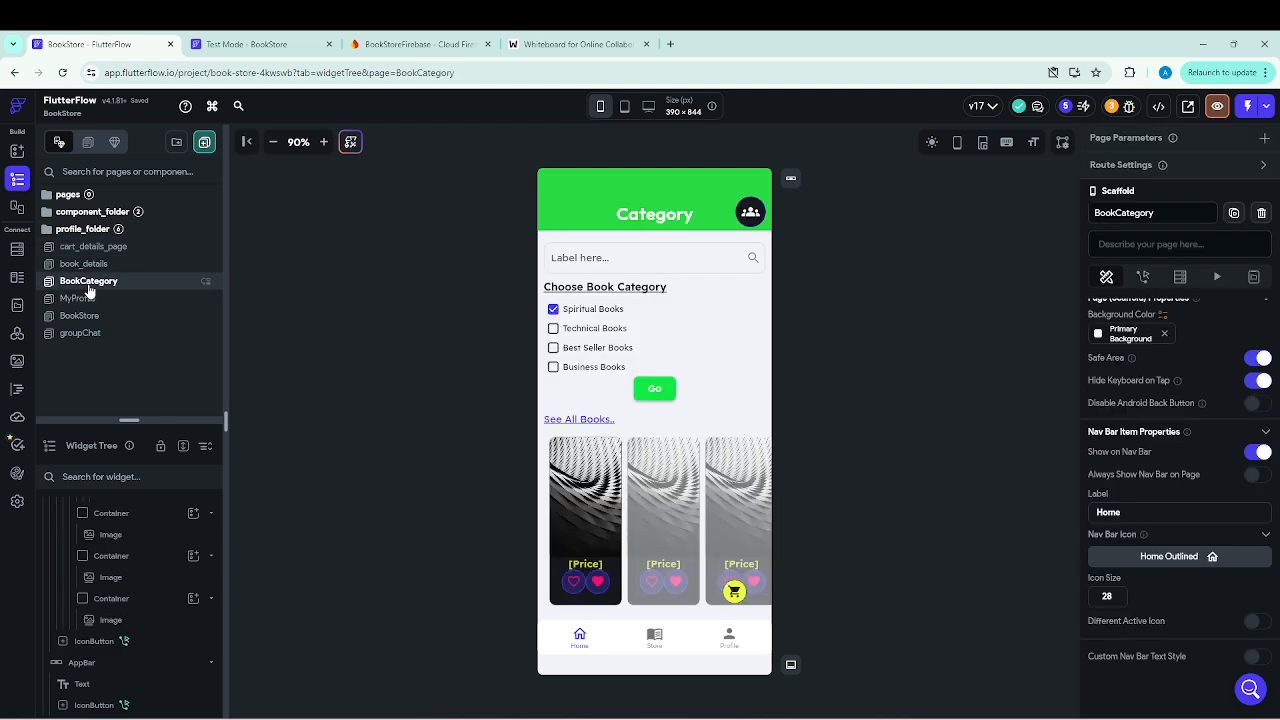
left_click(735, 593)
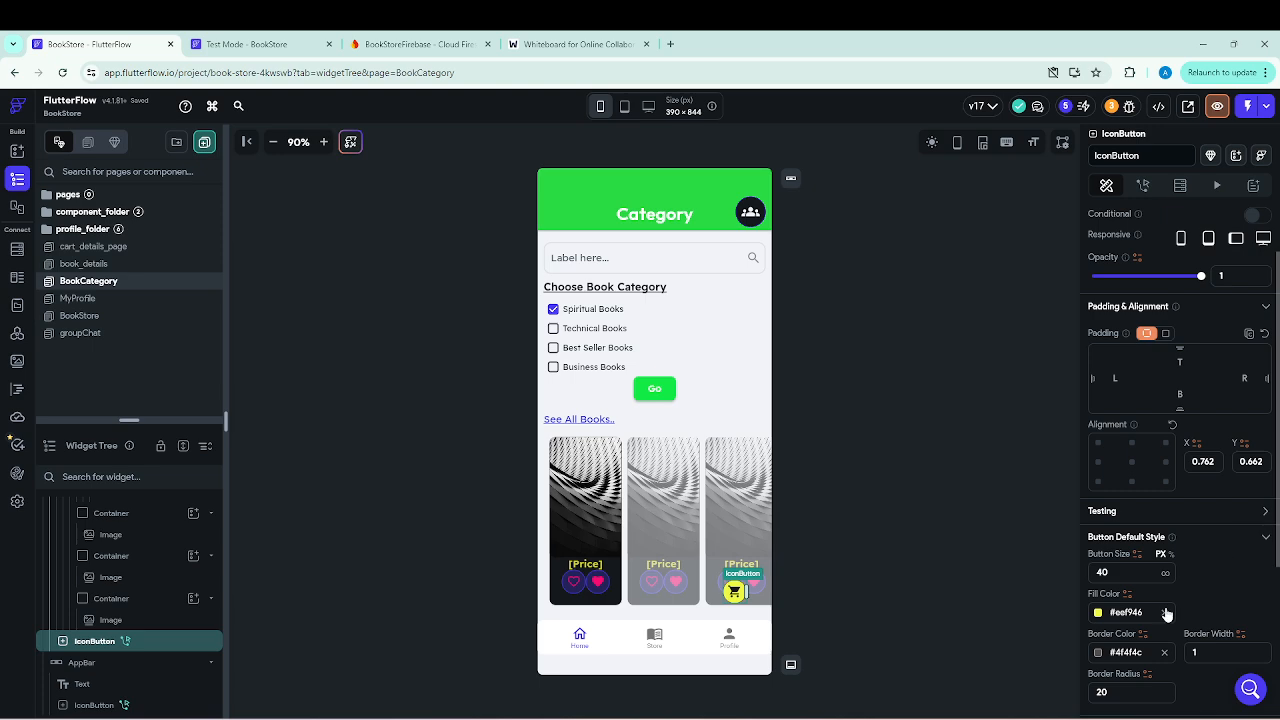
scroll(1166, 560, "down", 3)
scroll(1161, 578, "up", 5)
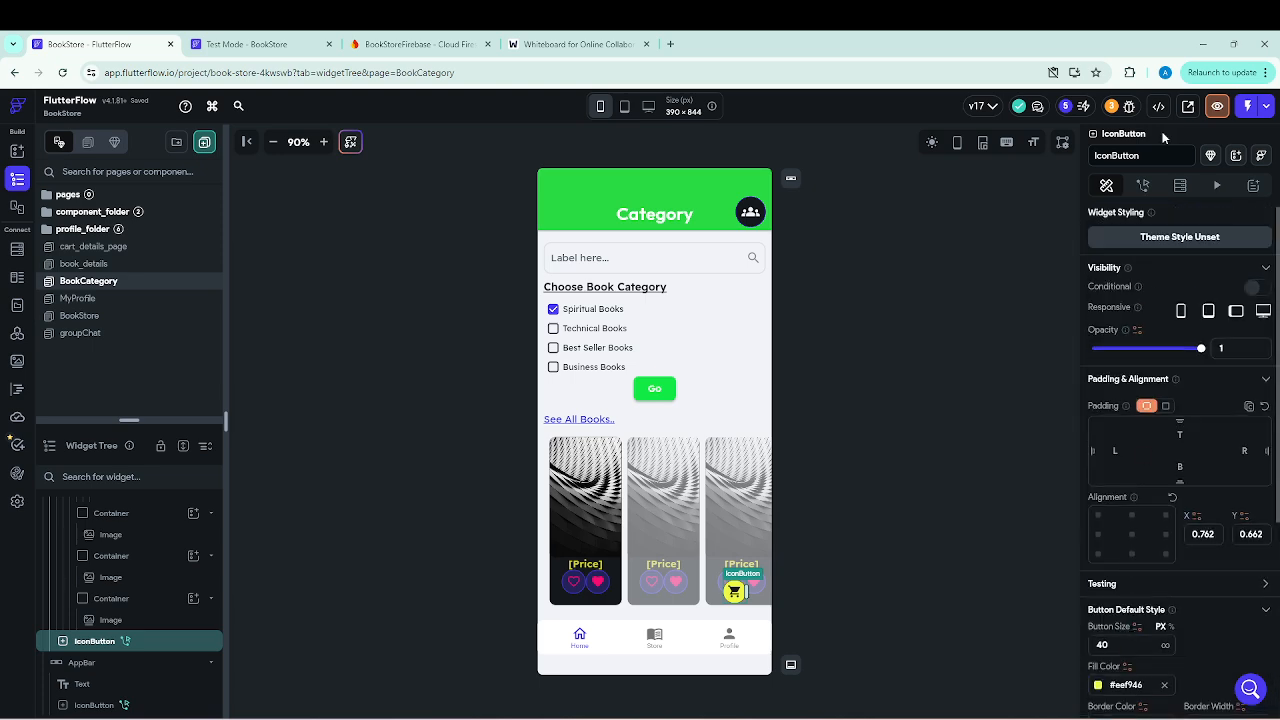
left_click(1143, 186)
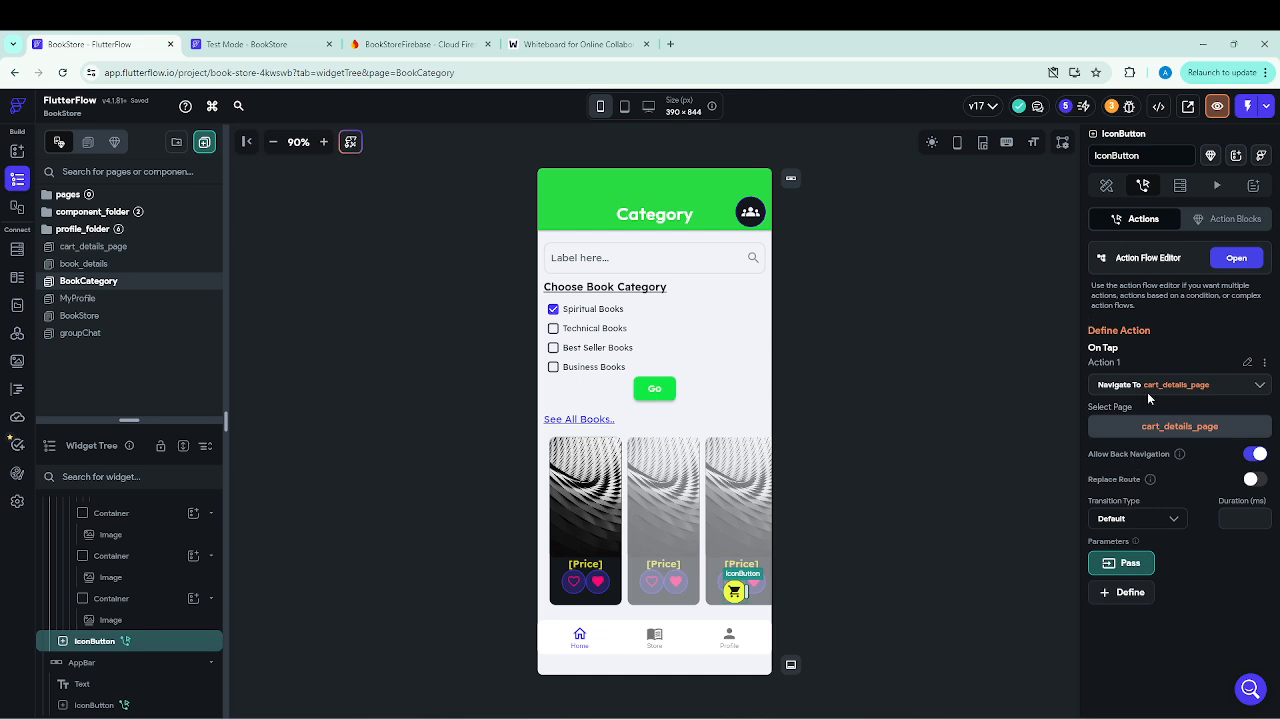
left_click(1131, 566)
left_click(1255, 568)
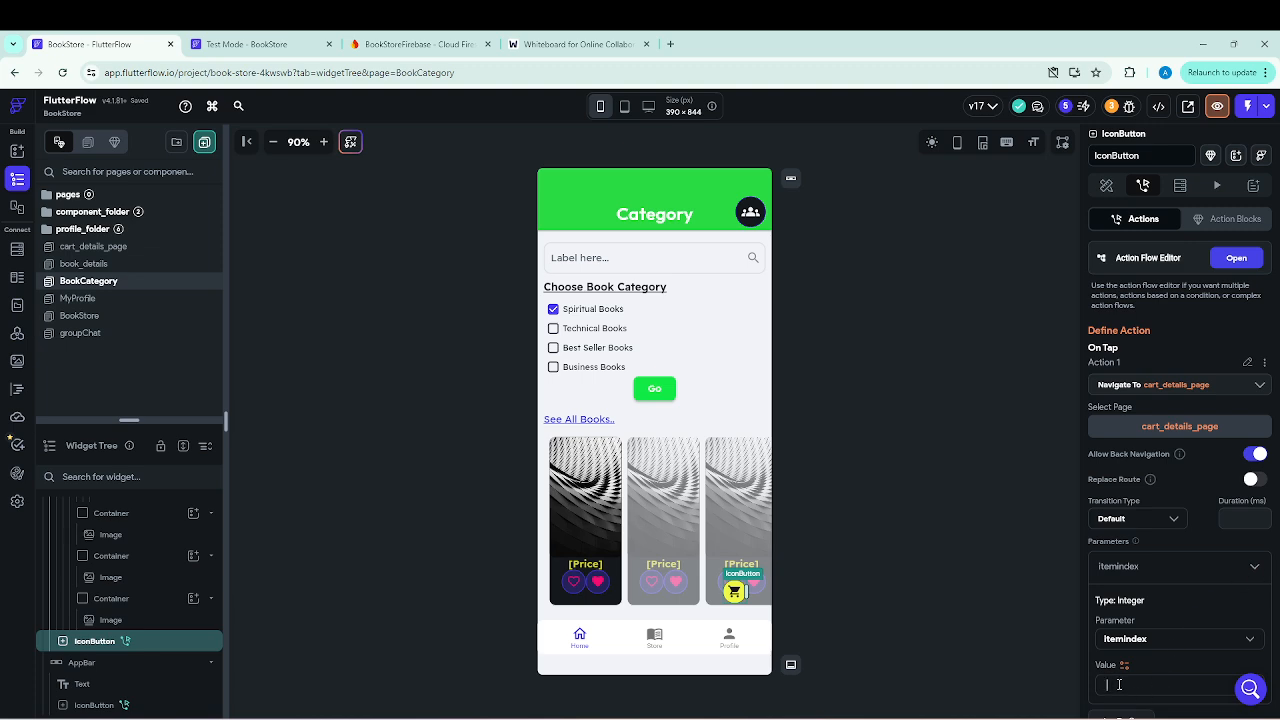
type("0")
scroll(1270, 620, "down", 2)
left_click(980, 580)
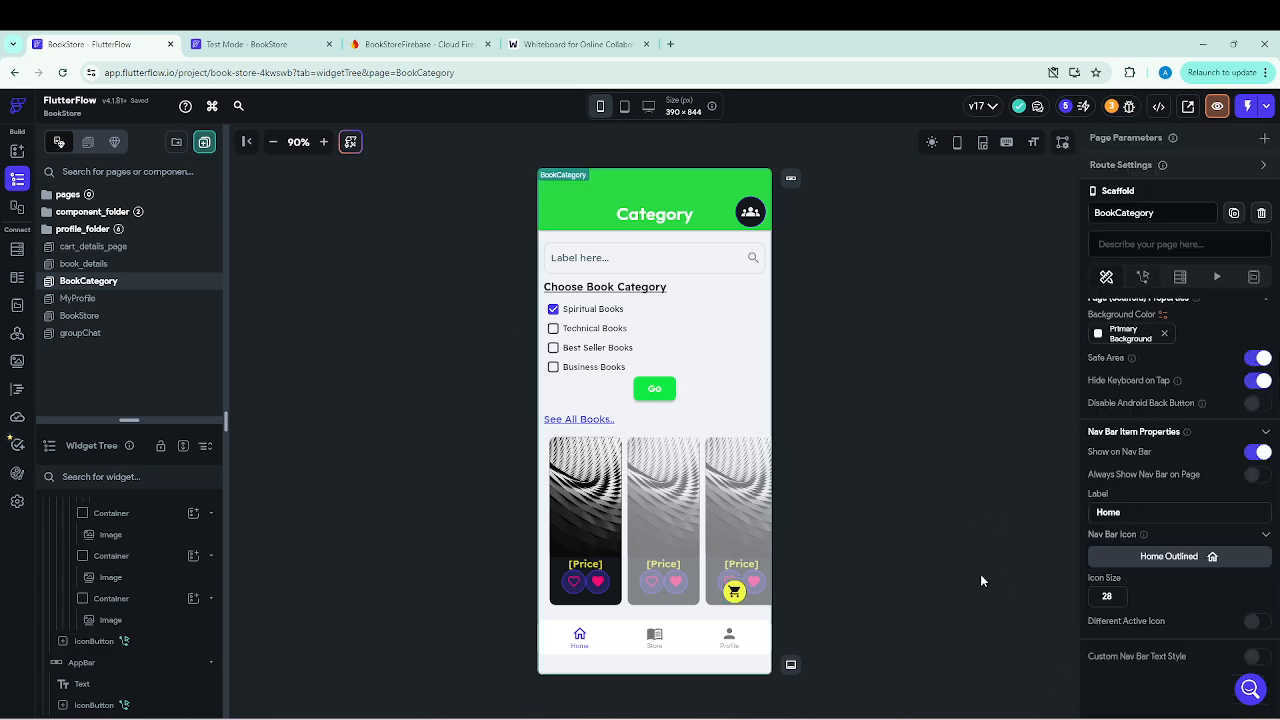
Switch to the running test app, browse the book list on the Category page and mark The Night Circus as a favourite.
left_click(255, 44)
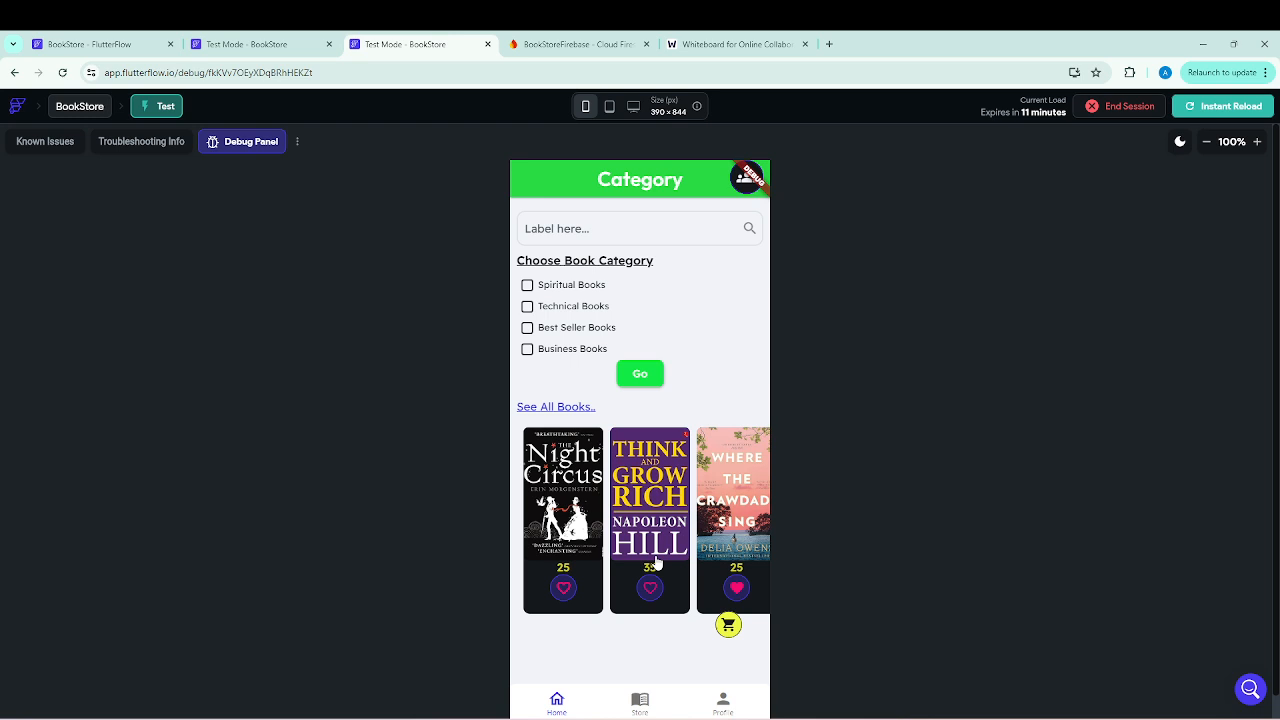
left_click_drag(731, 514, 503, 518)
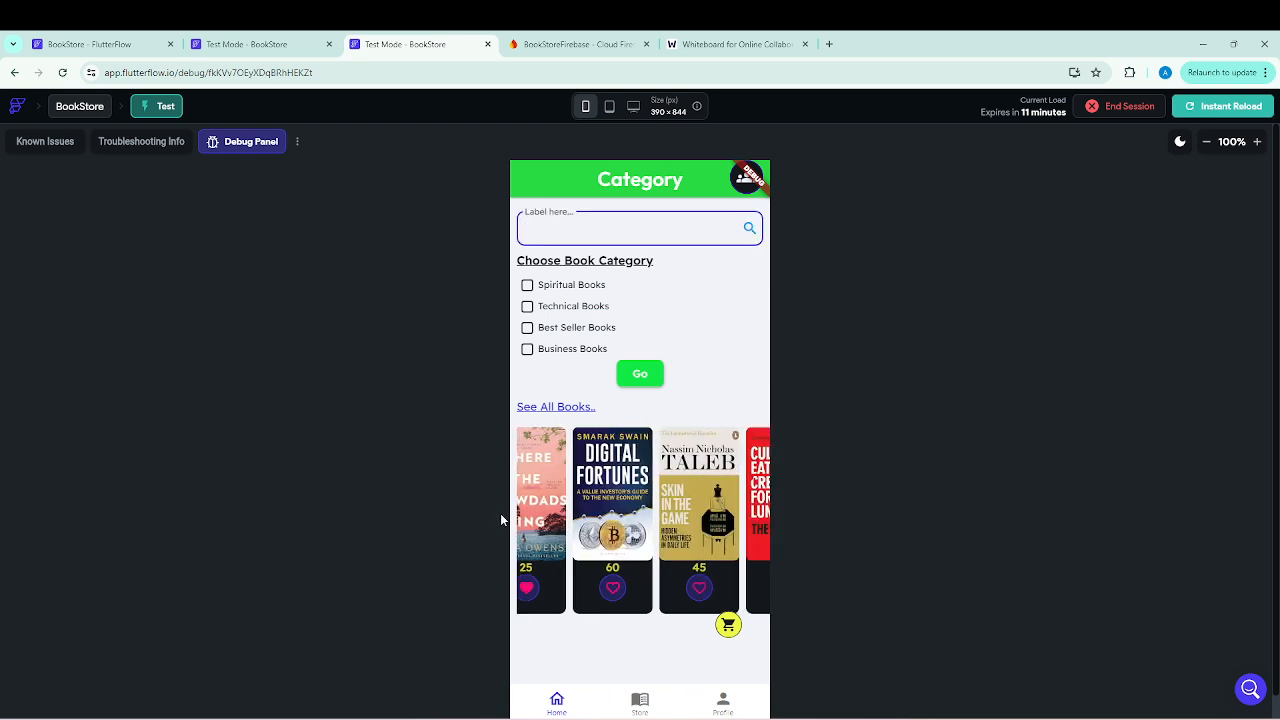
left_click_drag(707, 517, 513, 520)
left_click_drag(645, 513, 842, 532)
left_click_drag(579, 532, 718, 536)
left_click(565, 589)
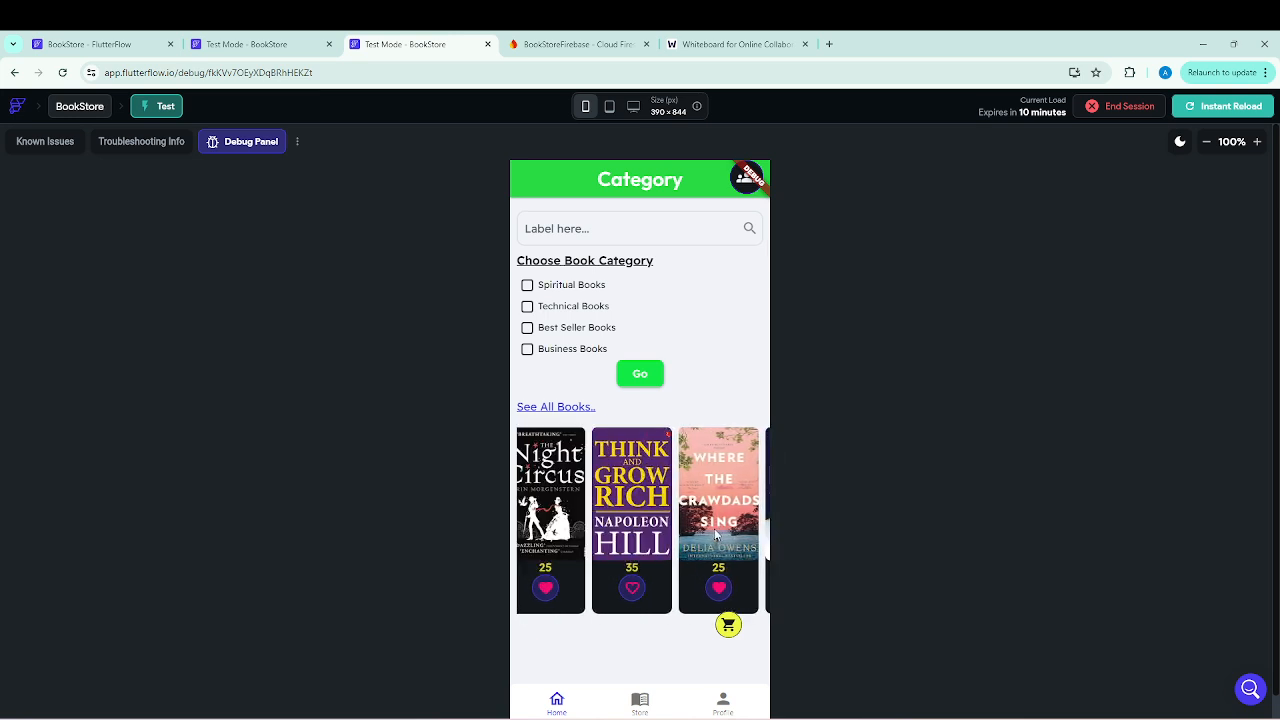
Test the Category page's cart icon and the "My Favourite Items" button on The Night Circus's details page, returning after each.
left_click(727, 626)
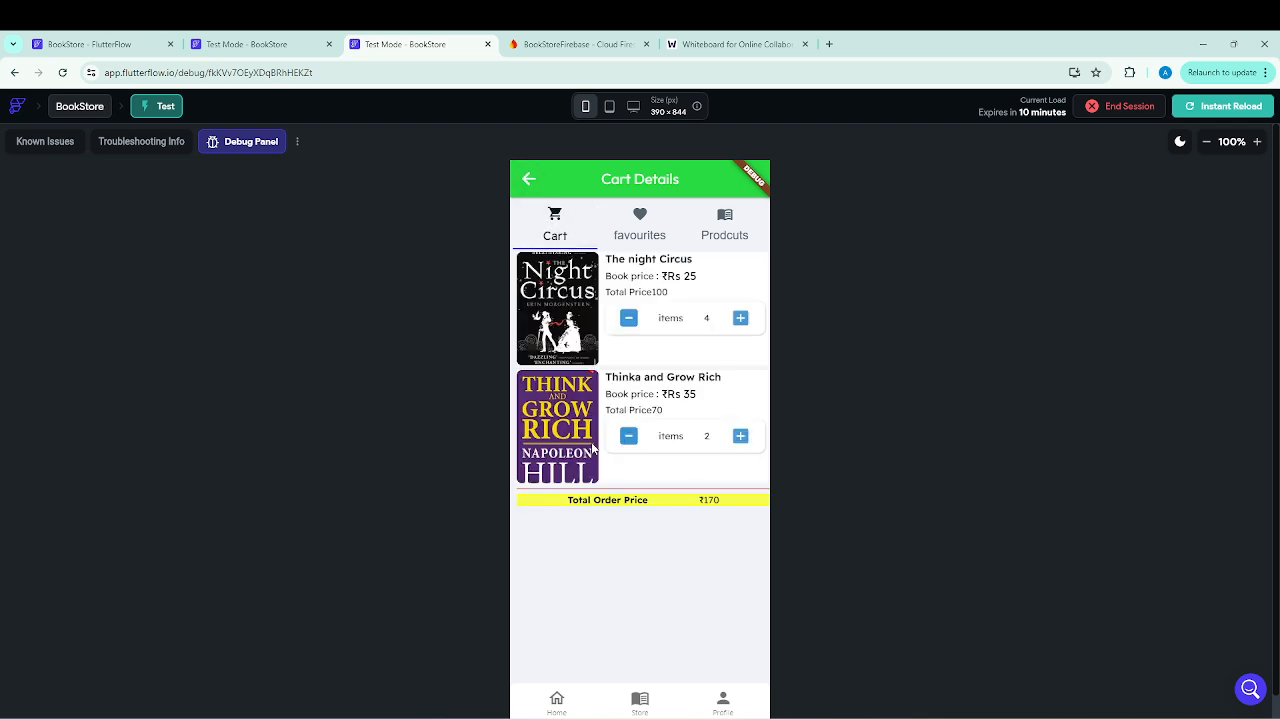
left_click(529, 181)
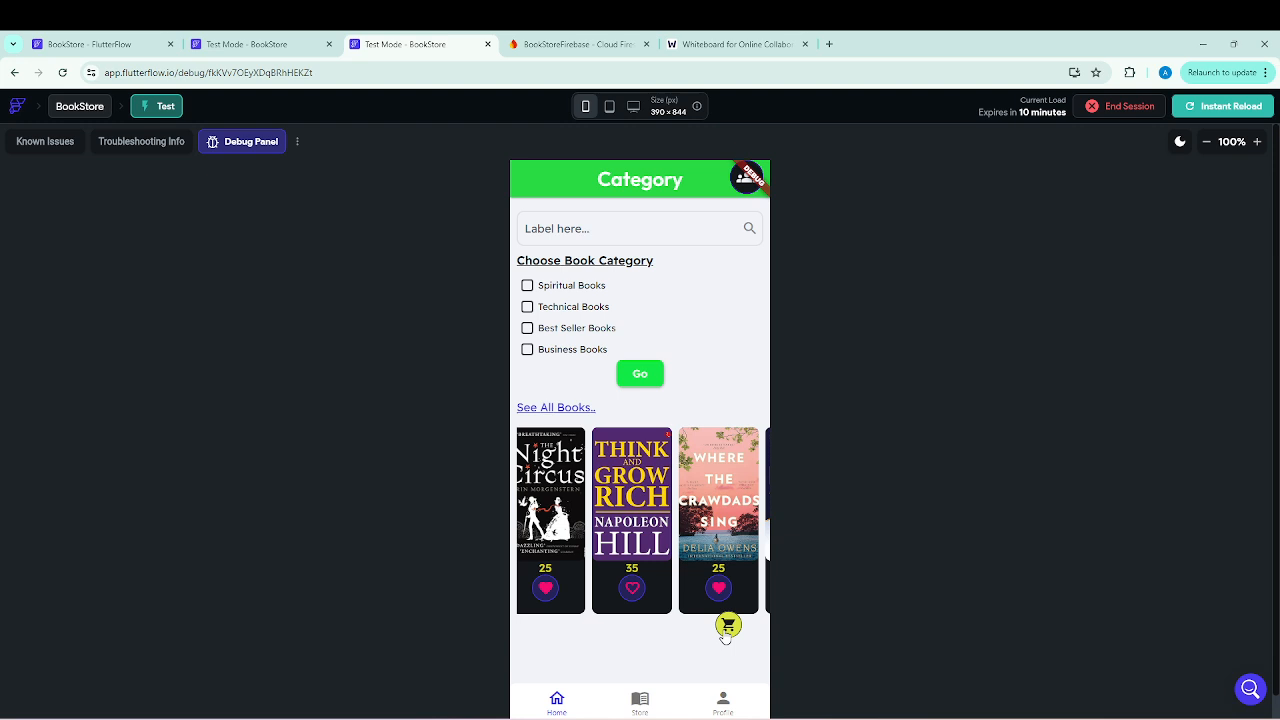
left_click(562, 515)
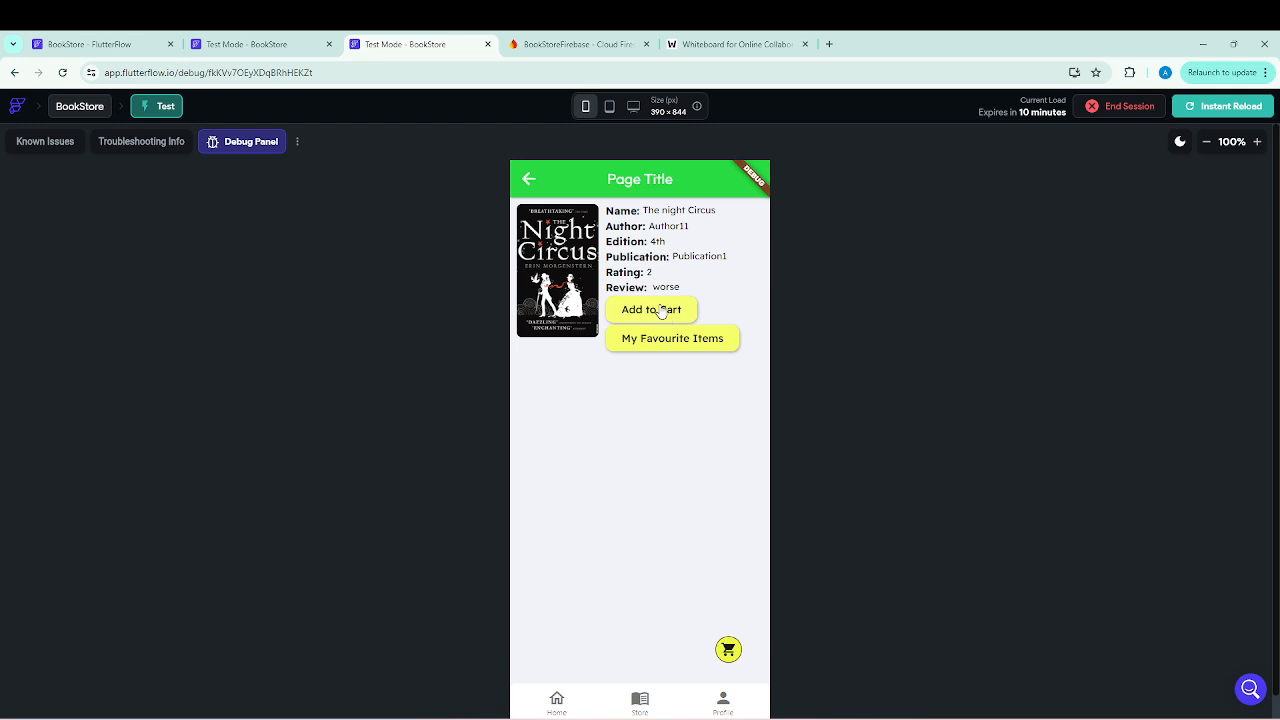
left_click(670, 342)
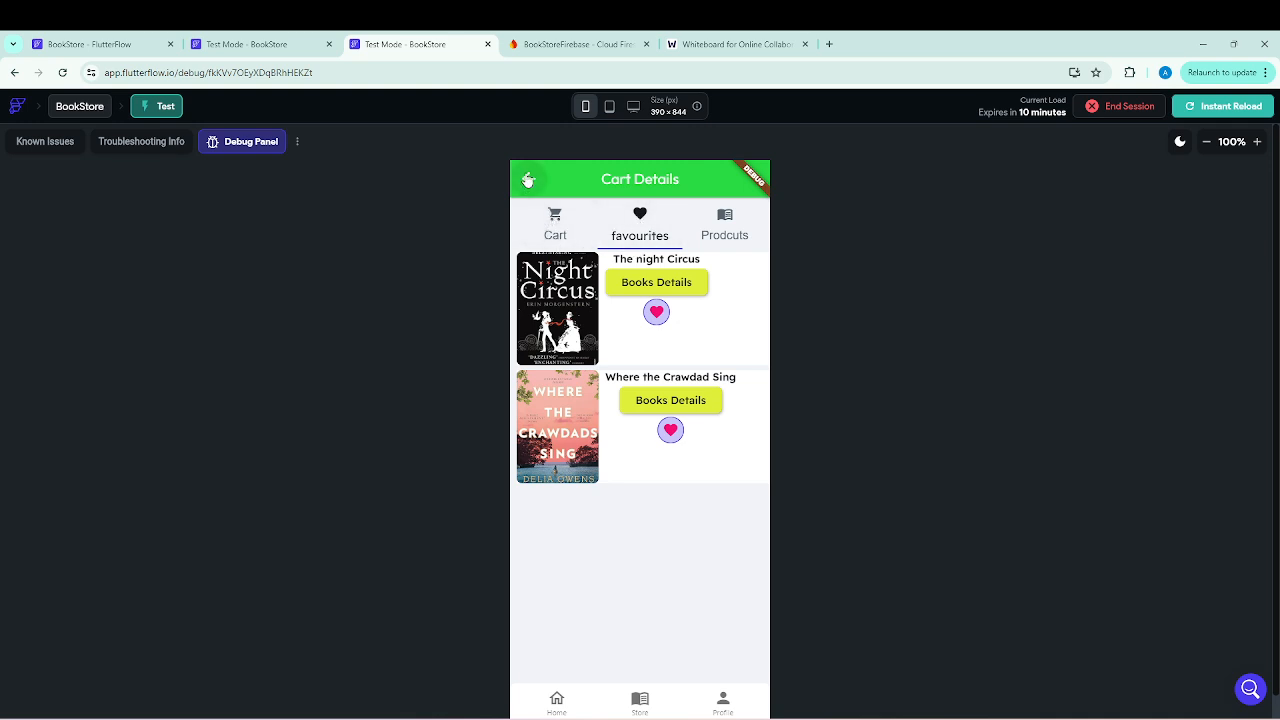
left_click(530, 180)
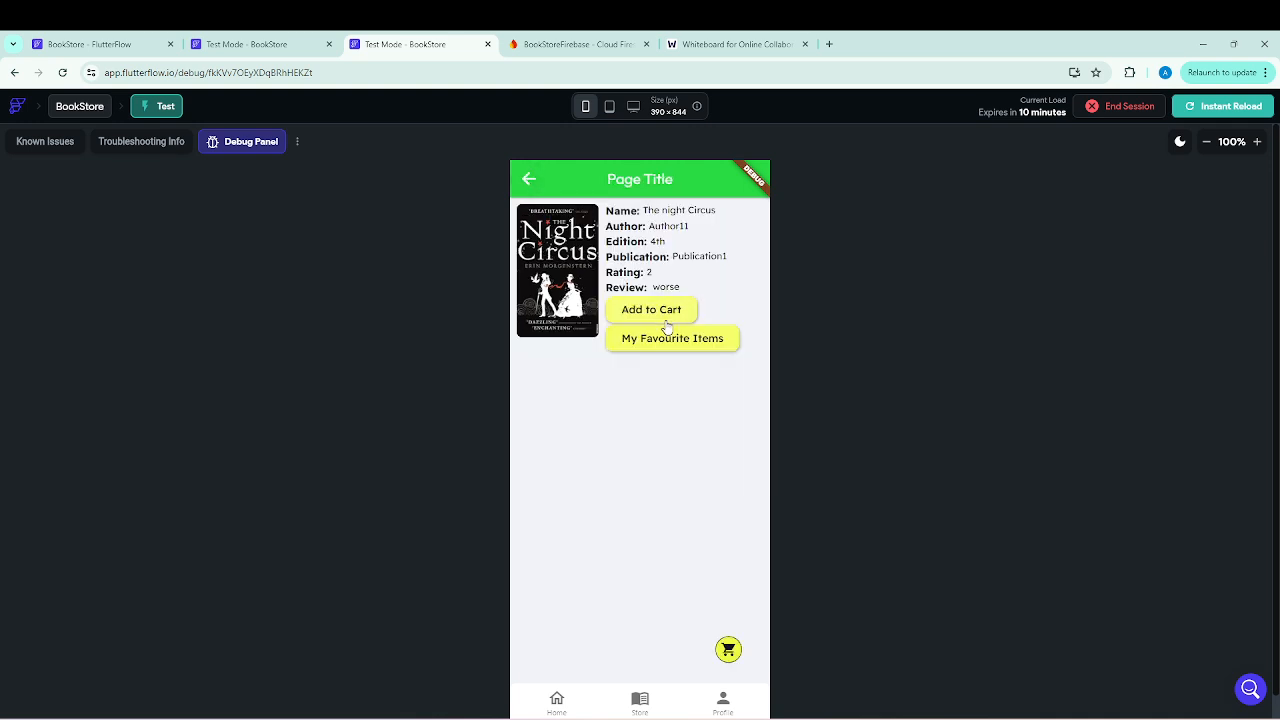
Return to the FlutterFlow editor and review the actions of the "Add to Cart" button and cart icon on book_details.
left_click(87, 44)
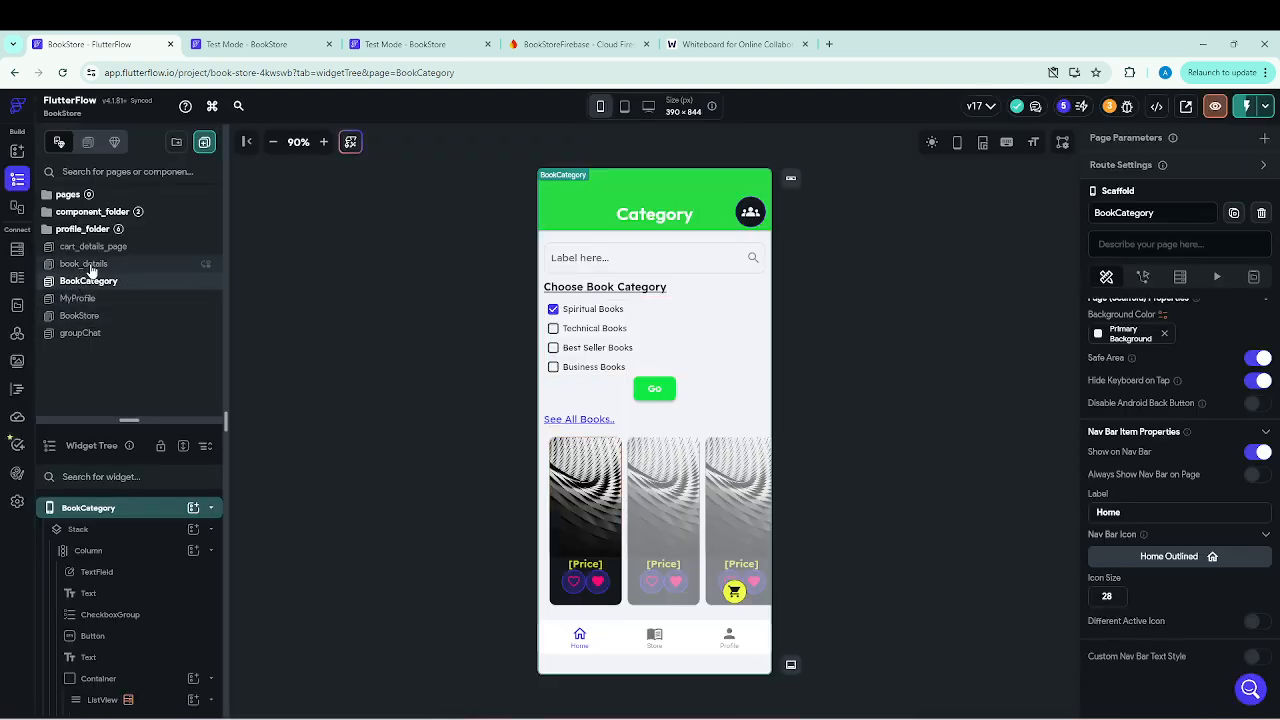
left_click(88, 264)
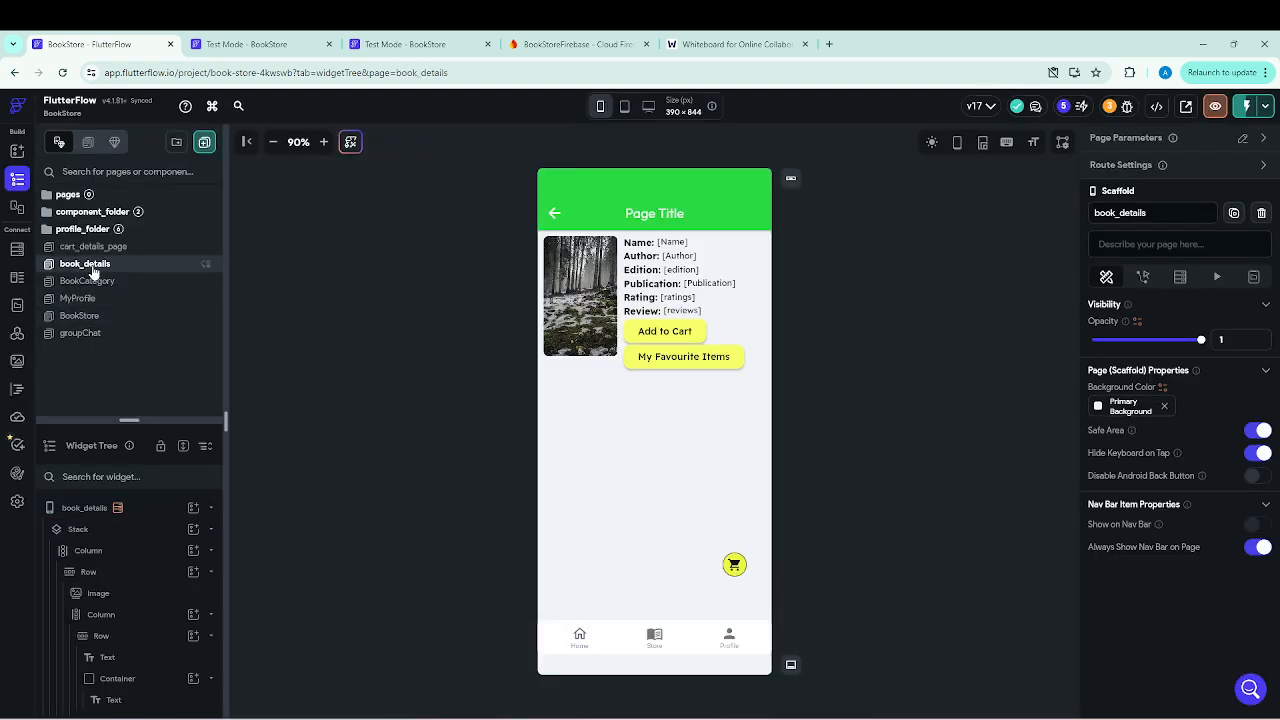
left_click(668, 336)
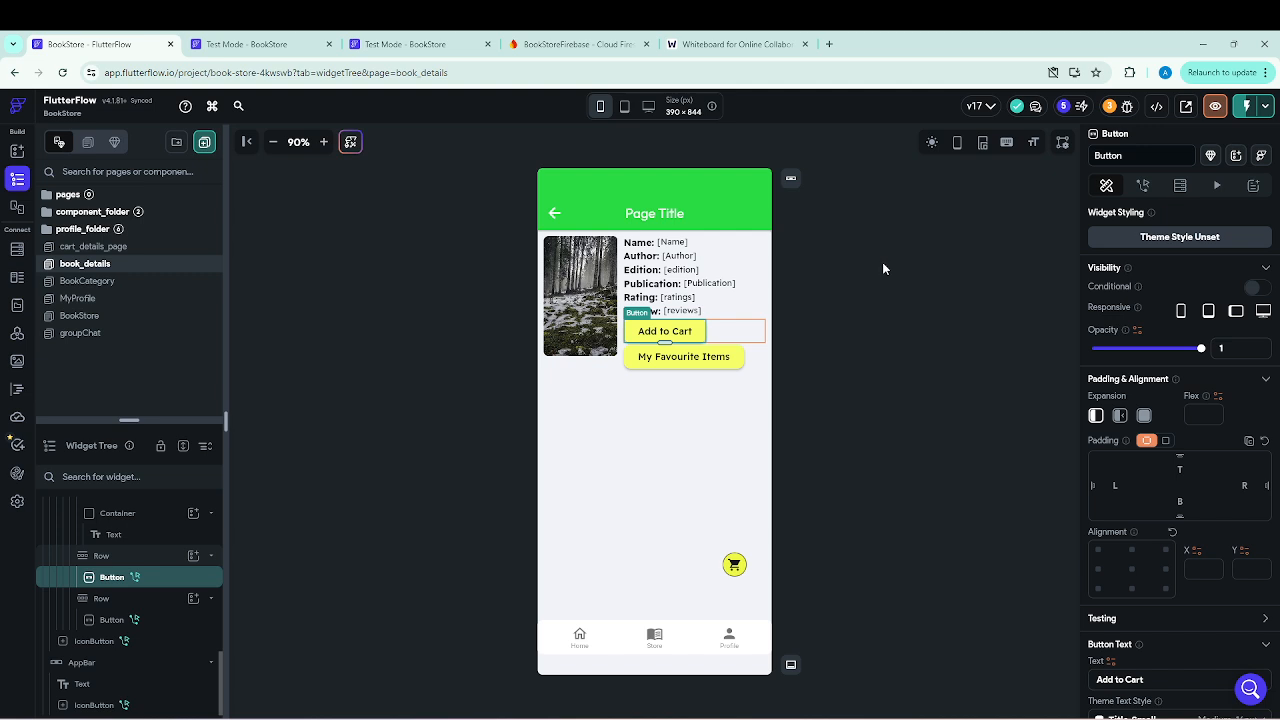
left_click(1143, 186)
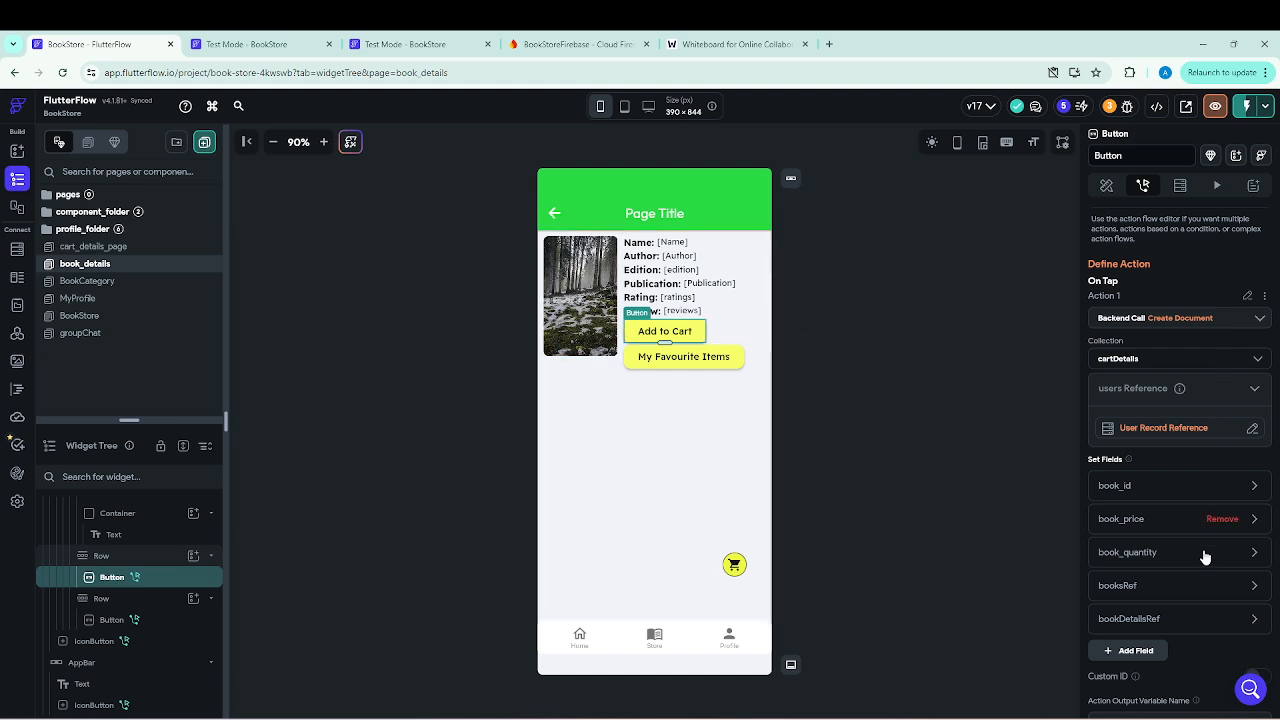
scroll(1205, 557, "down", 2)
mouse_move(1196, 589)
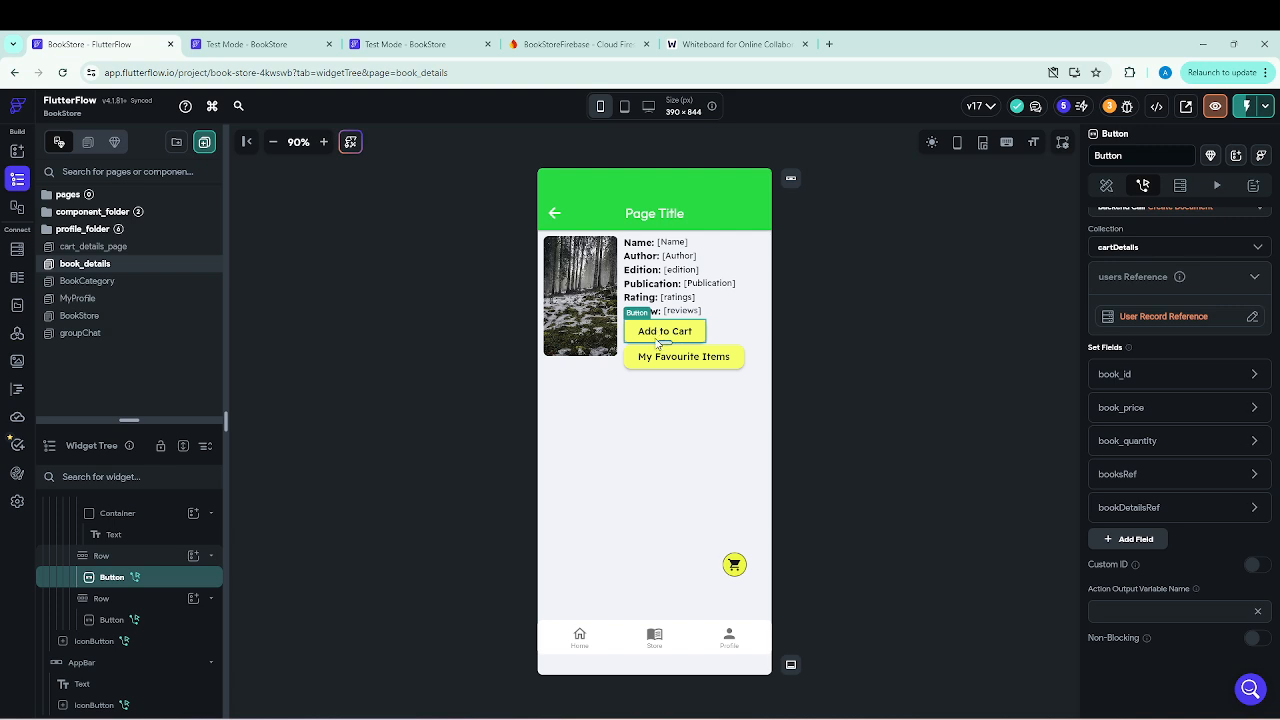
left_click(734, 564)
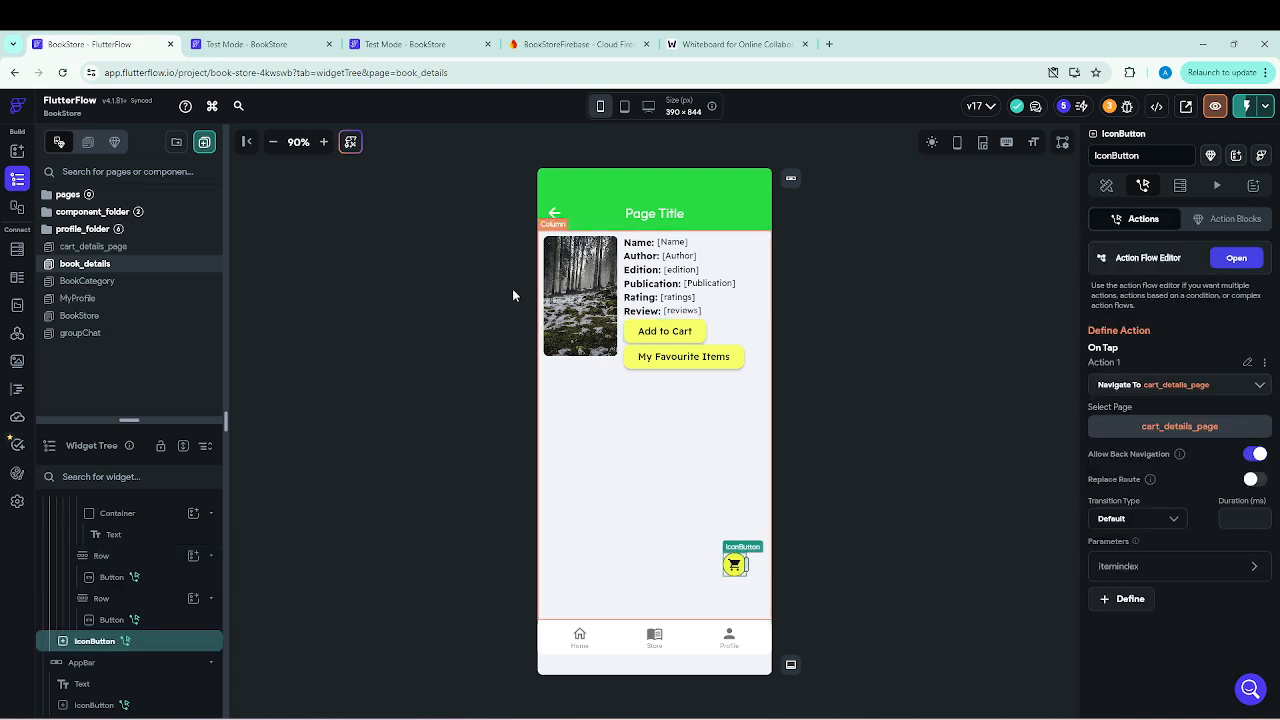
In the active test session, check which Cart Details tab the cart icon and "My Favourite Items" each open from the book's details page.
left_click(252, 46)
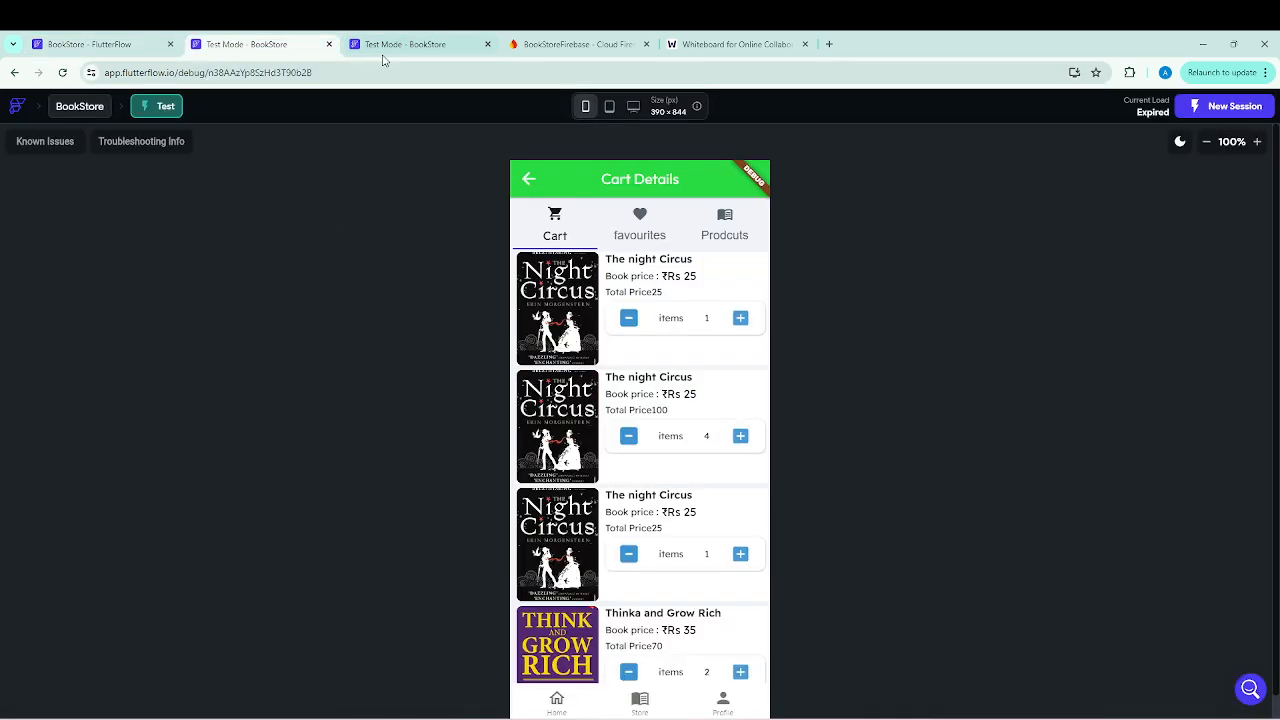
left_click(393, 46)
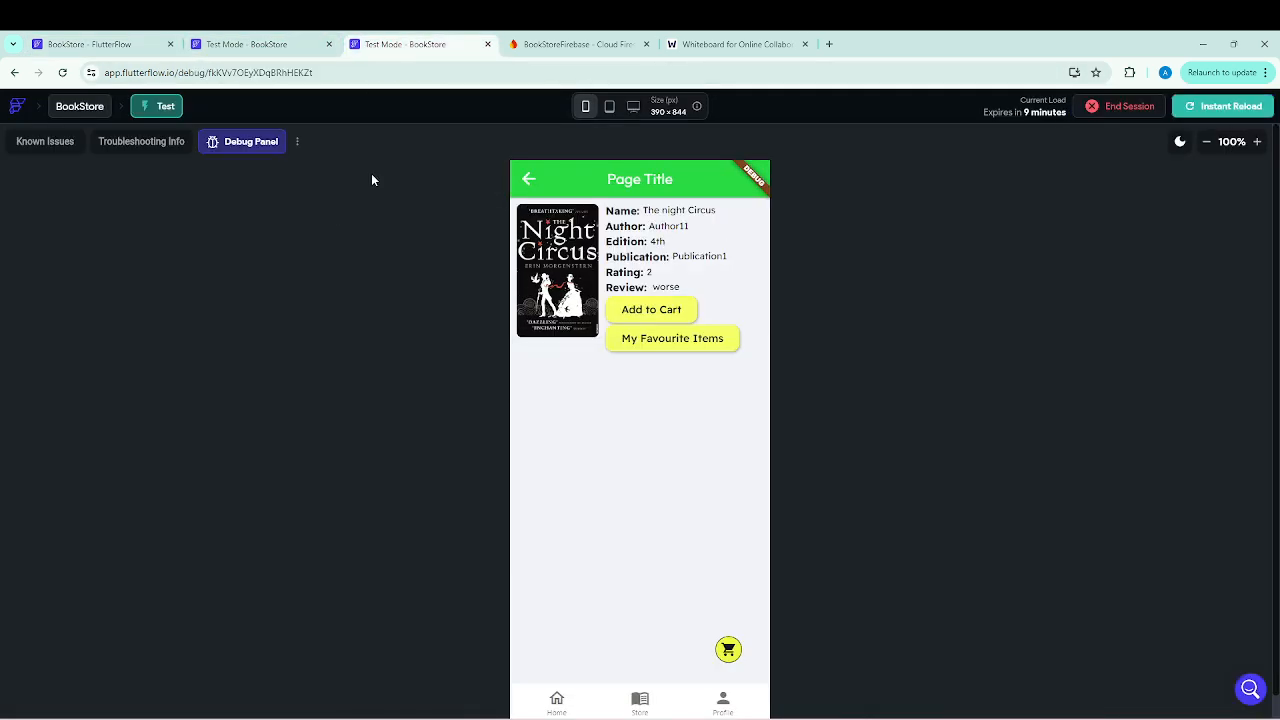
left_click(729, 655)
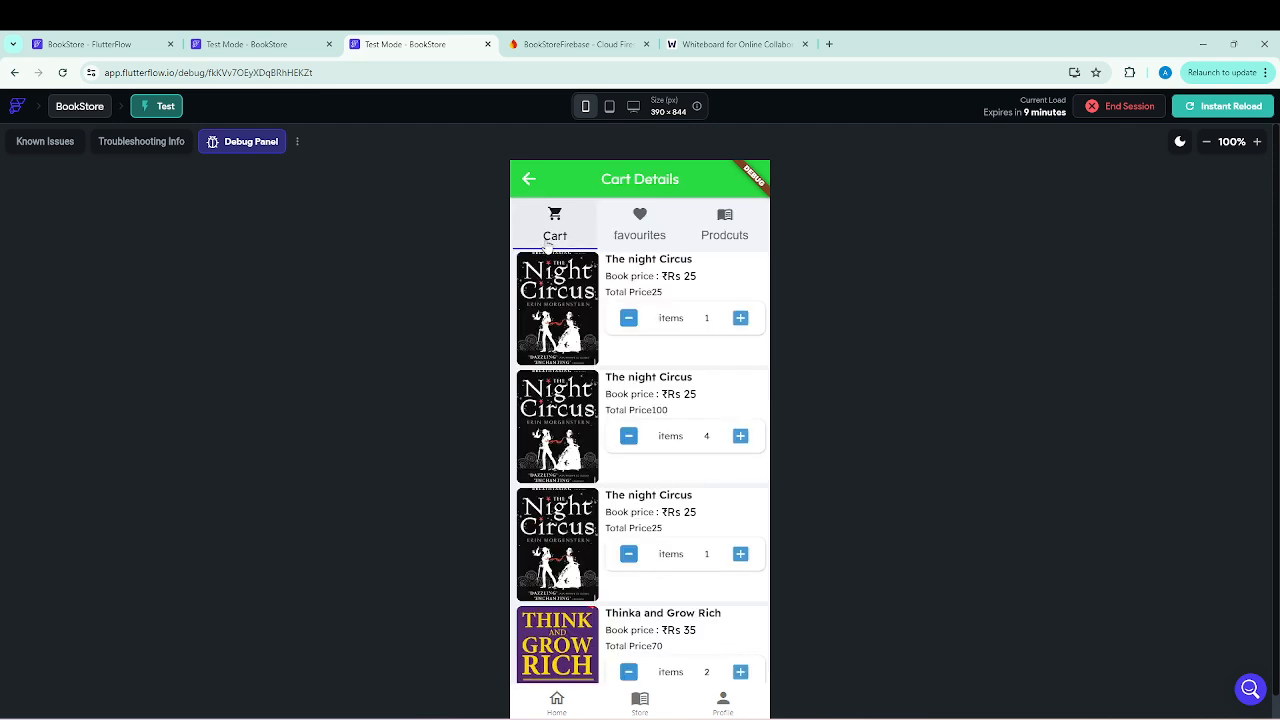
left_click(519, 180)
left_click(696, 342)
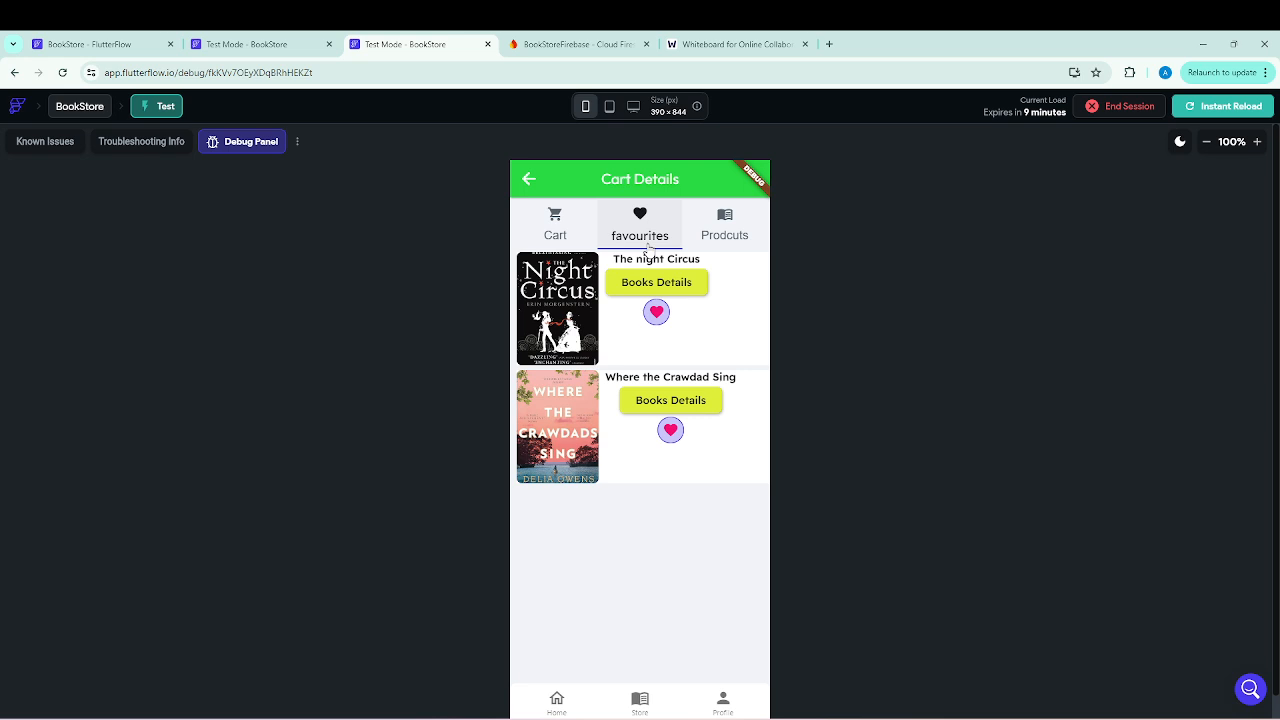
left_click(530, 181)
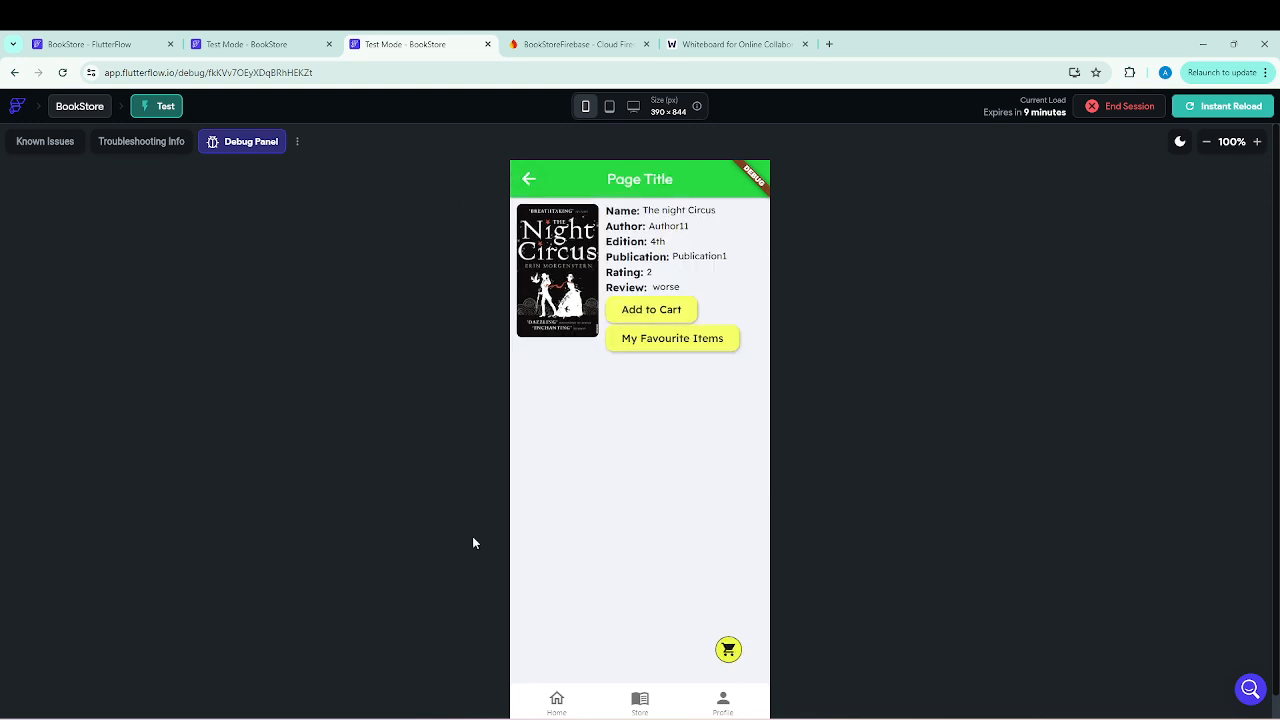
Log out of the test app from the My Profile page and confirm the logout.
left_click(723, 703)
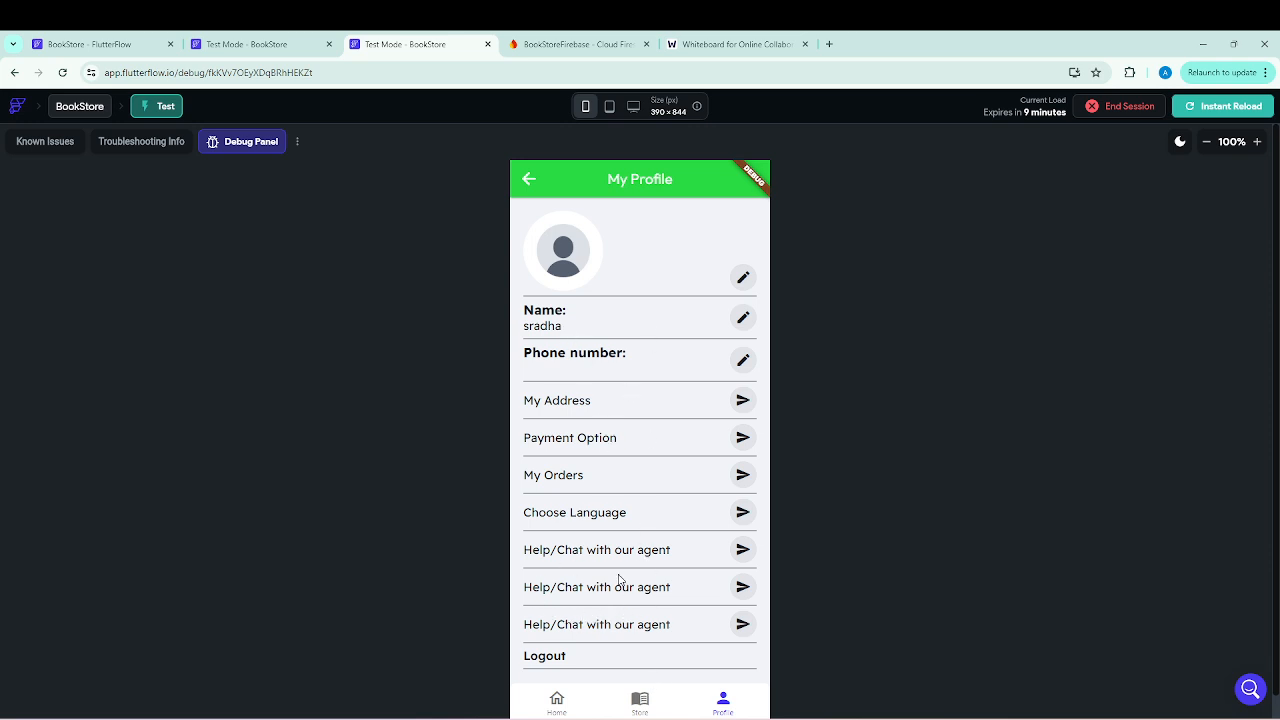
left_click(553, 664)
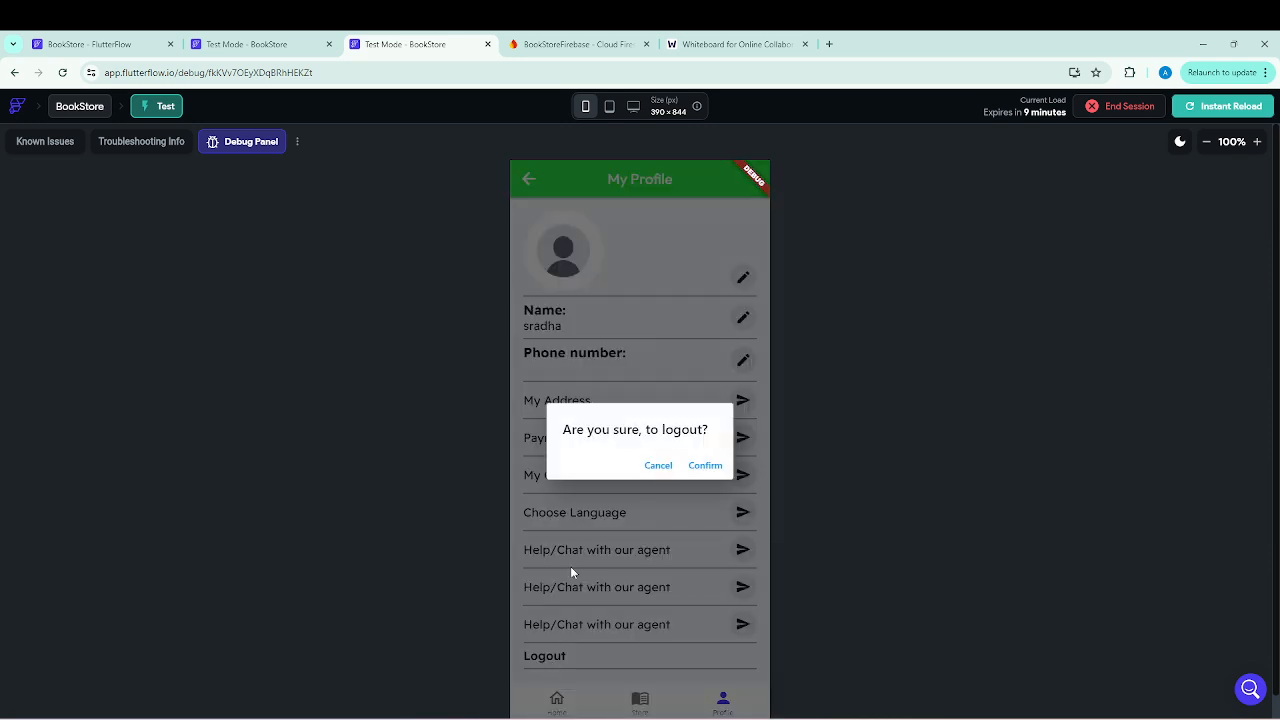
left_click(703, 463)
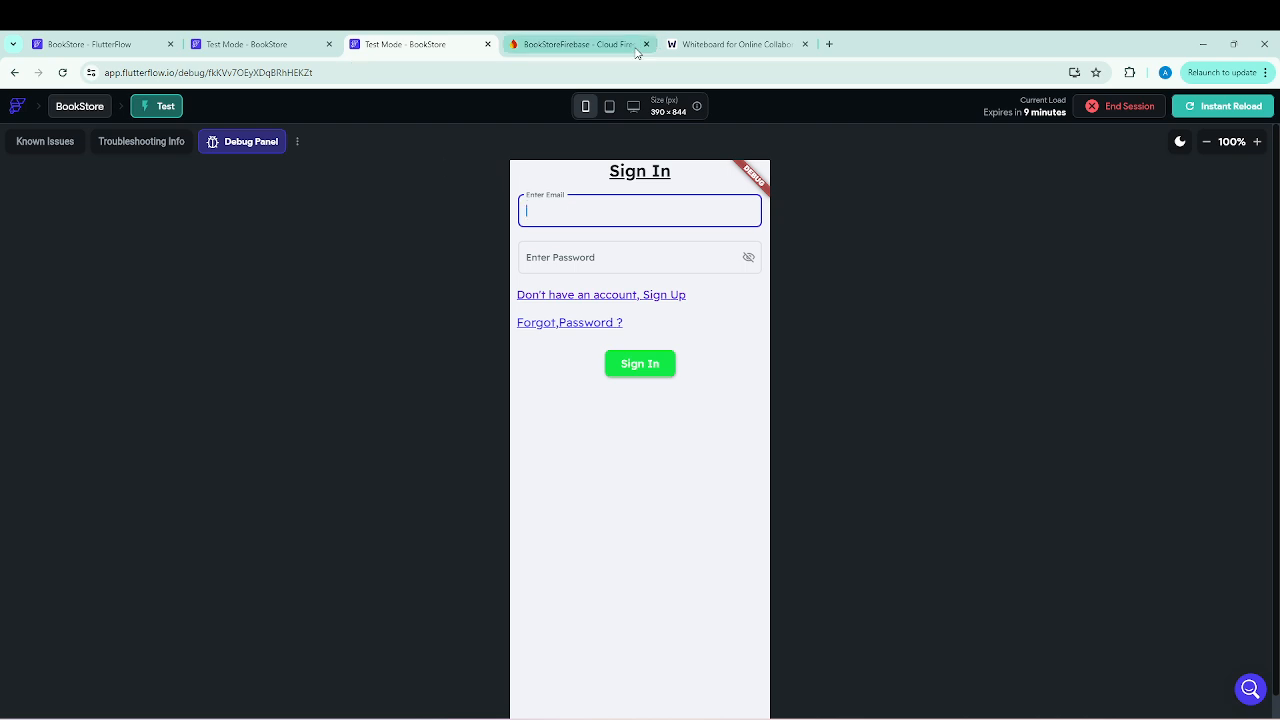
Switch to the Firebase console and open the second document in the users collection to look up another account's email.
left_click(586, 47)
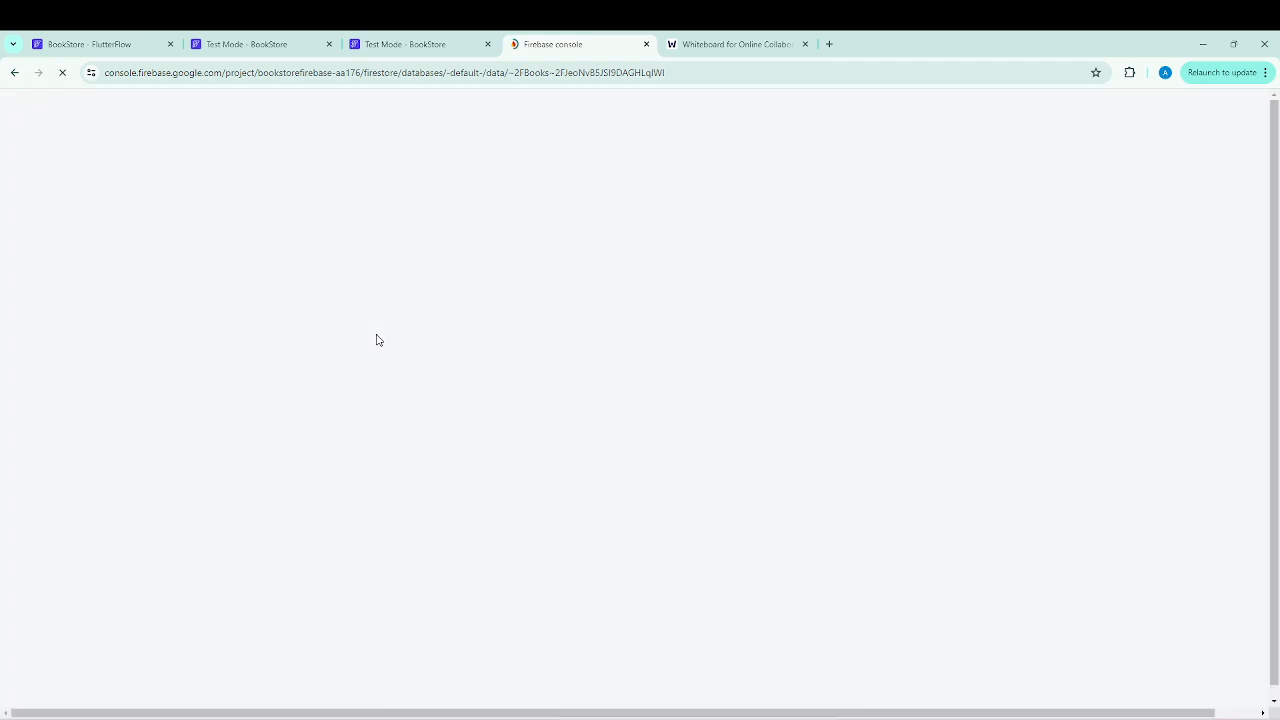
left_click(327, 436)
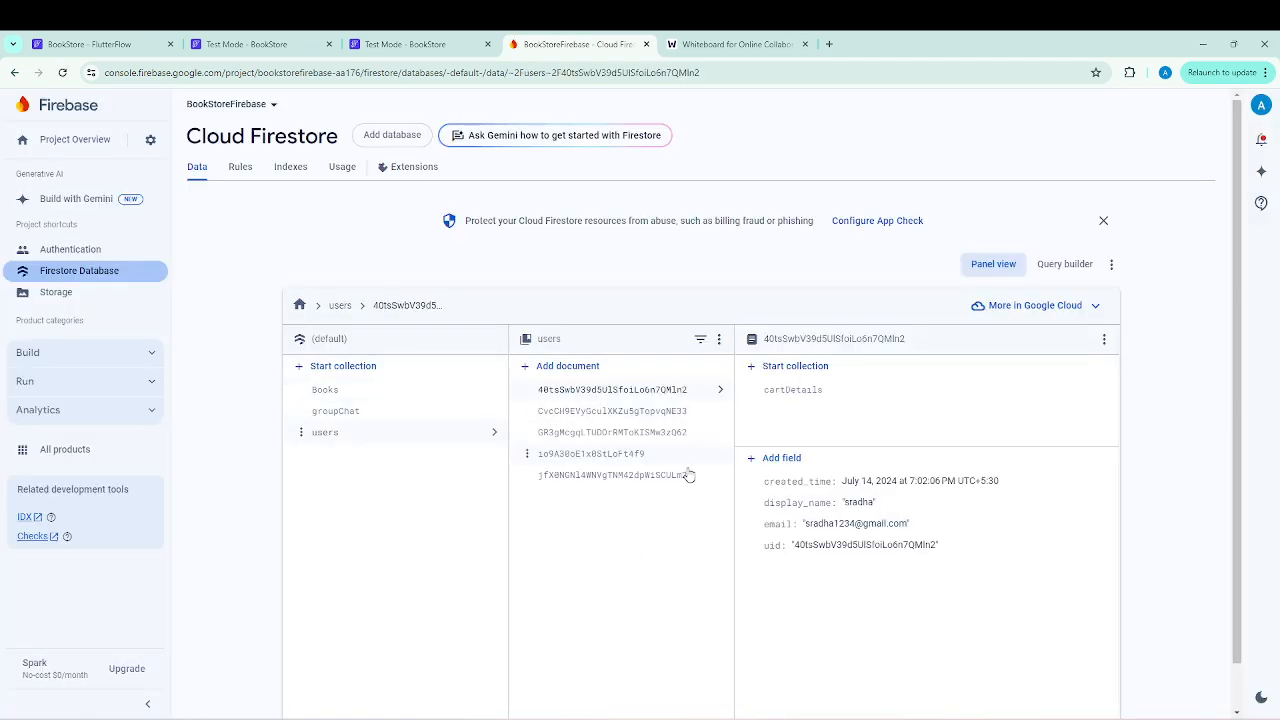
left_click(651, 412)
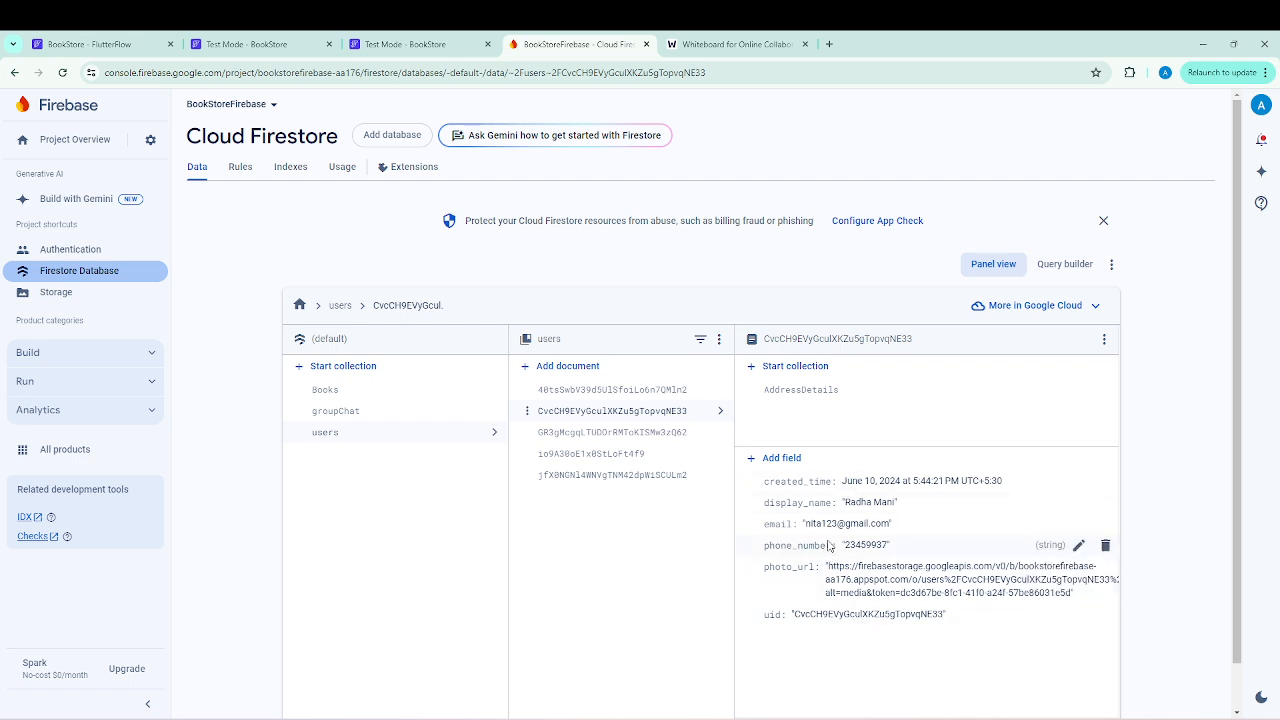
Return to the test session and sign in to the BookStore app with the looked-up user's email and account password.
left_click(416, 46)
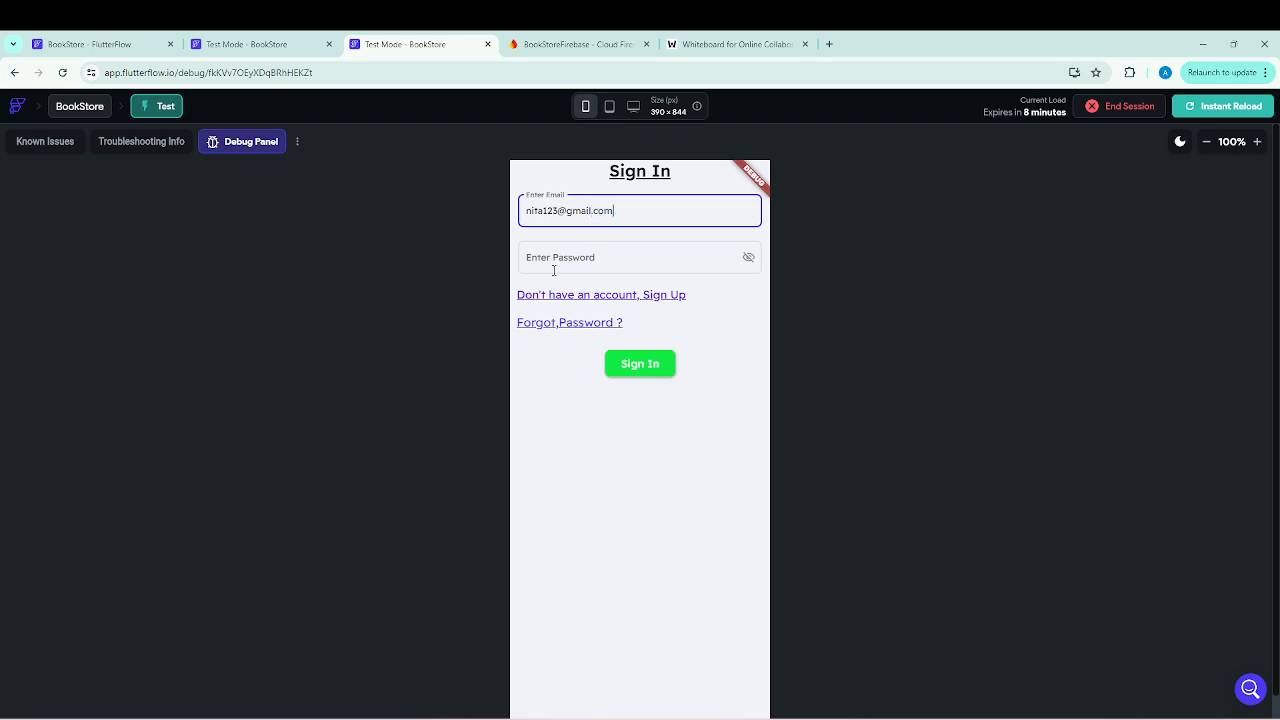
left_click(556, 260)
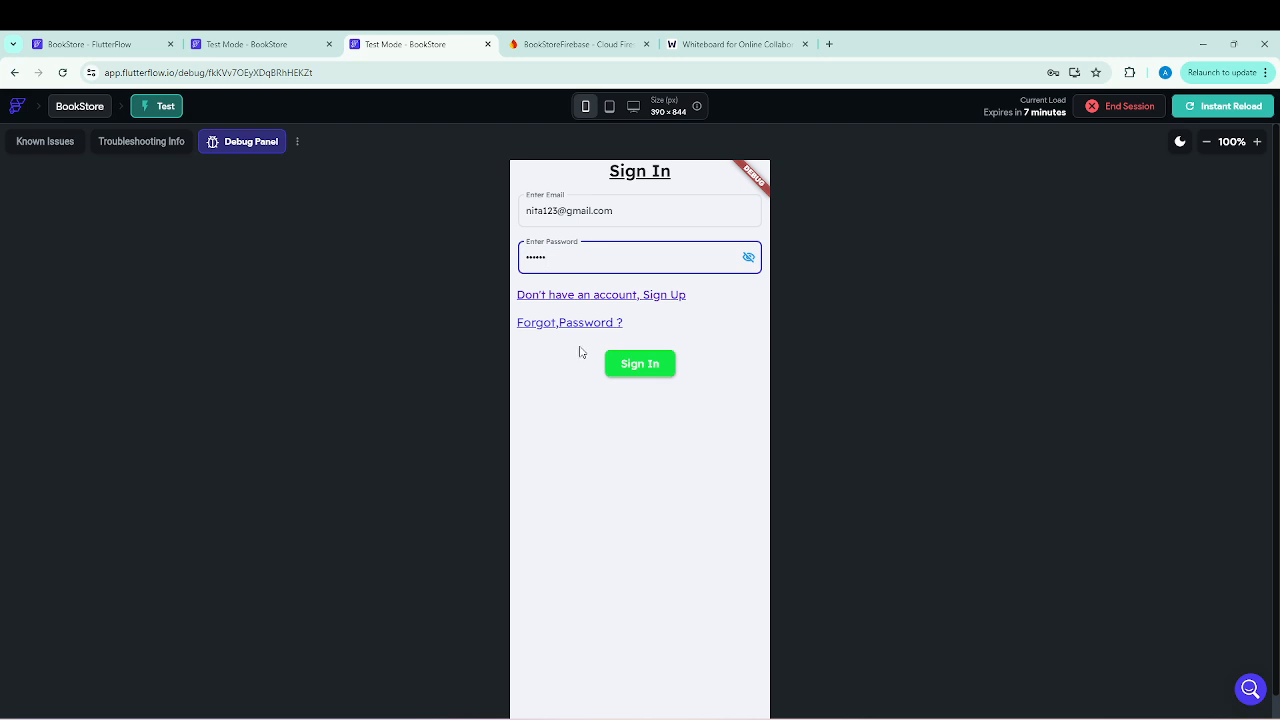
left_click(648, 376)
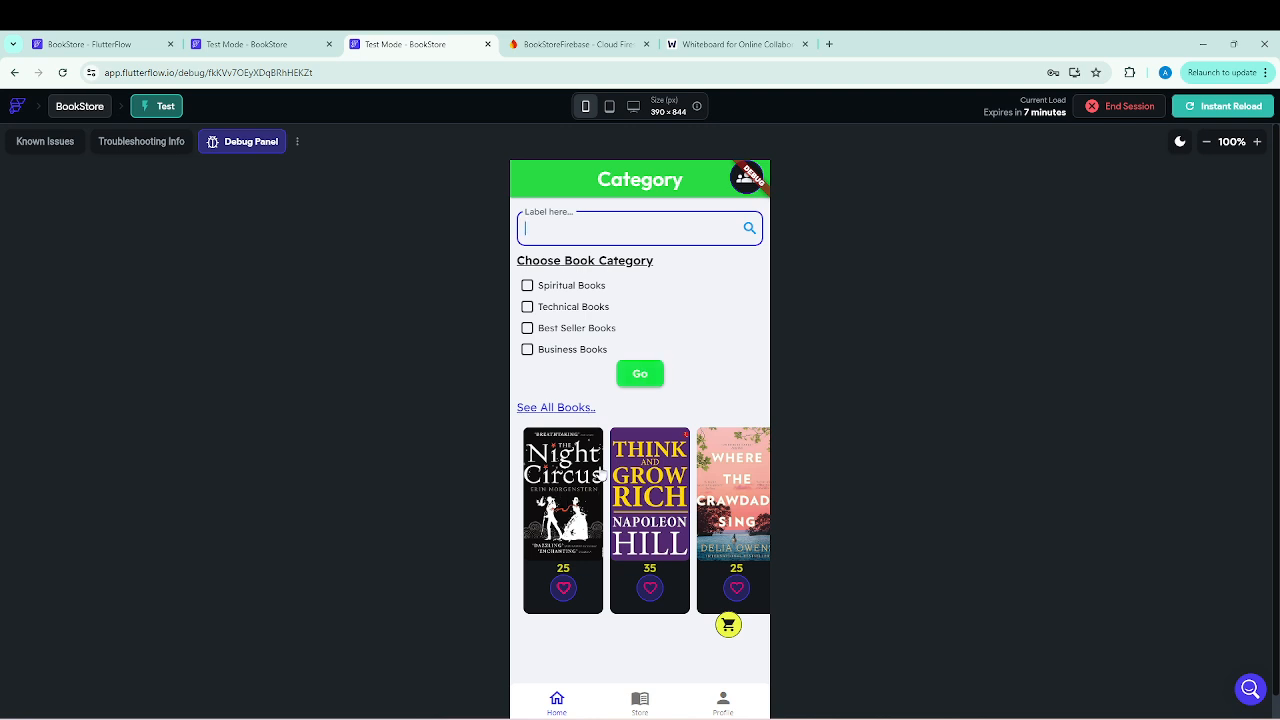
Look through the book carousel on the Category page to check which books this user has marked as favourites.
left_click_drag(738, 515, 526, 516)
left_click_drag(693, 519, 457, 527)
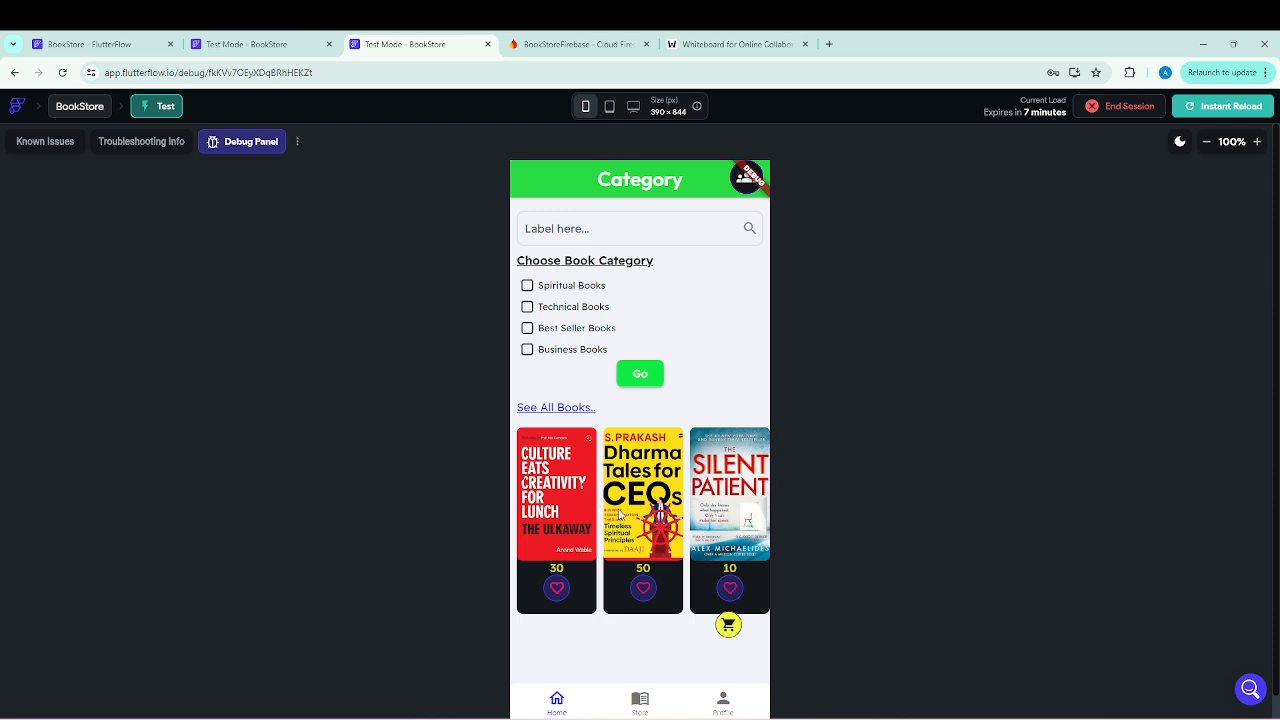
left_click_drag(558, 512, 782, 520)
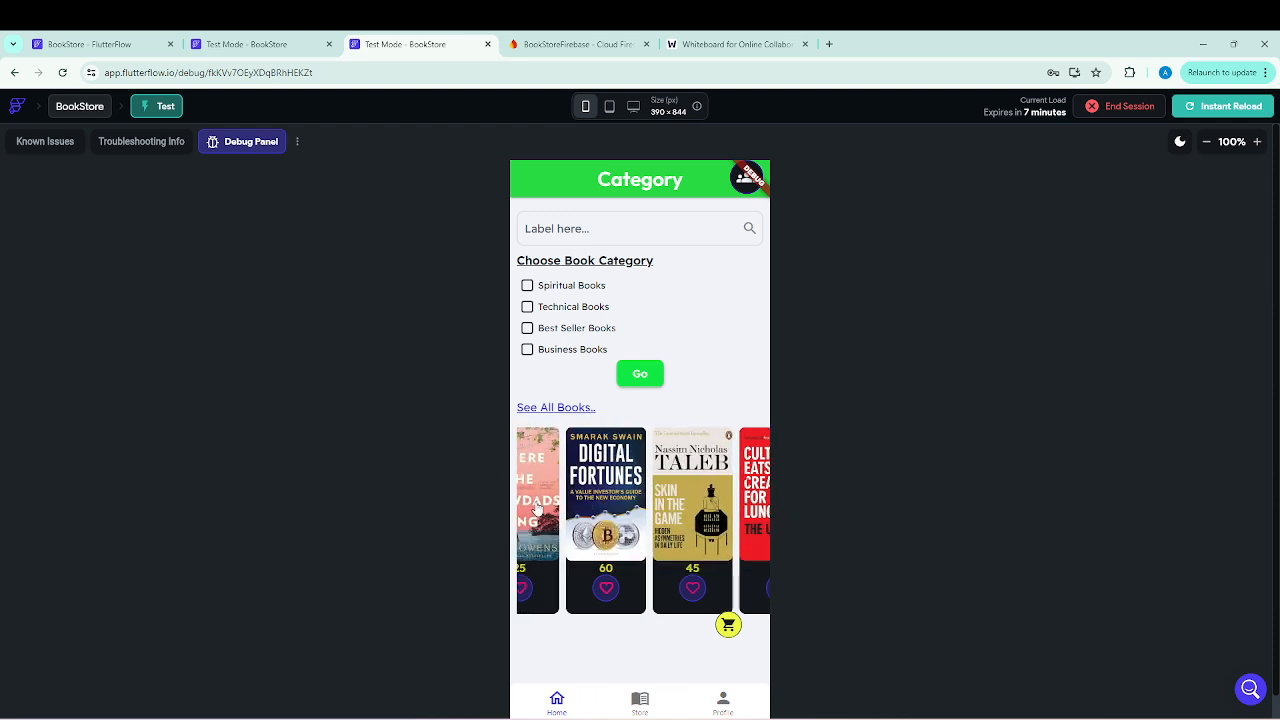
left_click_drag(537, 509, 829, 517)
Examine the favouriteItems field of The Night Circus's document in the Firestore Books collection.
left_click(565, 44)
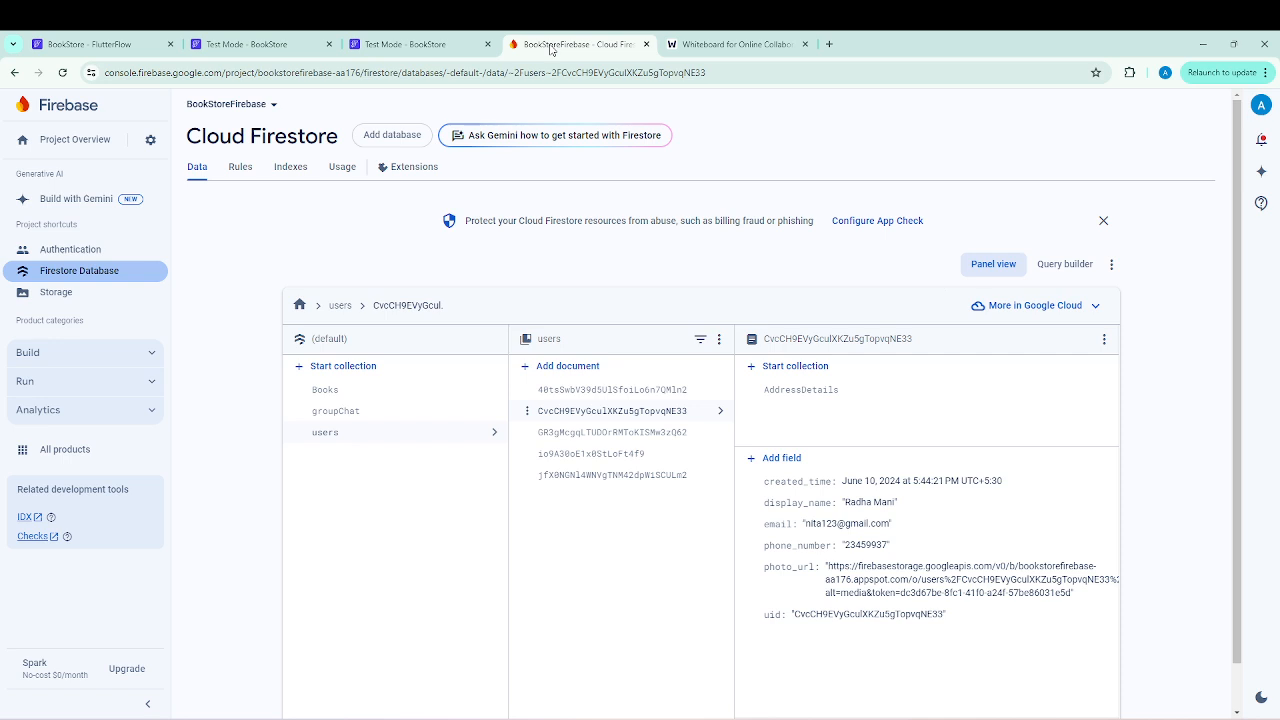
left_click(322, 391)
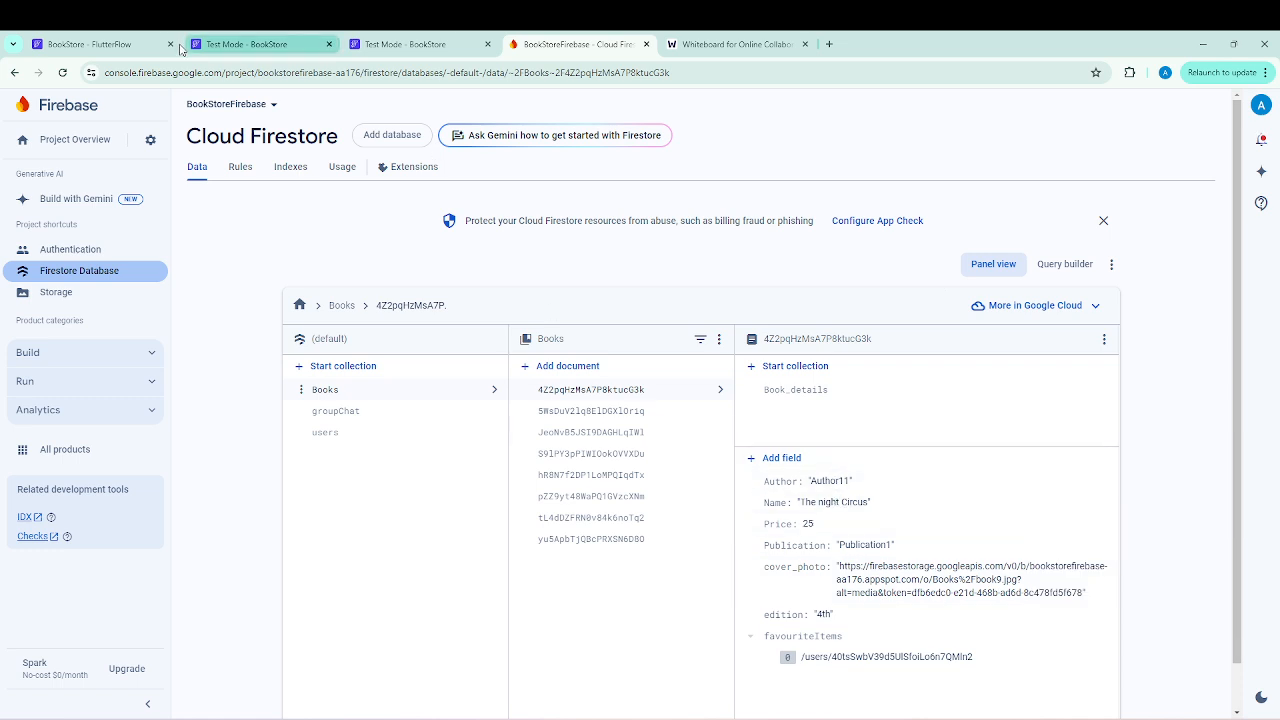
left_click(129, 42)
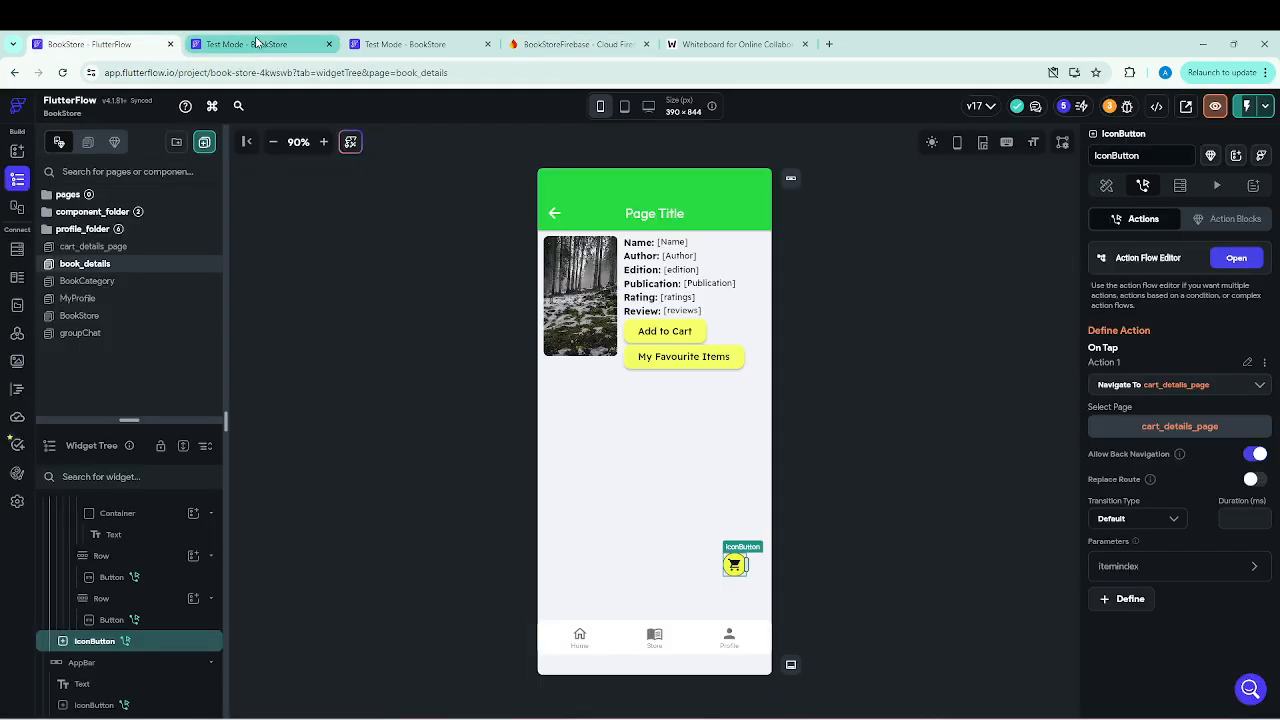
Back in the test session, mark The Night Circus and Skin in the Game as favourites in the Category carousel.
left_click(400, 44)
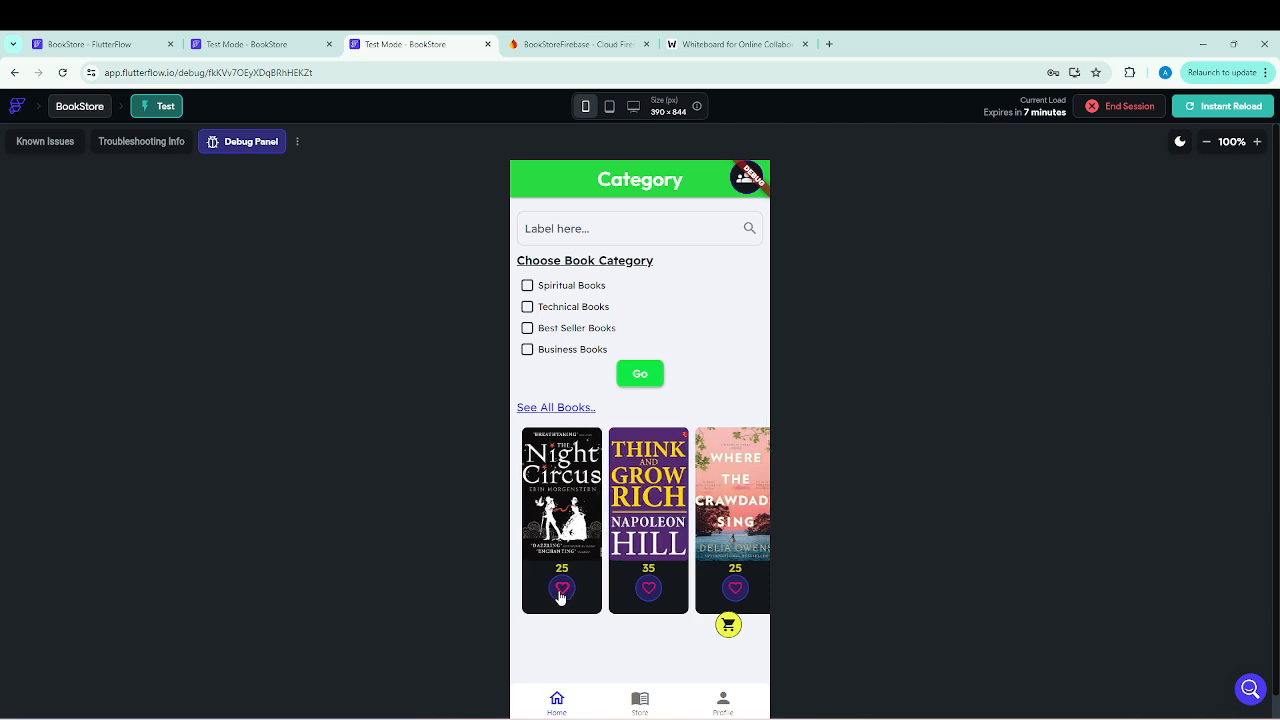
scroll(649, 538, "right", 2)
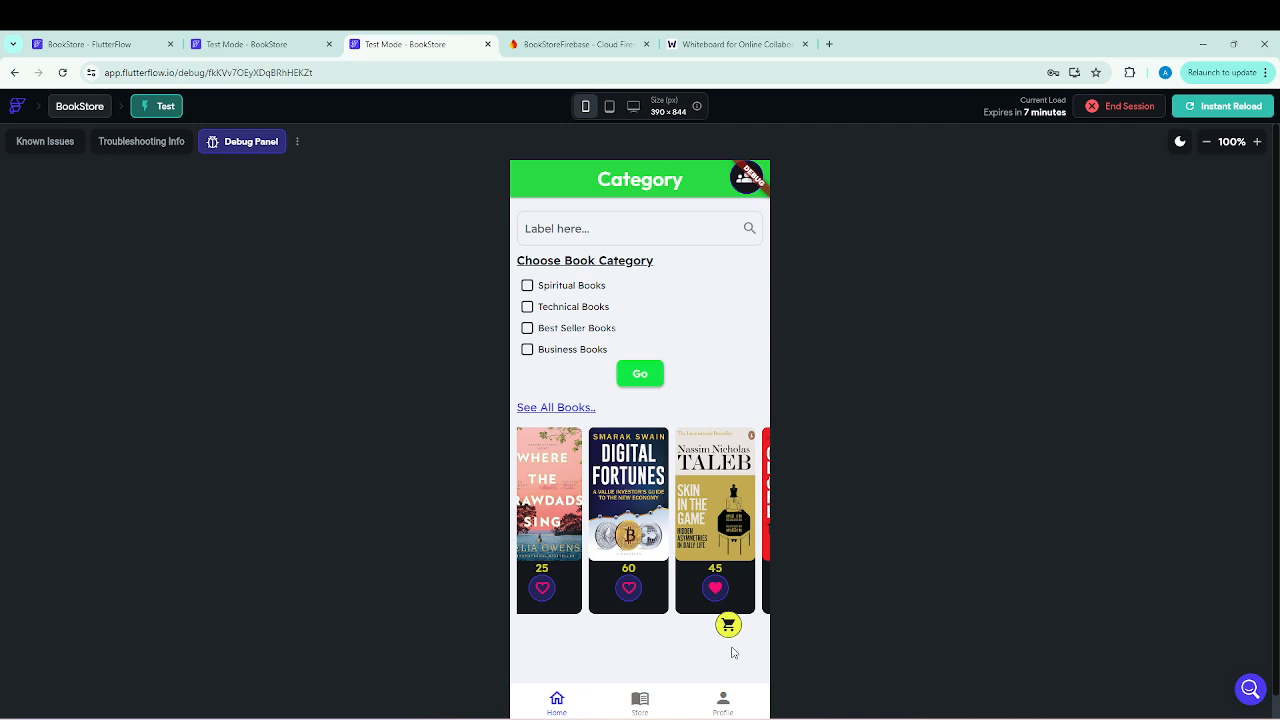
Check which Cart Details tab the Category page's cart icon opens, inspect the favourites tab, and return to the Category page.
left_click(728, 625)
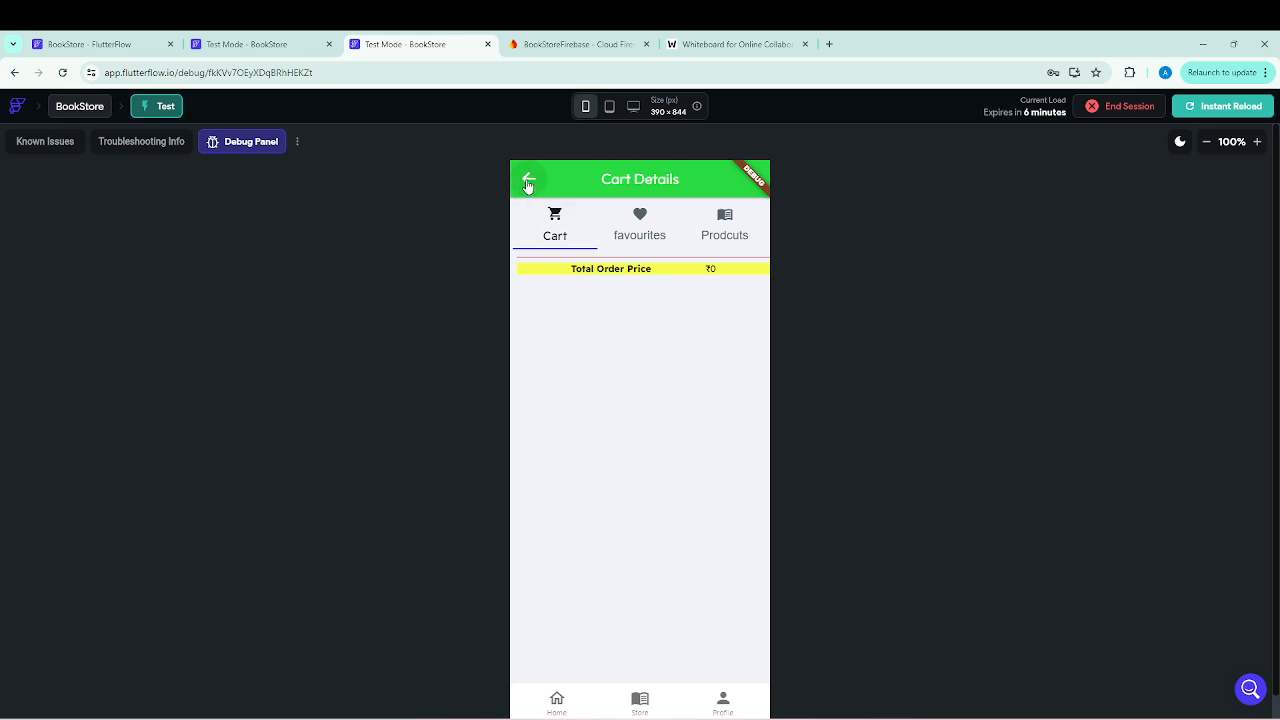
left_click(640, 222)
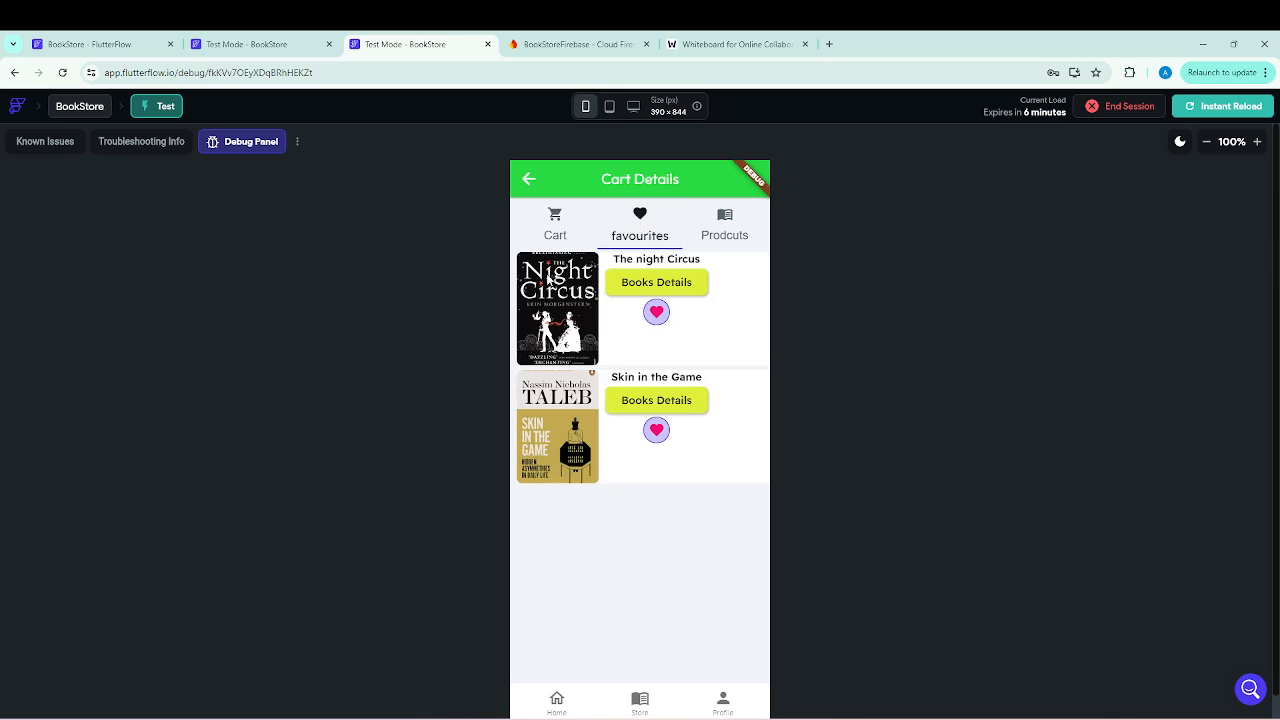
left_click(528, 179)
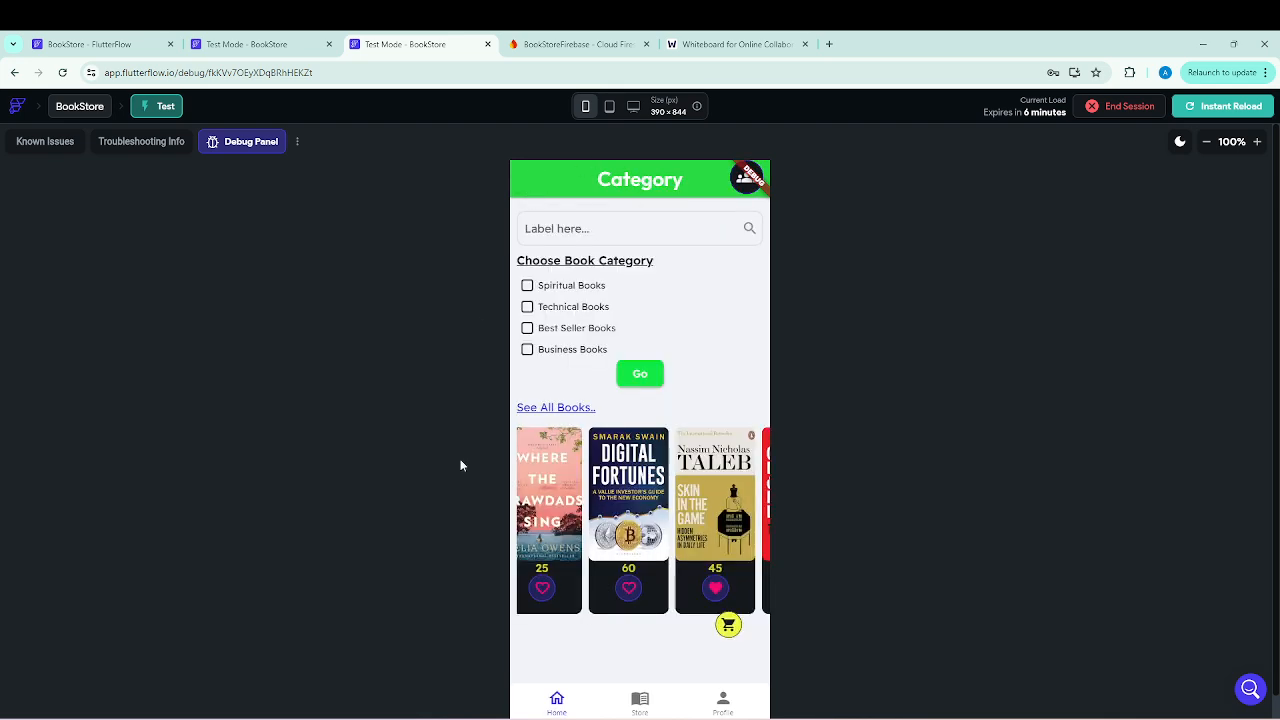
left_click(728, 626)
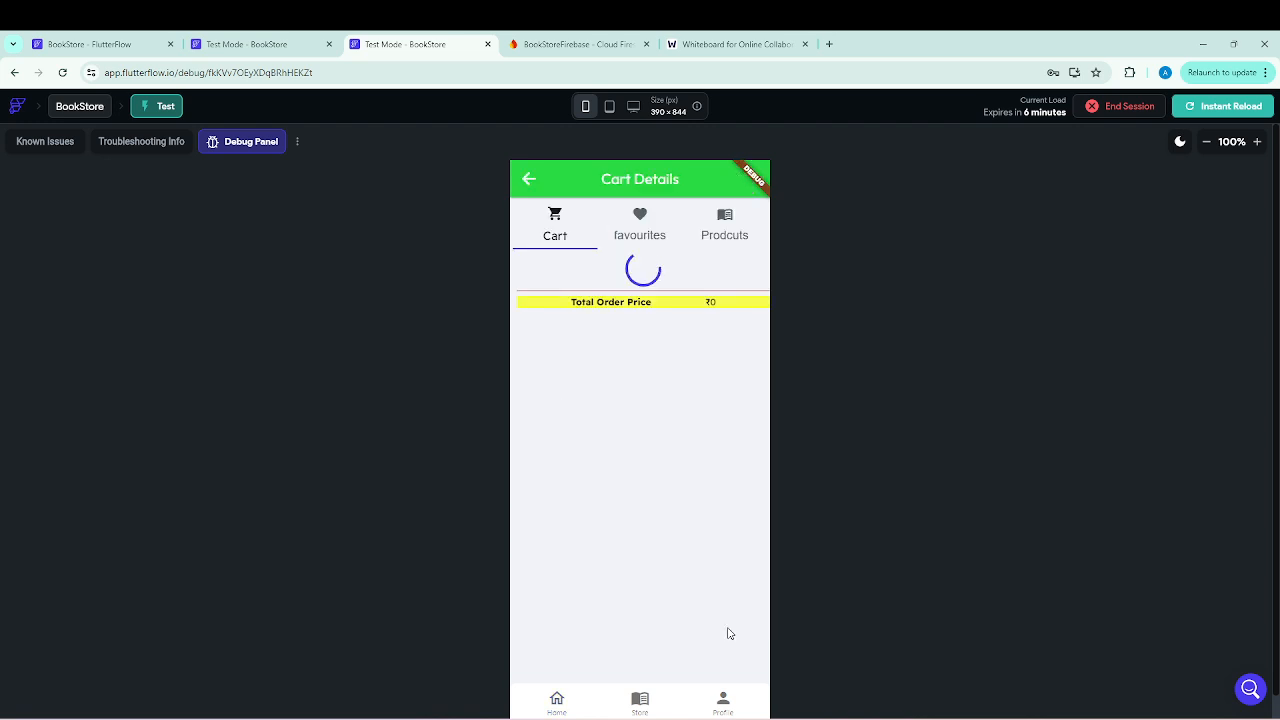
left_click(528, 179)
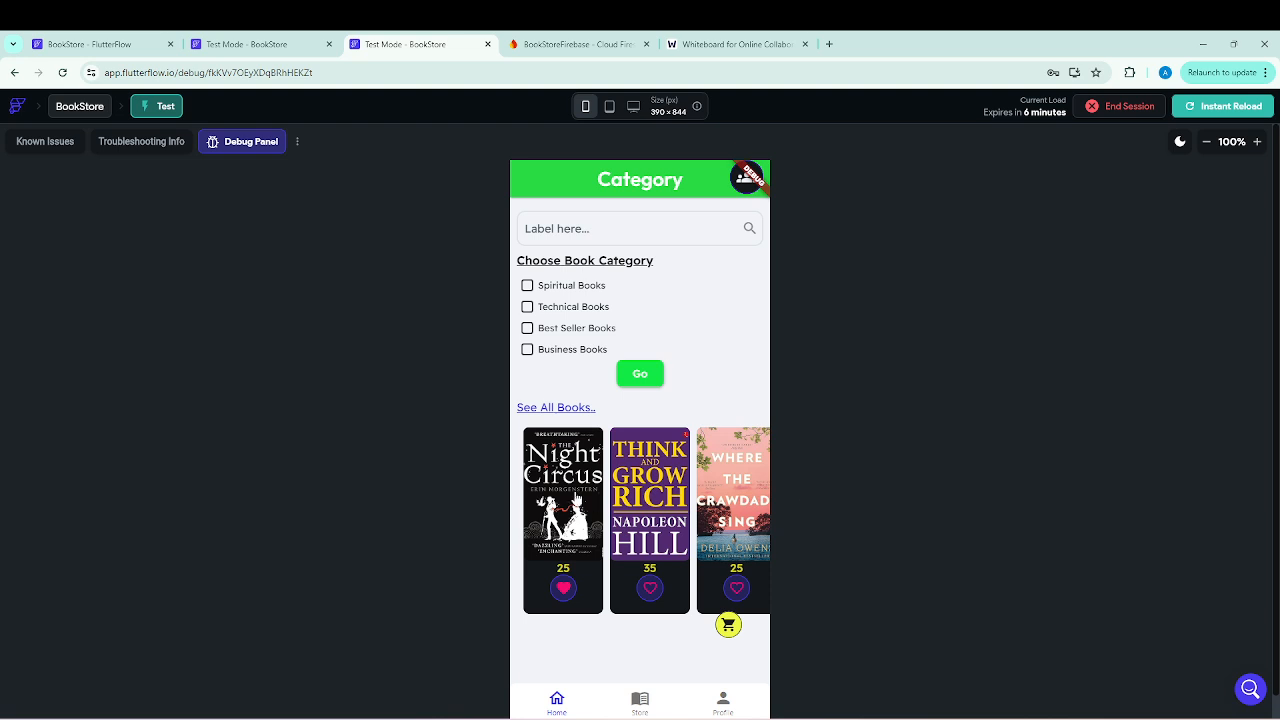
On The Night Circus's details page, test "My Favourite Items", add the book to the cart and check the cart icon, then return to the editor.
left_click(565, 490)
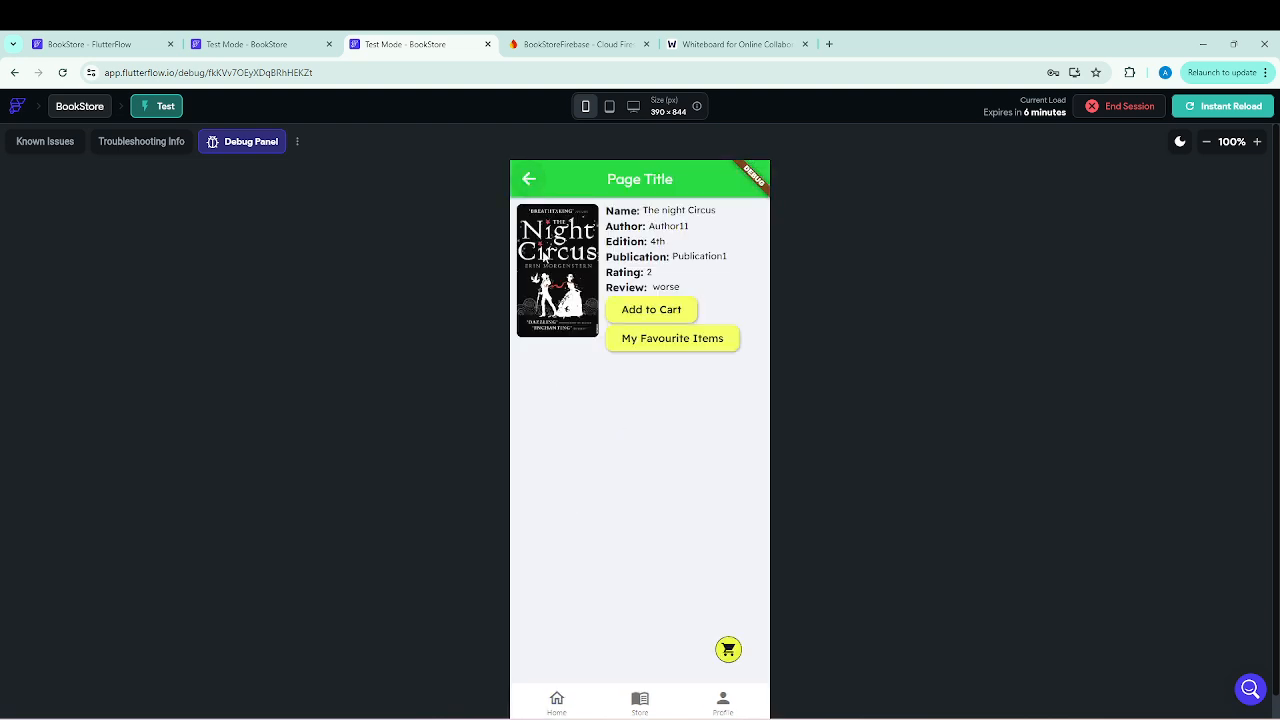
left_click(690, 345)
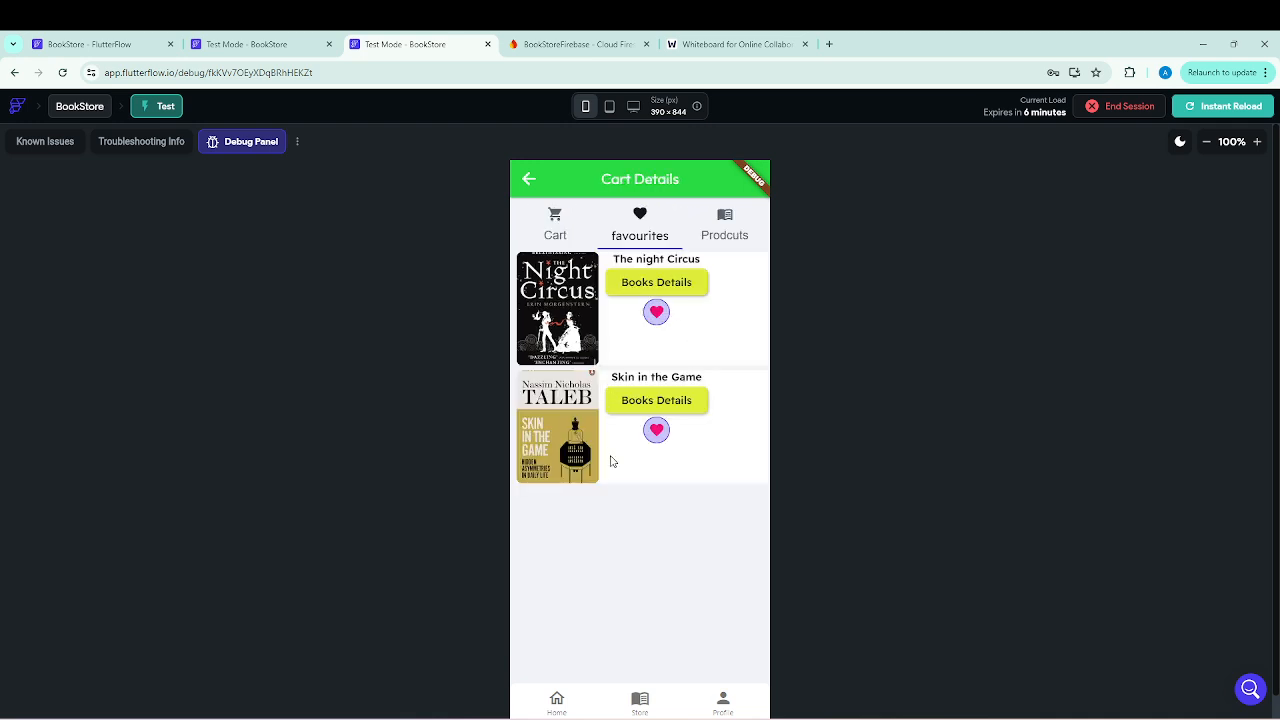
left_click(525, 180)
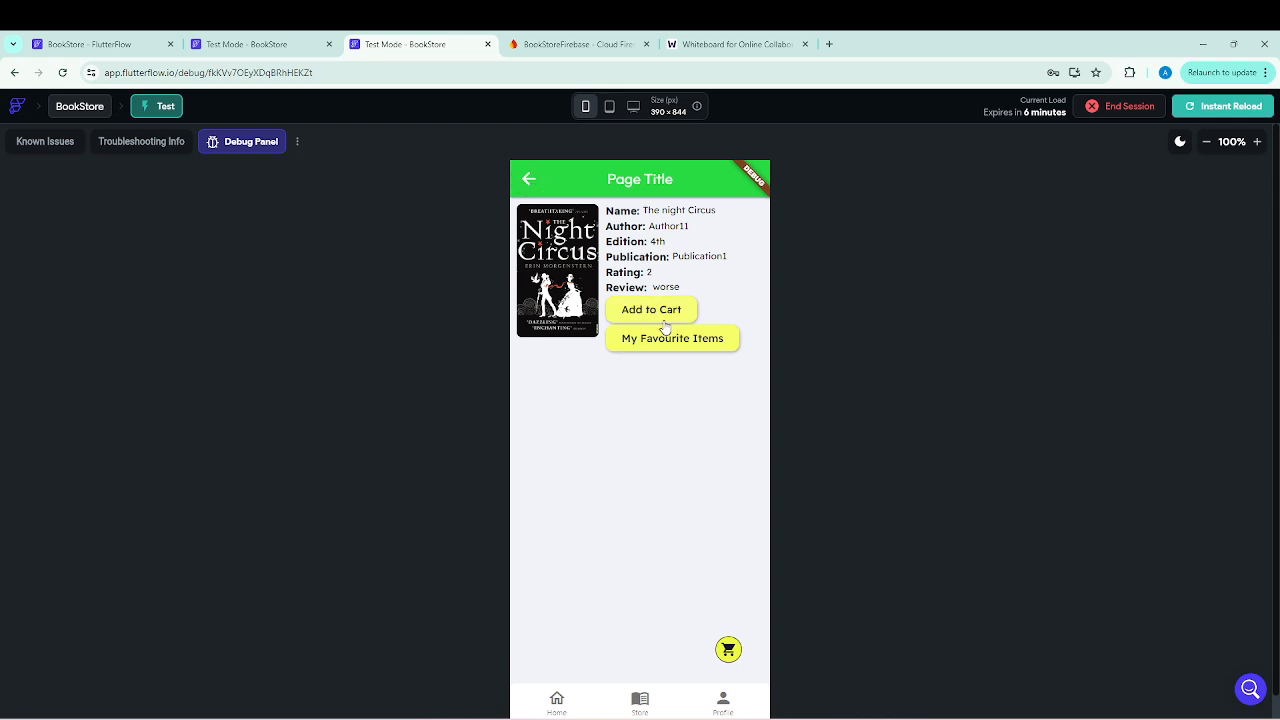
left_click(727, 651)
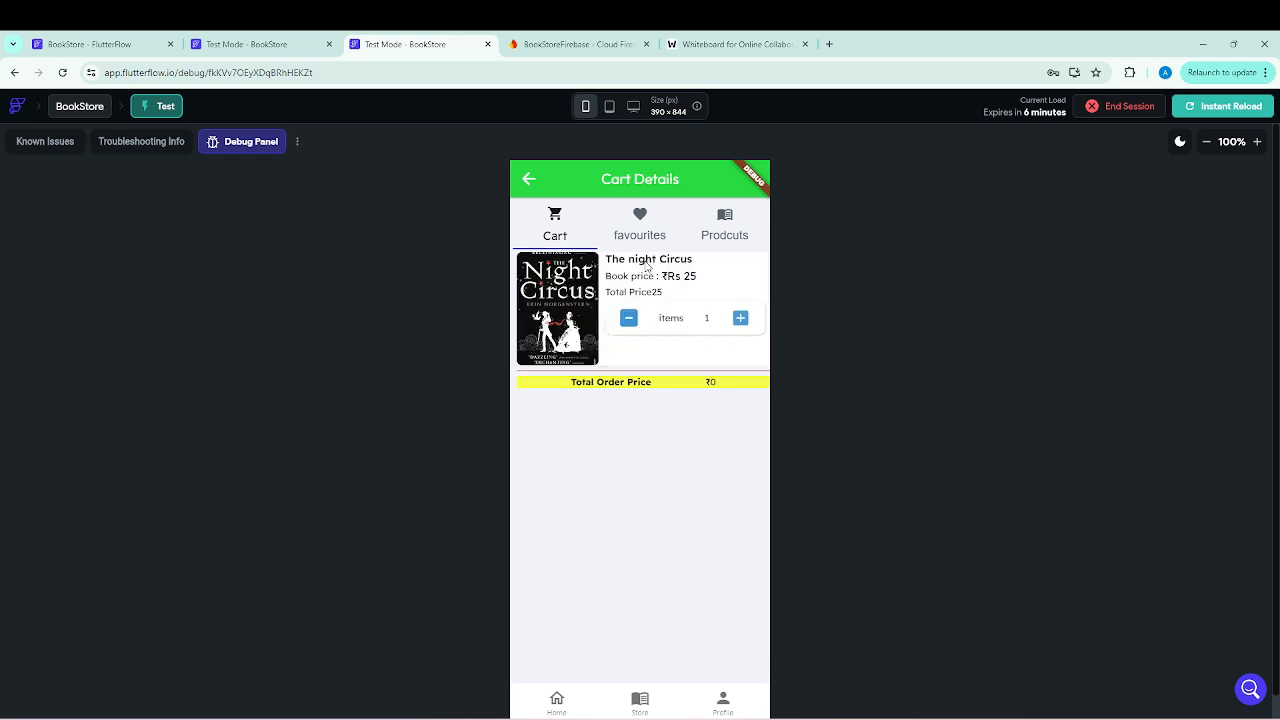
left_click(528, 180)
left_click(528, 180)
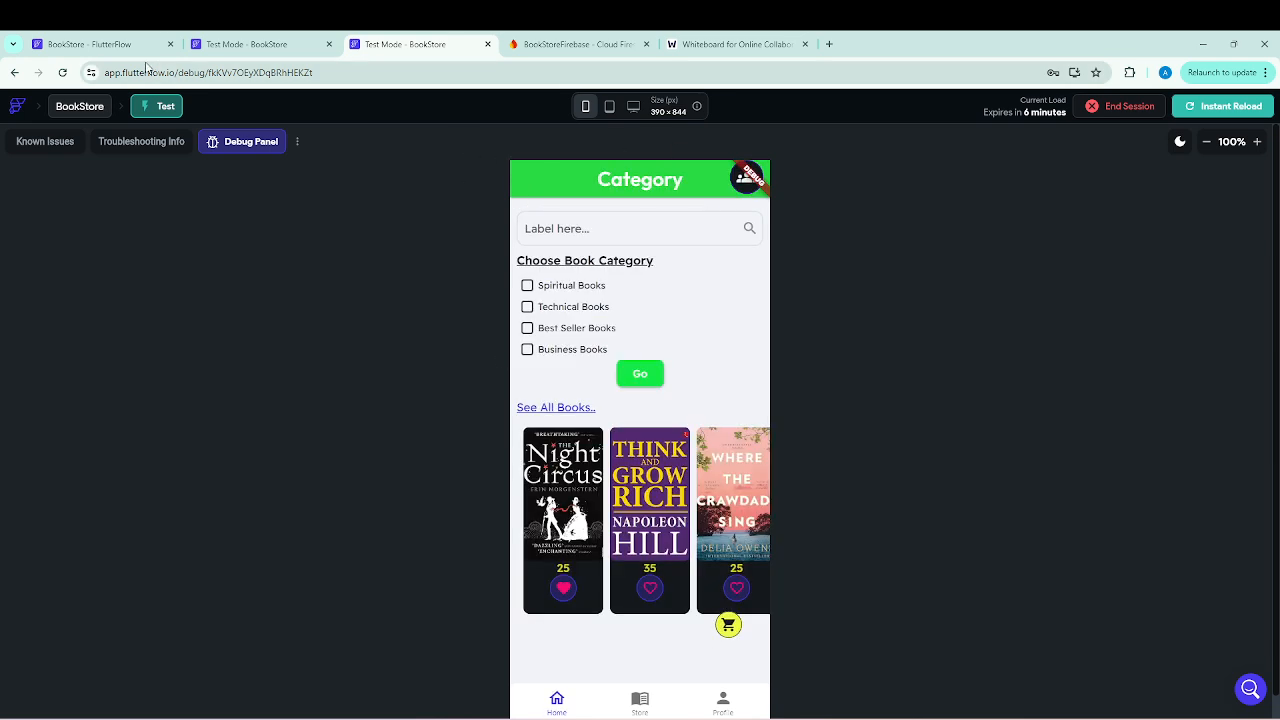
left_click(110, 44)
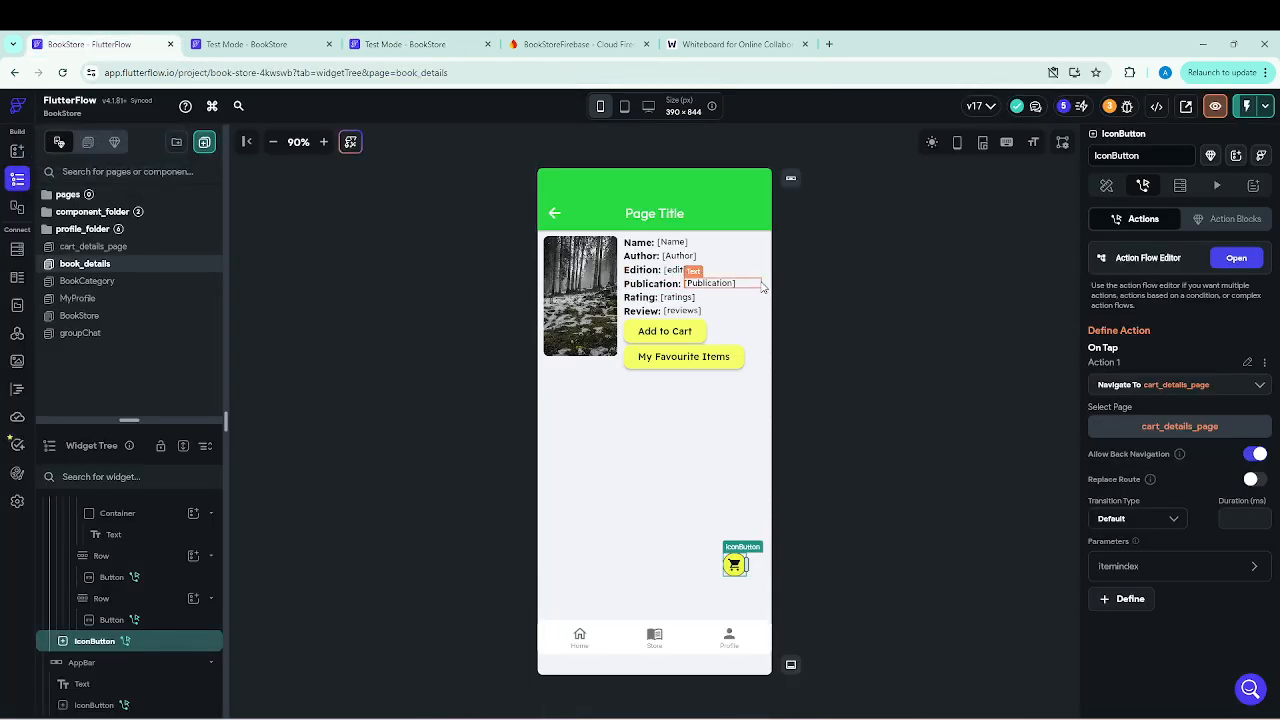